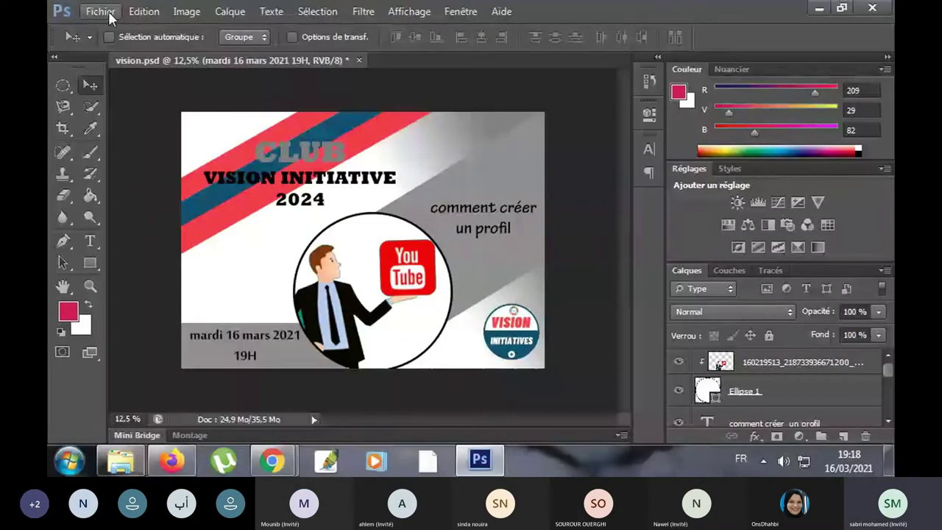
# - Open the Nouveau document dialog from the Fichier menu
pyautogui.click(103, 12)
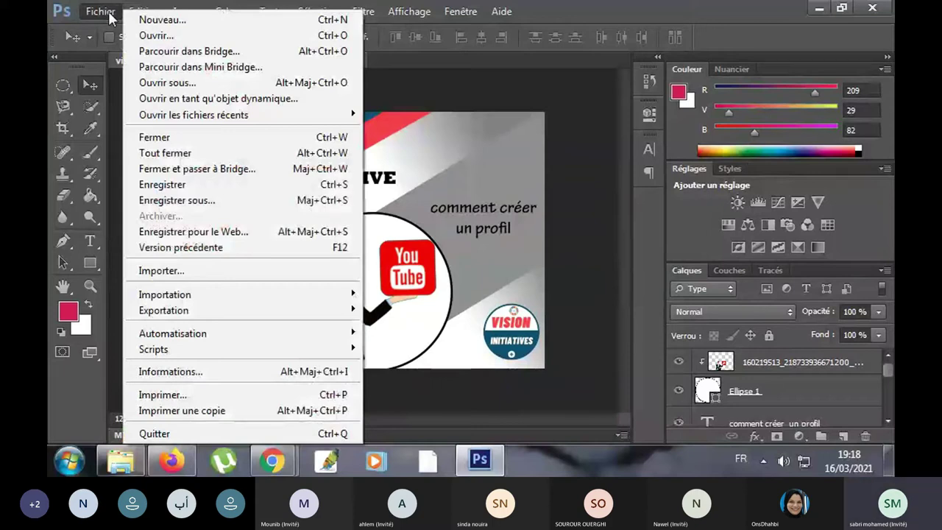
pyautogui.click(161, 23)
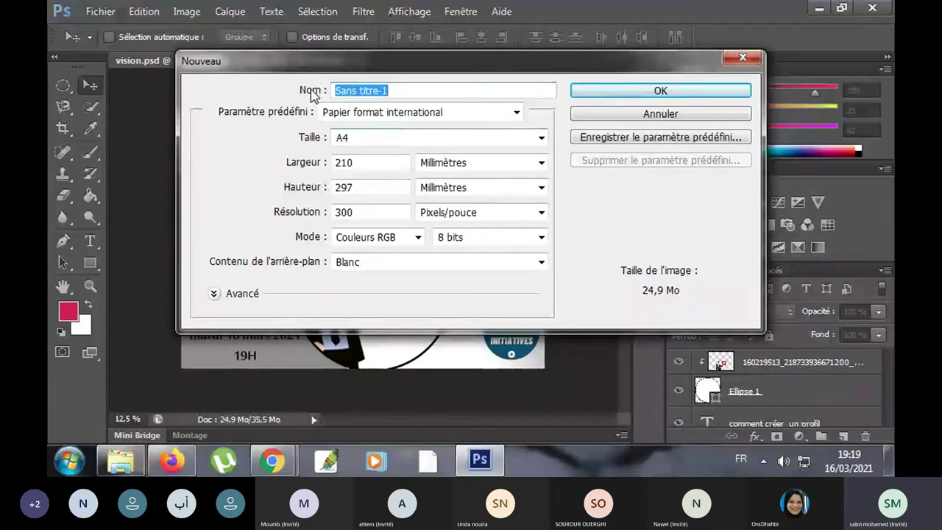
# - Create a document named projet1 using the international paper preset at A4 size
pyautogui.press('BackSpace')
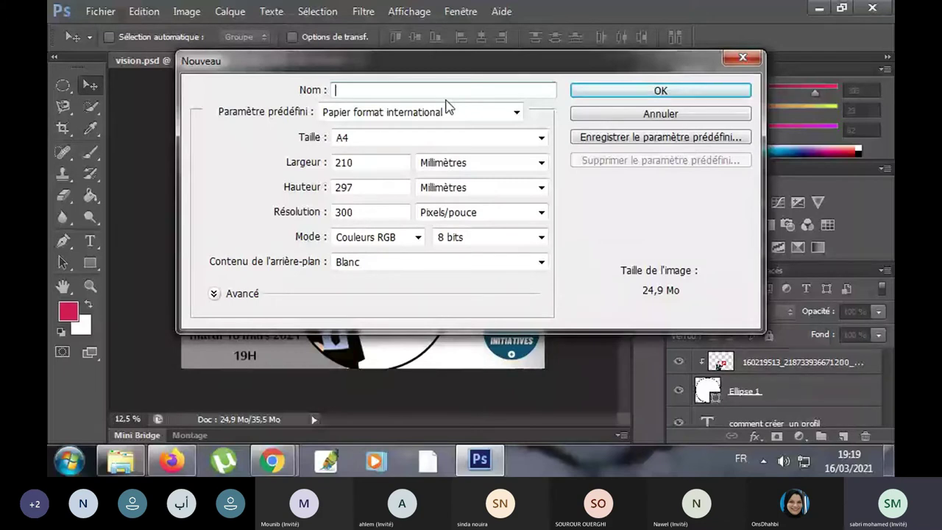
pyautogui.write('projet1')
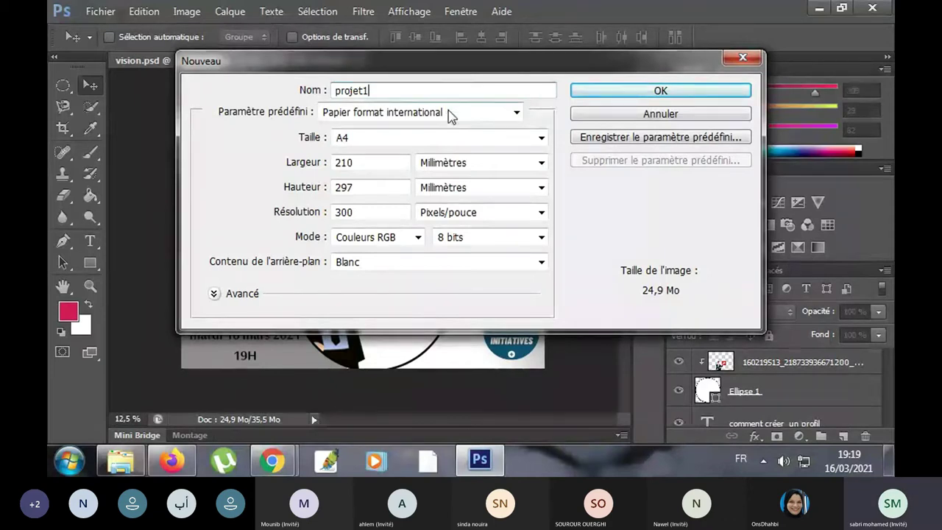
pyautogui.click(448, 114)
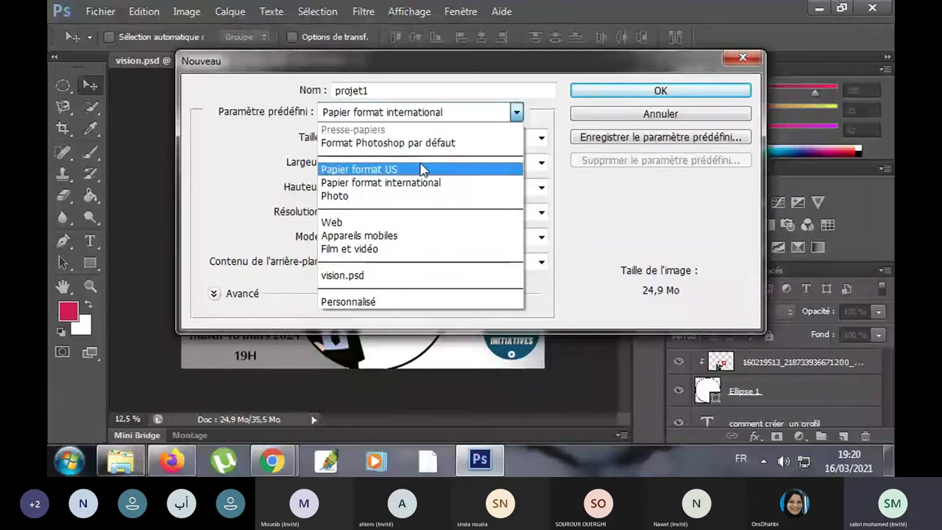
pyautogui.click(423, 169)
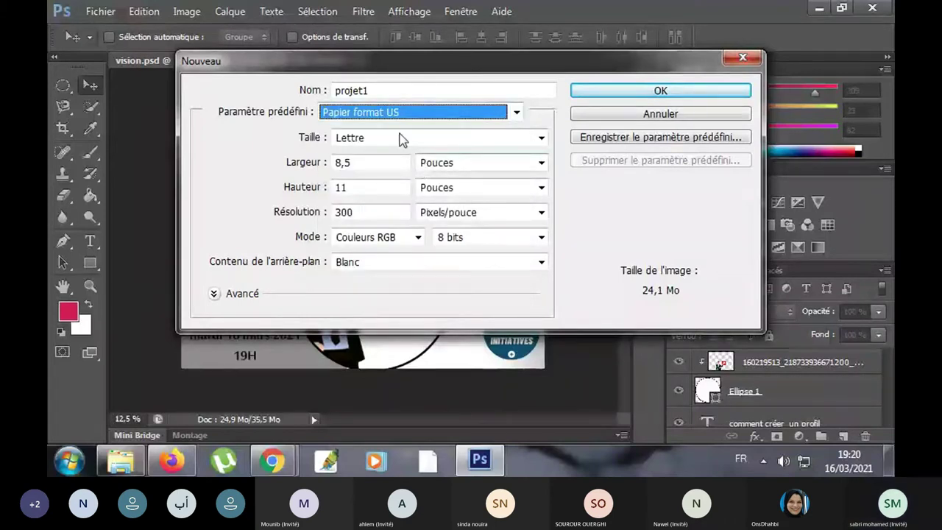
pyautogui.click(402, 139)
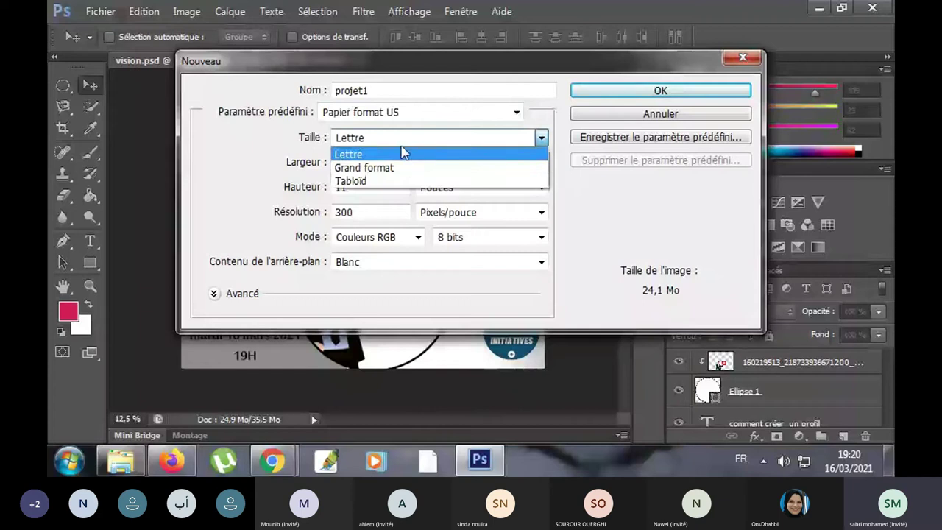
pyautogui.click(407, 111)
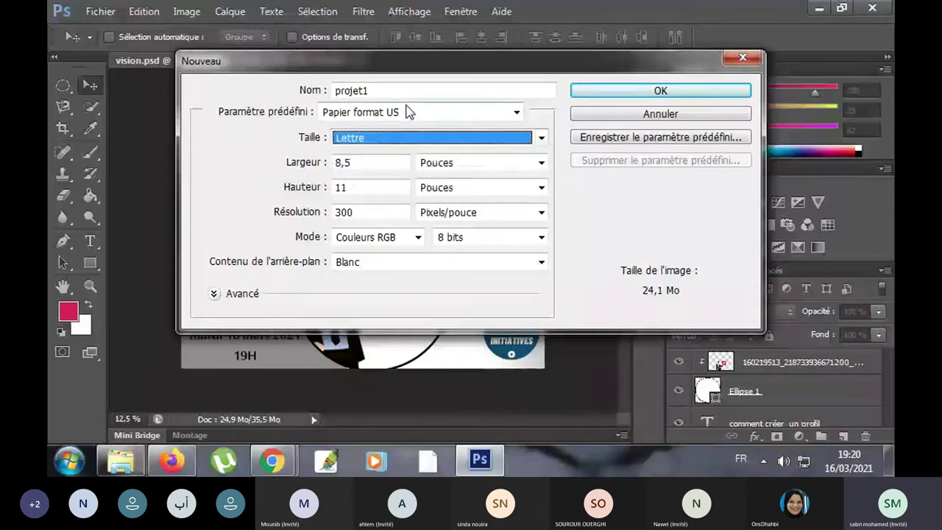
pyautogui.click(409, 111)
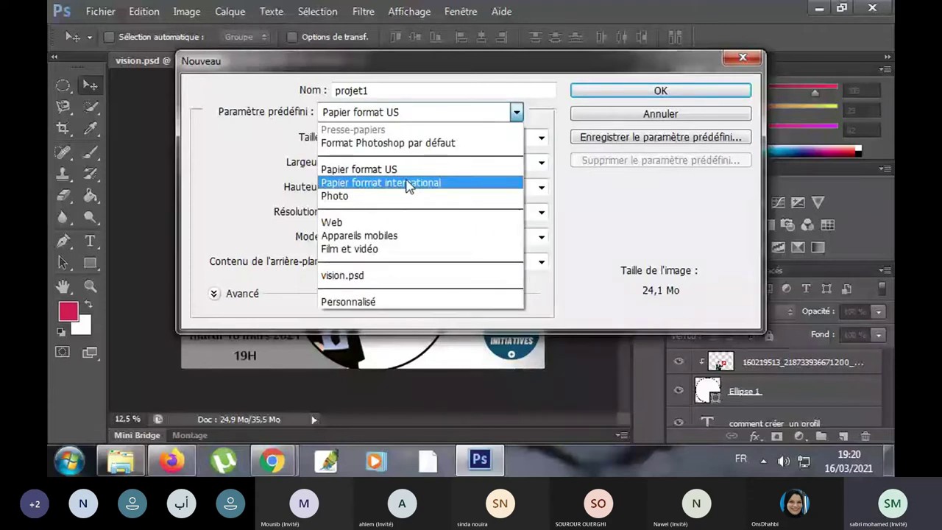
pyautogui.click(408, 184)
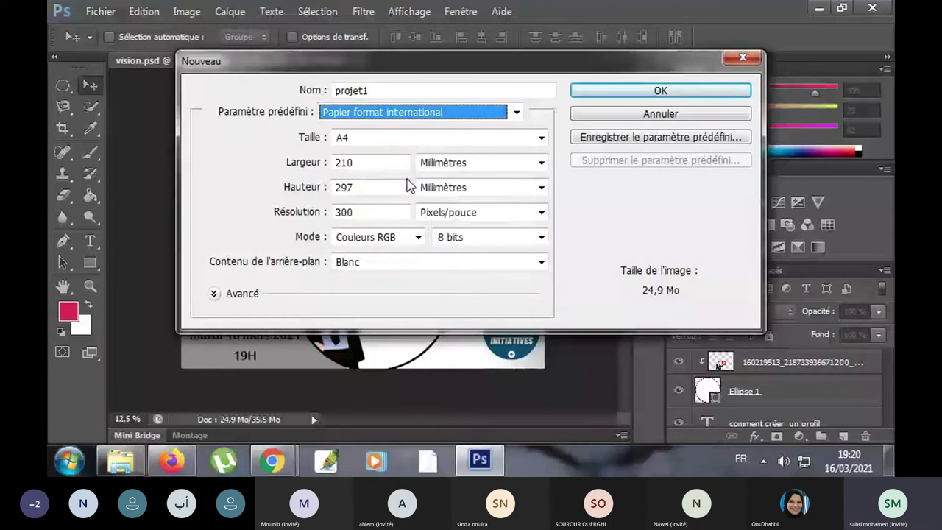
pyautogui.click(401, 139)
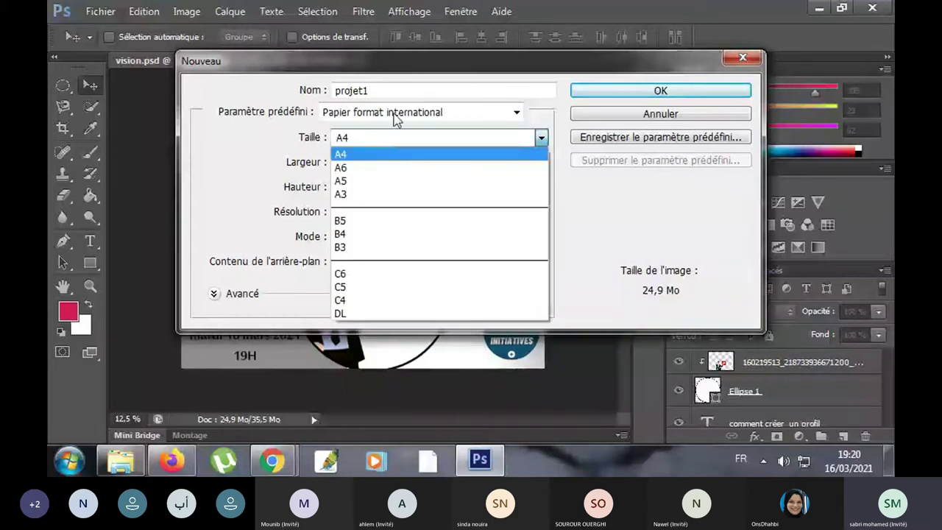
pyautogui.click(390, 154)
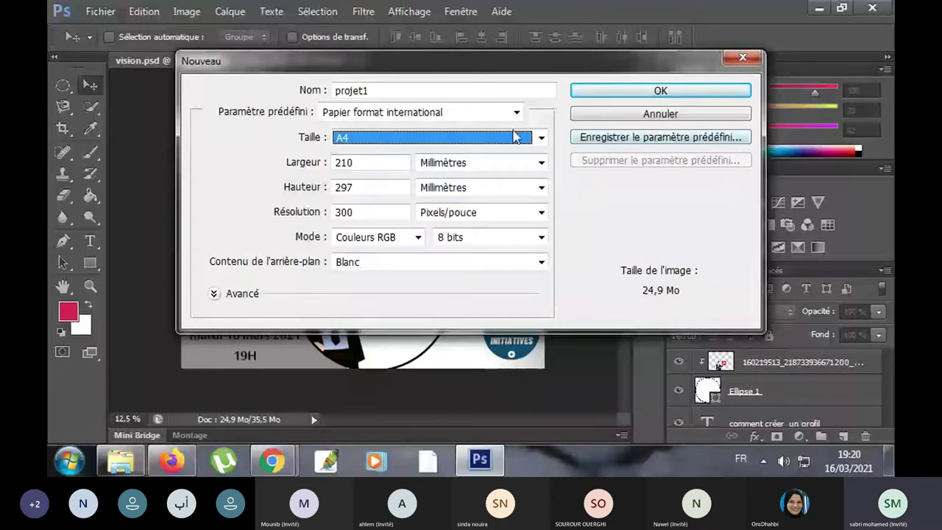
pyautogui.click(619, 94)
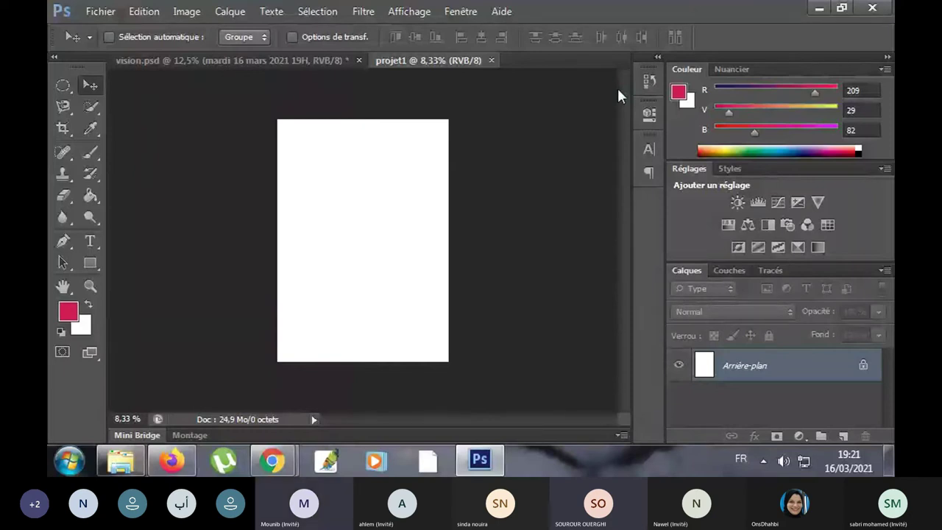
pyautogui.scroll(1, 532, 180)
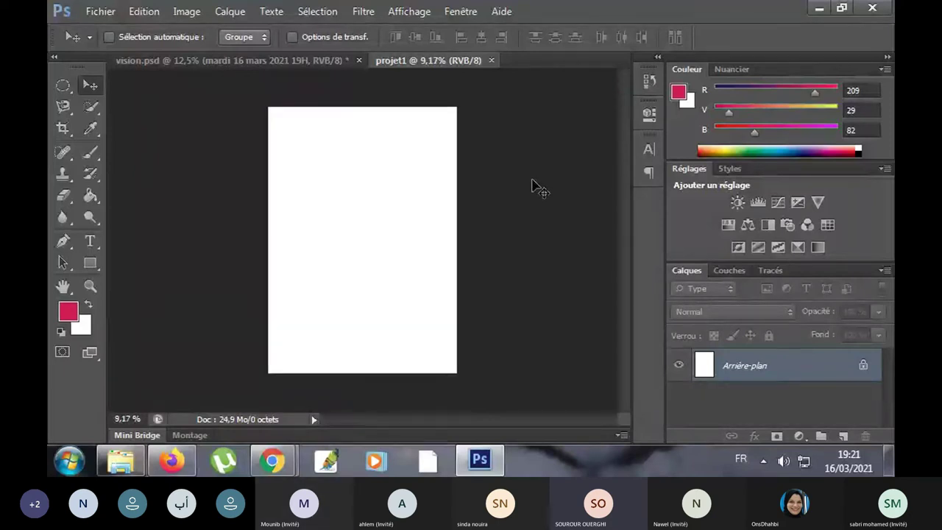
pyautogui.scroll(1, 532, 181)
pyautogui.scroll(1, 533, 180)
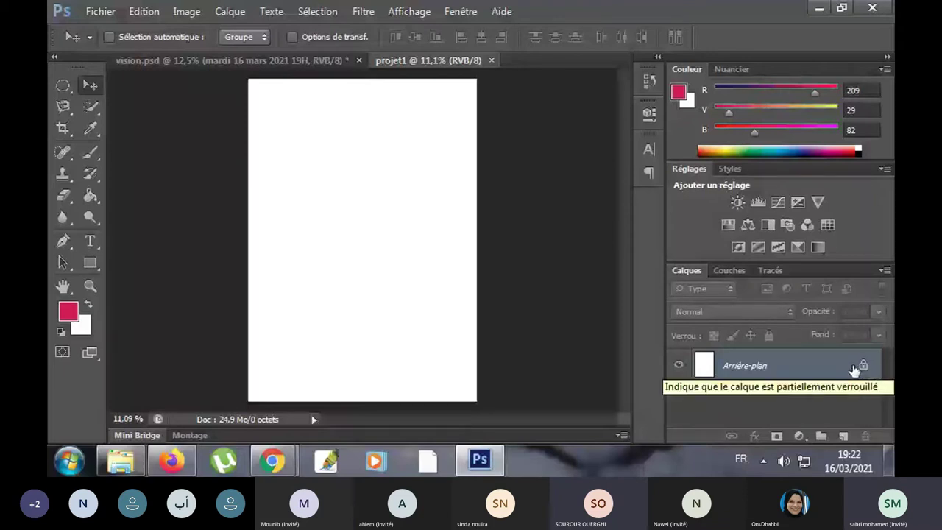
# - Unlock the Arrière-plan background into layer Calque 0, checking the vision.psd reference poster
pyautogui.click(782, 368)
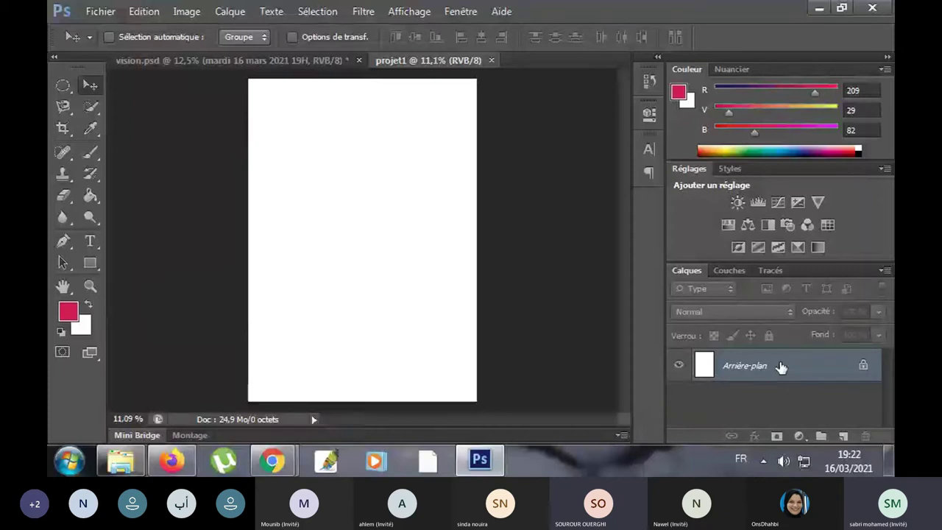
pyautogui.doubleClick(782, 367)
pyautogui.click(652, 145)
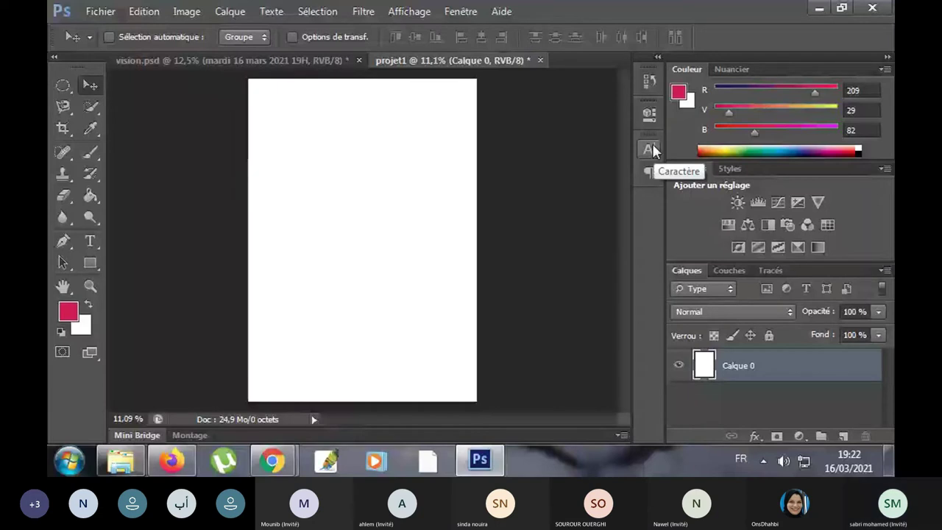
pyautogui.hotkey('ctrl', 'z')
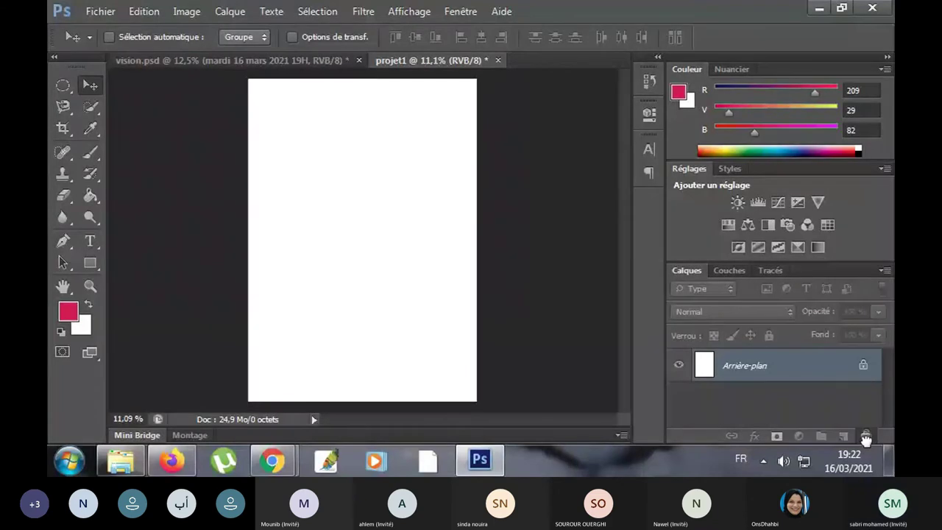
pyautogui.moveTo(865, 377); pyautogui.dragTo(867, 441)
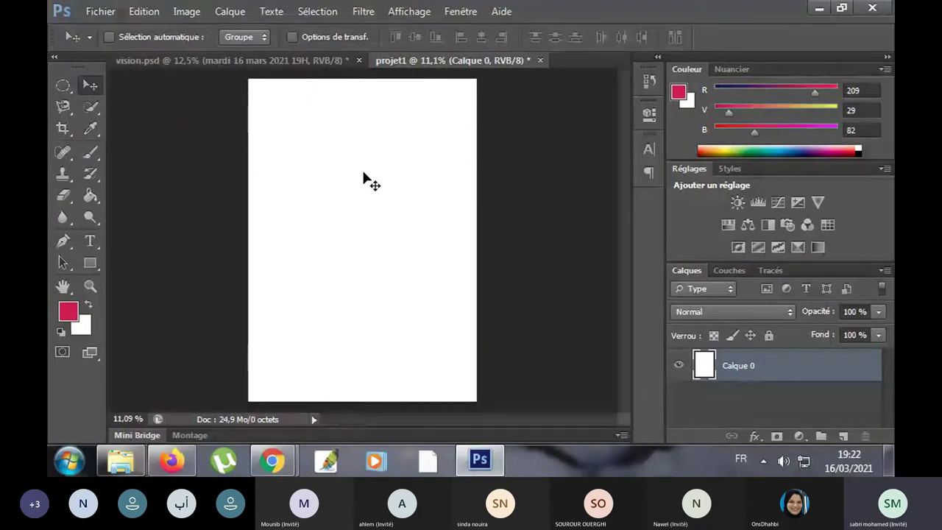
pyautogui.click(272, 60)
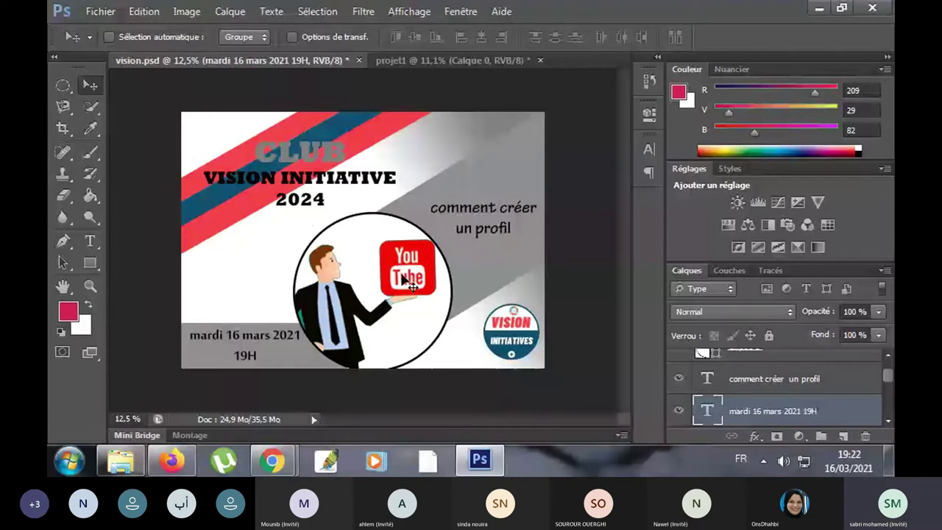
pyautogui.hotkey('ctrl', 'Tab')
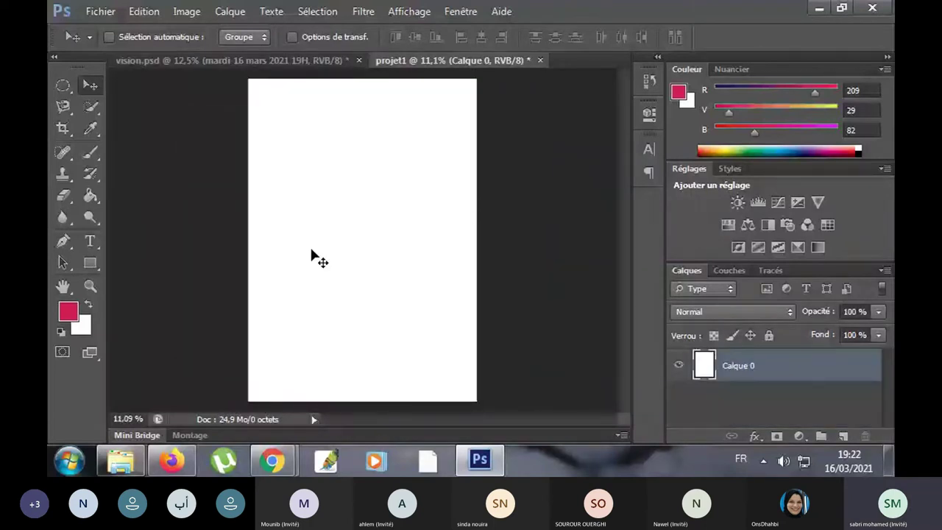
pyautogui.click(186, 11)
pyautogui.moveTo(227, 163)
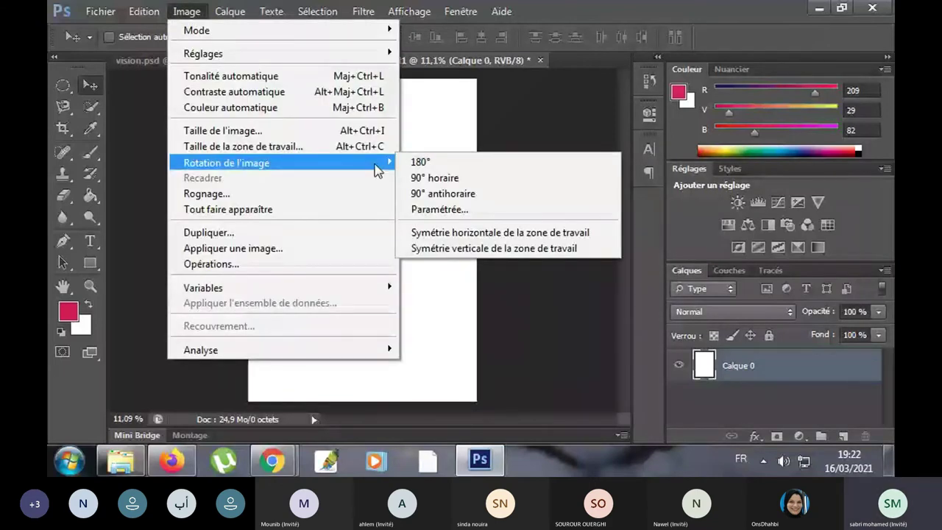
# - Rotate the projet1 page 90° clockwise into landscape orientation
pyautogui.click(437, 178)
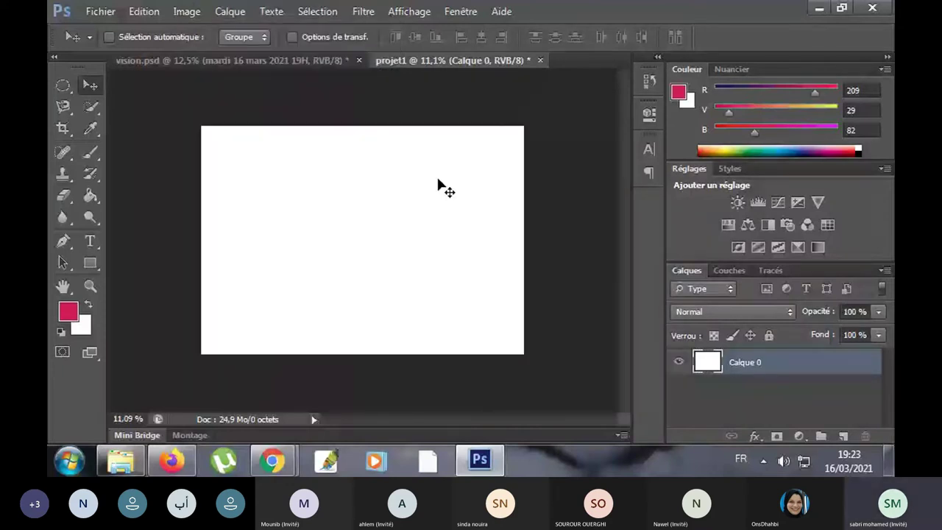
pyautogui.click(261, 59)
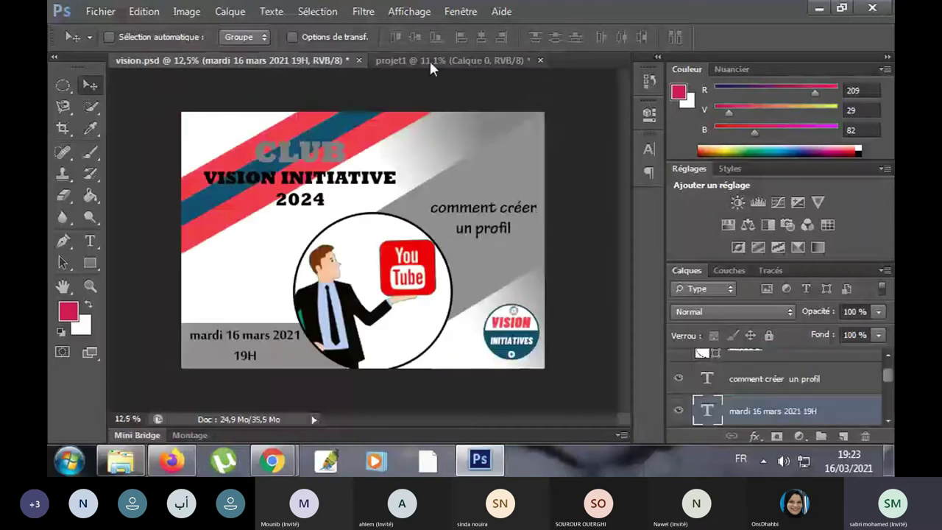
pyautogui.click(429, 59)
pyautogui.scroll(2, 452, 203)
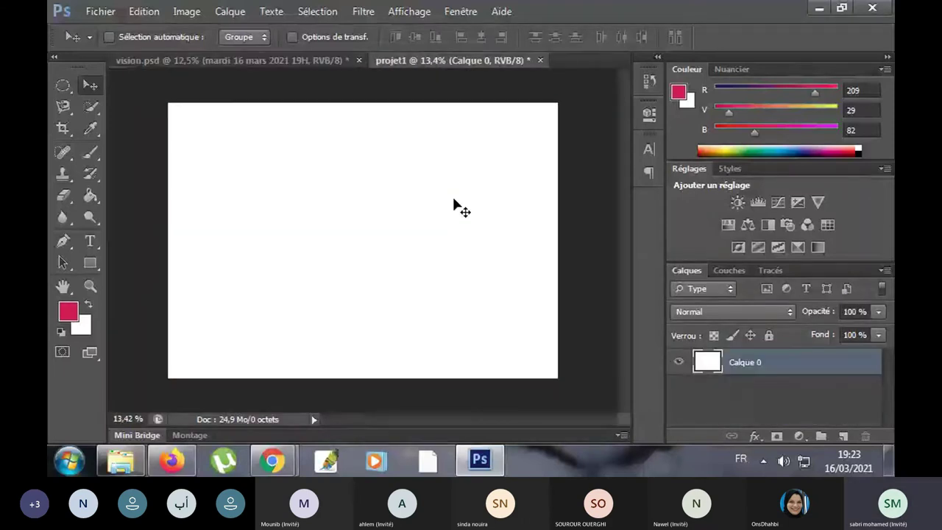
pyautogui.scroll(-1, 453, 201)
pyautogui.scroll(1, 454, 201)
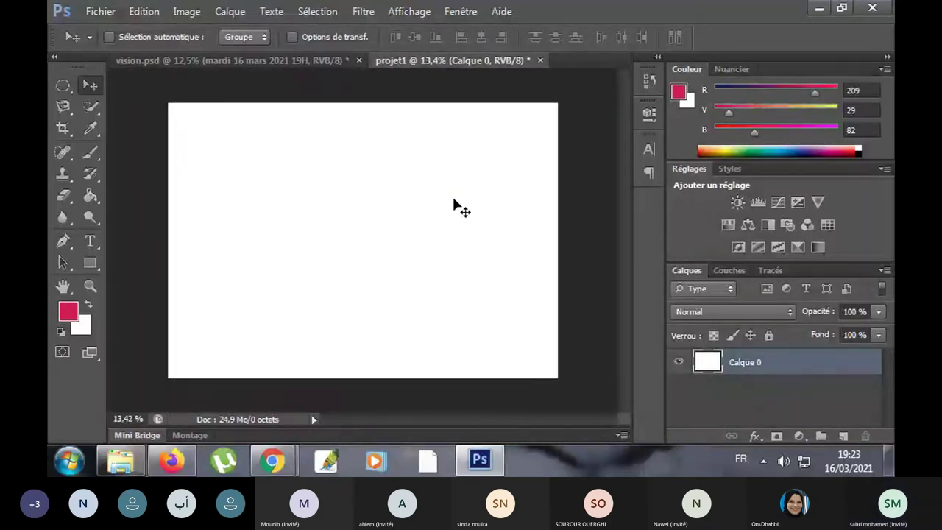
pyautogui.scroll(-1, 454, 201)
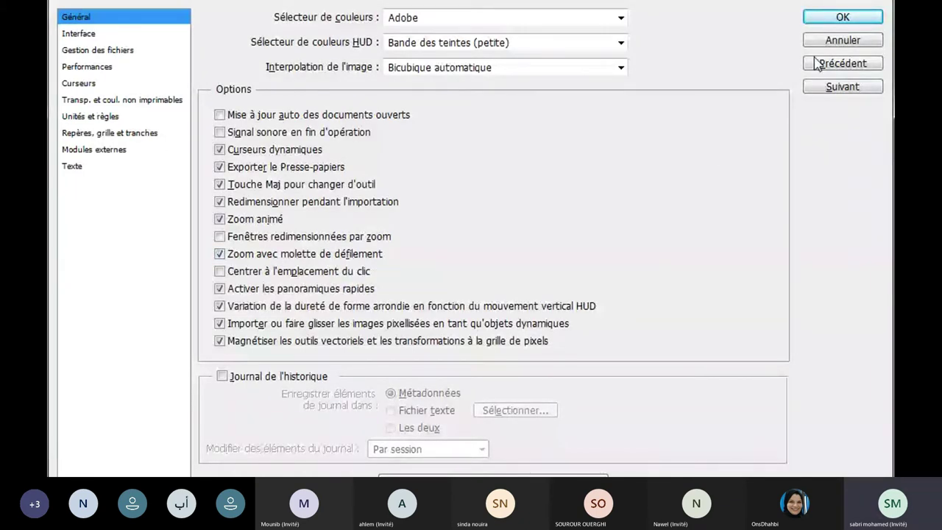
pyautogui.click(843, 19)
pyautogui.scroll(1, 464, 187)
pyautogui.scroll(-2, 465, 192)
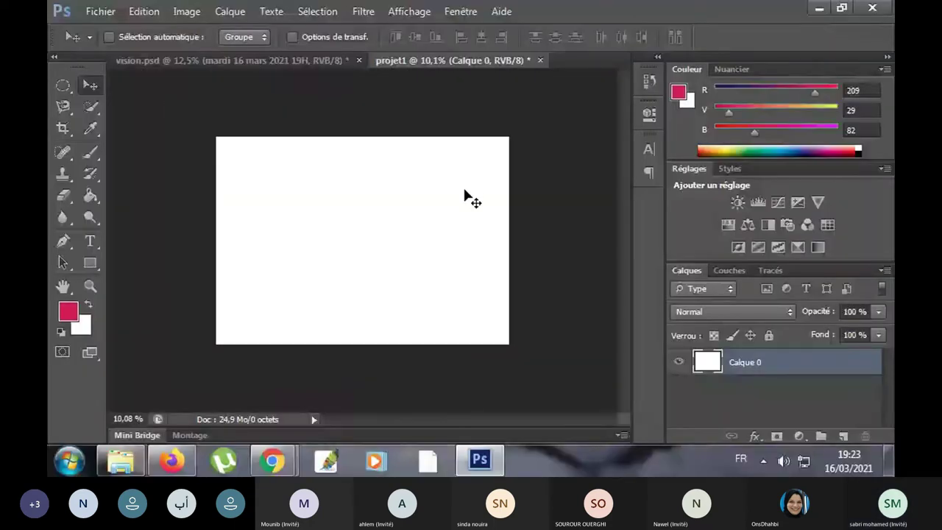
pyautogui.scroll(1, 465, 193)
pyautogui.scroll(1, 465, 193)
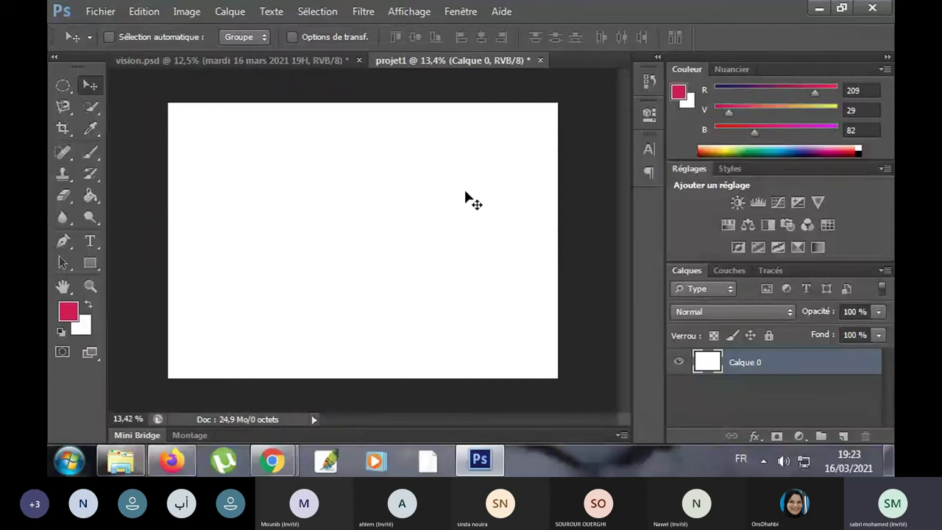
pyautogui.click(94, 287)
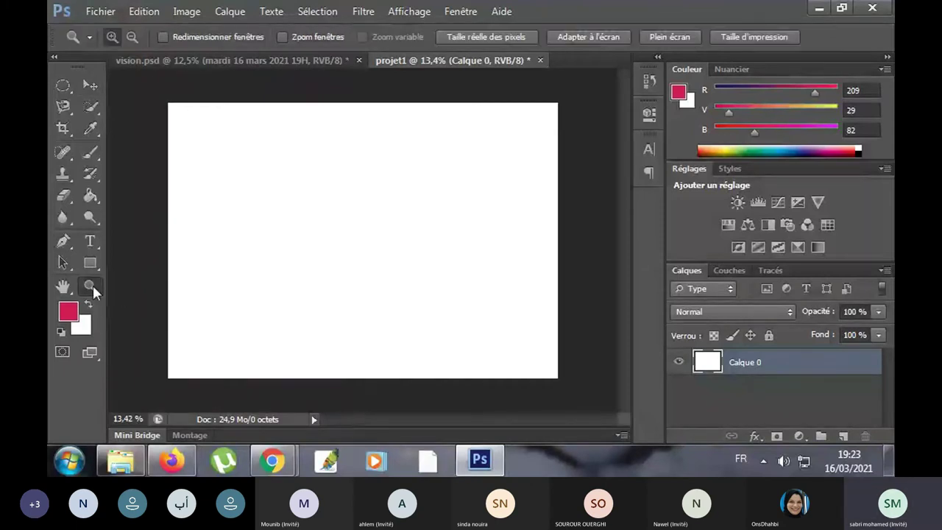
pyautogui.click(404, 245)
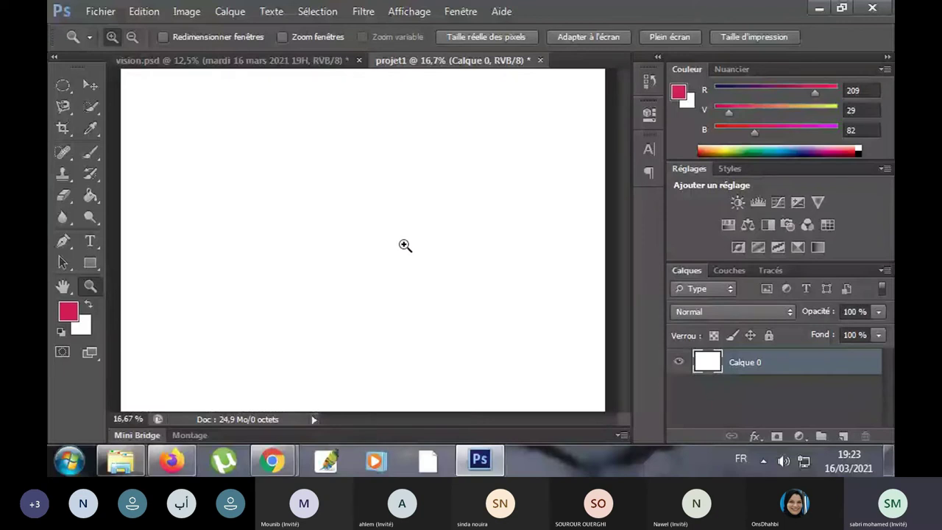
pyautogui.click(131, 36)
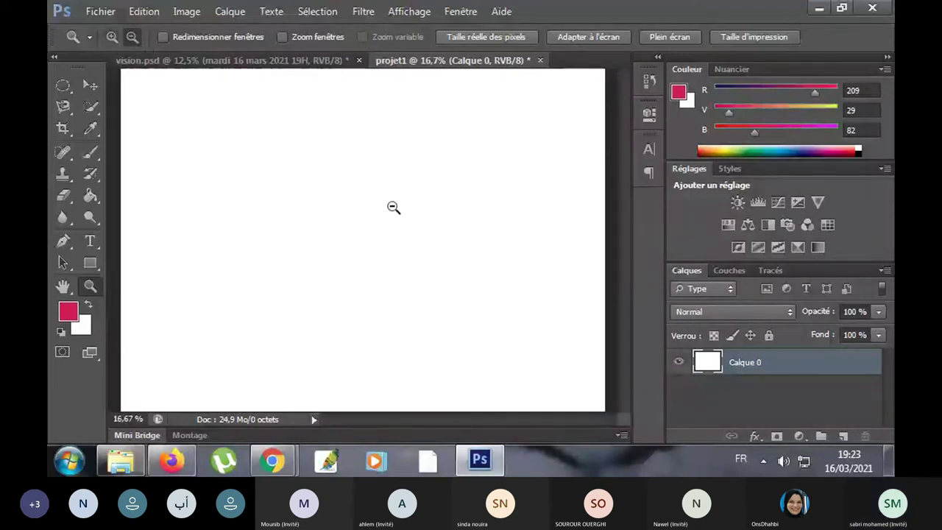
pyautogui.click(394, 208)
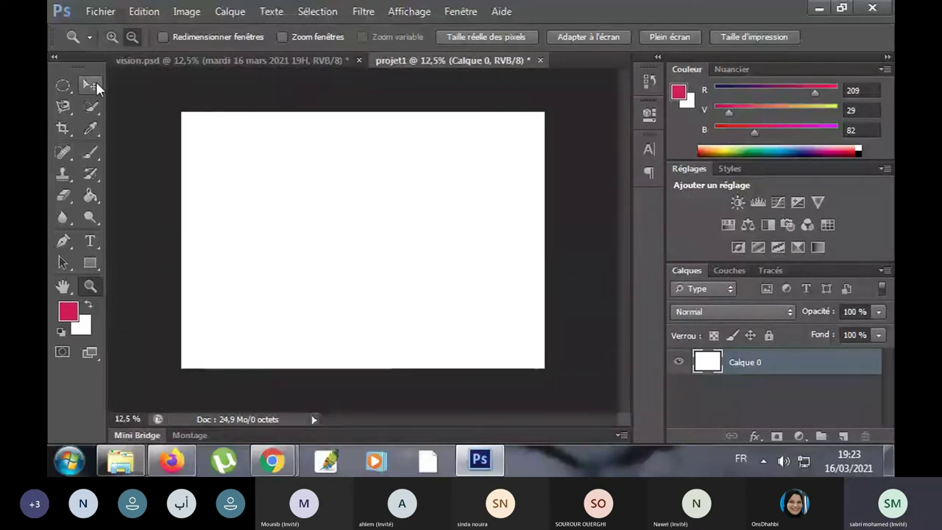
pyautogui.click(90, 84)
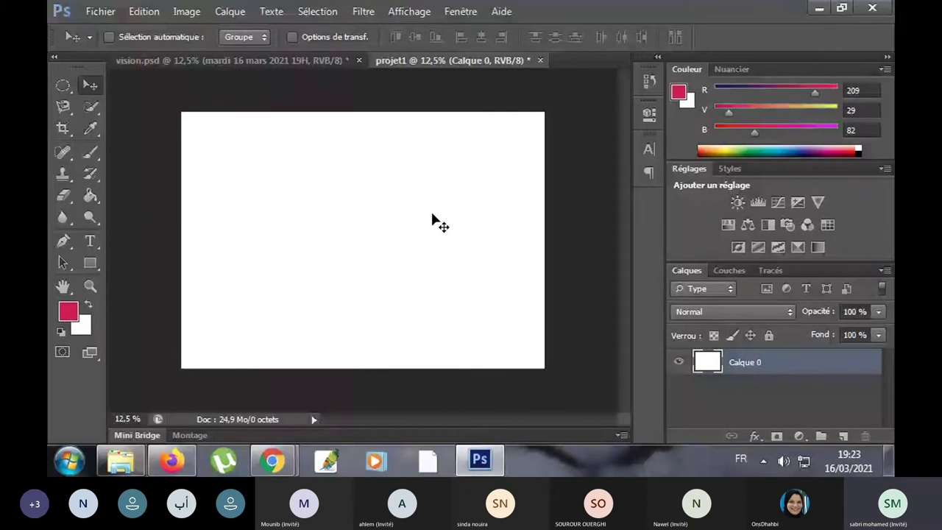
pyautogui.click(287, 59)
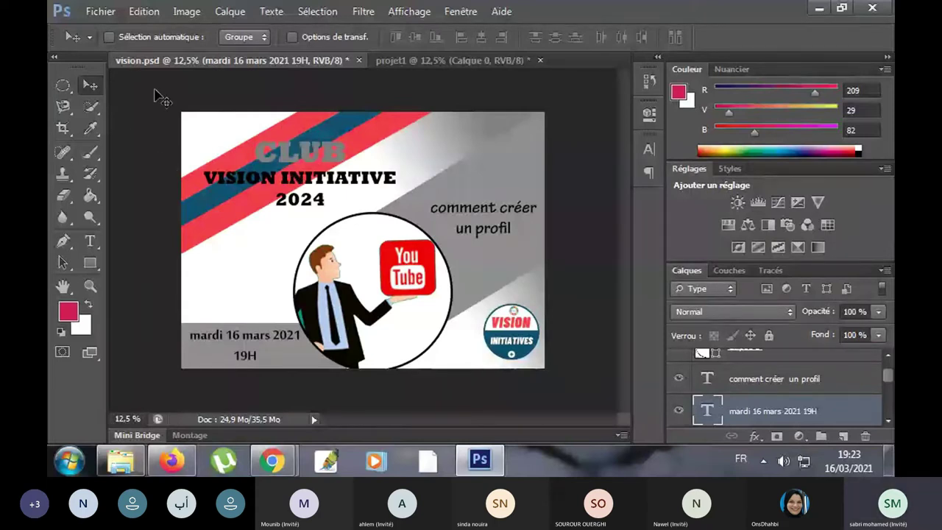
pyautogui.click(450, 60)
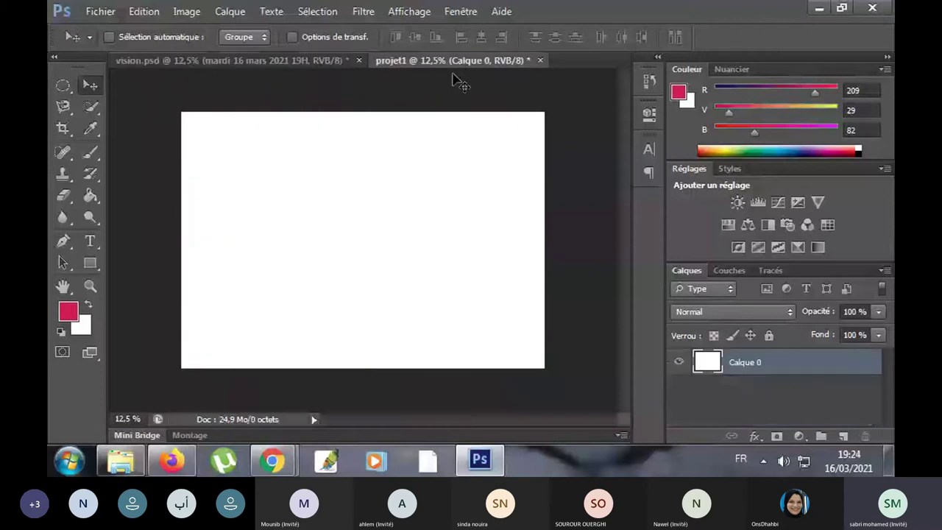
# - Draw a long 2574 × 224 px red horizontal bar and nudge it into place
pyautogui.click(96, 263)
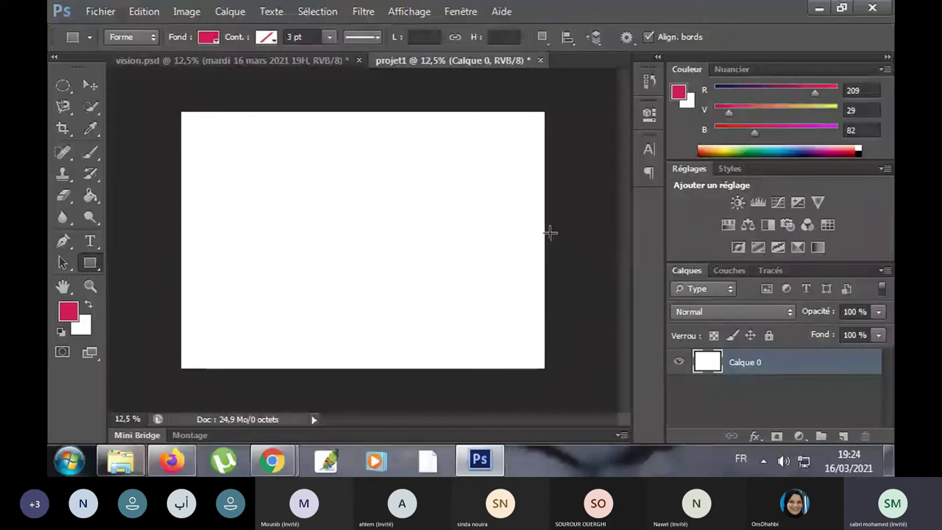
pyautogui.moveTo(528, 203)
pyautogui.mouseDown()
pyautogui.moveTo(317, 229)
pyautogui.moveTo(260, 226)
pyautogui.mouseUp()
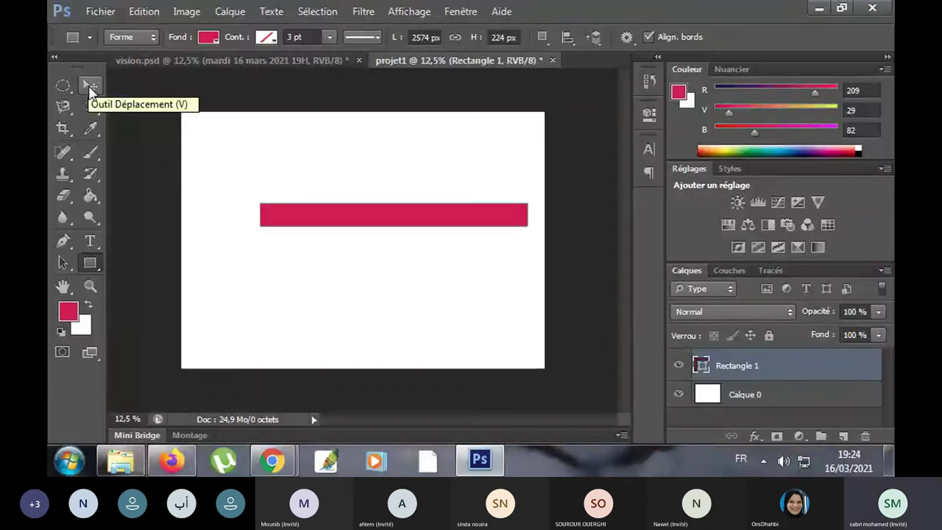
pyautogui.click(89, 87)
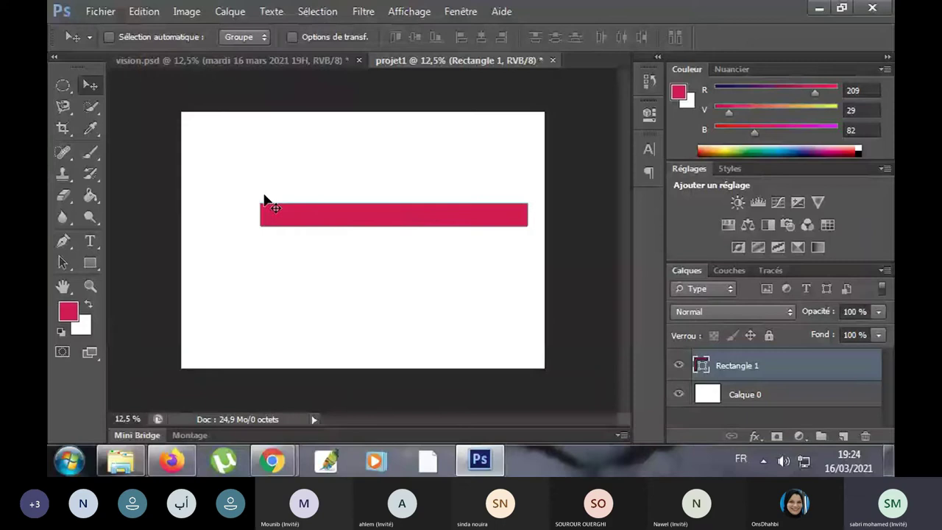
pyautogui.moveTo(259, 186)
pyautogui.mouseDown()
pyautogui.moveTo(267, 179)
pyautogui.moveTo(237, 225)
pyautogui.moveTo(243, 174)
pyautogui.moveTo(240, 218)
pyautogui.moveTo(218, 214)
pyautogui.moveTo(248, 216)
pyautogui.mouseUp()
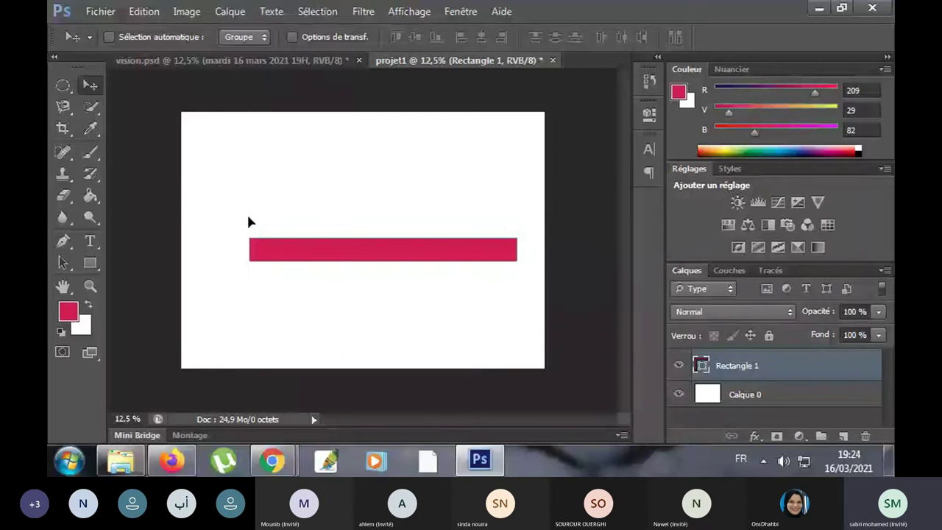
# - Tilt the red bar diagonally and move it to the top-left corner, applying the transform
pyautogui.click(293, 38)
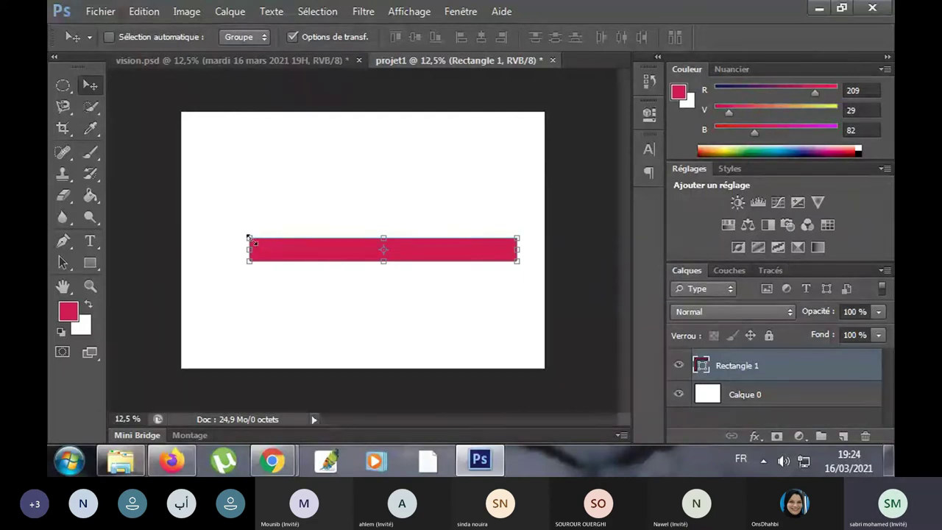
pyautogui.moveTo(248, 234); pyautogui.dragTo(255, 237)
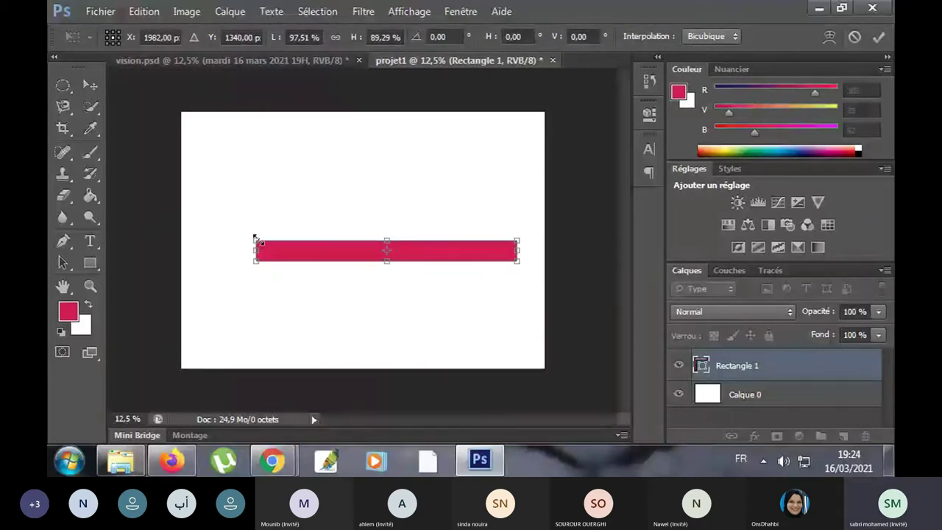
pyautogui.moveTo(248, 219); pyautogui.dragTo(230, 292)
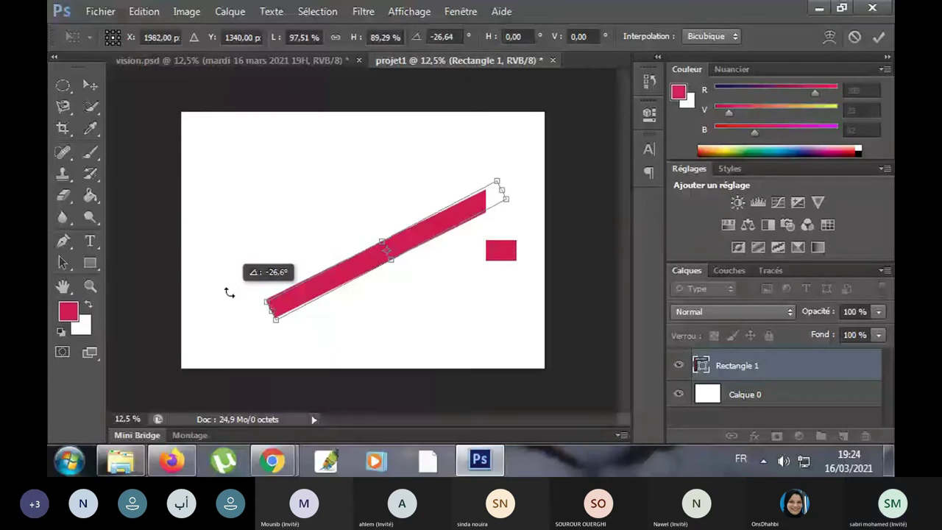
pyautogui.moveTo(230, 292); pyautogui.dragTo(224, 296)
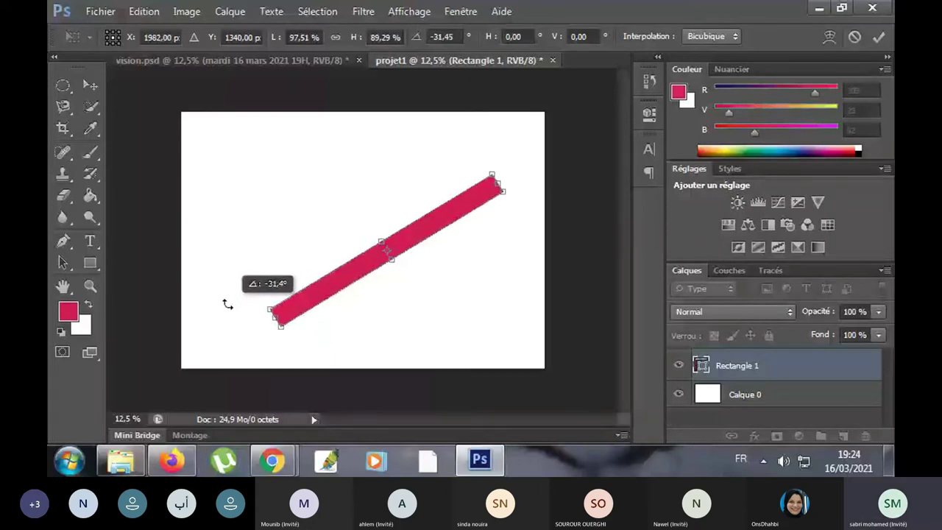
pyautogui.moveTo(447, 223)
pyautogui.mouseDown()
pyautogui.moveTo(414, 208)
pyautogui.moveTo(319, 123)
pyautogui.mouseUp()
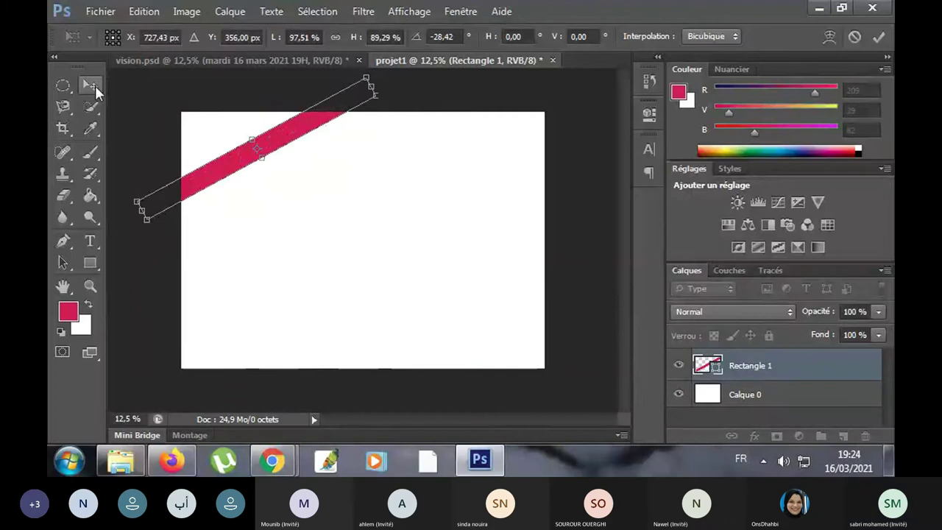
pyautogui.click(94, 87)
pyautogui.click(365, 194)
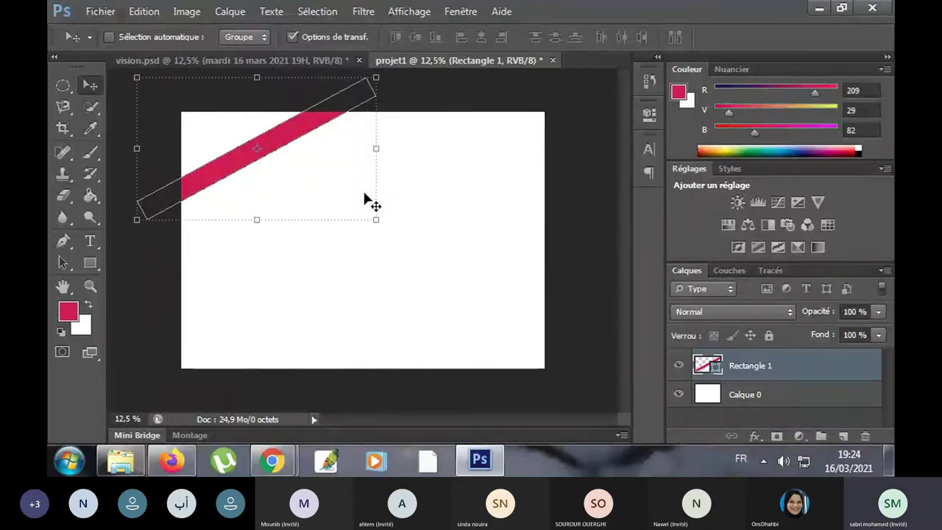
pyautogui.click(292, 36)
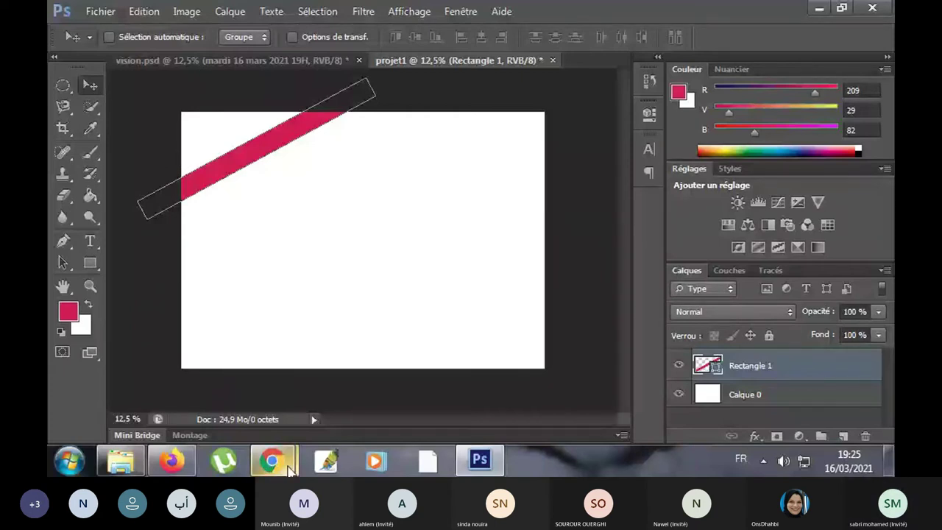
pyautogui.click(272, 461)
pyautogui.click(547, 314)
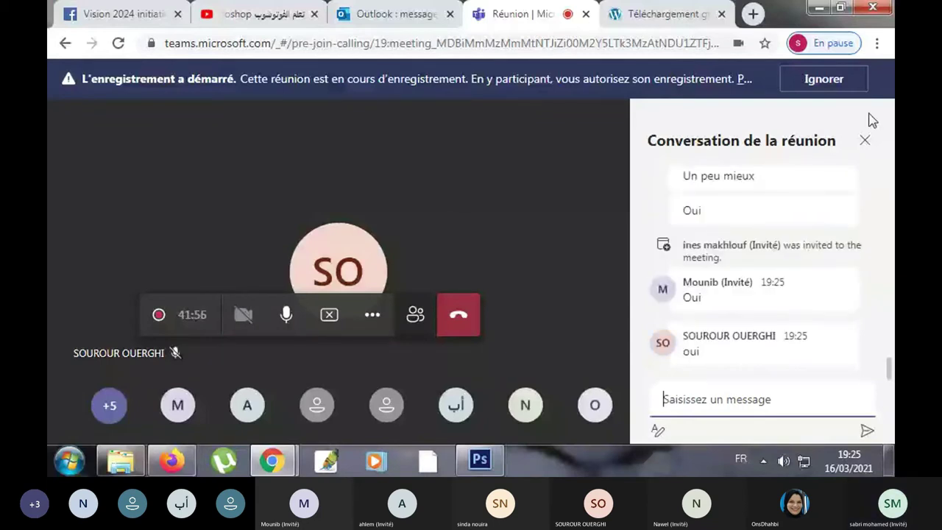
pyautogui.click(866, 141)
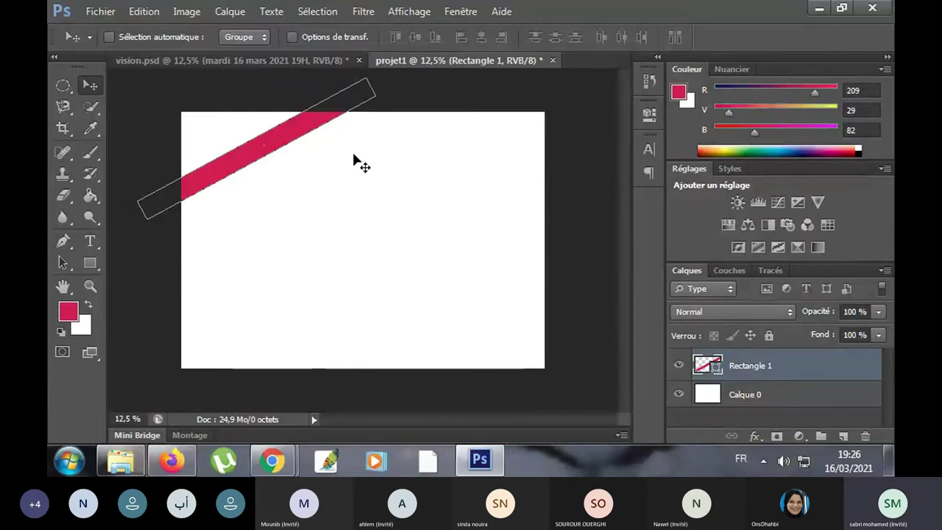
pyautogui.rightClick(809, 370)
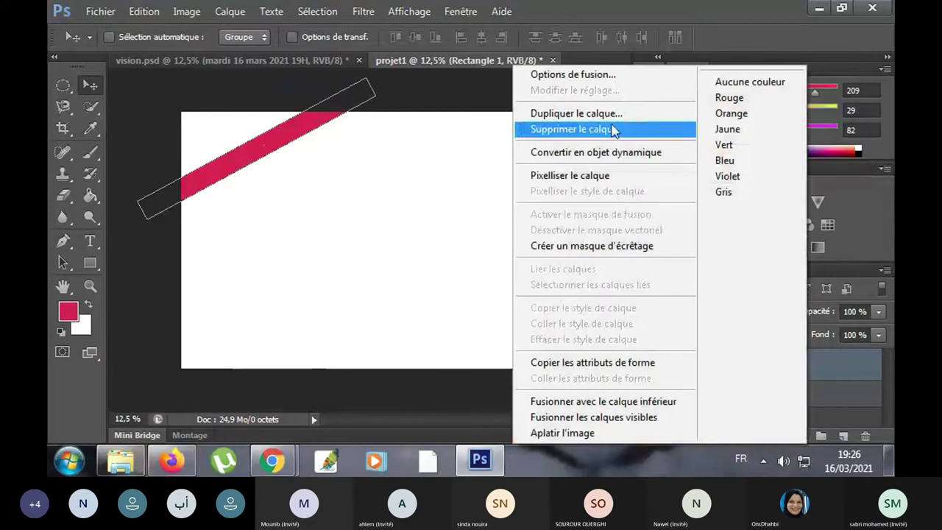
# - Delete layer Rectangle 1 and draw a new 2630 × 232 px red horizontal bar
pyautogui.click(615, 129)
pyautogui.click(356, 191)
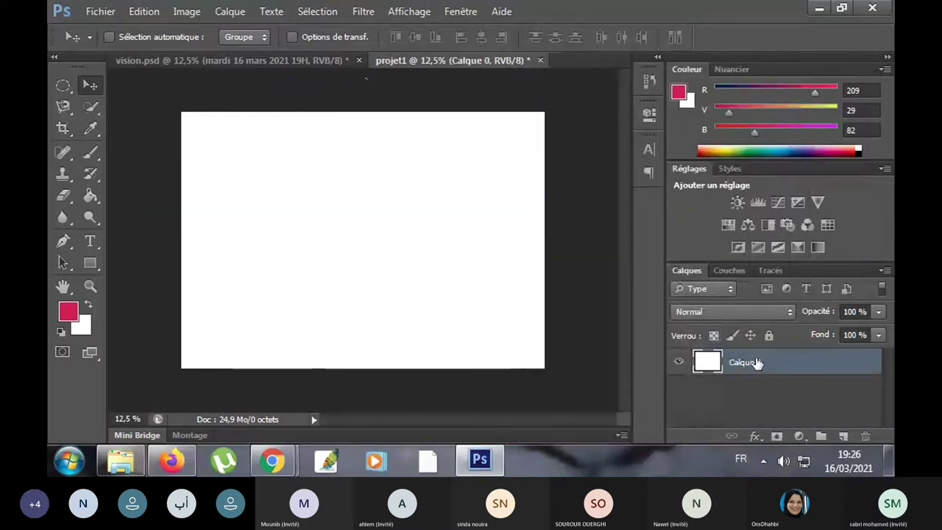
pyautogui.click(89, 263)
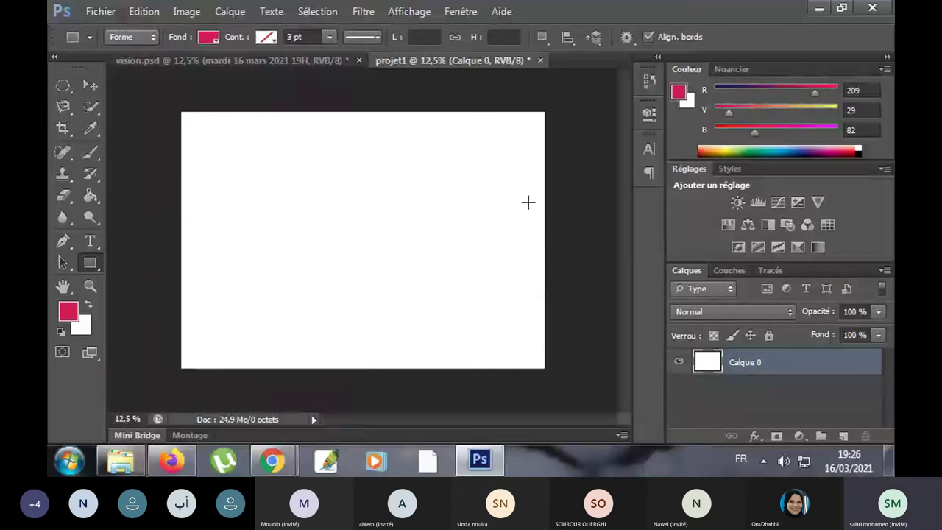
pyautogui.moveTo(528, 203)
pyautogui.mouseDown()
pyautogui.moveTo(350, 236)
pyautogui.moveTo(266, 227)
pyautogui.mouseUp()
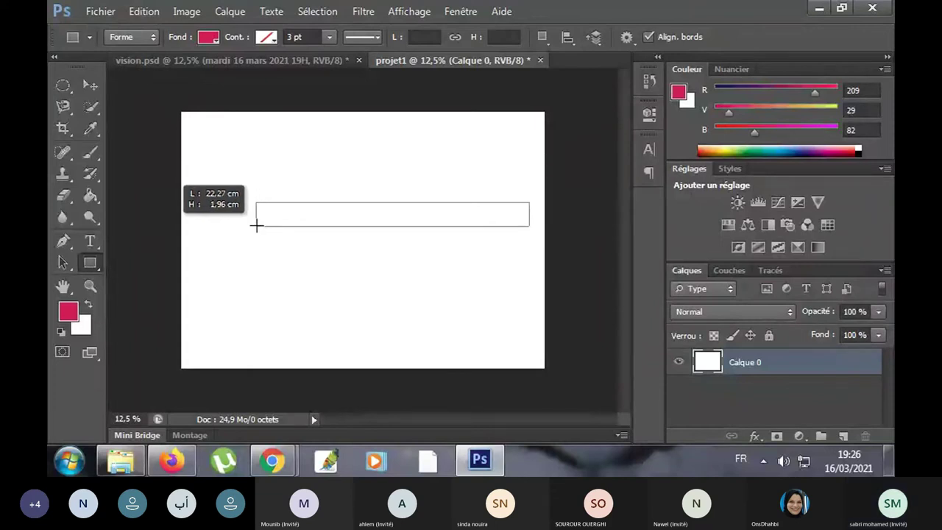
pyautogui.moveTo(267, 228); pyautogui.dragTo(256, 226)
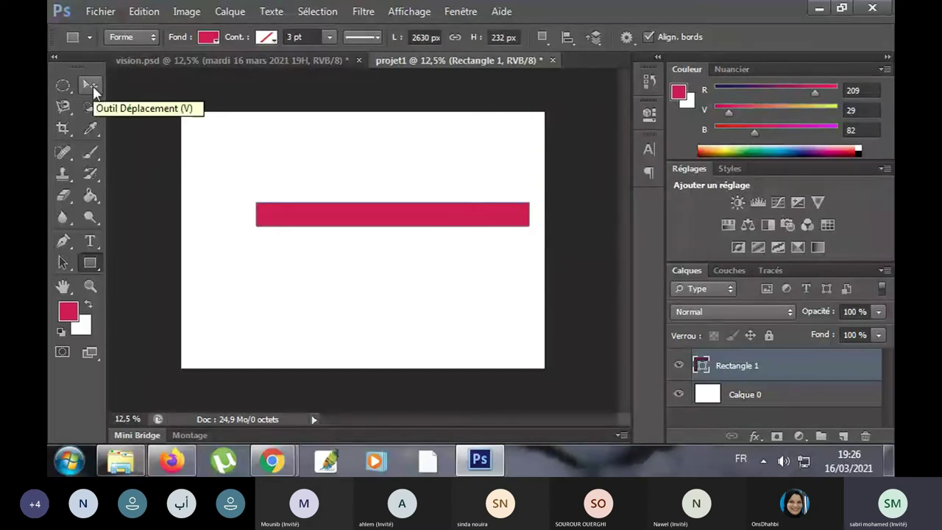
pyautogui.click(91, 87)
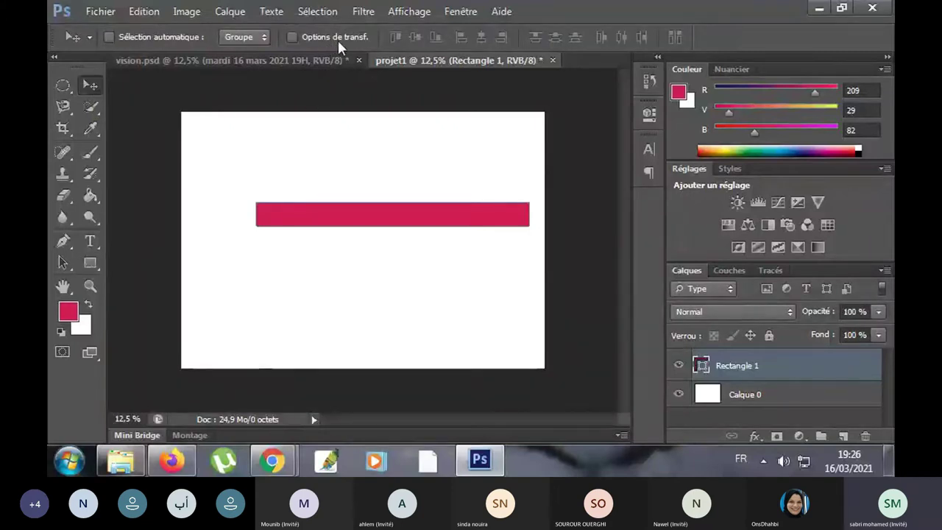
# - Rotate the new bar about −27.42° and move it to the top-left, applying the transform
pyautogui.click(292, 37)
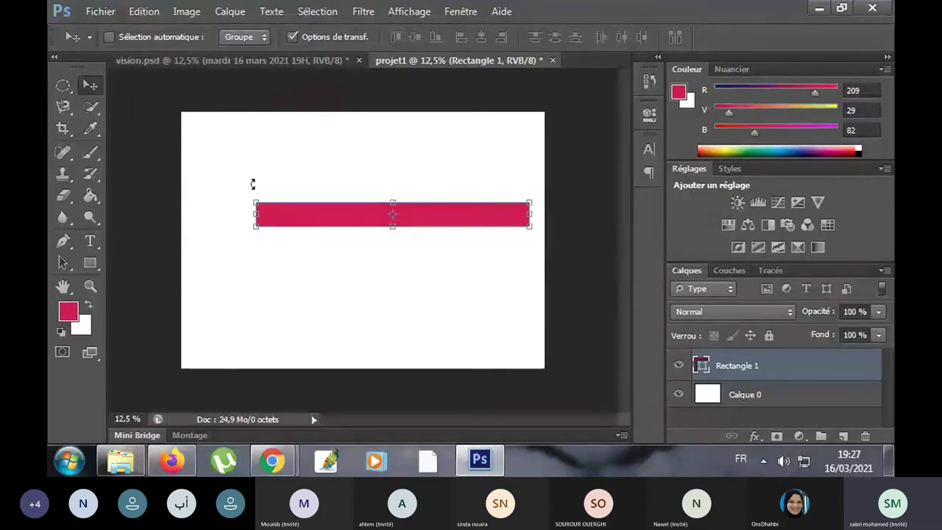
pyautogui.hotkey('ctrl', 't')
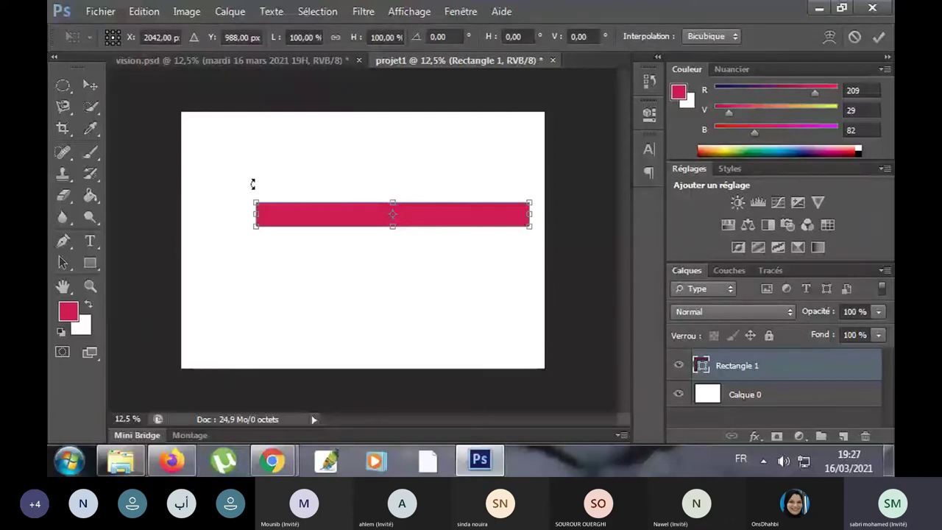
pyautogui.moveTo(253, 185); pyautogui.dragTo(249, 254)
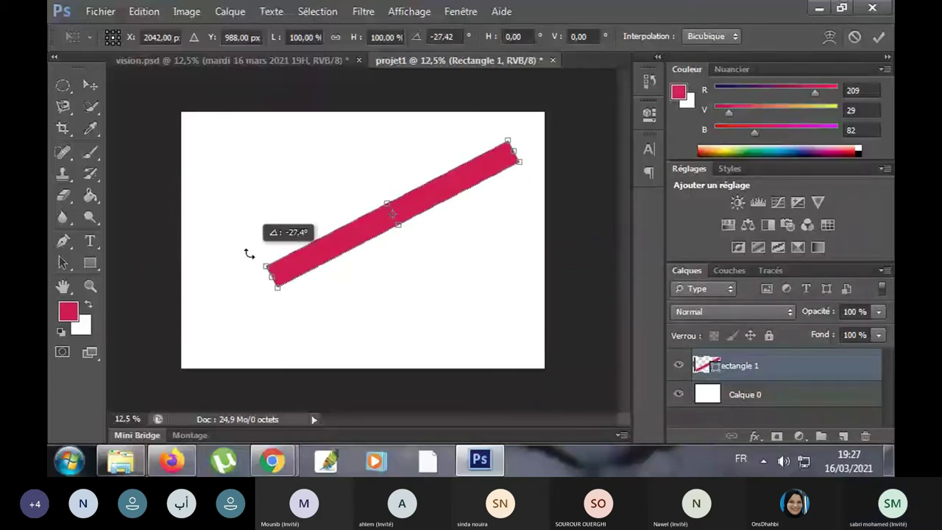
pyautogui.moveTo(437, 187); pyautogui.dragTo(287, 124)
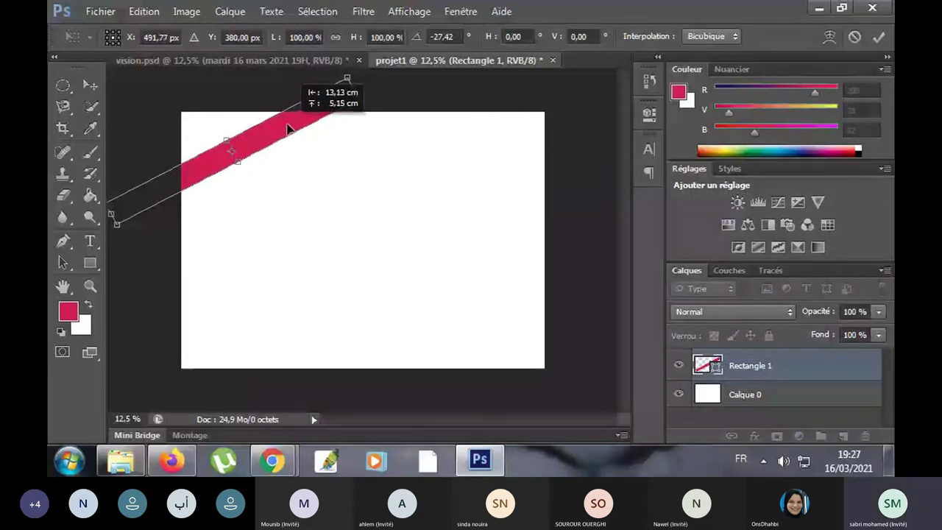
pyautogui.moveTo(288, 128); pyautogui.dragTo(290, 141)
pyautogui.click(90, 86)
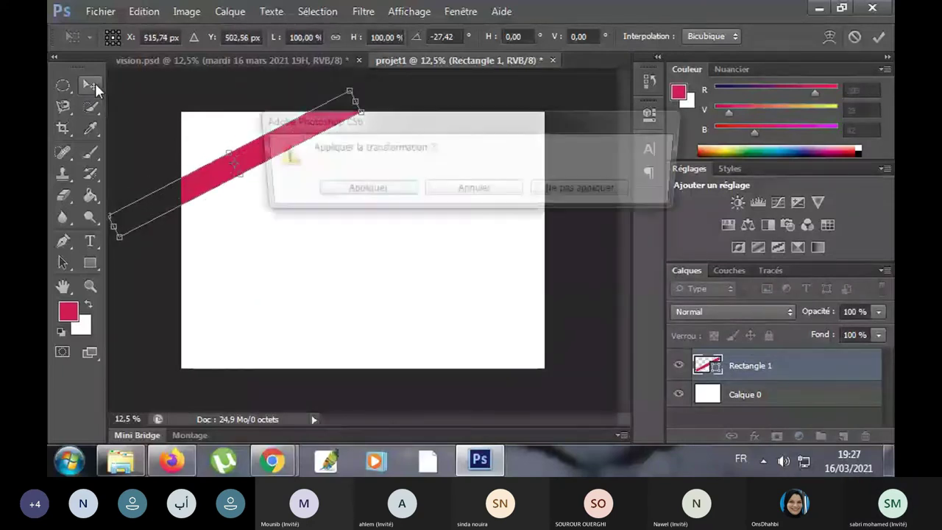
pyautogui.click(357, 190)
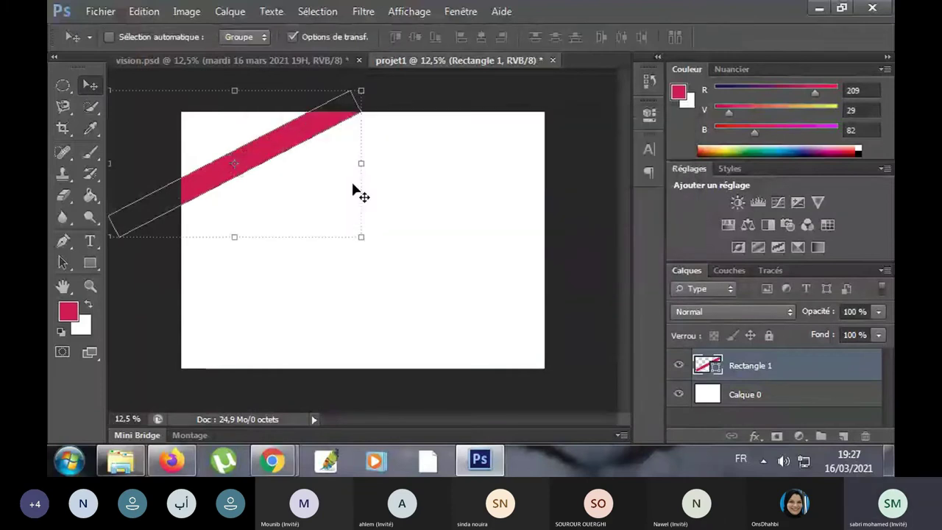
pyautogui.click(296, 34)
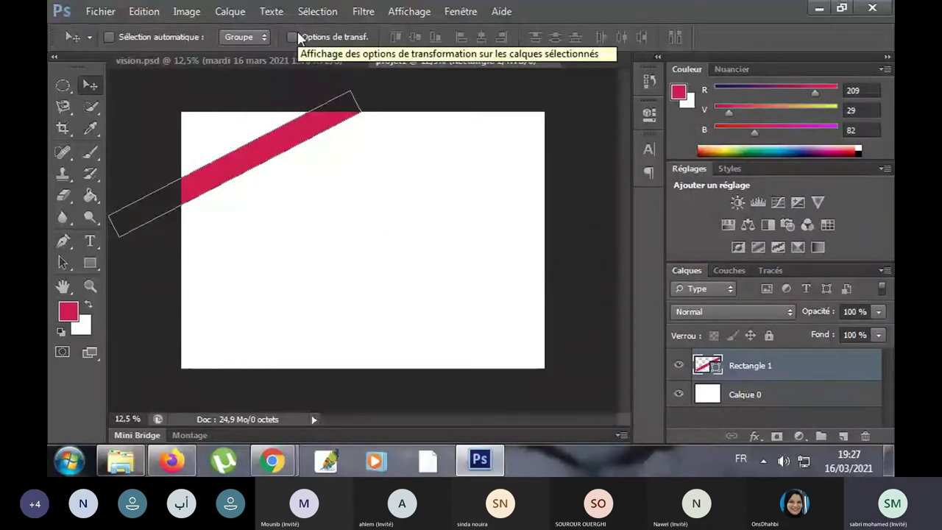
# - Nudge the diagonal bar slightly up and to the right with Shift+arrow keys
pyautogui.hotkey('shift', 'Right')
pyautogui.hotkey('shift', 'Right')
pyautogui.hotkey('shift', 'Right')
pyautogui.hotkey('shift', 'Right')
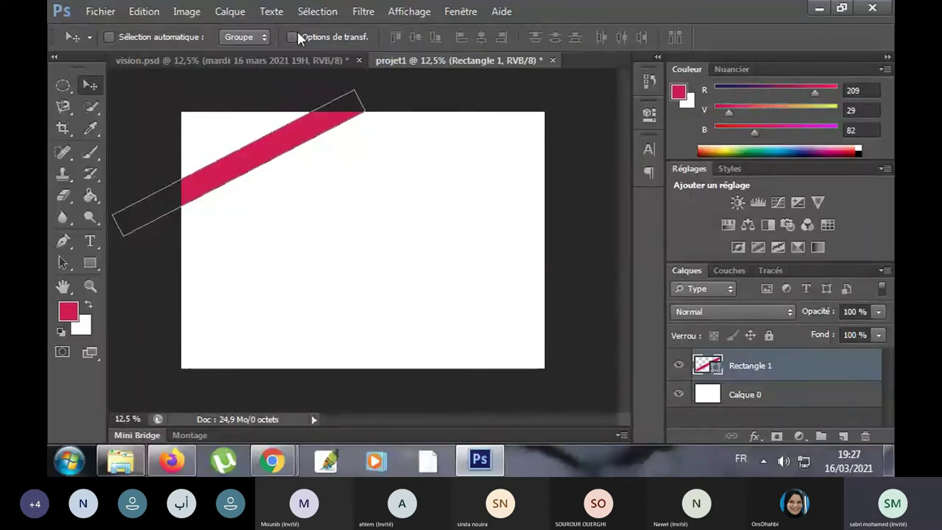
pyautogui.hotkey('shift', 'Up')
pyautogui.hotkey('shift', 'Up')
pyautogui.hotkey('shift', 'Up')
pyautogui.hotkey('shift', 'Up')
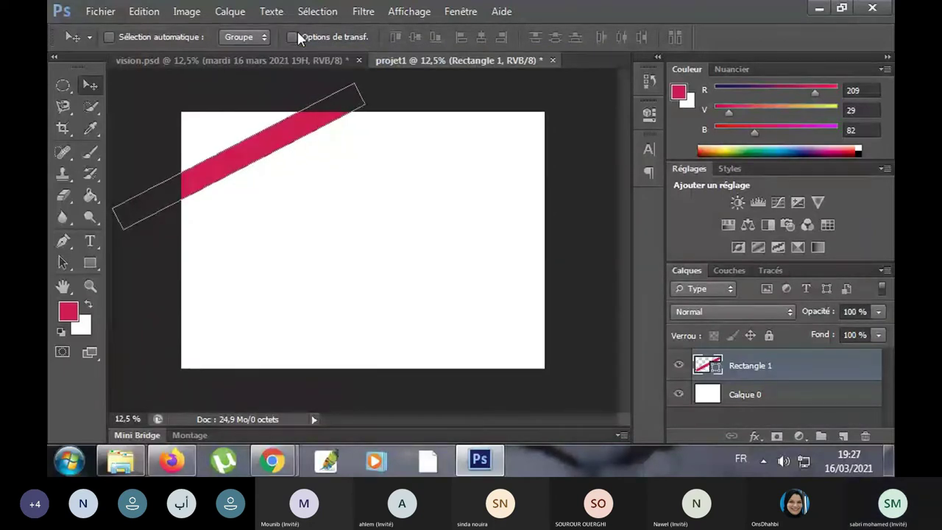
pyautogui.hotkey('shift', 'Right')
pyautogui.hotkey('shift', 'Right')
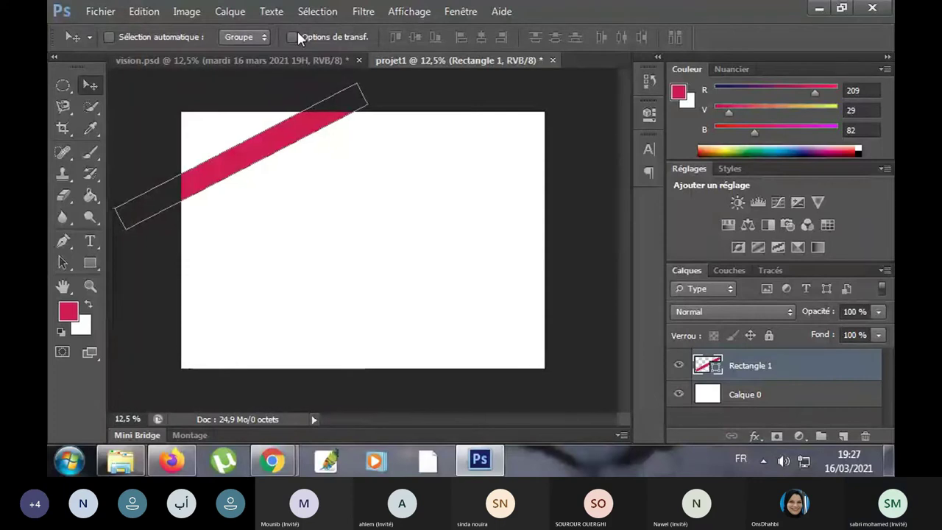
pyautogui.hotkey('shift', 'Right')
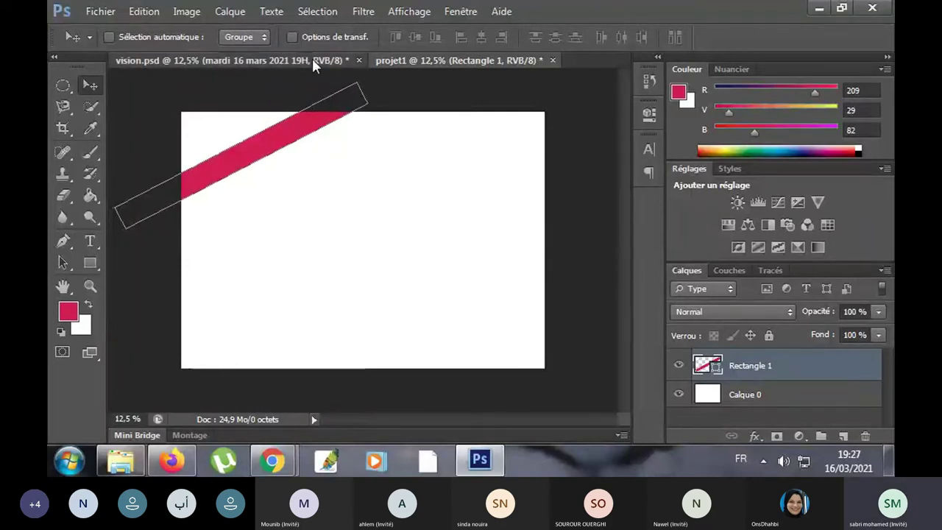
# - Compare projet1 against the vision.psd reference poster
pyautogui.click(312, 58)
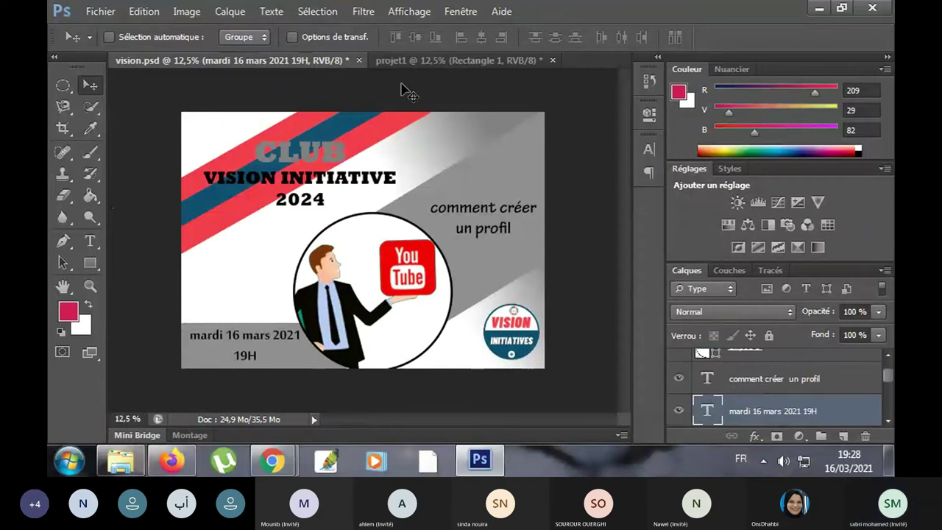
pyautogui.click(423, 58)
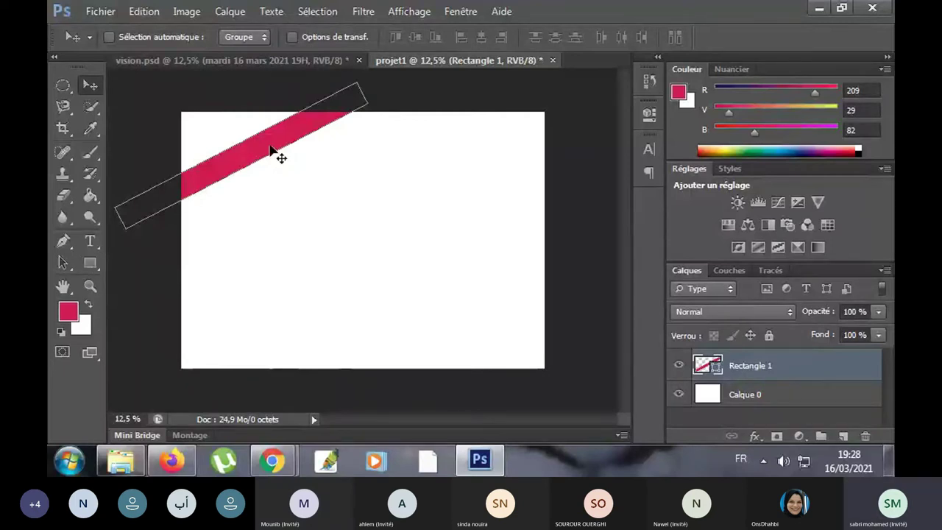
pyautogui.click(219, 61)
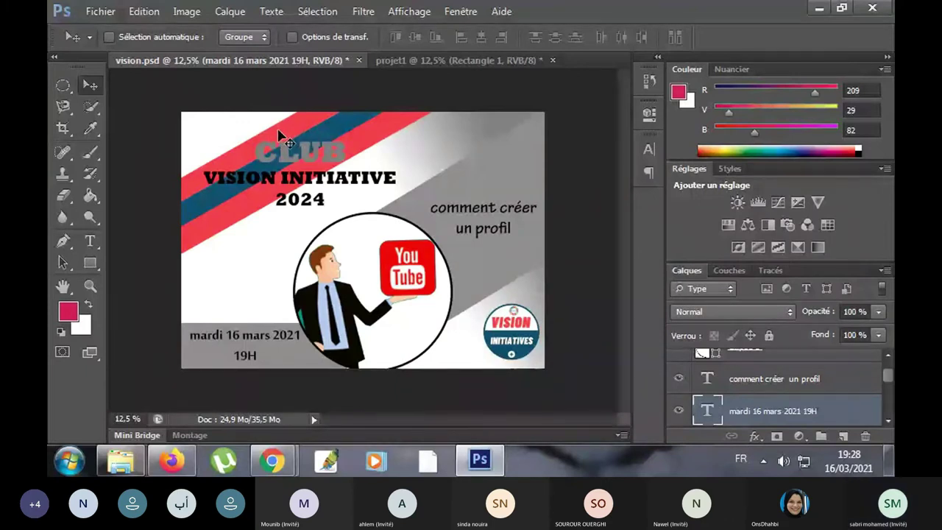
pyautogui.click(385, 60)
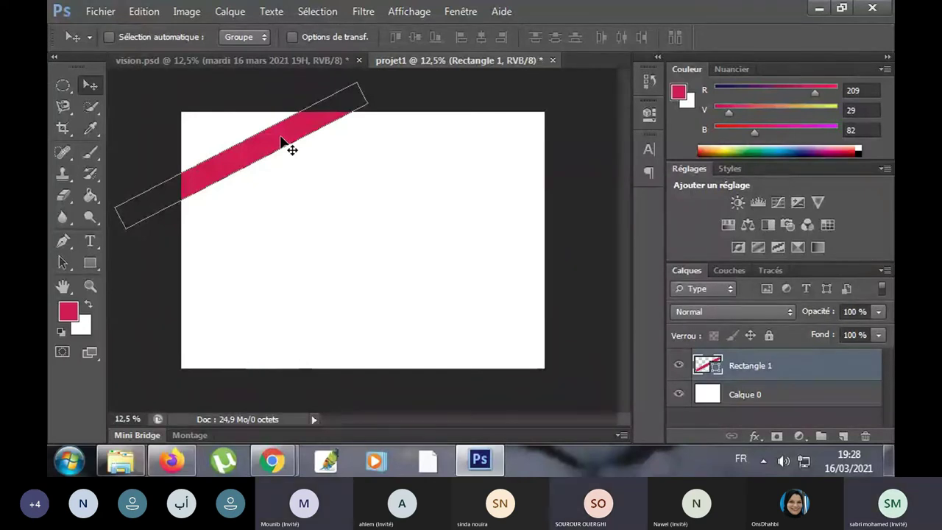
# - Sample the poster's red stripe, #fe3a48, as the foreground colour
pyautogui.click(225, 59)
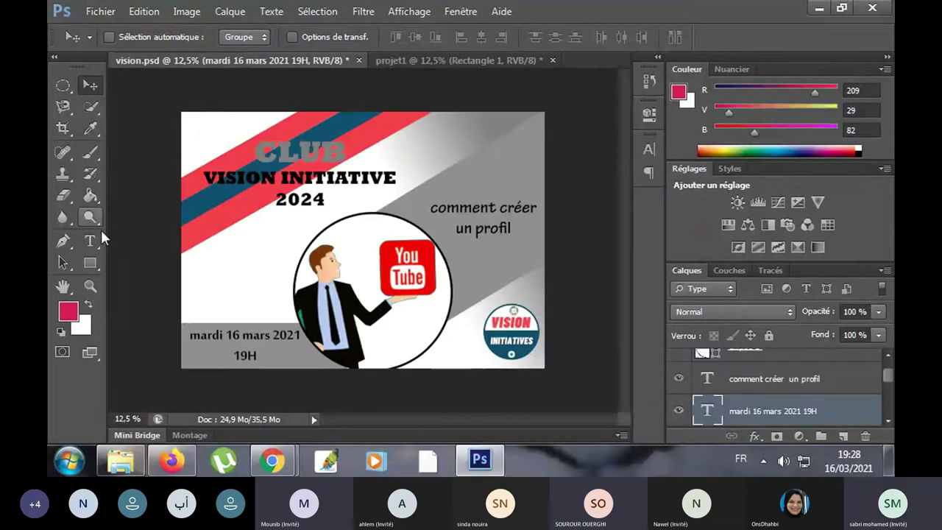
pyautogui.click(69, 310)
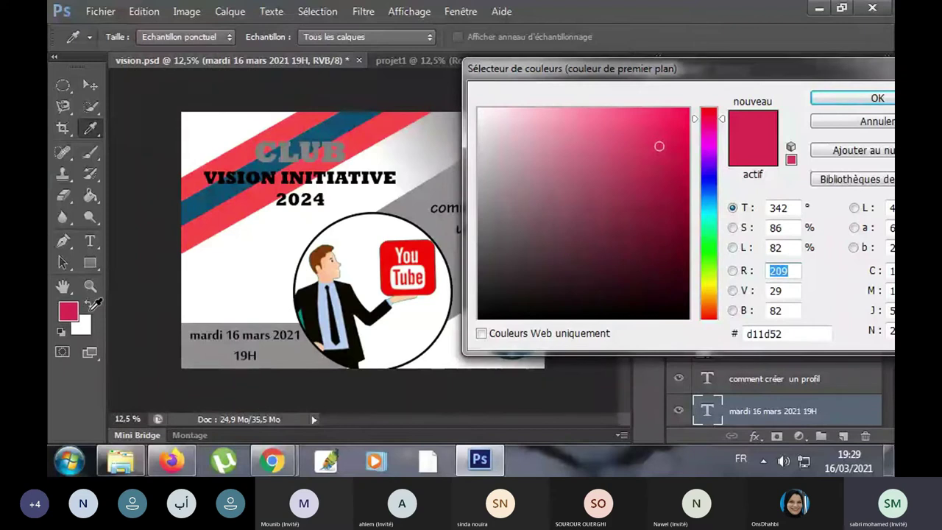
pyautogui.click(296, 123)
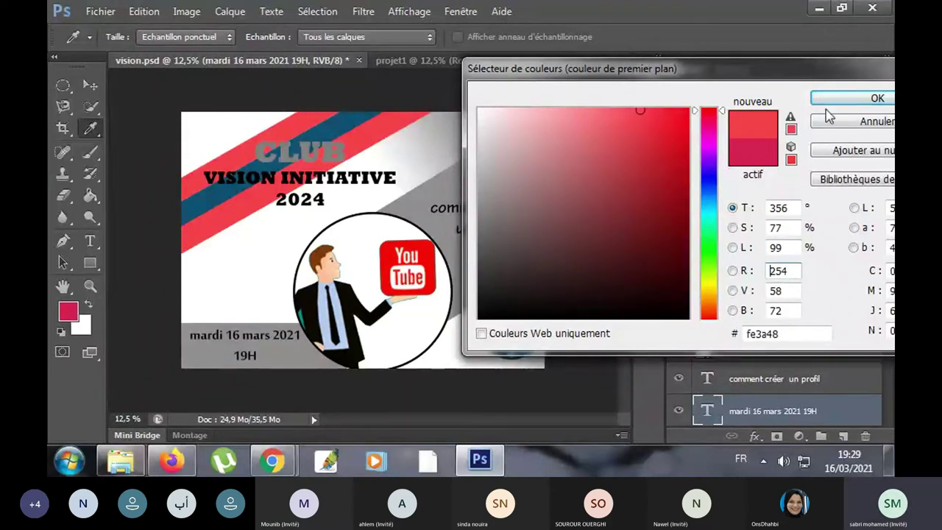
pyautogui.click(873, 99)
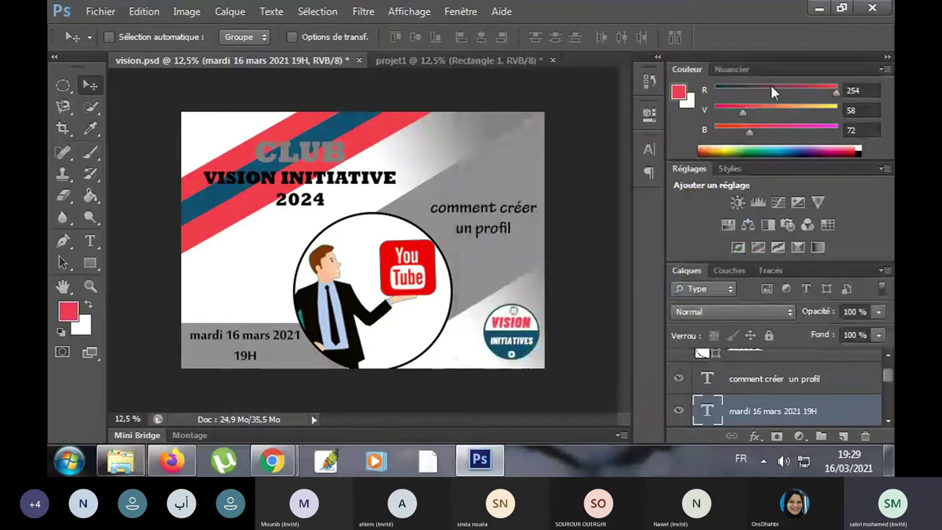
pyautogui.click(510, 58)
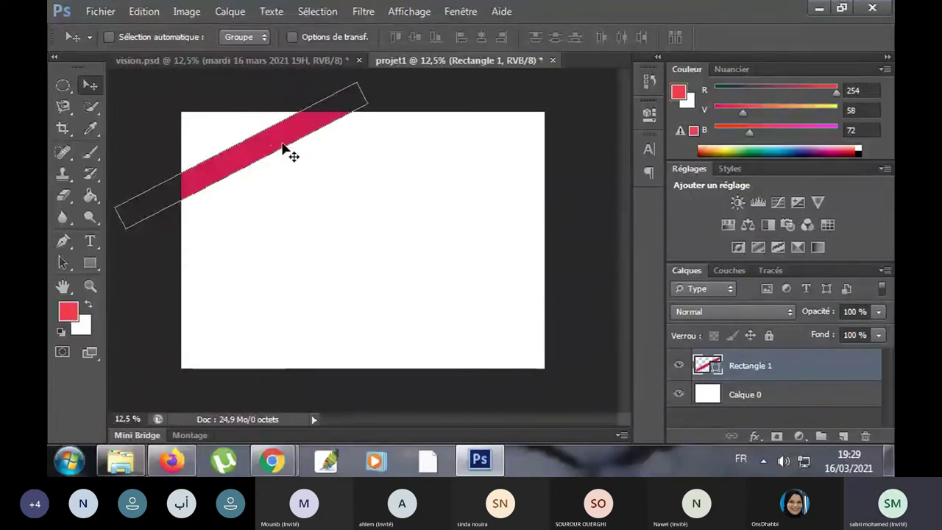
# - Fill the diagonal bar with the recently used red #fe3a48 via the Fond swatch
pyautogui.click(93, 265)
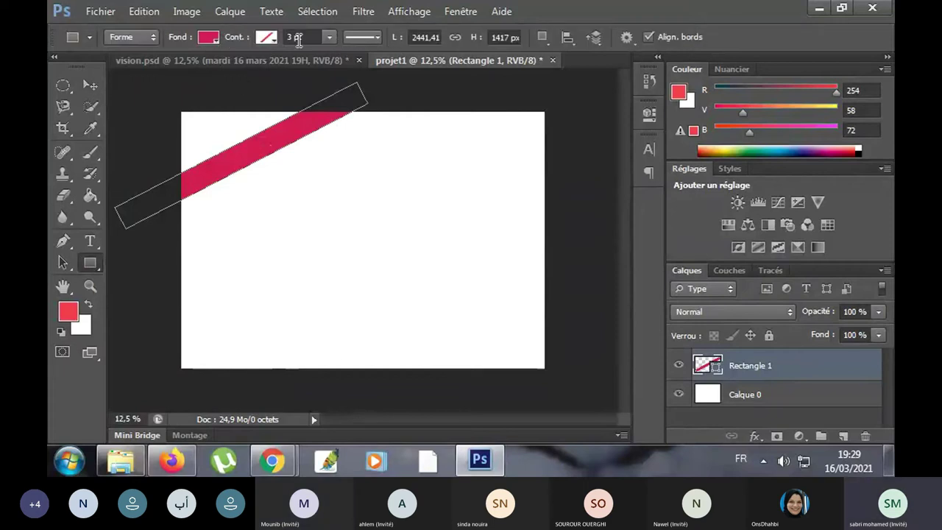
pyautogui.click(208, 44)
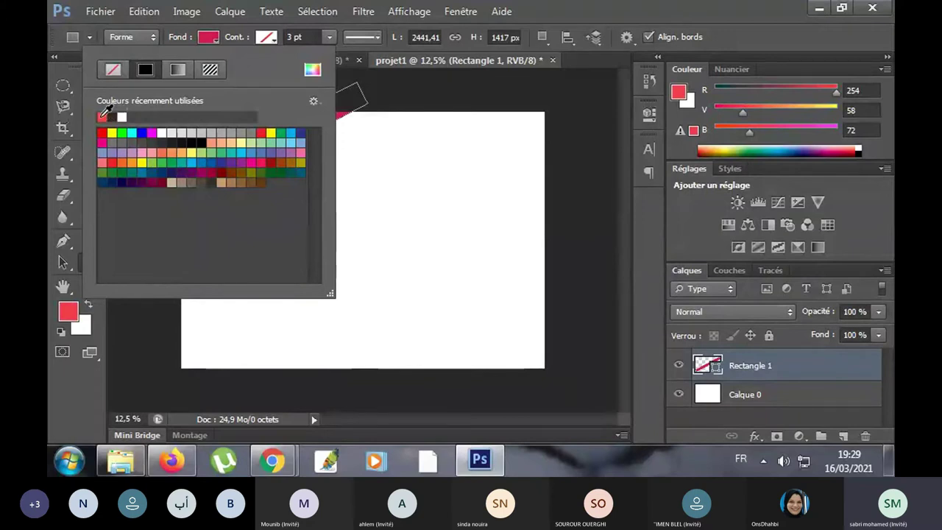
pyautogui.click(102, 115)
pyautogui.click(386, 166)
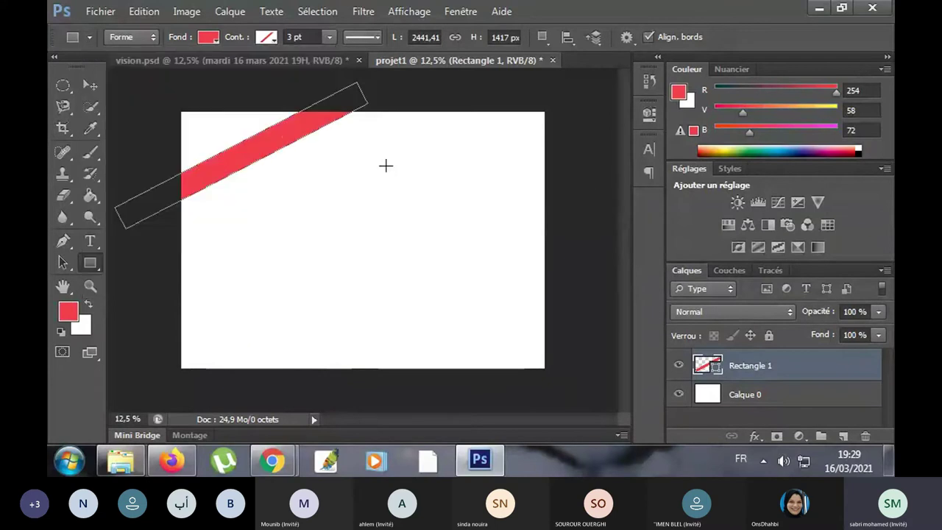
pyautogui.click(212, 61)
pyautogui.click(424, 62)
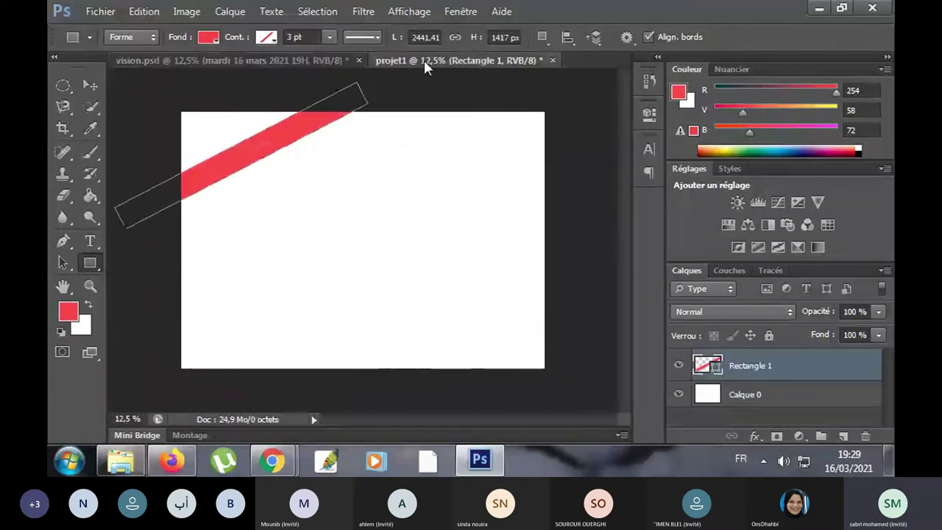
pyautogui.press('v')
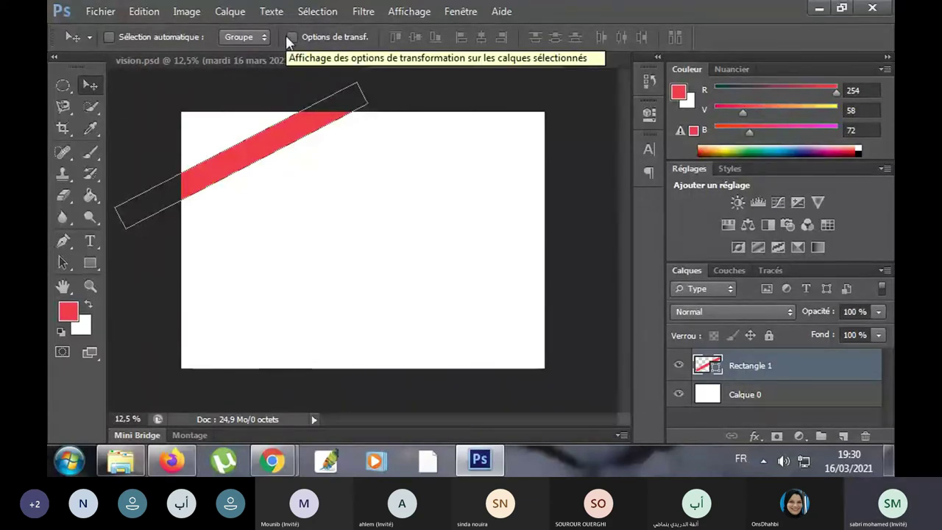
pyautogui.click(92, 129)
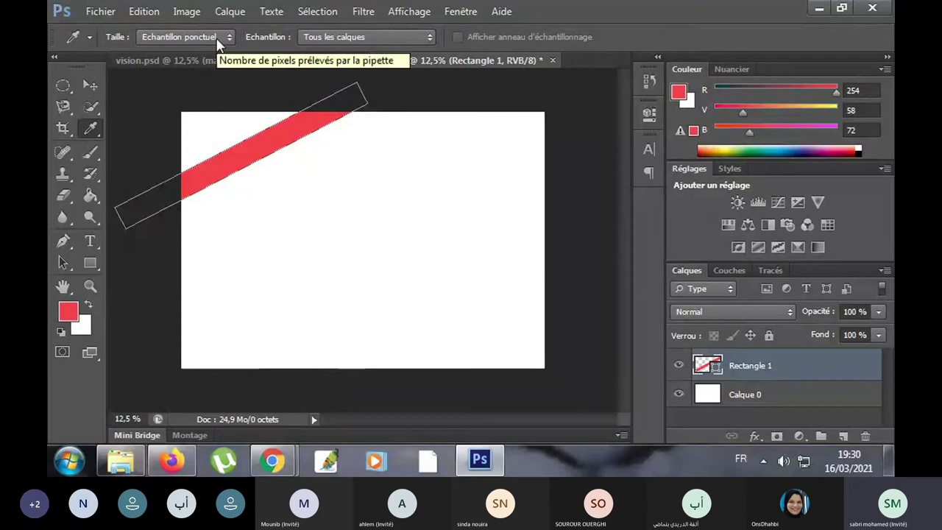
pyautogui.click(65, 173)
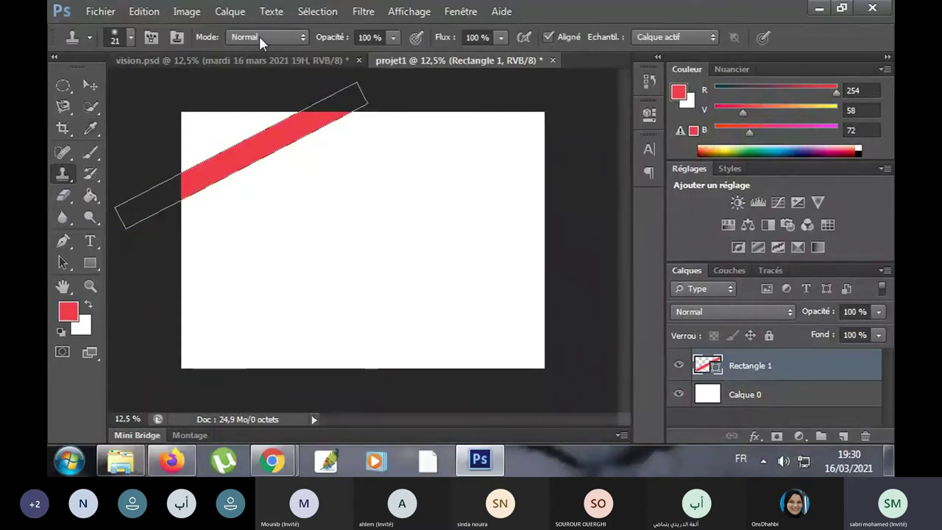
pyautogui.click(92, 242)
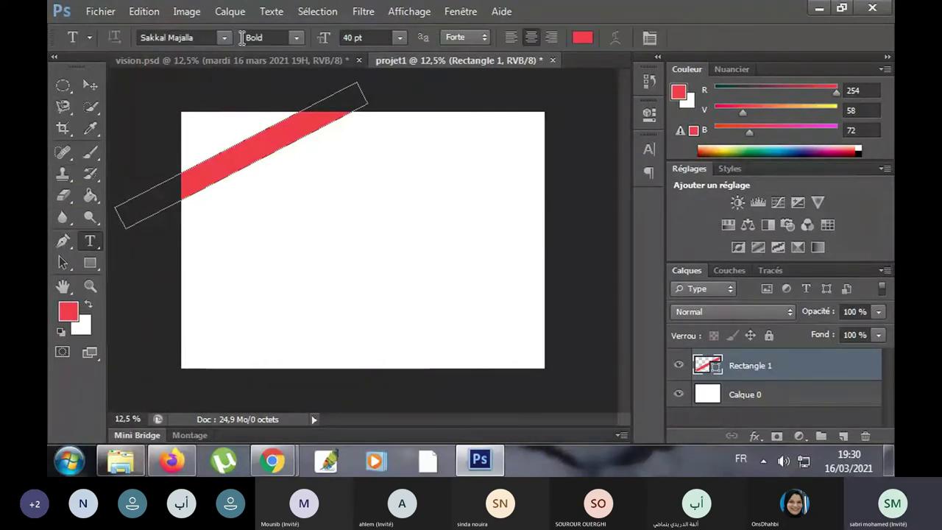
pyautogui.click(89, 87)
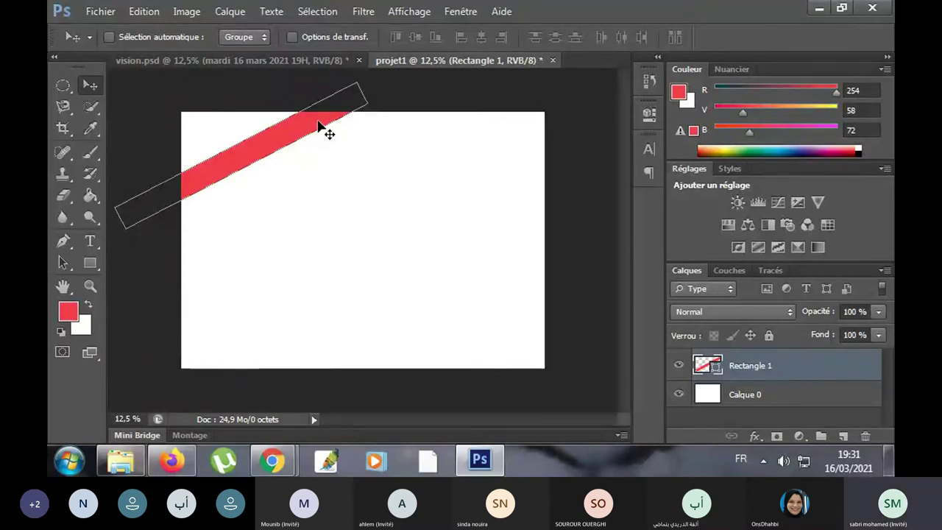
# - Add a text layer across the page centre reading 'ctrl+j=copie'
pyautogui.click(88, 242)
pyautogui.moveTo(504, 240); pyautogui.dragTo(210, 288)
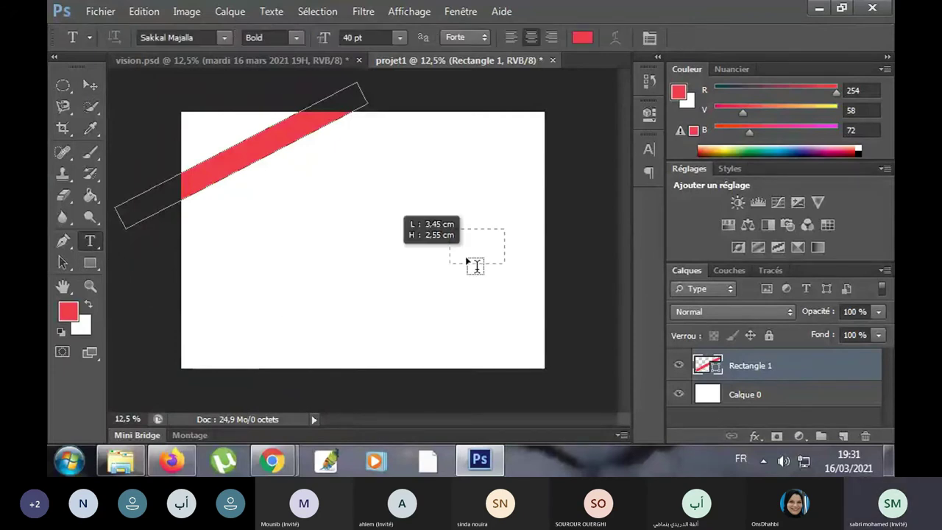
pyautogui.moveTo(209, 288); pyautogui.dragTo(205, 282)
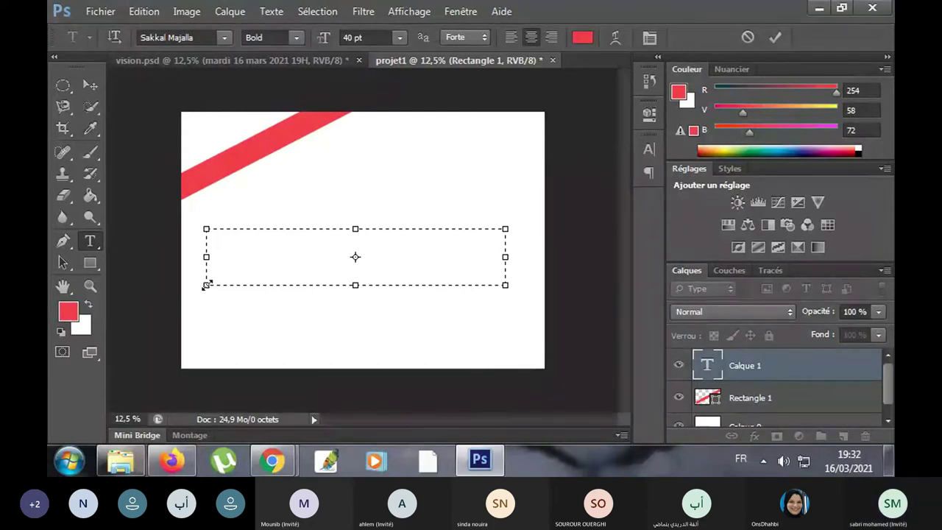
pyautogui.write('ctr')
pyautogui.write('l+j')
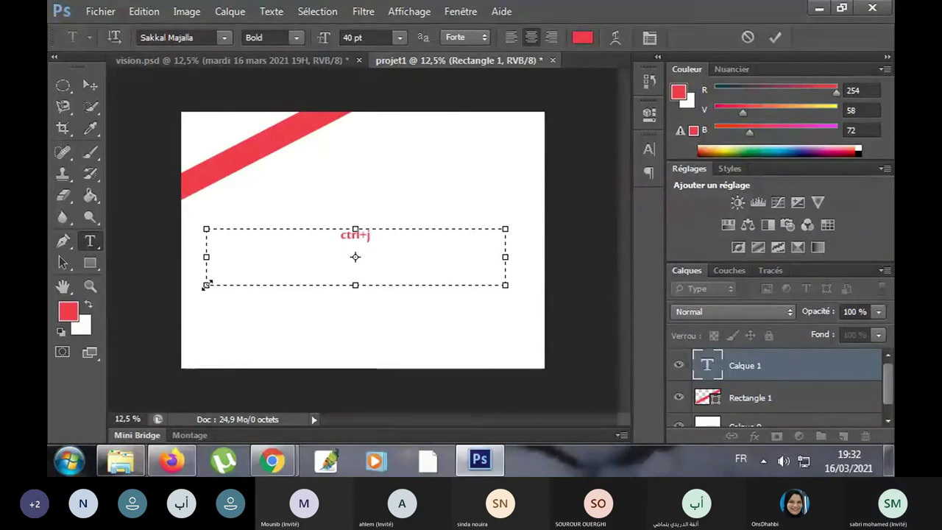
pyautogui.write('=')
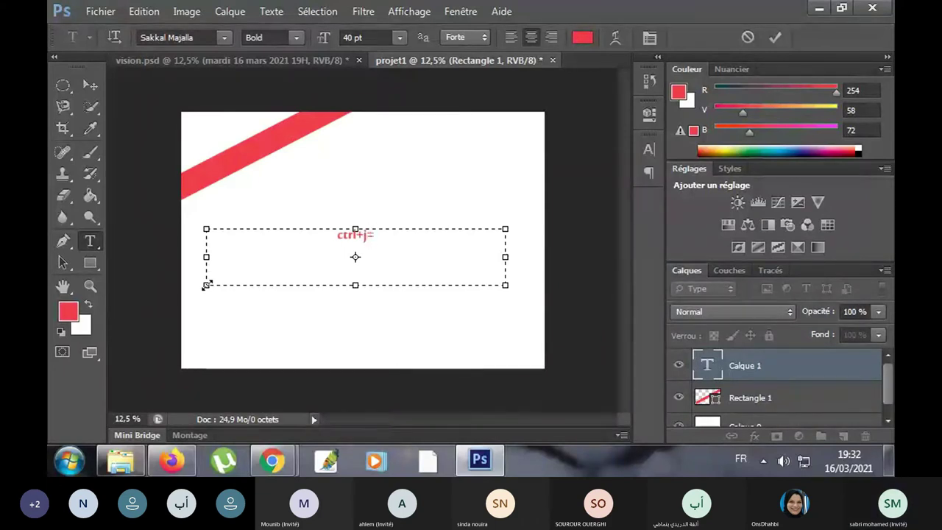
pyautogui.write('copi')
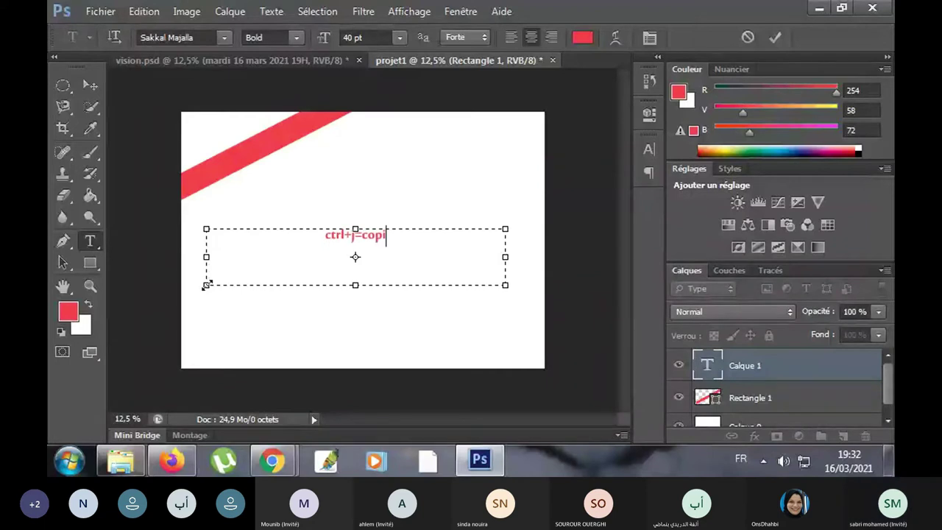
pyautogui.write('e')
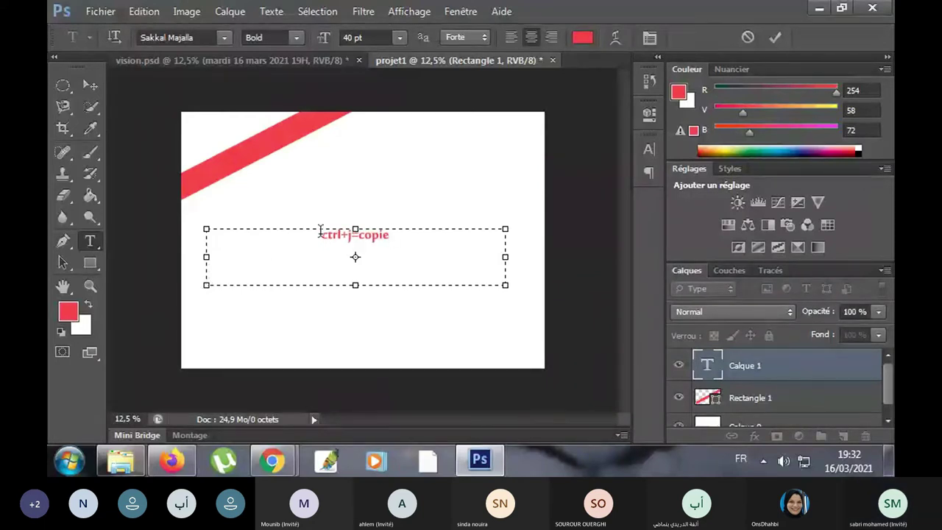
# - Resize the 'ctrl+j=copie' text to 70 pt and commit the edit
pyautogui.moveTo(322, 234); pyautogui.dragTo(390, 236)
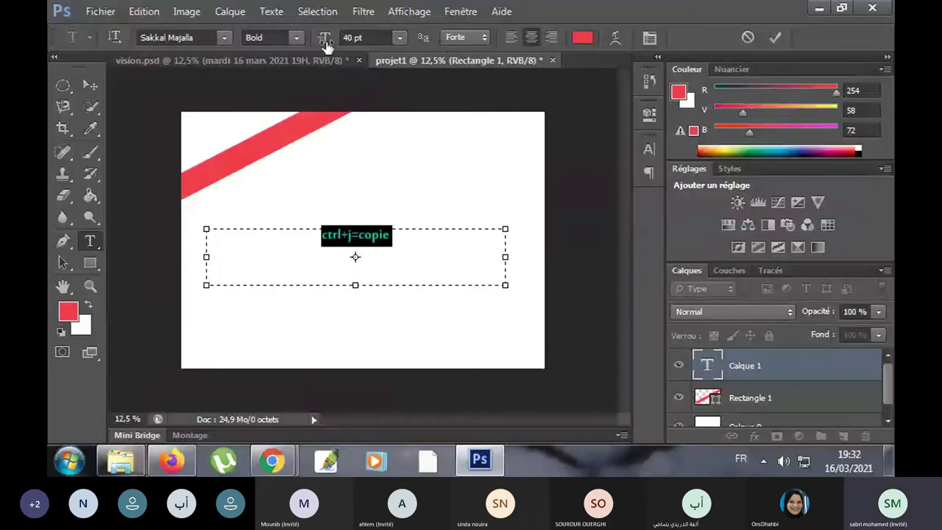
pyautogui.click(352, 36)
pyautogui.write('70')
pyautogui.press('Return')
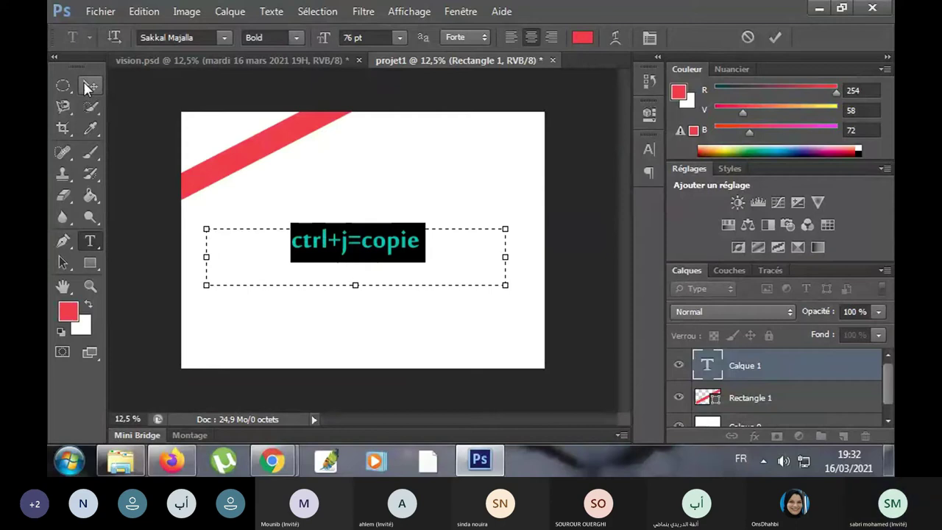
pyautogui.click(373, 254)
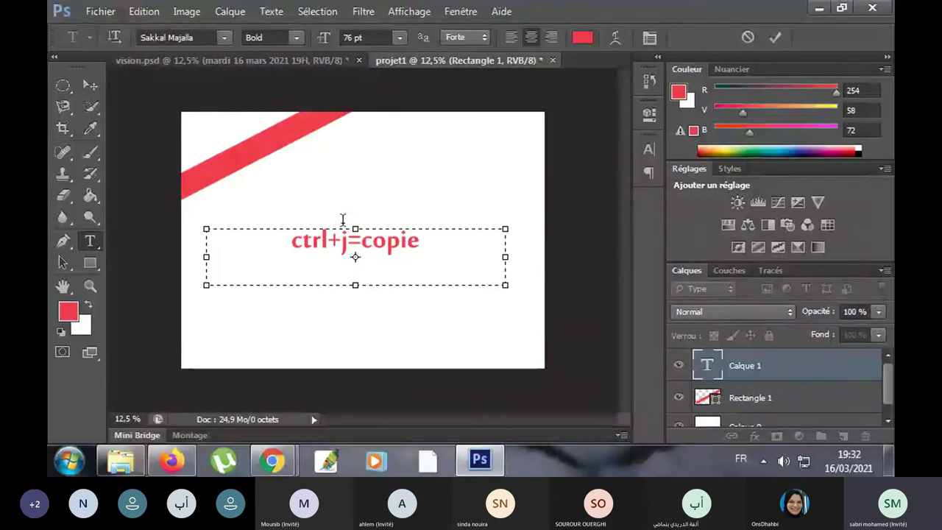
pyautogui.click(89, 87)
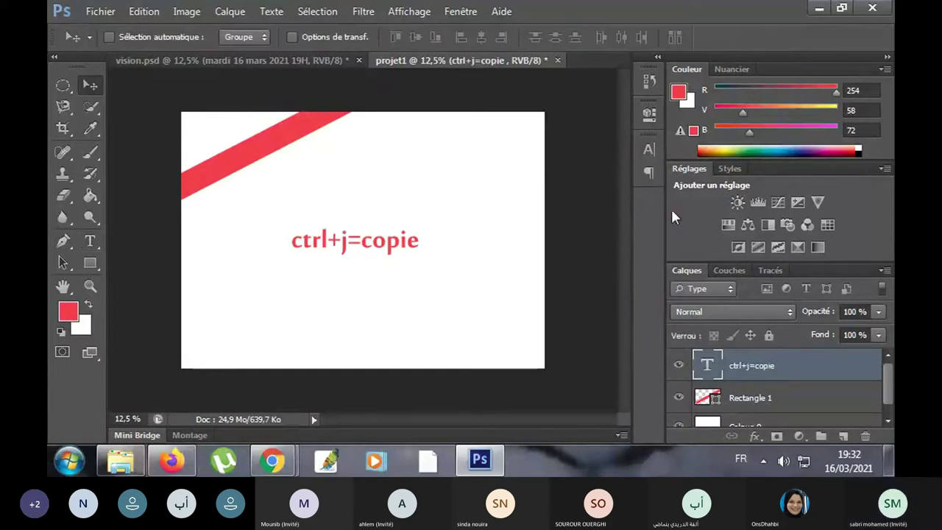
# - Delete the ctrl+j=copie text layer, then duplicate Rectangle 1 and nudge the copy down
pyautogui.rightClick(767, 365)
pyautogui.click(553, 122)
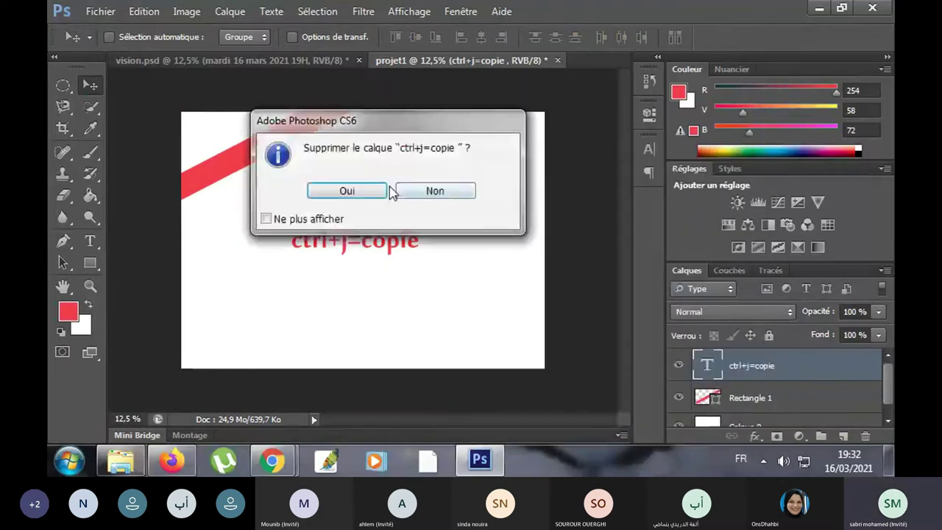
pyautogui.click(346, 190)
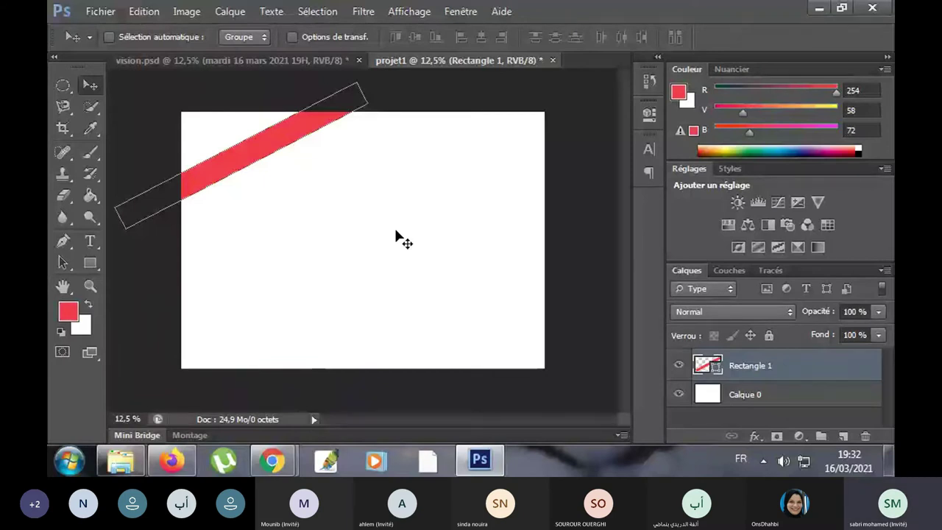
pyautogui.hotkey('ctrl', 'j')
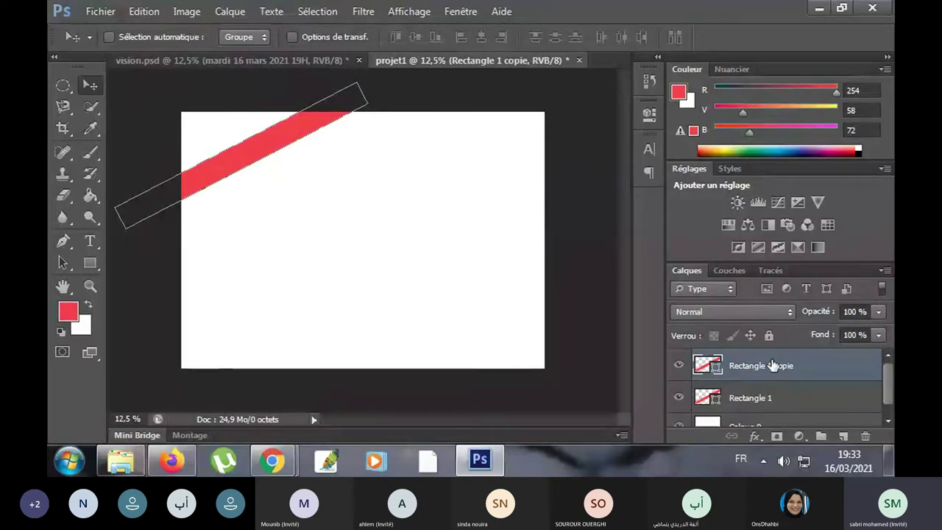
pyautogui.hotkey('shift', 'Down')
pyautogui.hotkey('shift', 'Down')
pyautogui.hotkey('shift', 'Down')
pyautogui.hotkey('shift', 'Down')
pyautogui.hotkey('shift', 'Down')
pyautogui.hotkey('shift', 'Down')
pyautogui.hotkey('shift', 'Down')
pyautogui.hotkey('shift', 'Down')
pyautogui.hotkey('shift', 'Down')
pyautogui.hotkey('shift', 'Down')
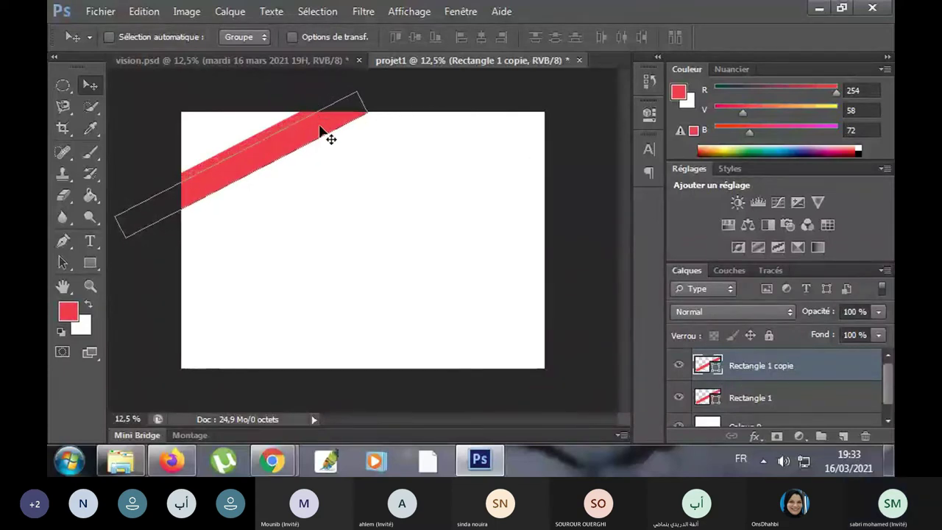
# - Place Rectangle 1 copie right beneath the original red band so their edges touch
pyautogui.moveTo(321, 129); pyautogui.dragTo(347, 136)
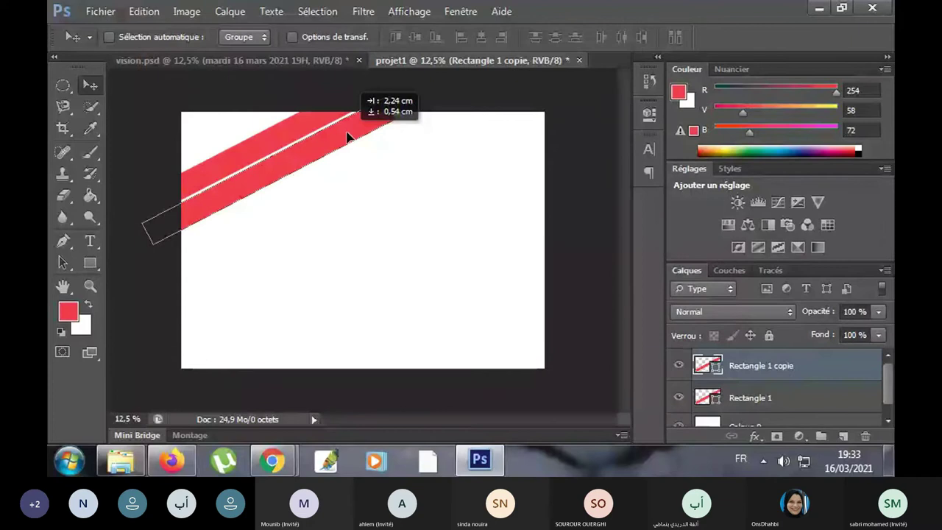
pyautogui.moveTo(348, 136); pyautogui.dragTo(348, 134)
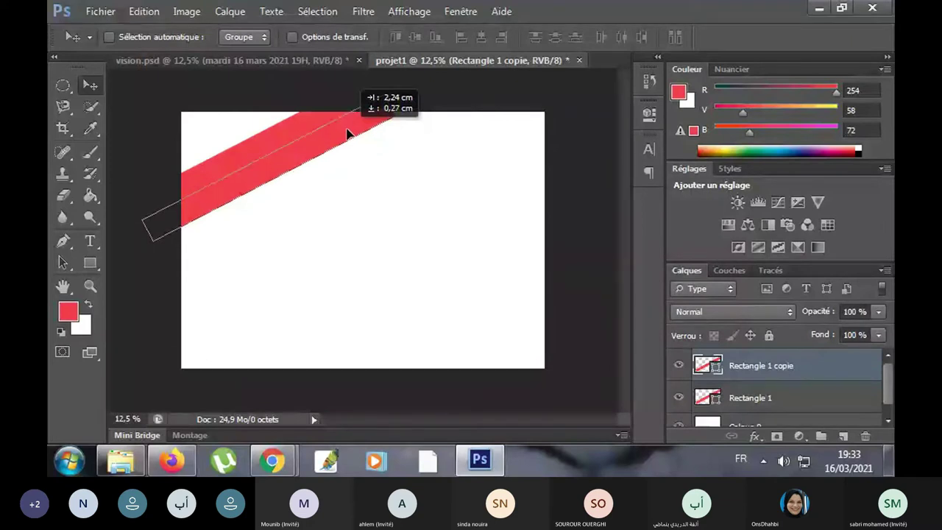
pyautogui.moveTo(348, 134); pyautogui.dragTo(348, 134)
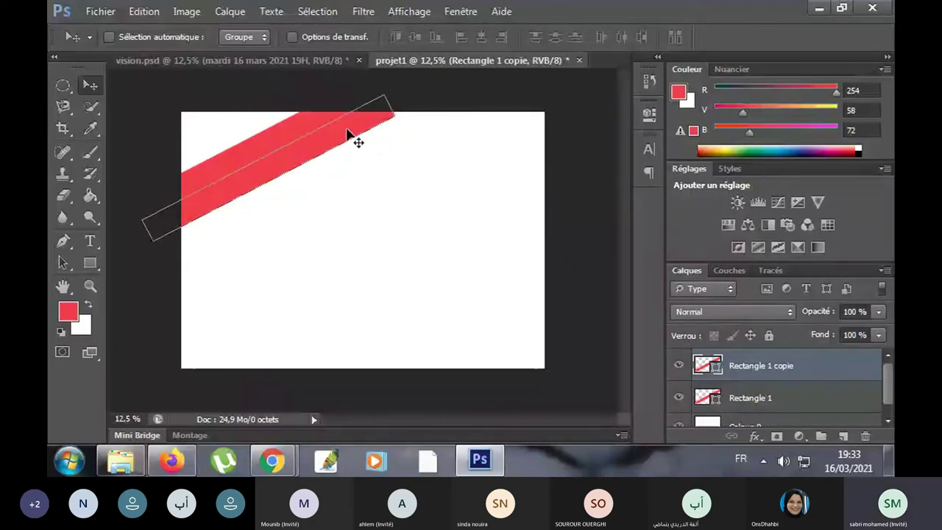
pyautogui.press('Down')
pyautogui.press('Down')
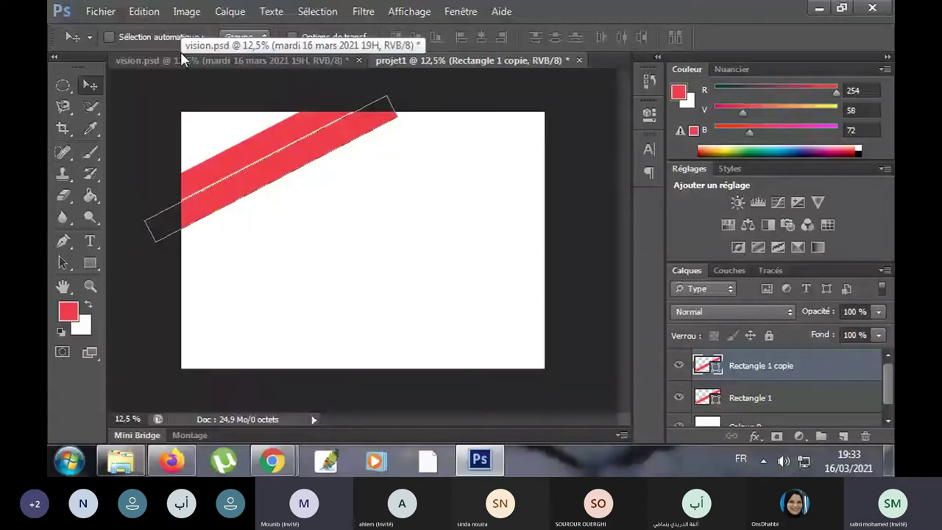
pyautogui.hotkey('shift', 'Down')
pyautogui.hotkey('shift', 'Down')
pyautogui.hotkey('shift', 'Down')
pyautogui.hotkey('shift', 'Up')
pyautogui.hotkey('shift', 'Up')
pyautogui.hotkey('shift', 'Up')
pyautogui.hotkey('shift', 'Right')
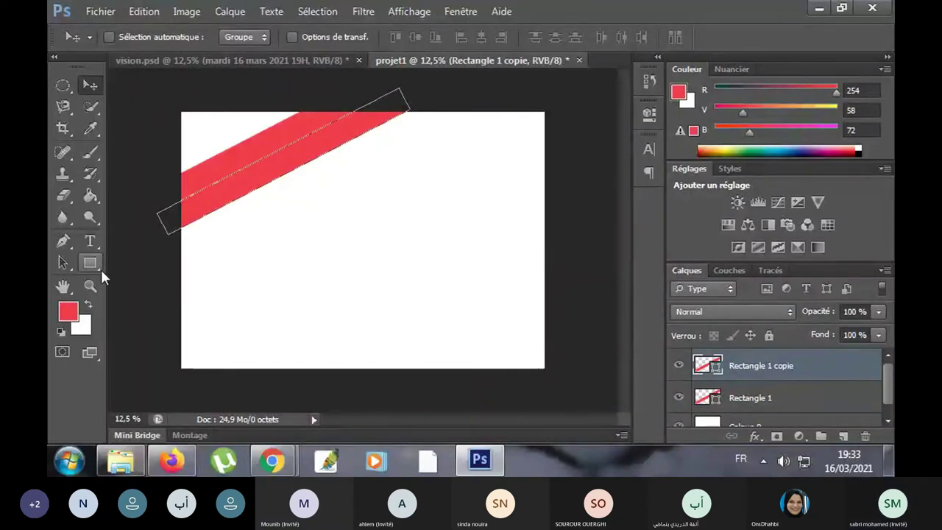
# - Set the foreground colour to the dark blue stripe sampled from vision.psd
pyautogui.click(188, 58)
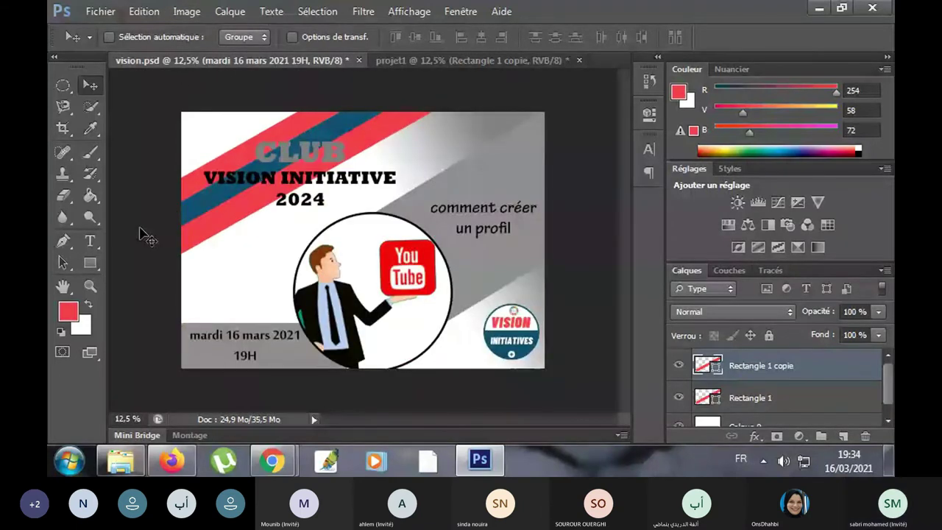
pyautogui.click(69, 312)
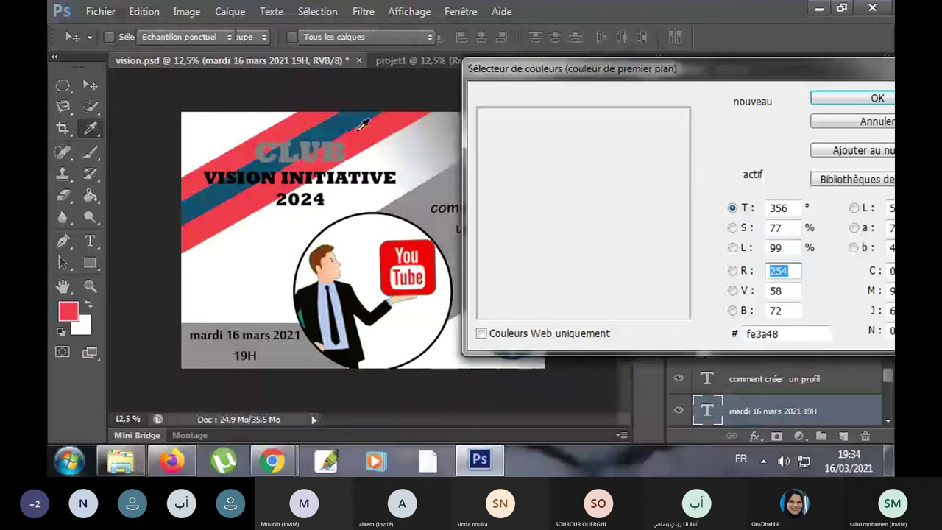
pyautogui.click(363, 125)
pyautogui.click(876, 98)
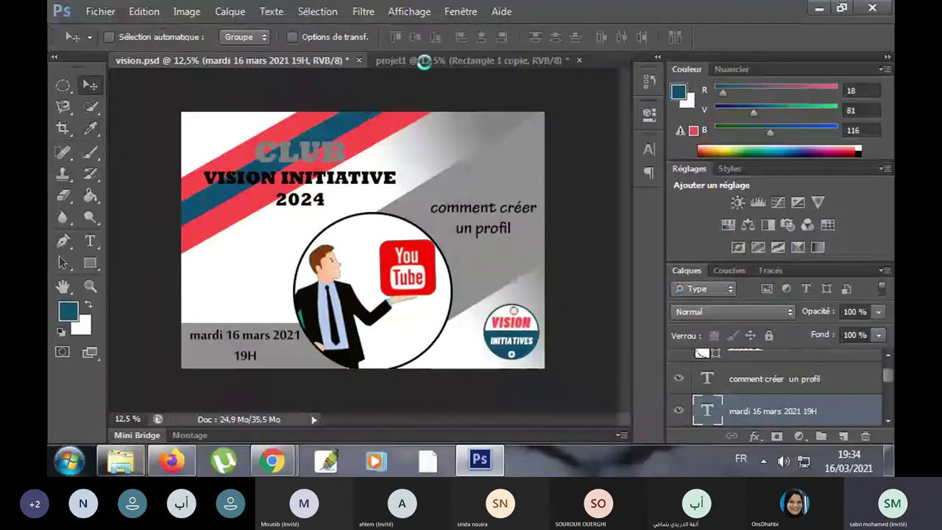
pyautogui.click(424, 60)
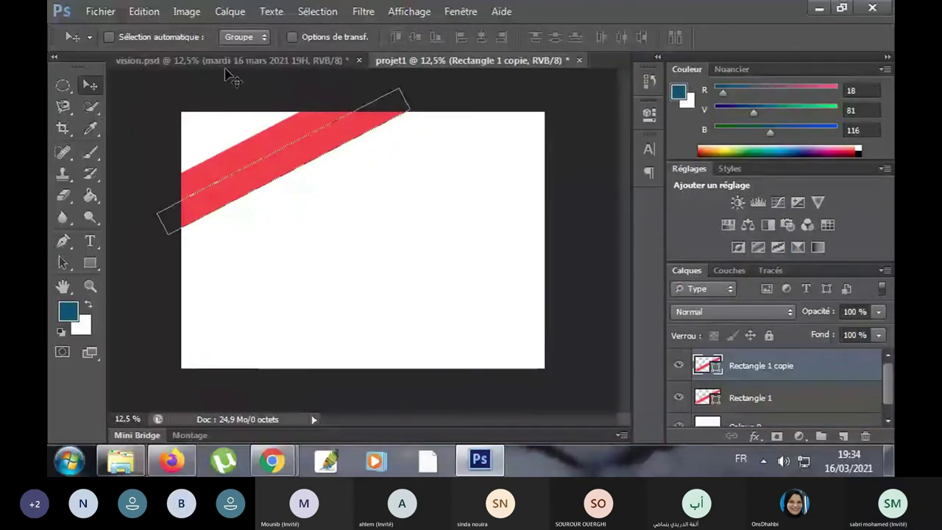
# - Fill Rectangle 1 copie with the sampled dark blue
pyautogui.click(89, 263)
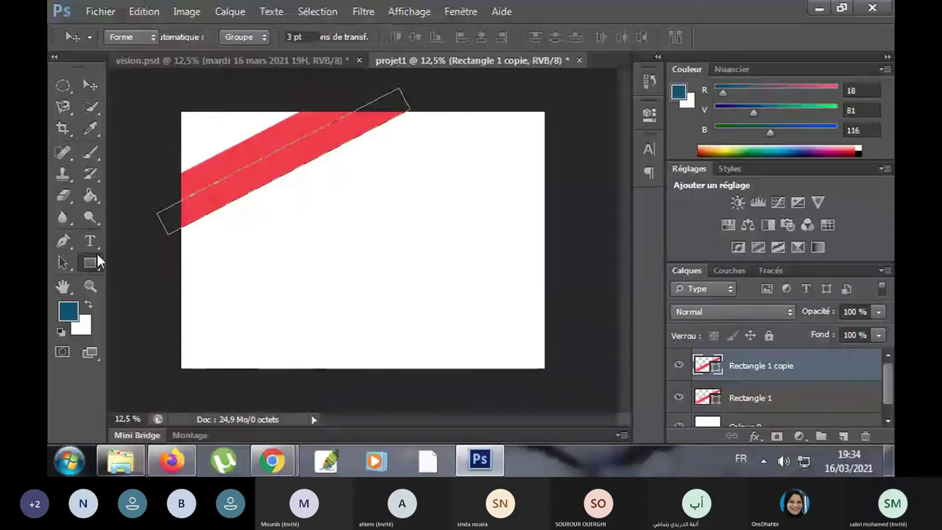
pyautogui.click(210, 39)
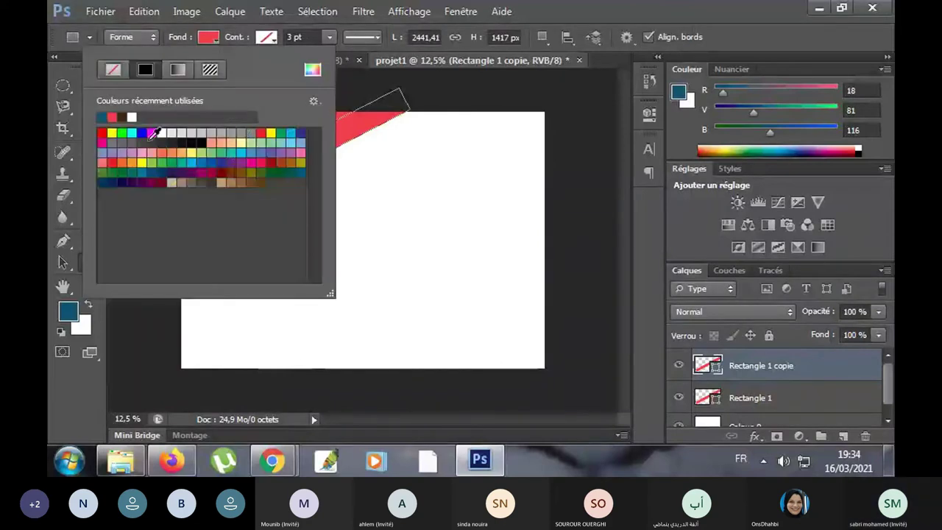
pyautogui.click(104, 115)
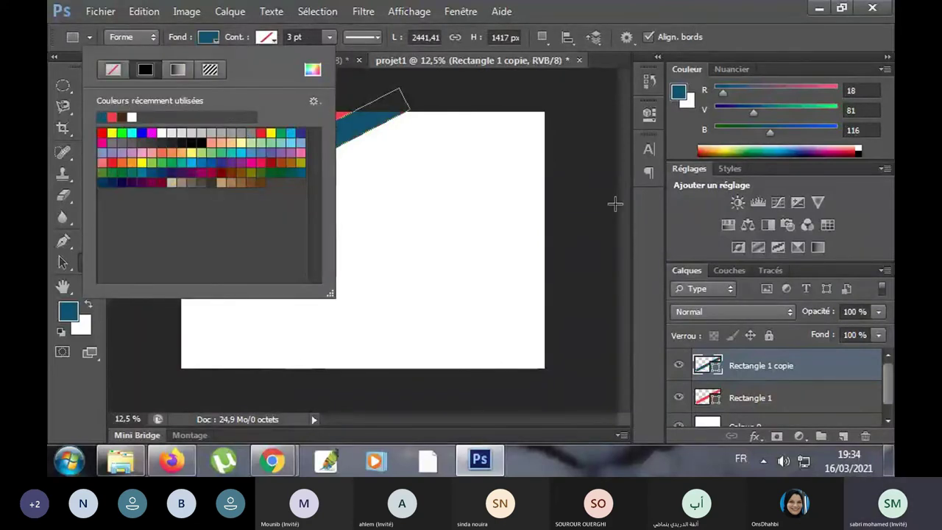
pyautogui.click(645, 212)
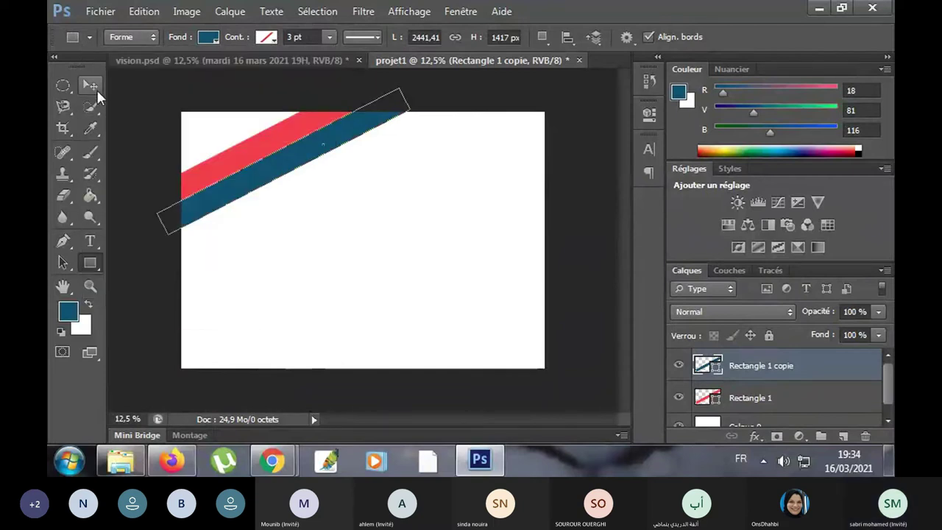
pyautogui.click(95, 88)
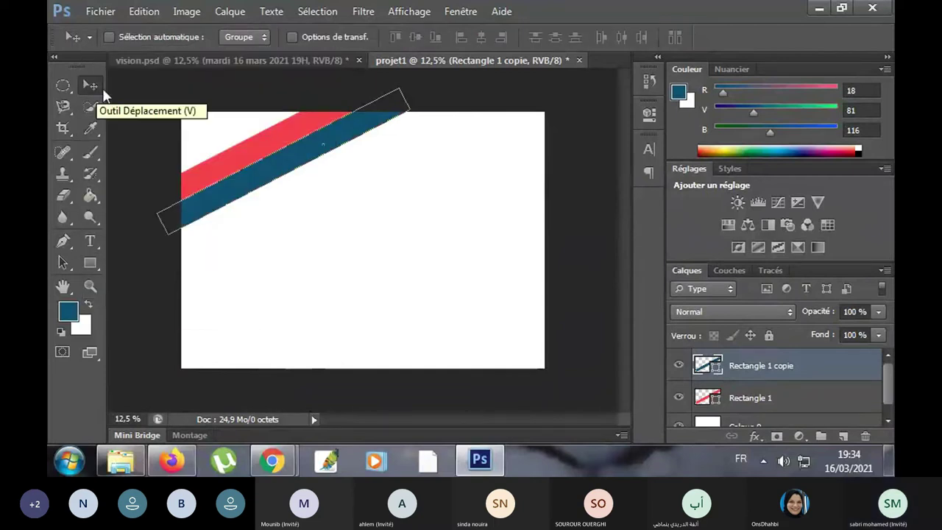
pyautogui.click(823, 421)
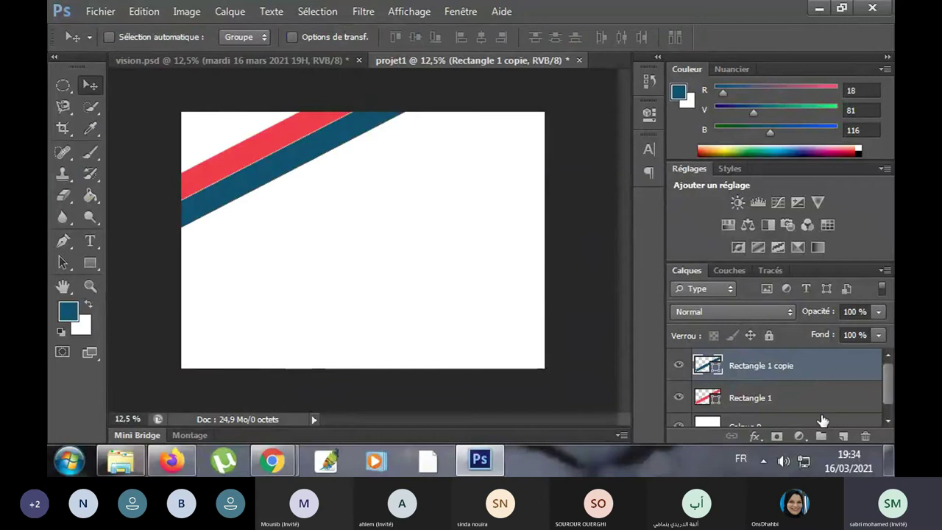
# - Duplicate the red Rectangle 1 layer and place the copy against the blue band
pyautogui.click(792, 356)
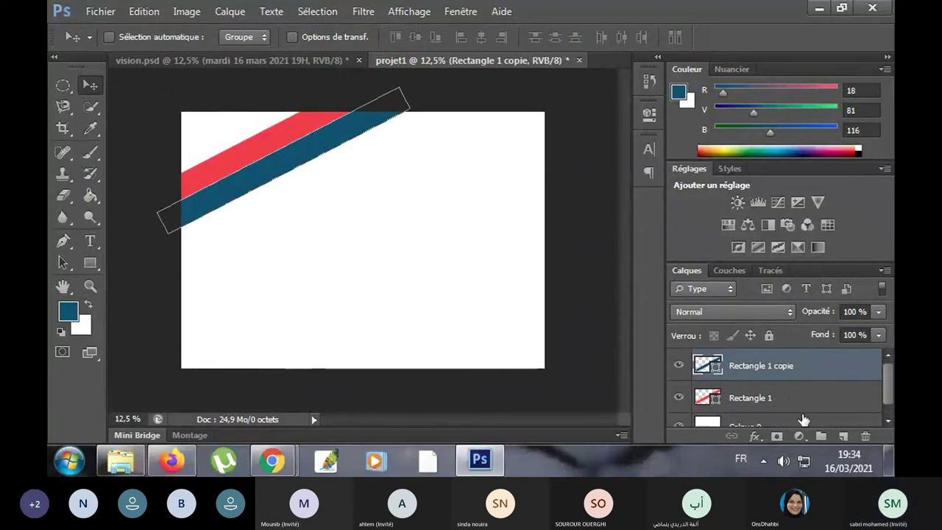
pyautogui.click(794, 421)
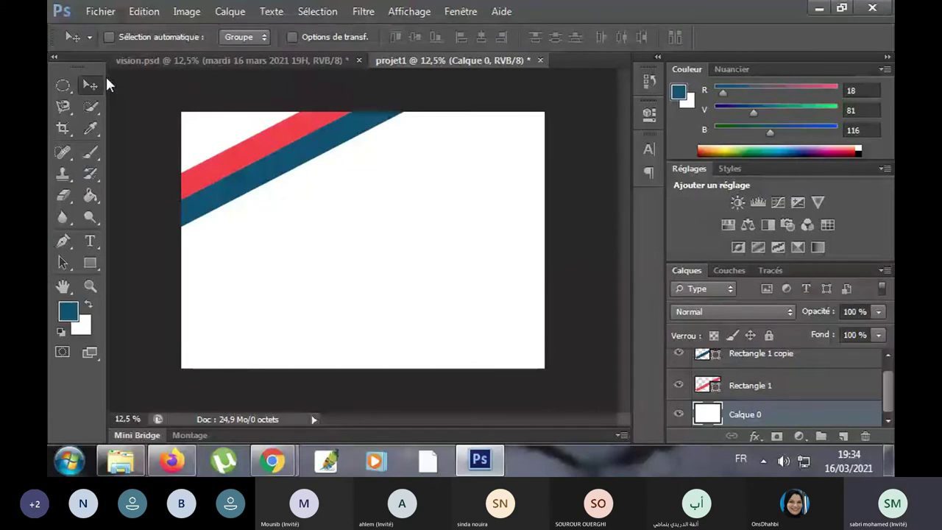
pyautogui.click(751, 382)
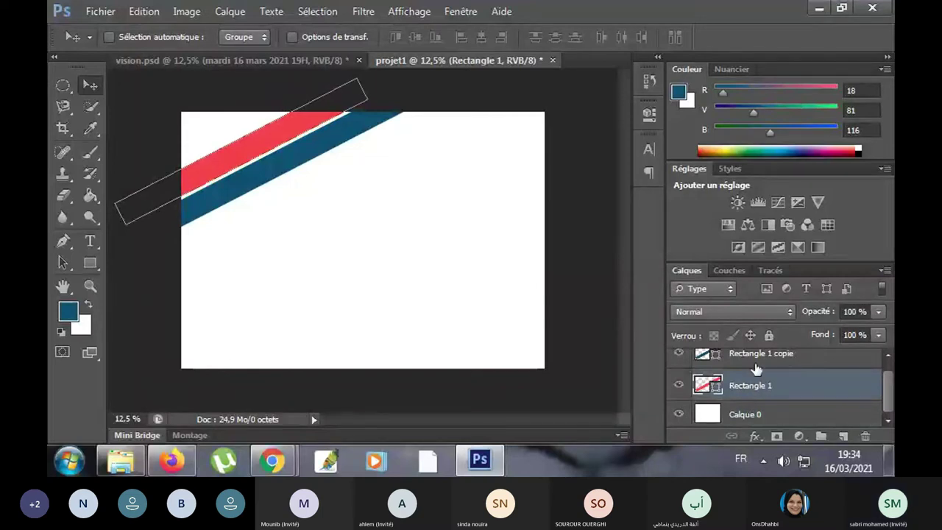
pyautogui.click(756, 364)
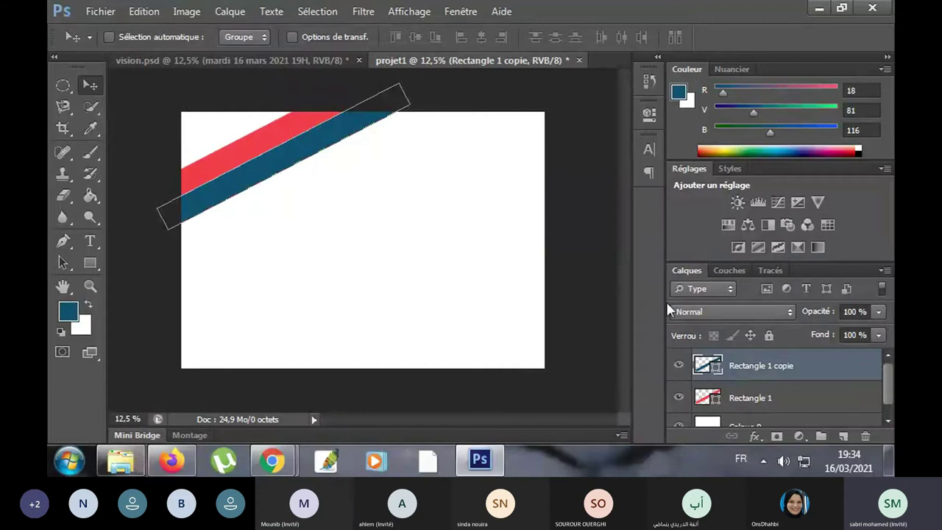
pyautogui.click(778, 397)
pyautogui.moveTo(778, 397); pyautogui.dragTo(705, 358)
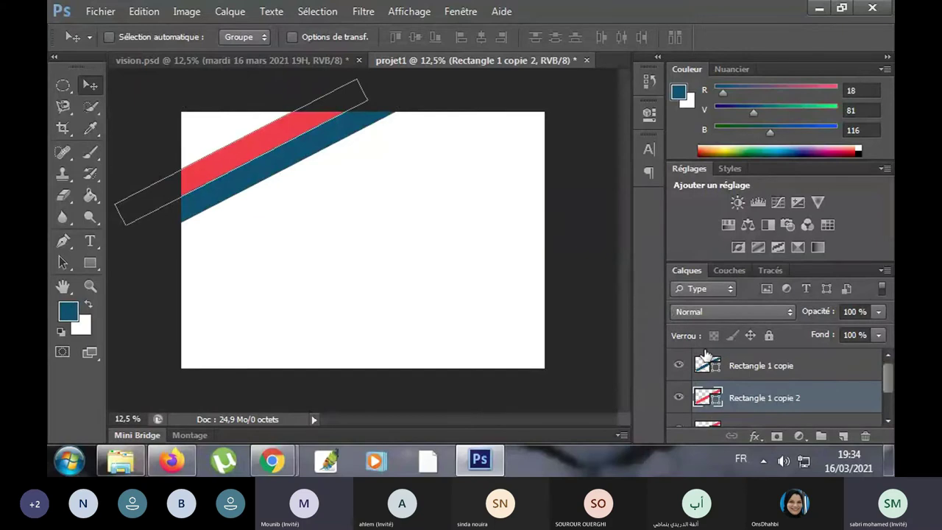
pyautogui.hotkey('shift', 'Down')
pyautogui.hotkey('shift', 'Down')
pyautogui.hotkey('shift', 'Down')
pyautogui.hotkey('shift', 'Down')
pyautogui.hotkey('shift', 'Down')
pyautogui.hotkey('shift', 'Down')
pyautogui.hotkey('shift', 'Down')
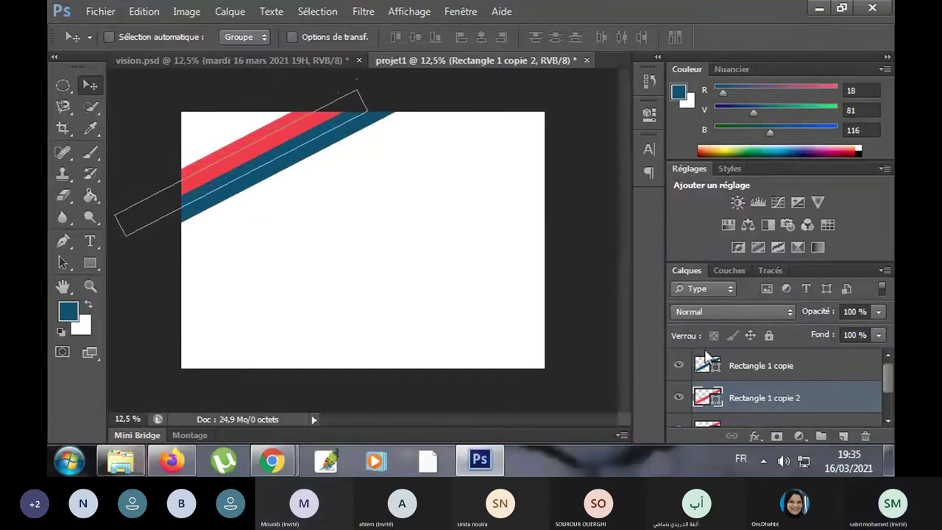
pyautogui.moveTo(330, 123); pyautogui.dragTo(388, 142)
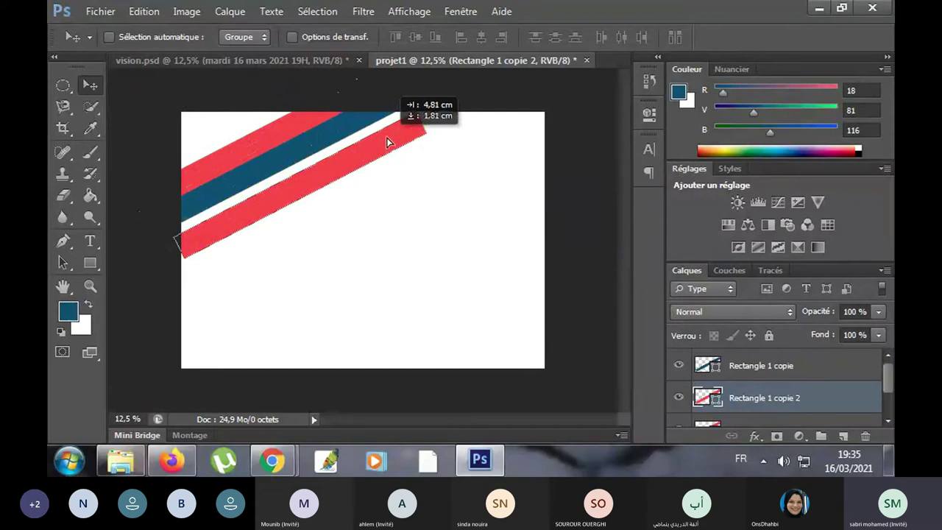
pyautogui.moveTo(388, 143); pyautogui.dragTo(383, 133)
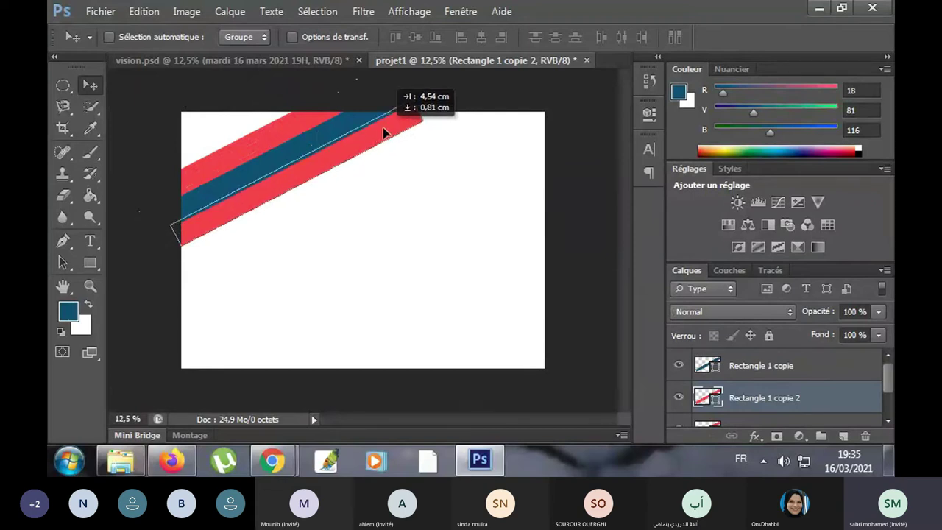
pyautogui.moveTo(383, 127); pyautogui.dragTo(383, 128)
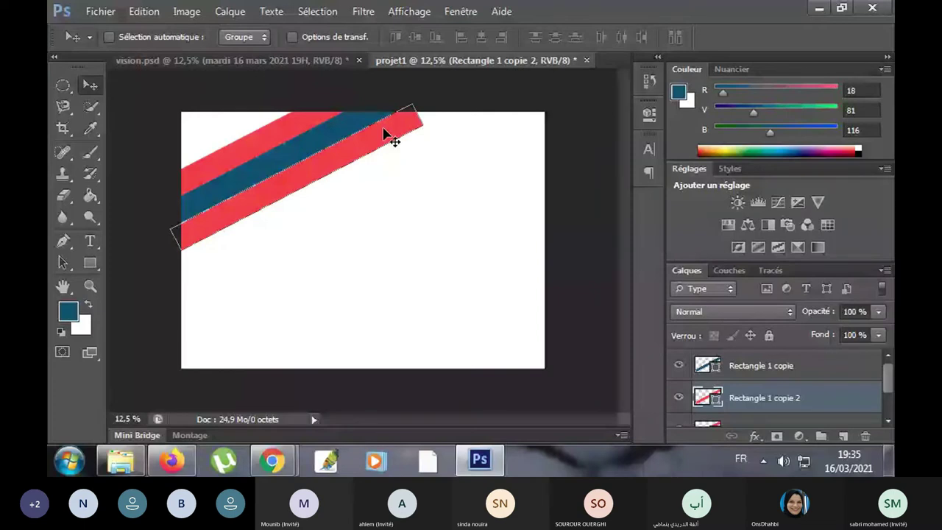
# - Enlarge the new red bar with Free Transform so all three diagonals line up
pyautogui.click(293, 36)
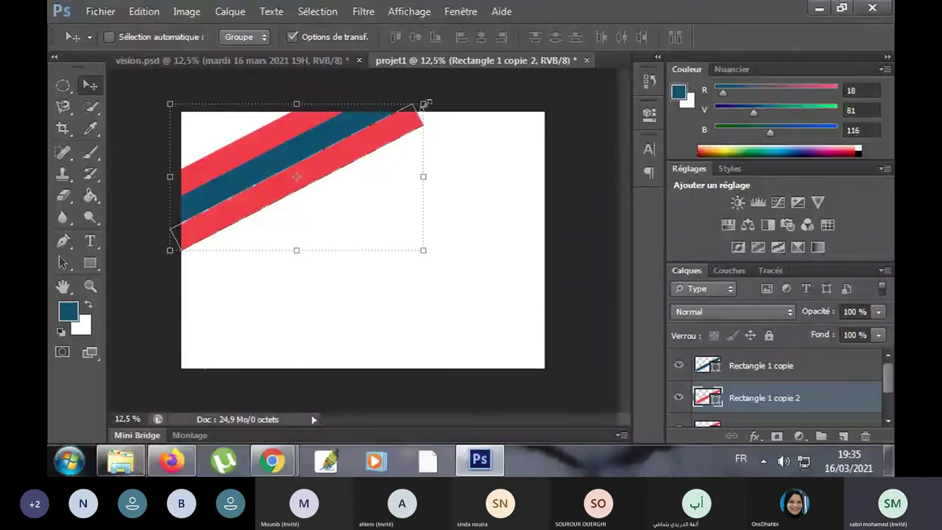
pyautogui.moveTo(424, 104); pyautogui.dragTo(438, 85)
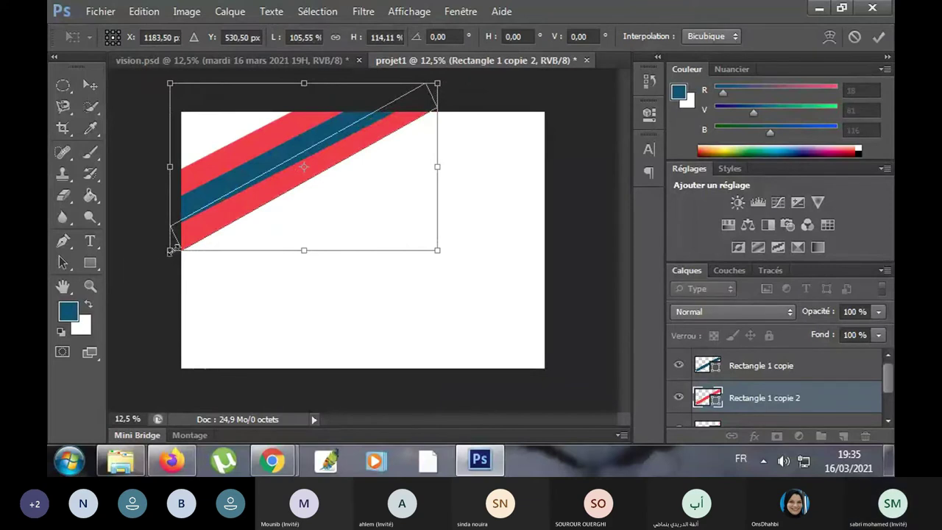
pyautogui.moveTo(172, 251); pyautogui.dragTo(167, 254)
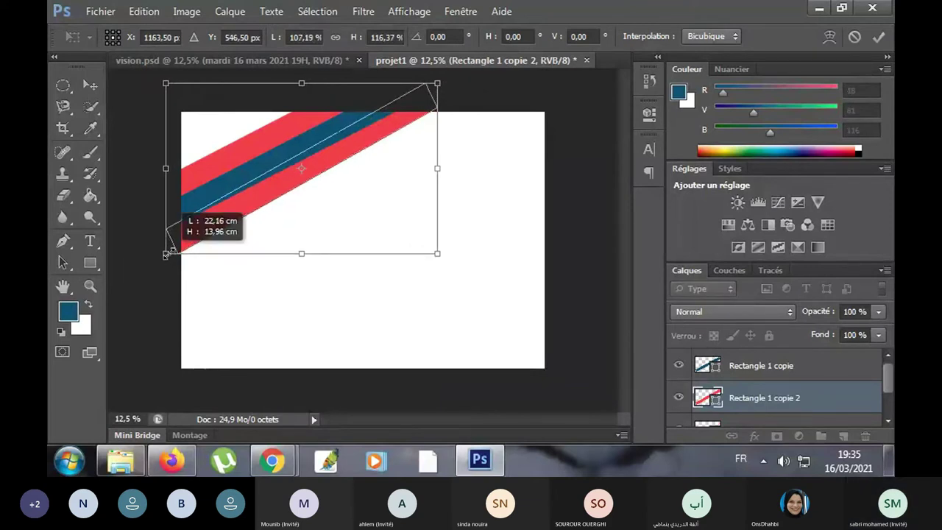
pyautogui.moveTo(166, 254); pyautogui.dragTo(167, 253)
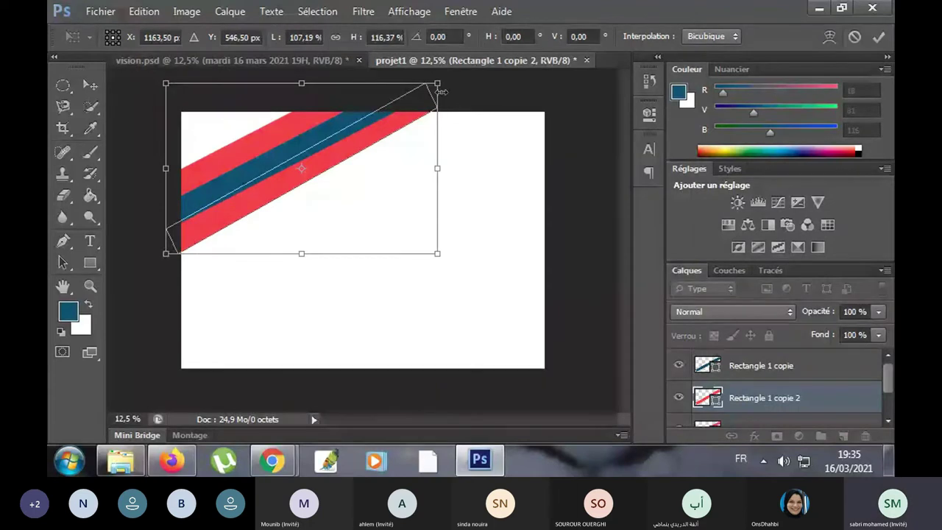
pyautogui.moveTo(439, 84); pyautogui.dragTo(443, 84)
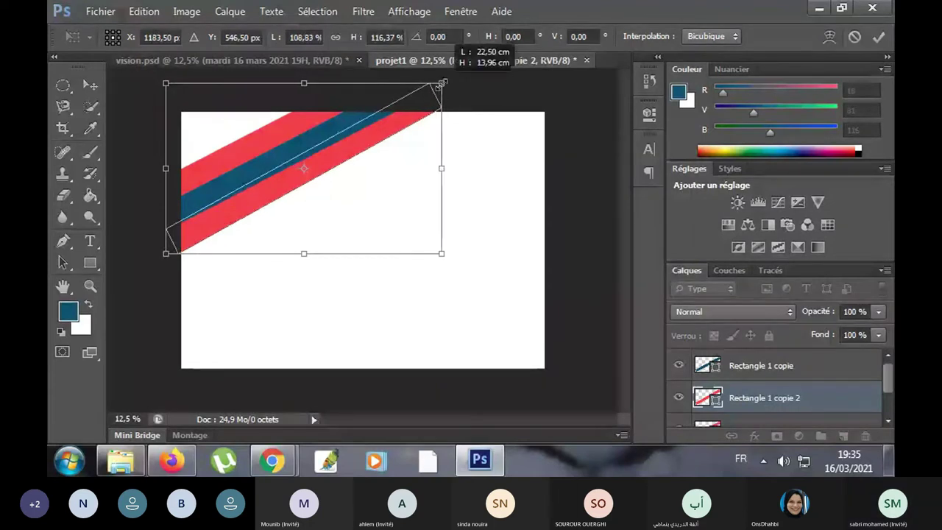
pyautogui.click(87, 89)
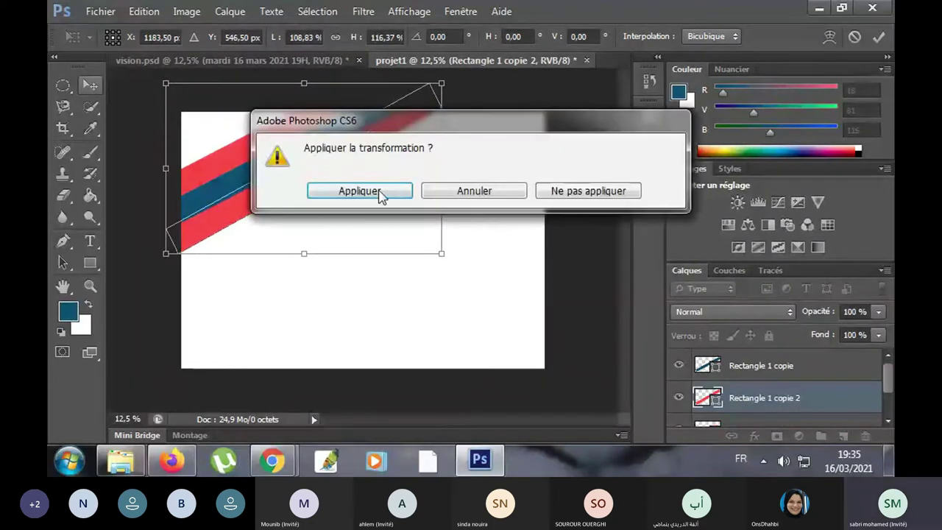
pyautogui.click(374, 192)
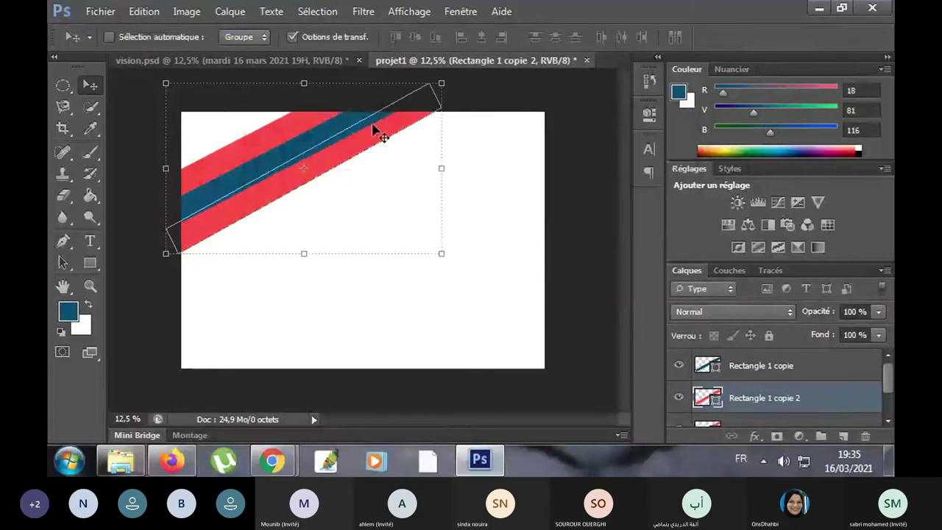
pyautogui.click(293, 37)
pyautogui.scroll(-1, 782, 421)
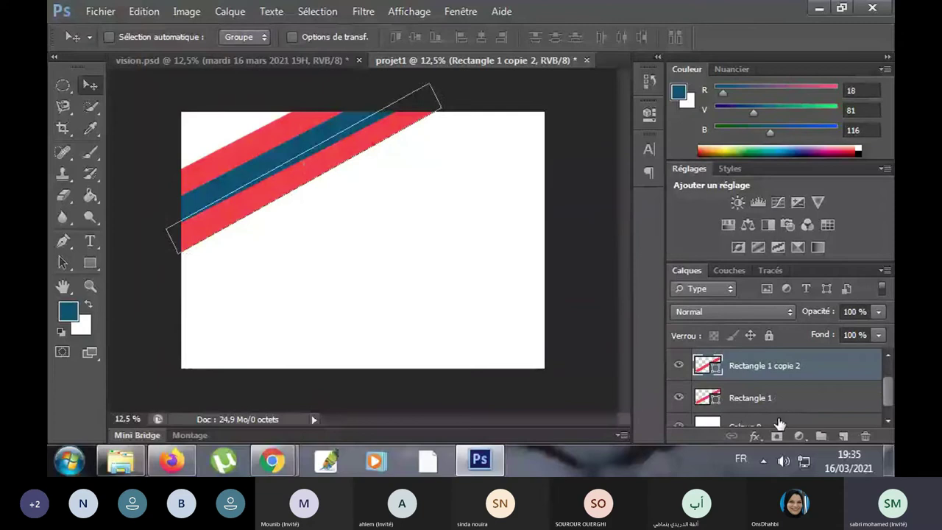
pyautogui.click(780, 424)
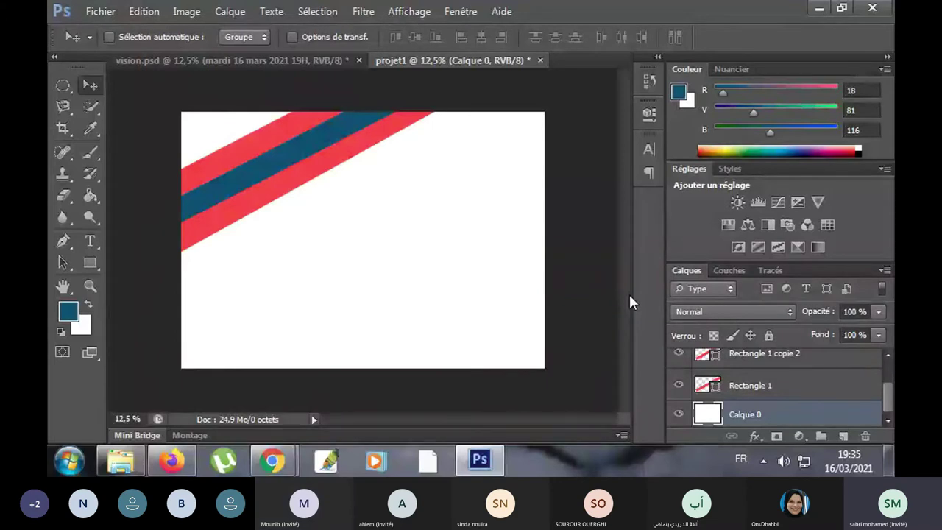
# - Draw a wide rectangle, Rectangle 2, below the diagonal bars
pyautogui.click(243, 59)
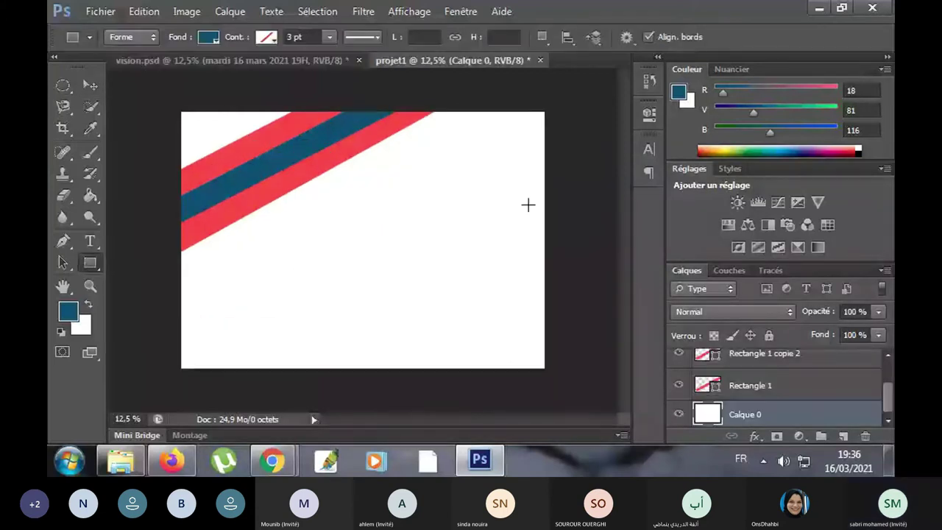
pyautogui.moveTo(528, 205)
pyautogui.mouseDown()
pyautogui.moveTo(449, 301)
pyautogui.moveTo(265, 294)
pyautogui.mouseUp()
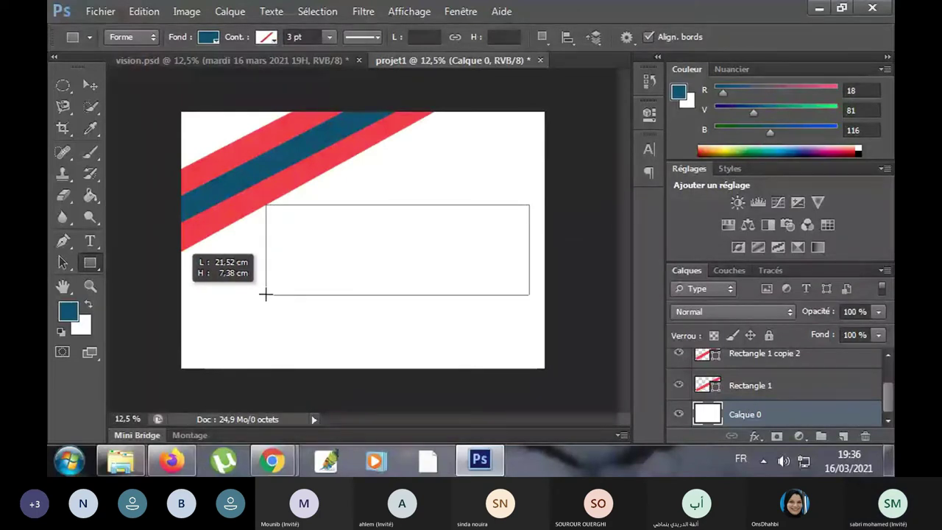
pyautogui.moveTo(266, 294); pyautogui.dragTo(266, 294)
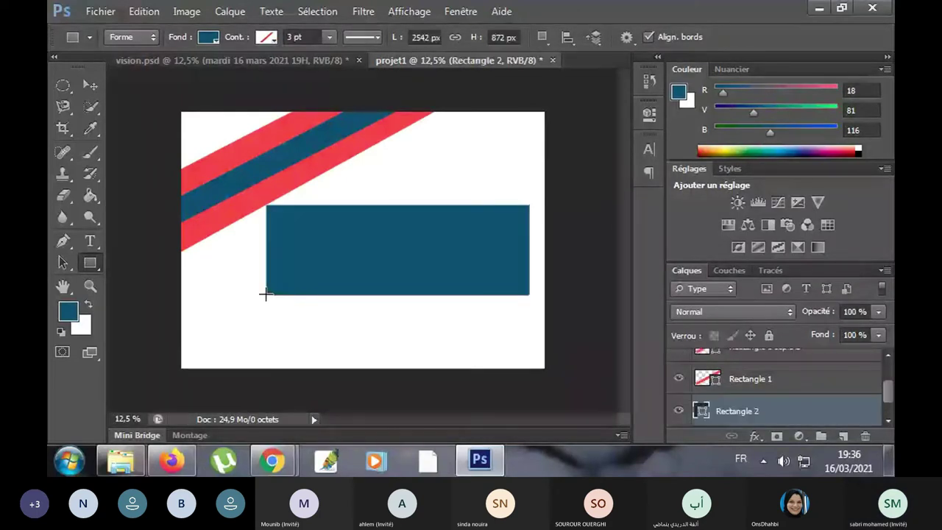
# - Fill Rectangle 2 with grey (142, 142, 142) sampled from vision.psd
pyautogui.click(184, 59)
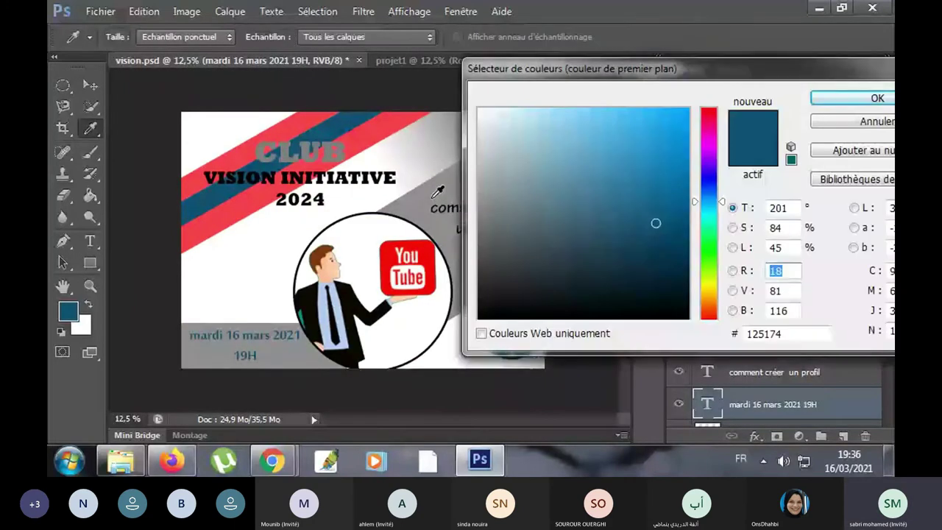
pyautogui.click(437, 195)
pyautogui.click(833, 107)
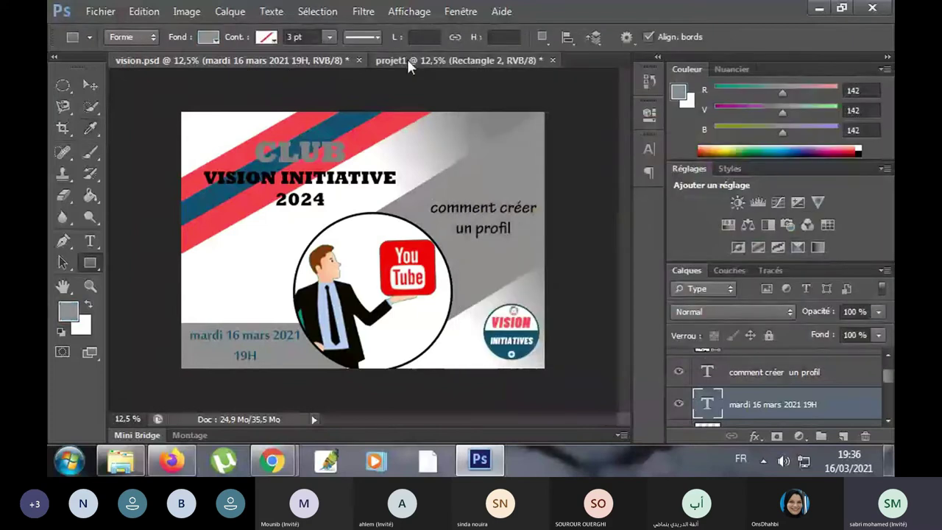
pyautogui.click(407, 59)
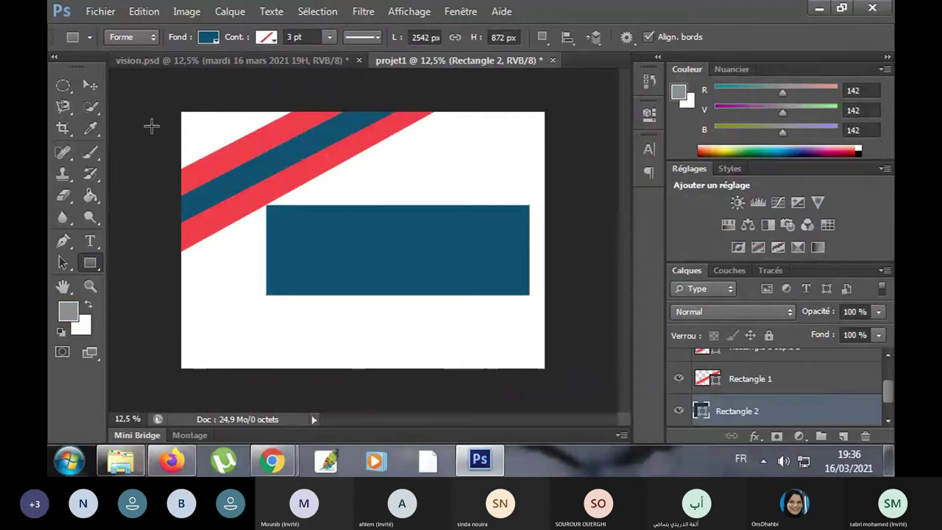
pyautogui.click(210, 37)
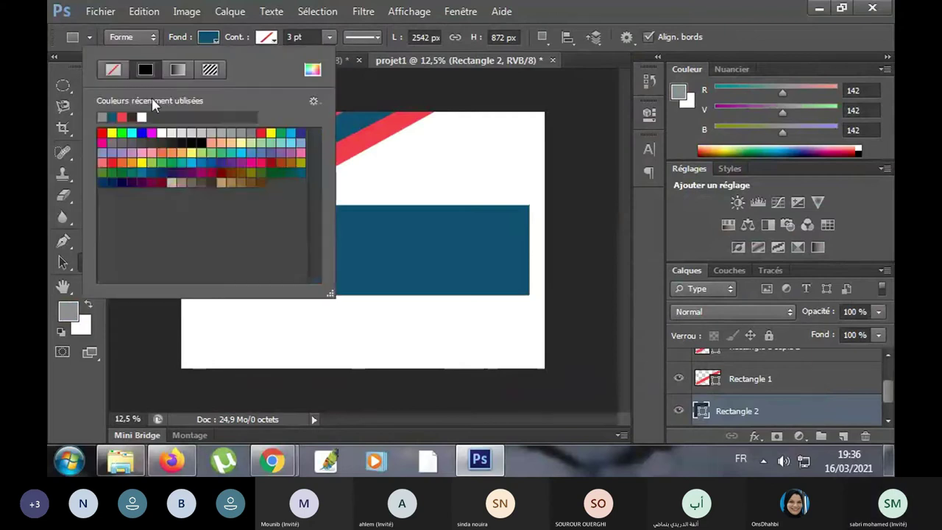
pyautogui.click(103, 116)
pyautogui.click(600, 216)
# - Rotate the grey rectangle about 26° and move it up toward the right edge
pyautogui.press('v')
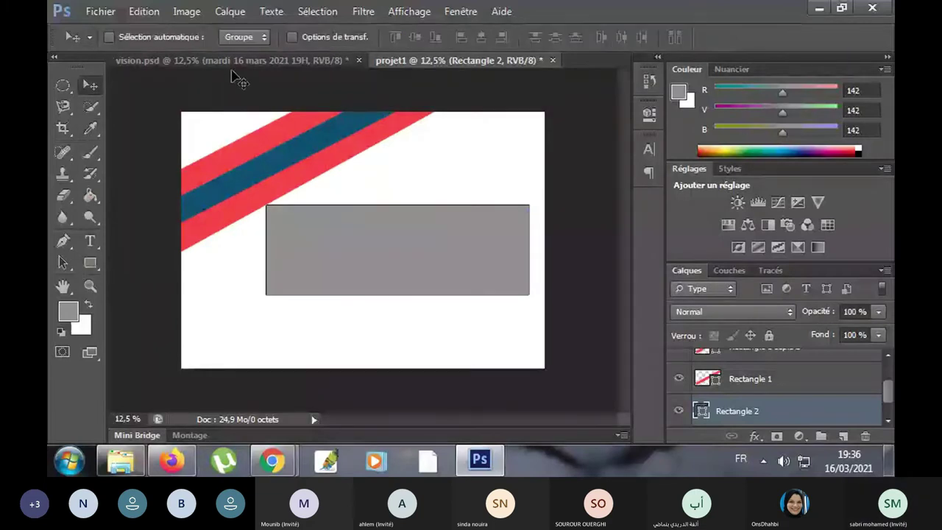
pyautogui.click(292, 37)
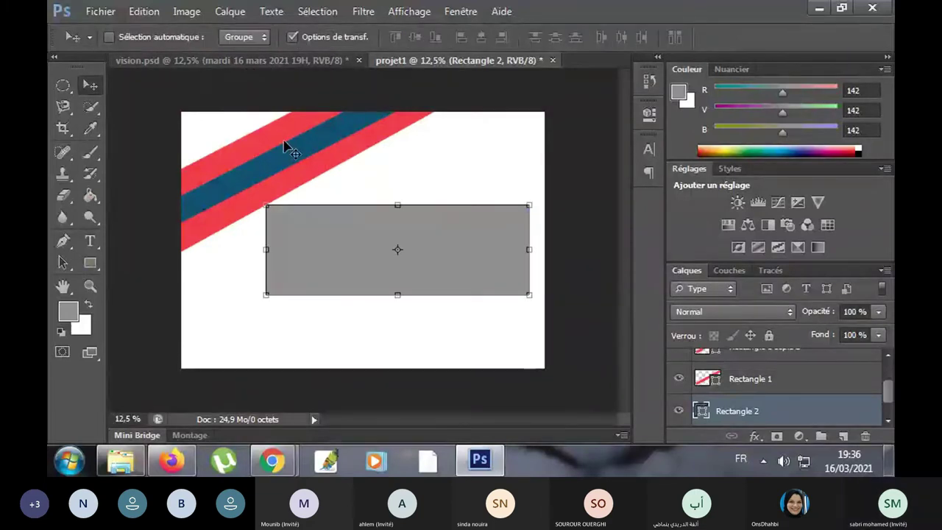
pyautogui.click(257, 190)
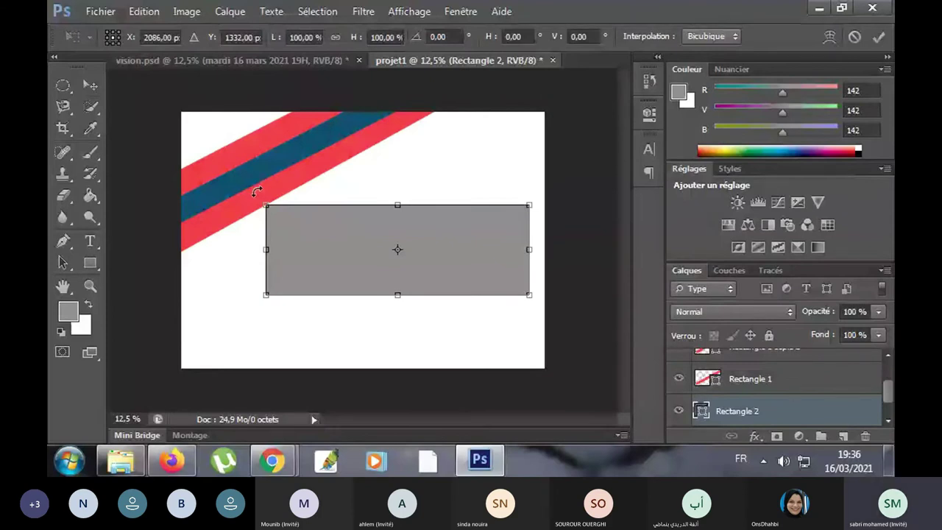
pyautogui.moveTo(256, 190); pyautogui.dragTo(223, 259)
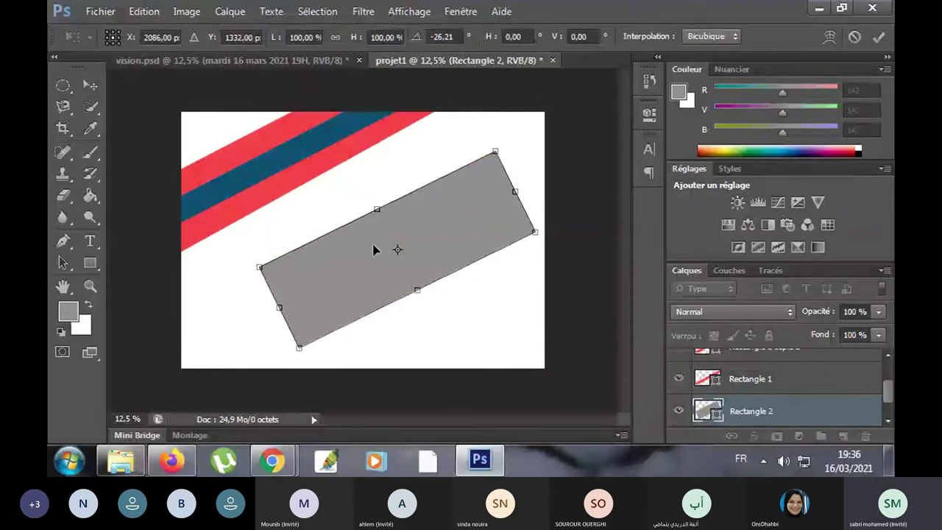
pyautogui.moveTo(466, 237); pyautogui.dragTo(528, 186)
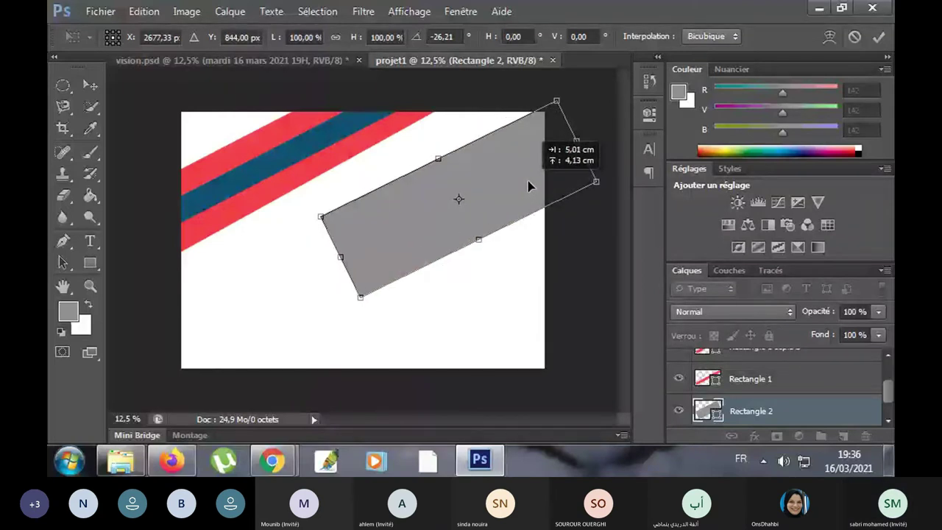
pyautogui.moveTo(528, 186); pyautogui.dragTo(527, 183)
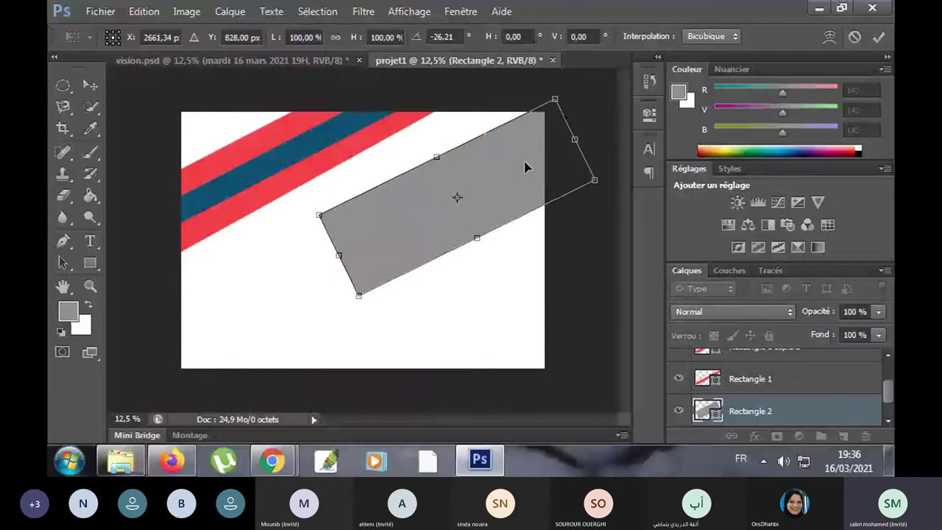
pyautogui.press('Down')
pyautogui.press('Down')
pyautogui.press('Down')
pyautogui.press('Down')
pyautogui.press('Down')
pyautogui.press('Down')
pyautogui.press('Down')
pyautogui.press('Down')
pyautogui.press('Down')
pyautogui.press('Down')
pyautogui.press('Down')
pyautogui.press('Down')
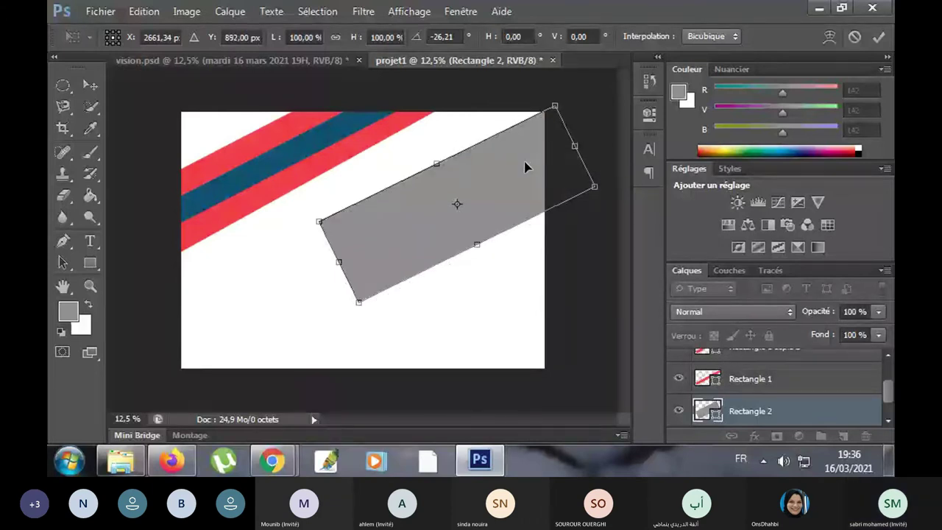
pyautogui.press('Right')
pyautogui.press('Right')
pyautogui.press('Right')
pyautogui.press('Up')
pyautogui.press('Up')
pyautogui.press('Up')
pyautogui.press('Up')
pyautogui.press('Up')
pyautogui.press('Up')
pyautogui.press('Up')
pyautogui.press('Up')
pyautogui.press('Up')
pyautogui.press('Right')
pyautogui.press('Right')
pyautogui.press('Right')
pyautogui.press('Right')
pyautogui.press('Right')
pyautogui.press('Right')
pyautogui.press('Right')
pyautogui.press('Right')
pyautogui.press('Right')
pyautogui.press('Right')
pyautogui.press('Right')
pyautogui.press('Right')
pyautogui.press('Up')
pyautogui.press('Up')
pyautogui.press('Up')
pyautogui.press('Up')
pyautogui.press('Up')
pyautogui.press('Up')
pyautogui.press('Up')
pyautogui.press('Up')
pyautogui.press('Up')
pyautogui.press('Up')
pyautogui.press('Up')
pyautogui.press('Up')
pyautogui.press('Up')
pyautogui.press('Up')
pyautogui.press('Up')
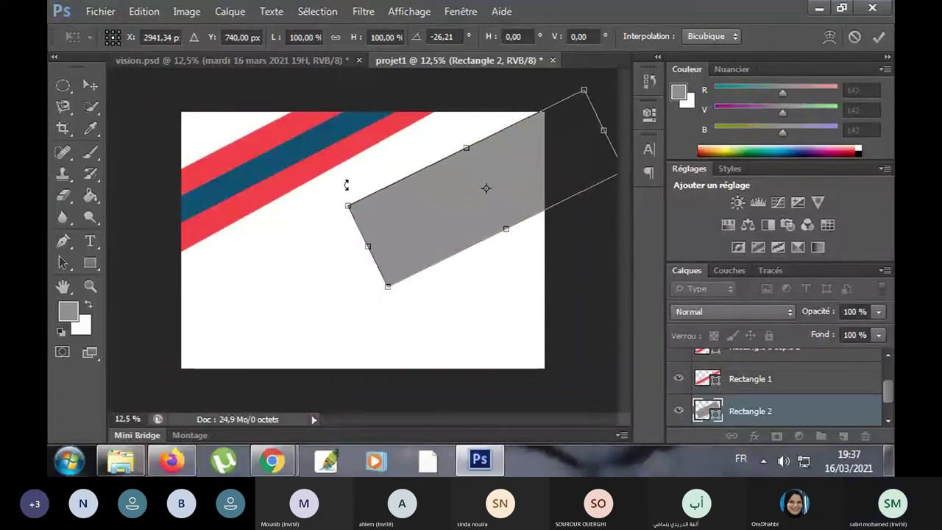
# - Tilt the grey band to −30.49°, nudge it lower on the right, and apply
pyautogui.moveTo(343, 189); pyautogui.dragTo(343, 198)
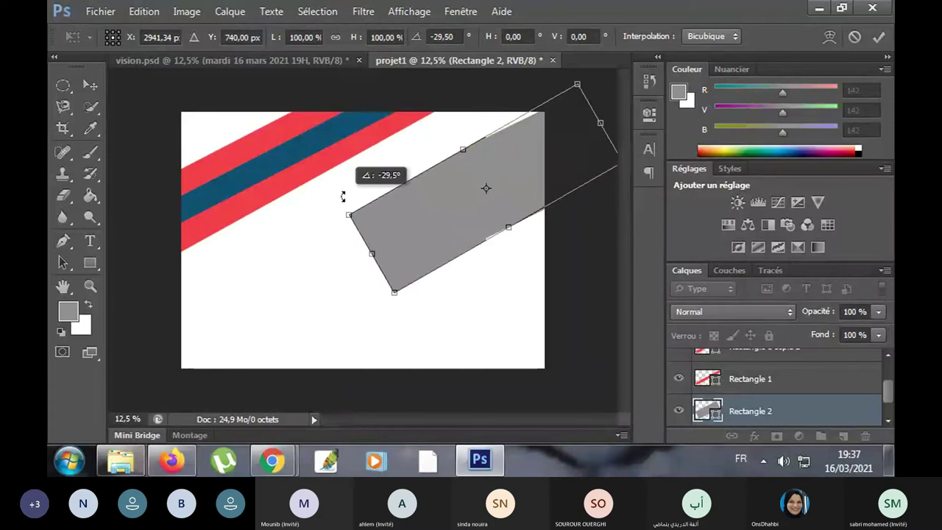
pyautogui.moveTo(527, 169); pyautogui.dragTo(541, 160)
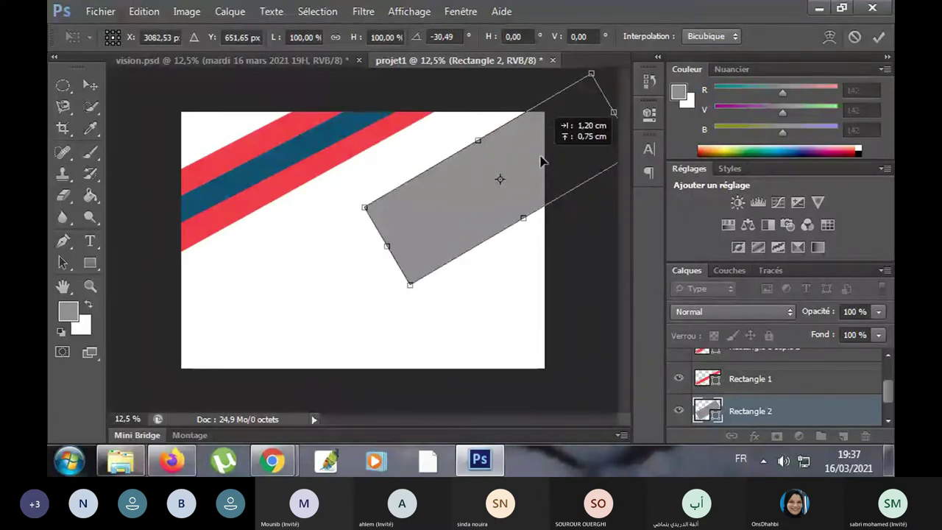
pyautogui.moveTo(541, 161); pyautogui.dragTo(554, 161)
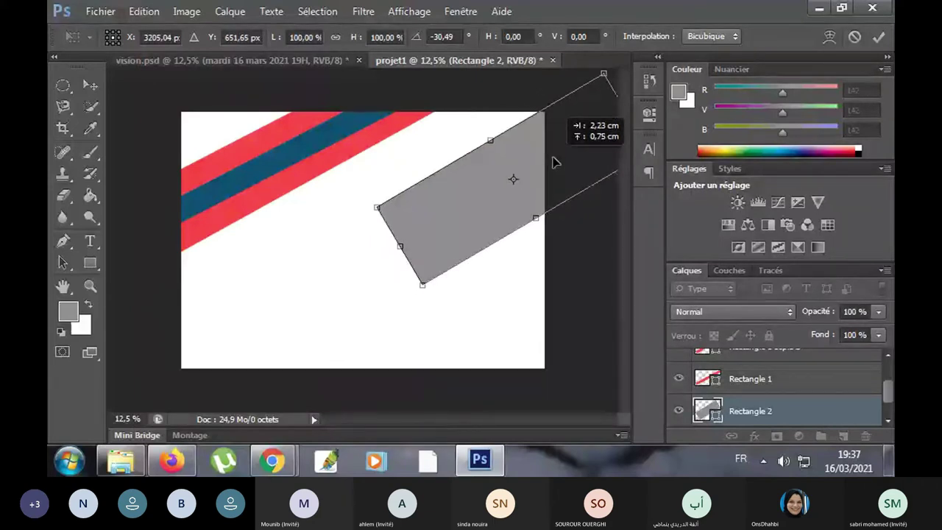
pyautogui.press('Down')
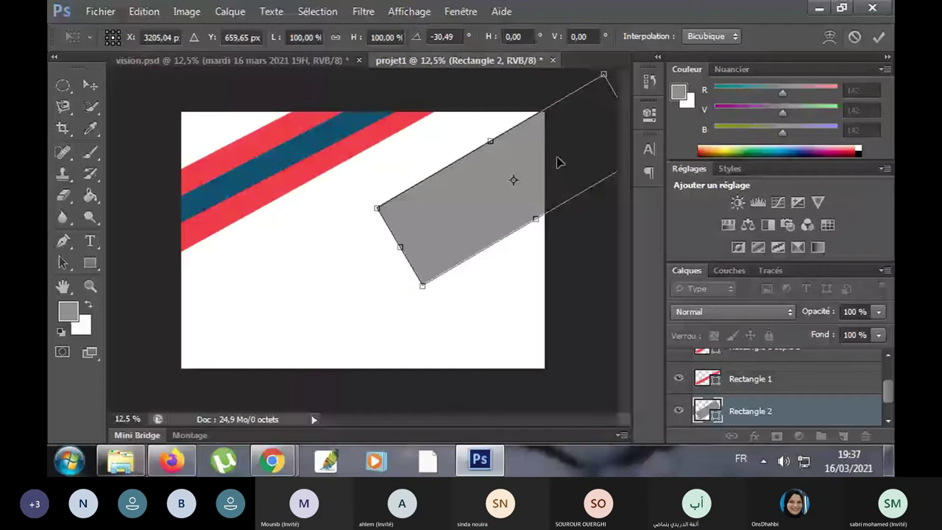
pyautogui.press('Down')
pyautogui.press('Down')
pyautogui.press('Down')
pyautogui.press('Down')
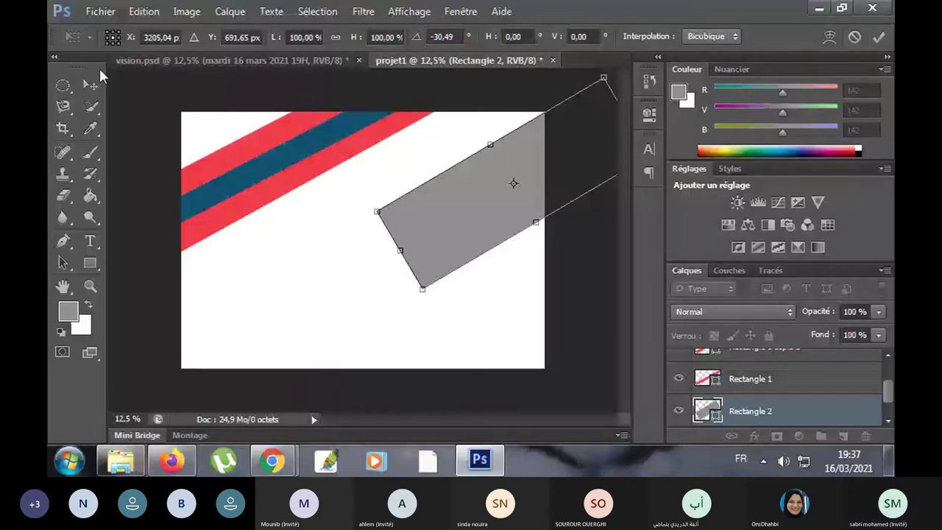
pyautogui.click(90, 85)
pyautogui.click(394, 190)
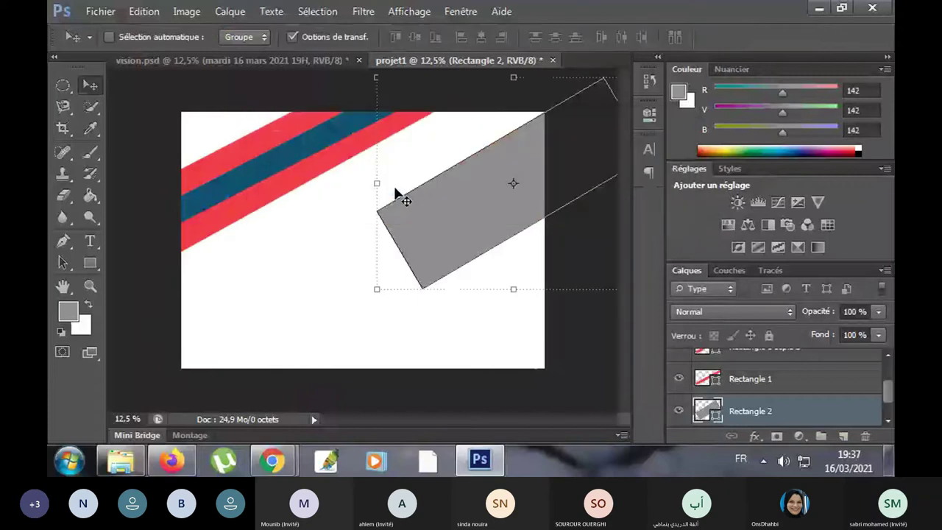
# - Select Rectangle 1, turn off transform controls, and add a new empty layer, Calque 1
pyautogui.click(797, 391)
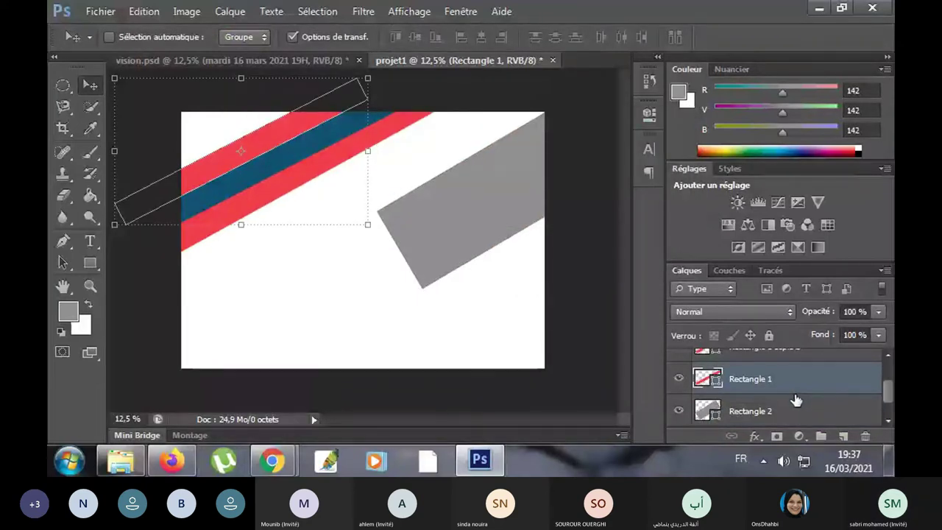
pyautogui.scroll(-1, 795, 399)
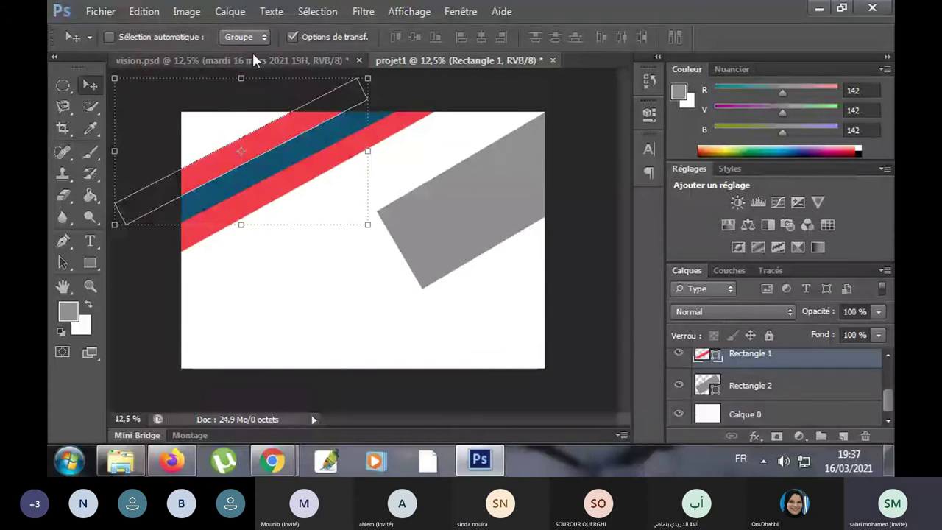
pyautogui.click(295, 38)
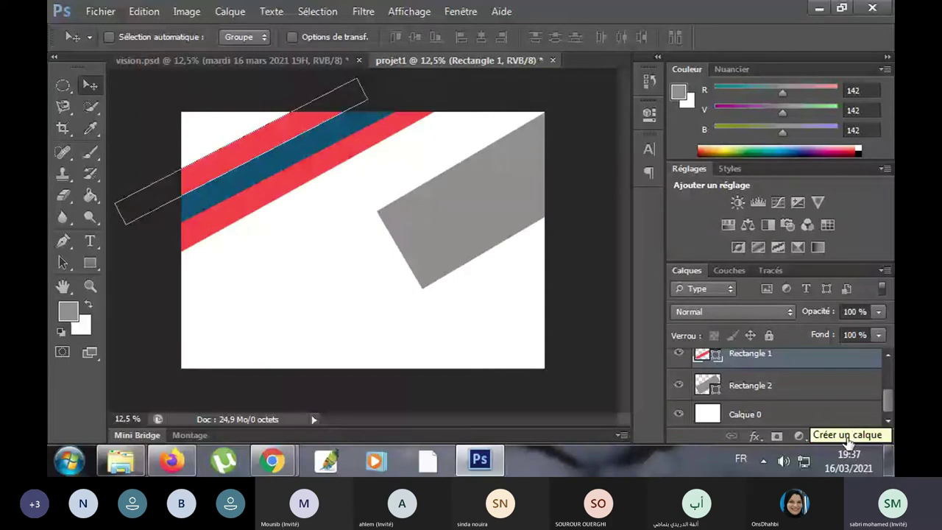
pyautogui.click(844, 437)
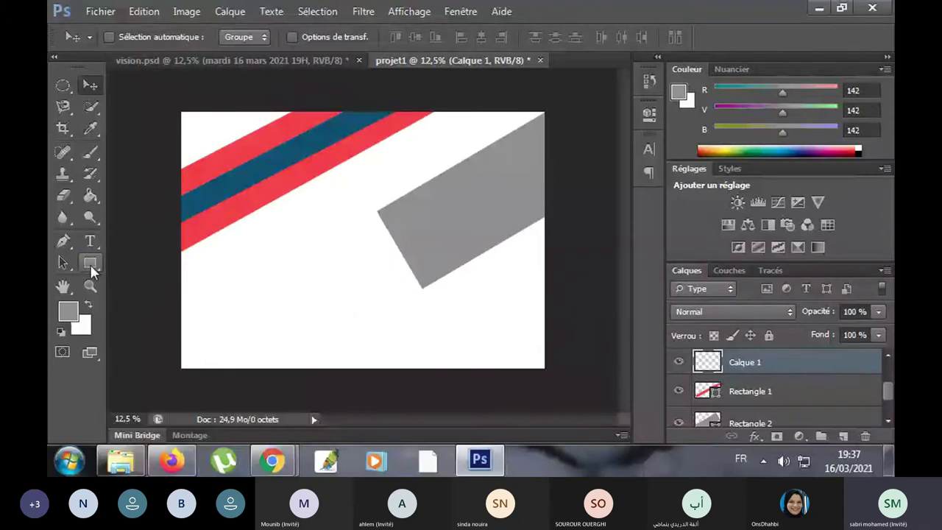
pyautogui.click(90, 264)
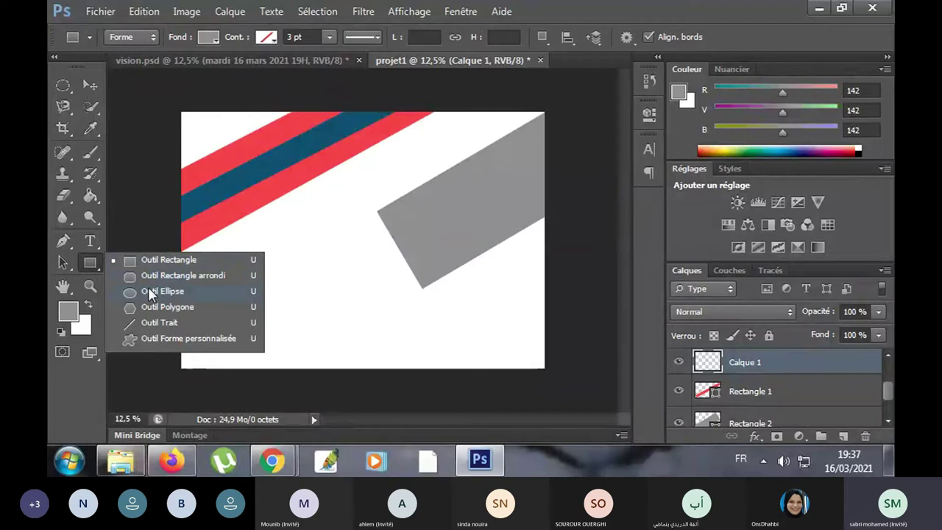
# - Draw a grey circle, Ellipse 1, on the left below the diagonal bars
pyautogui.click(149, 289)
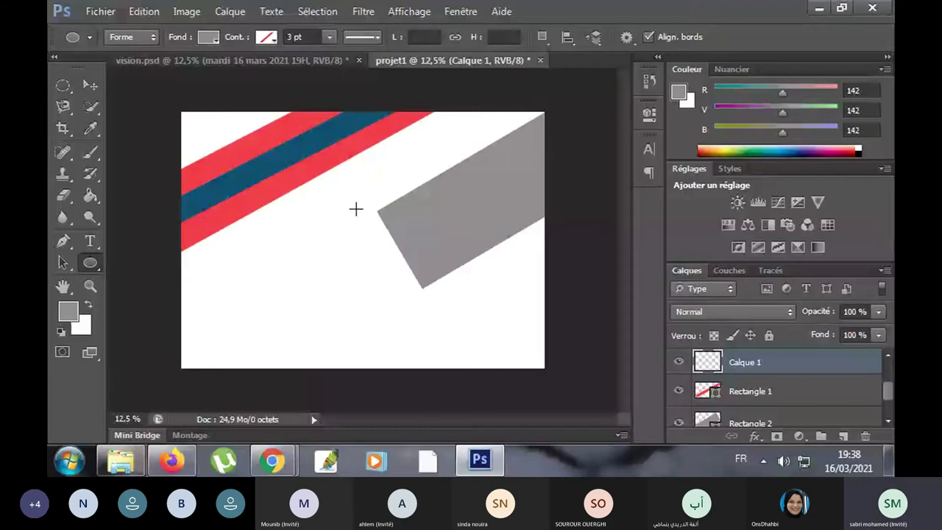
pyautogui.moveTo(356, 209); pyautogui.dragTo(225, 330)
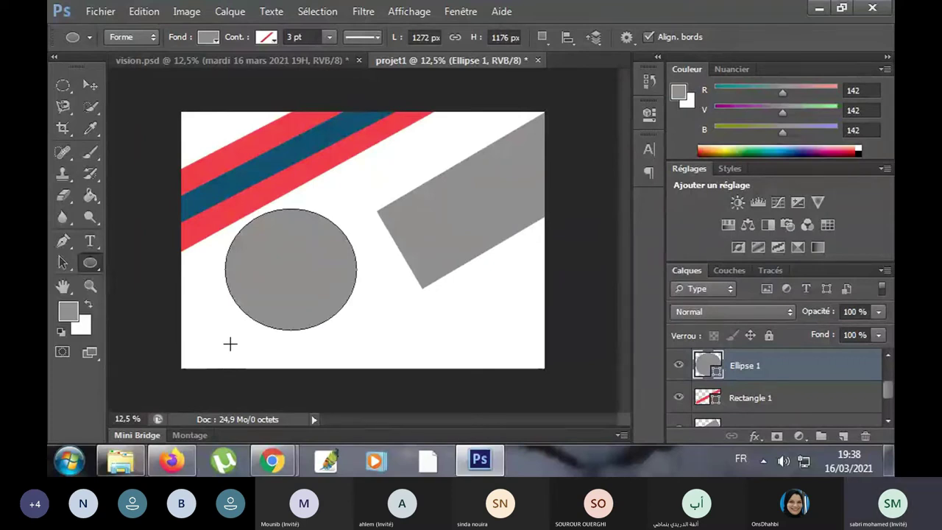
pyautogui.click(272, 461)
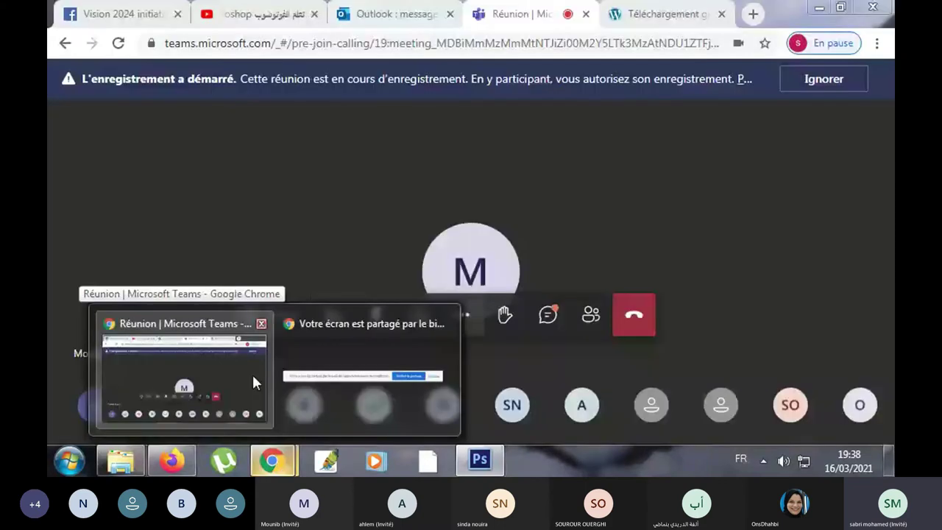
# - Show the Teams meeting window, then open and close its conversation panel
pyautogui.click(251, 373)
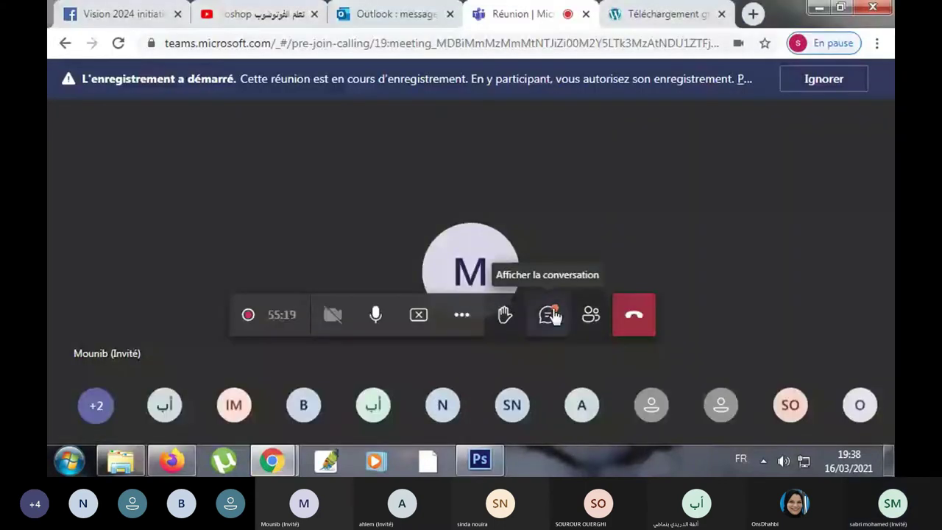
pyautogui.click(548, 314)
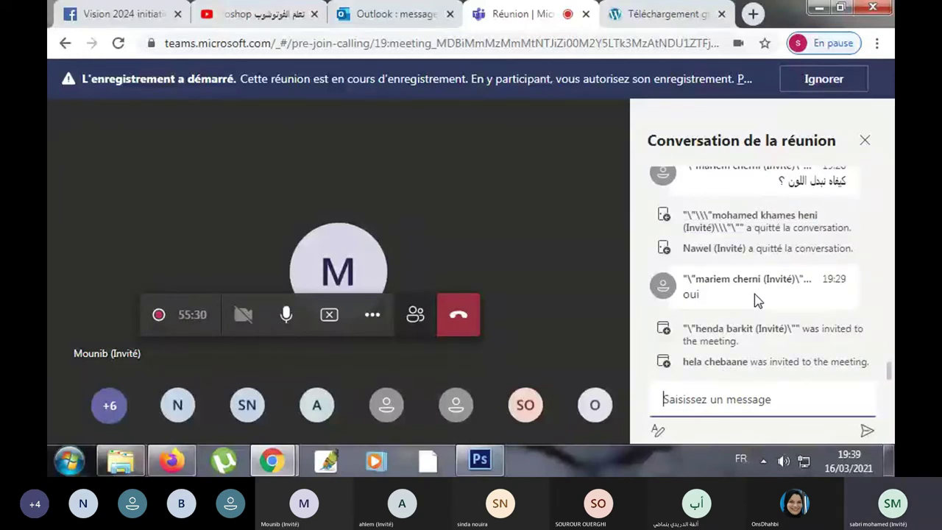
pyautogui.scroll(2, 766, 299)
pyautogui.click(867, 142)
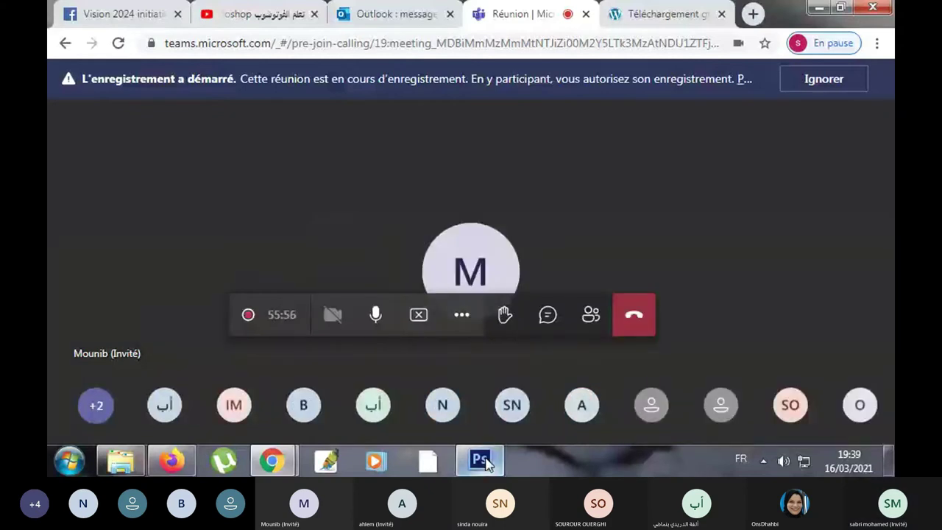
pyautogui.click(482, 459)
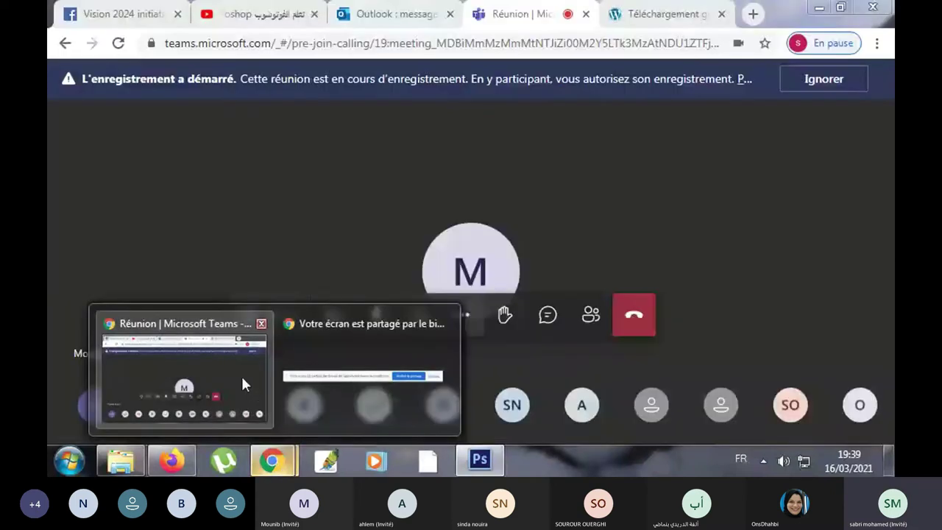
# - Check the latest messages in the Teams meeting conversation, then return to projet1 in Photoshop
pyautogui.click(243, 378)
pyautogui.click(550, 315)
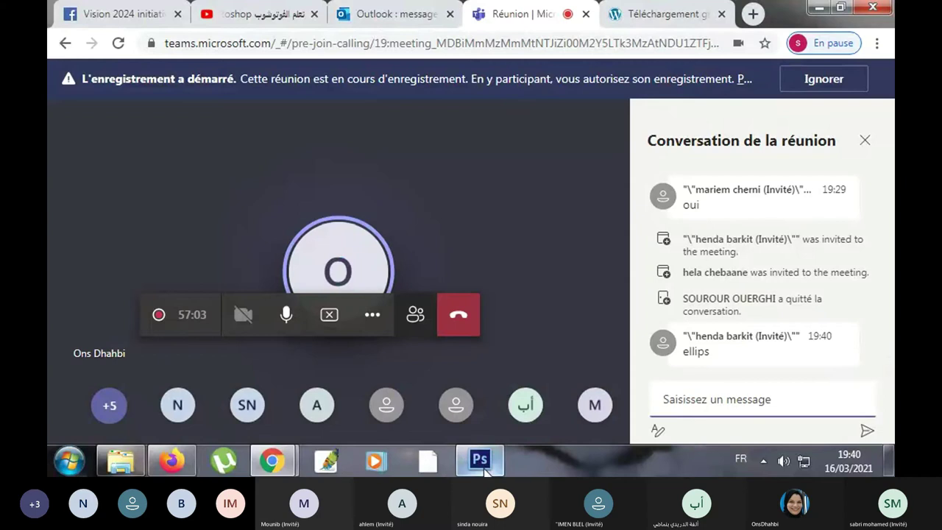
pyautogui.click(476, 412)
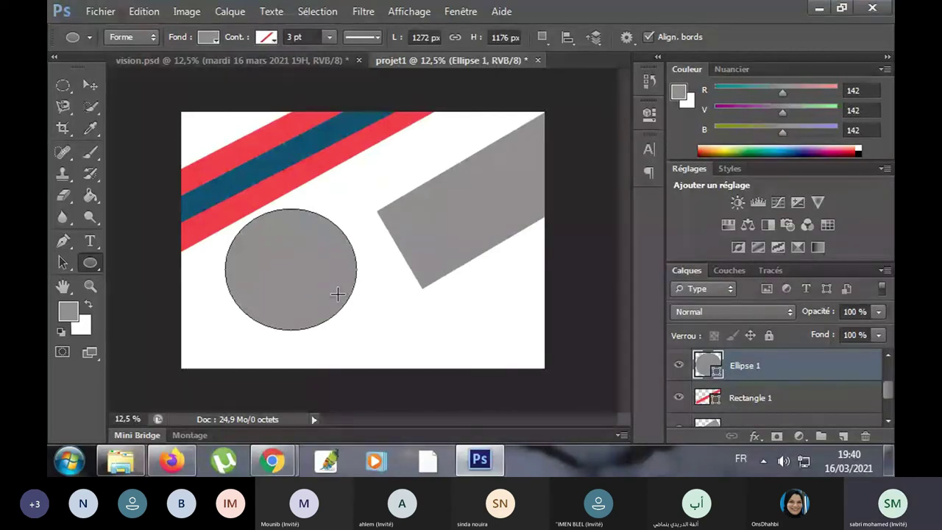
# - Delete the Ellipse 1 circle layer and remove an accidentally drawn red circle
pyautogui.rightClick(766, 366)
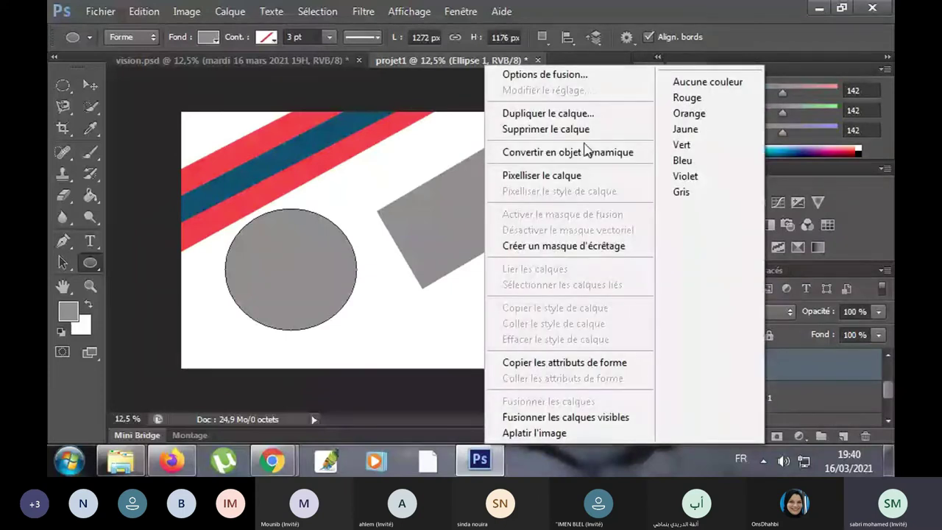
pyautogui.click(560, 128)
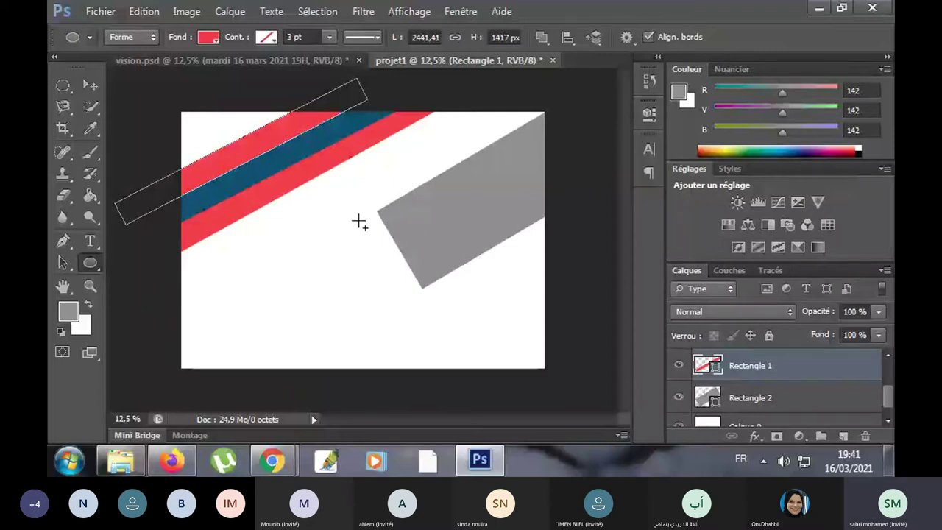
pyautogui.moveTo(359, 223)
pyautogui.mouseDown()
pyautogui.moveTo(284, 336)
pyautogui.moveTo(216, 412)
pyautogui.mouseUp()
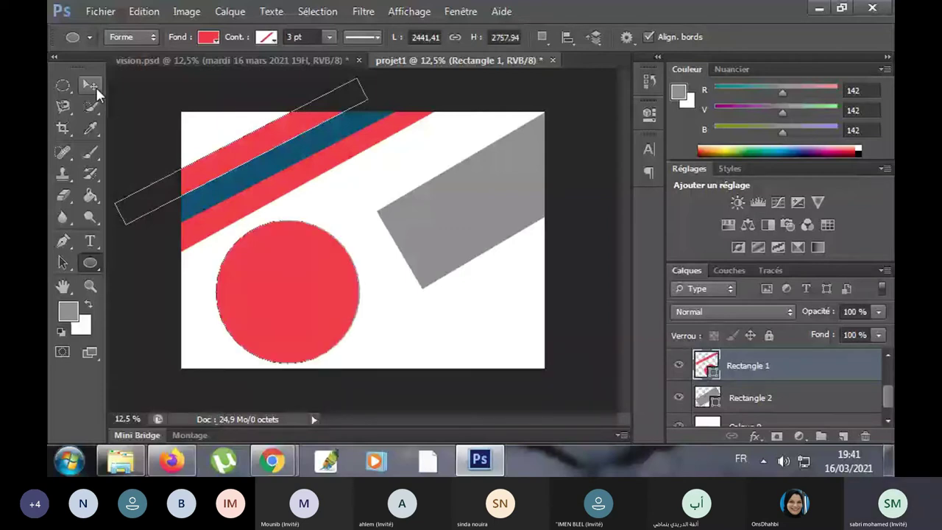
pyautogui.click(96, 87)
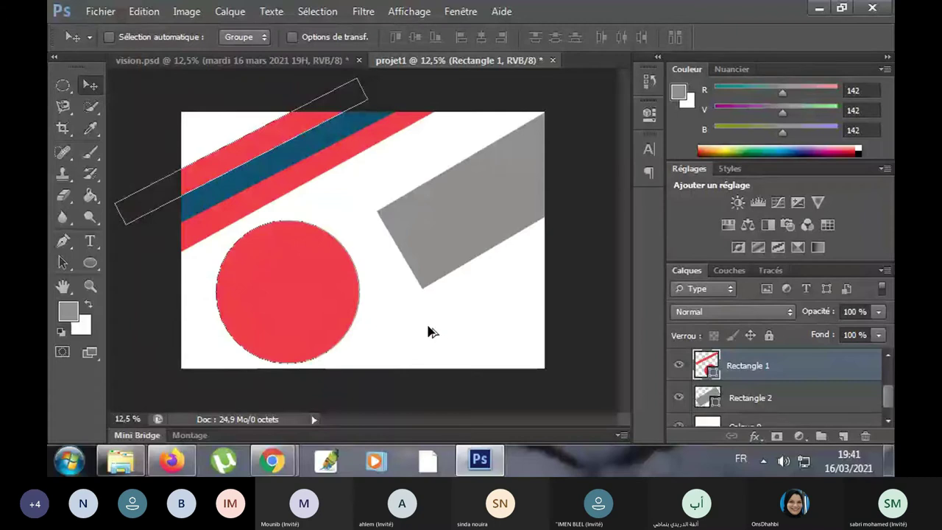
pyautogui.press('Delete')
pyautogui.hotkey('ctrl', 'd')
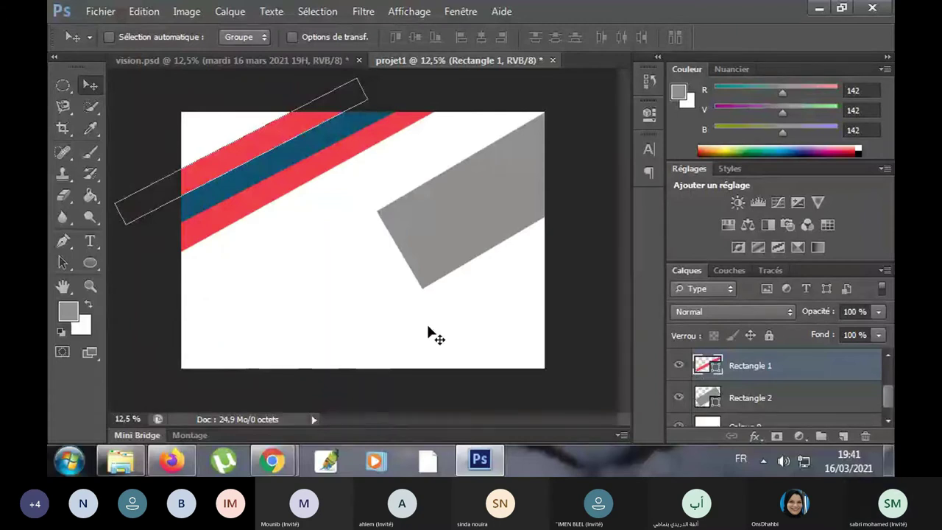
# - Add a new empty layer and start drawing a circle at the poster's lower left
pyautogui.click(845, 437)
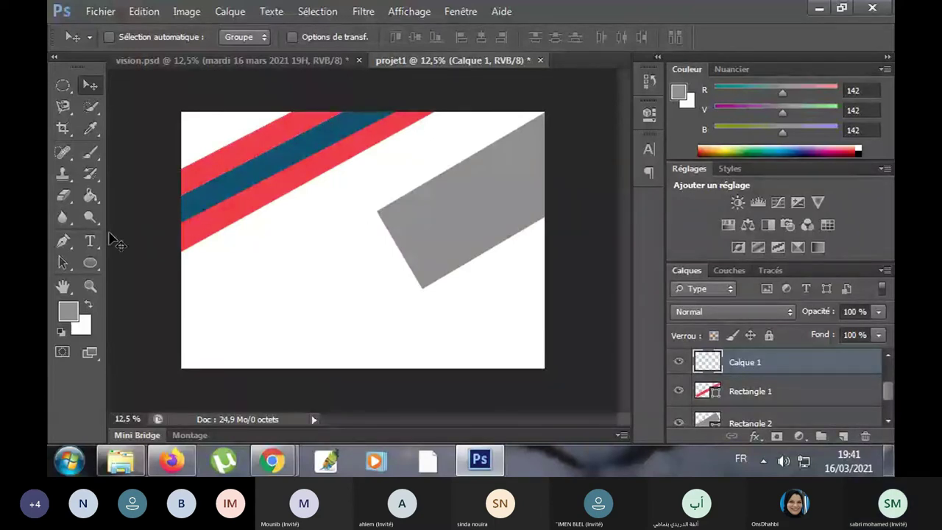
pyautogui.click(90, 263)
pyautogui.moveTo(342, 239); pyautogui.dragTo(214, 379)
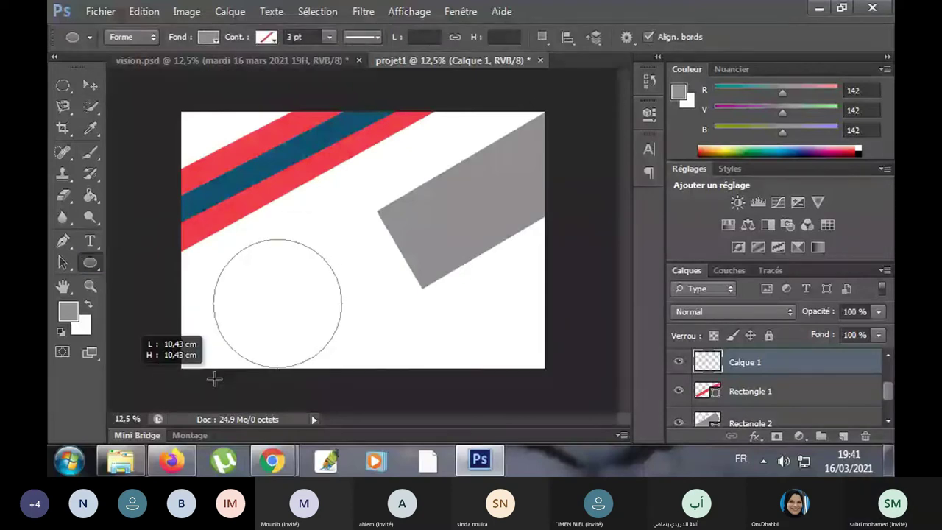
# - Finish the grey circle and move it to the bottom centre beneath the grey band
pyautogui.moveTo(214, 378); pyautogui.dragTo(213, 378)
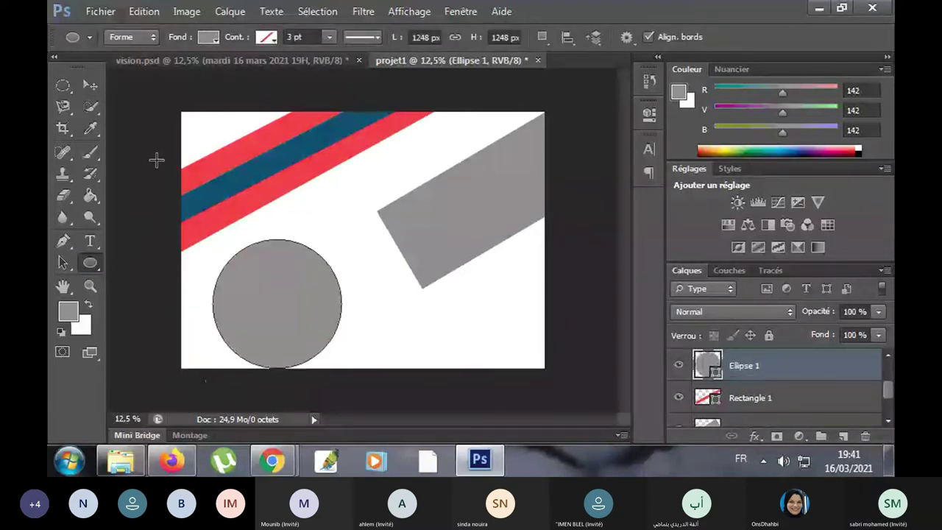
pyautogui.click(91, 86)
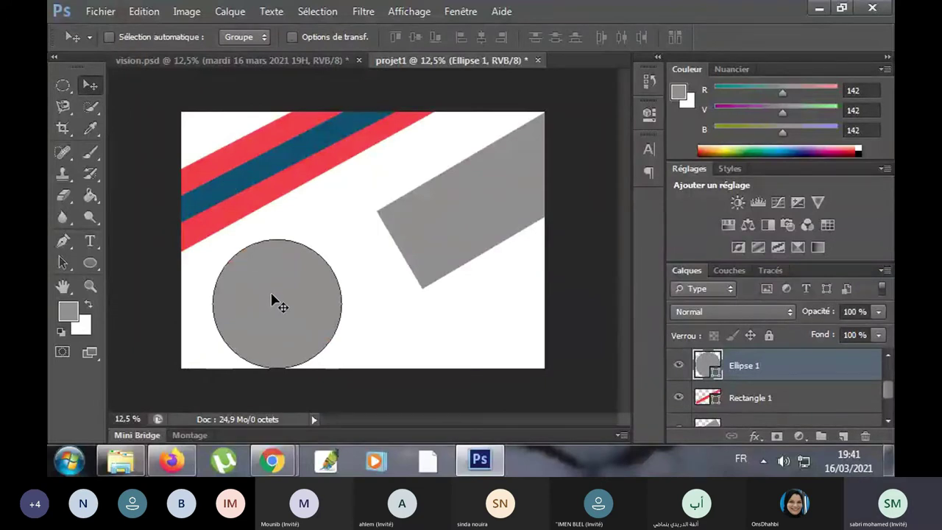
pyautogui.moveTo(273, 301); pyautogui.dragTo(356, 270)
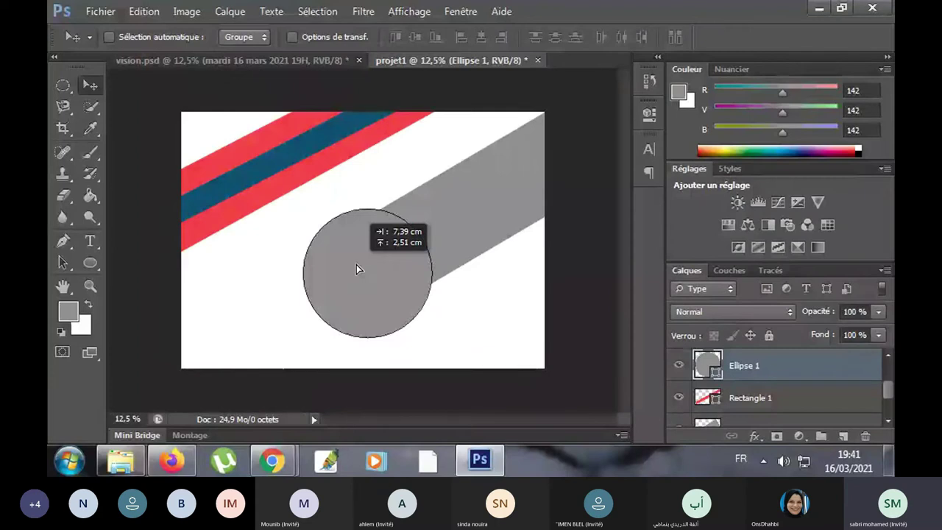
pyautogui.moveTo(357, 265); pyautogui.dragTo(350, 293)
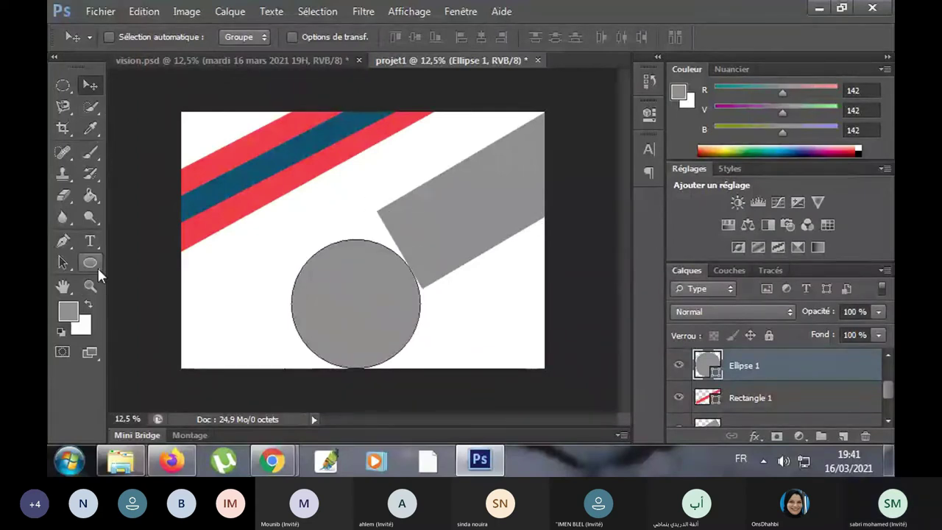
pyautogui.scroll(-1, 790, 400)
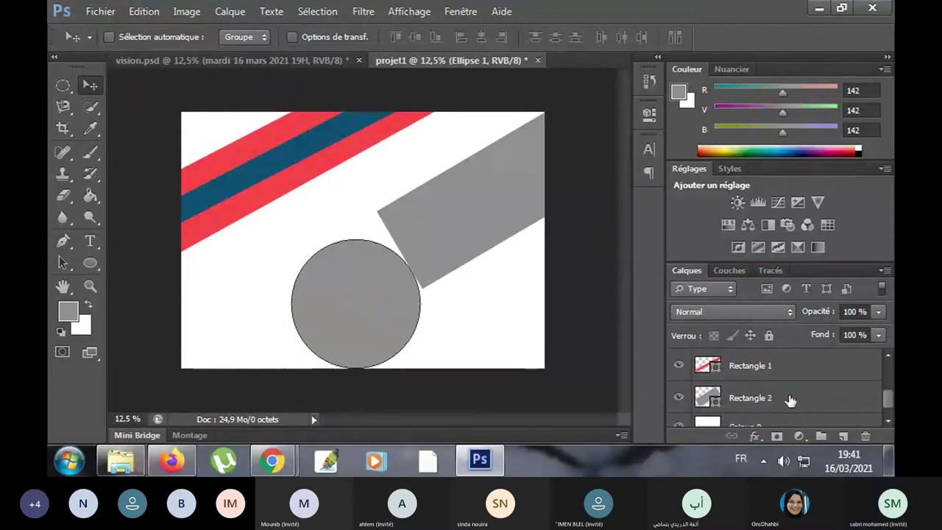
pyautogui.click(790, 398)
# - Stretch the Rectangle 2 grey band to 130.57% height, reaching the circle, and apply it
pyautogui.click(292, 36)
pyautogui.moveTo(514, 287); pyautogui.dragTo(515, 306)
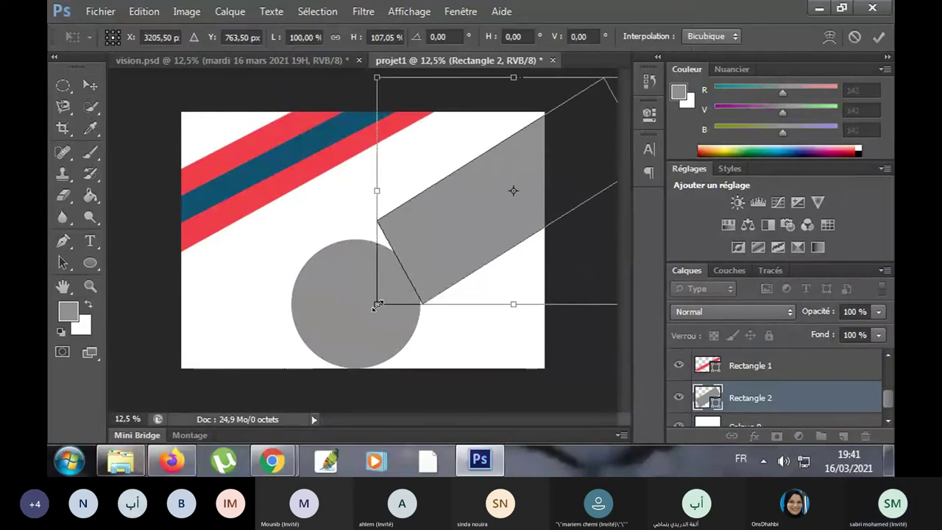
pyautogui.moveTo(377, 306); pyautogui.dragTo(368, 315)
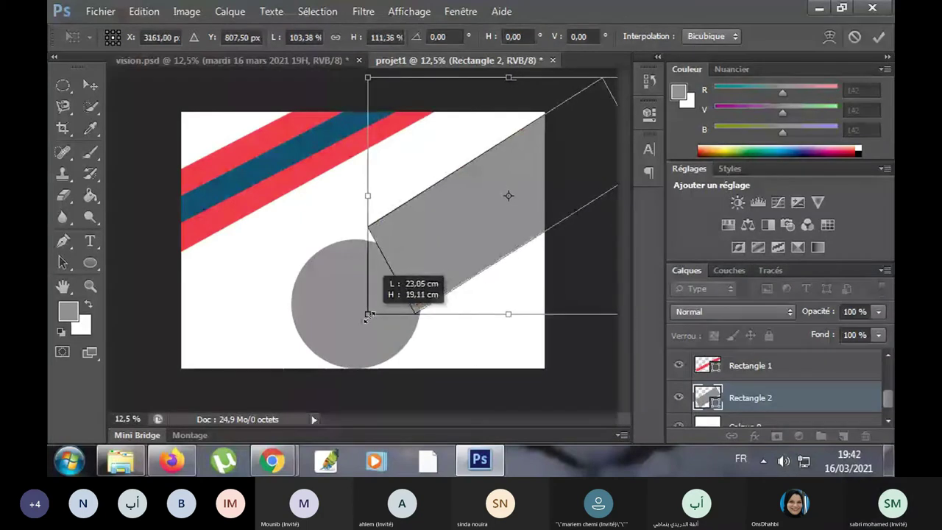
pyautogui.moveTo(507, 314); pyautogui.dragTo(507, 344)
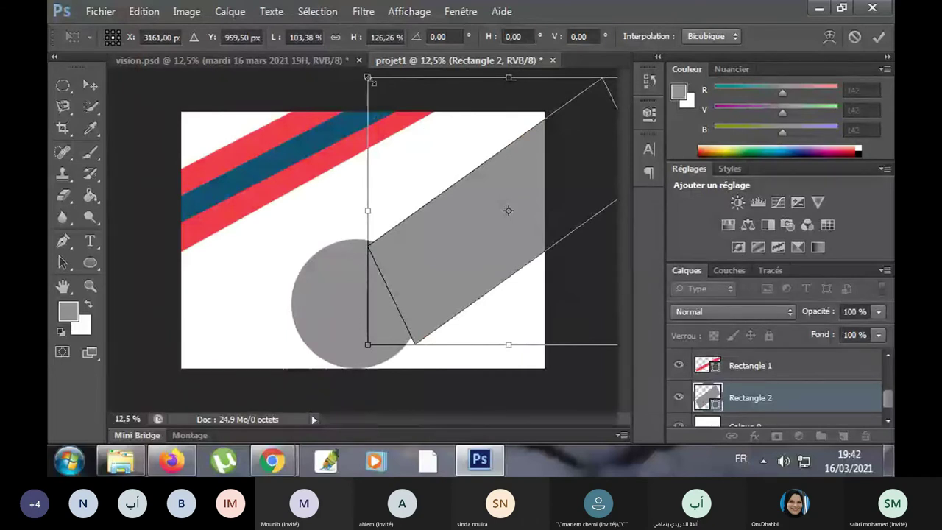
pyautogui.moveTo(367, 76); pyautogui.dragTo(364, 67)
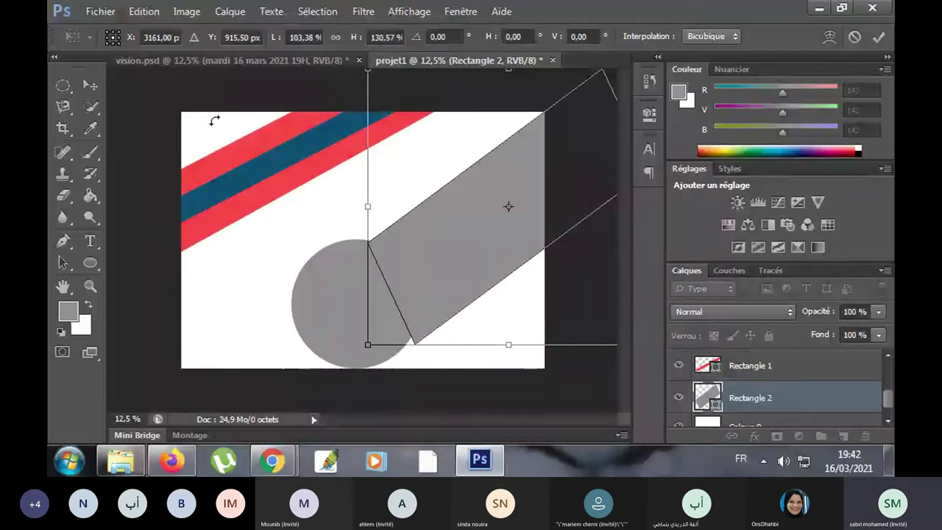
pyautogui.click(90, 85)
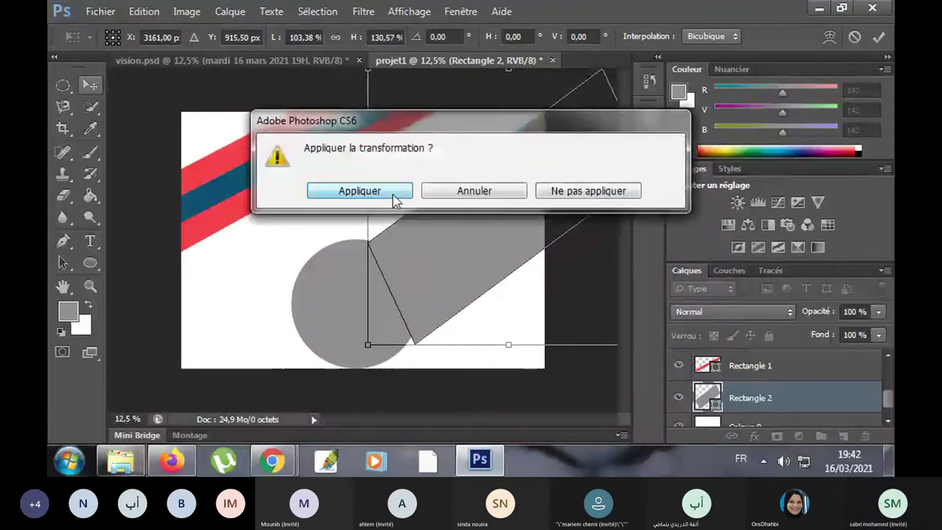
pyautogui.click(394, 193)
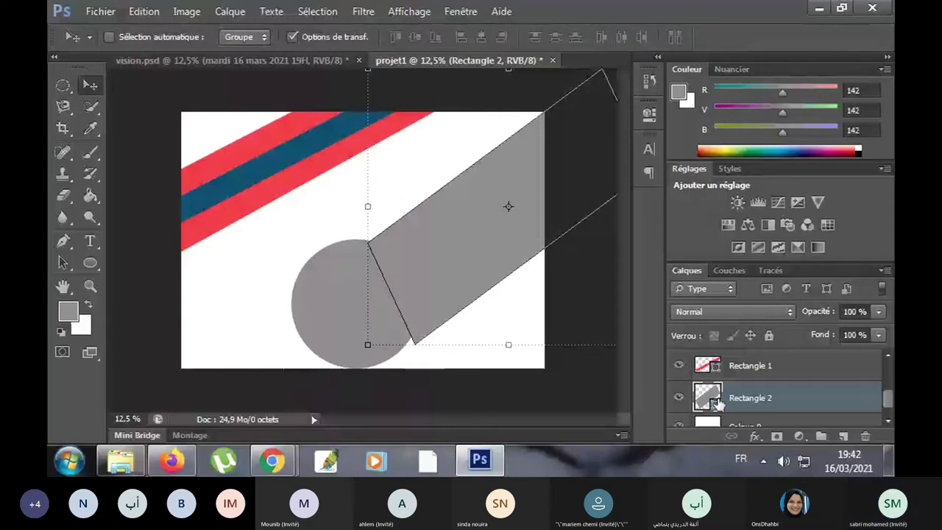
# - Nudge the grey band slightly right and scale the grey circle up to about 120%
pyautogui.scroll(1, 793, 396)
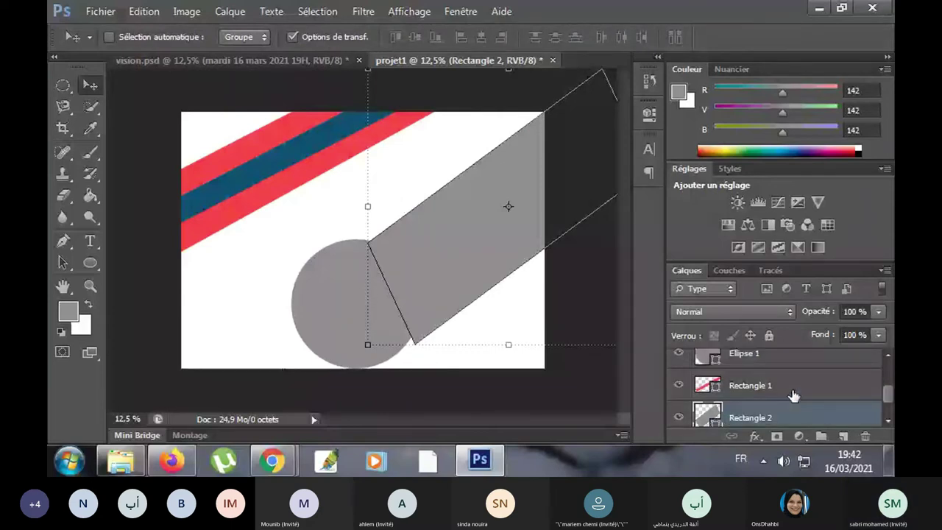
pyautogui.moveTo(375, 318)
pyautogui.mouseDown()
pyautogui.moveTo(398, 318)
pyautogui.moveTo(387, 310)
pyautogui.mouseUp()
pyautogui.keyDown('ctrl'); pyautogui.click(375, 305); pyautogui.keyUp('ctrl')
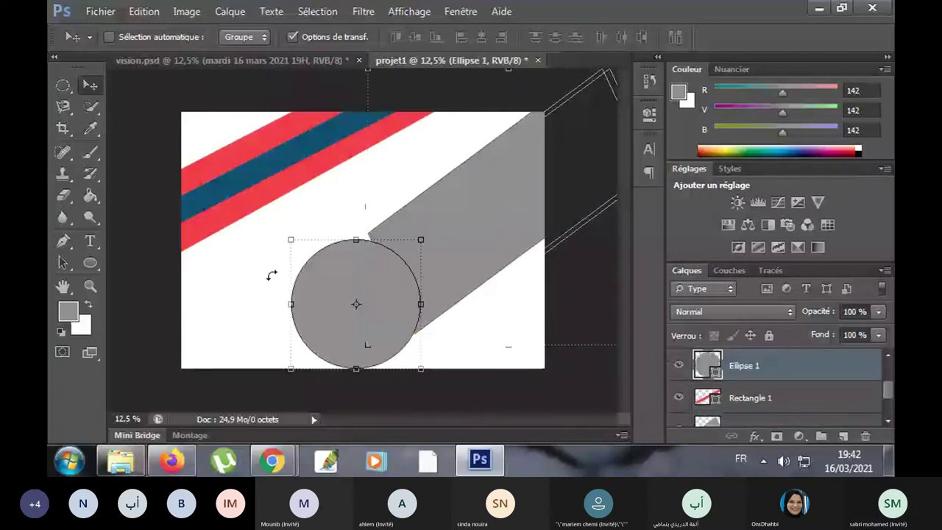
pyautogui.click(291, 238)
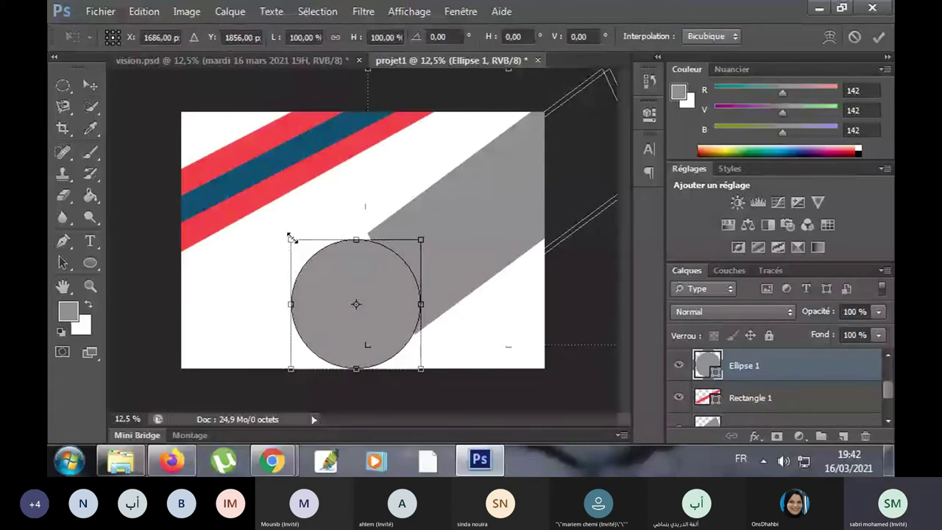
pyautogui.moveTo(291, 238); pyautogui.dragTo(284, 232)
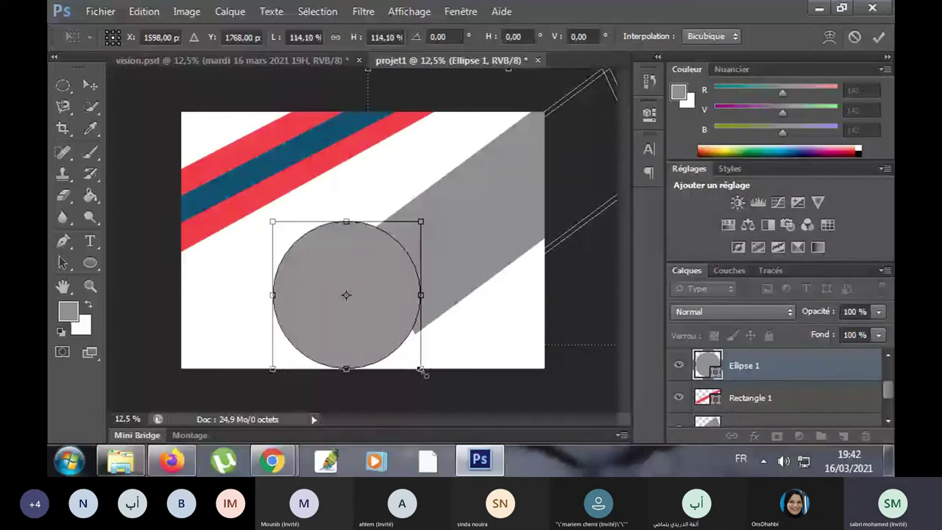
pyautogui.moveTo(421, 368); pyautogui.dragTo(429, 376)
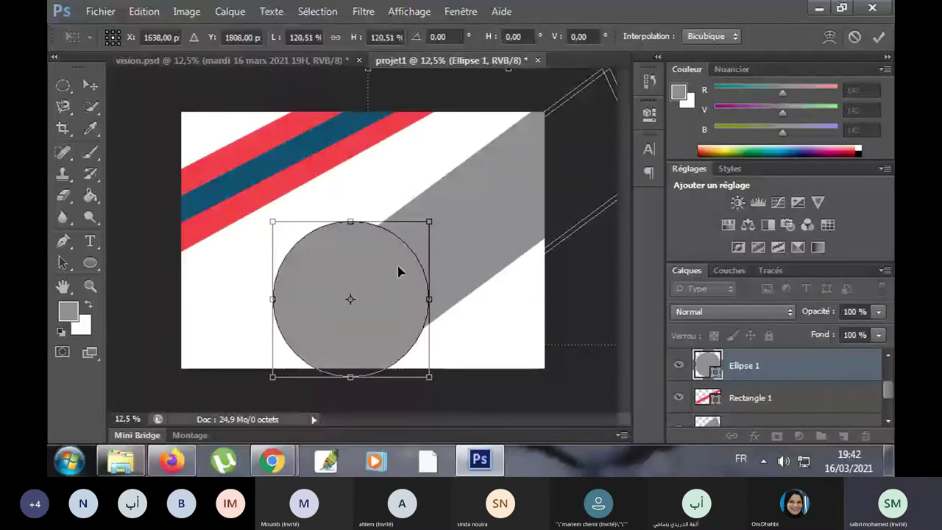
# - Position the 120.51% circle on the band's lower end and apply the transform
pyautogui.moveTo(398, 273); pyautogui.dragTo(413, 279)
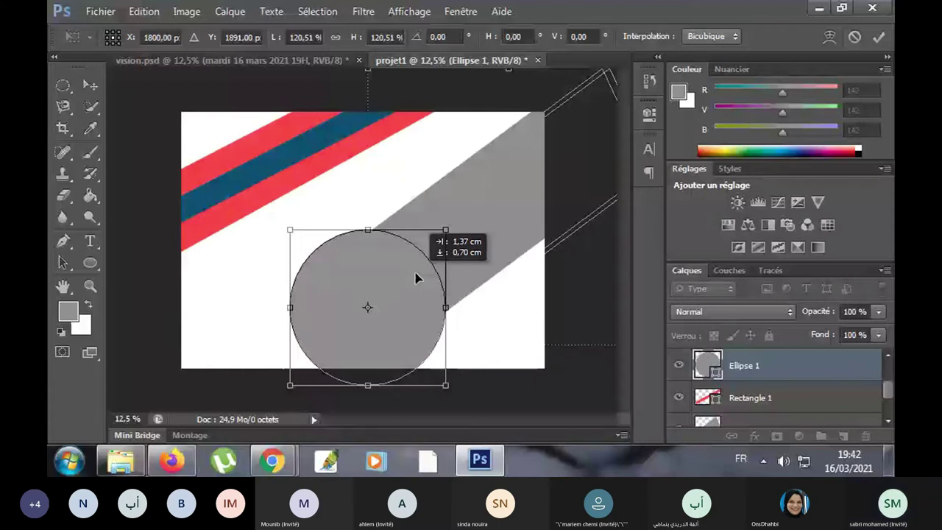
pyautogui.hotkey('shift', 'Up')
pyautogui.hotkey('shift', 'Up')
pyautogui.hotkey('shift', 'Up')
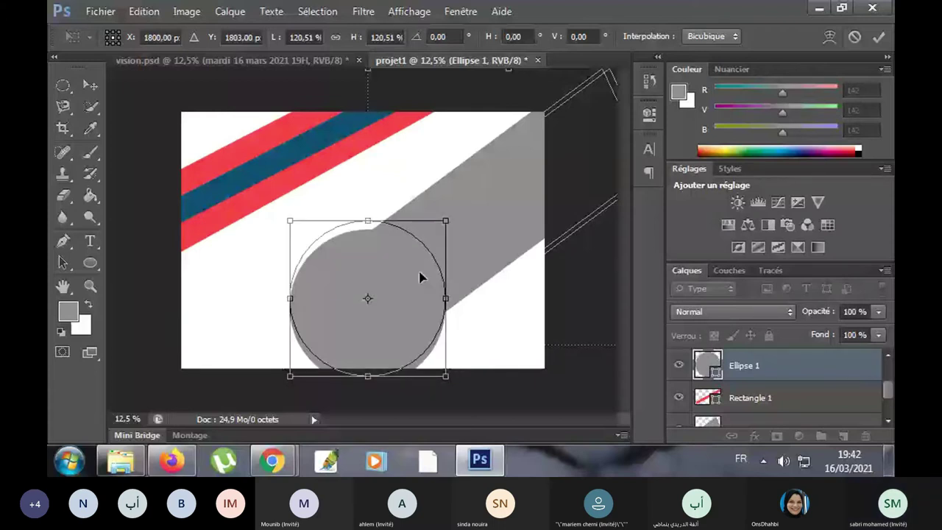
pyautogui.press('Up')
pyautogui.press('Up')
pyautogui.press('Up')
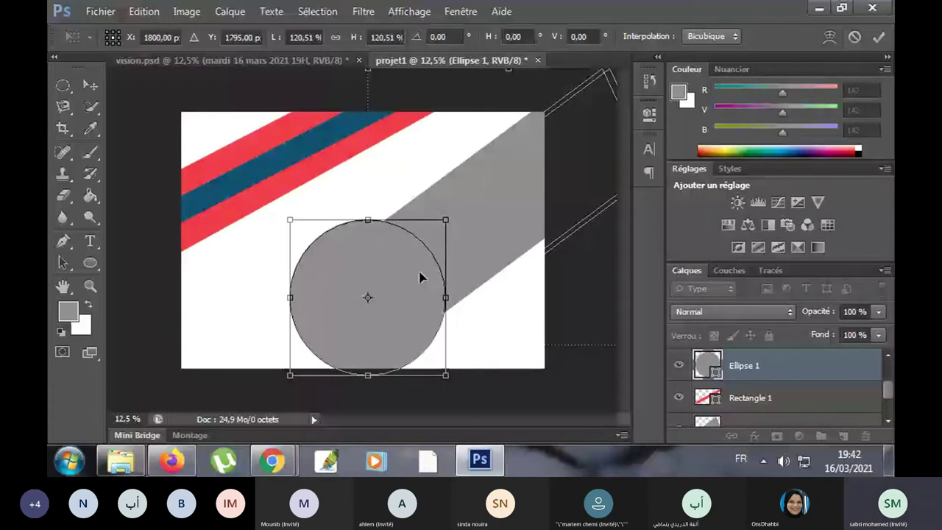
pyautogui.moveTo(419, 277); pyautogui.dragTo(418, 275)
pyautogui.click(92, 84)
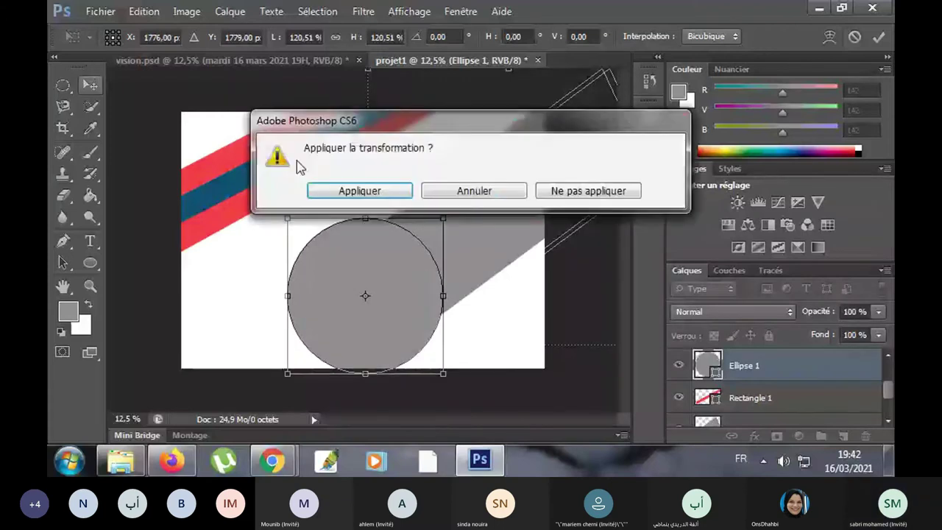
pyautogui.click(356, 188)
pyautogui.scroll(-2, 817, 394)
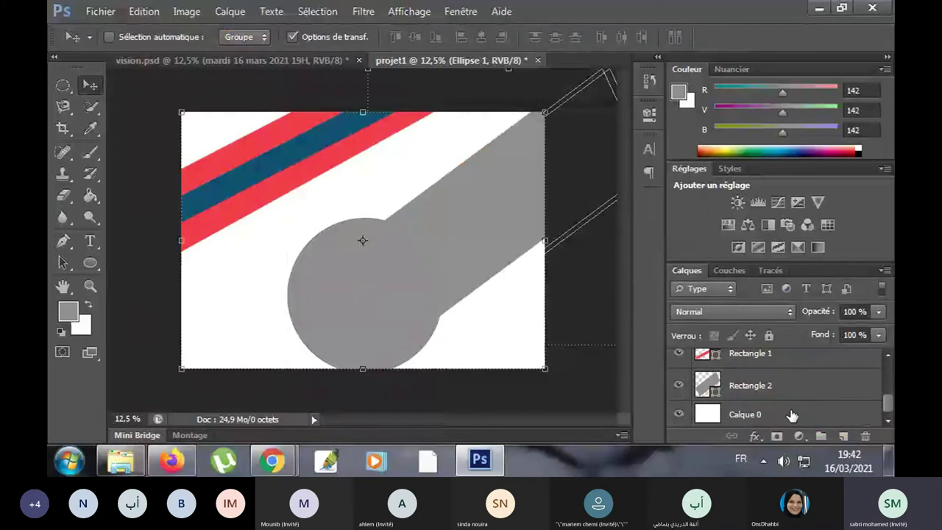
pyautogui.click(792, 416)
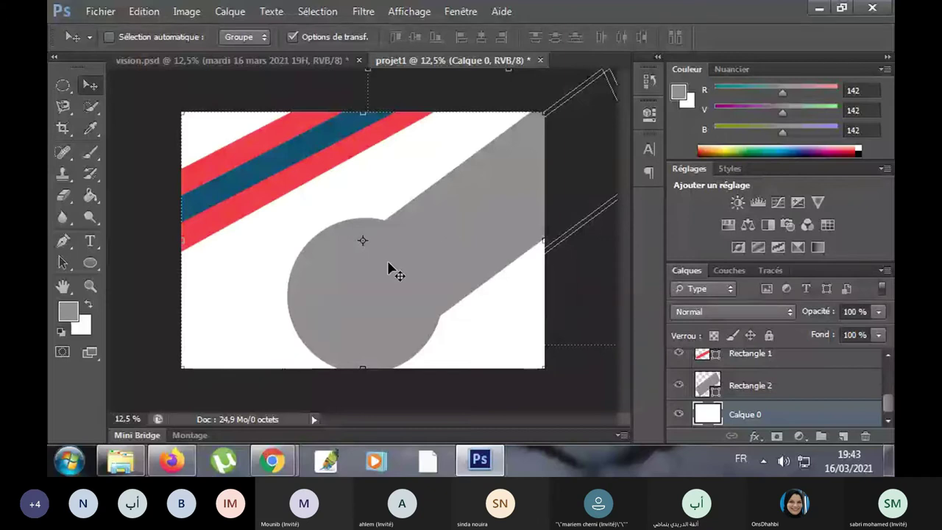
pyautogui.click(243, 59)
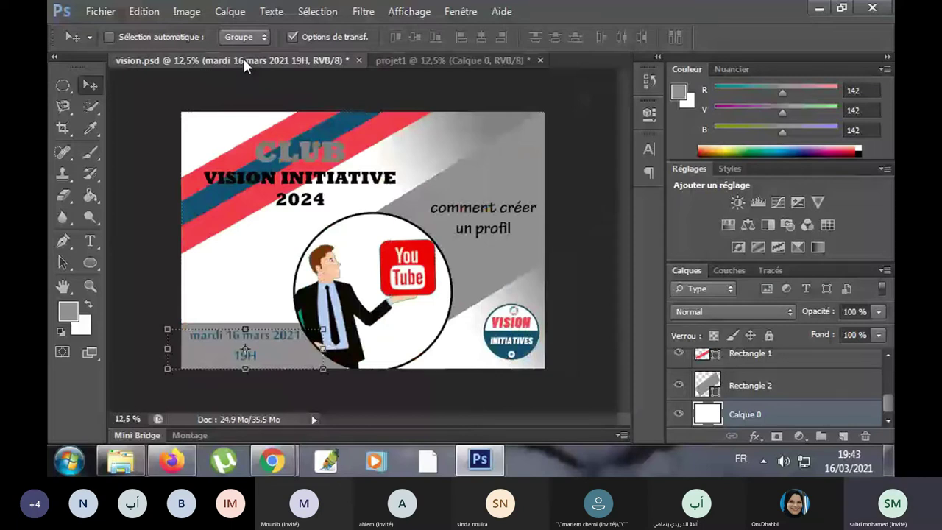
pyautogui.click(425, 59)
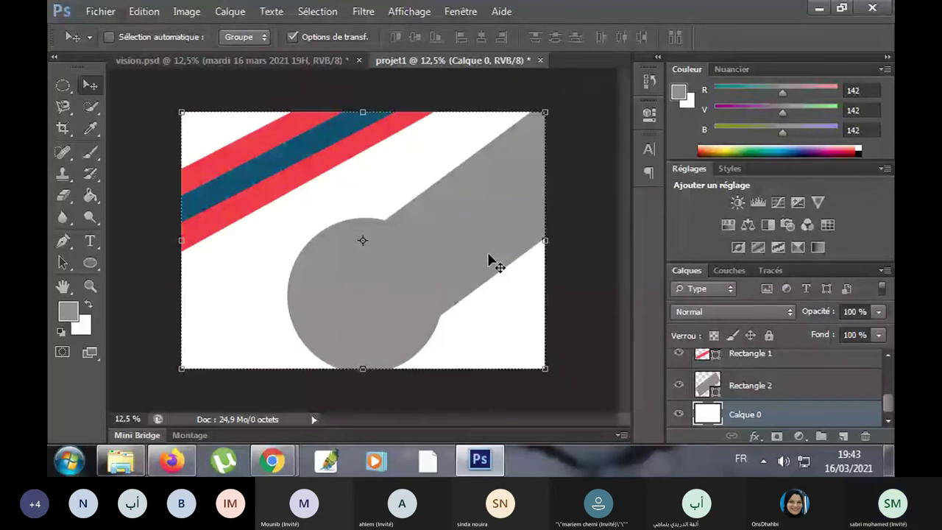
pyautogui.click(279, 55)
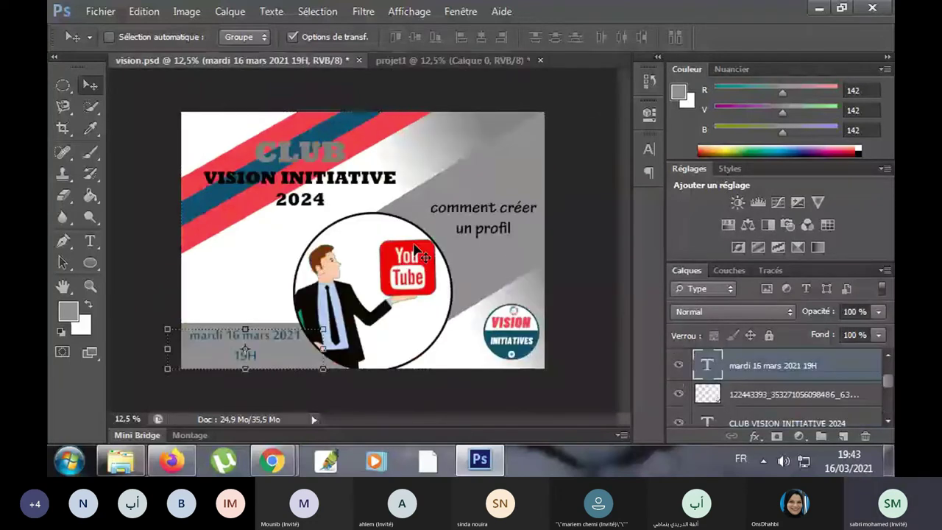
pyautogui.click(416, 61)
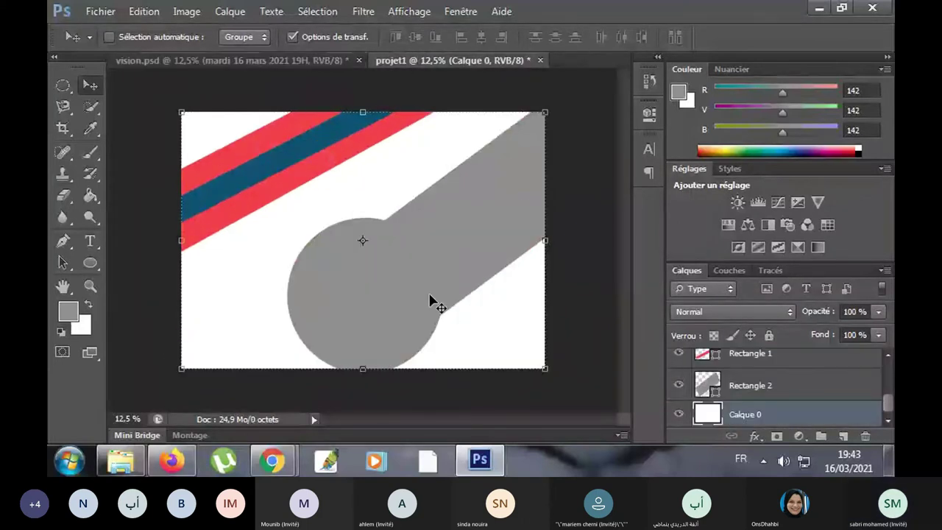
pyautogui.scroll(1, 765, 361)
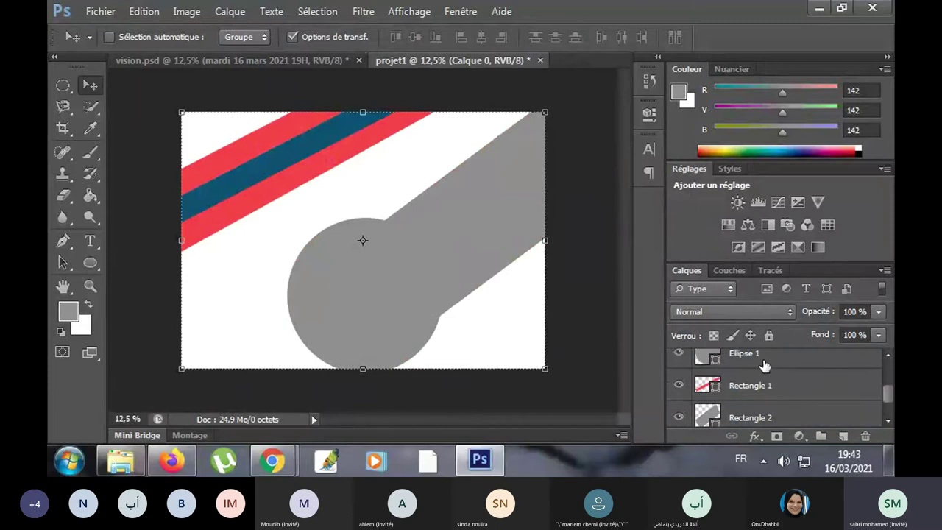
# - Select the Ellipse 1 layer and open its fx layer-style menu
pyautogui.scroll(1, 766, 368)
pyautogui.click(780, 393)
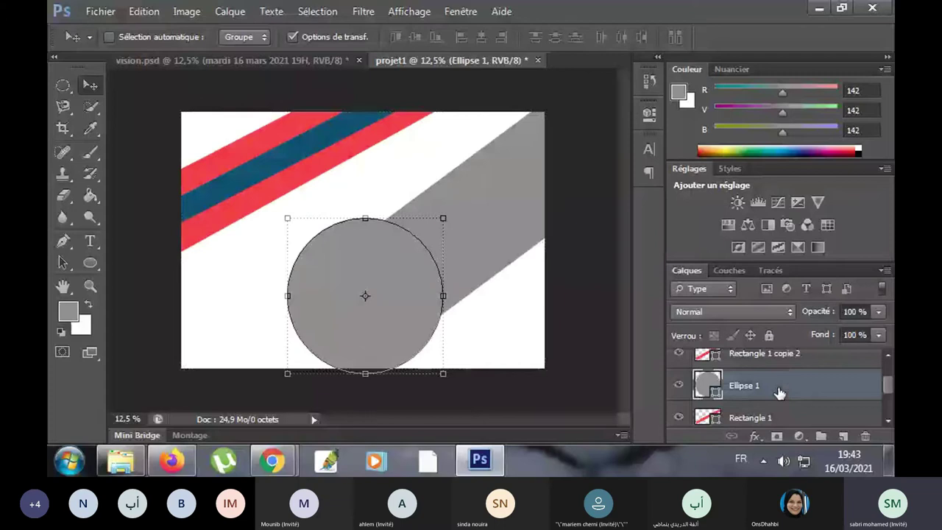
pyautogui.click(756, 437)
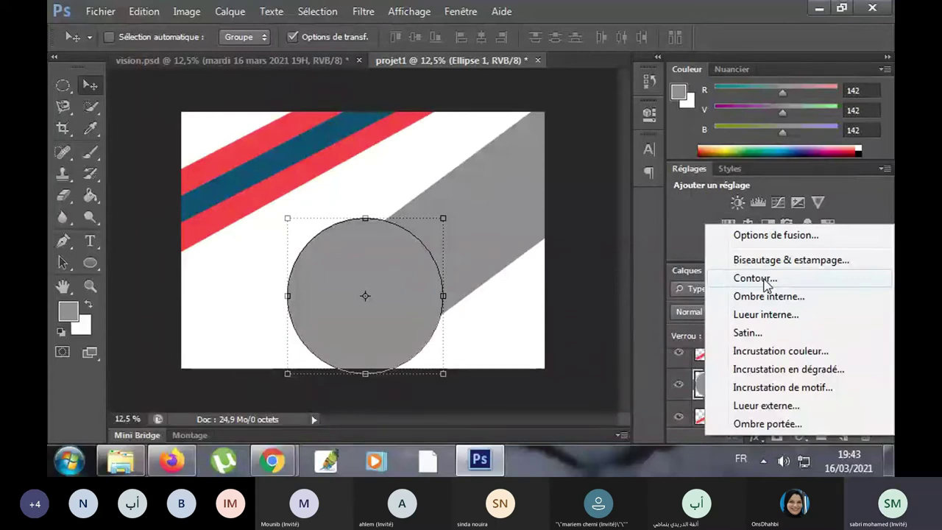
pyautogui.press('Escape')
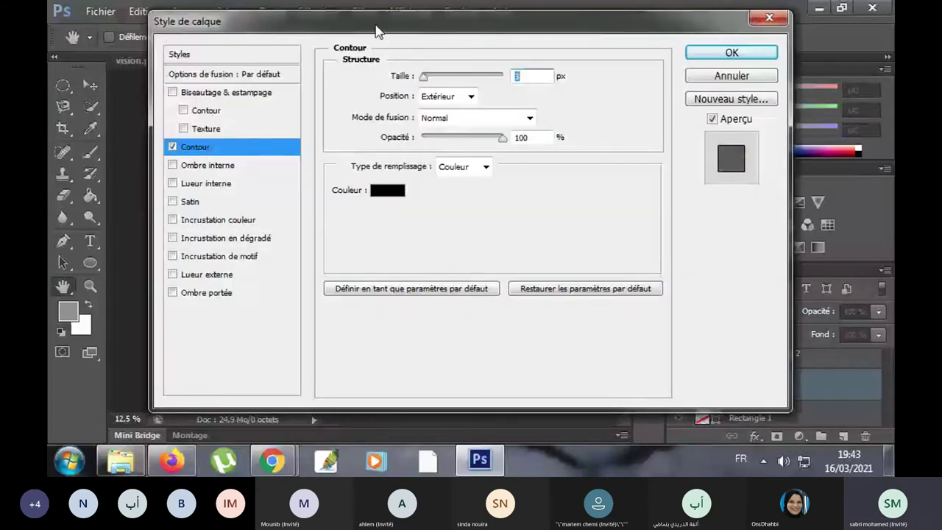
# - Try the circle's Contour stroke at 16 px and 1 px, then Intérieur at 81 px
pyautogui.moveTo(376, 29); pyautogui.dragTo(717, 44)
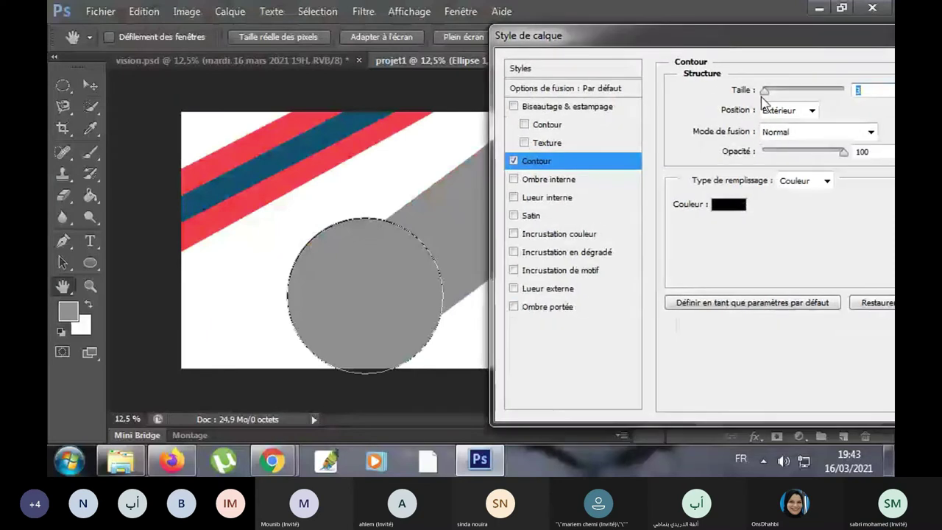
pyautogui.moveTo(763, 92); pyautogui.dragTo(777, 93)
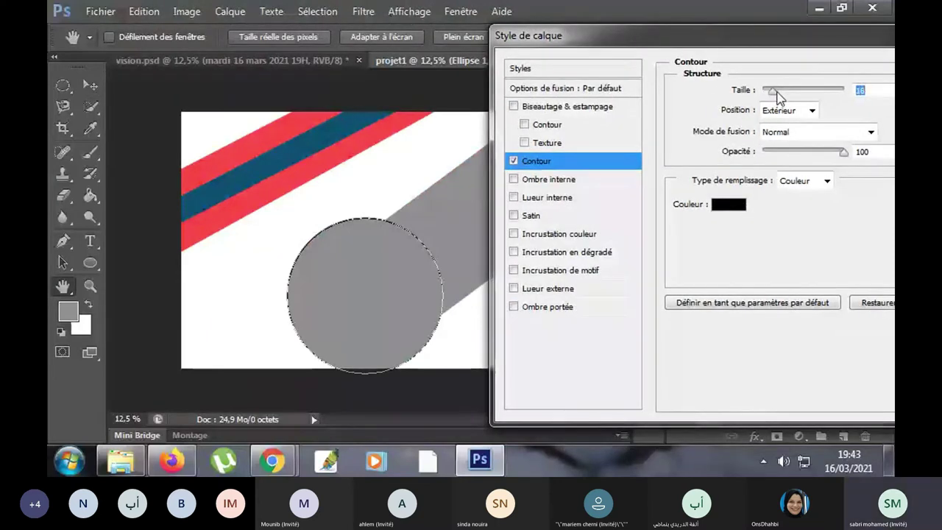
pyautogui.moveTo(777, 93); pyautogui.dragTo(764, 93)
pyautogui.click(780, 110)
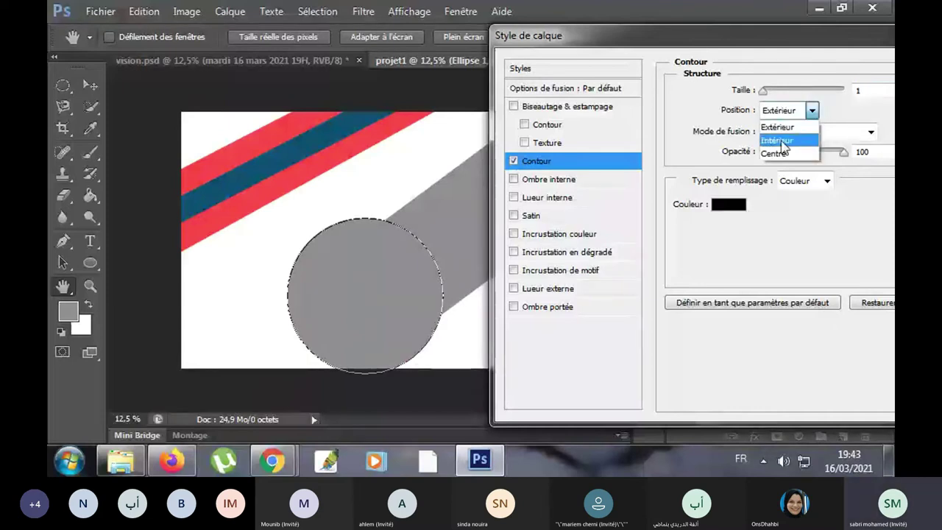
pyautogui.click(782, 140)
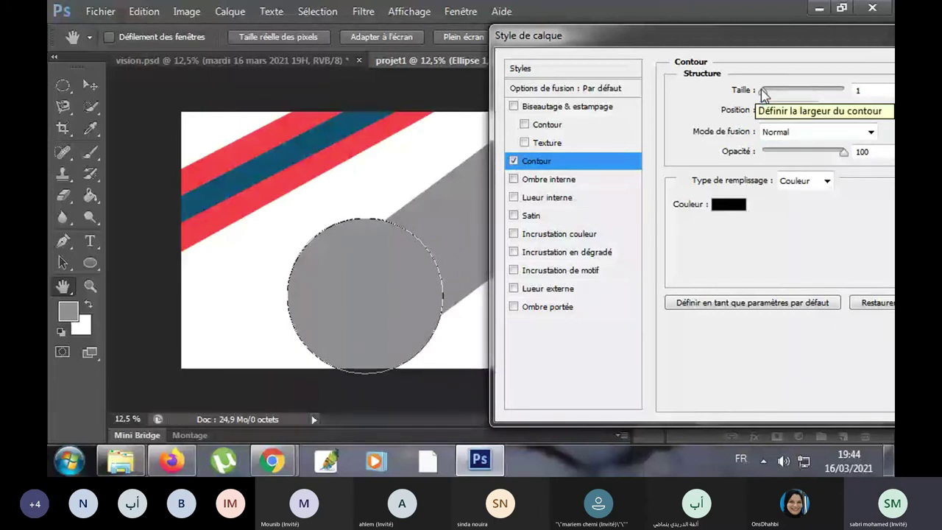
pyautogui.moveTo(763, 92); pyautogui.dragTo(793, 95)
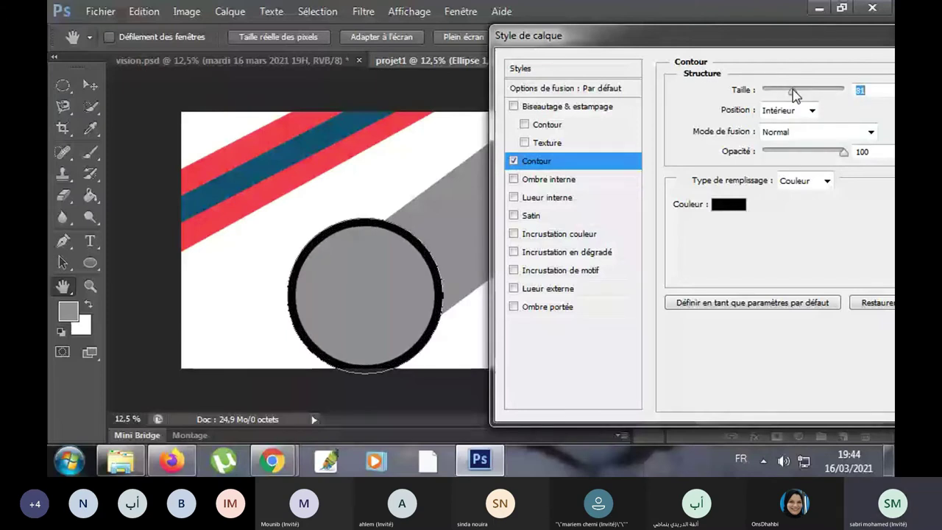
pyautogui.moveTo(793, 94); pyautogui.dragTo(765, 94)
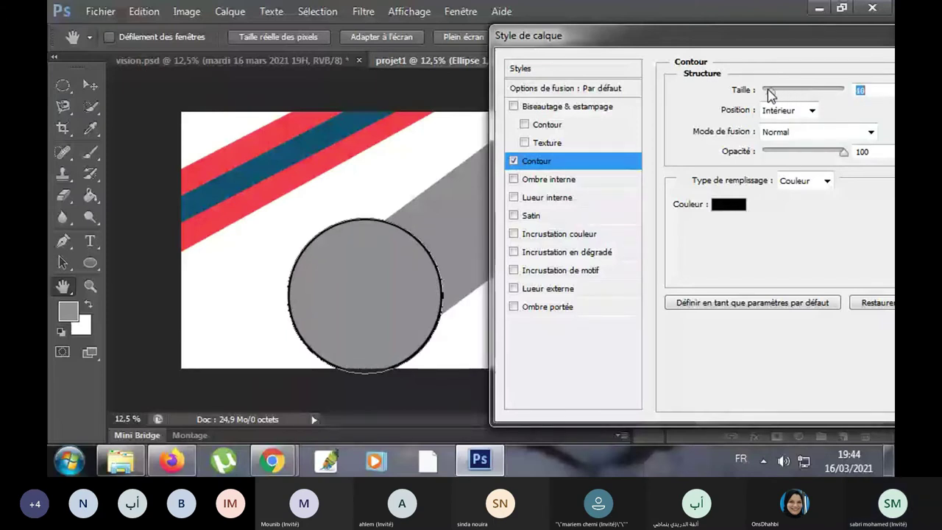
pyautogui.click(780, 111)
# - Try the stroke positioned Extérieur at several thicknesses
pyautogui.click(776, 122)
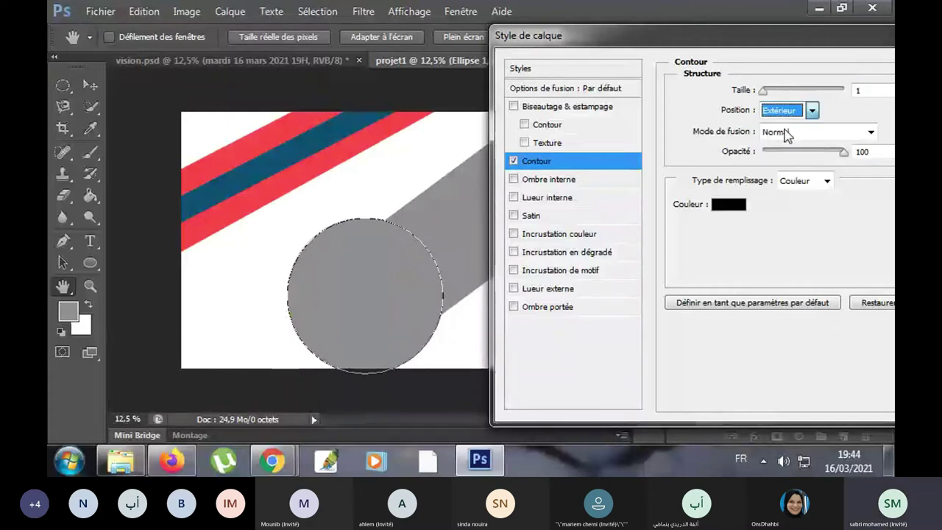
pyautogui.moveTo(764, 91); pyautogui.dragTo(772, 94)
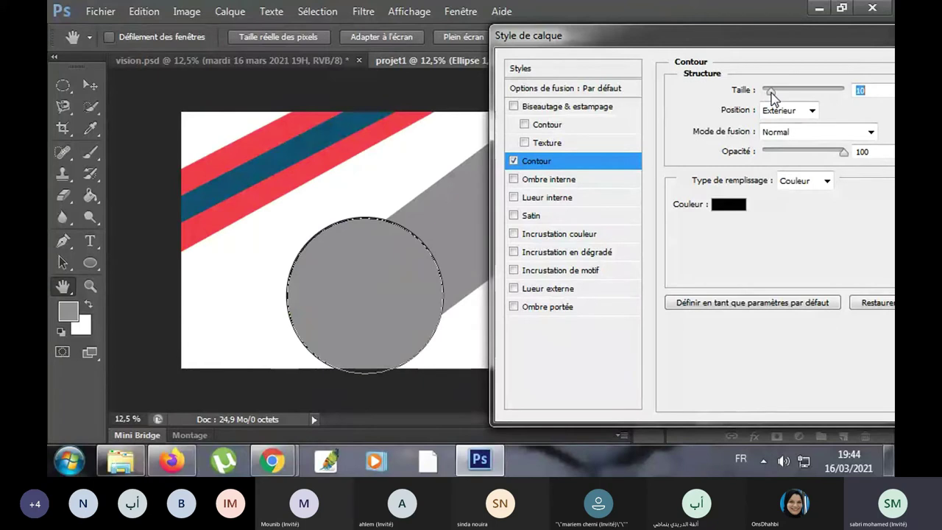
pyautogui.moveTo(773, 98); pyautogui.dragTo(779, 98)
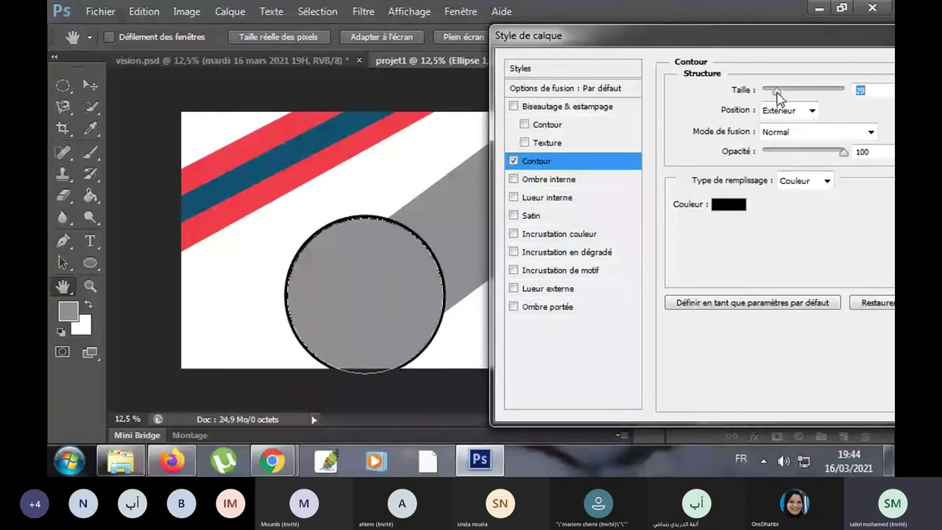
pyautogui.moveTo(778, 99); pyautogui.dragTo(789, 95)
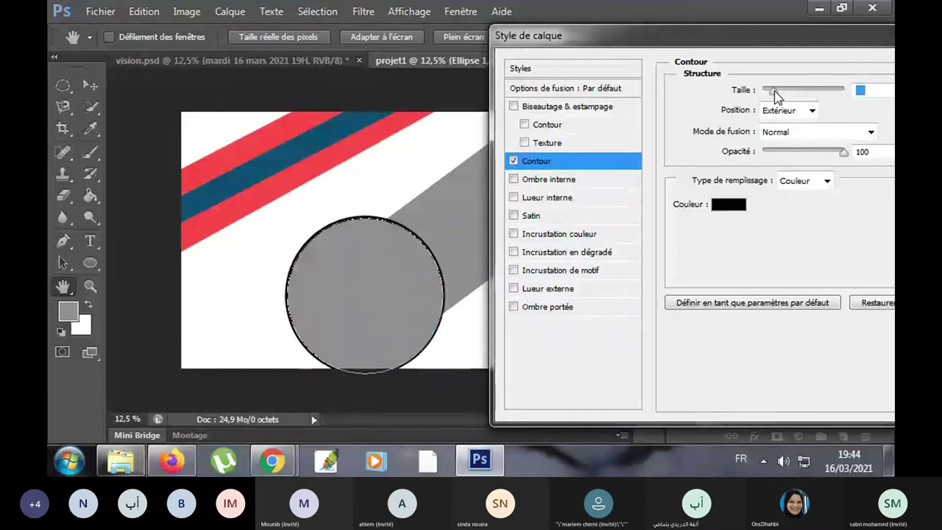
pyautogui.moveTo(789, 96); pyautogui.dragTo(770, 96)
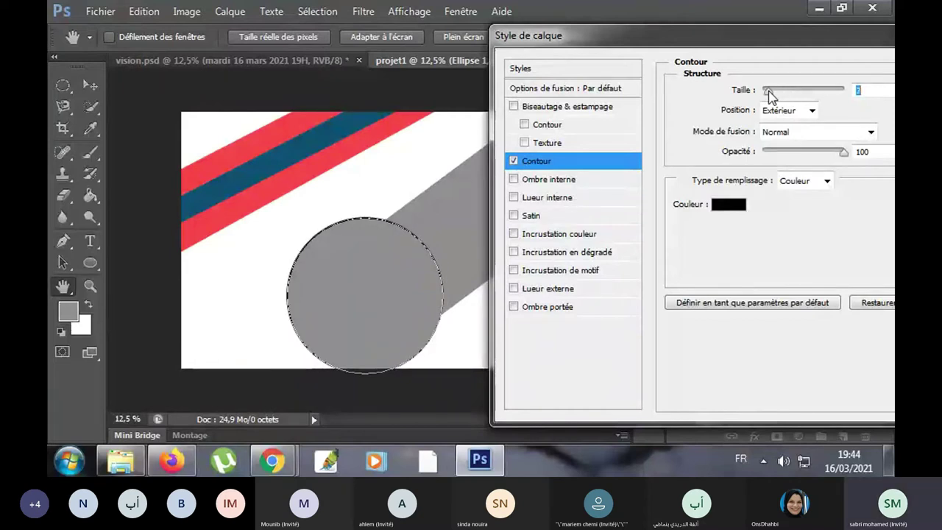
# - Centre the stroke on the circle's edge at size 1, keeping Normal blend mode
pyautogui.click(799, 112)
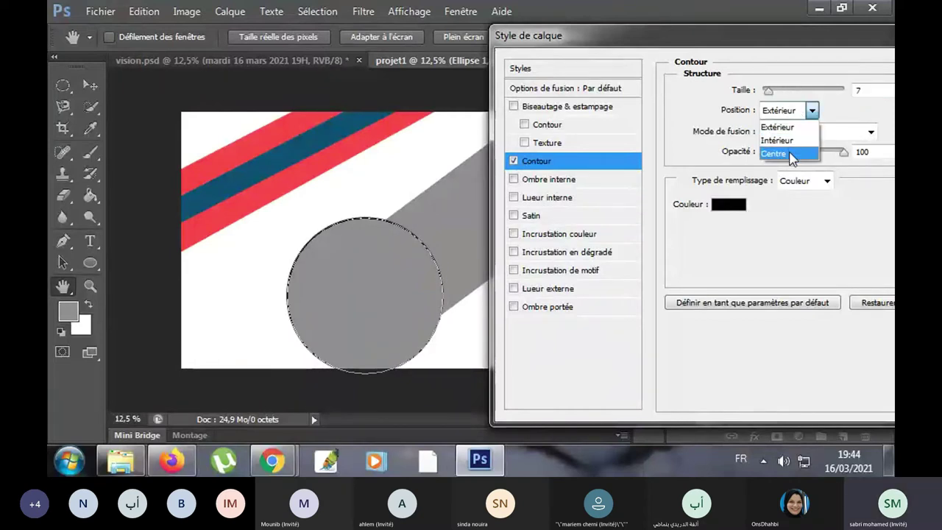
pyautogui.click(793, 155)
pyautogui.click(767, 95)
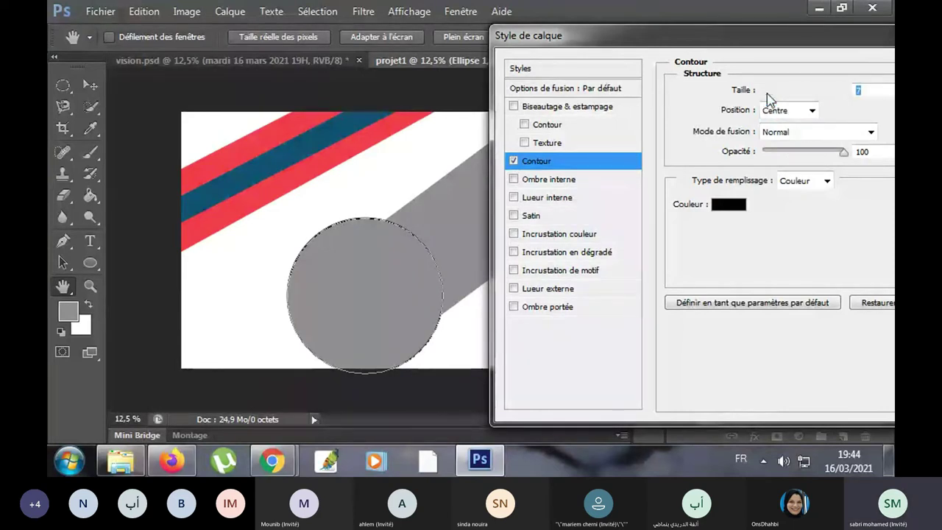
pyautogui.moveTo(767, 94); pyautogui.dragTo(775, 96)
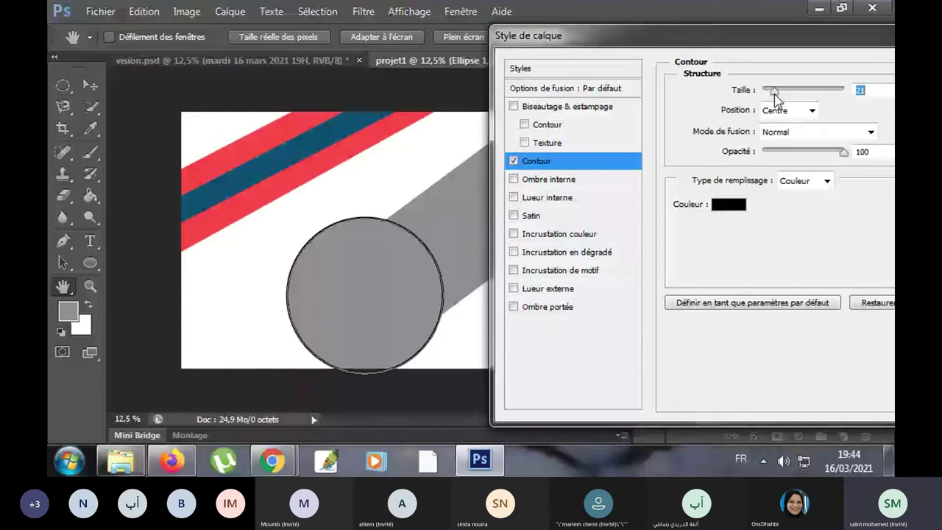
pyautogui.click(801, 132)
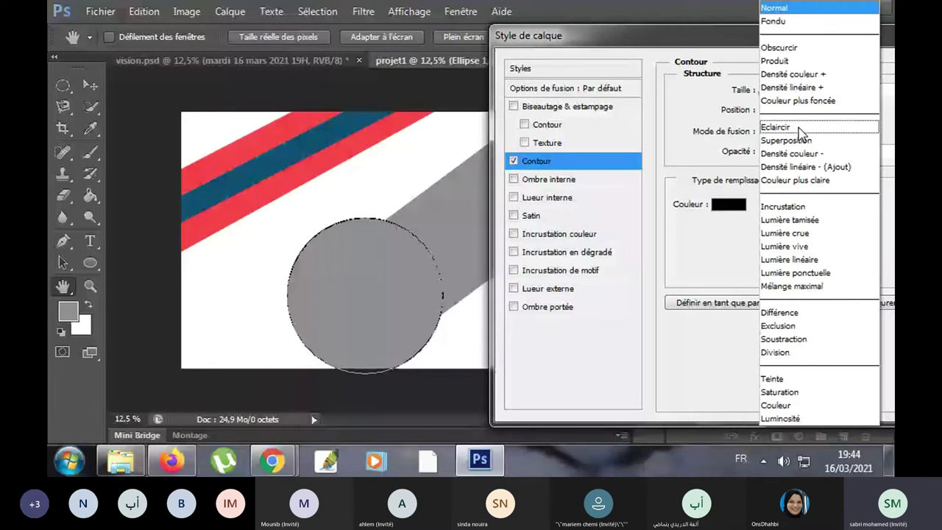
pyautogui.press('Escape')
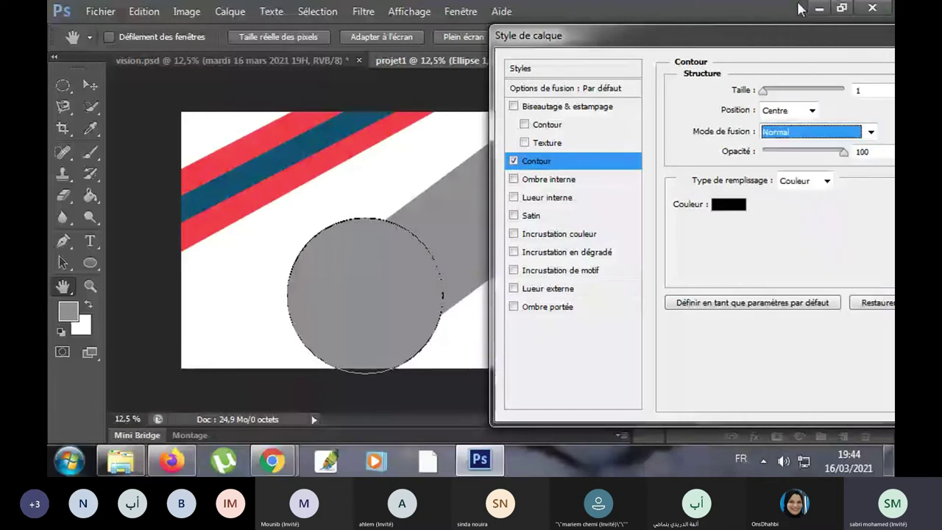
# - Try a Motif fill for the stroke, then revert to Couleur with black
pyautogui.click(822, 184)
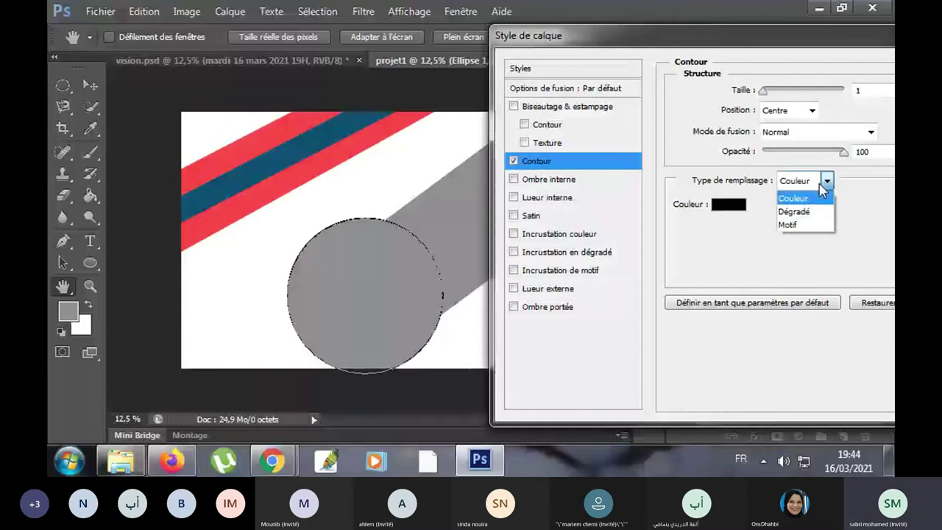
pyautogui.press('Down')
pyautogui.press('Down')
pyautogui.press('Return')
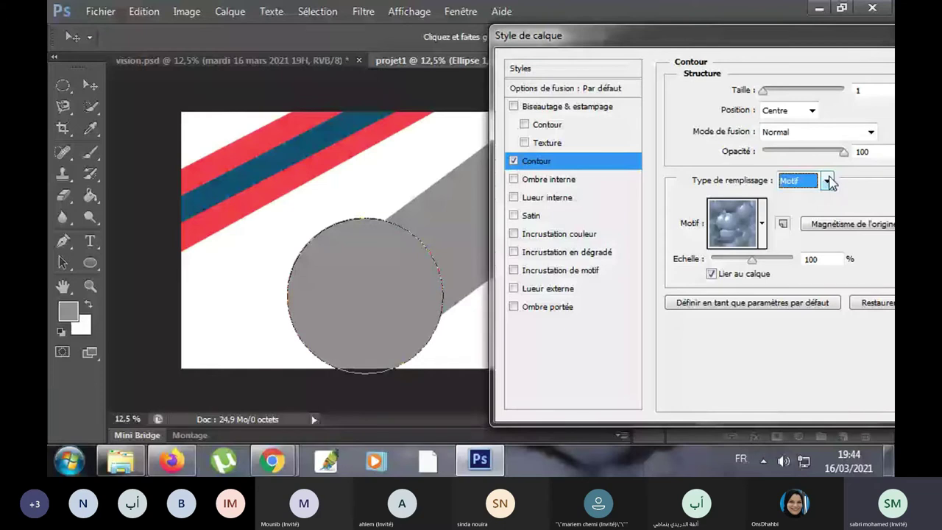
pyautogui.press('Up')
pyautogui.press('Up')
pyautogui.click(725, 202)
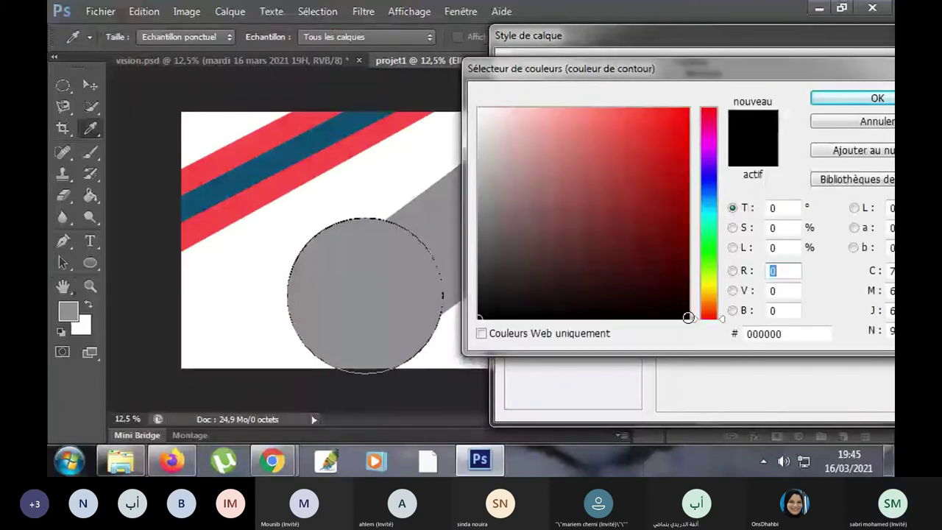
pyautogui.click(830, 103)
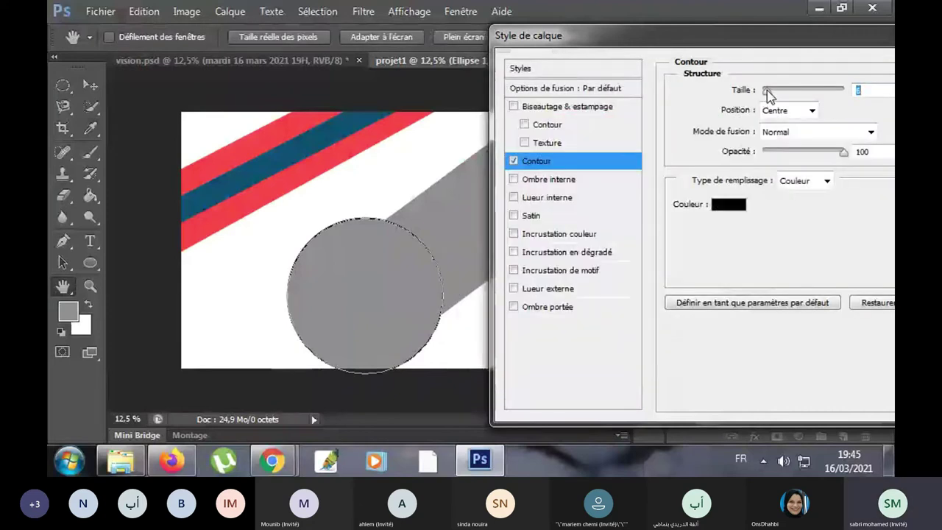
# - Set the stroke to 9 px, positioned Extérieur, and confirm the layer style
pyautogui.moveTo(767, 89); pyautogui.dragTo(770, 89)
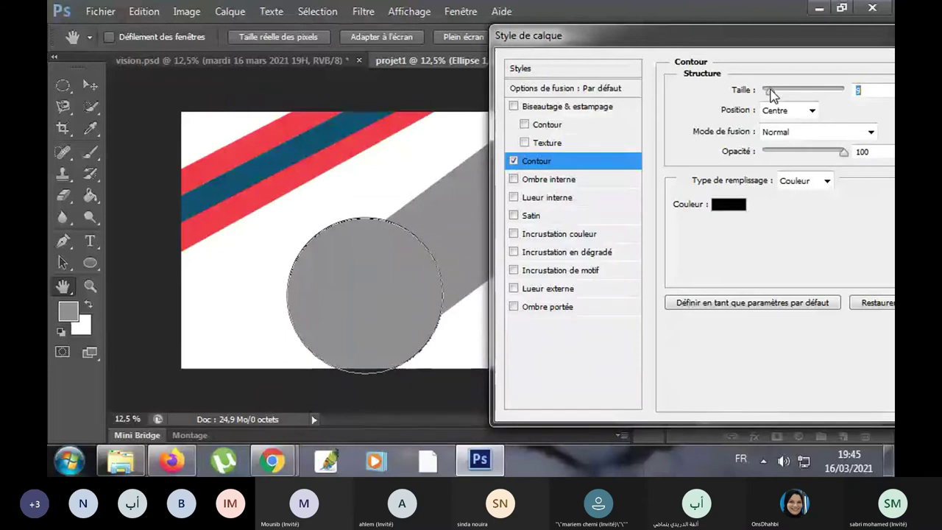
pyautogui.click(773, 110)
pyautogui.click(780, 128)
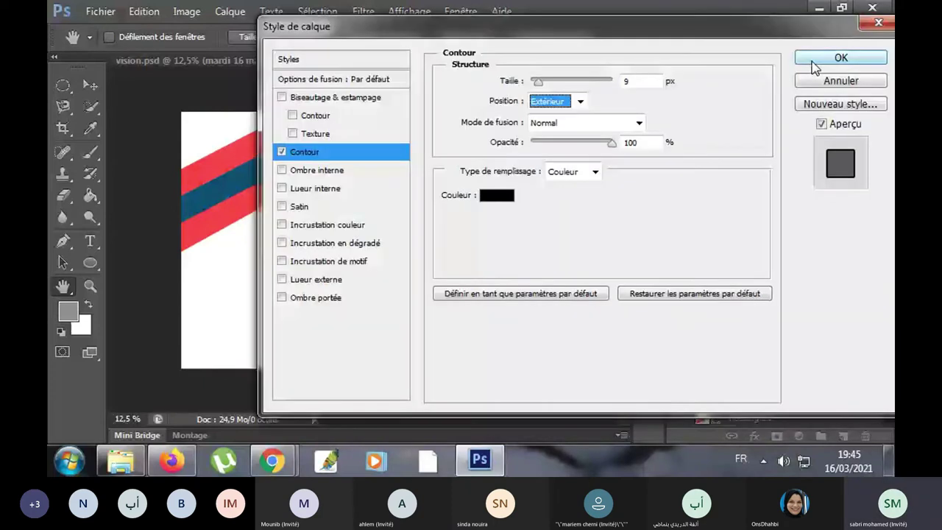
pyautogui.click(816, 65)
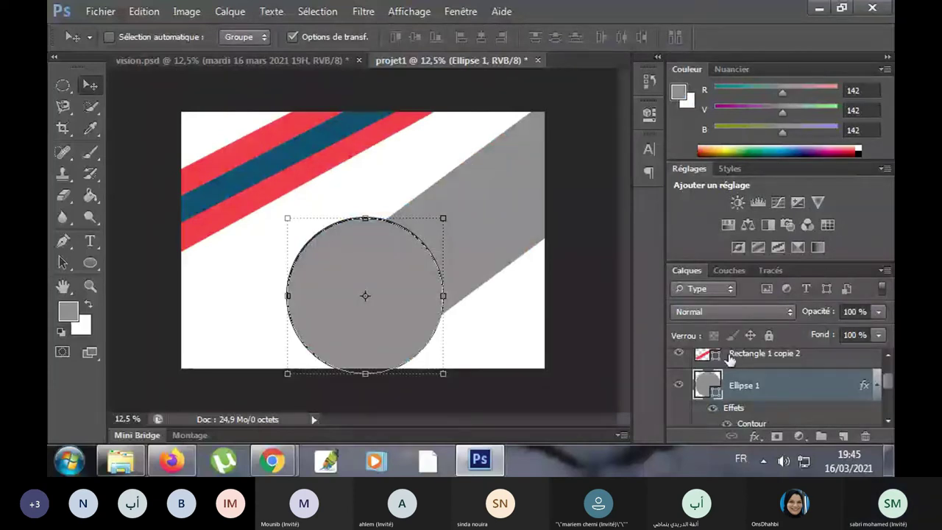
# - Select Rectangle 1, then Ellipse 1 again, to review the black-outlined grey circle
pyautogui.scroll(-2, 751, 376)
pyautogui.click(775, 394)
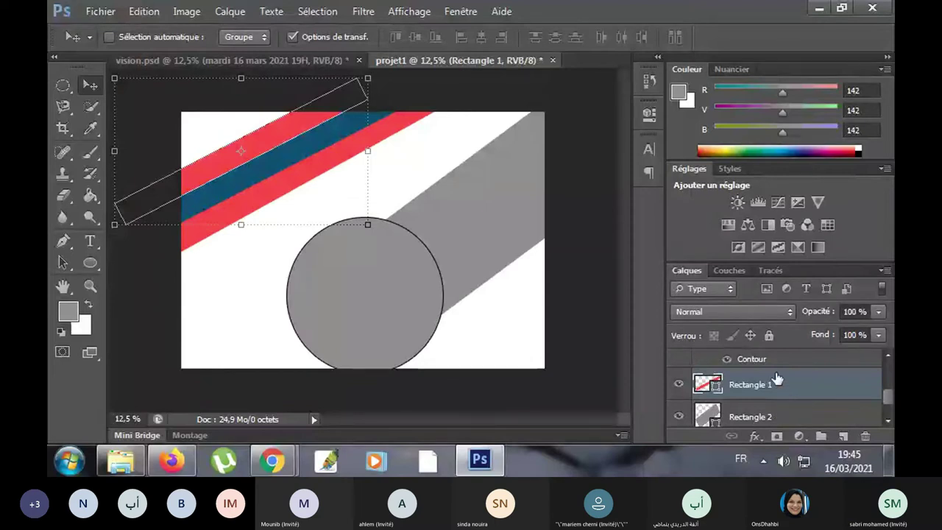
pyautogui.scroll(1, 775, 379)
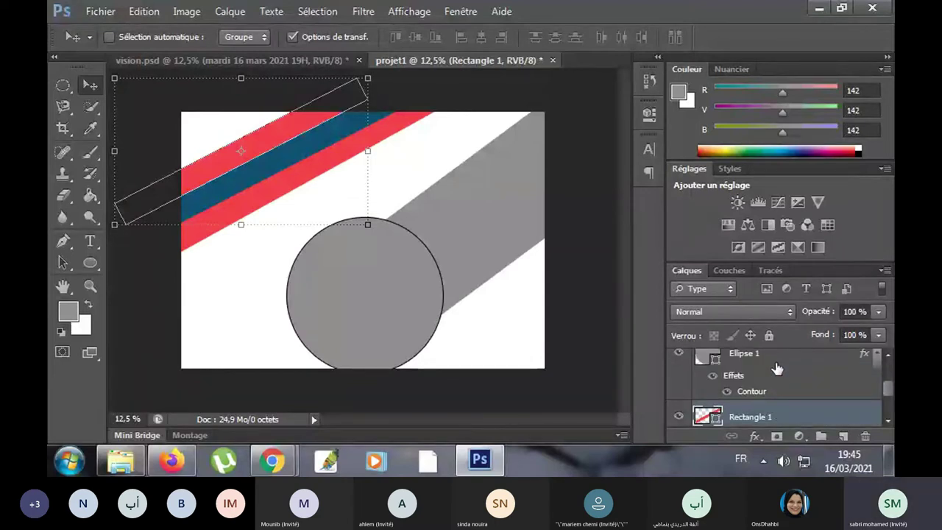
pyautogui.click(794, 383)
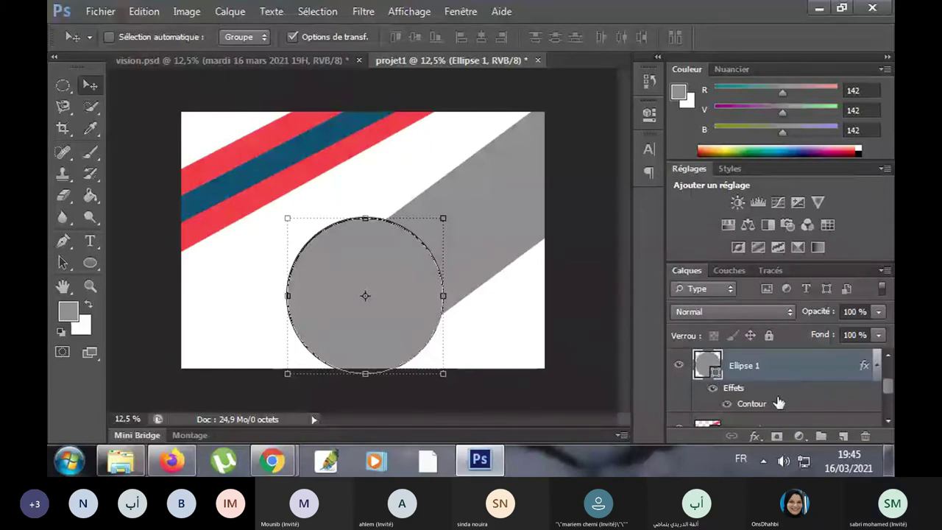
# - Reduce the Ellipse 1 circle's stroke size to 21 px, then view the vision.psd reference poster
pyautogui.doubleClick(778, 403)
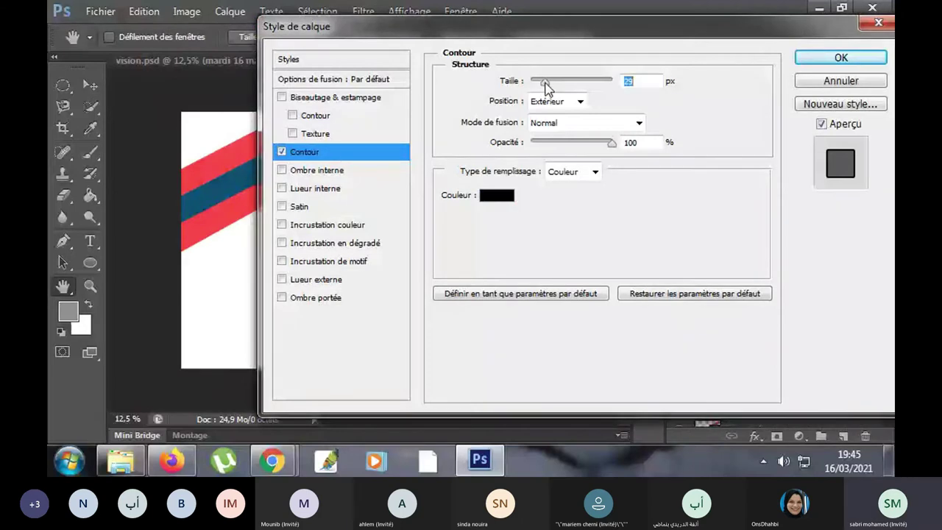
pyautogui.moveTo(626, 27); pyautogui.dragTo(844, 23)
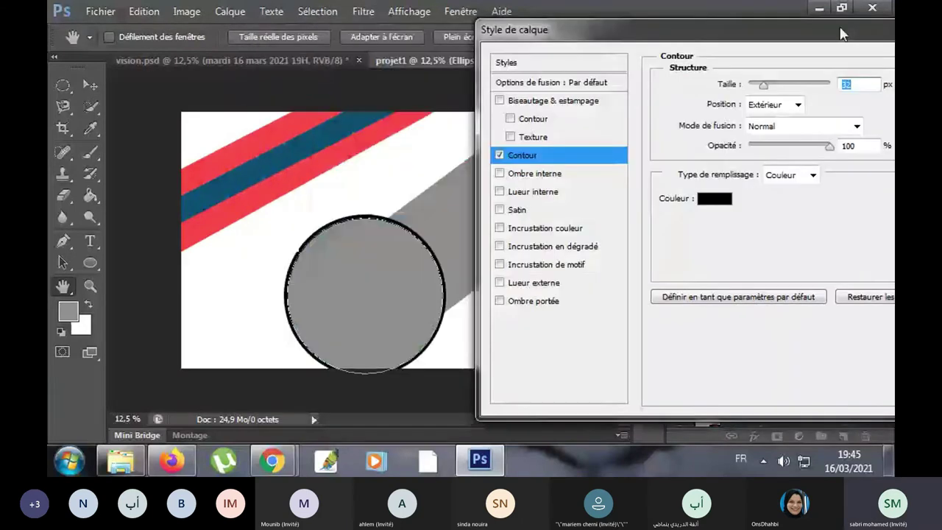
pyautogui.moveTo(766, 81); pyautogui.dragTo(761, 78)
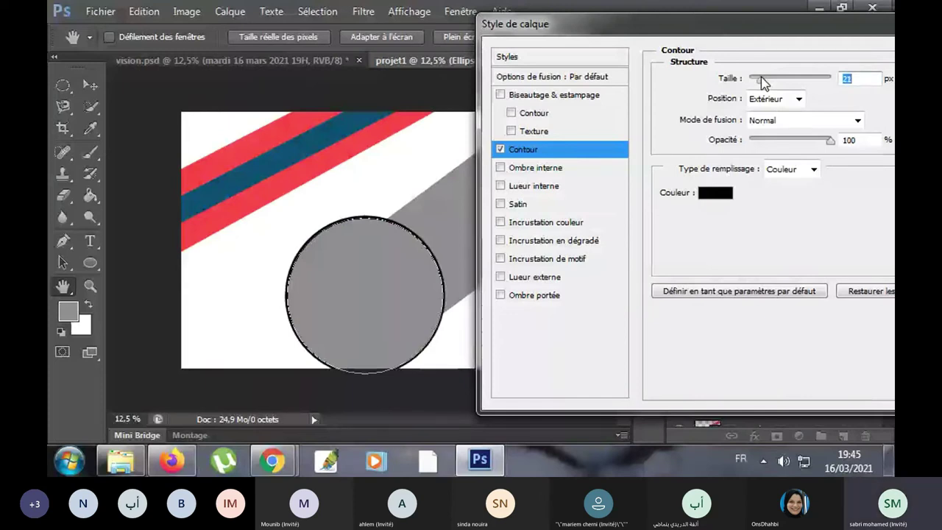
pyautogui.moveTo(874, 29); pyautogui.dragTo(722, 30)
pyautogui.click(891, 57)
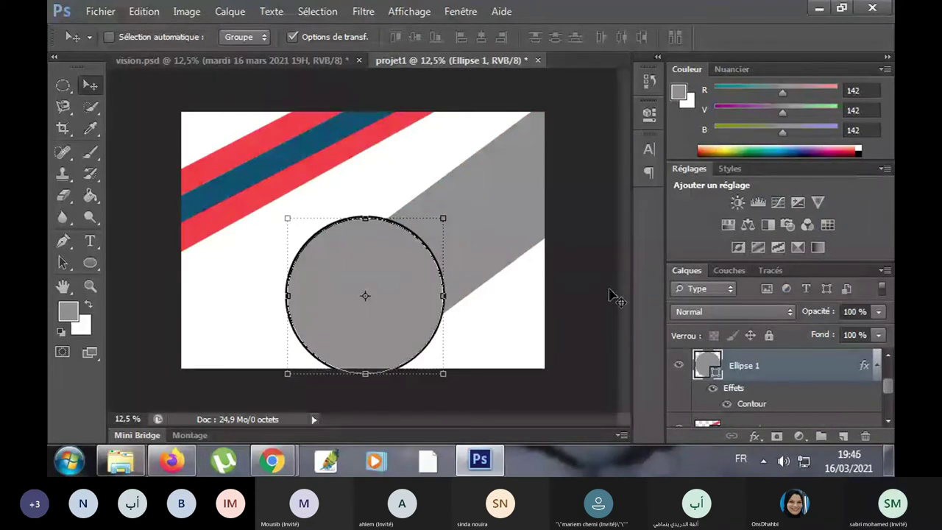
pyautogui.click(286, 56)
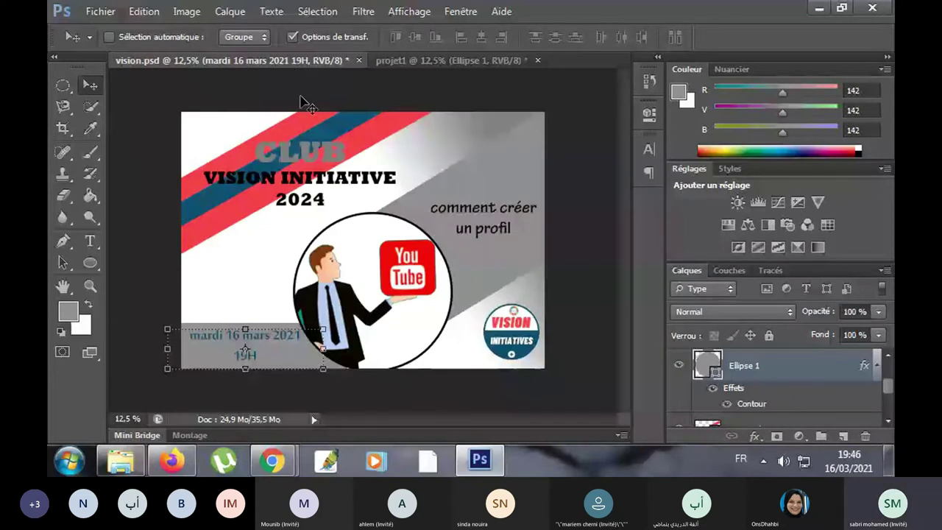
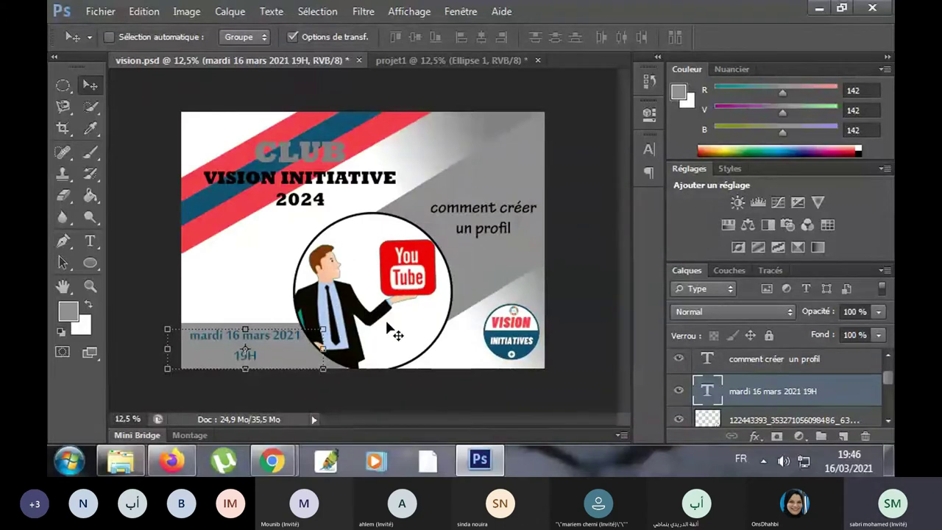
# - Switch to the projet1 document, then bring the Windows Explorer window to the front
pyautogui.click(439, 60)
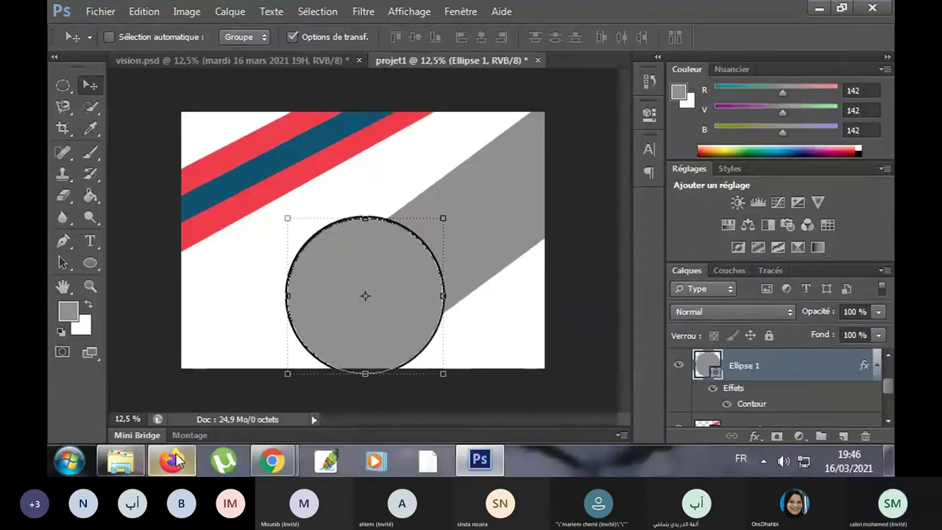
pyautogui.click(129, 472)
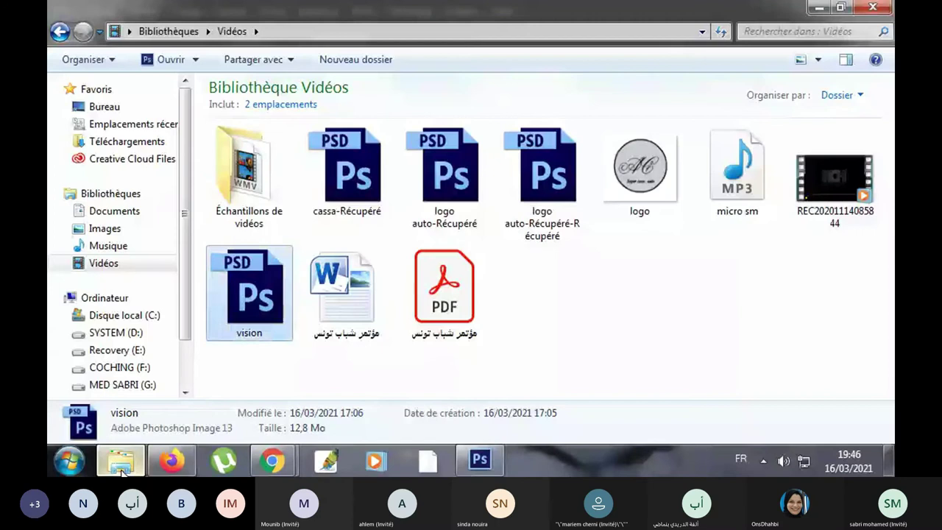
# - Open the Desktop's Nouveau dossier and drag the 160219513 YouTube-man PNG toward Photoshop
pyautogui.click(103, 107)
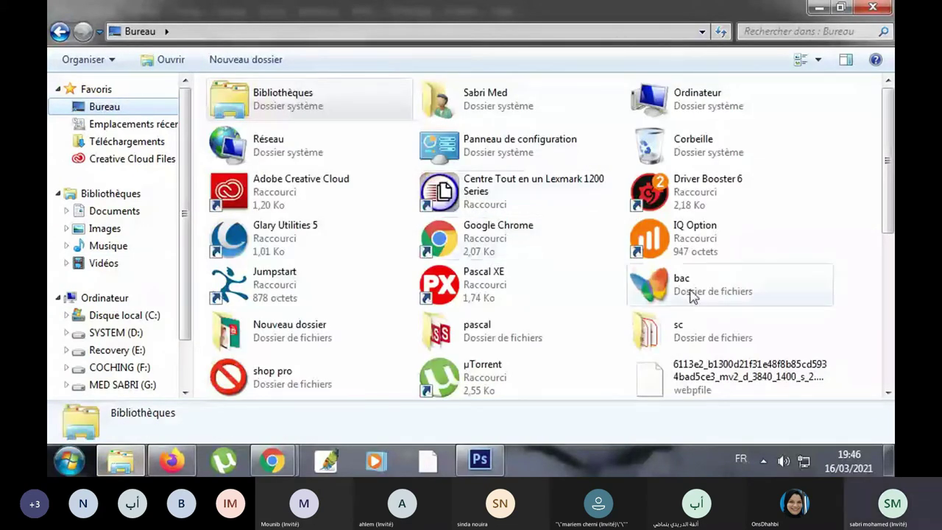
pyautogui.doubleClick(302, 340)
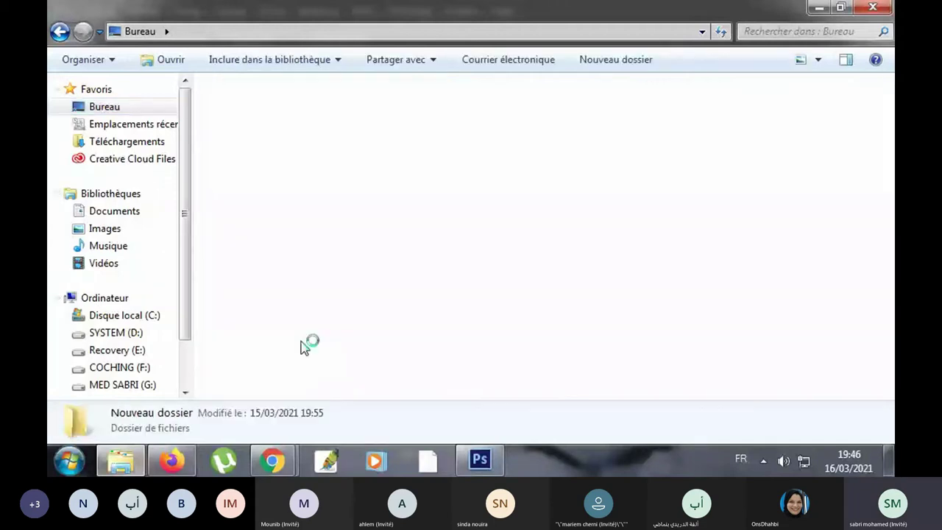
pyautogui.moveTo(249, 254); pyautogui.dragTo(271, 276)
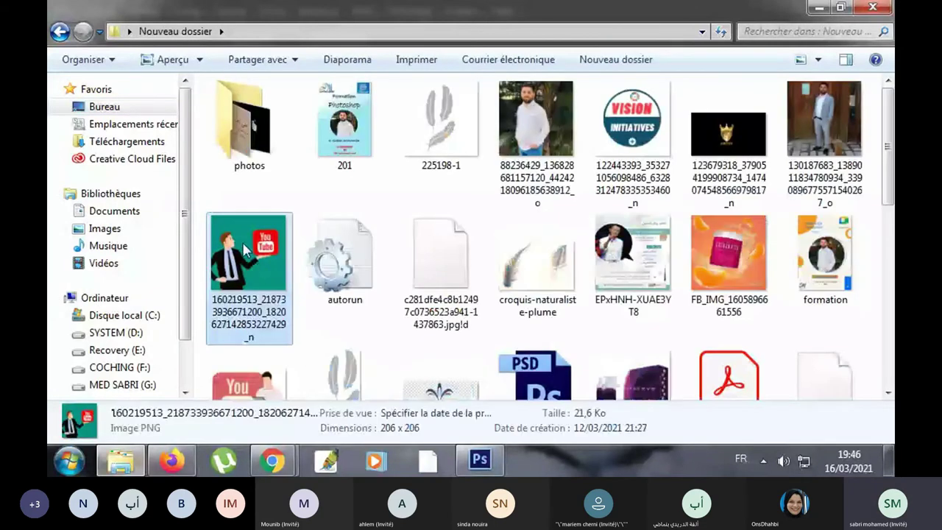
pyautogui.moveTo(271, 269); pyautogui.dragTo(376, 368)
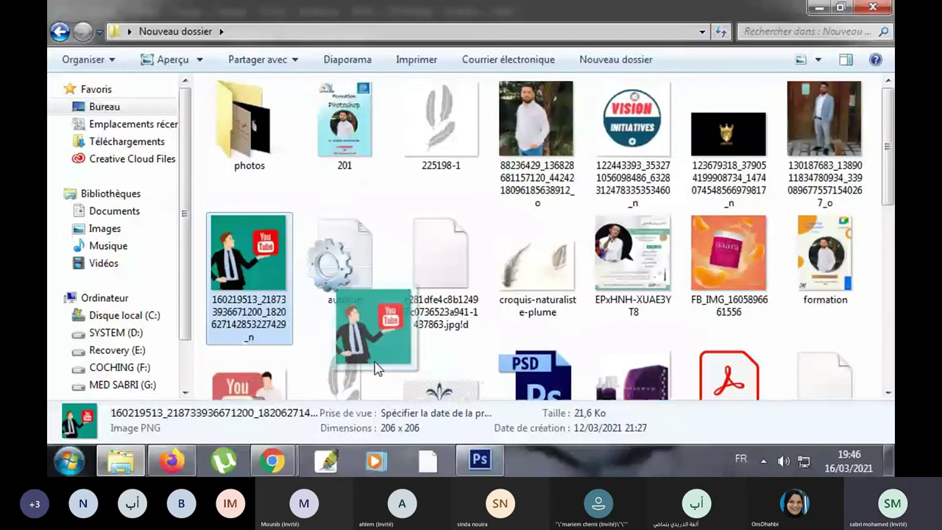
pyautogui.moveTo(375, 368); pyautogui.dragTo(419, 390)
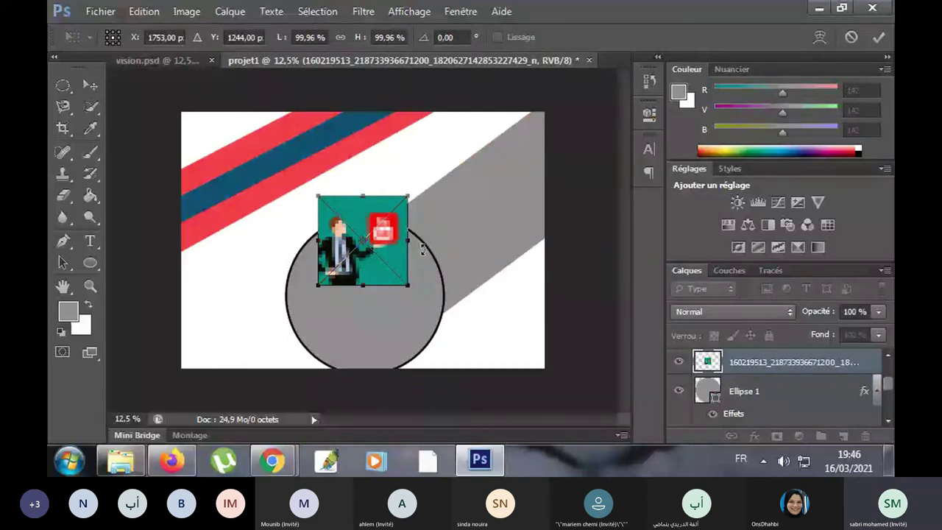
# - Move the placed YouTube-man picture onto the grey circle and stretch its proportions
pyautogui.moveTo(401, 259); pyautogui.dragTo(401, 315)
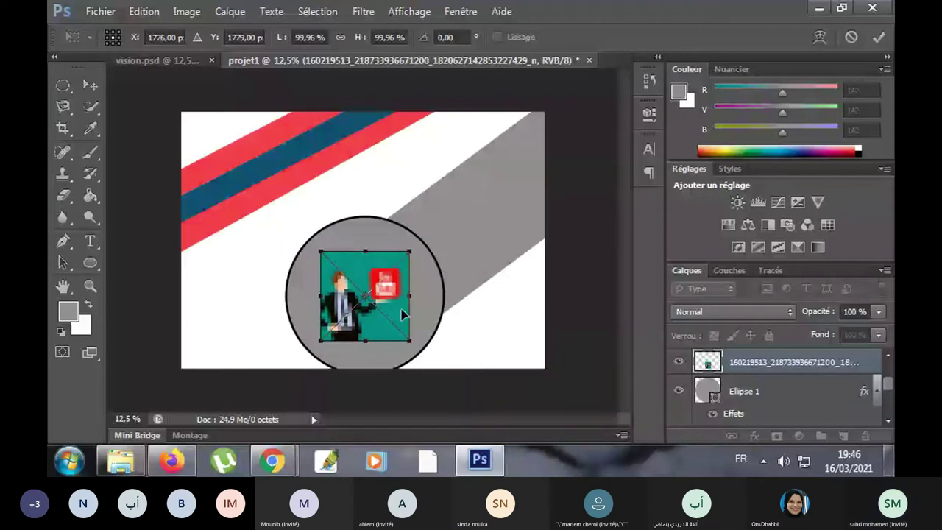
pyautogui.moveTo(321, 253); pyautogui.dragTo(322, 212)
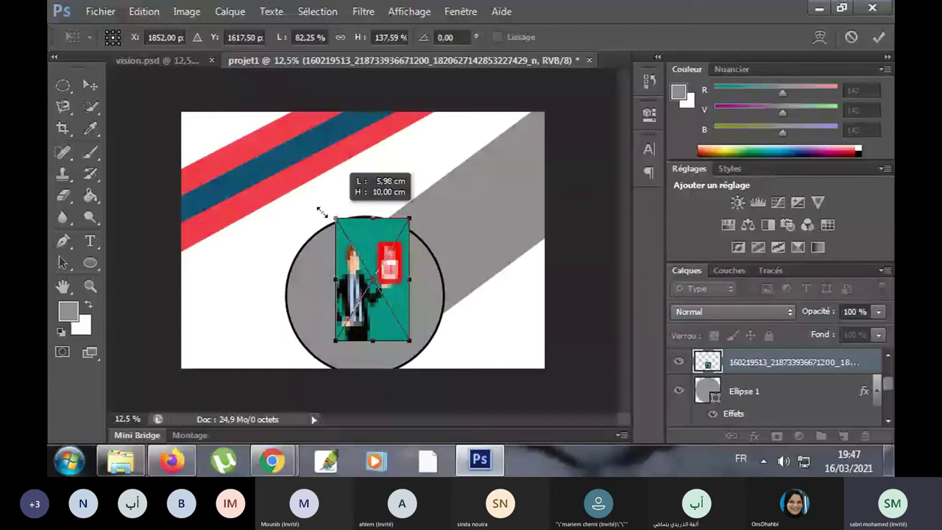
pyautogui.moveTo(321, 212); pyautogui.dragTo(301, 206)
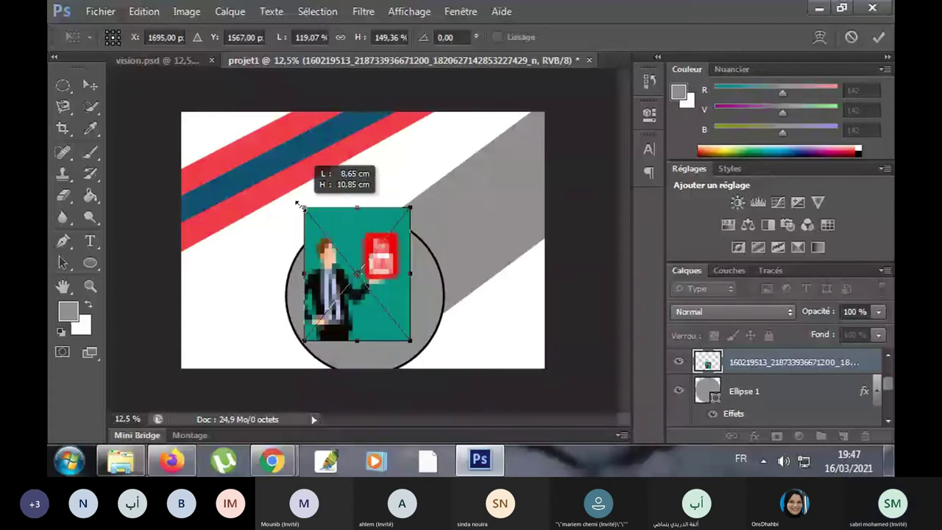
pyautogui.moveTo(301, 205); pyautogui.dragTo(362, 218)
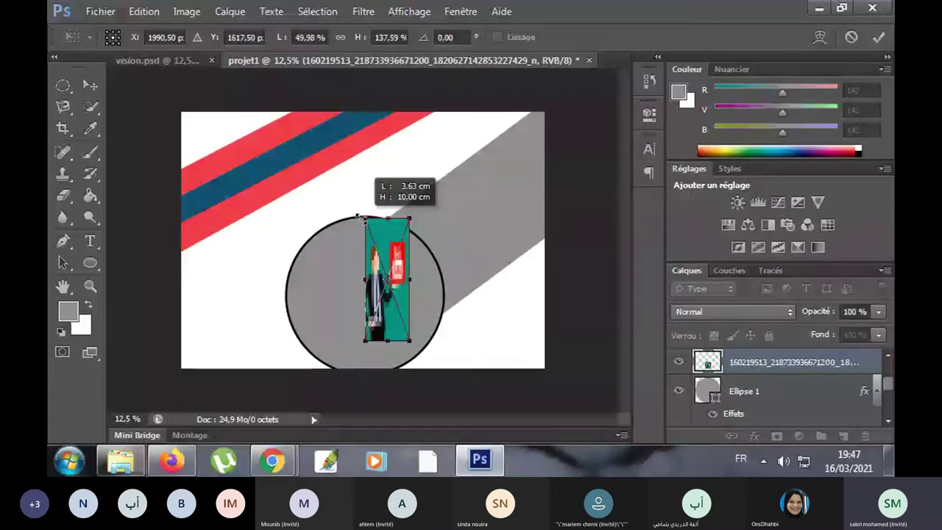
# - Enlarge the picture to about 10.30 × 13.43 cm, commit, then delete the distorted result
pyautogui.moveTo(362, 219); pyautogui.dragTo(286, 177)
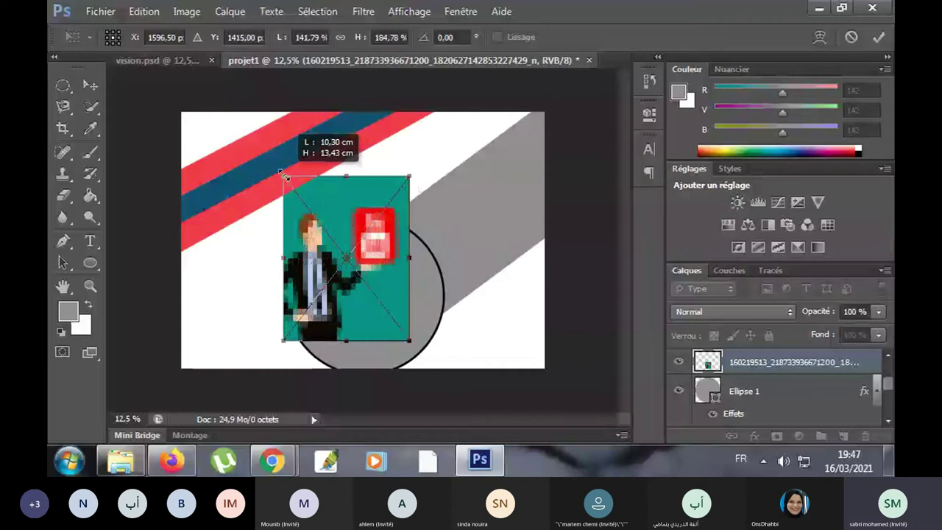
pyautogui.press('Return')
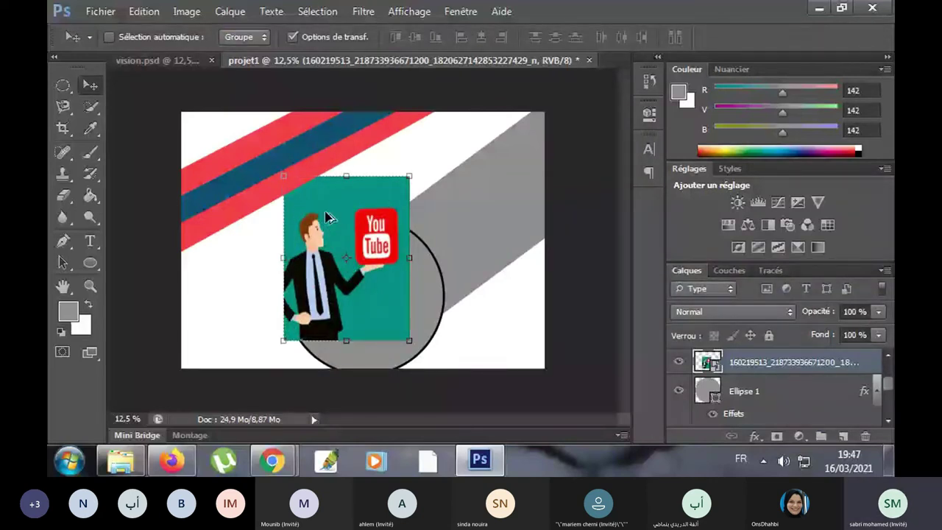
pyautogui.press('Delete')
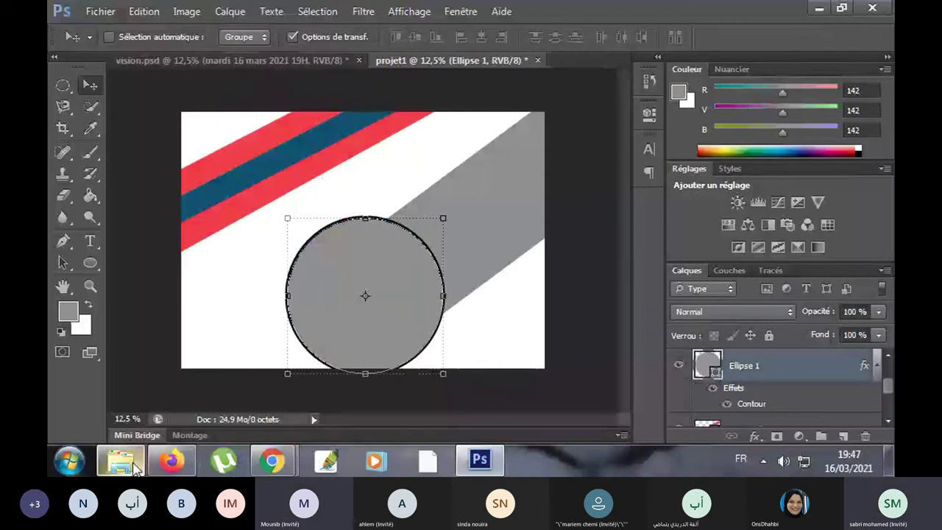
# - Drag the YouTube-man PNG from Explorer onto the projet1 canvas again
pyautogui.click(134, 469)
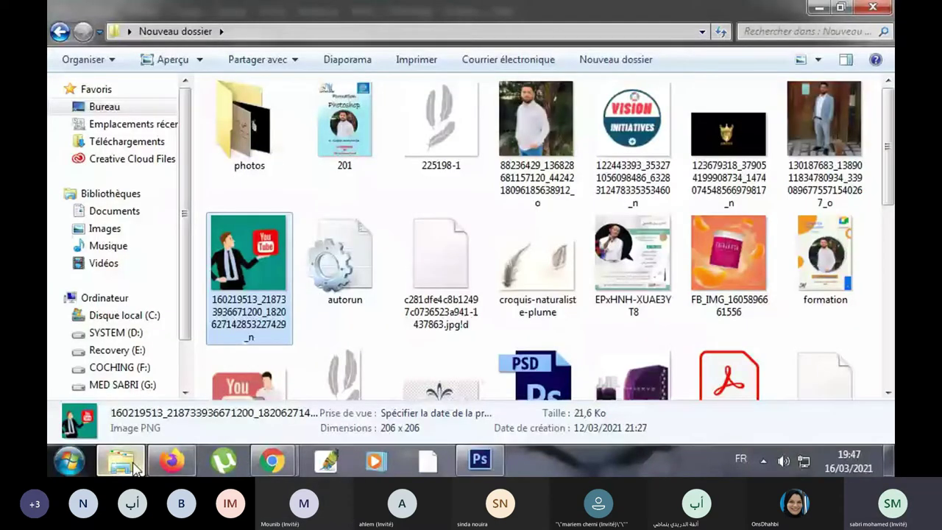
pyautogui.click(135, 469)
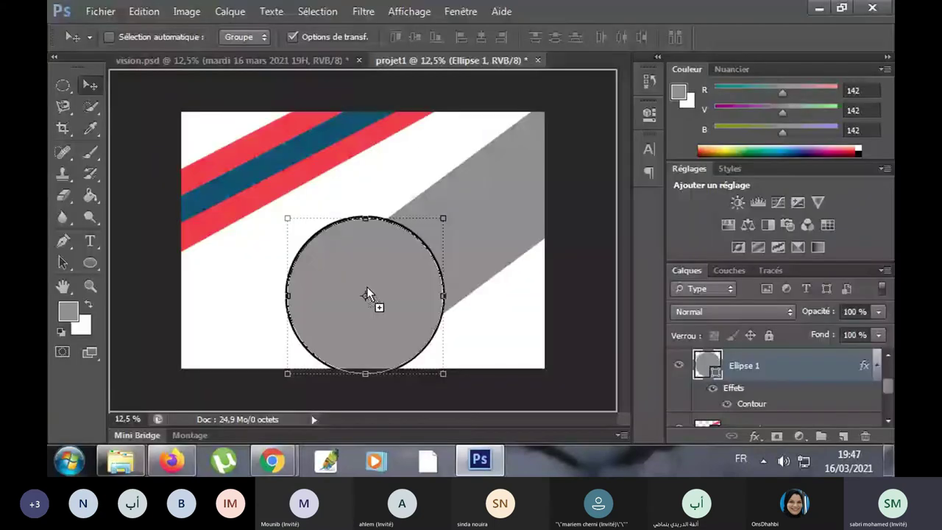
pyautogui.moveTo(366, 292)
pyautogui.mouseDown()
pyautogui.moveTo(392, 289)
pyautogui.moveTo(392, 312)
pyautogui.mouseUp()
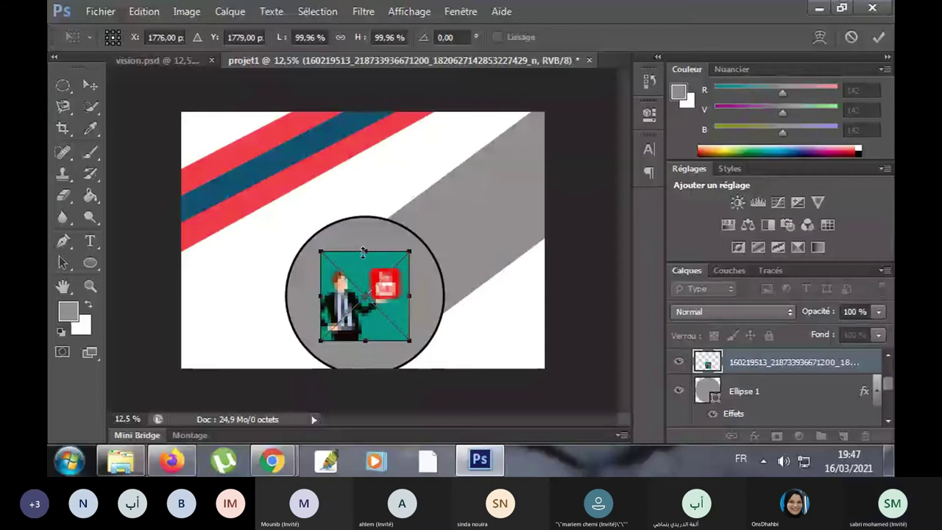
# - Scale the picture proportionally to about 177% over the circle, confirm the import, and nudge it left
pyautogui.moveTo(320, 251)
pyautogui.mouseDown()
pyautogui.moveTo(289, 199)
pyautogui.moveTo(303, 212)
pyautogui.moveTo(277, 190)
pyautogui.mouseUp()
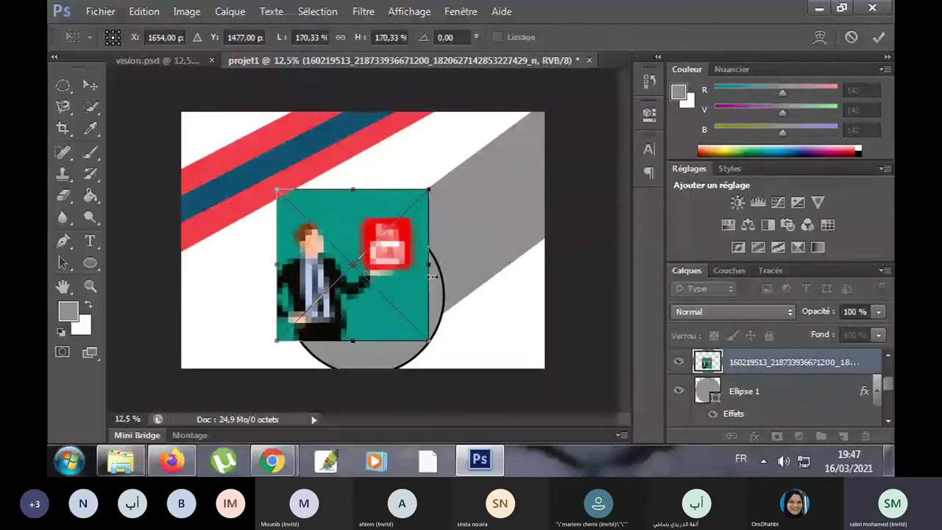
pyautogui.moveTo(406, 277); pyautogui.dragTo(420, 304)
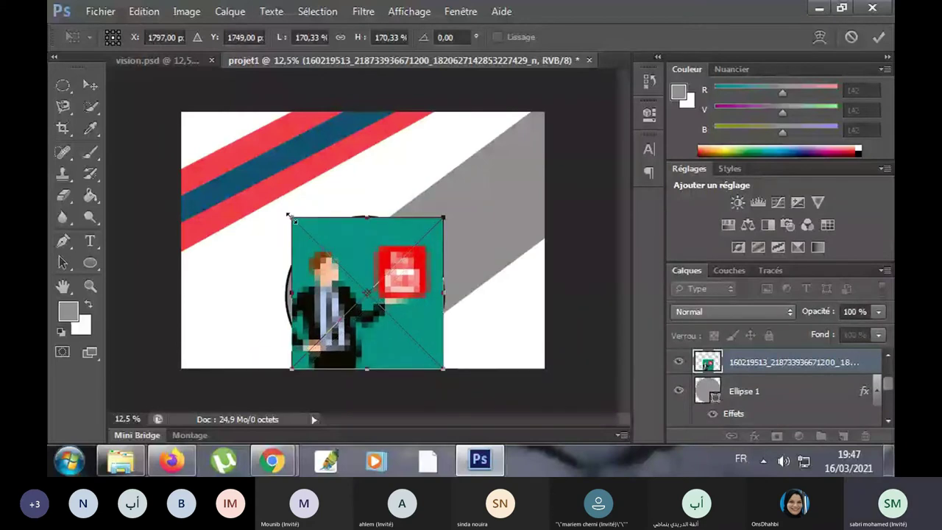
pyautogui.moveTo(290, 216); pyautogui.dragTo(282, 209)
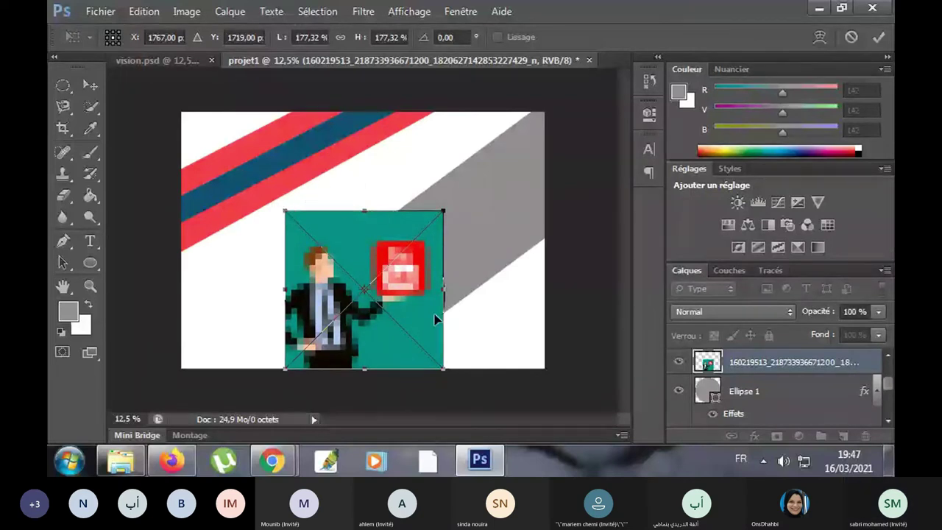
pyautogui.moveTo(434, 319); pyautogui.dragTo(435, 318)
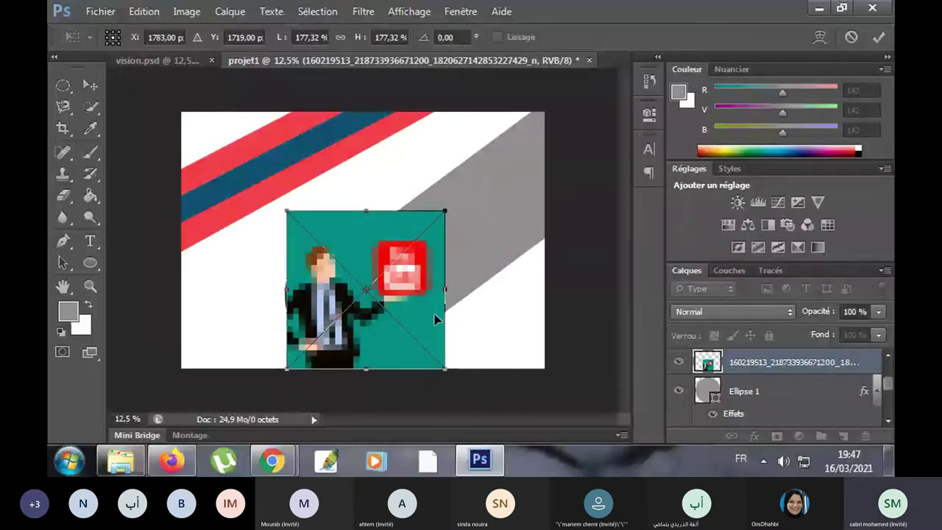
pyautogui.click(89, 85)
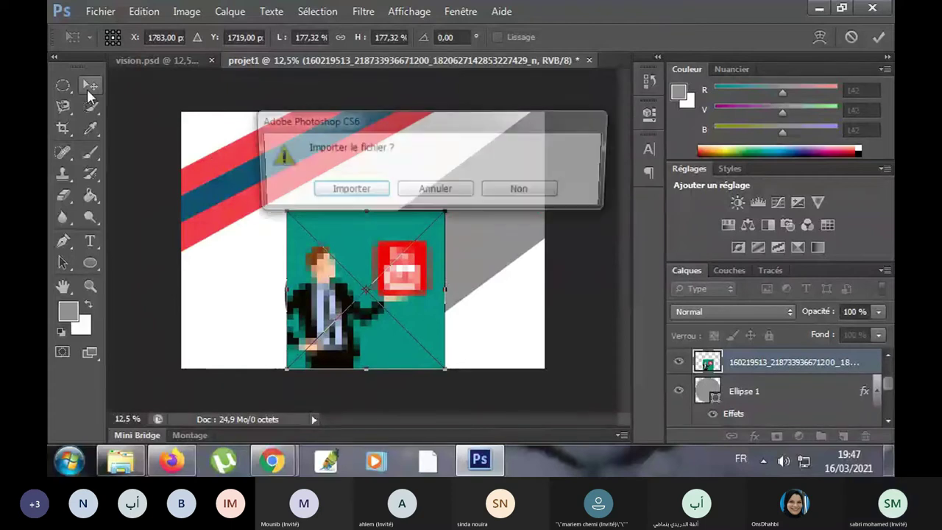
pyautogui.click(381, 205)
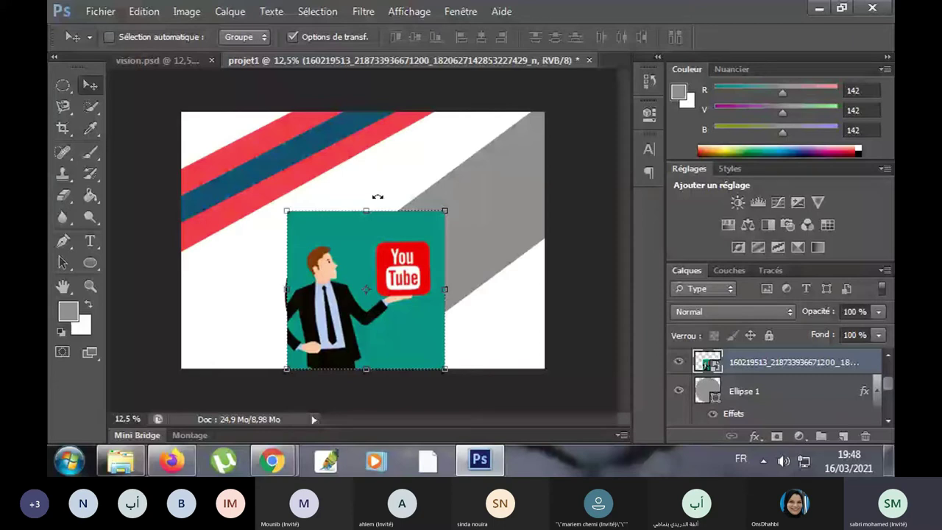
pyautogui.hotkey('shift', 'Left')
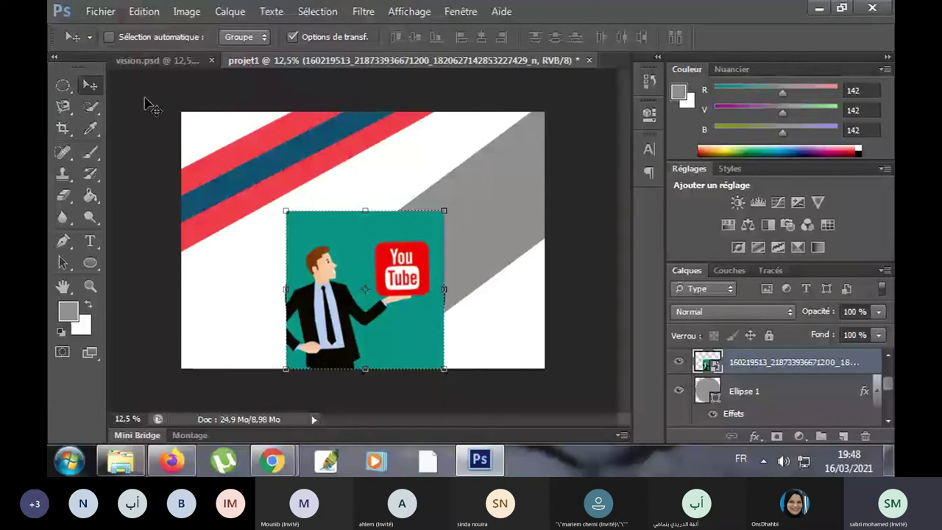
# - Clip the YouTube-man picture to Ellipse 1 with Ctrl+Alt+G, nudge it, then view vision.psd
pyautogui.click(292, 37)
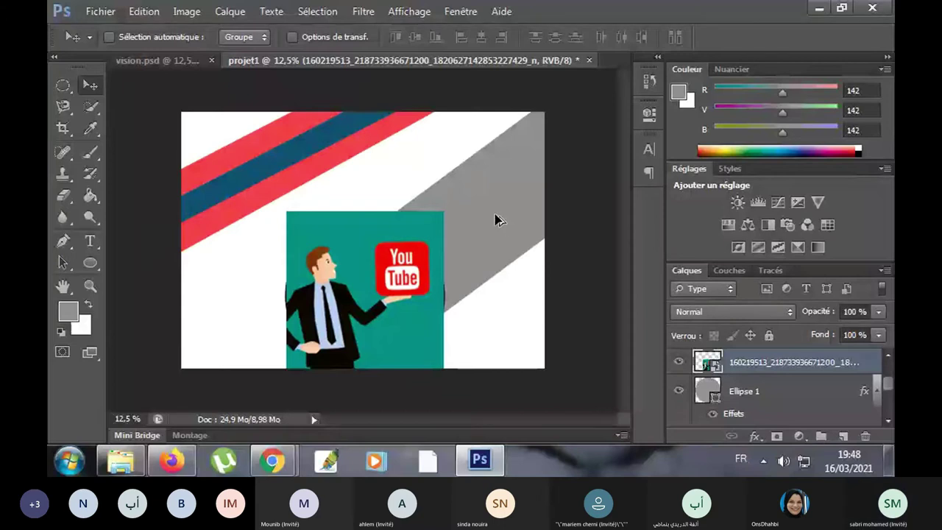
pyautogui.hotkey('ctrl', 'alt', 'g')
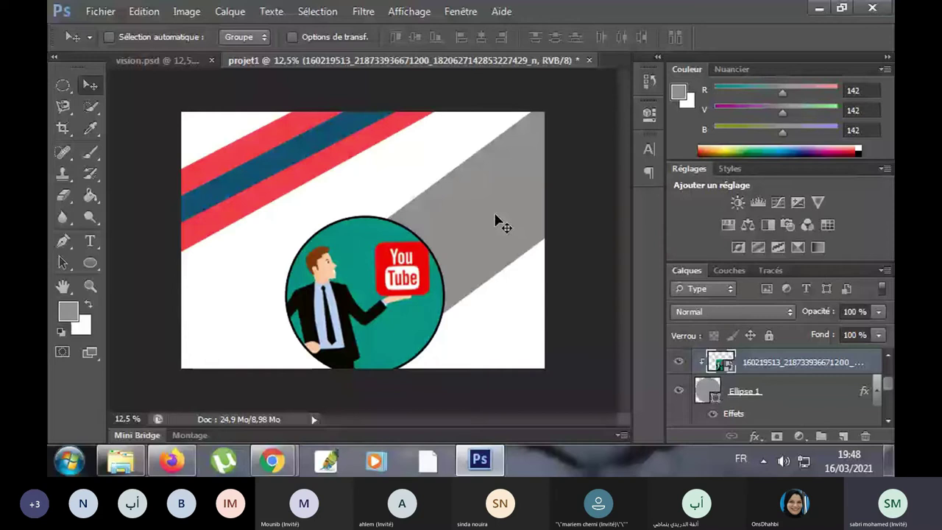
pyautogui.hotkey('shift', 'Left')
pyautogui.hotkey('shift', 'Down')
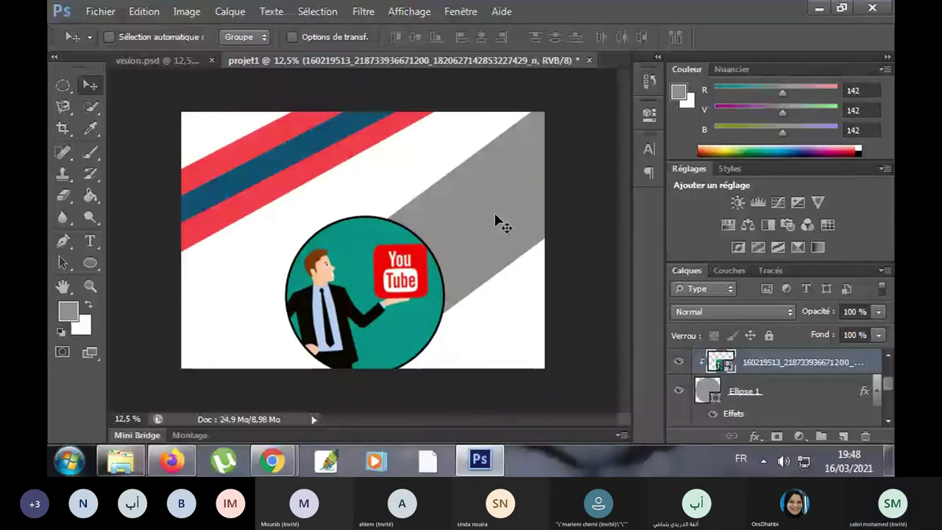
pyautogui.hotkey('shift', 'Left')
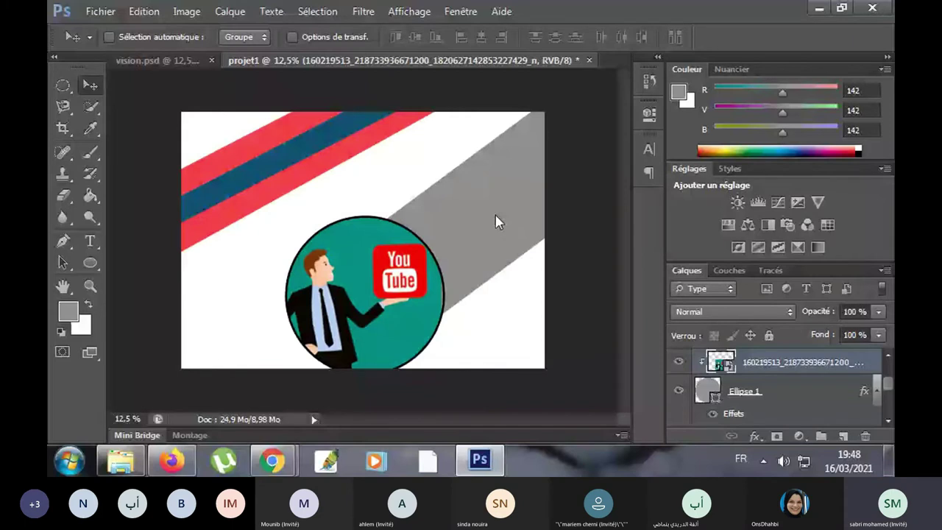
pyautogui.hotkey('ctrl', 'Tab')
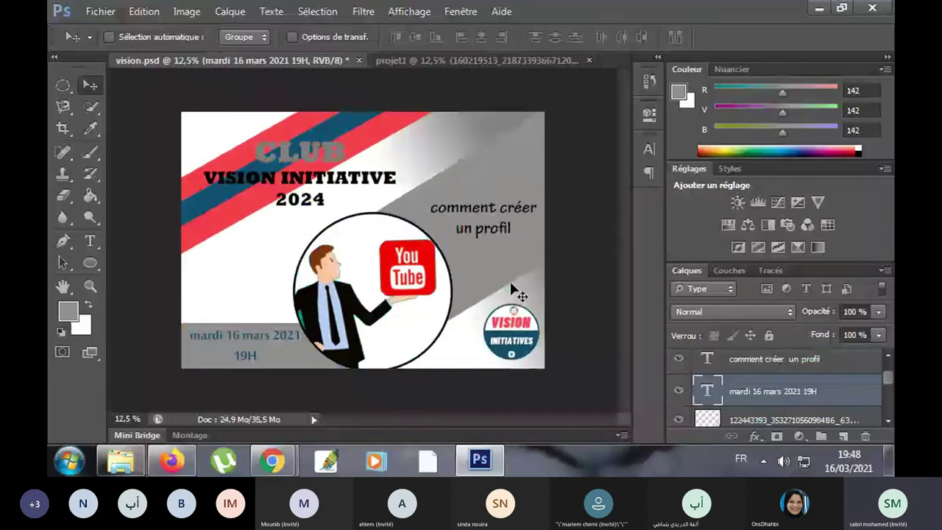
# - Back in projet1, try erasing the teal background with the Eraser, then undo the stroke
pyautogui.hotkey('ctrl', 'Tab')
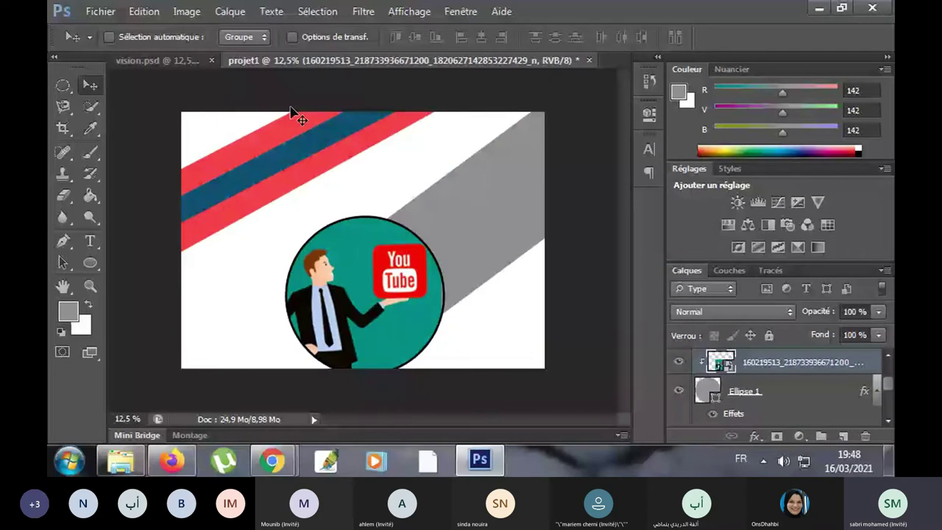
pyautogui.click(184, 61)
pyautogui.click(295, 61)
pyautogui.click(63, 198)
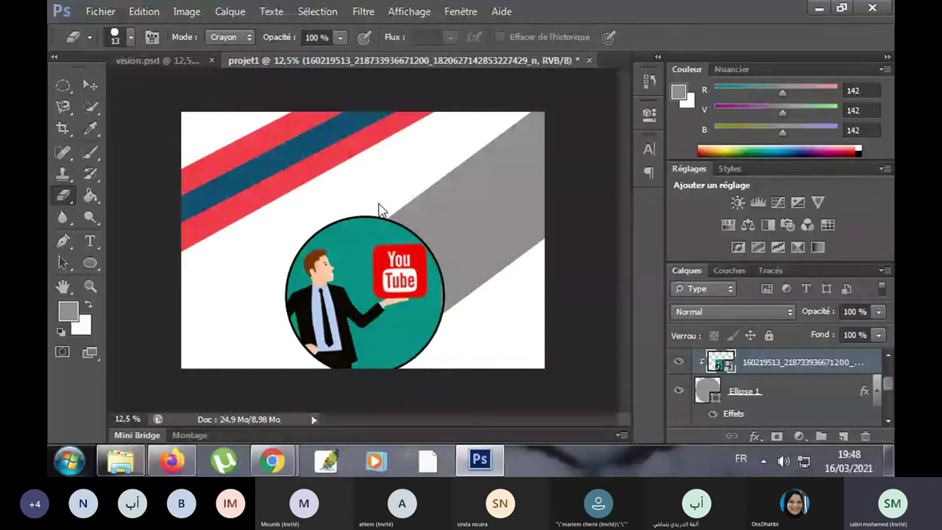
pyautogui.moveTo(355, 246); pyautogui.dragTo(359, 266)
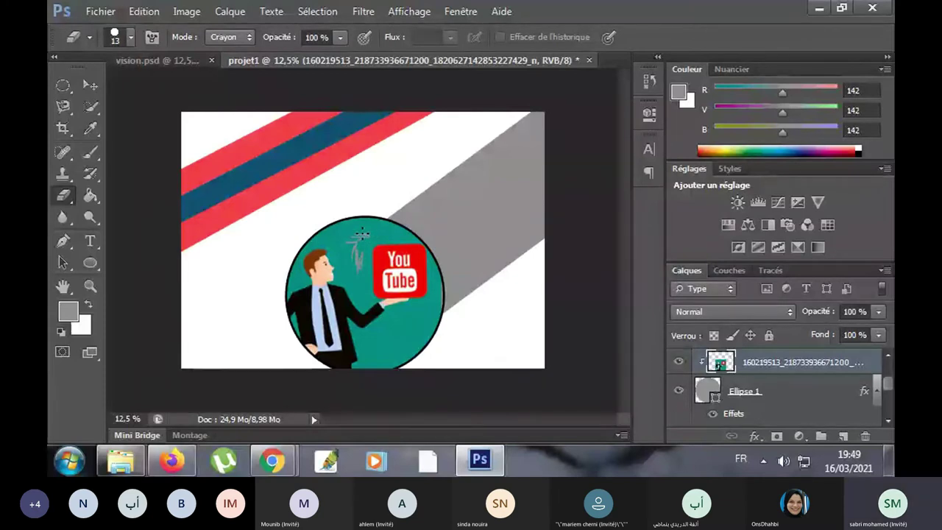
pyautogui.hotkey('ctrl', 'z')
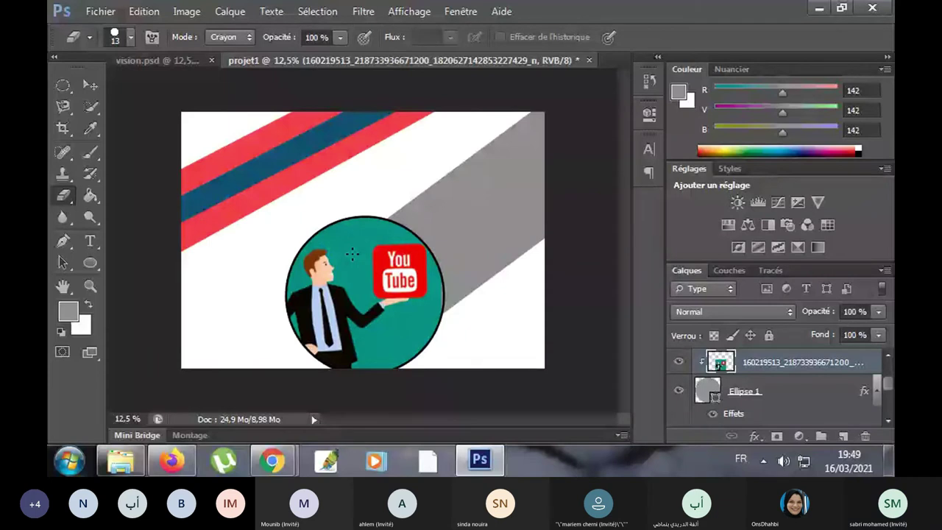
# - Remove the teal background around the man with the Magic Eraser
pyautogui.rightClick(65, 197)
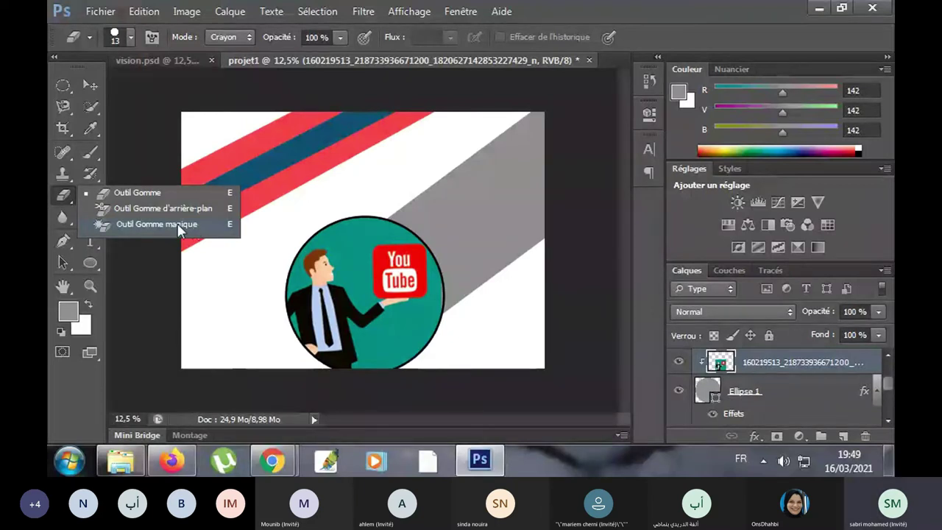
pyautogui.click(157, 224)
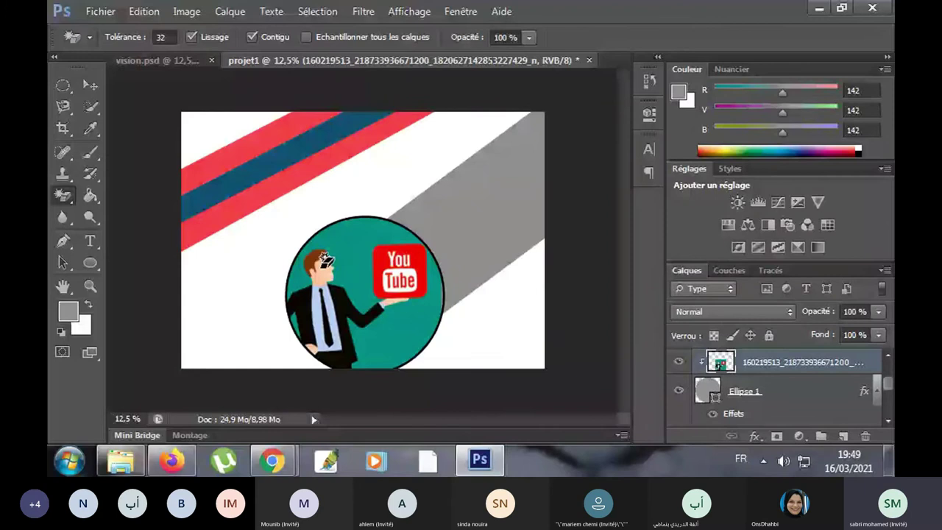
pyautogui.click(350, 255)
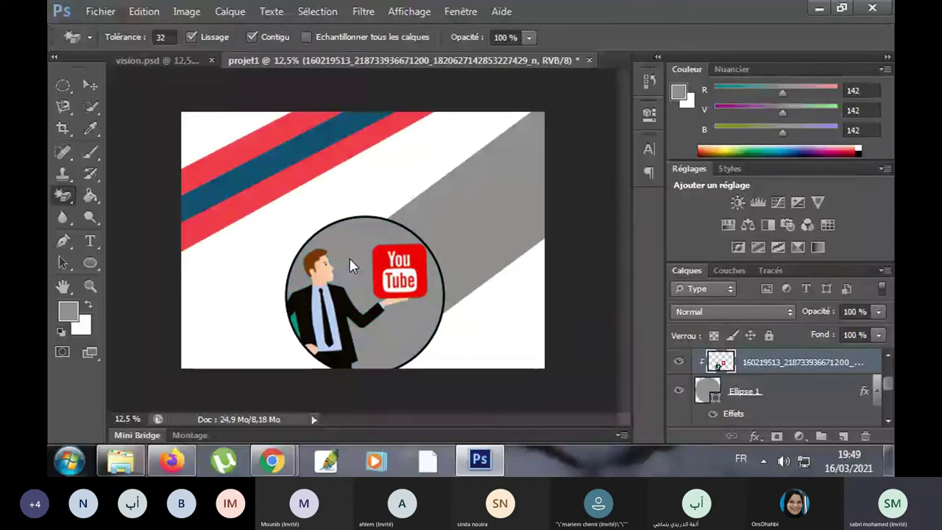
pyautogui.click(773, 391)
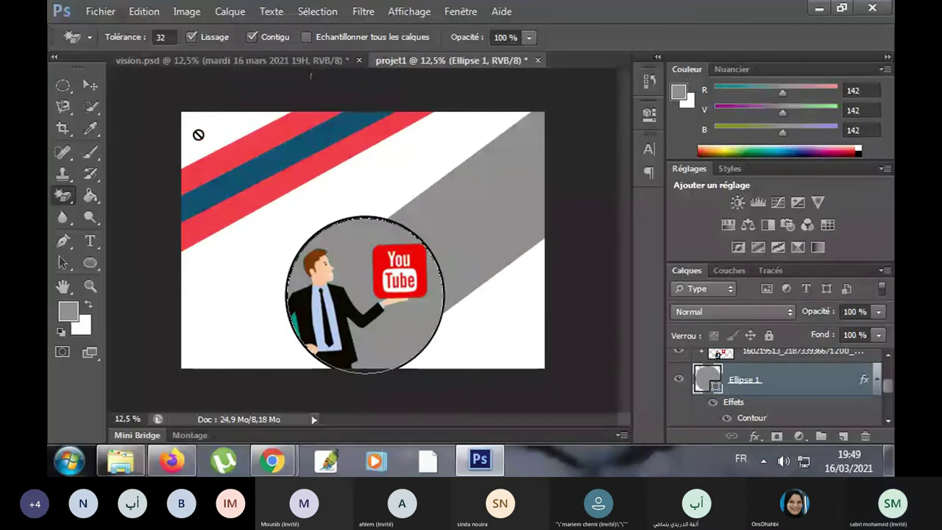
# - Set the Ellipse 1 circle's Fond colour to white, compare with vision.psd, and return to projet1
pyautogui.click(96, 259)
pyautogui.click(200, 38)
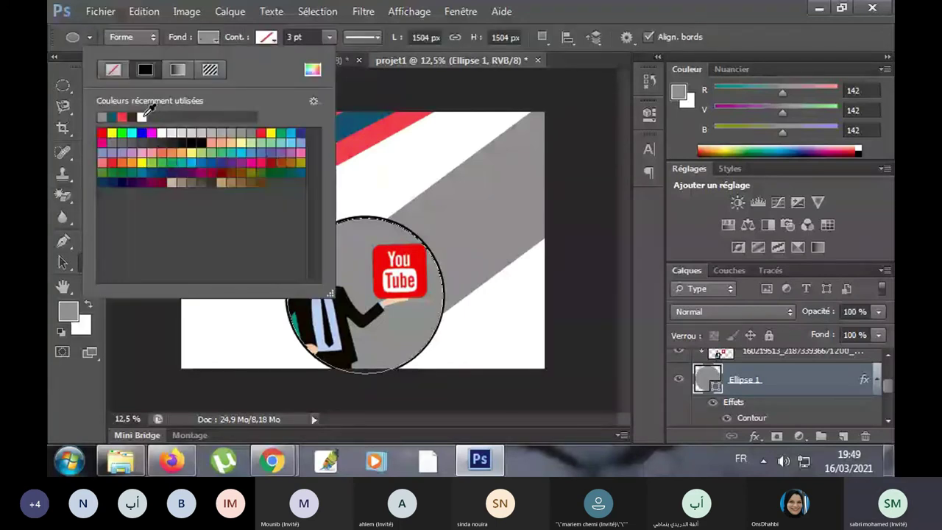
pyautogui.click(142, 116)
pyautogui.click(91, 86)
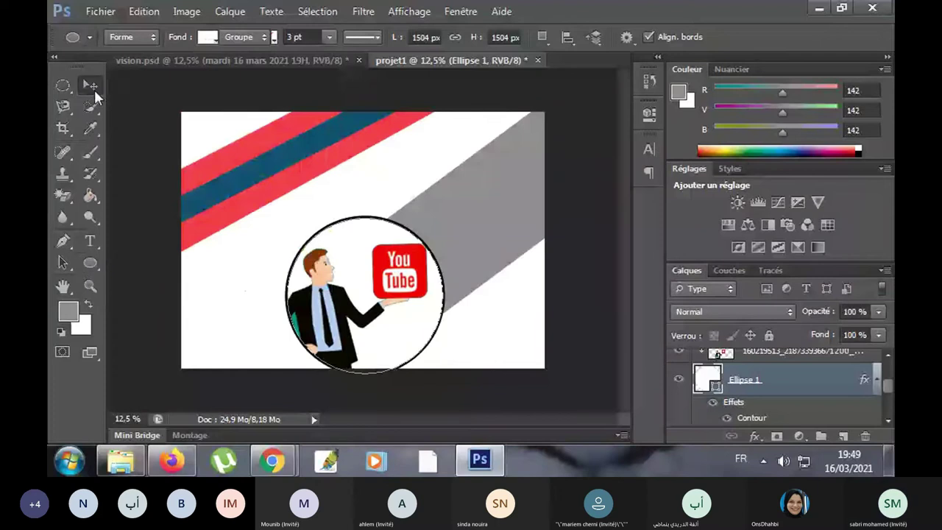
pyautogui.click(227, 56)
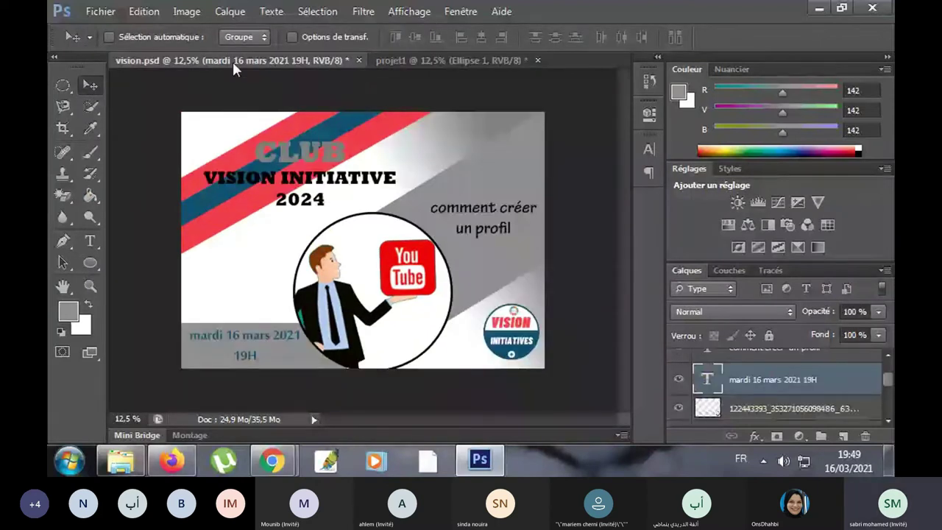
pyautogui.click(480, 61)
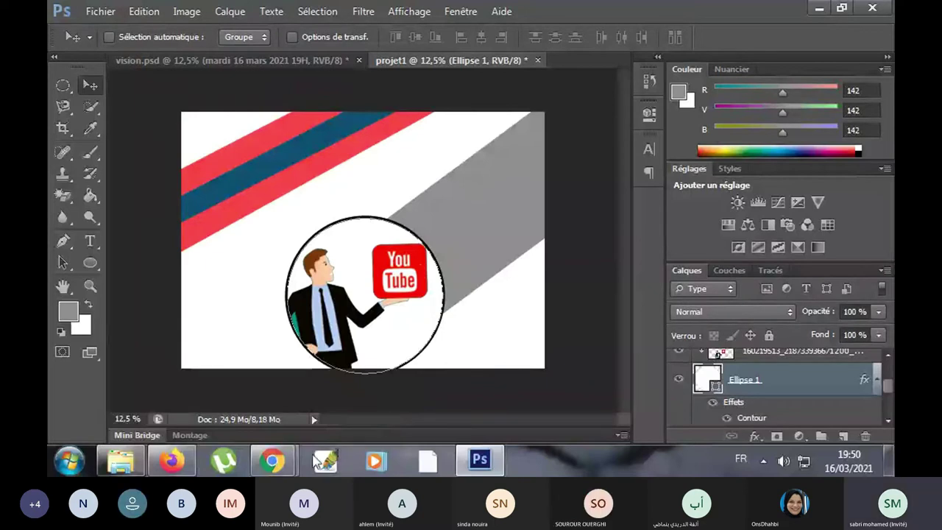
pyautogui.moveTo(271, 461)
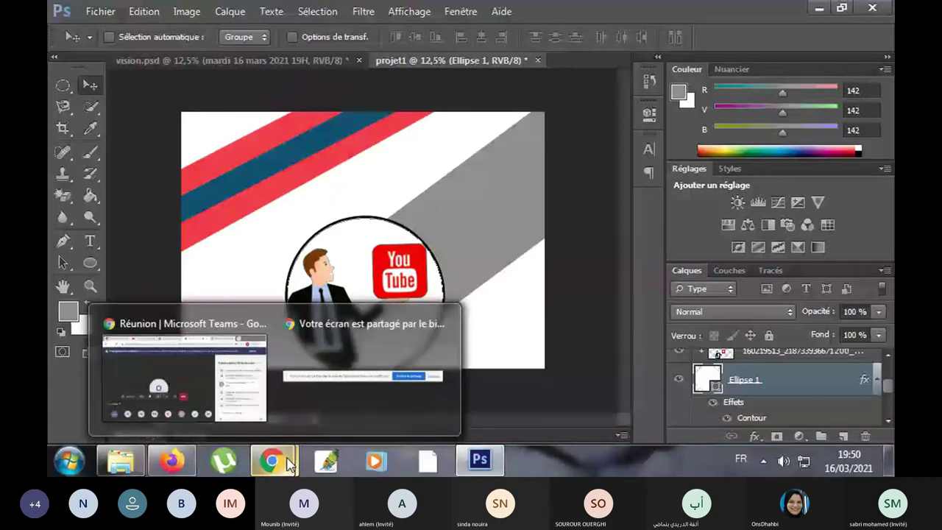
pyautogui.click(289, 465)
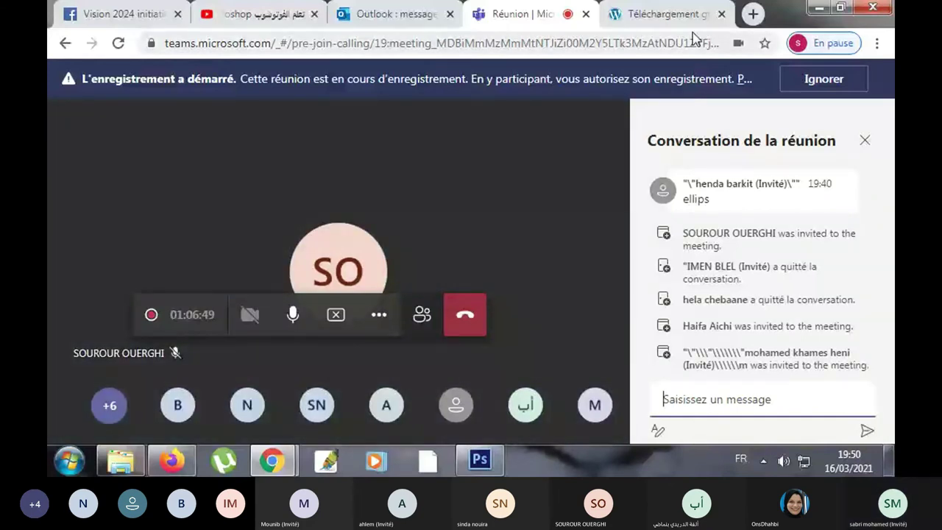
pyautogui.hotkey('alt', 'Tab')
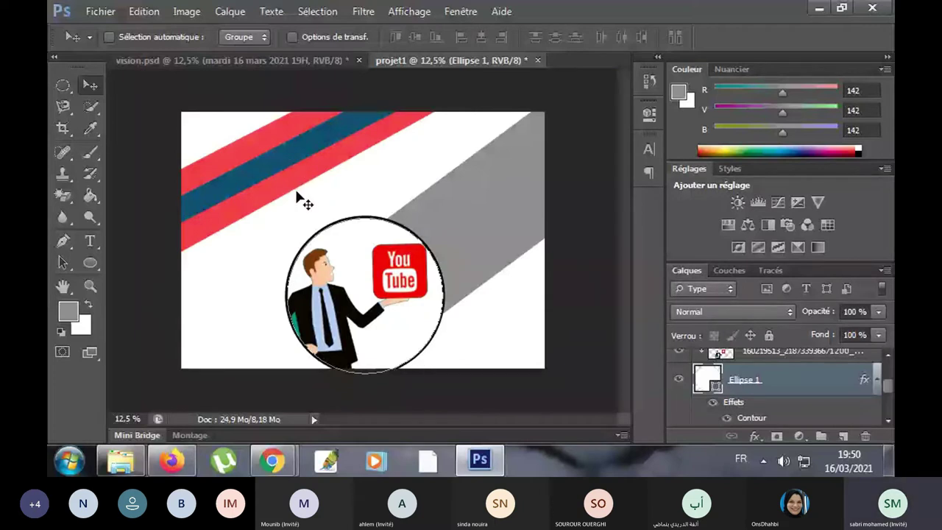
# - Draw a rectangle across the poster's lower left with the Rectangle tool
pyautogui.click(92, 259)
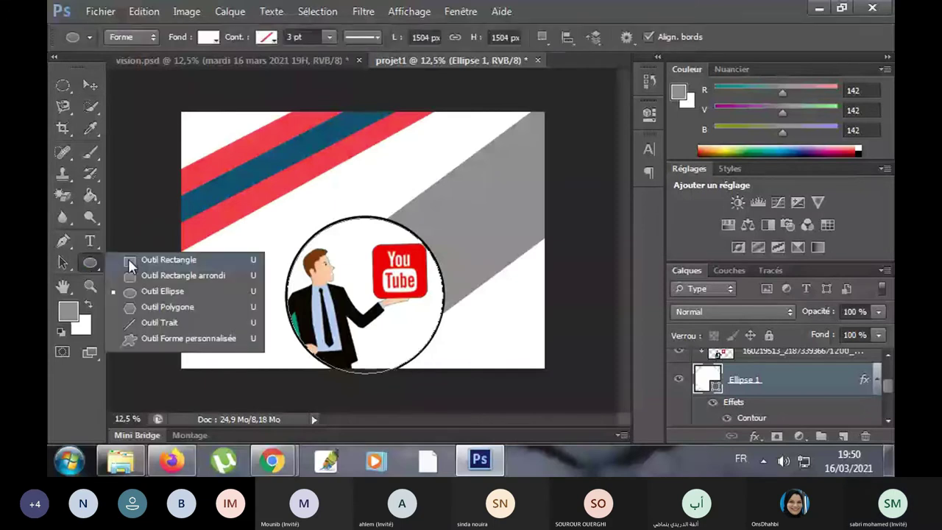
pyautogui.click(156, 261)
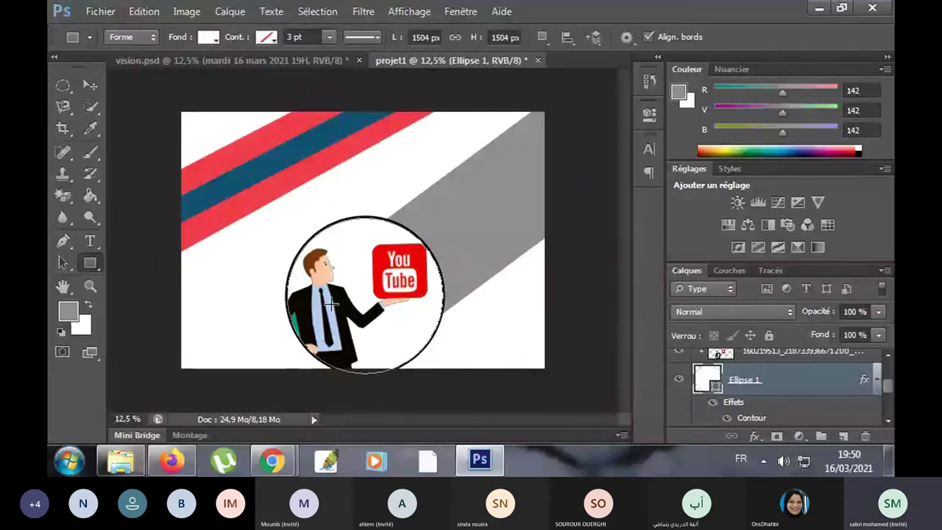
pyautogui.moveTo(327, 310)
pyautogui.mouseDown()
pyautogui.moveTo(258, 369)
pyautogui.moveTo(168, 369)
pyautogui.mouseUp()
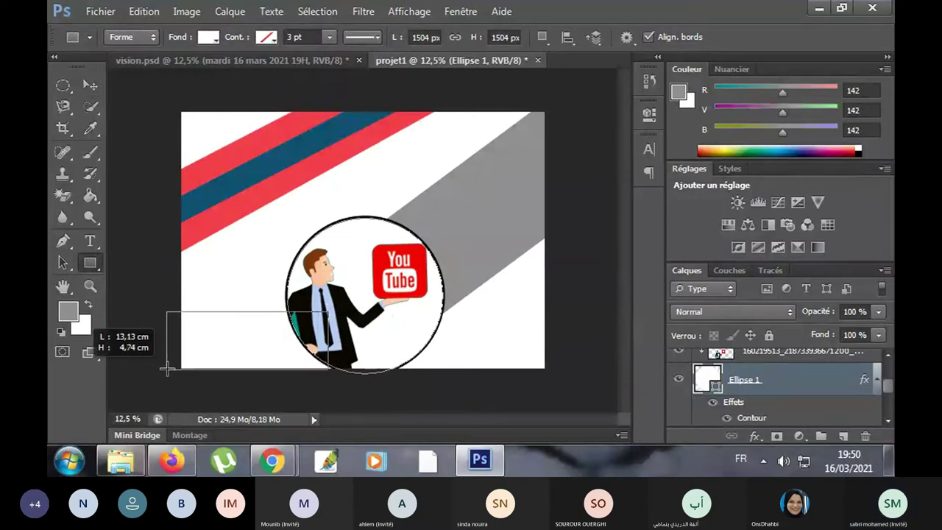
pyautogui.moveTo(167, 369); pyautogui.dragTo(181, 369)
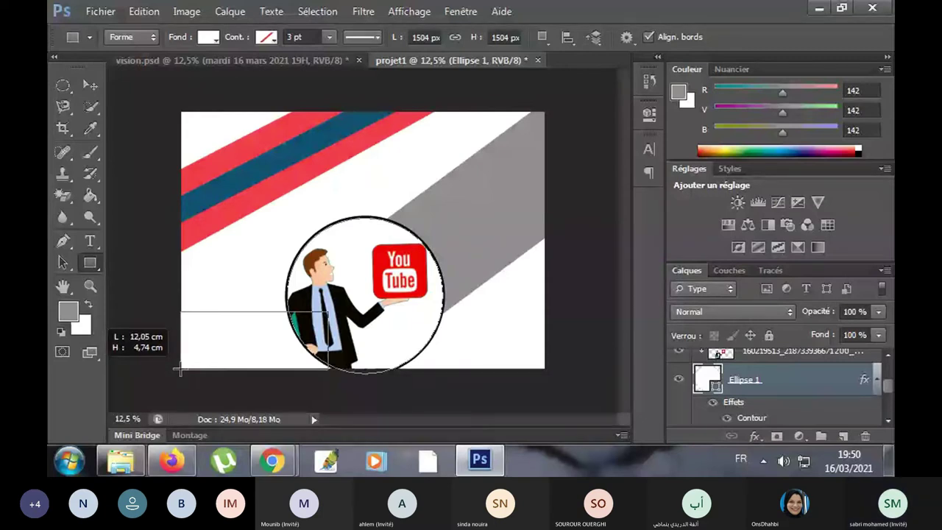
pyautogui.moveTo(180, 370); pyautogui.dragTo(180, 369)
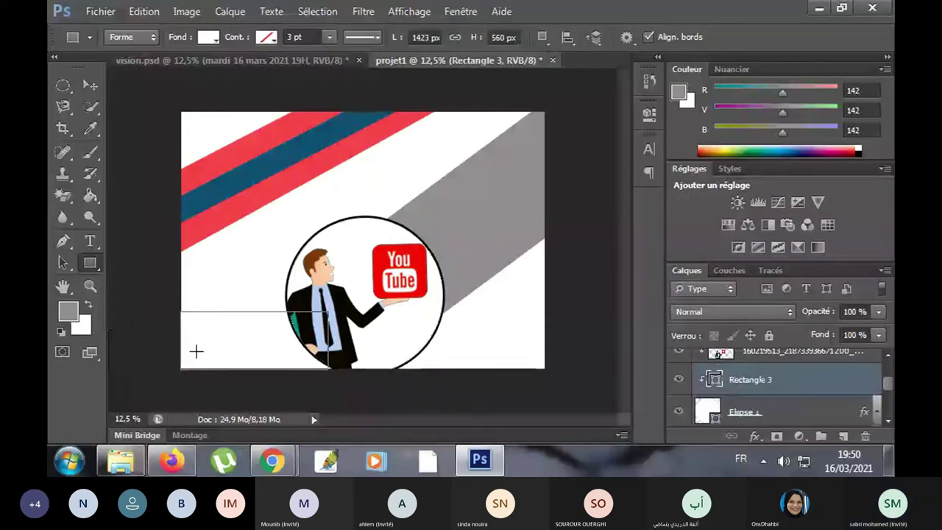
# - Change the Rectangle 3 fill from white to the recently used grey (RGB 142)
pyautogui.click(209, 38)
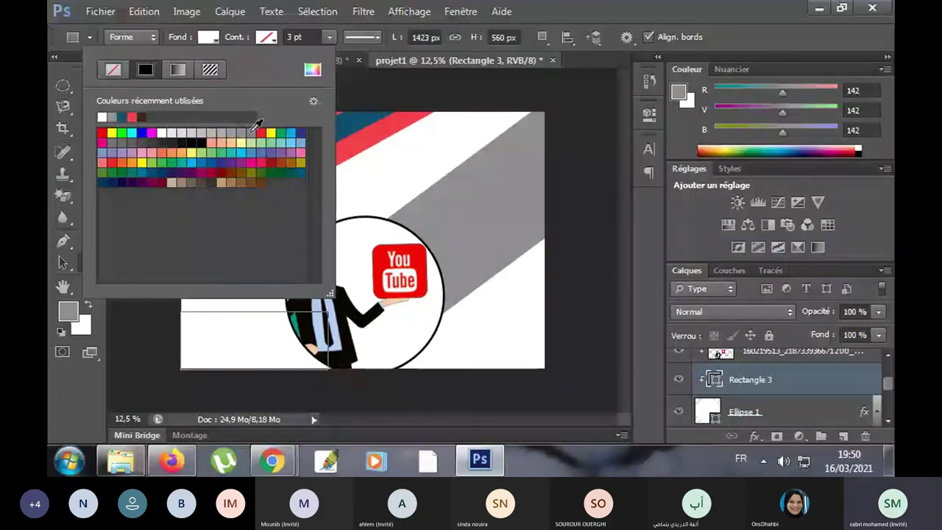
pyautogui.click(115, 117)
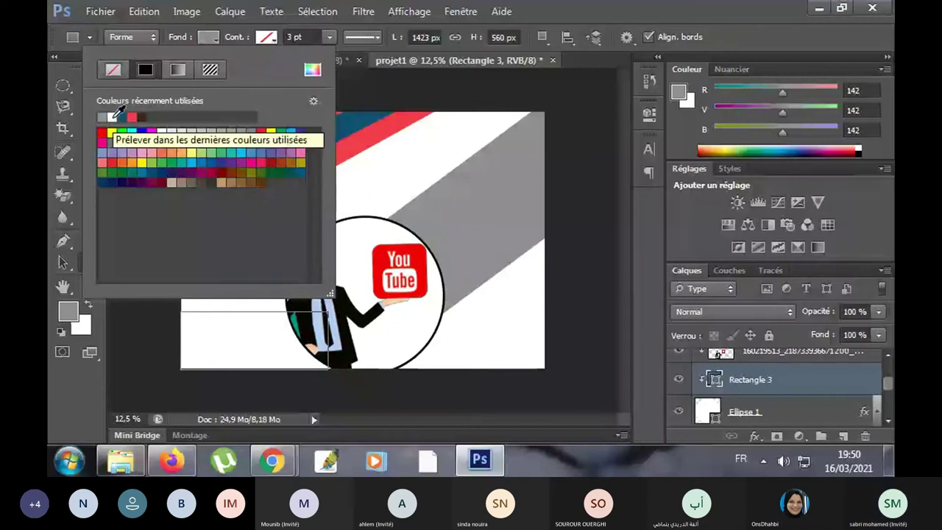
pyautogui.click(630, 320)
pyautogui.click(90, 86)
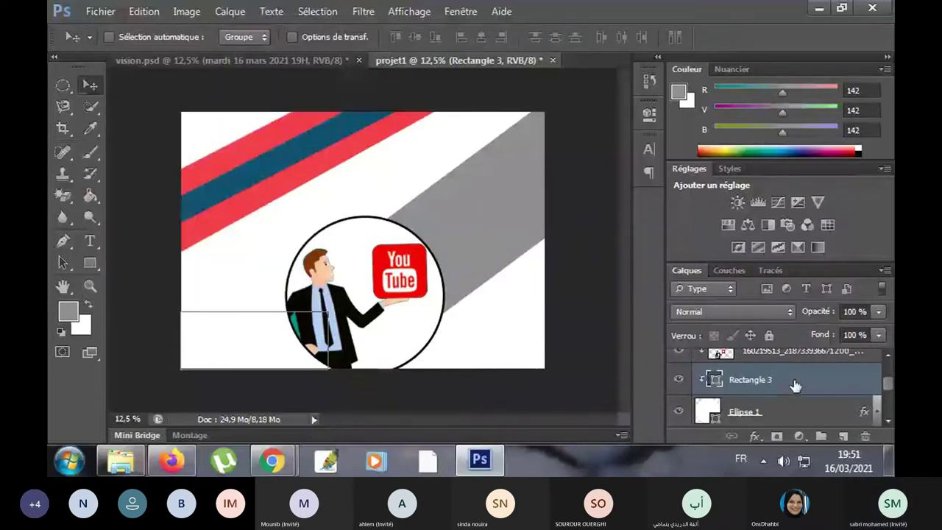
# - Move the Rectangle 3 layer beneath Ellipse 1 in the Layers panel
pyautogui.moveTo(796, 382); pyautogui.dragTo(789, 418)
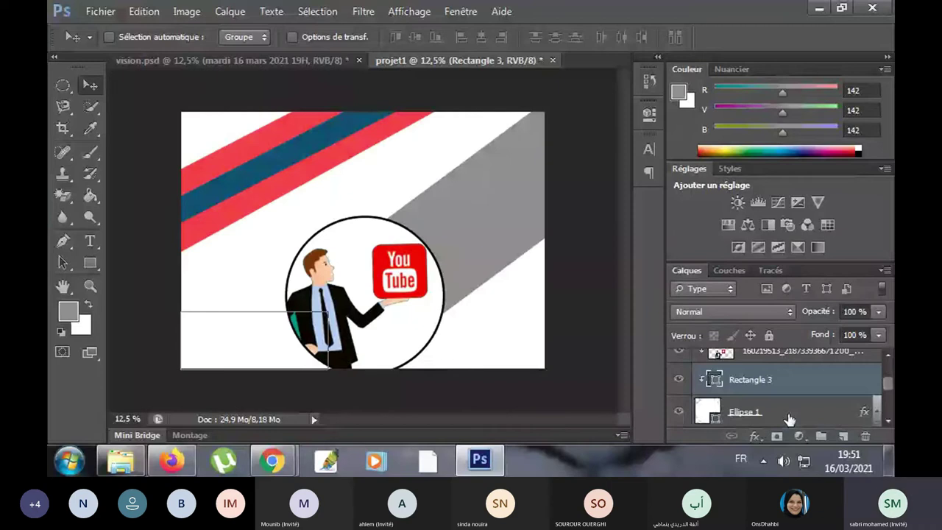
pyautogui.moveTo(785, 416); pyautogui.dragTo(781, 423)
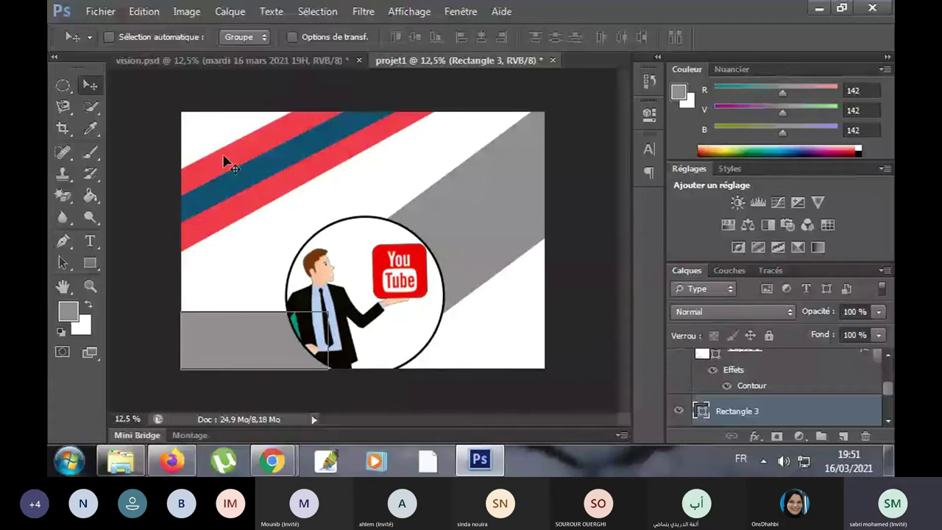
pyautogui.click(796, 352)
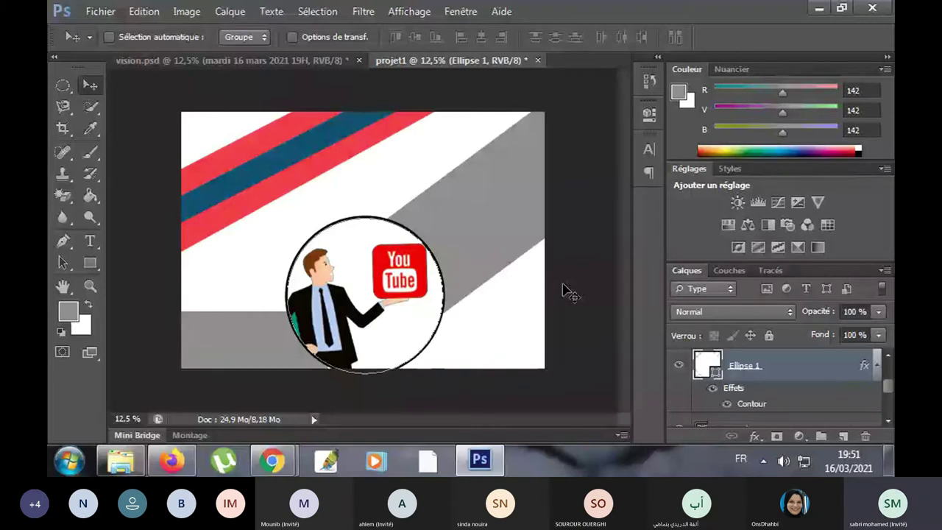
pyautogui.scroll(-1, 769, 409)
pyautogui.click(769, 399)
# - Widen the grey band so it runs under the circle's edge, and apply the transform
pyautogui.click(293, 37)
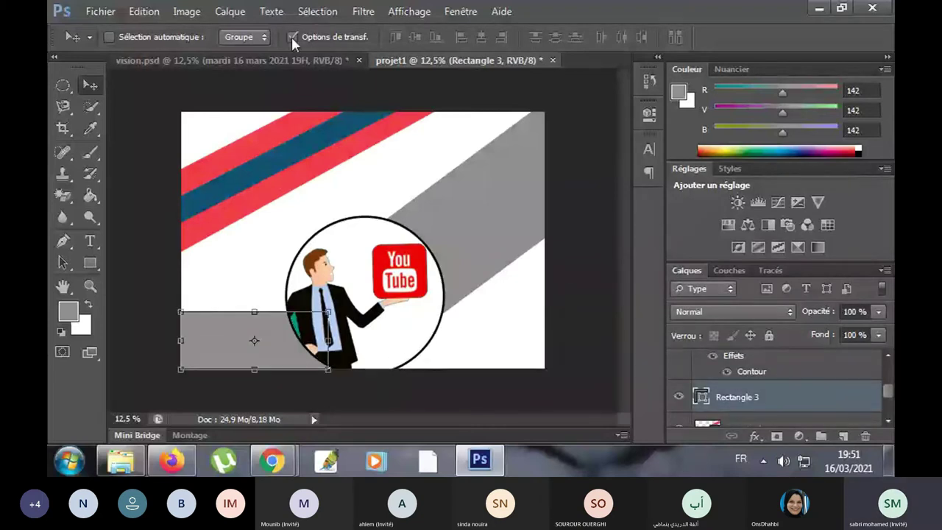
pyautogui.moveTo(327, 340); pyautogui.dragTo(343, 340)
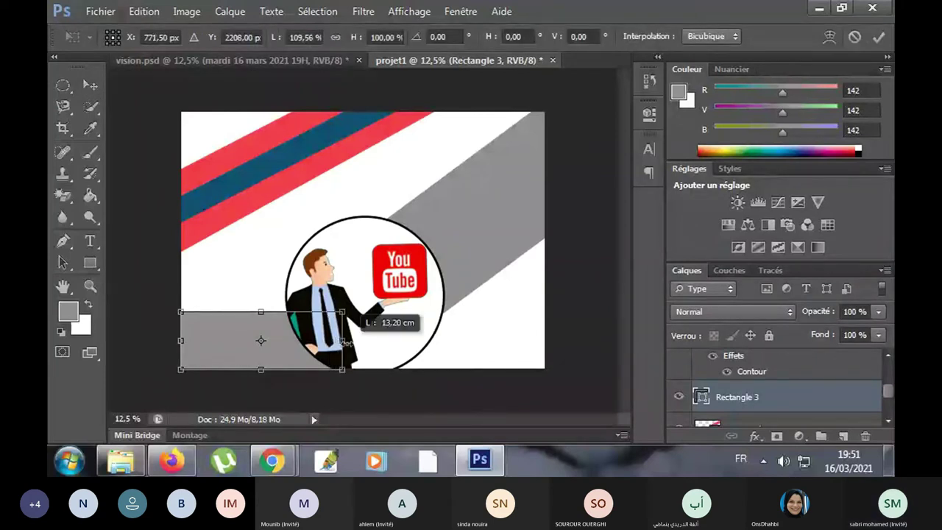
pyautogui.press('v')
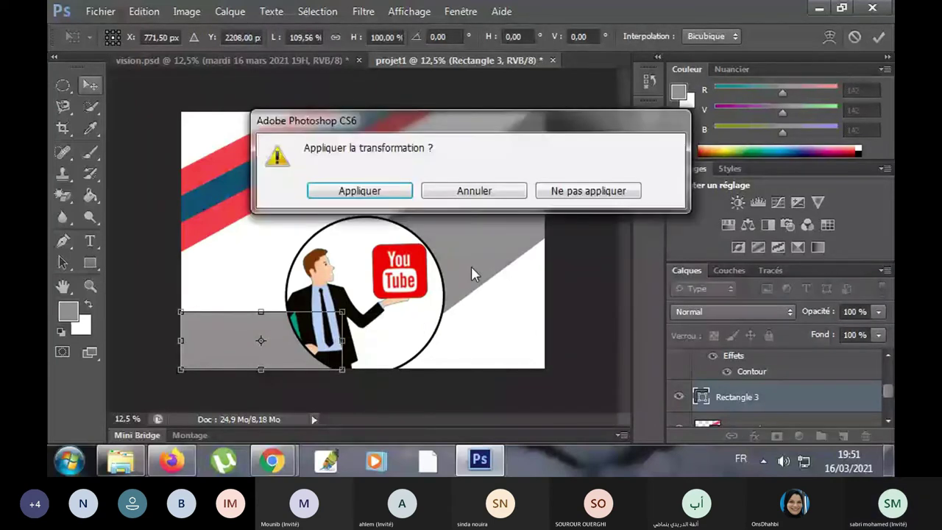
pyautogui.click(388, 196)
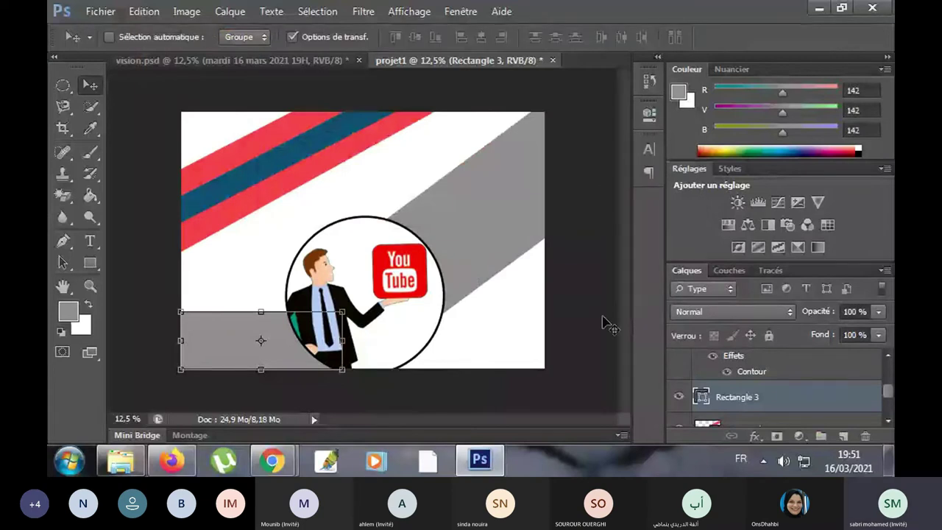
pyautogui.click(292, 37)
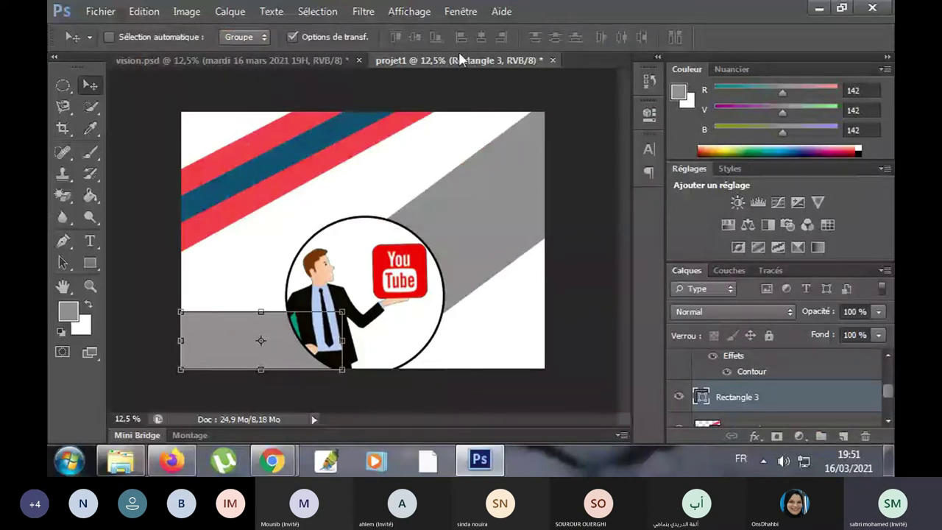
pyautogui.click(782, 424)
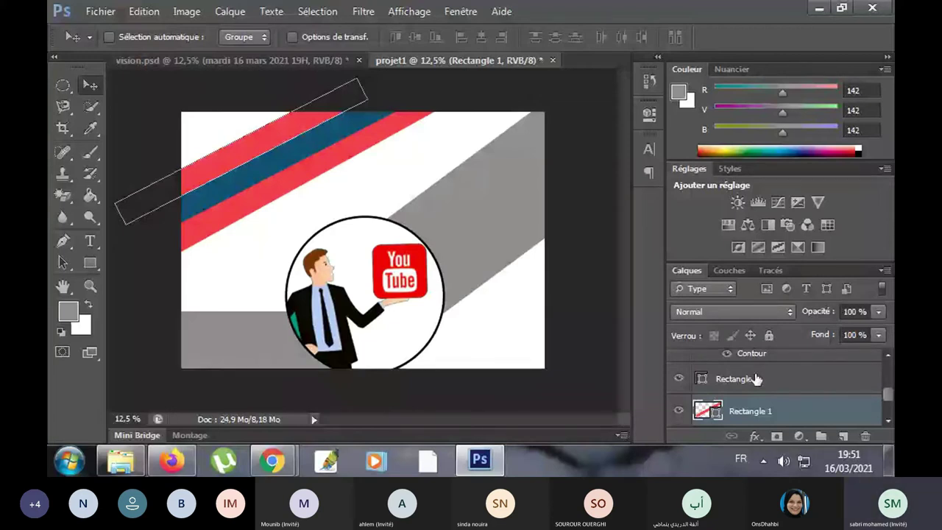
# - Select the Rectangle 2 diagonal band layer and drag it up the Layers stack
pyautogui.scroll(3, 757, 379)
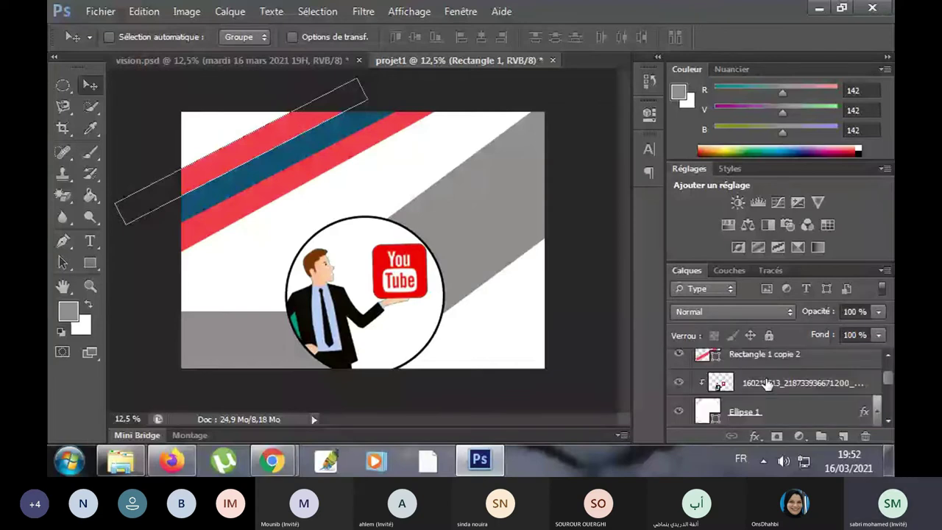
pyautogui.scroll(1, 768, 384)
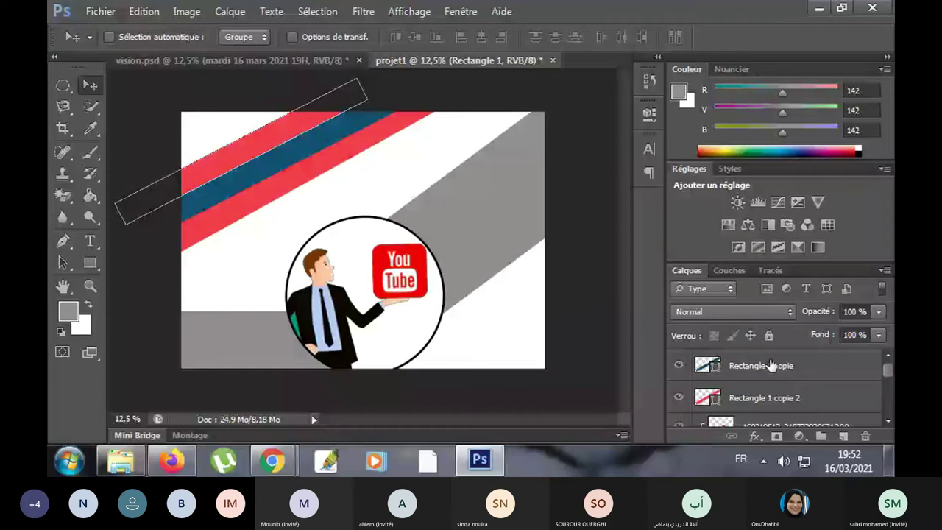
pyautogui.scroll(-3, 770, 365)
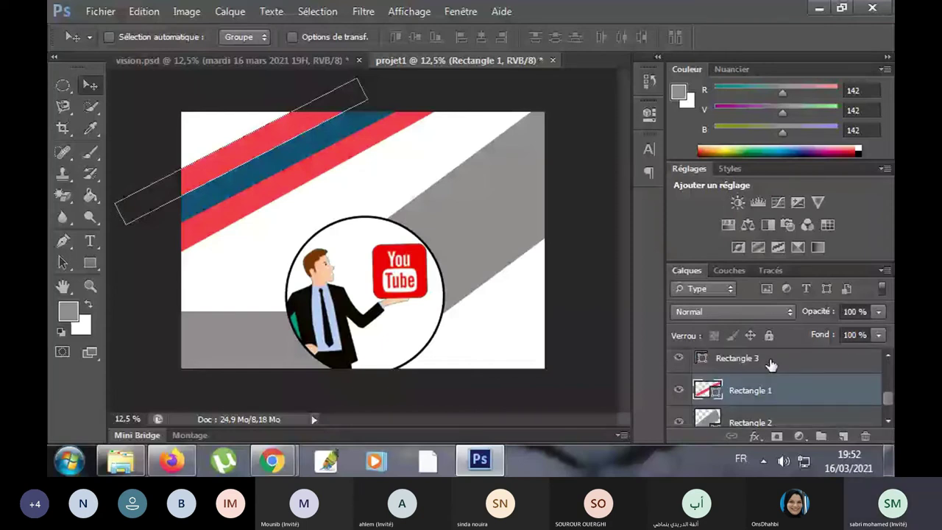
pyautogui.scroll(-1, 770, 365)
pyautogui.click(782, 398)
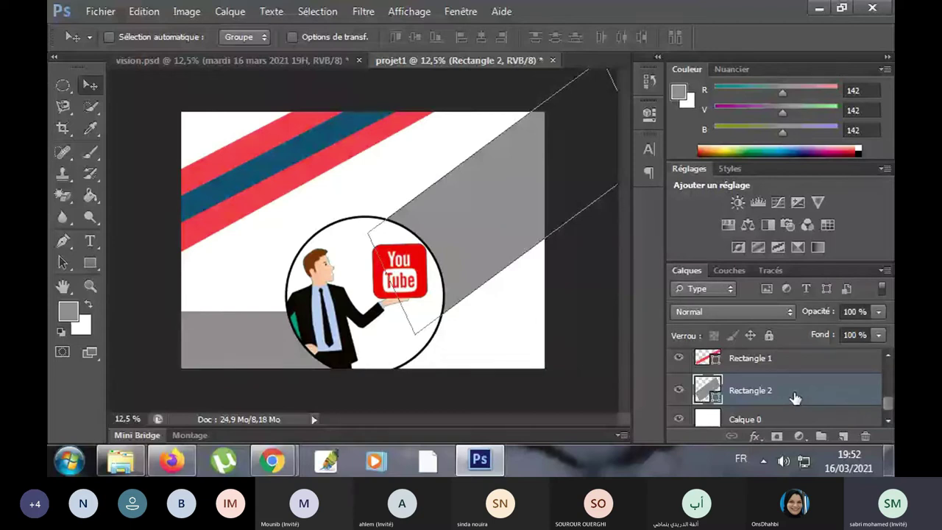
pyautogui.moveTo(795, 397); pyautogui.dragTo(781, 340)
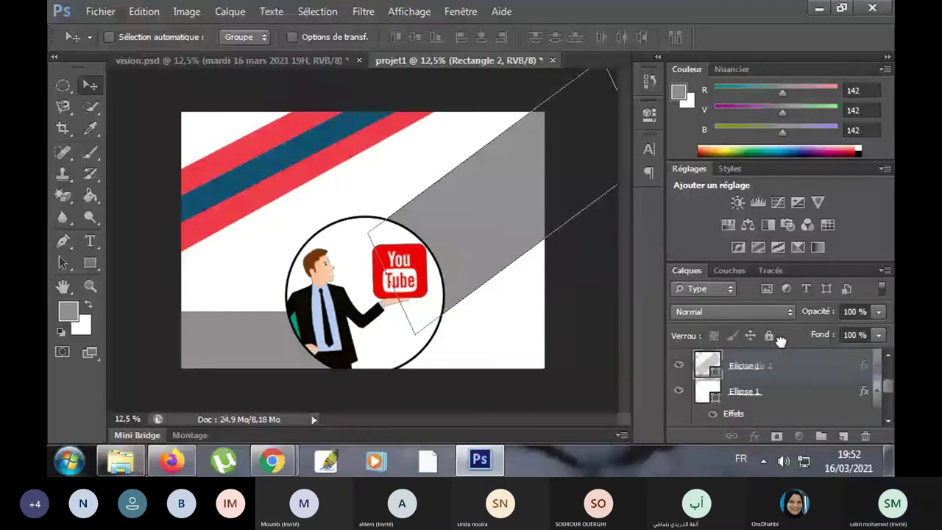
pyautogui.moveTo(781, 340); pyautogui.dragTo(795, 398)
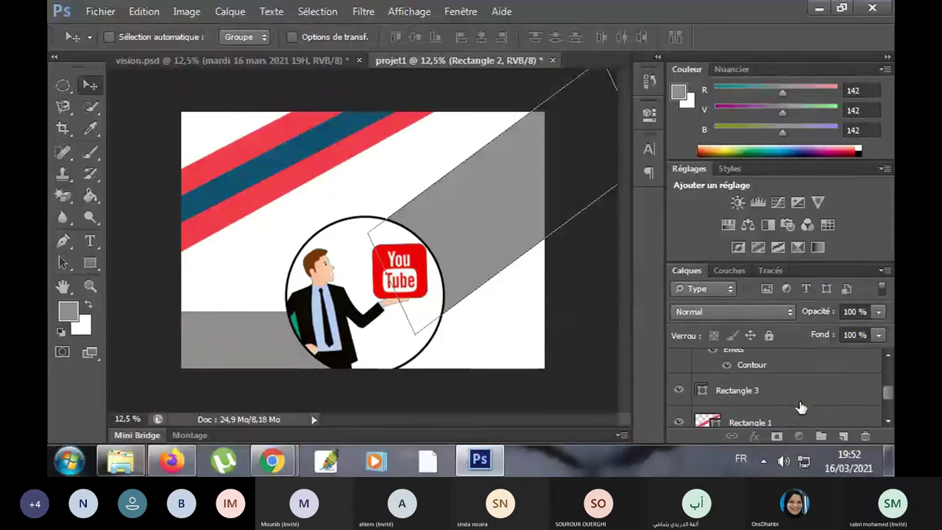
pyautogui.moveTo(795, 398); pyautogui.dragTo(801, 407)
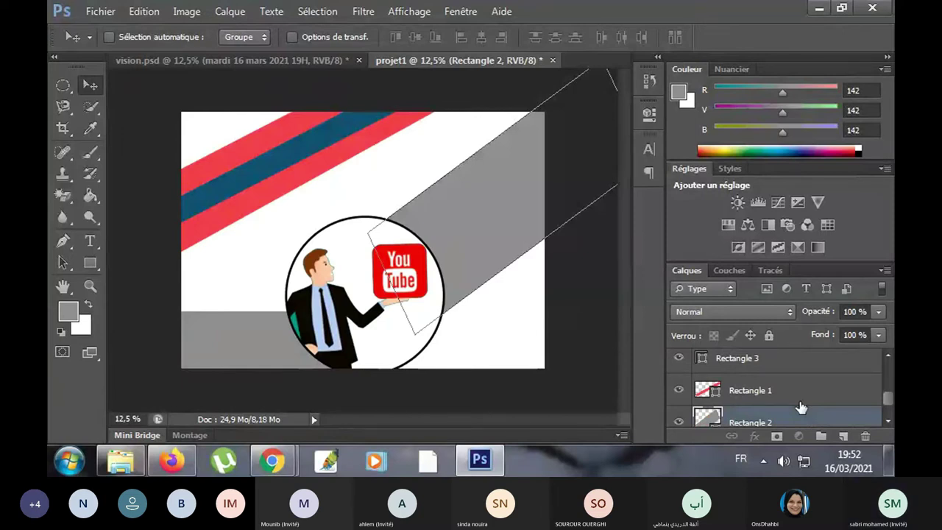
# - Drop Rectangle 2 below Rectangle 1 copie 2, just under the Ellipse layers and above Rectangle 3
pyautogui.scroll(5, 799, 391)
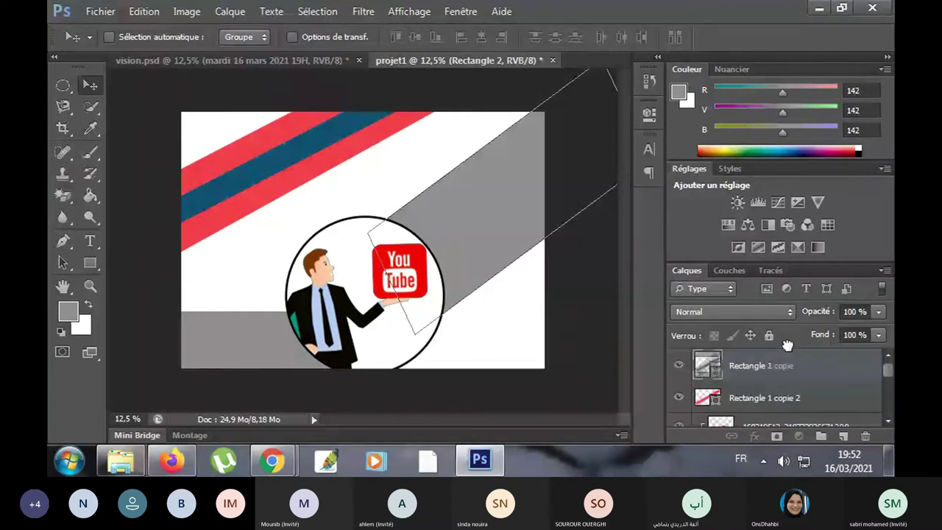
pyautogui.moveTo(787, 346); pyautogui.dragTo(790, 357)
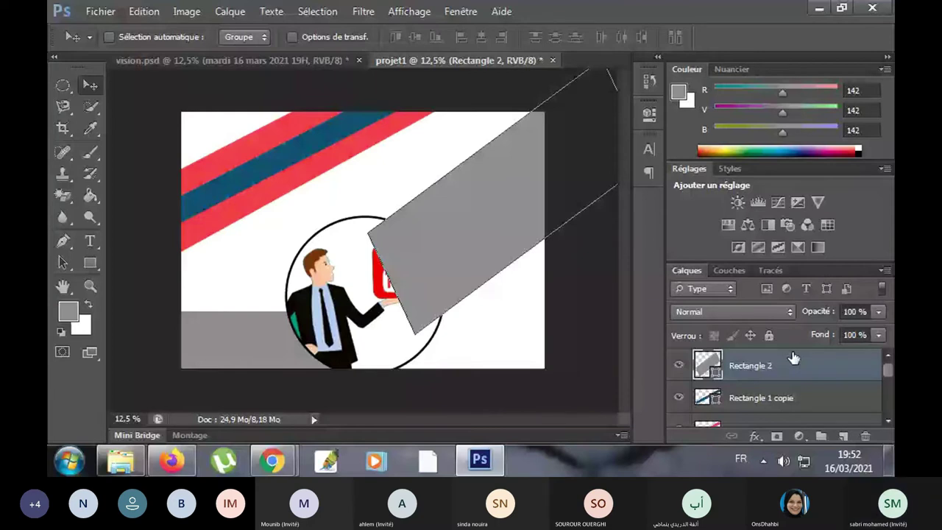
pyautogui.moveTo(793, 360); pyautogui.dragTo(789, 404)
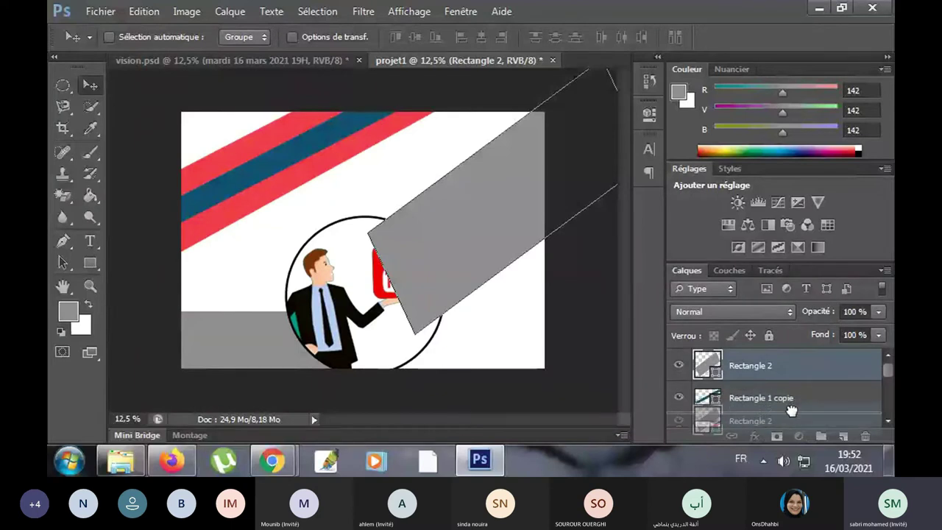
pyautogui.moveTo(790, 404); pyautogui.dragTo(787, 409)
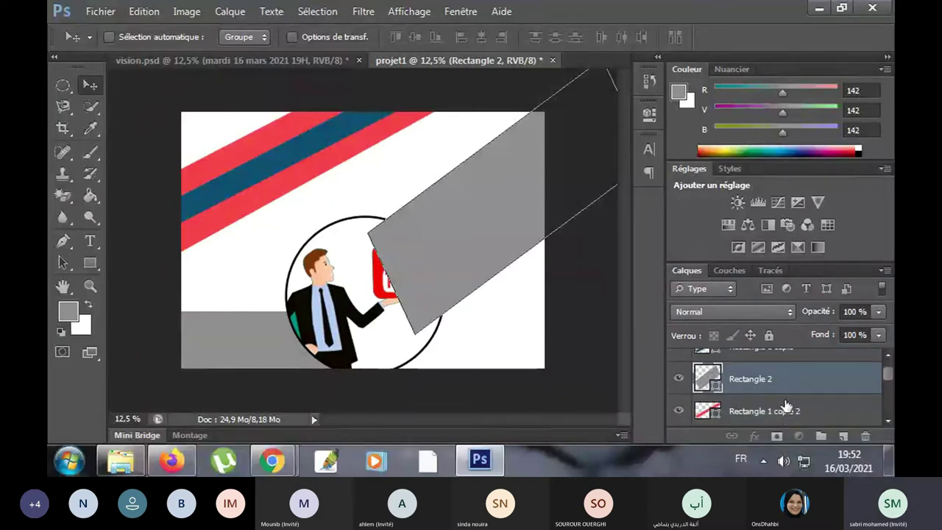
pyautogui.moveTo(786, 381); pyautogui.dragTo(785, 403)
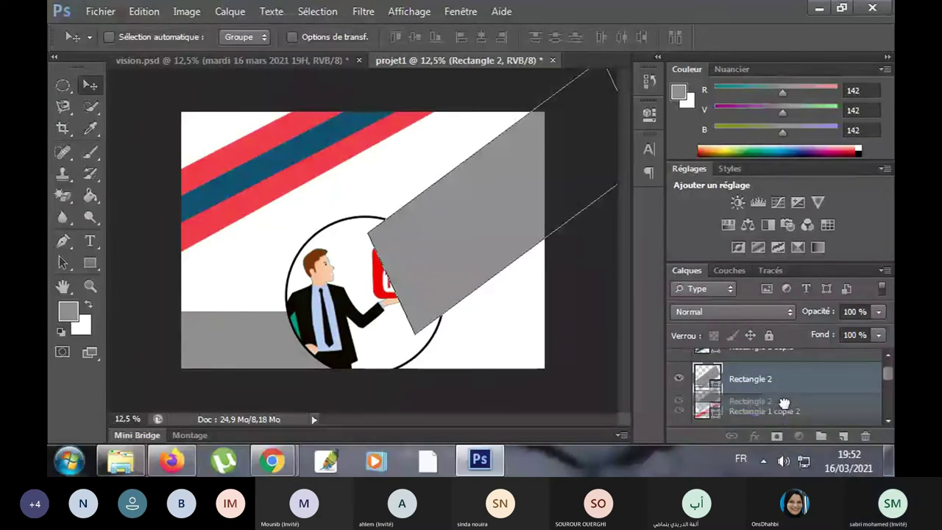
pyautogui.moveTo(785, 404); pyautogui.dragTo(787, 424)
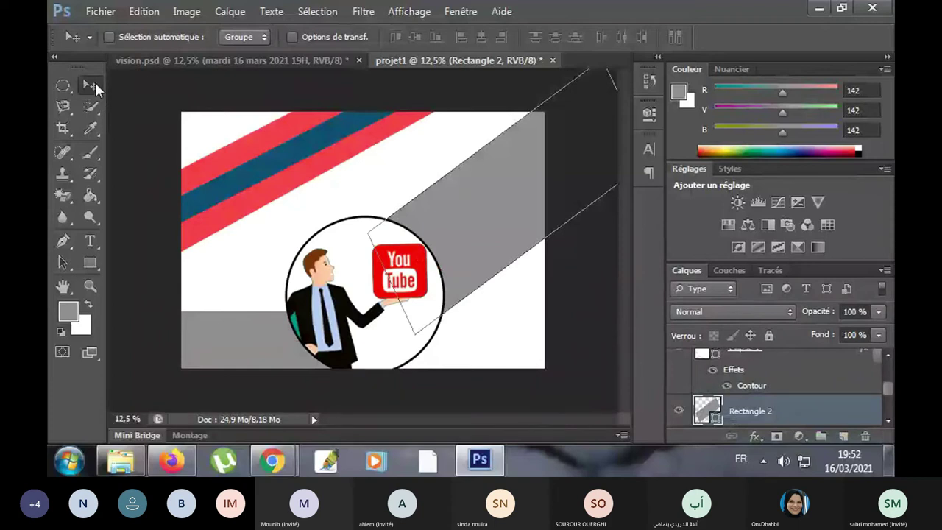
pyautogui.click(889, 421)
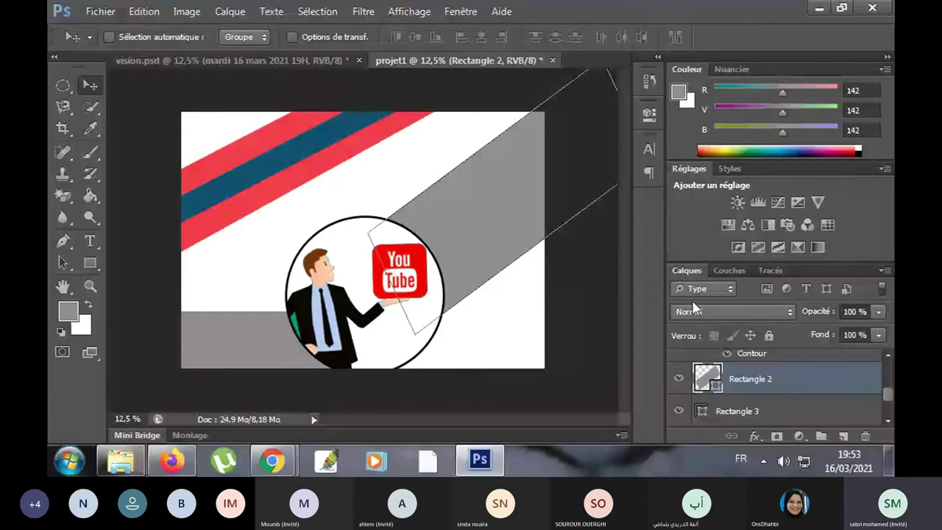
# - Hide the 160219513 YouTube-man image layer so the white circle appears plain
pyautogui.scroll(3, 747, 361)
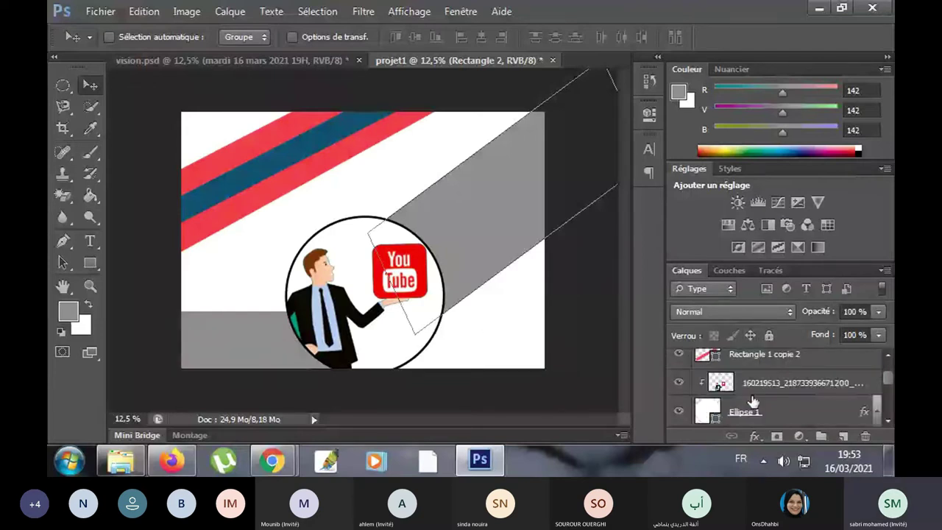
pyautogui.click(678, 384)
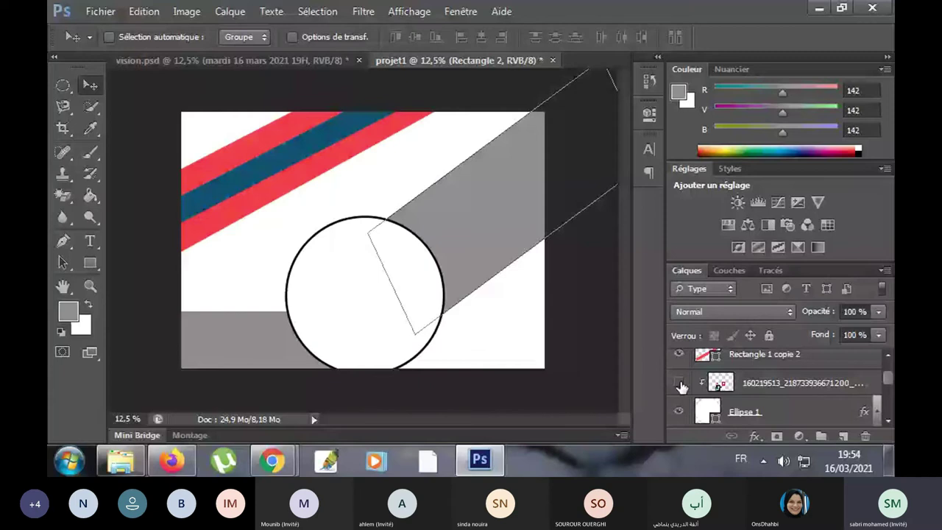
# - Show the YouTube-man image again and toggle the red and blue stripe layers to check them
pyautogui.click(679, 383)
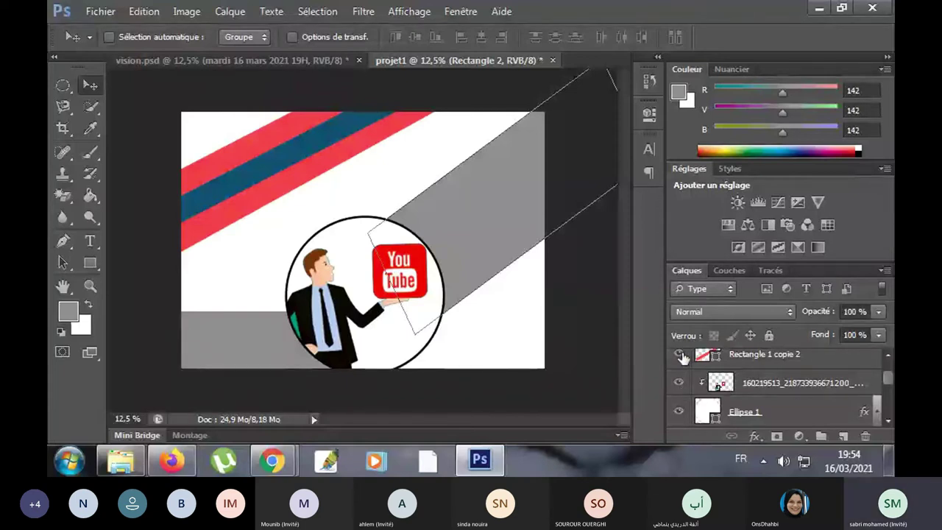
pyautogui.click(680, 354)
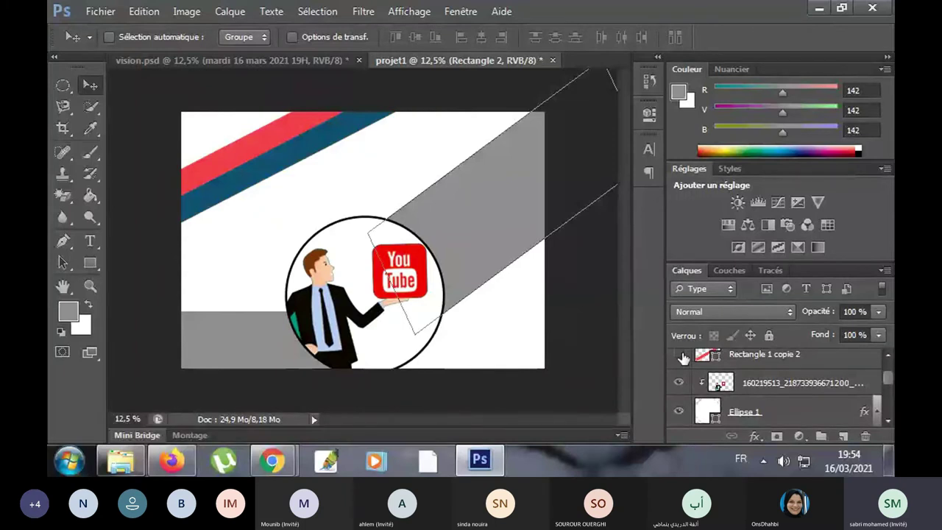
pyautogui.click(680, 355)
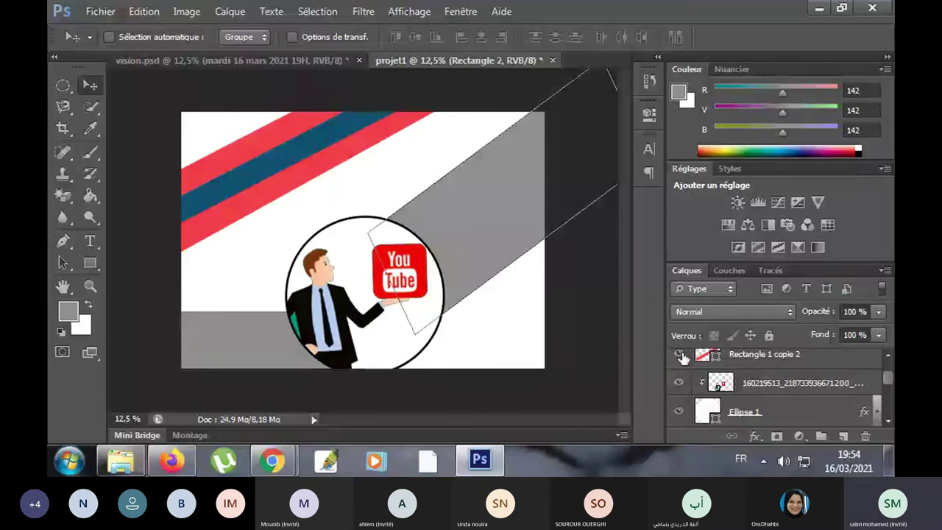
pyautogui.scroll(1, 782, 381)
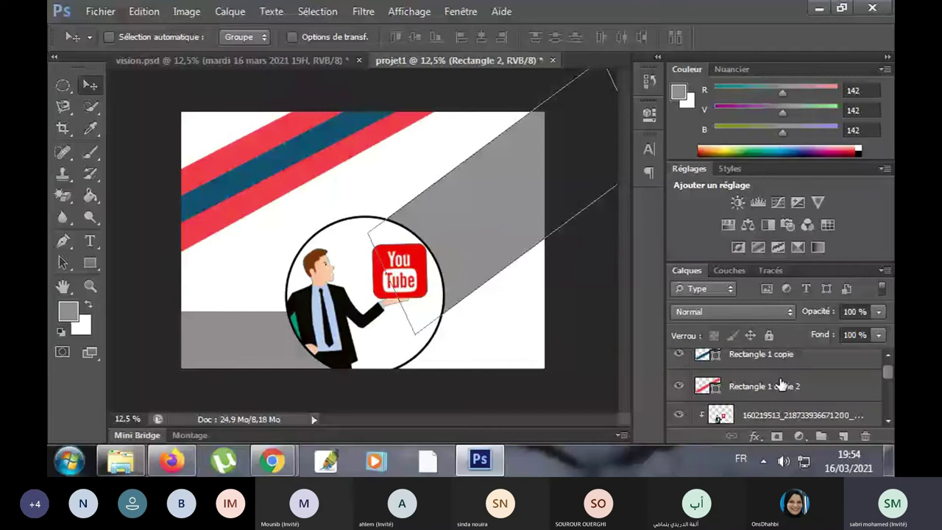
pyautogui.click(679, 354)
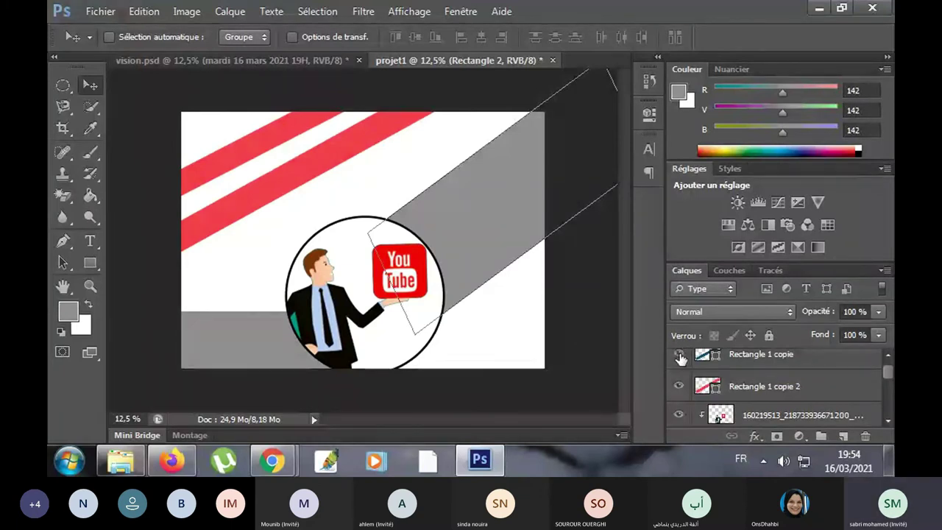
pyautogui.click(680, 356)
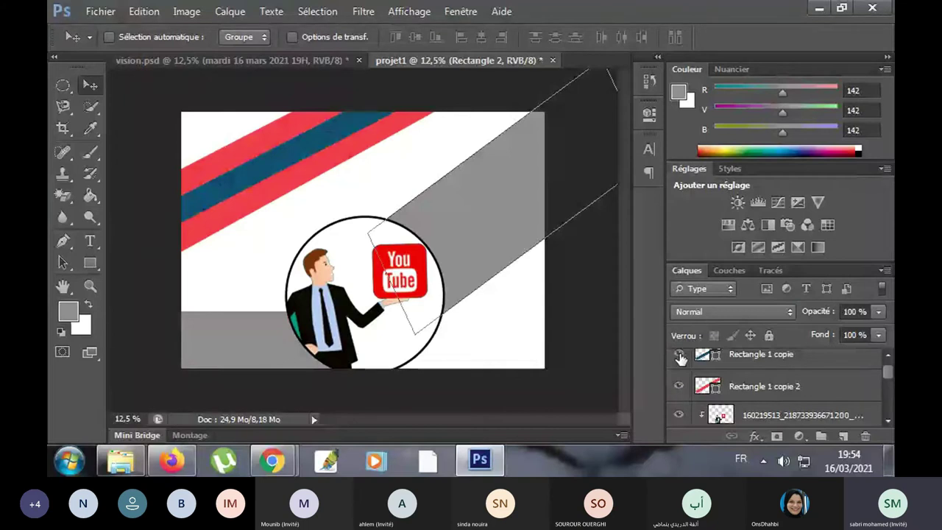
# - Recheck the lower red stripe, keep Rectangle 1 visible, and bring up vision.psd for reference
pyautogui.scroll(1, 736, 372)
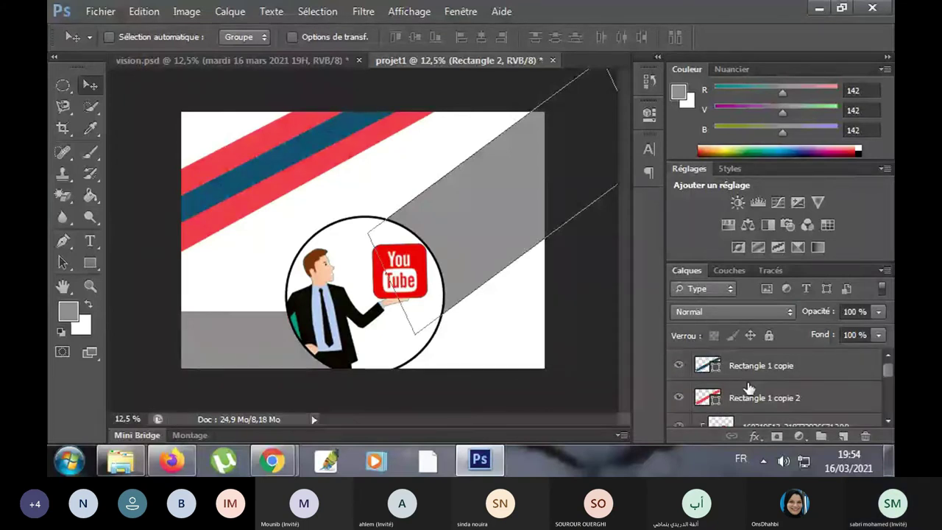
pyautogui.click(679, 398)
pyautogui.click(679, 398)
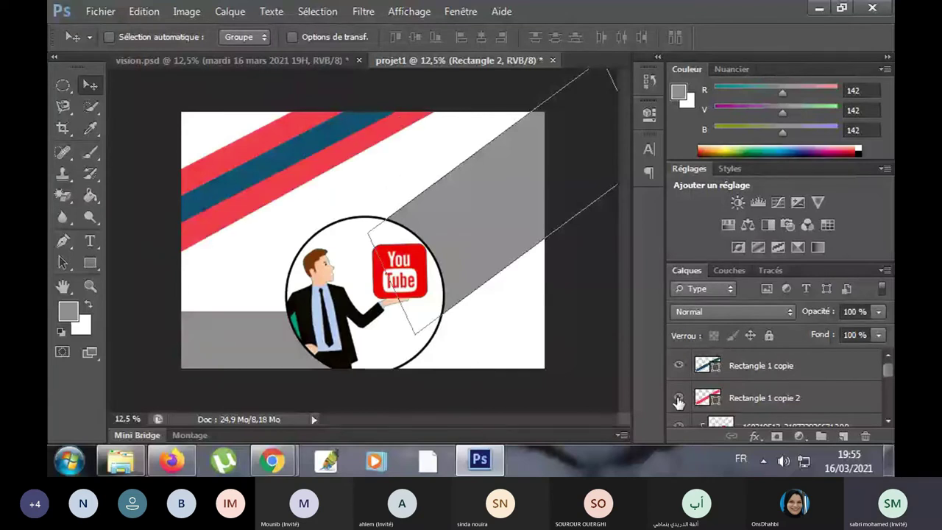
pyautogui.scroll(-1, 679, 398)
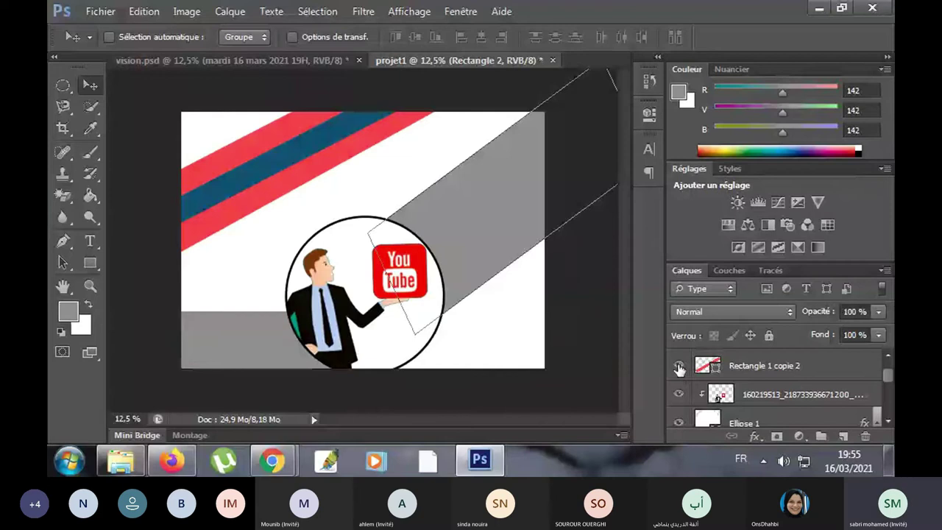
pyautogui.doubleClick(679, 366)
pyautogui.scroll(1, 736, 379)
pyautogui.scroll(-1, 741, 383)
pyautogui.scroll(-2, 740, 383)
pyautogui.scroll(-2, 736, 384)
pyautogui.click(678, 394)
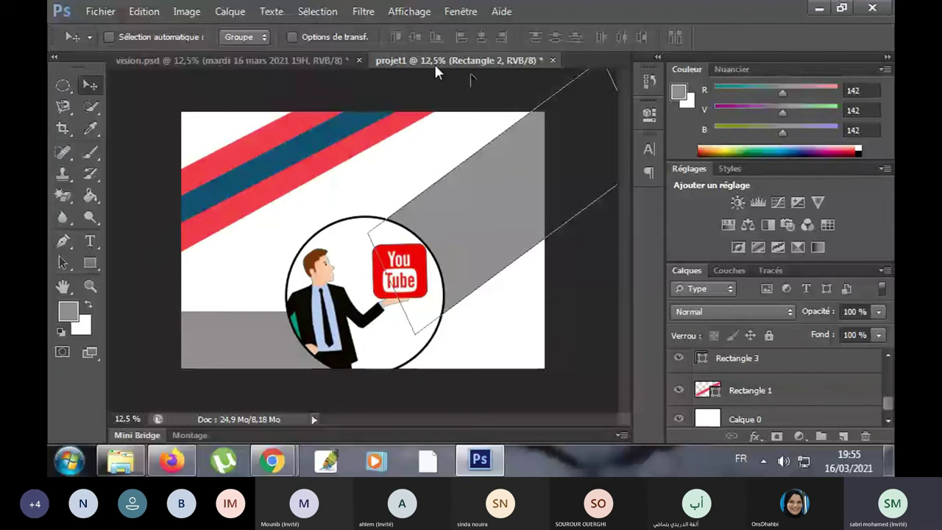
pyautogui.hotkey('ctrl', 'Tab')
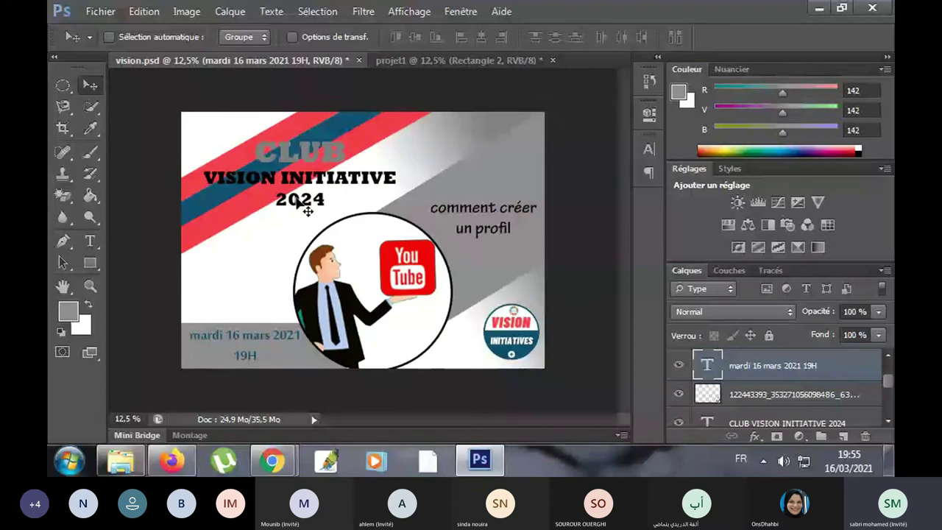
# - Back in projet1, create a new empty type layer over the top-left stripes
pyautogui.click(409, 59)
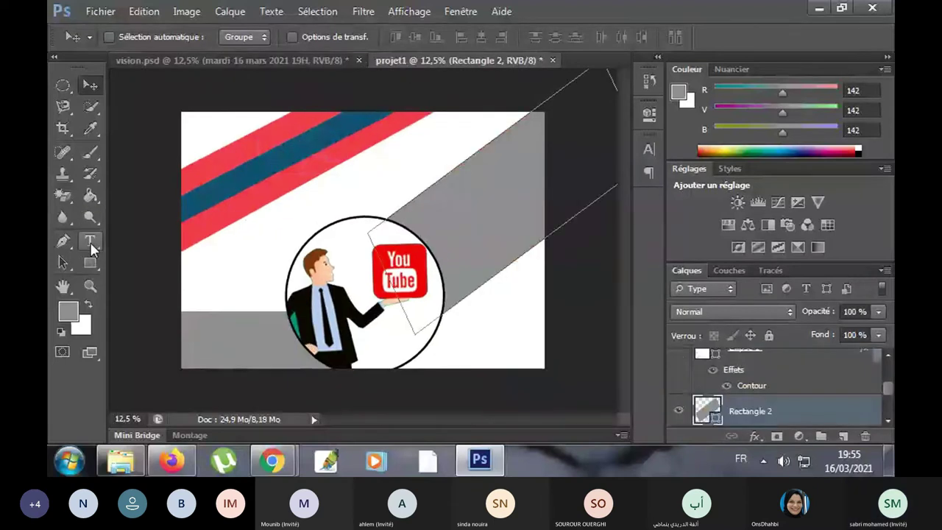
pyautogui.click(91, 242)
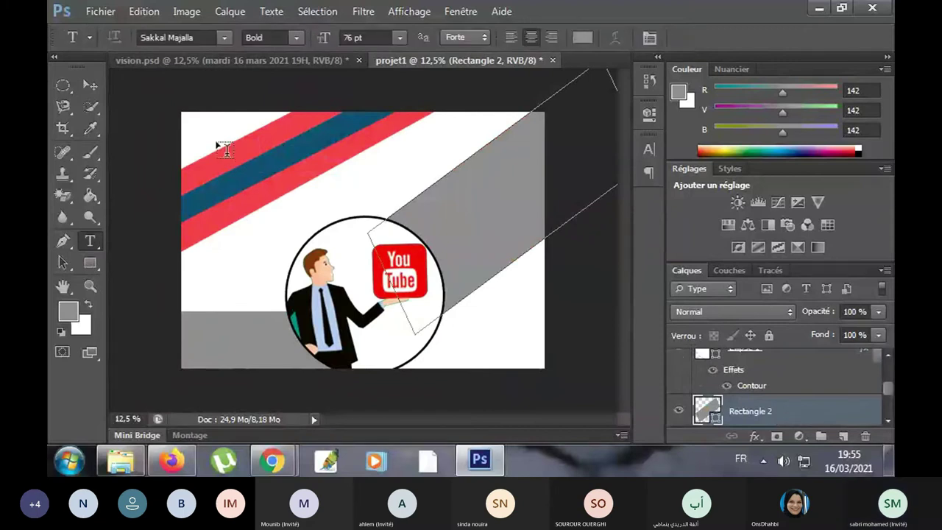
pyautogui.moveTo(221, 146)
pyautogui.mouseDown()
pyautogui.moveTo(284, 198)
pyautogui.moveTo(417, 197)
pyautogui.mouseUp()
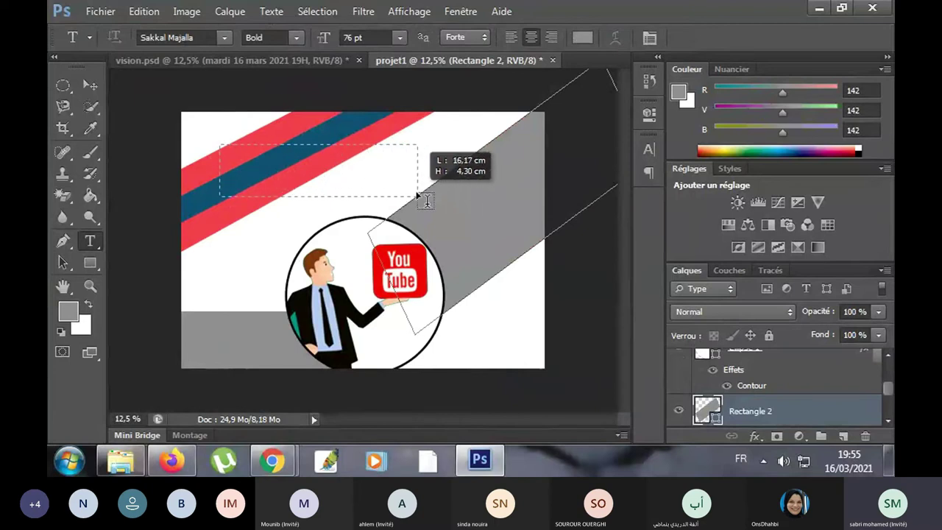
pyautogui.moveTo(417, 196); pyautogui.dragTo(416, 189)
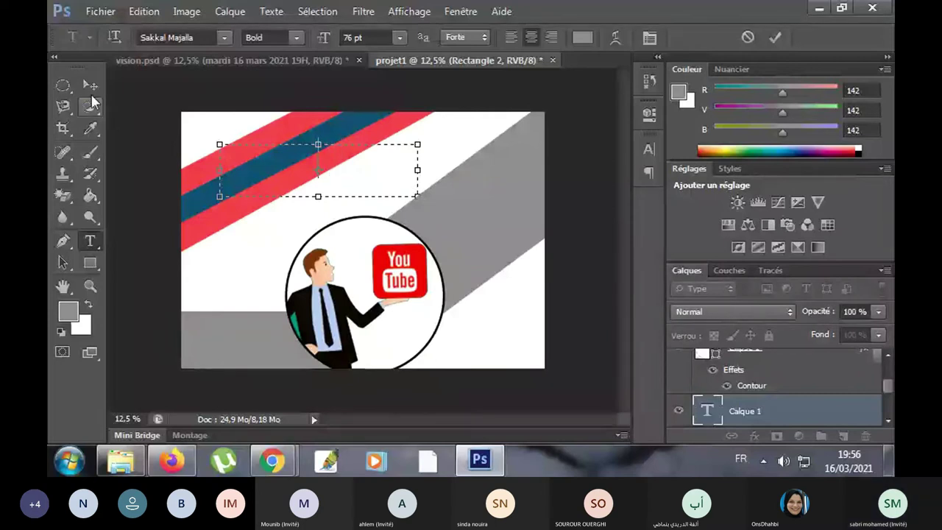
pyautogui.click(88, 84)
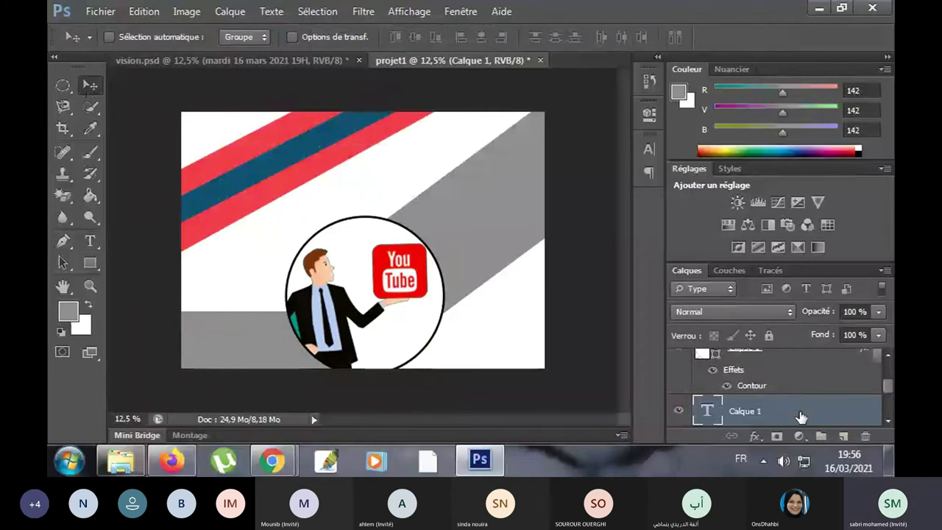
# - Add a two-line title above the circle: 'club', then 'vision inmagitia'
pyautogui.rightClick(801, 417)
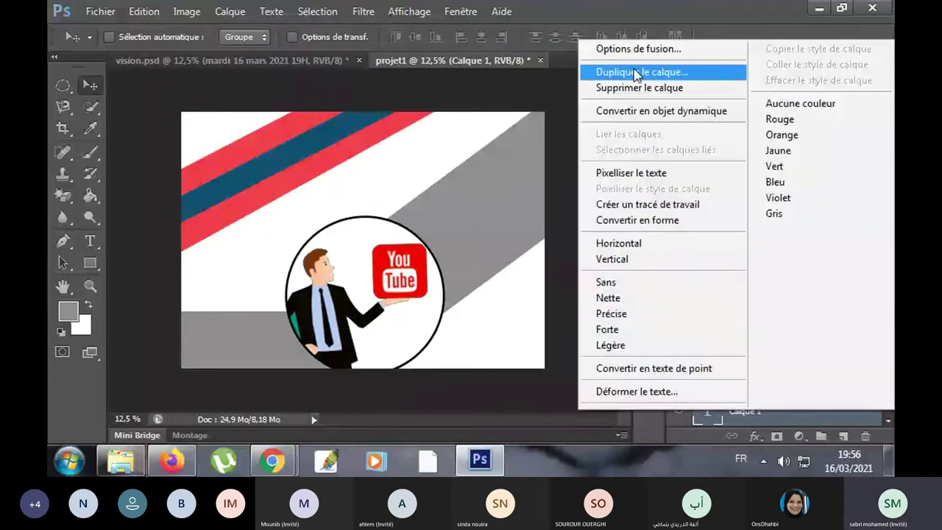
pyautogui.click(831, 393)
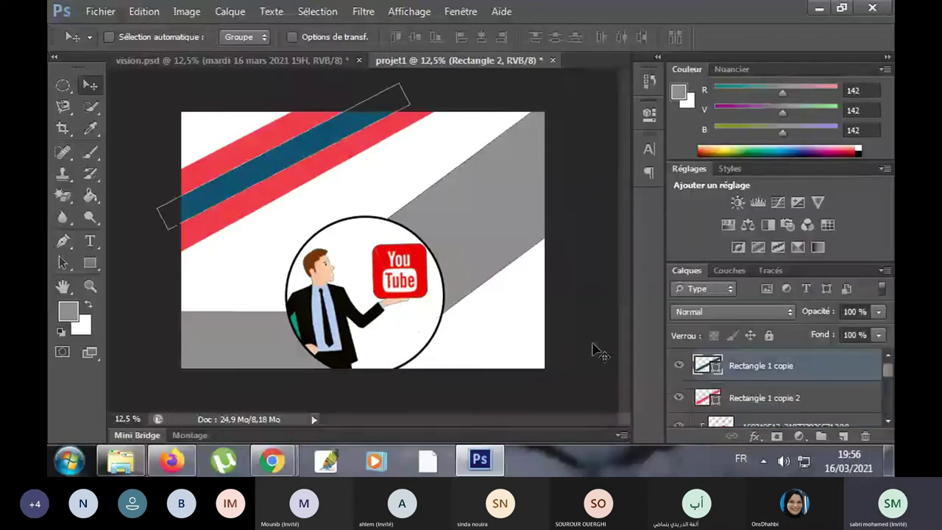
pyautogui.press('t')
pyautogui.moveTo(275, 184)
pyautogui.mouseDown()
pyautogui.moveTo(301, 219)
pyautogui.moveTo(482, 252)
pyautogui.mouseUp()
pyautogui.write('c')
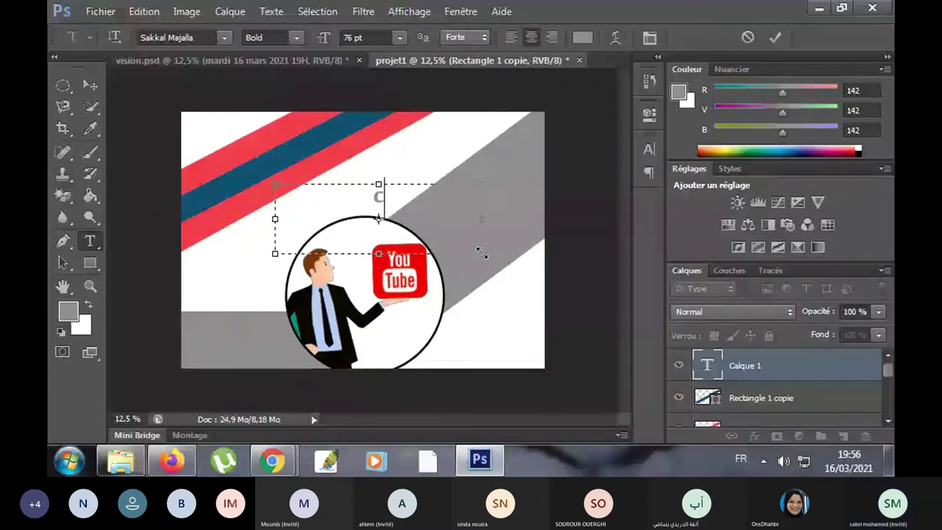
pyautogui.write('lub')
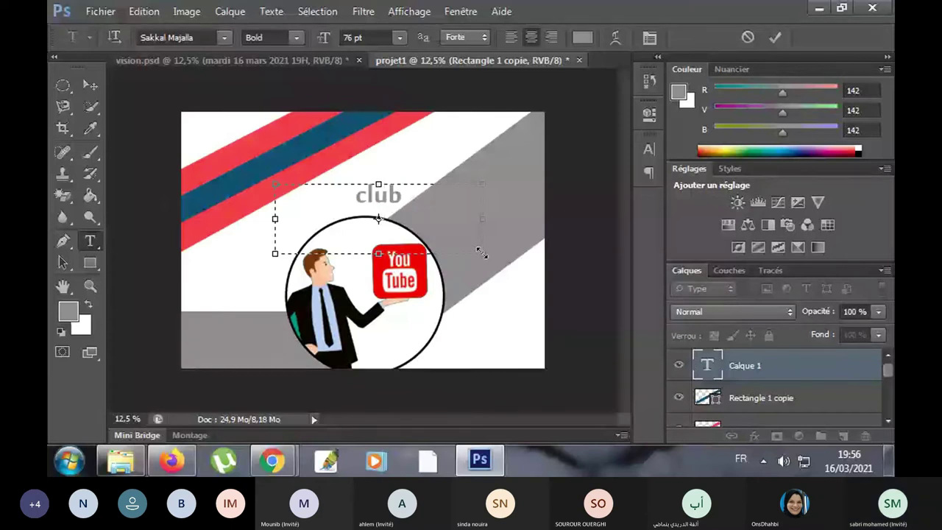
pyautogui.press('Return')
pyautogui.write('vision in')
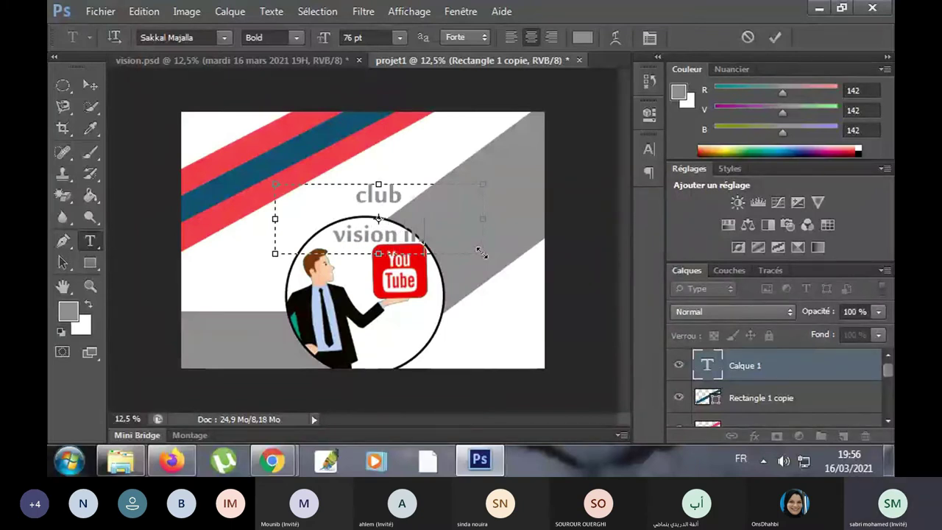
pyautogui.press('BackSpace')
pyautogui.write('m')
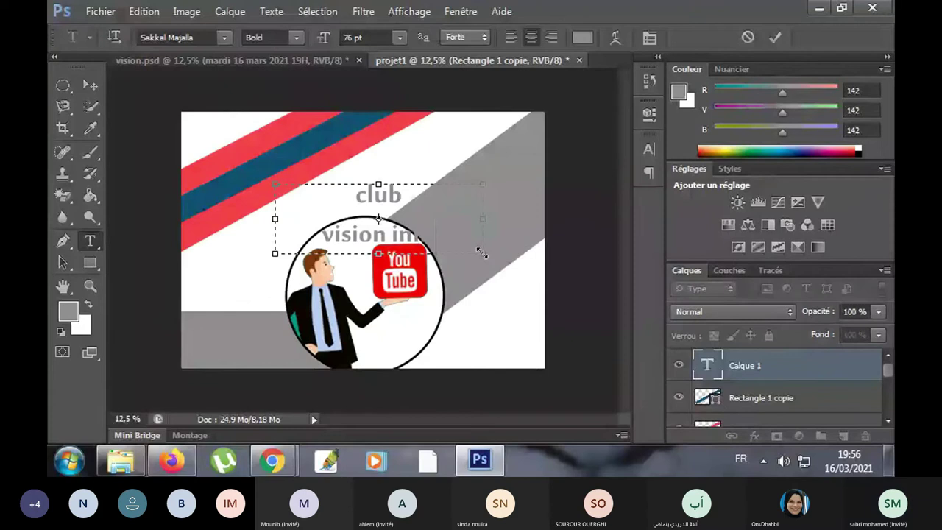
pyautogui.write('agitia')
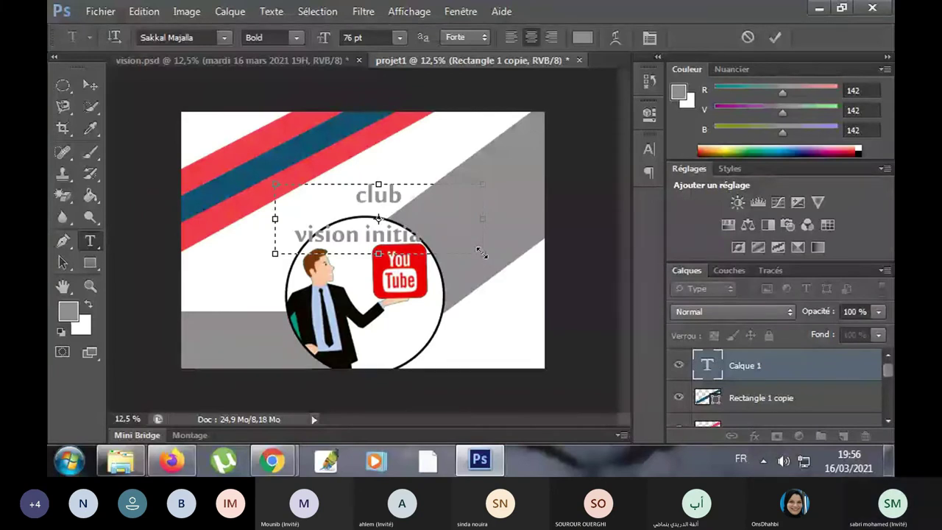
pyautogui.click(94, 85)
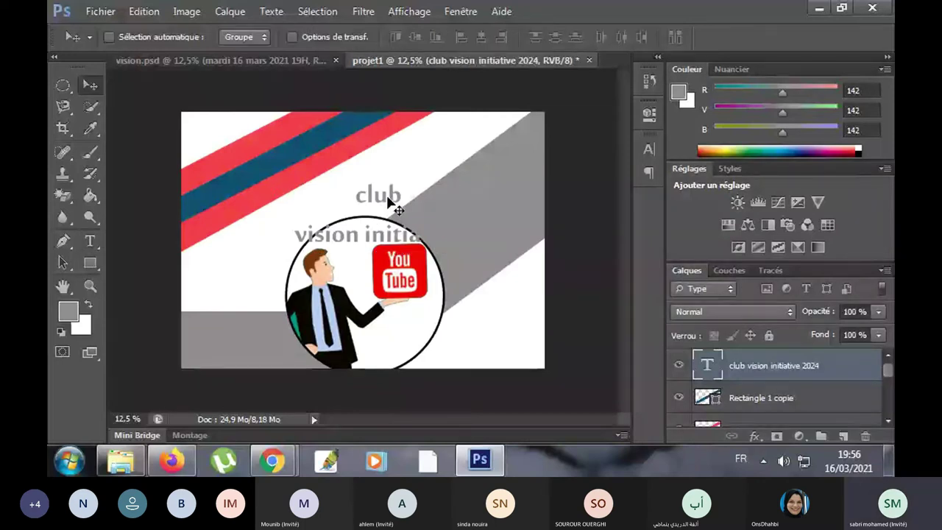
# - Move the title onto the red and blue stripes and widen its text box so 2024 shows
pyautogui.moveTo(390, 206); pyautogui.dragTo(298, 144)
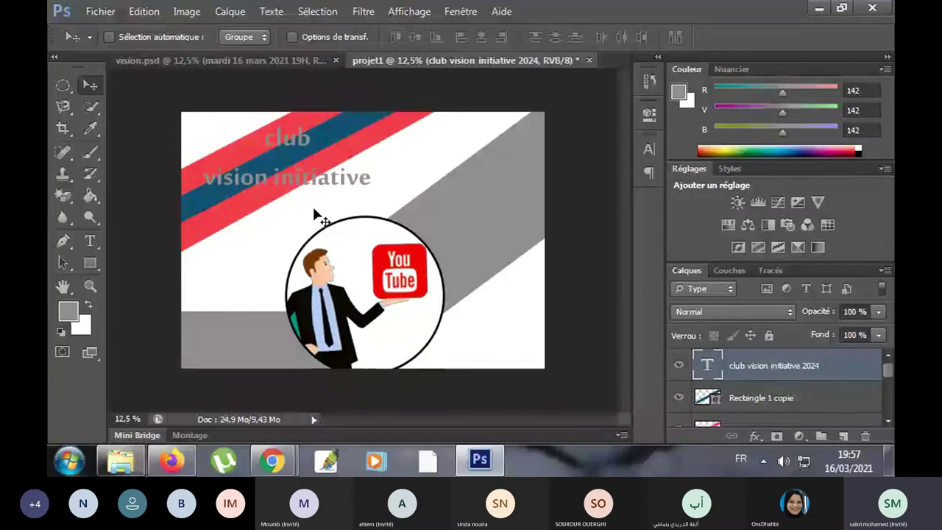
pyautogui.click(88, 246)
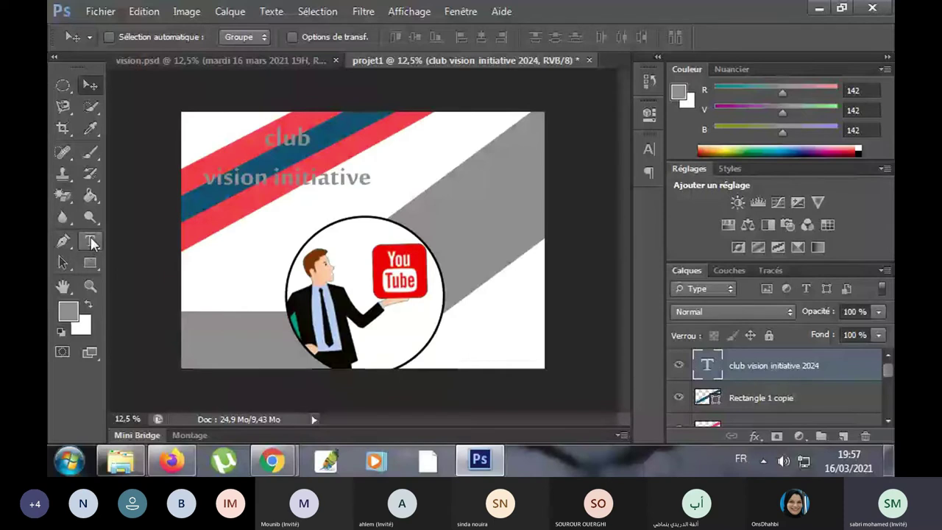
pyautogui.click(295, 139)
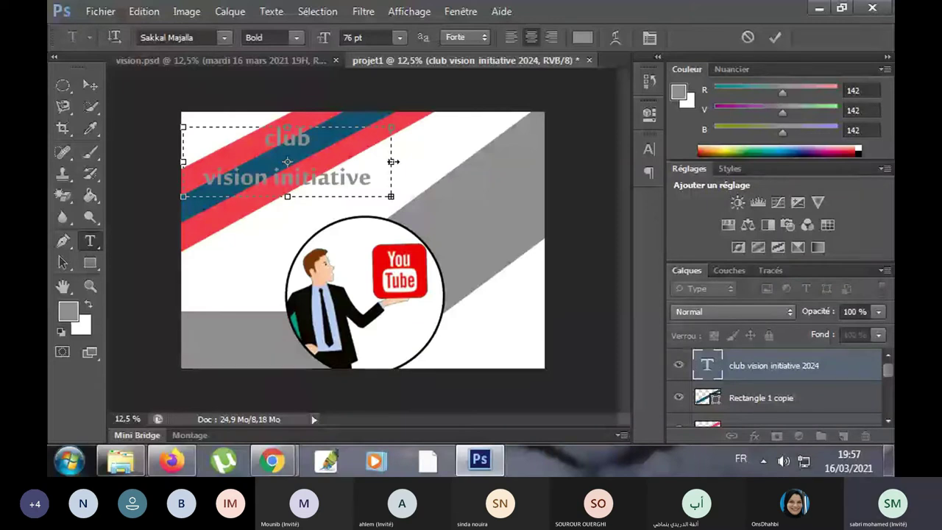
pyautogui.moveTo(393, 162); pyautogui.dragTo(436, 164)
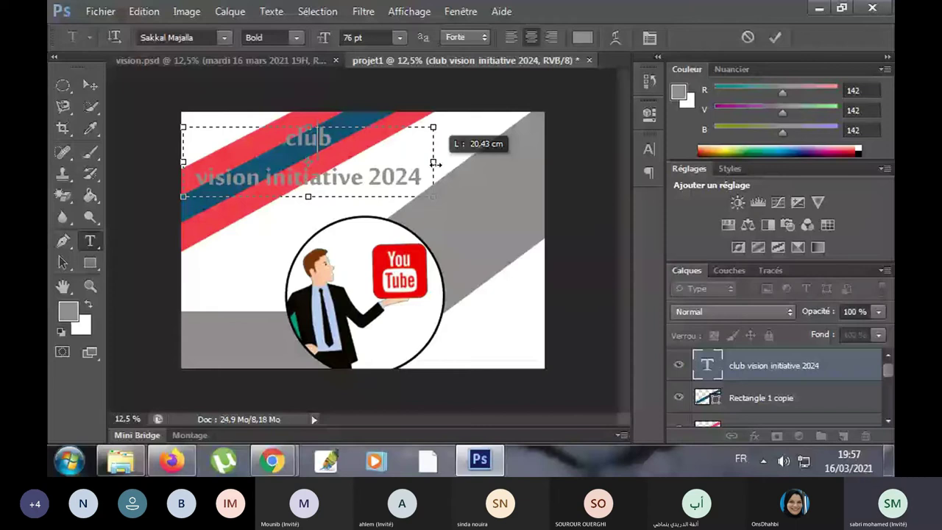
pyautogui.moveTo(436, 163); pyautogui.dragTo(439, 164)
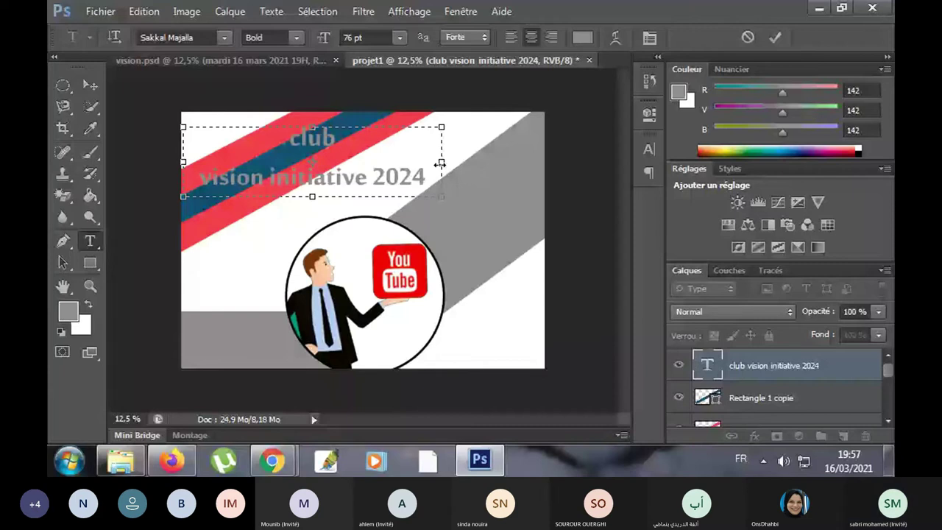
pyautogui.moveTo(199, 178); pyautogui.dragTo(443, 178)
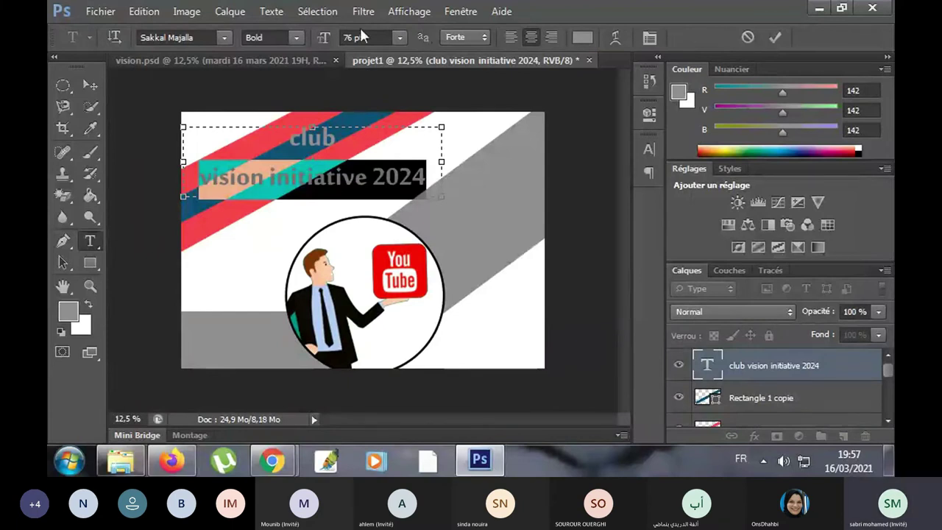
# - Try font styles and Segoe Script on the selected second title line
pyautogui.click(248, 42)
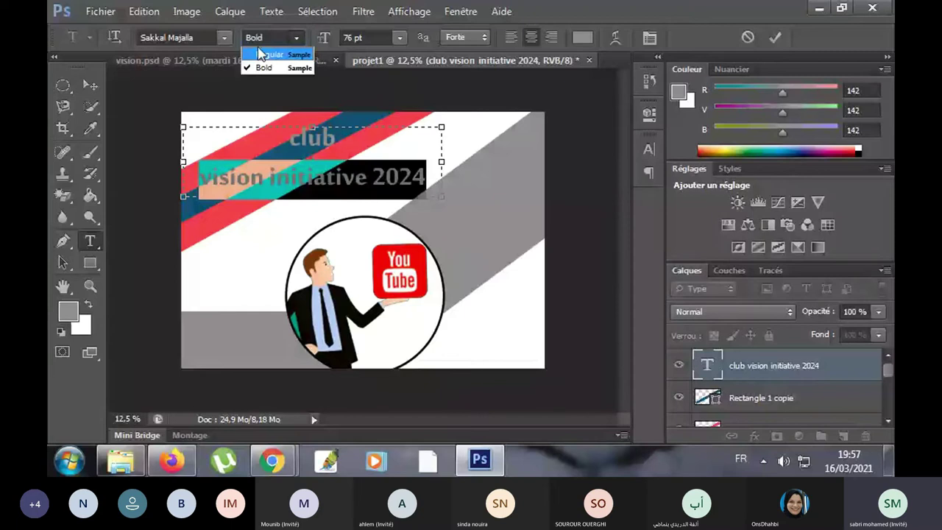
pyautogui.click(233, 34)
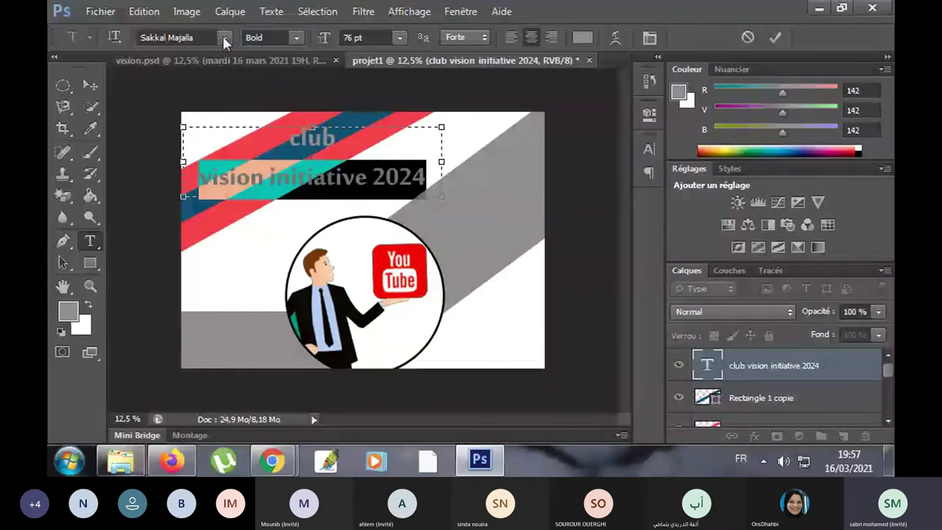
pyautogui.click(222, 35)
pyautogui.scroll(-1, 292, 79)
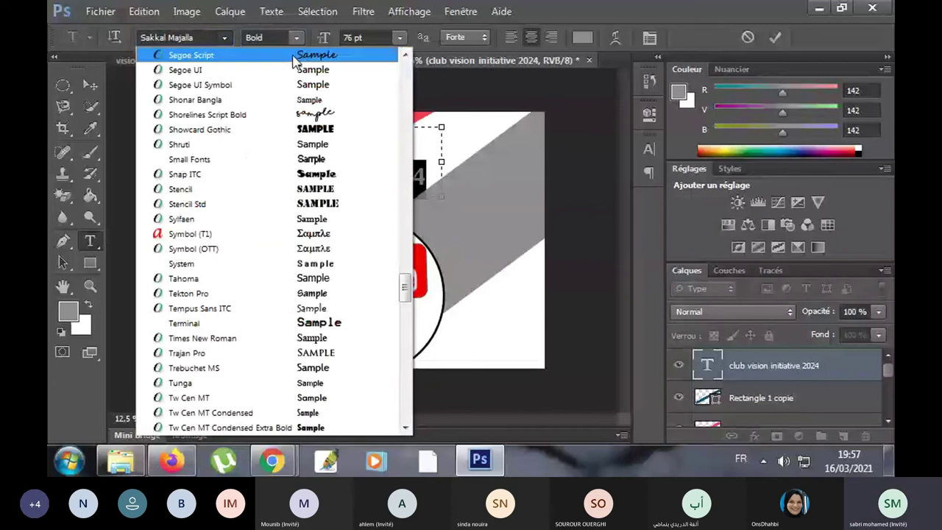
pyautogui.click(293, 56)
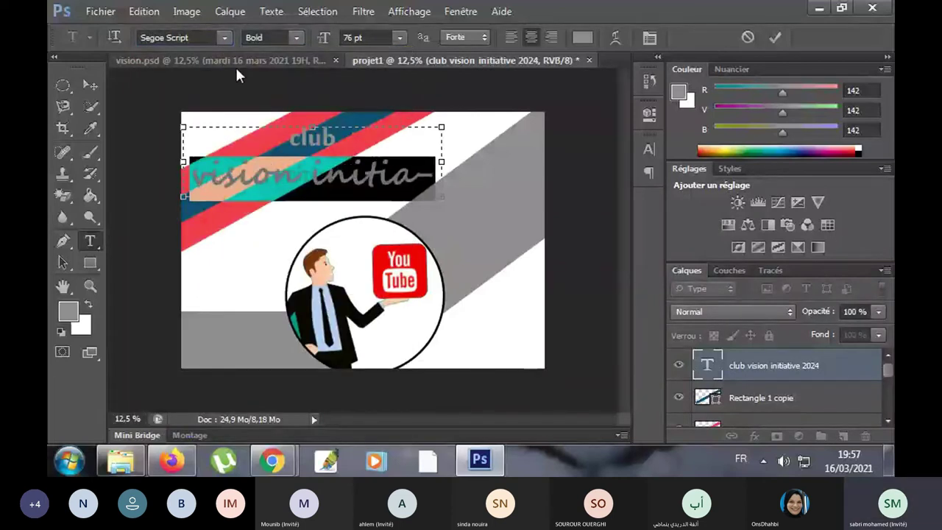
# - Step through the font list to Tekton Pro and set the line's style to Bold Extended
pyautogui.click(174, 34)
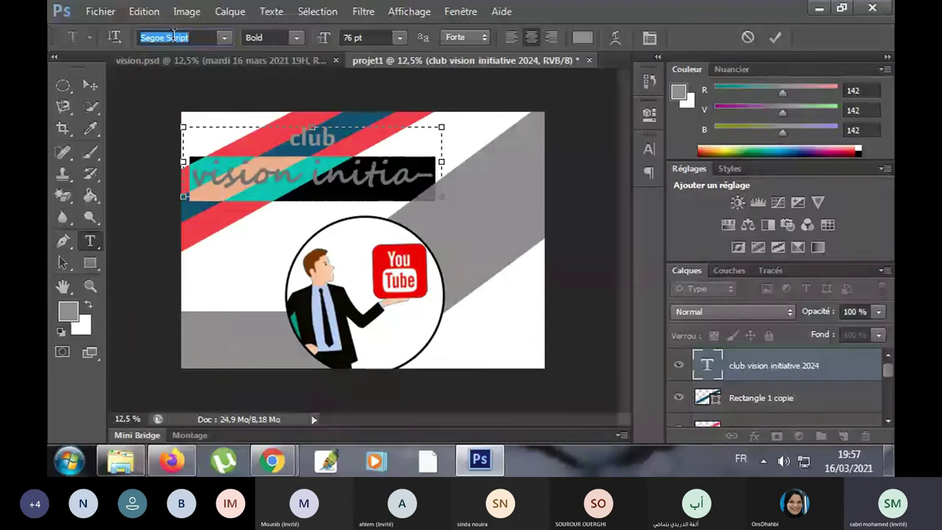
pyautogui.press('Down')
pyautogui.press('Down')
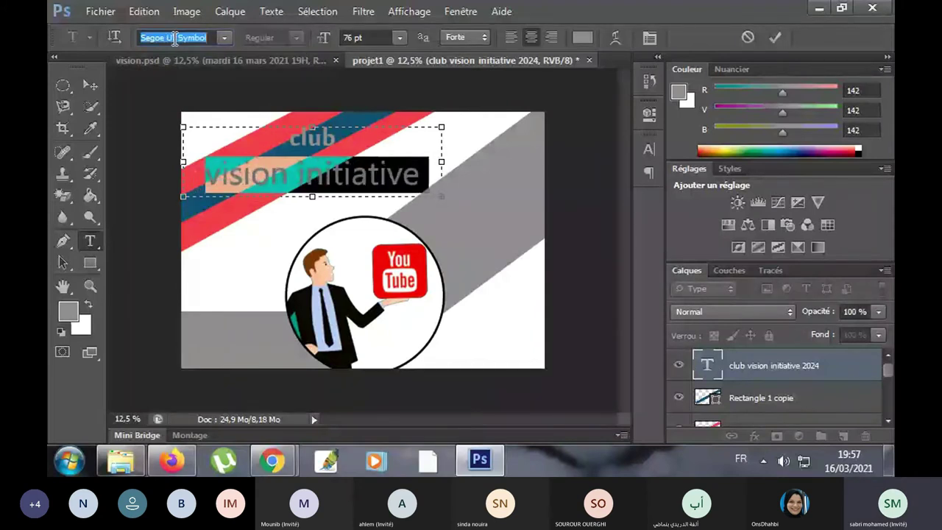
pyautogui.press('Down')
pyautogui.press('Down')
pyautogui.press('Down')
pyautogui.press('Down')
pyautogui.press('Down')
pyautogui.press('Down')
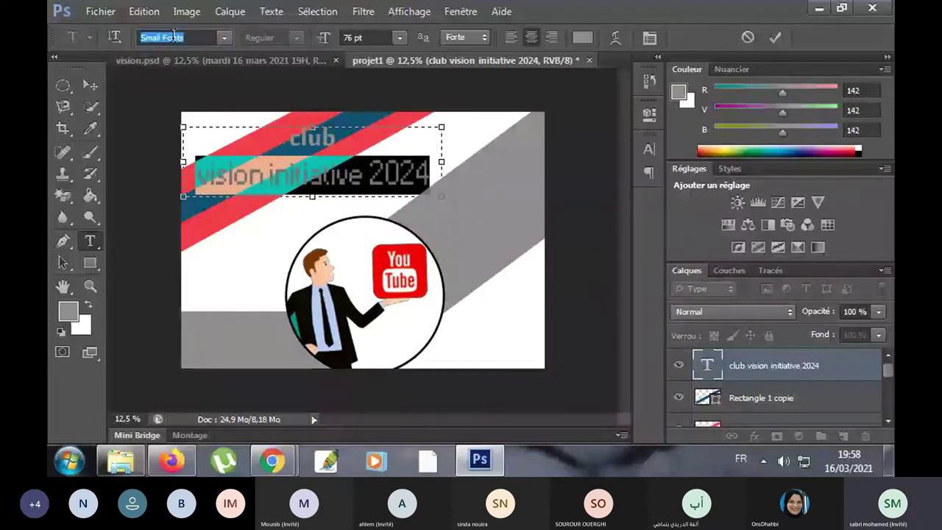
pyautogui.press('Down')
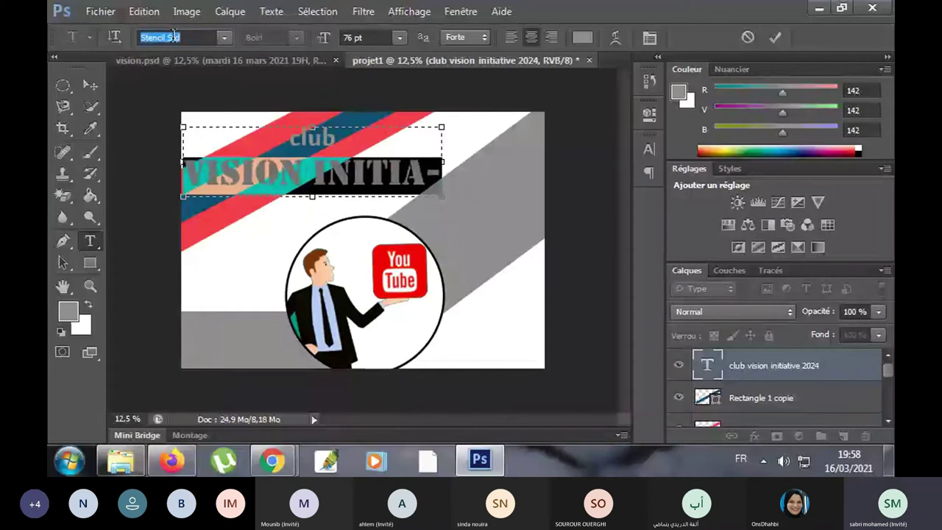
pyautogui.press('Down')
pyautogui.press('Down')
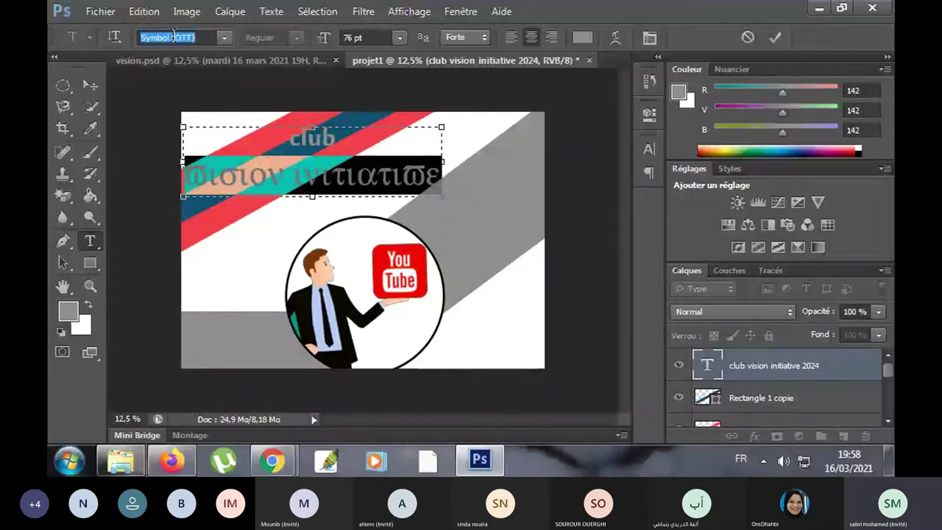
pyautogui.press('Down')
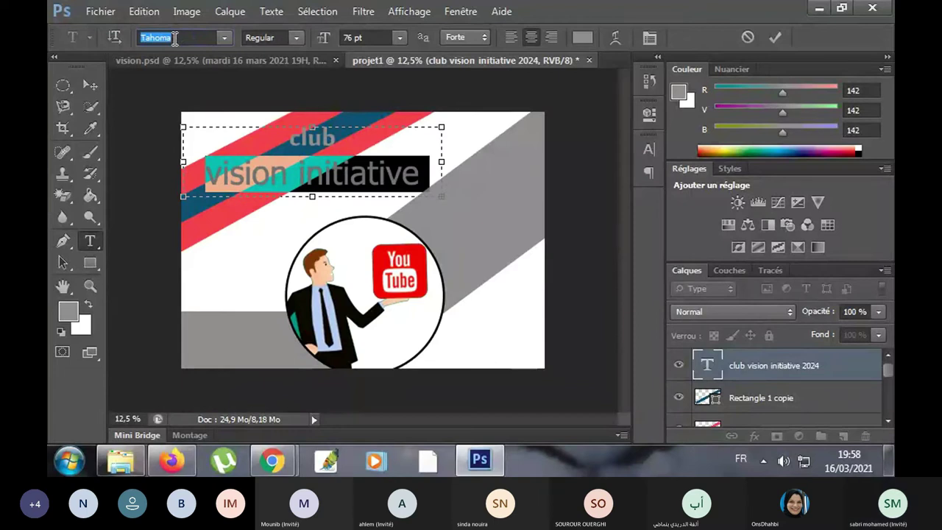
pyautogui.press('Down')
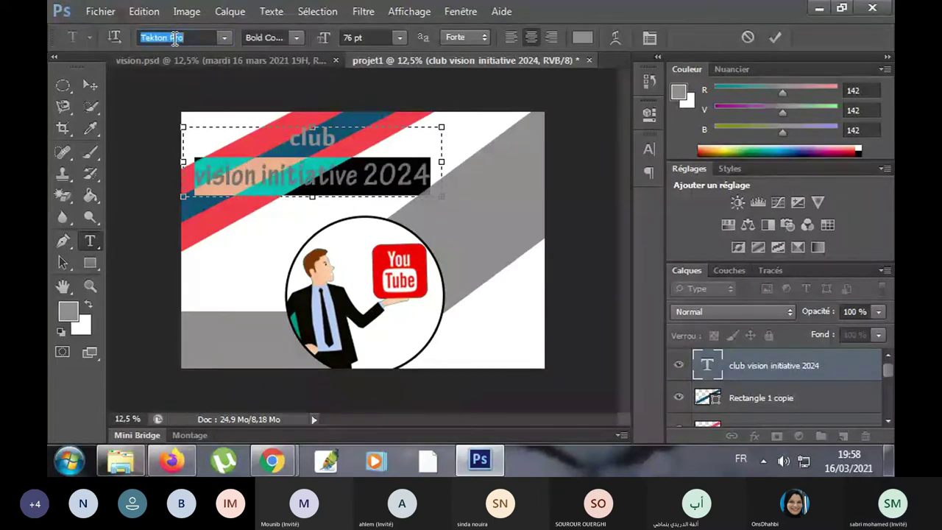
pyautogui.click(276, 44)
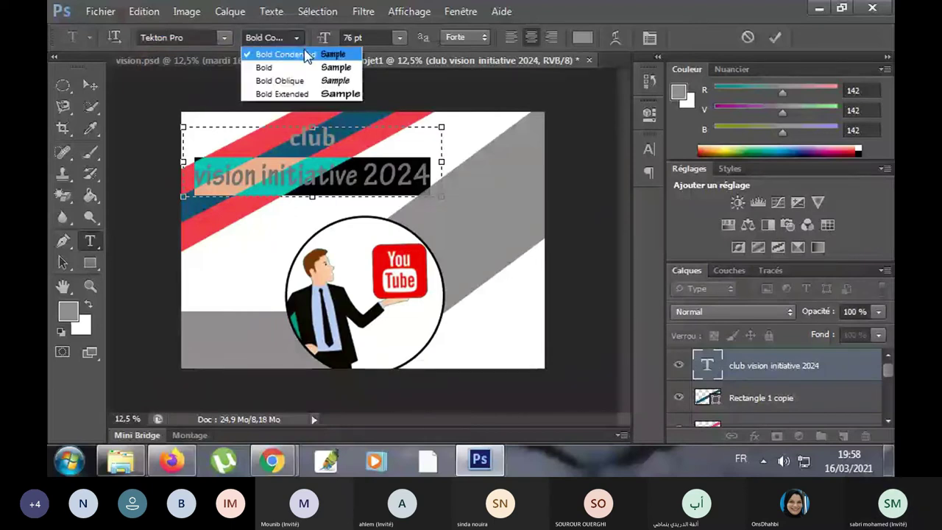
pyautogui.click(303, 64)
pyautogui.click(297, 42)
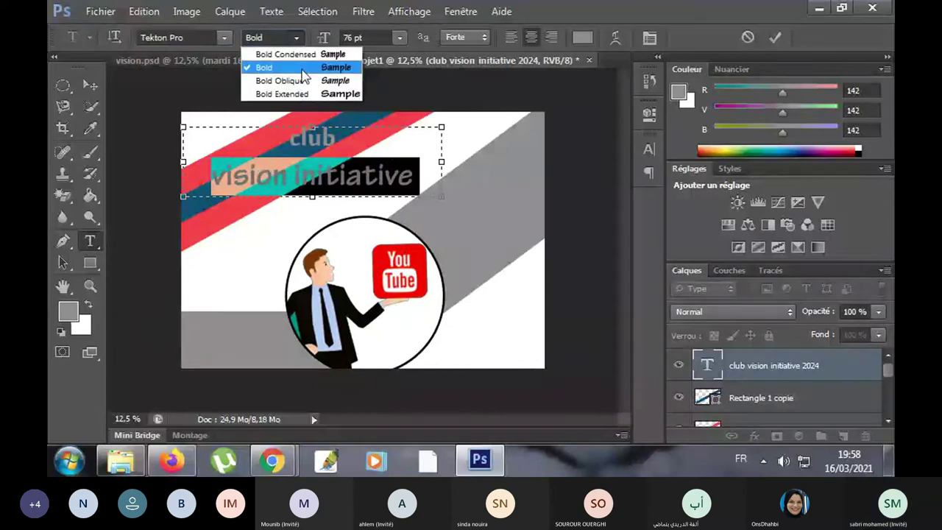
pyautogui.click(306, 93)
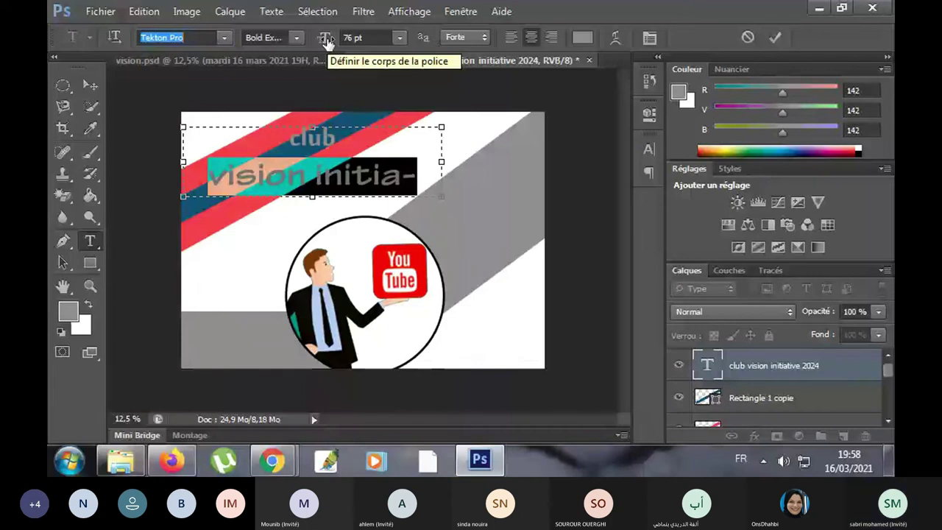
# - Scrub the 'vision initiative 2024' line's font size down to 51 pt
pyautogui.moveTo(327, 42); pyautogui.dragTo(304, 41)
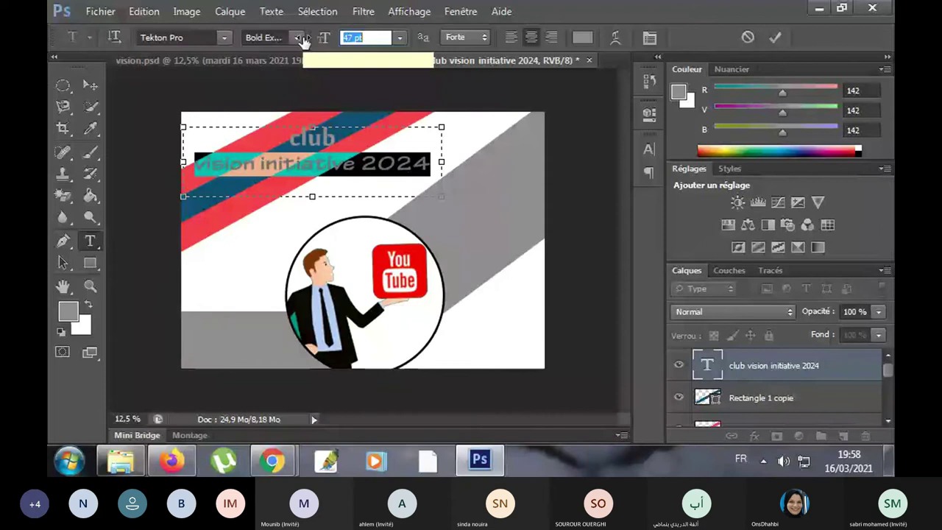
pyautogui.moveTo(303, 40); pyautogui.dragTo(340, 41)
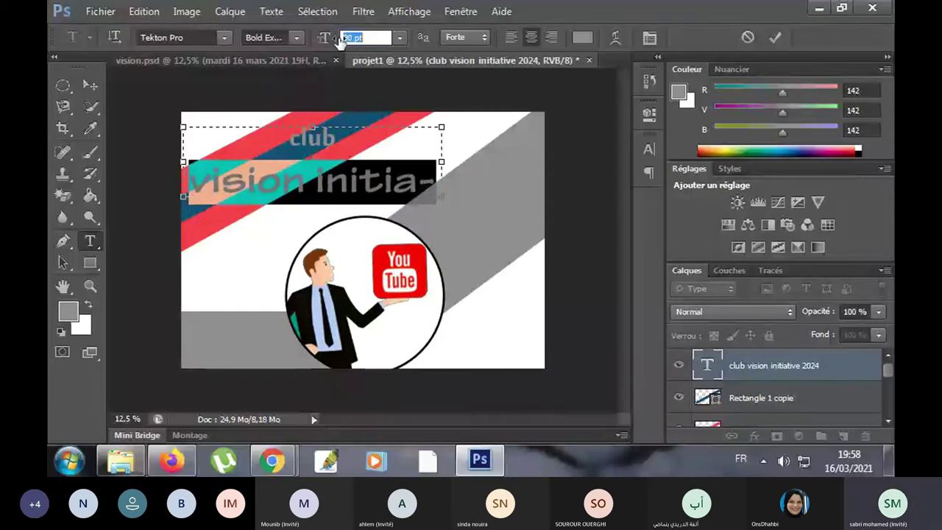
pyautogui.moveTo(340, 42); pyautogui.dragTo(313, 42)
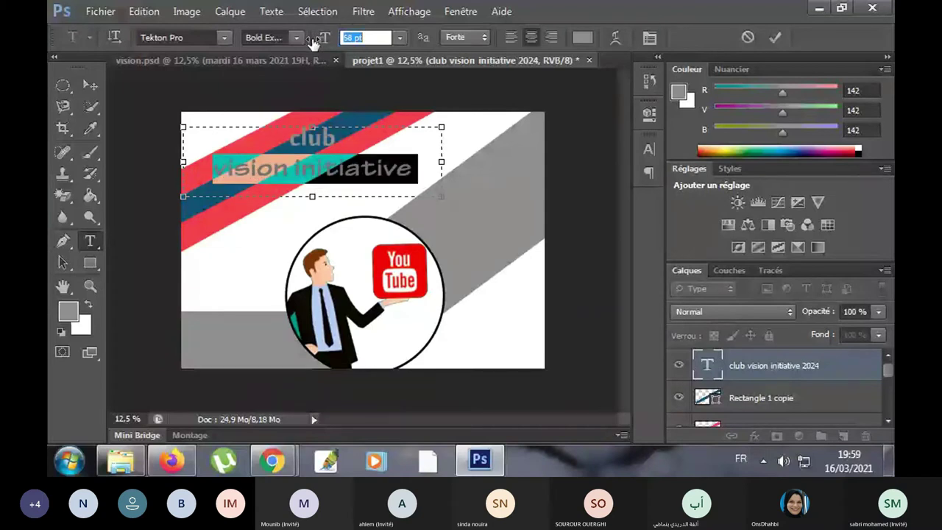
pyautogui.moveTo(313, 43); pyautogui.dragTo(308, 43)
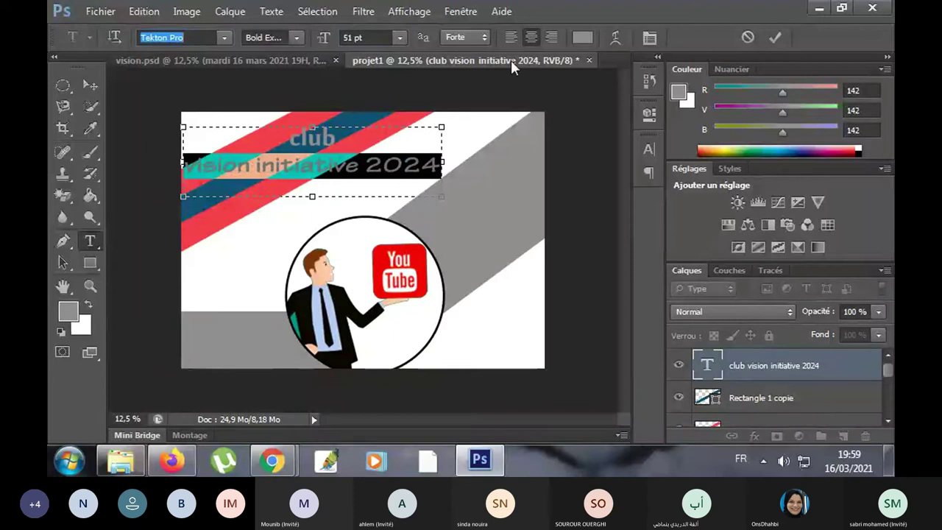
pyautogui.click(464, 37)
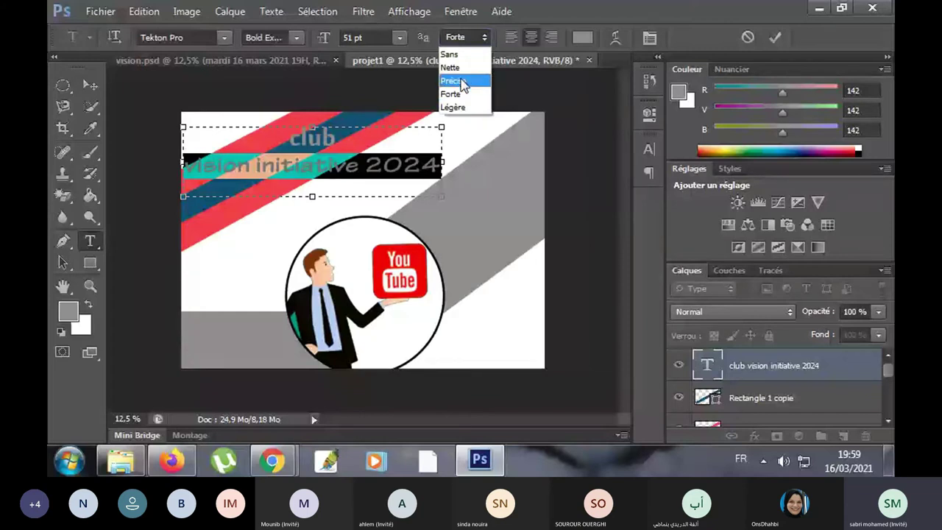
# - Set the title's anti-aliasing to Légère and centre-align the text
pyautogui.click(471, 52)
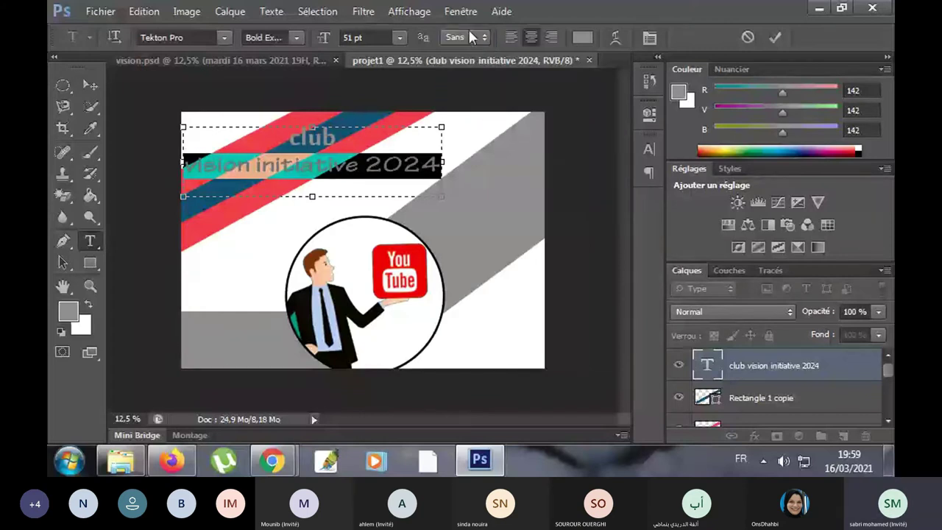
pyautogui.click(470, 34)
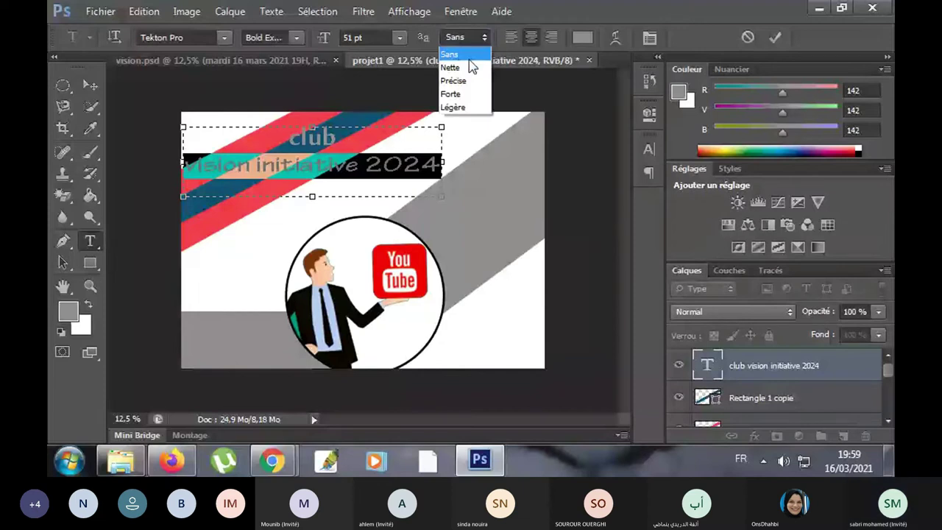
pyautogui.click(465, 81)
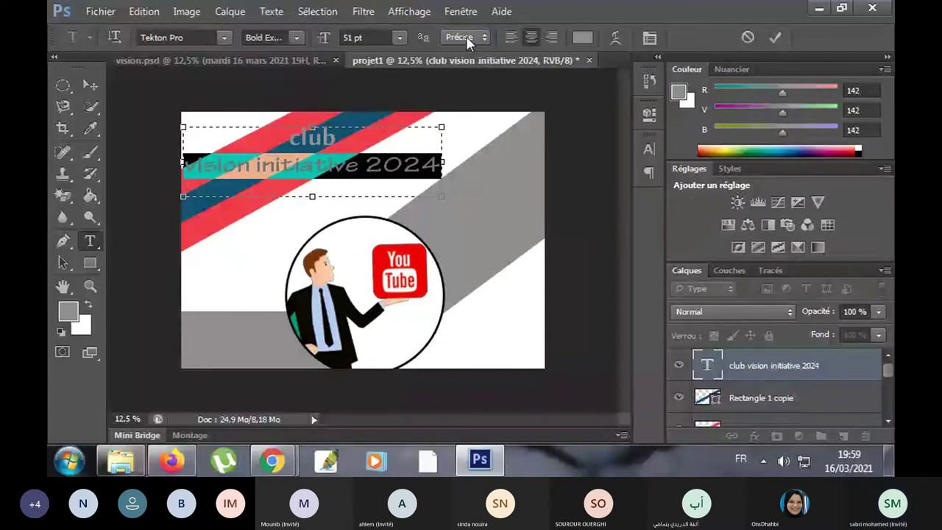
pyautogui.click(466, 36)
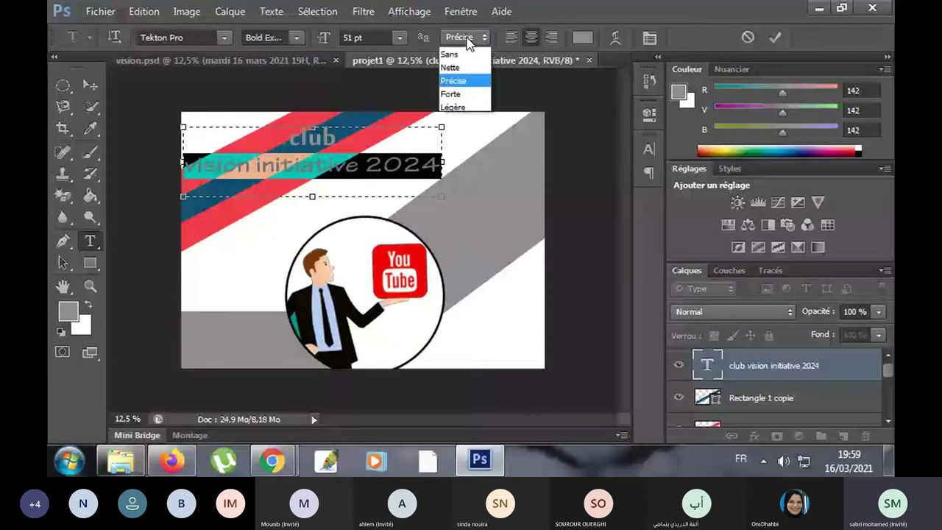
pyautogui.click(474, 108)
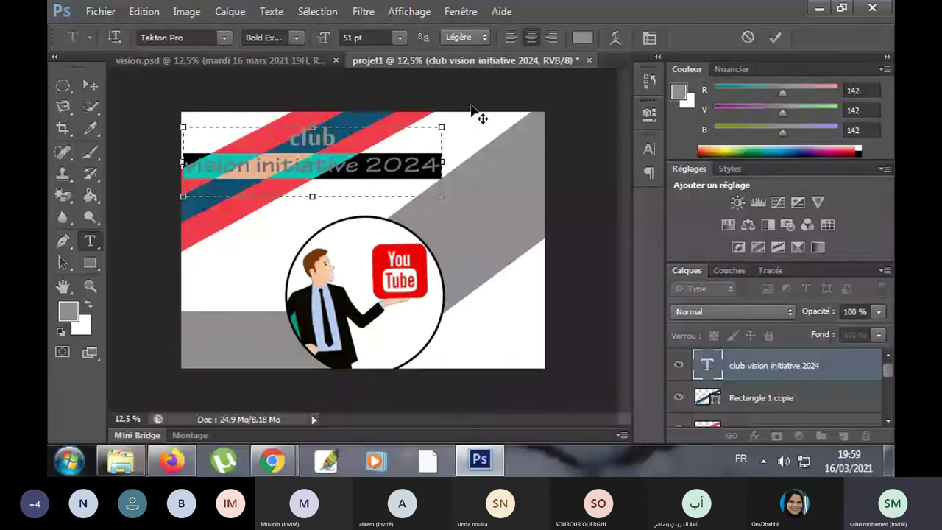
pyautogui.click(465, 40)
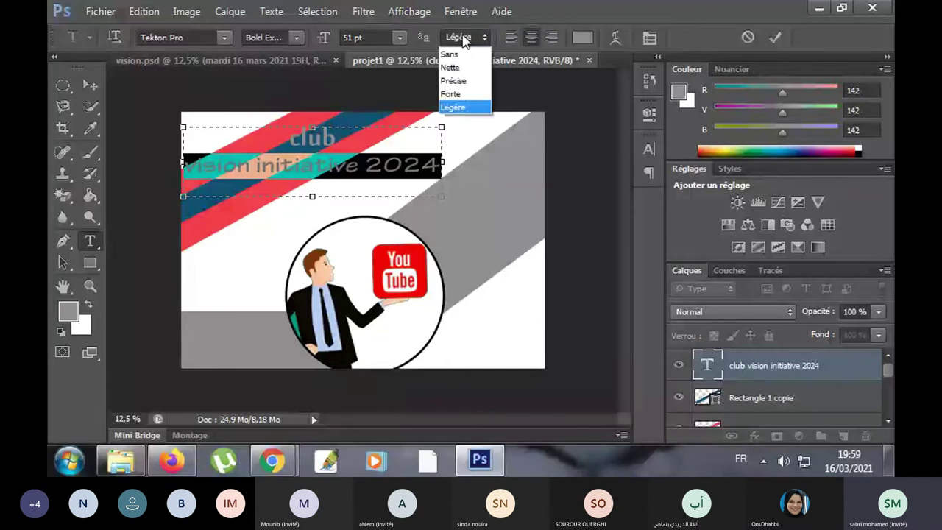
pyautogui.click(509, 39)
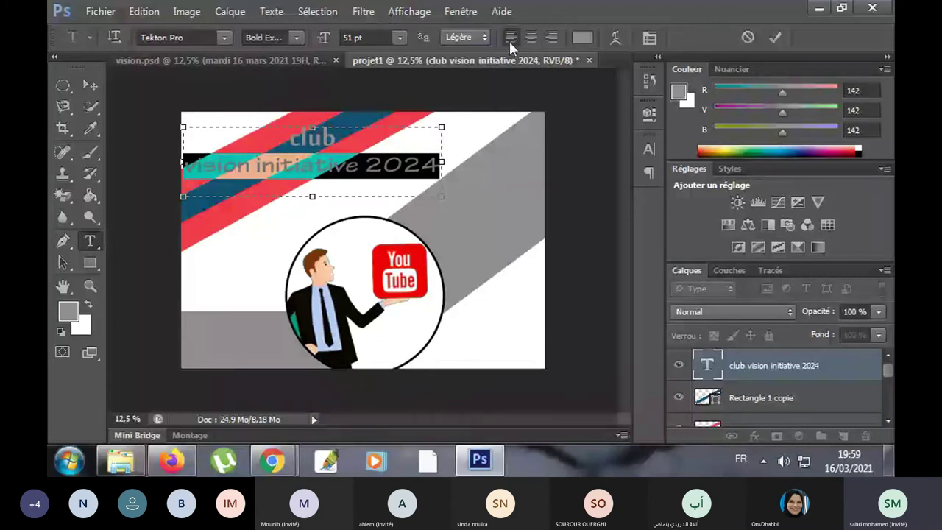
pyautogui.click(531, 38)
pyautogui.click(582, 37)
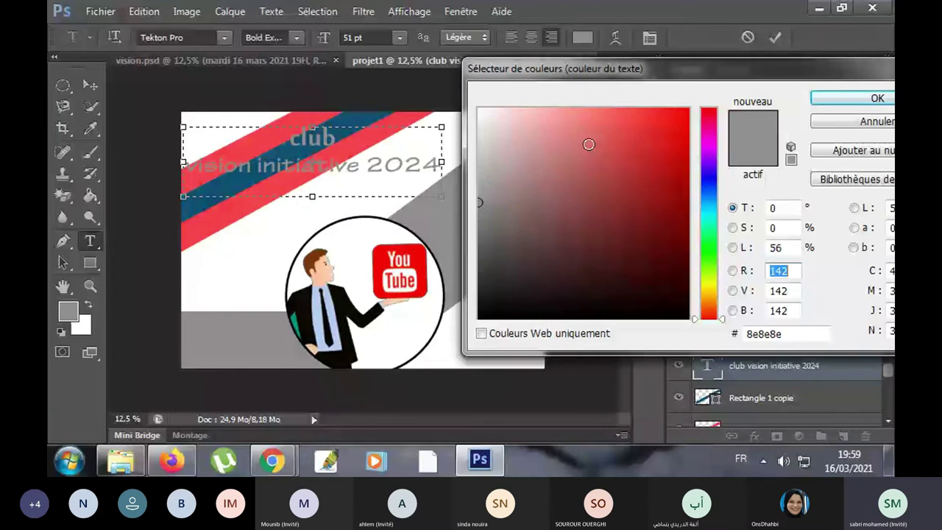
# - Choose black for the title text colour, then switch to the Teams meeting in Chrome
pyautogui.click(836, 97)
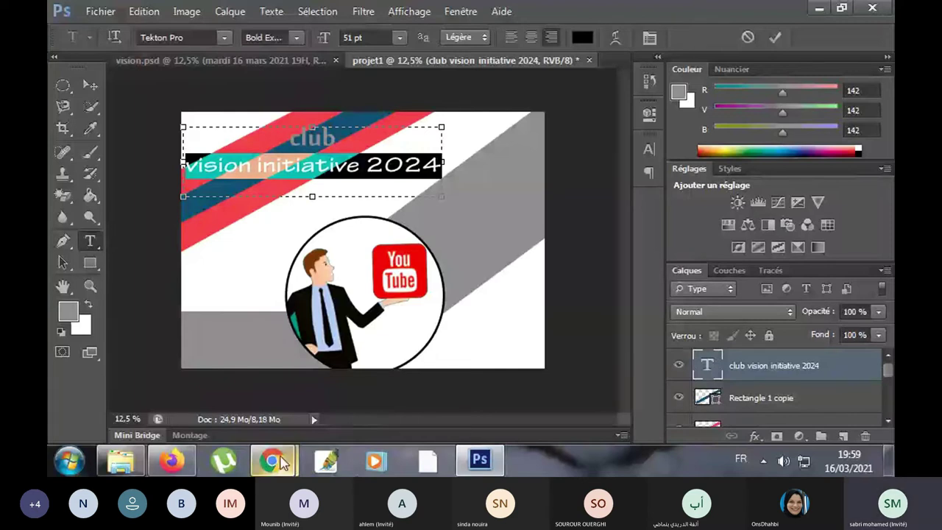
pyautogui.click(274, 460)
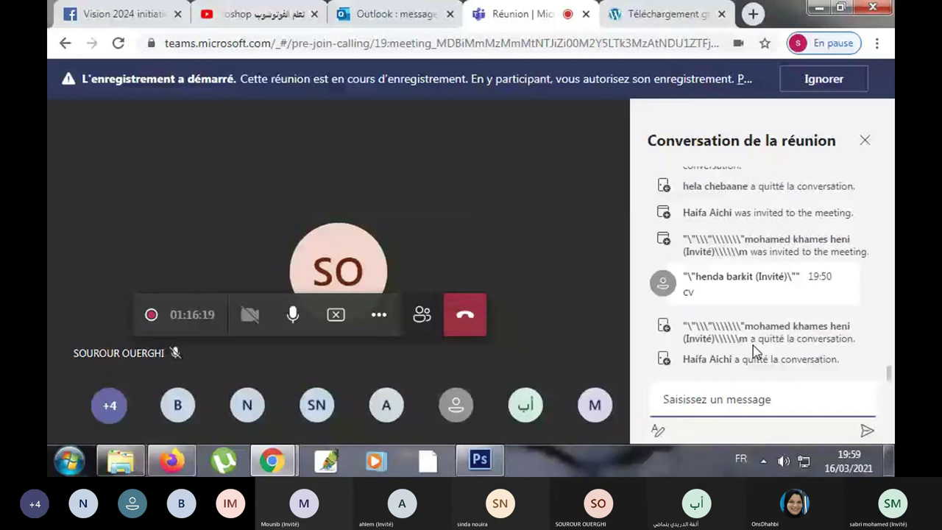
# - Scroll through the Teams meeting chat, then return to the Photoshop poster
pyautogui.scroll(1, 753, 346)
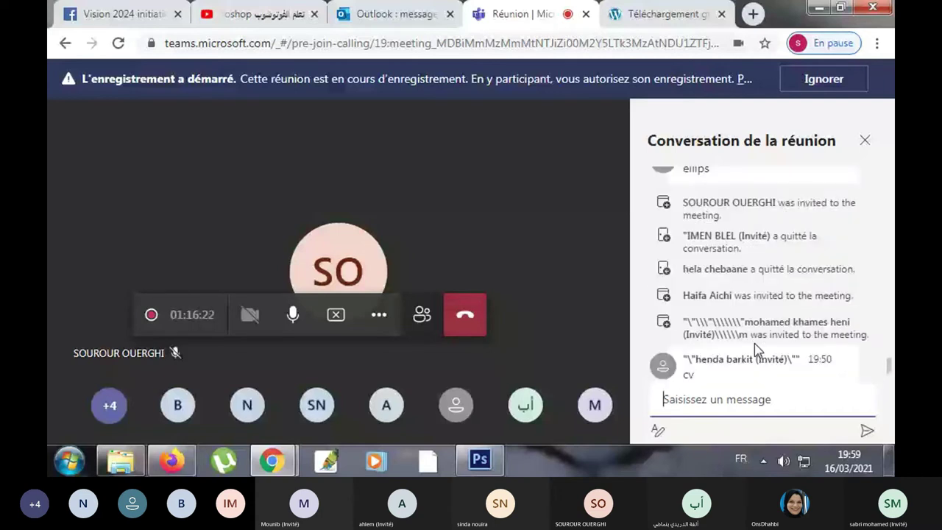
pyautogui.scroll(-1, 755, 343)
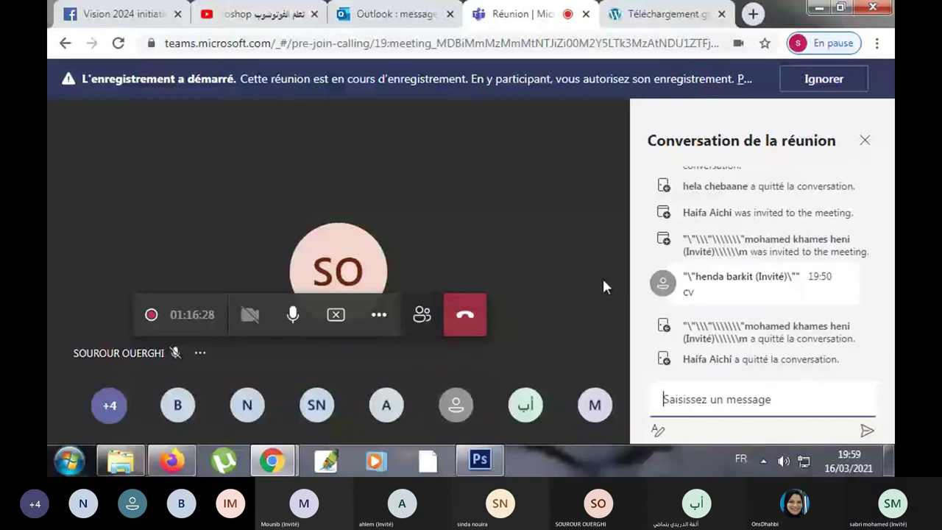
pyautogui.click(498, 469)
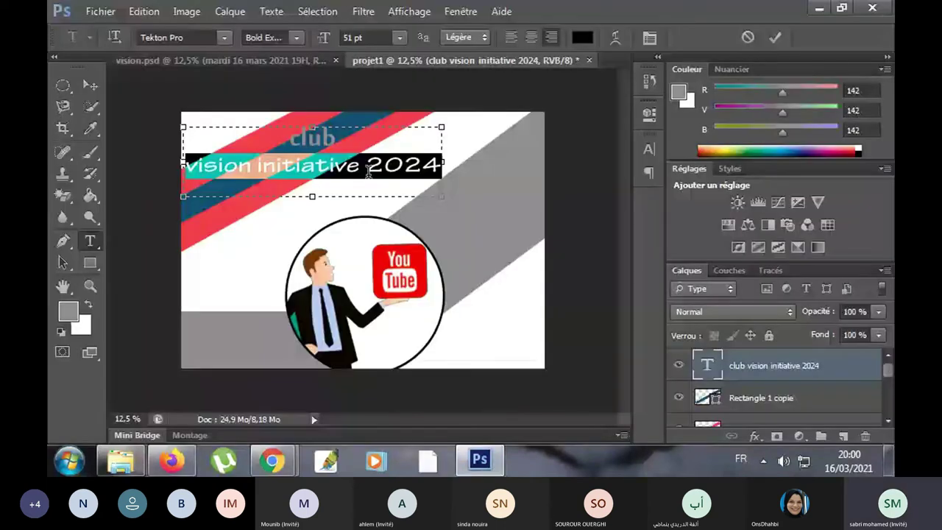
# - Set the word 'club' in Impact at 79 pt and commit the edit
pyautogui.click(313, 136)
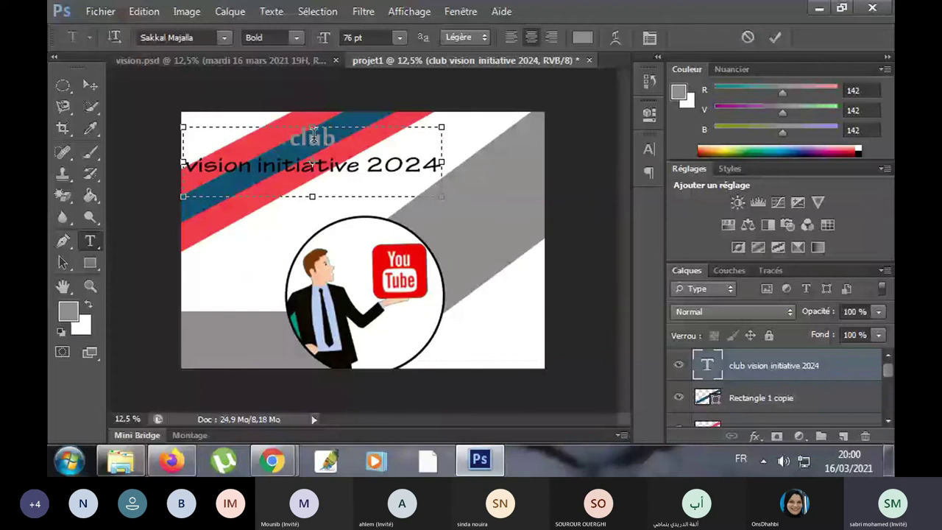
pyautogui.doubleClick(314, 136)
pyautogui.click(224, 36)
pyautogui.click(246, 62)
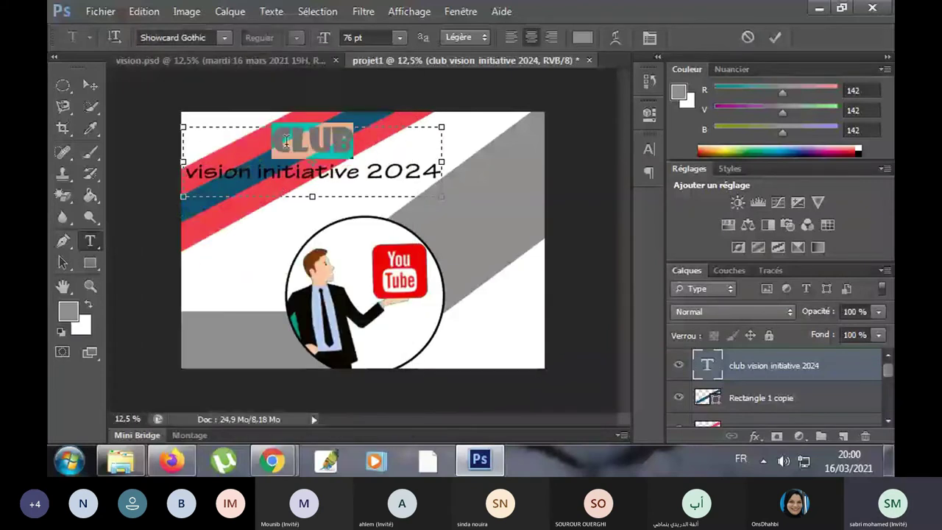
pyautogui.click(225, 37)
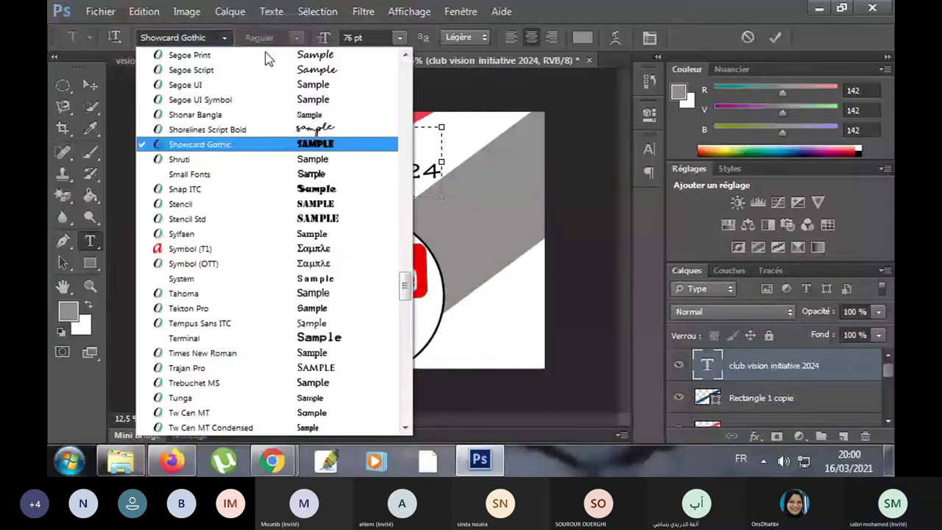
pyautogui.scroll(6, 293, 71)
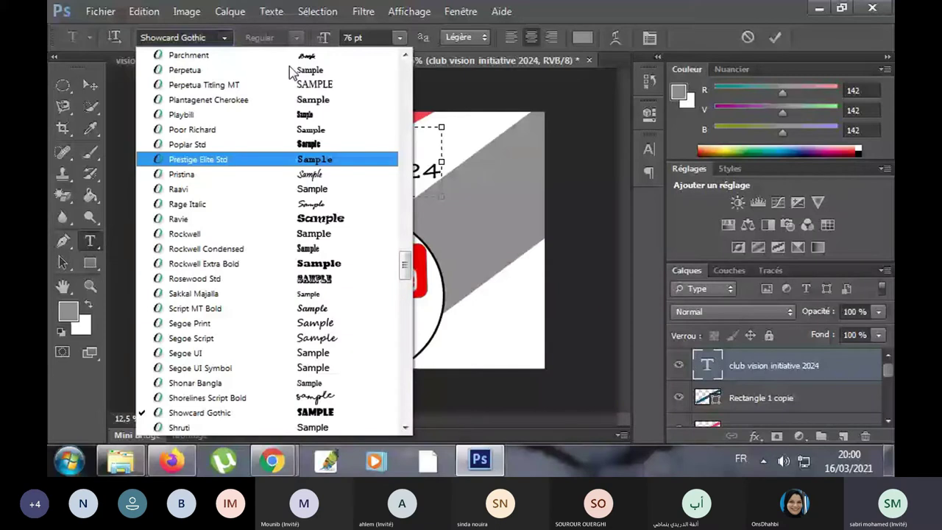
pyautogui.scroll(12, 293, 71)
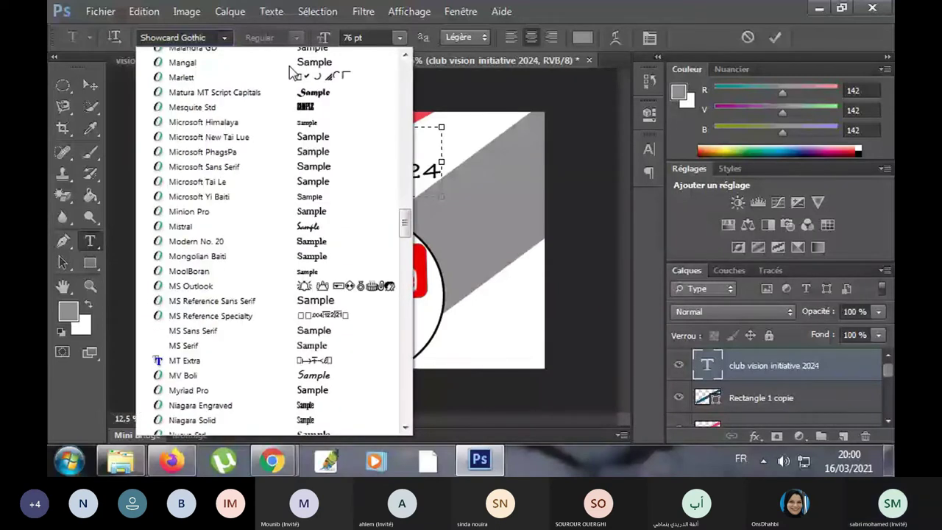
pyautogui.scroll(10, 289, 69)
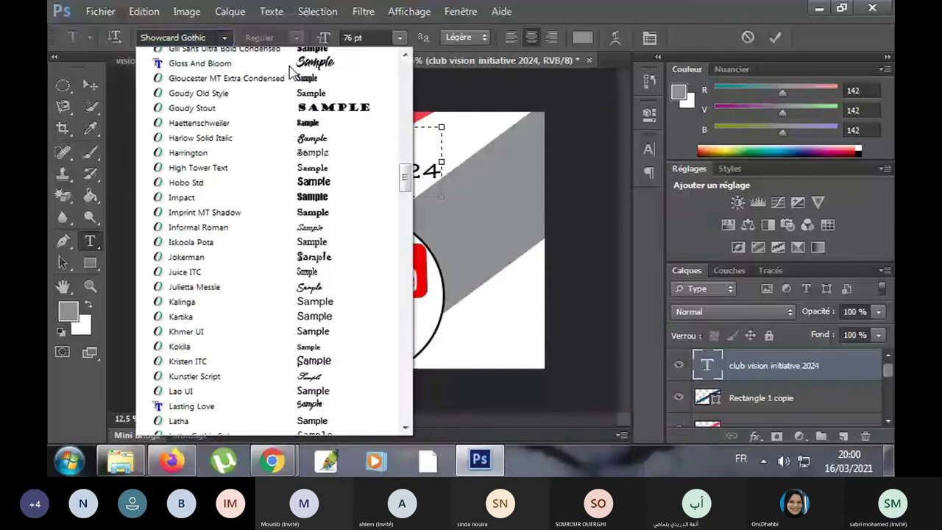
pyautogui.click(188, 181)
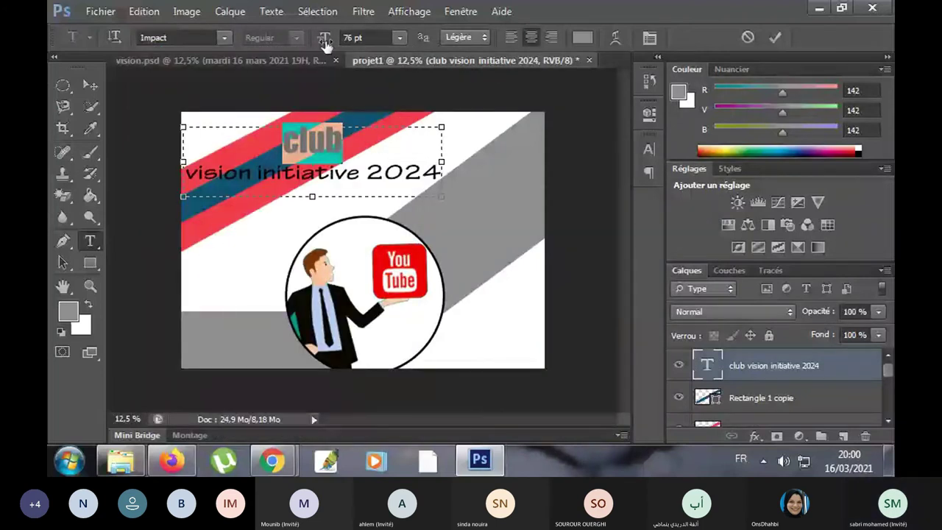
pyautogui.moveTo(325, 44); pyautogui.dragTo(328, 44)
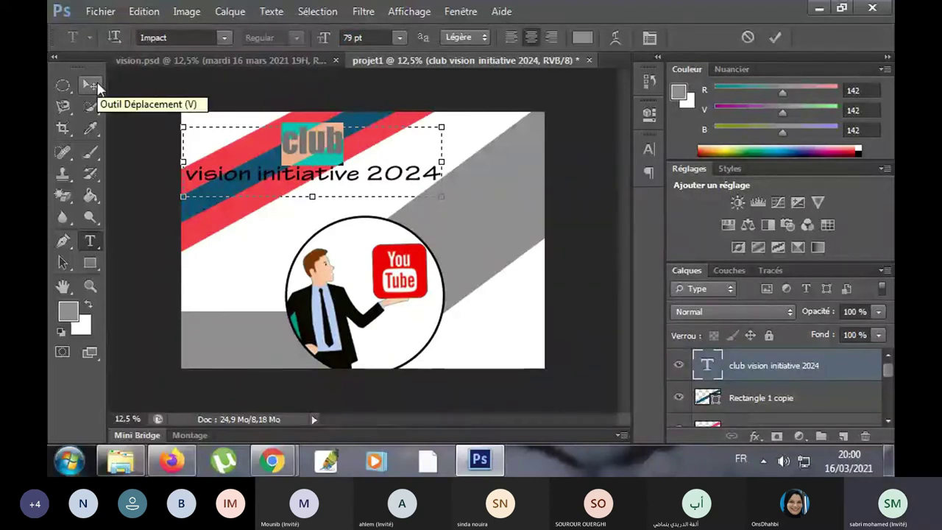
pyautogui.click(97, 87)
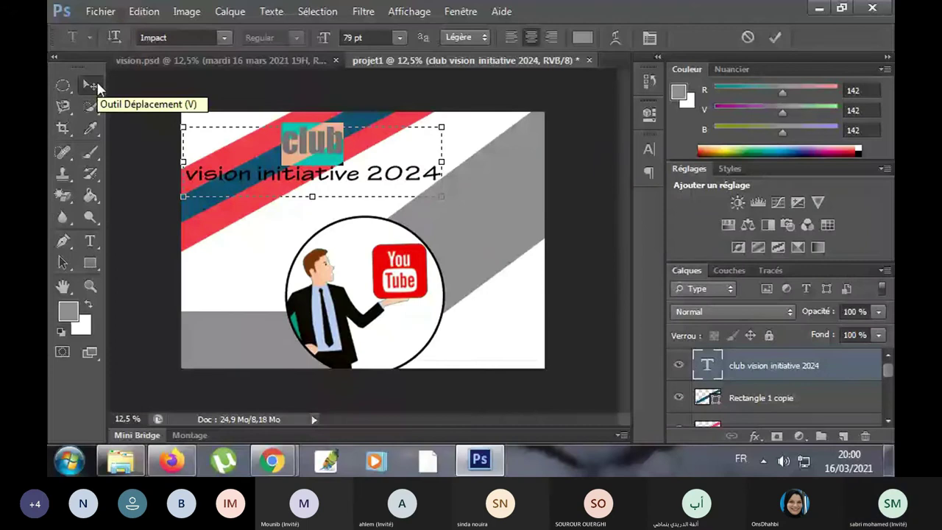
pyautogui.click(97, 87)
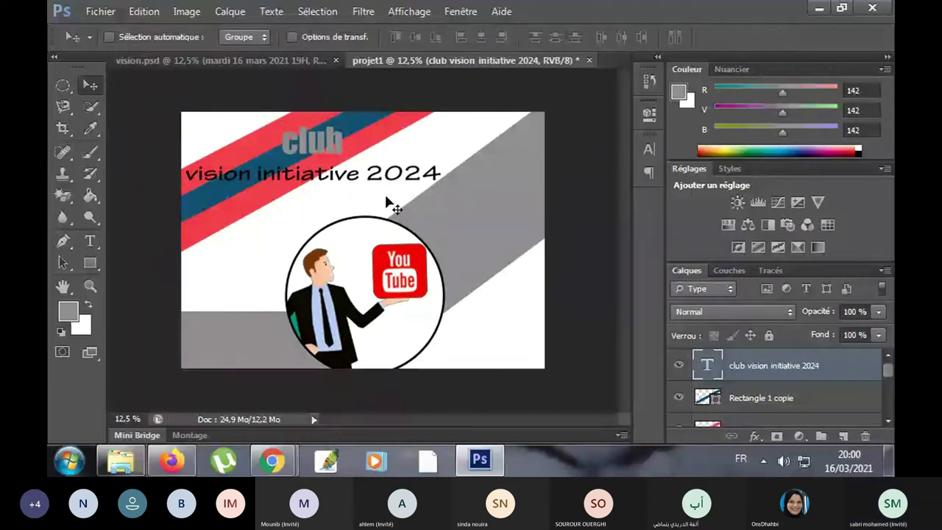
# - Restyle 'vision initiative 2024' as centred Tahoma 46 pt and commit it
pyautogui.click(92, 240)
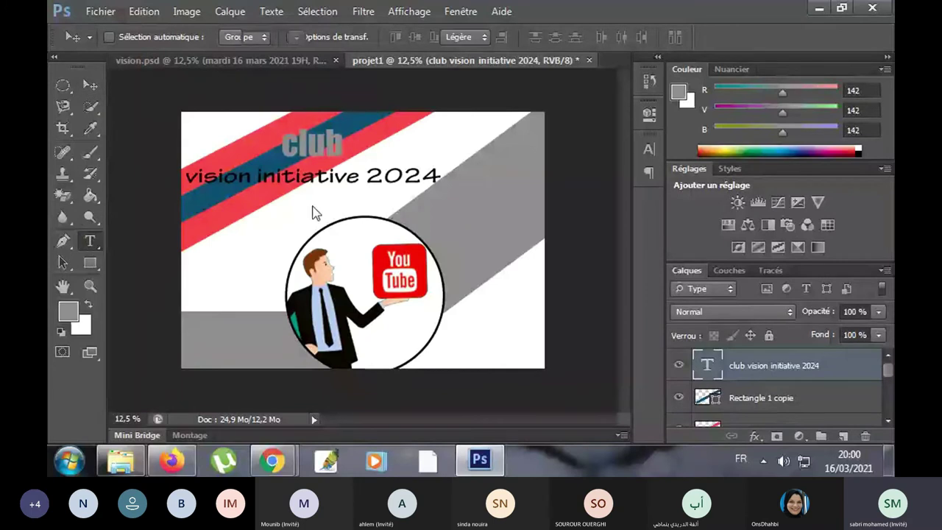
pyautogui.tripleClick(335, 174)
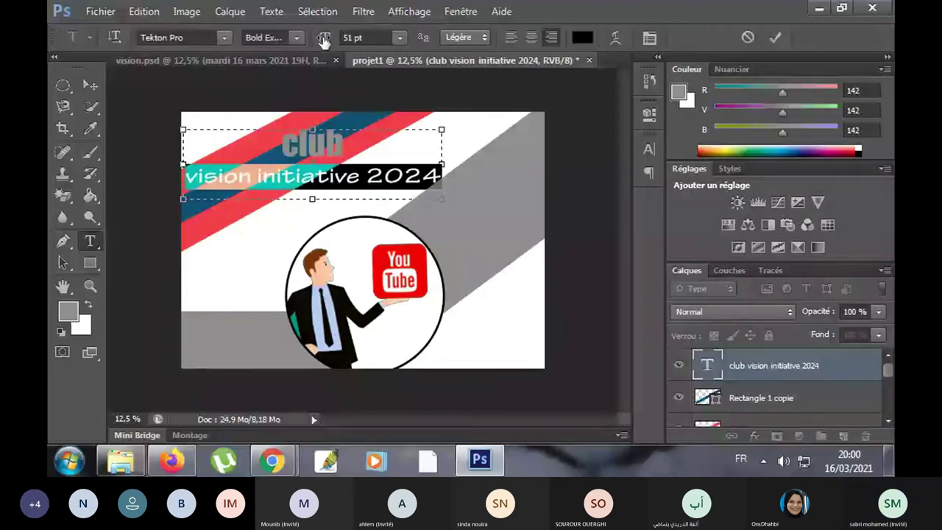
pyautogui.moveTo(328, 40); pyautogui.dragTo(318, 46)
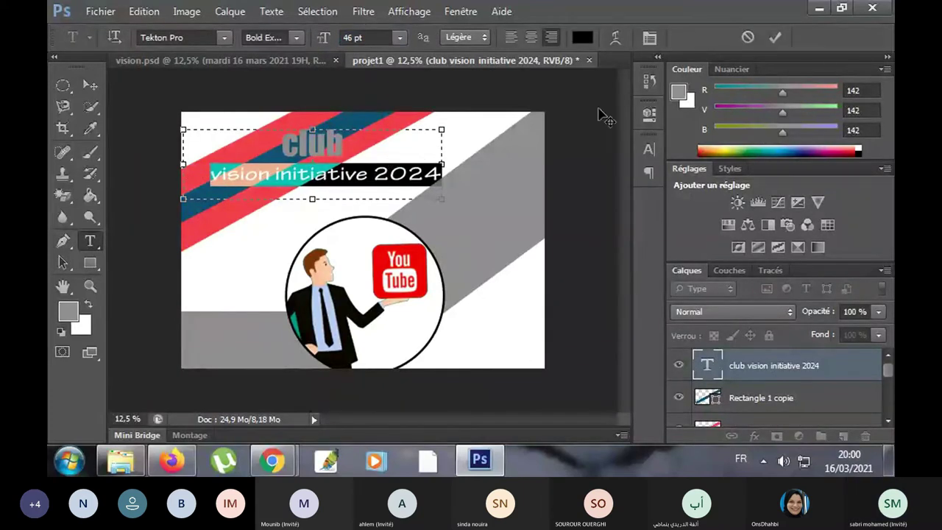
pyautogui.click(530, 37)
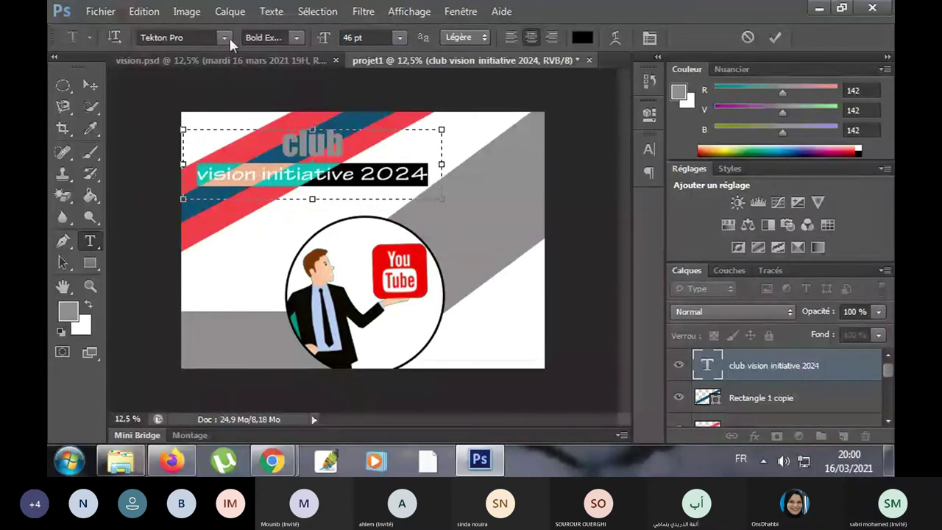
pyautogui.click(225, 37)
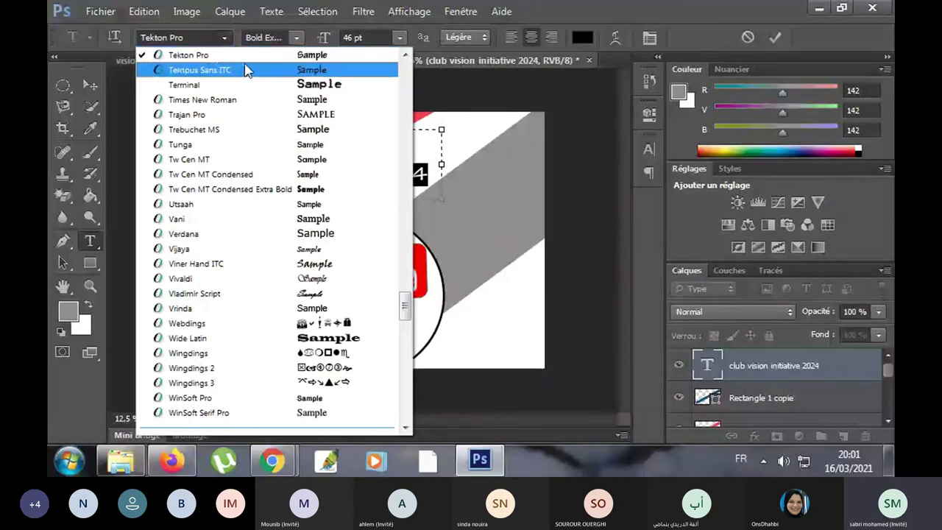
pyautogui.click(273, 85)
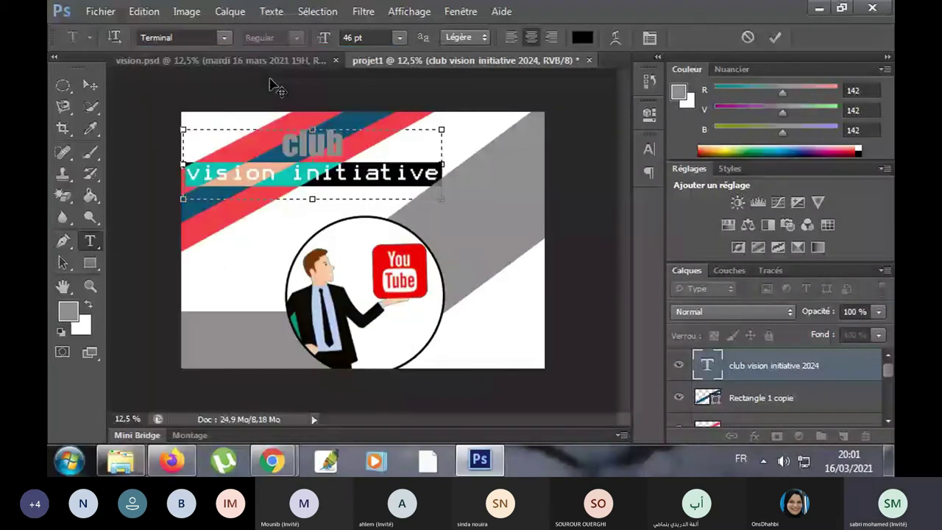
pyautogui.click(224, 37)
pyautogui.scroll(1, 242, 64)
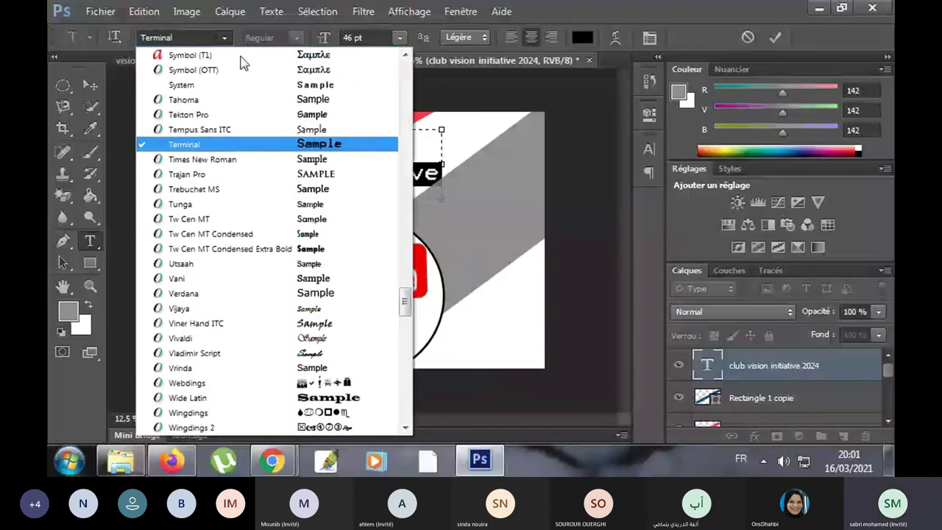
pyautogui.click(274, 101)
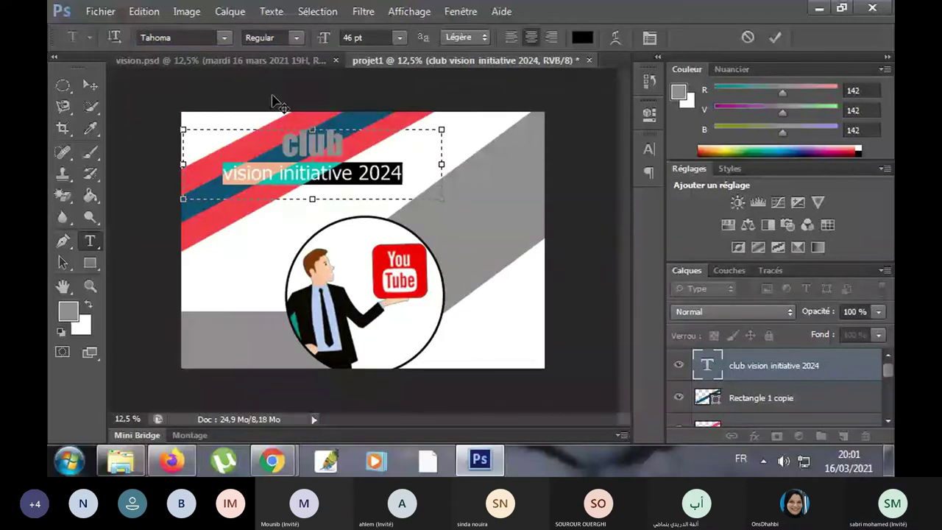
pyautogui.hotkey('ctrl', 'Return')
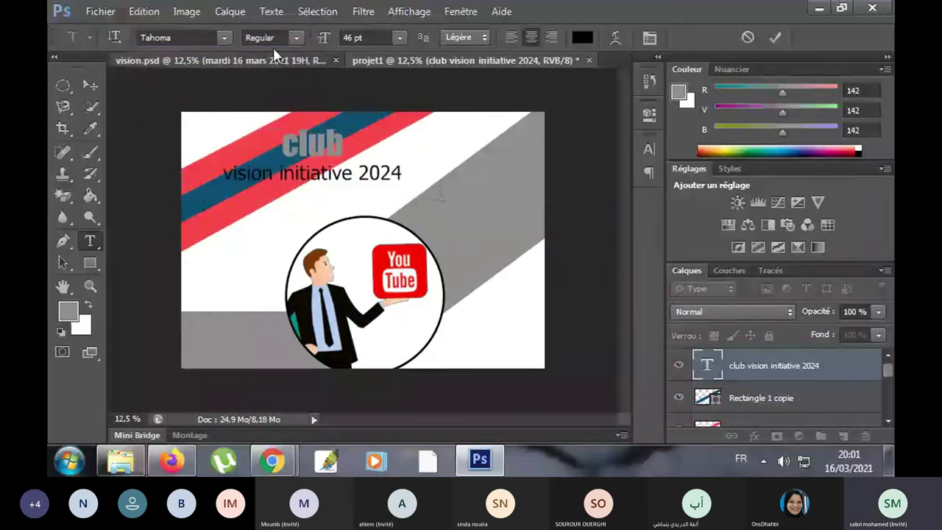
# - Glance at the vision.psd reference, then return to projet1 and edit its title text
pyautogui.click(274, 57)
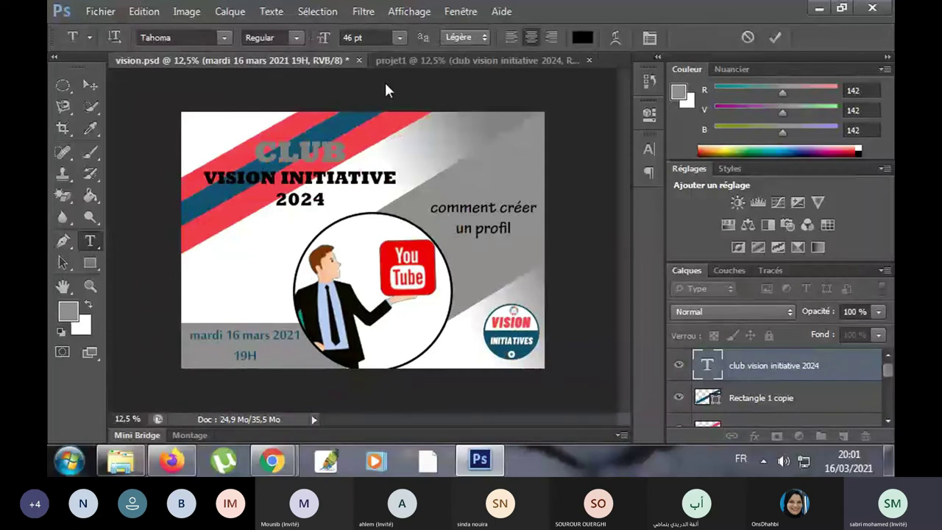
pyautogui.click(397, 59)
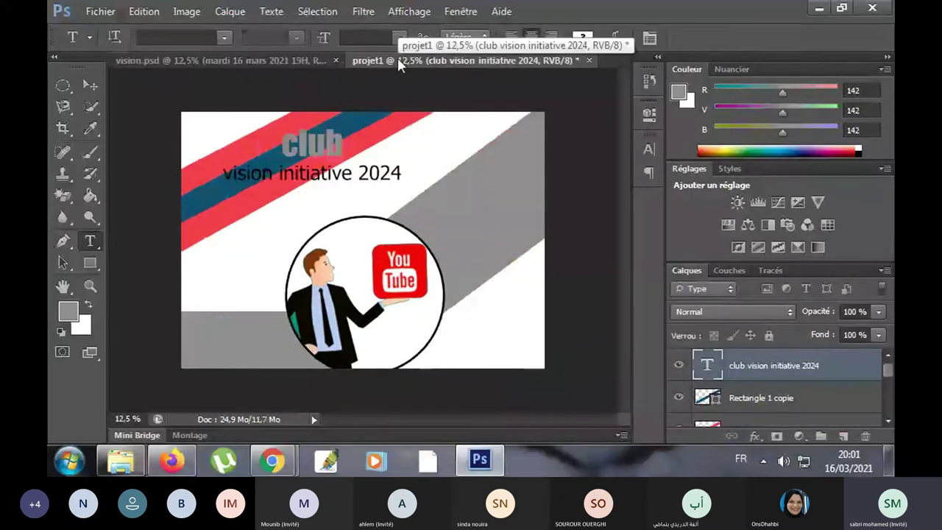
pyautogui.click(294, 173)
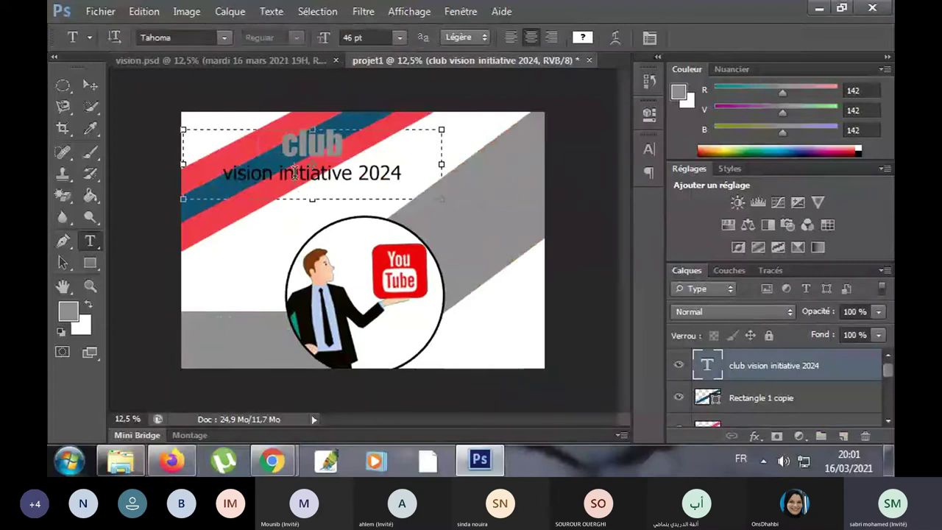
# - Set the 'vision initiative 2024' line in Tw Cen MT Condensed Extra Bold at 58 pt
pyautogui.tripleClick(294, 173)
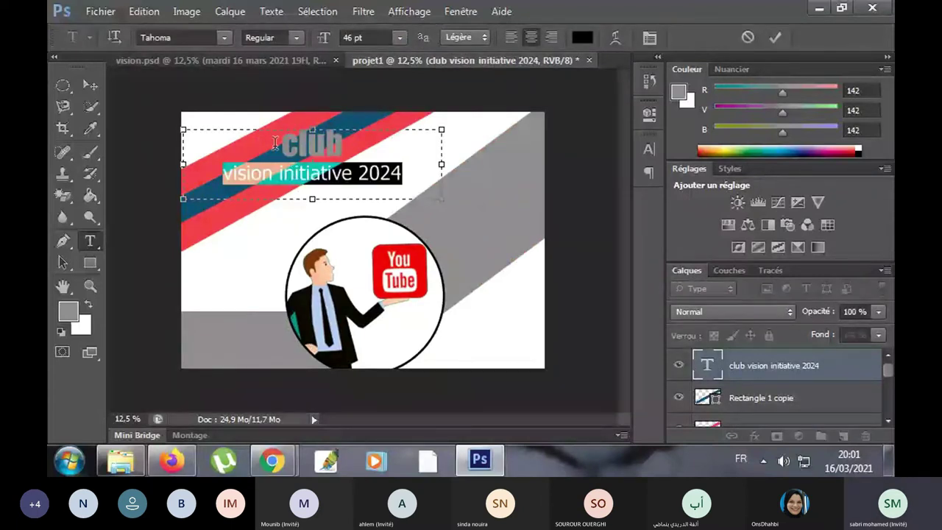
pyautogui.click(223, 37)
pyautogui.click(274, 204)
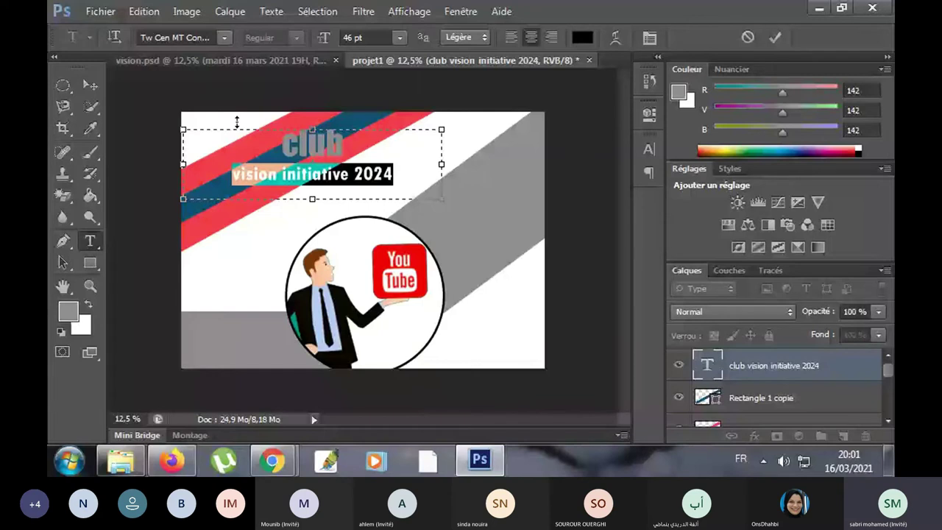
pyautogui.moveTo(321, 38); pyautogui.dragTo(326, 39)
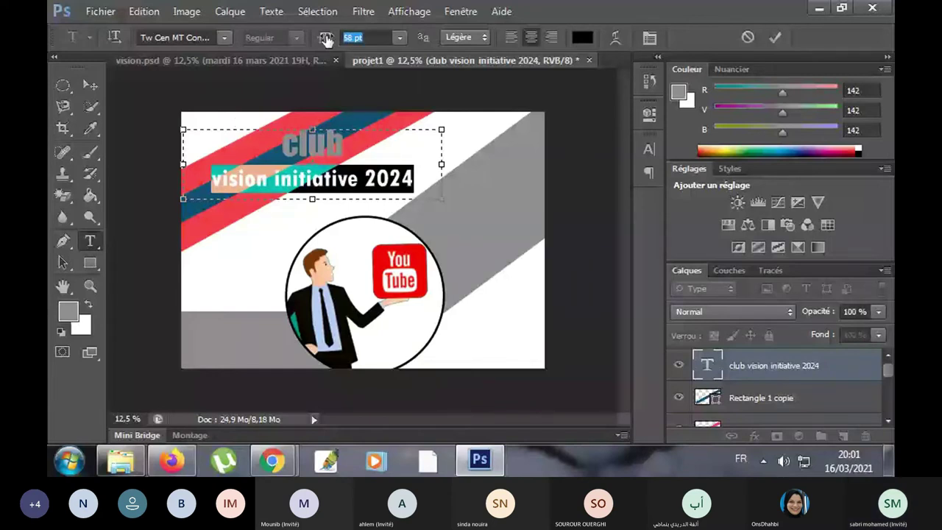
pyautogui.hotkey('ctrl', 'h')
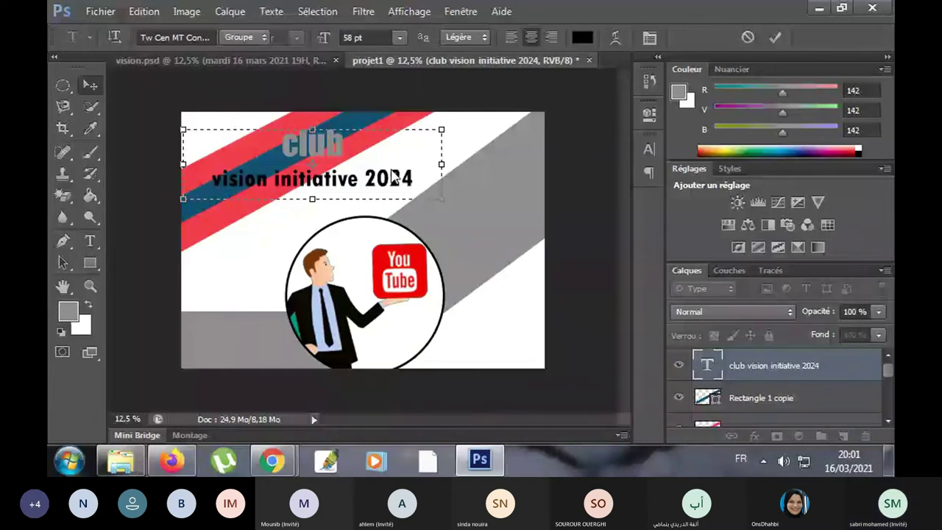
pyautogui.hotkey('ctrl', 'Return')
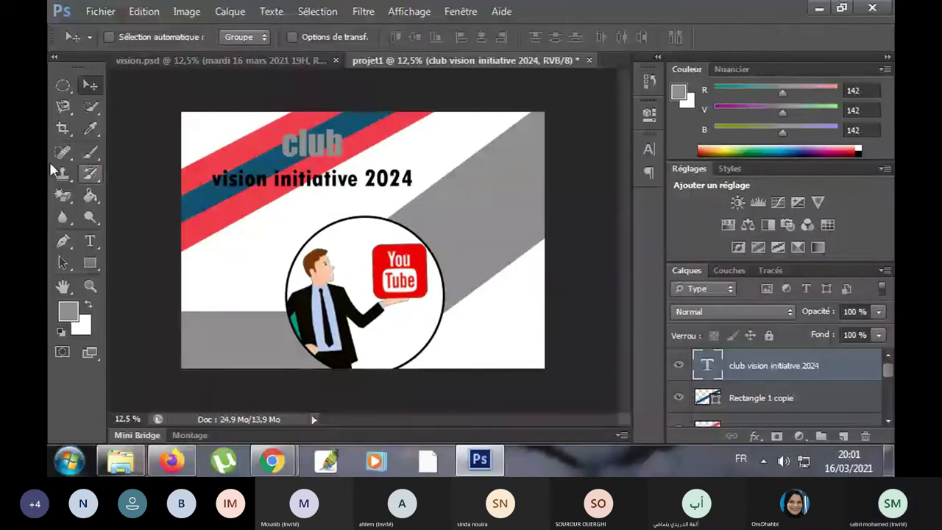
# - Reselect the whole line and open the Déformer le texte warp settings
pyautogui.click(89, 241)
pyautogui.click(280, 179)
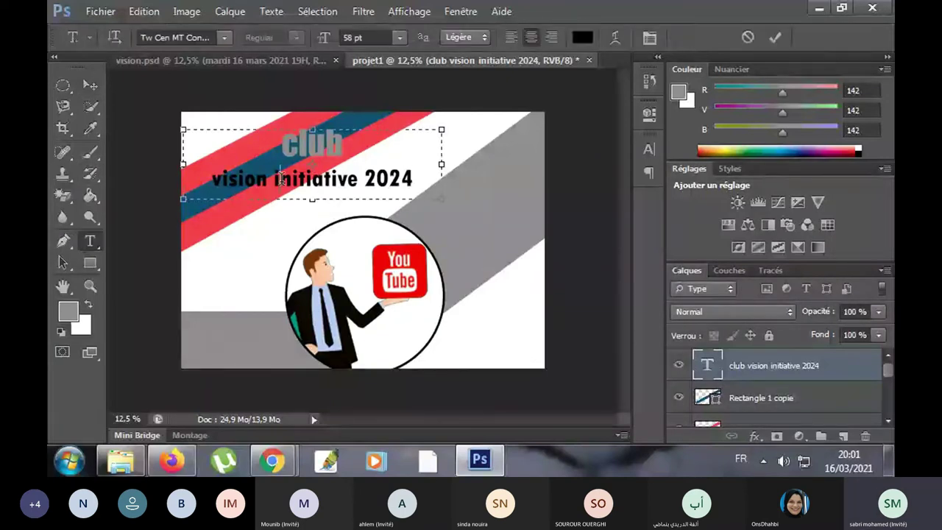
pyautogui.tripleClick(280, 179)
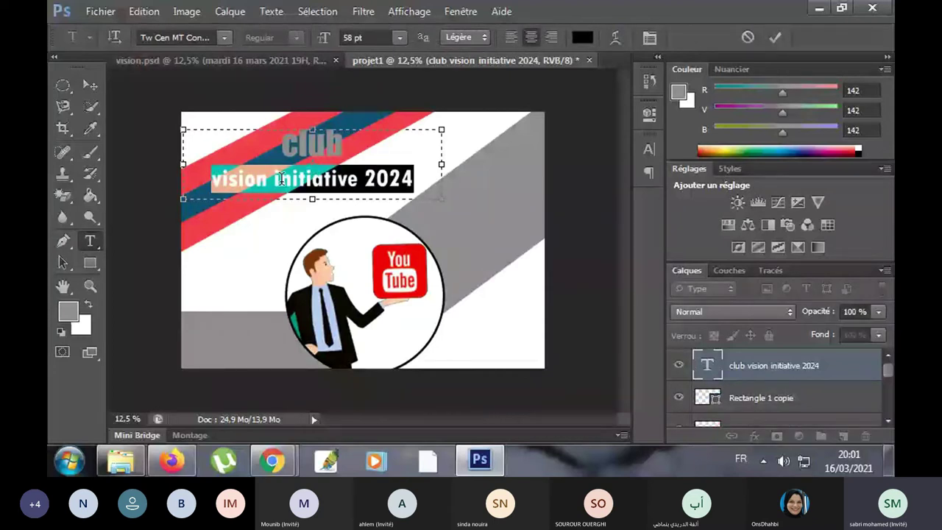
pyautogui.click(616, 39)
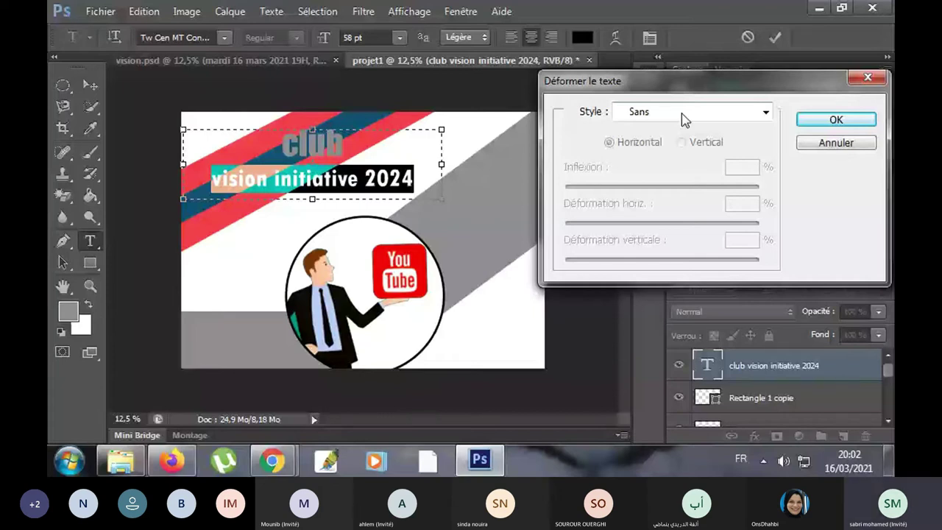
# - Browse the warp styles, dismiss the dialog, and reopen Déformer le texte
pyautogui.click(683, 117)
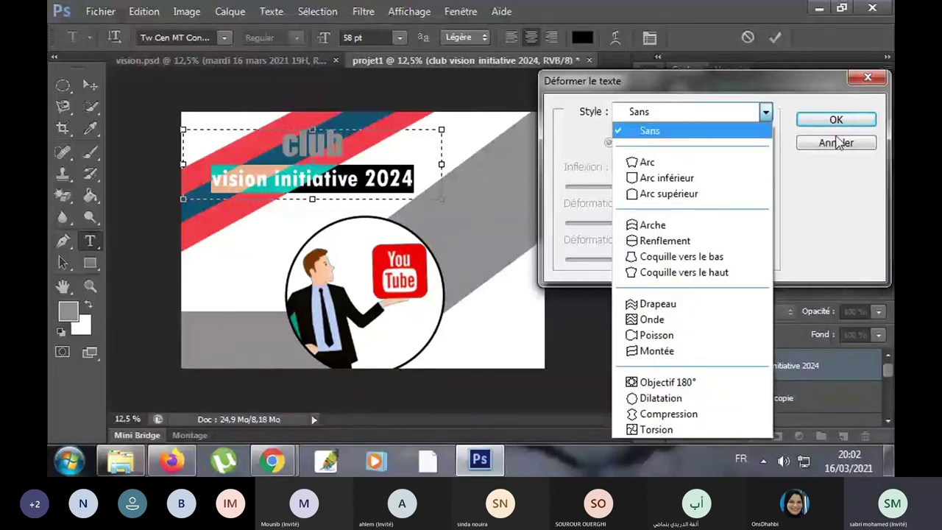
pyautogui.click(700, 86)
pyautogui.press('Escape')
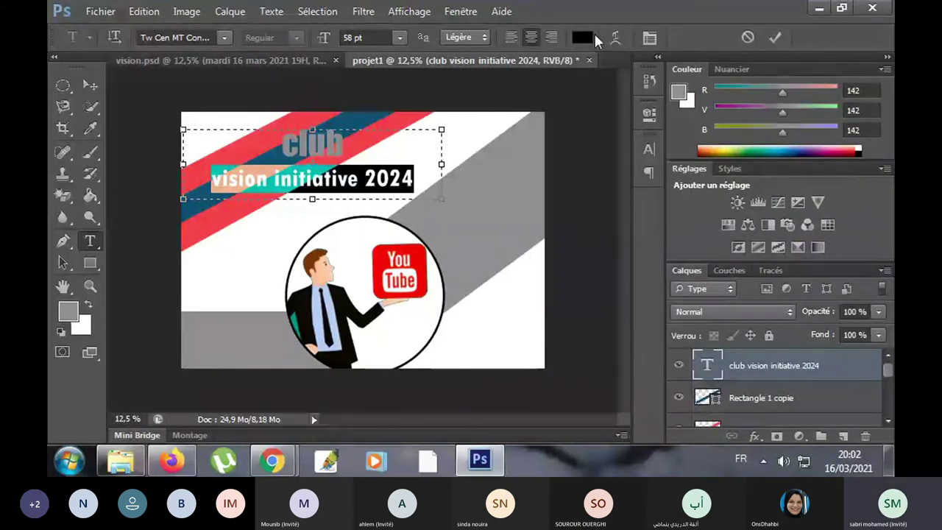
pyautogui.click(616, 38)
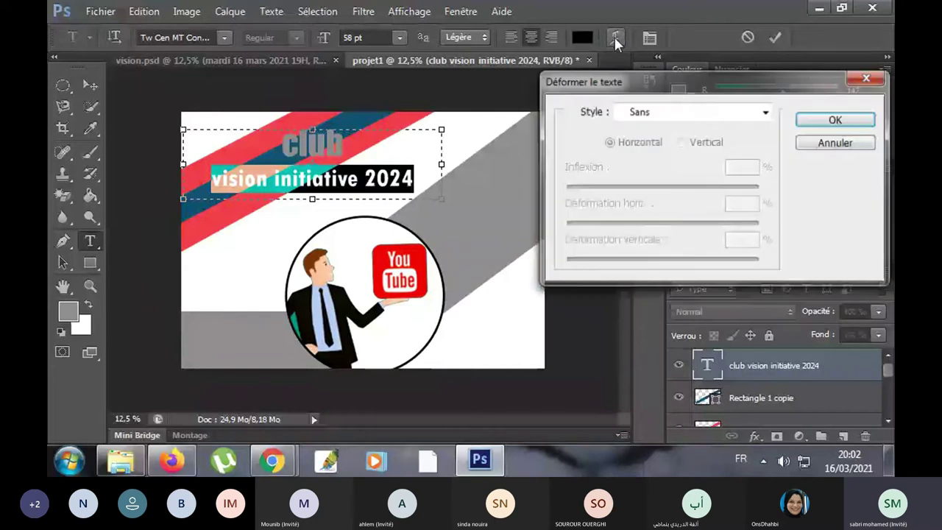
# - Try an Arc warp, flatten its bend back to 0, then switch the style to Drapeau
pyautogui.click(666, 118)
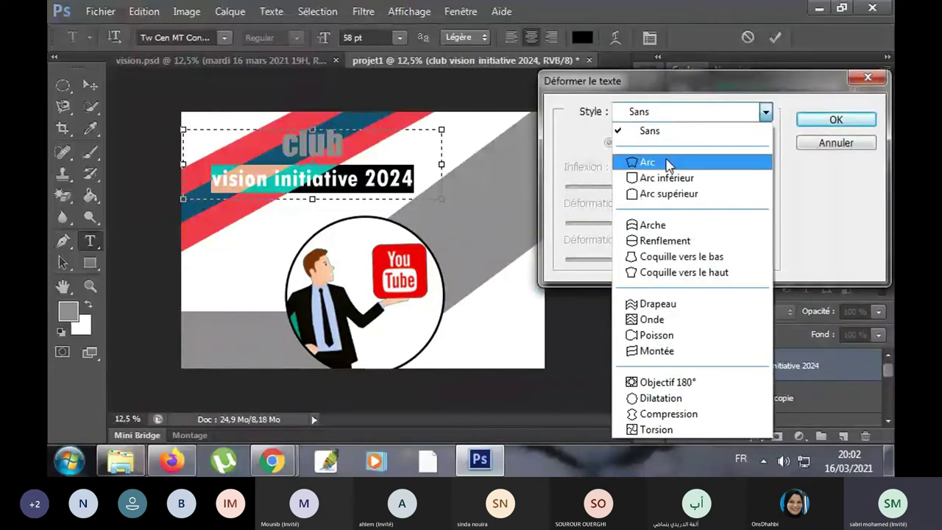
pyautogui.click(636, 159)
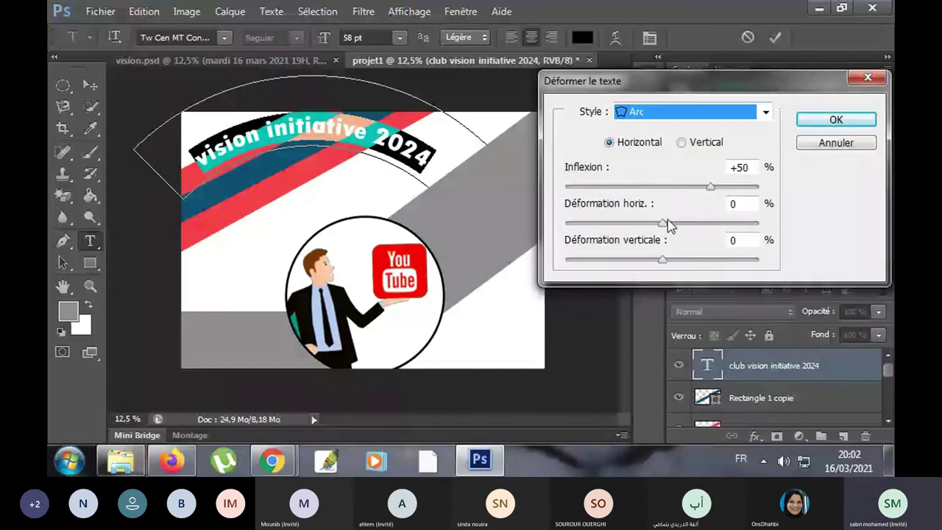
pyautogui.moveTo(710, 187); pyautogui.dragTo(658, 190)
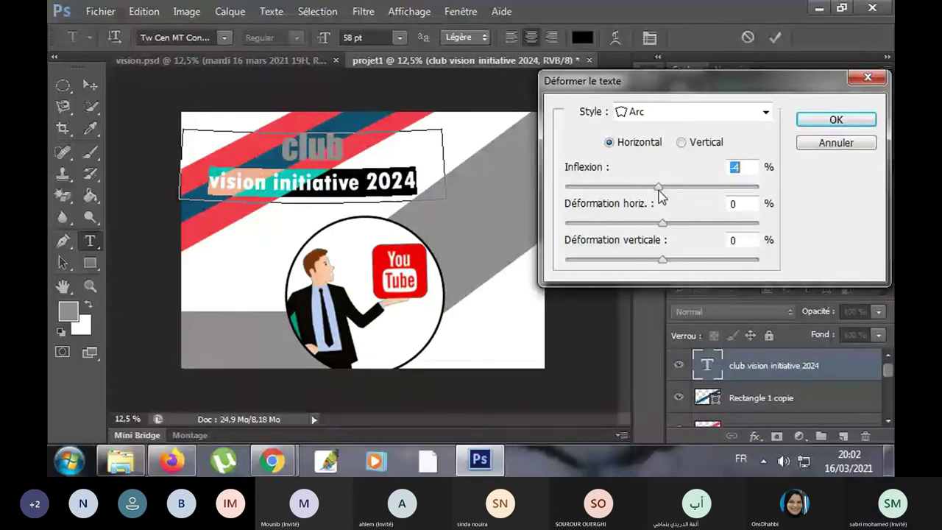
pyautogui.moveTo(659, 190); pyautogui.dragTo(645, 191)
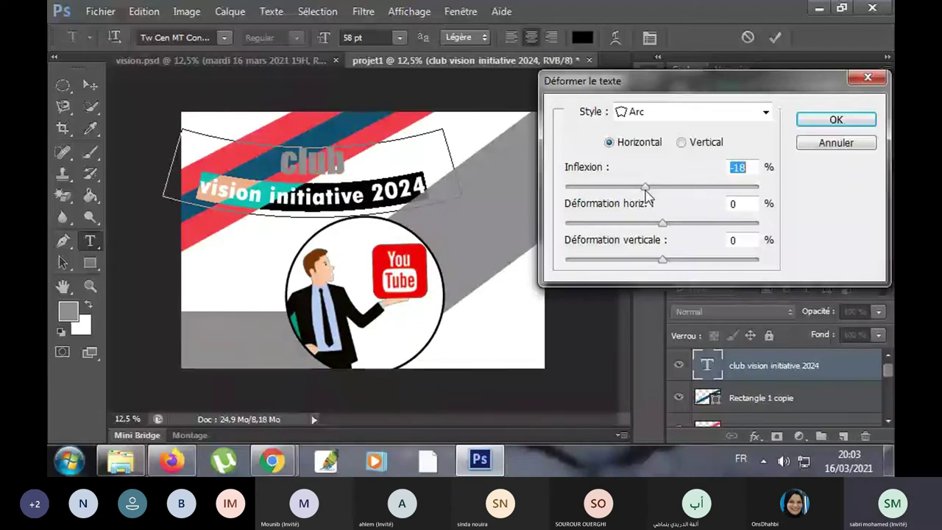
pyautogui.moveTo(646, 190); pyautogui.dragTo(663, 189)
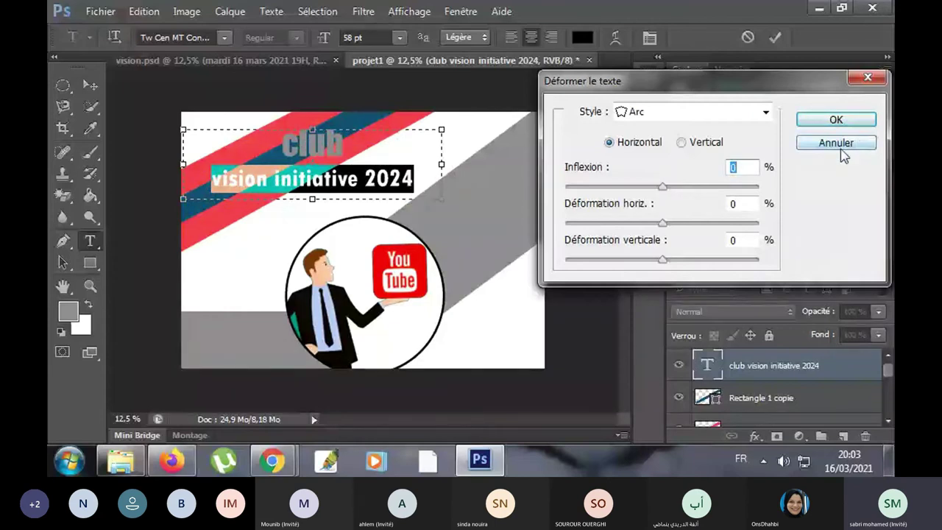
pyautogui.click(676, 115)
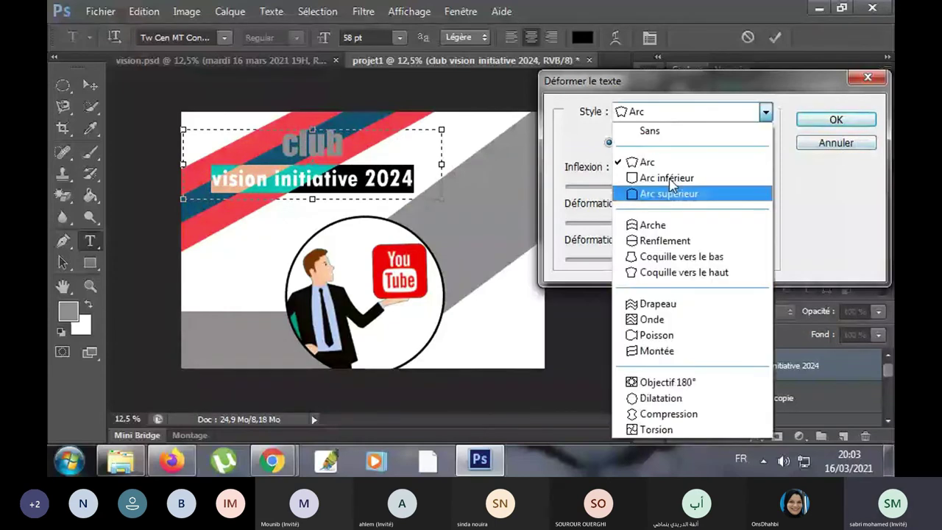
pyautogui.click(681, 303)
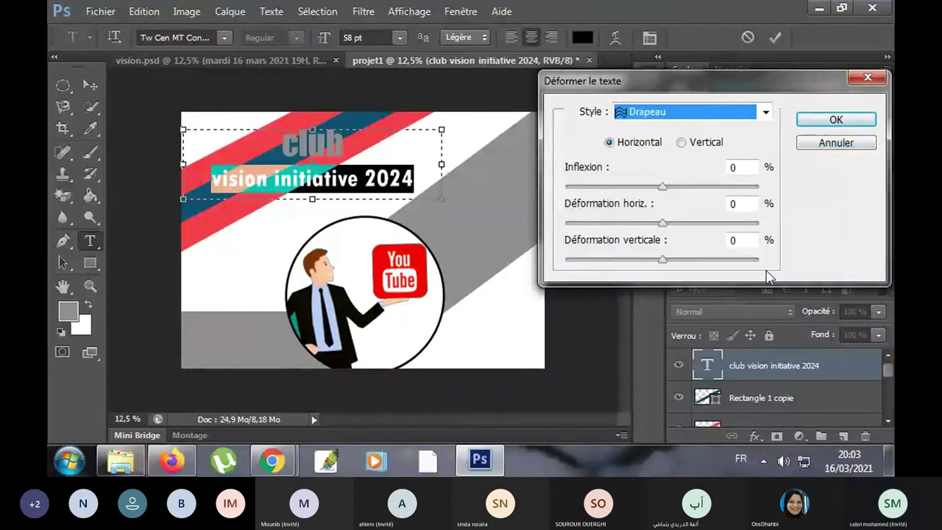
# - Preview Drapeau flag waves of +31 and -24 on the title line
pyautogui.moveTo(667, 193); pyautogui.dragTo(678, 193)
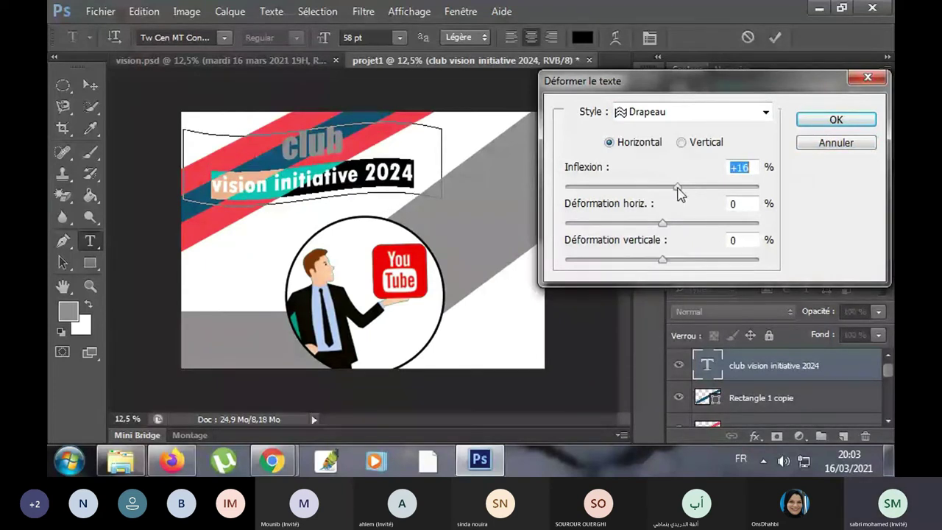
pyautogui.moveTo(679, 193); pyautogui.dragTo(694, 193)
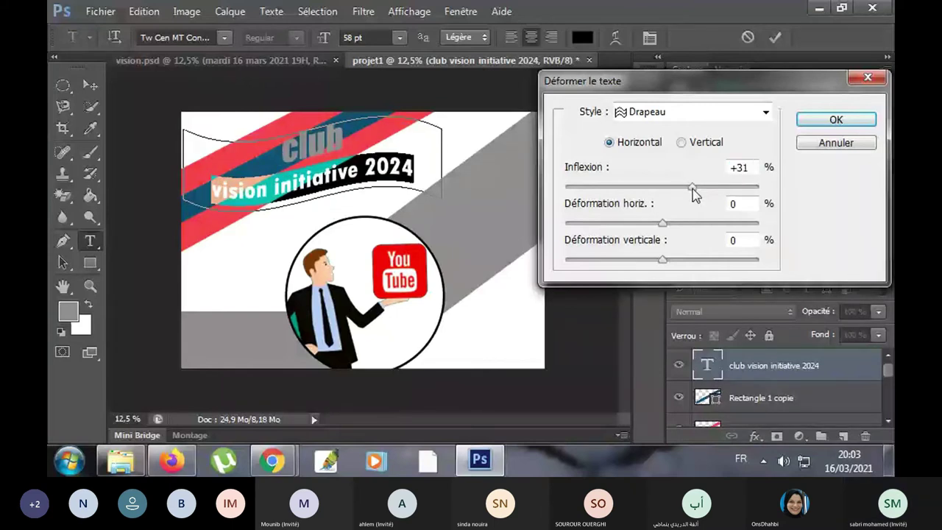
pyautogui.moveTo(694, 193); pyautogui.dragTo(628, 193)
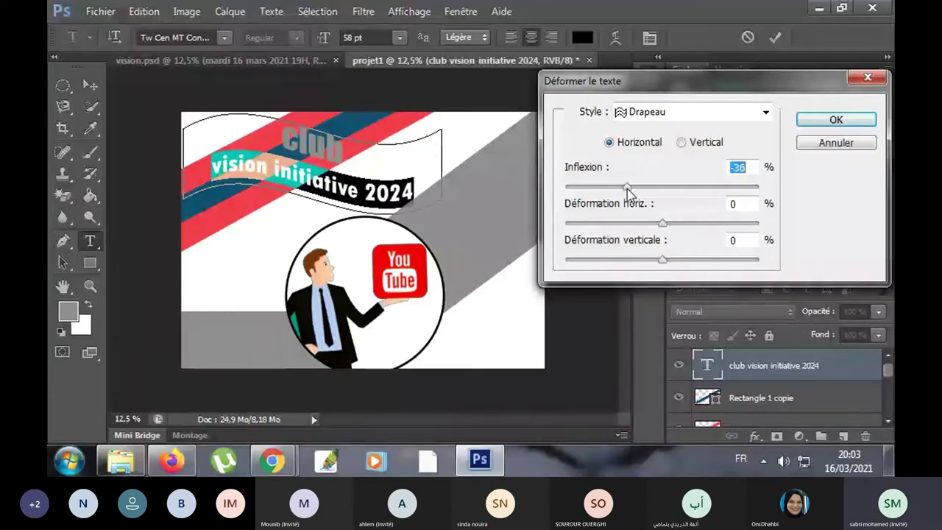
pyautogui.moveTo(628, 192); pyautogui.dragTo(639, 193)
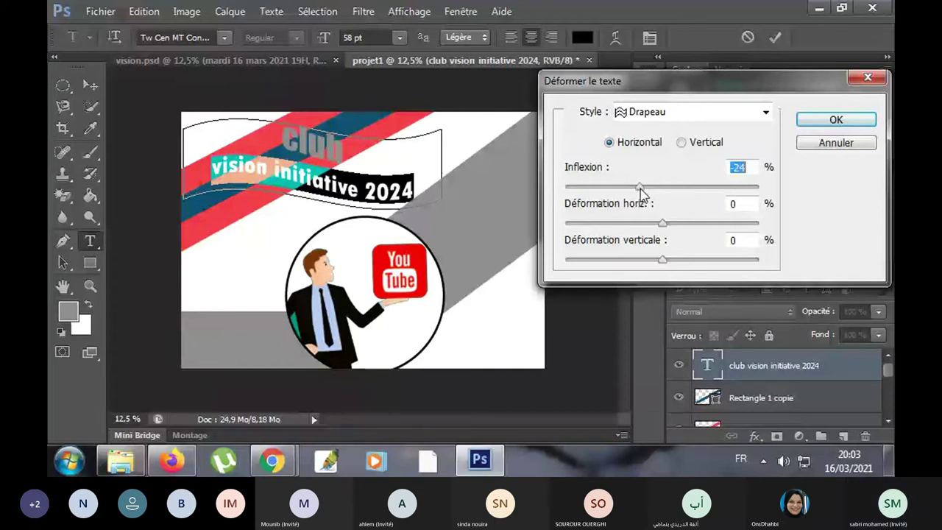
pyautogui.moveTo(640, 187); pyautogui.dragTo(663, 187)
pyautogui.click(765, 112)
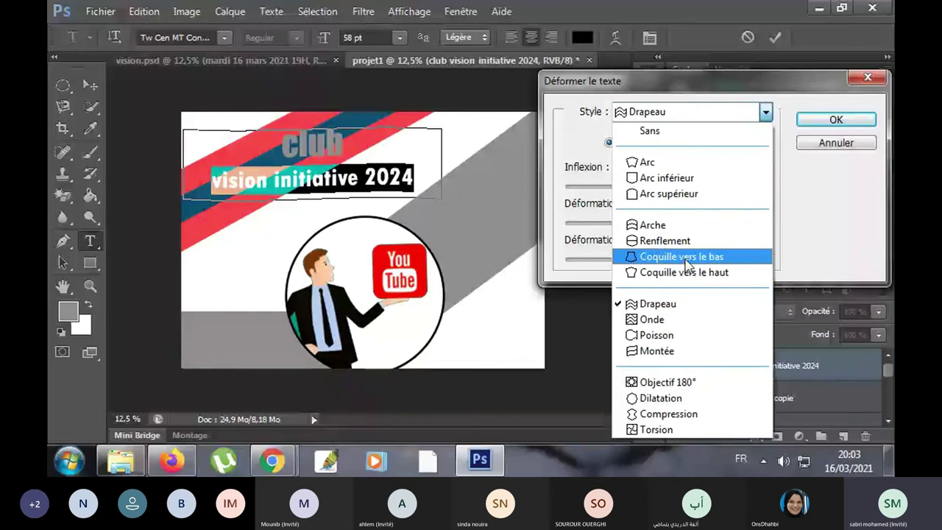
pyautogui.click(673, 304)
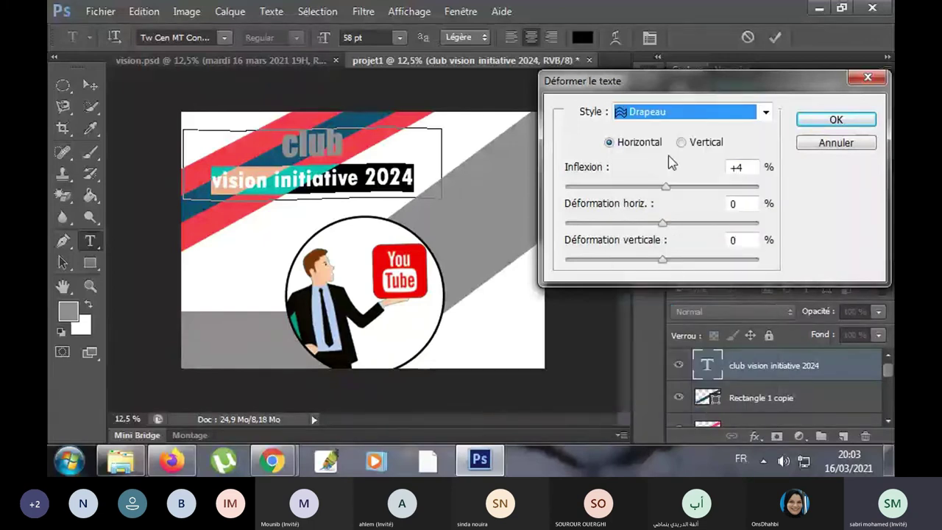
# - Preview a Poisson fish warp, then cancel the warp to keep the line straight
pyautogui.click(678, 118)
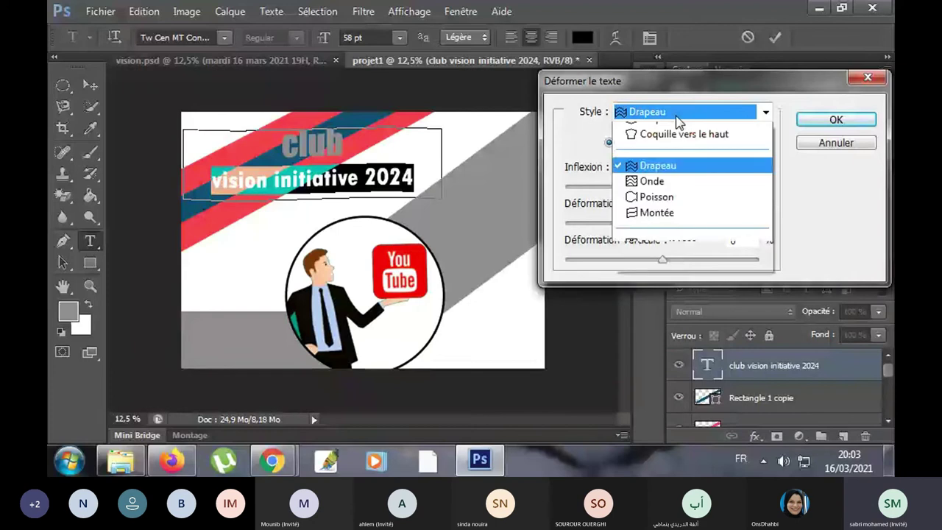
pyautogui.click(669, 335)
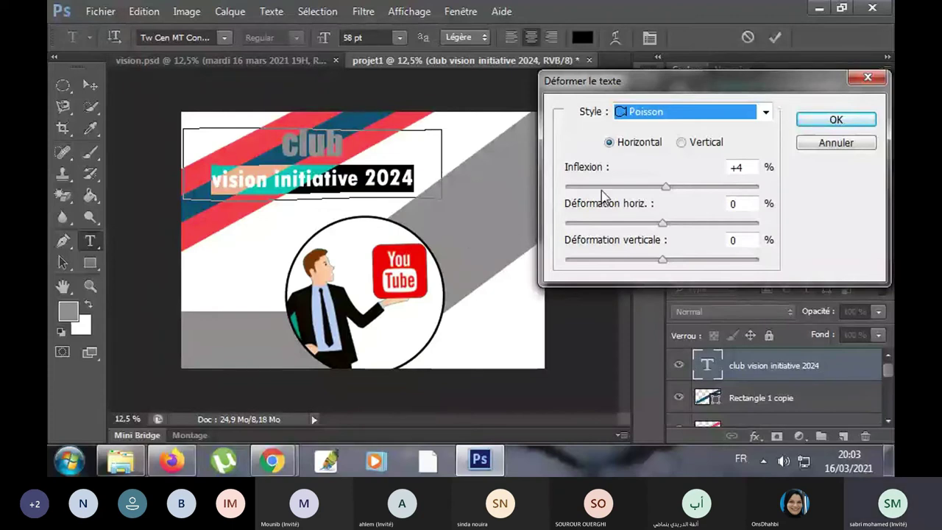
pyautogui.click(667, 188)
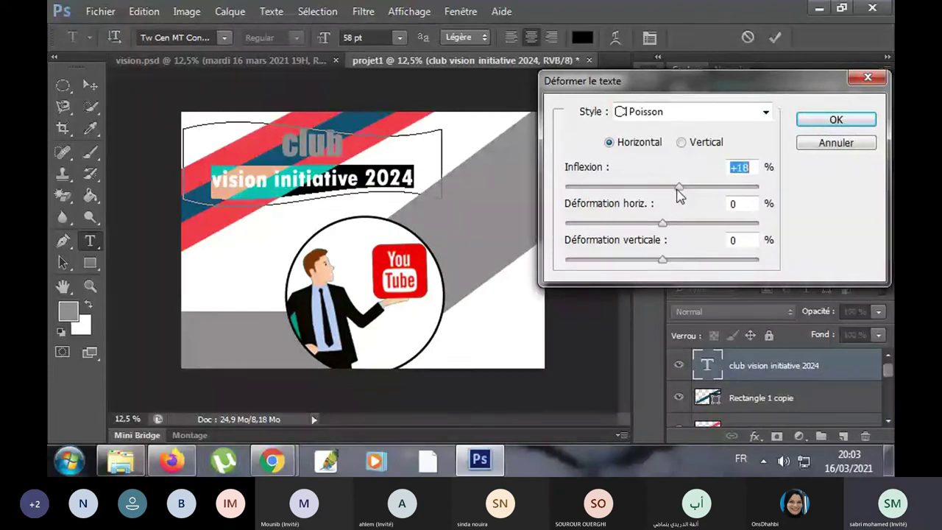
pyautogui.moveTo(667, 188)
pyautogui.mouseDown()
pyautogui.moveTo(707, 193)
pyautogui.moveTo(622, 189)
pyautogui.mouseUp()
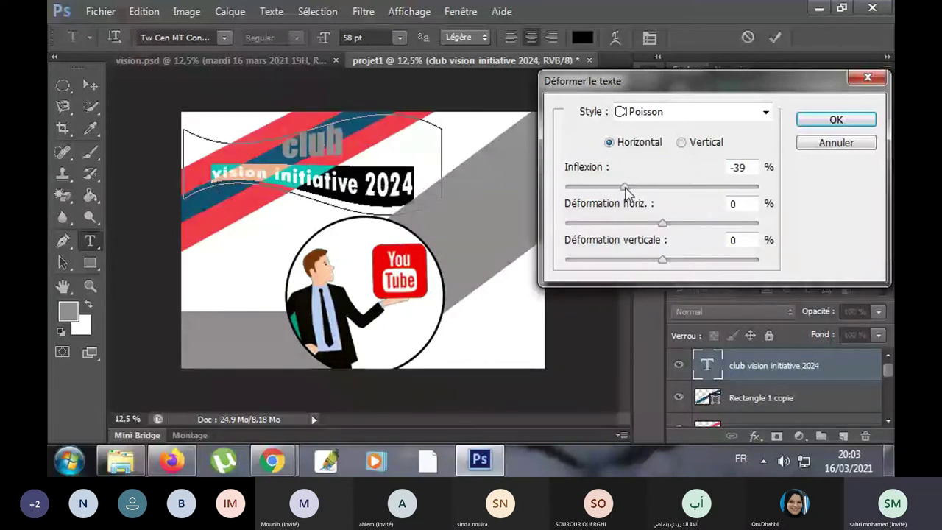
pyautogui.click(845, 147)
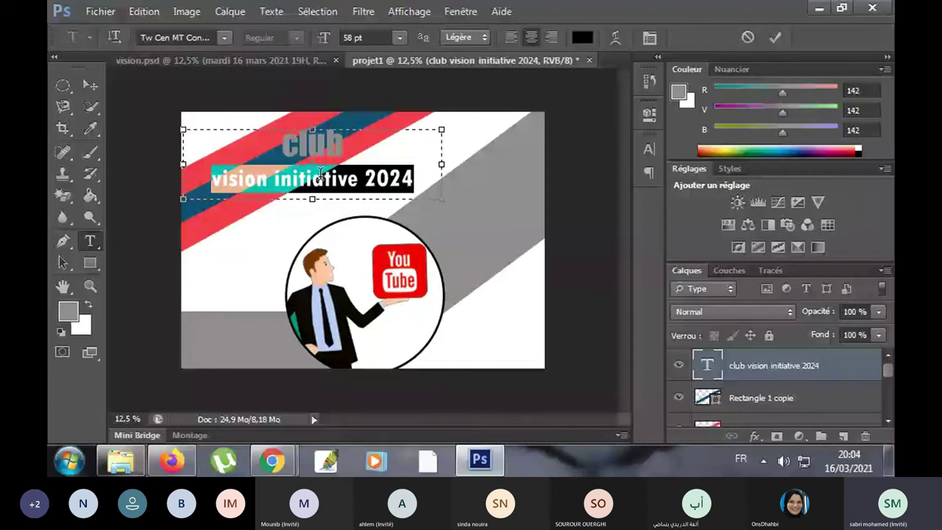
pyautogui.click(650, 37)
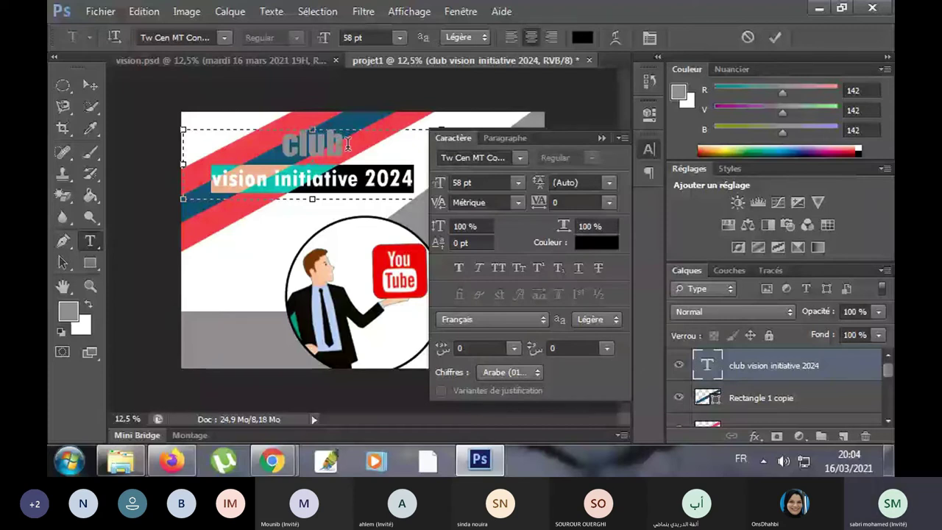
# - Set the title's leading to 55 pt after trying 71, 41 and 27 pt
pyautogui.click(609, 182)
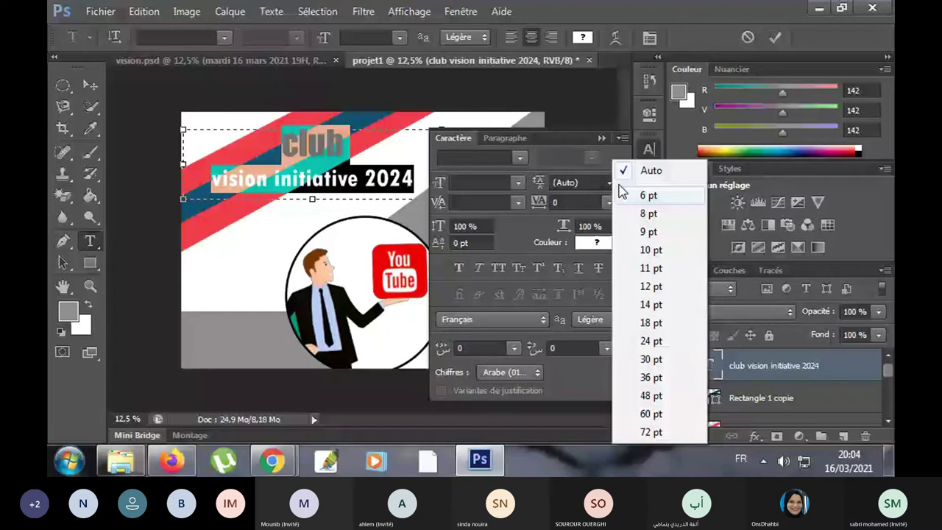
pyautogui.click(540, 184)
pyautogui.moveTo(534, 184); pyautogui.dragTo(540, 184)
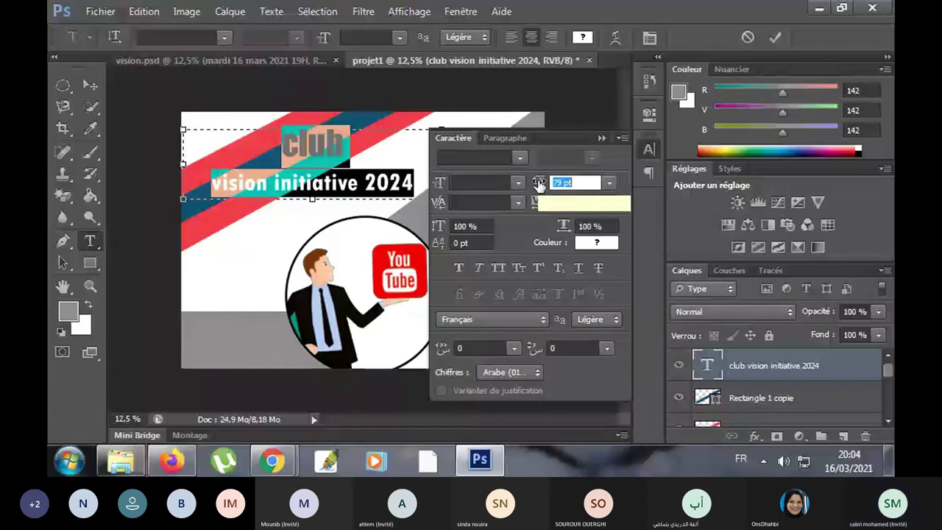
pyautogui.moveTo(539, 184); pyautogui.dragTo(533, 184)
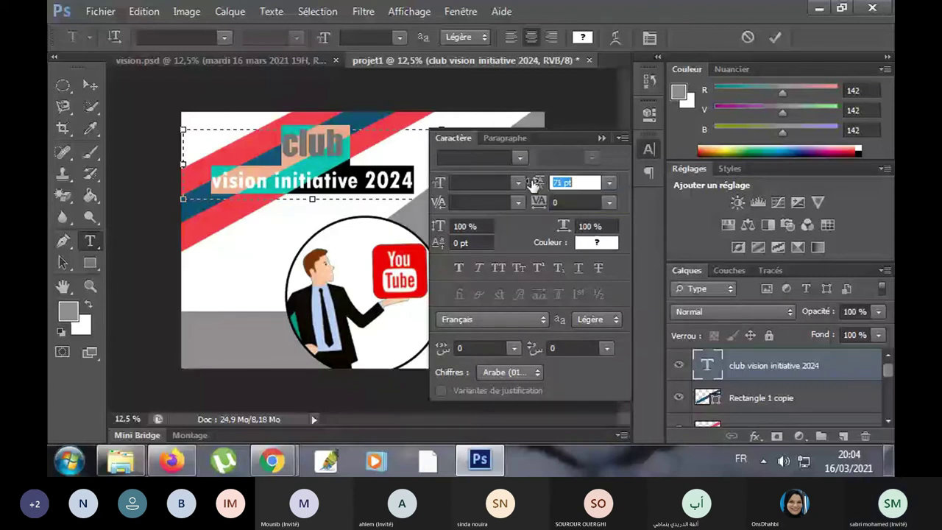
pyautogui.moveTo(533, 184); pyautogui.dragTo(501, 184)
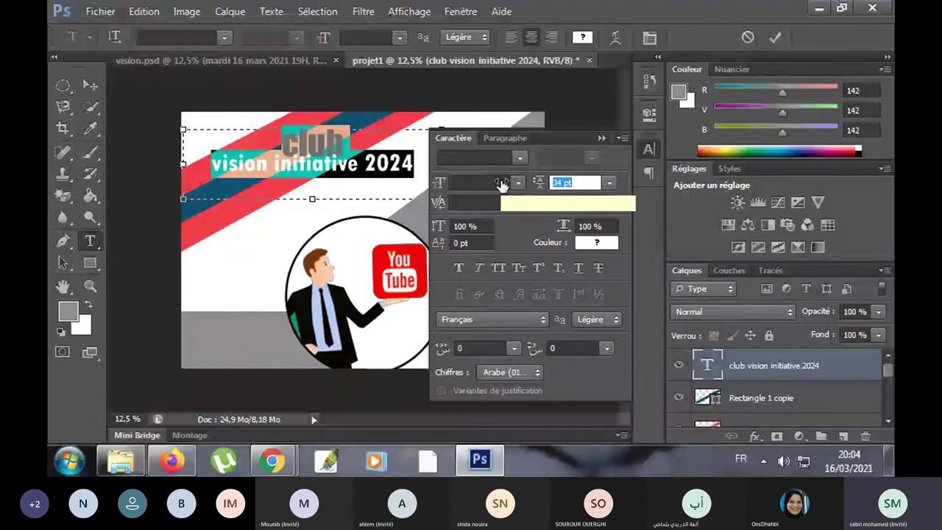
pyautogui.moveTo(502, 184); pyautogui.dragTo(495, 184)
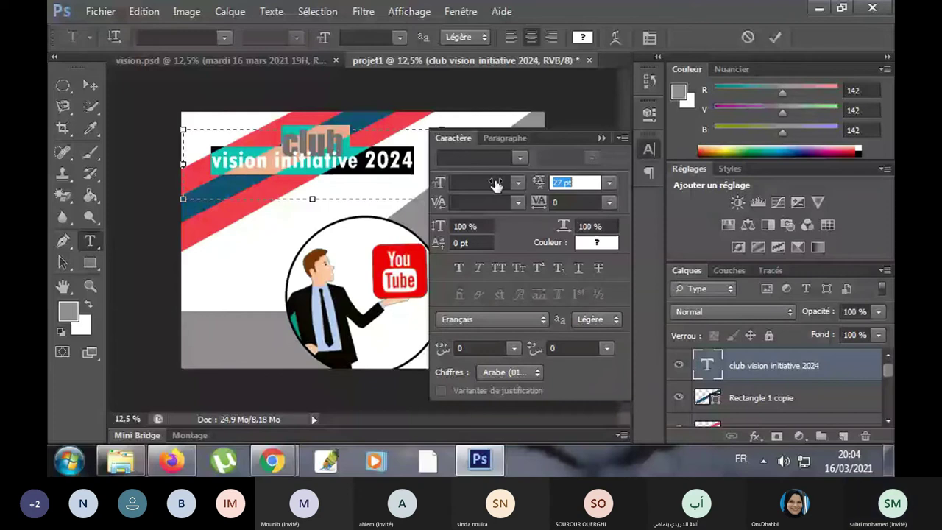
pyautogui.moveTo(496, 184); pyautogui.dragTo(519, 184)
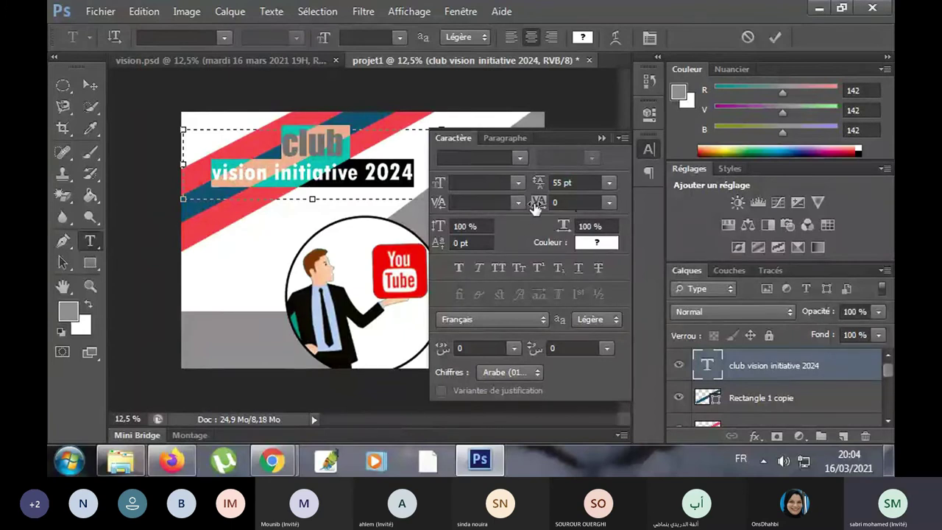
# - Reset the title's tracking to 0 and commit the text edits
pyautogui.moveTo(535, 209); pyautogui.dragTo(544, 208)
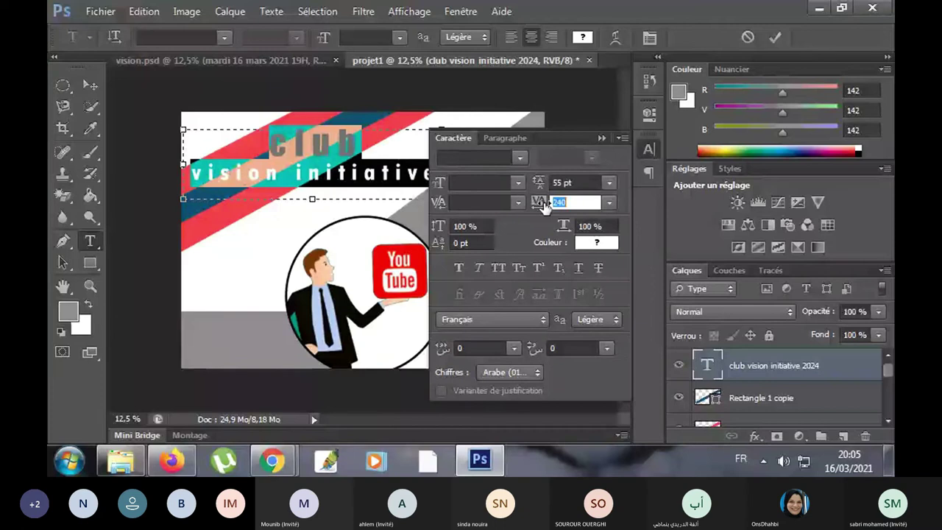
pyautogui.moveTo(544, 207); pyautogui.dragTo(528, 207)
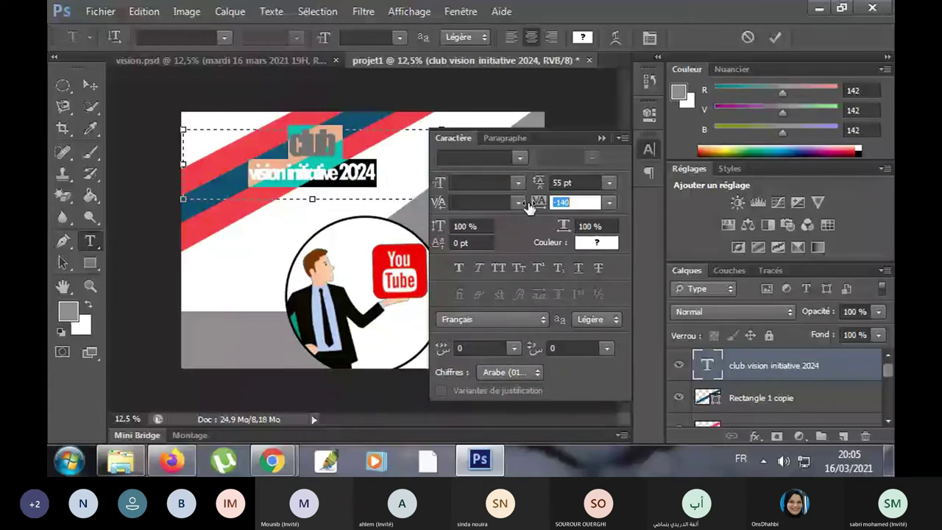
pyautogui.write('0')
pyautogui.press('Return')
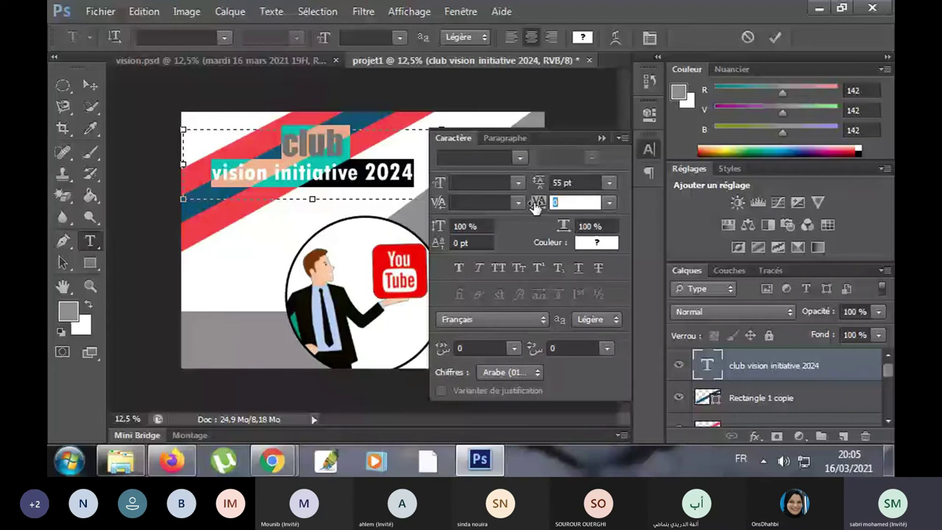
pyautogui.click(601, 138)
pyautogui.click(88, 85)
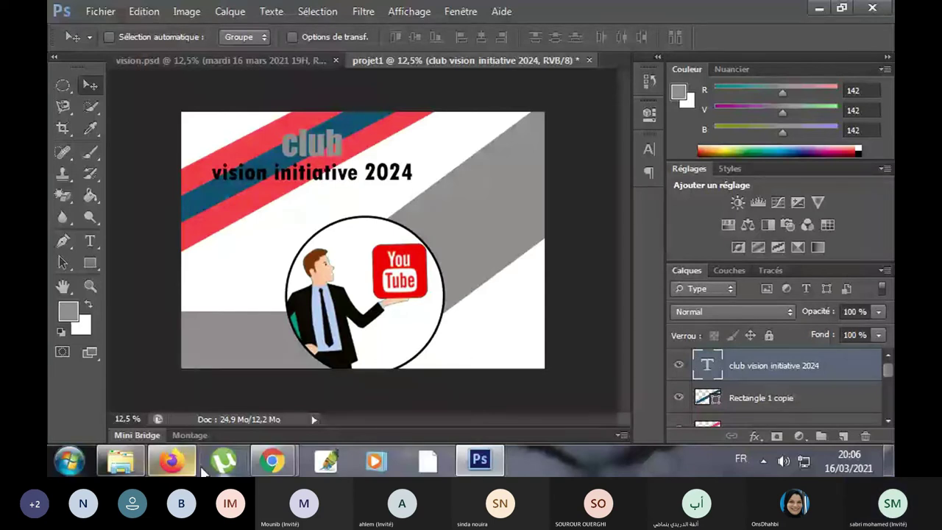
# - Bring the Microsoft Teams meeting window to the front
pyautogui.click(254, 463)
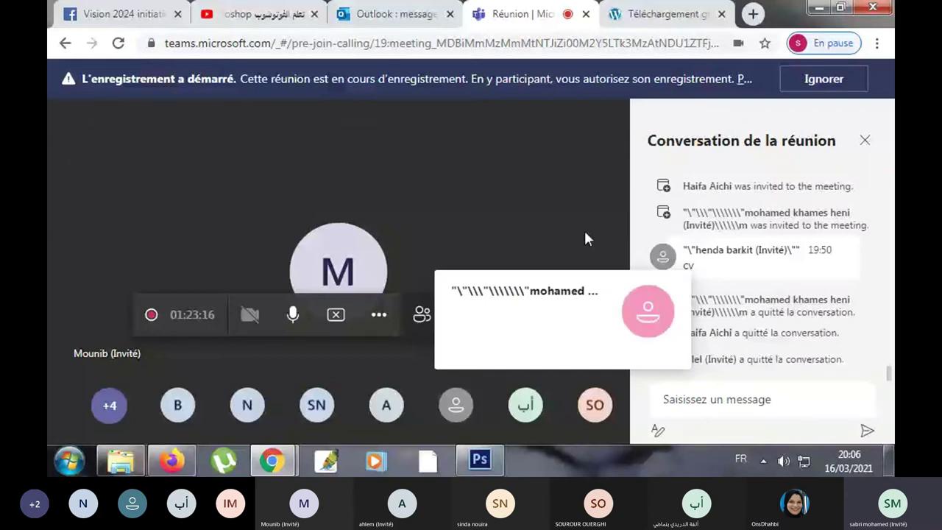
# - Close the Teams meeting chat panel and return to the Photoshop poster
pyautogui.click(865, 141)
pyautogui.moveTo(480, 460)
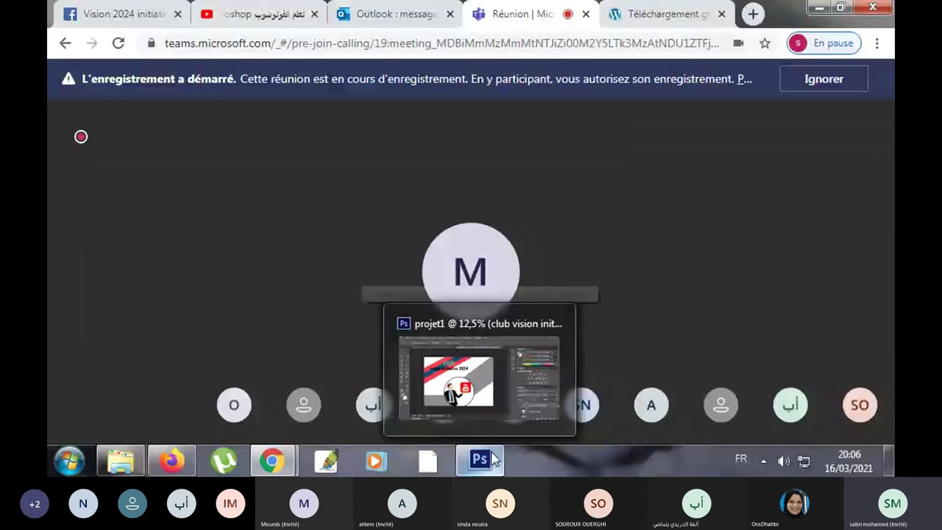
pyautogui.click(480, 459)
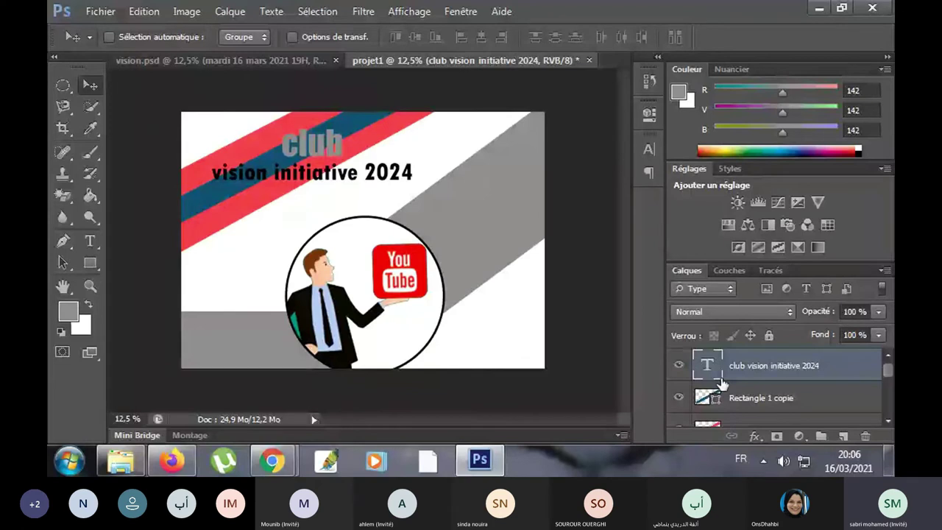
# - Delete the YouTube-man image layer, leaving the white circle empty, and minimise Photoshop
pyautogui.scroll(-3, 722, 383)
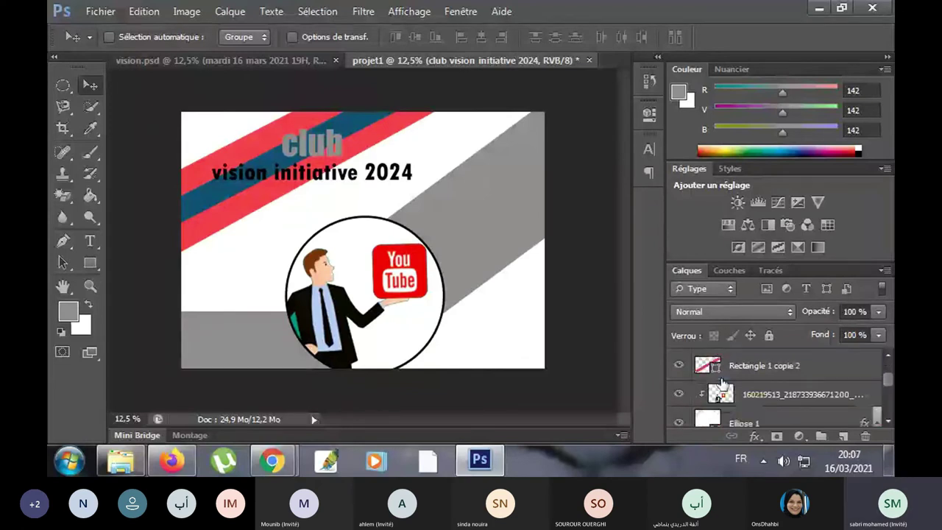
pyautogui.scroll(-1, 770, 365)
pyautogui.rightClick(769, 366)
pyautogui.click(551, 126)
pyautogui.click(375, 198)
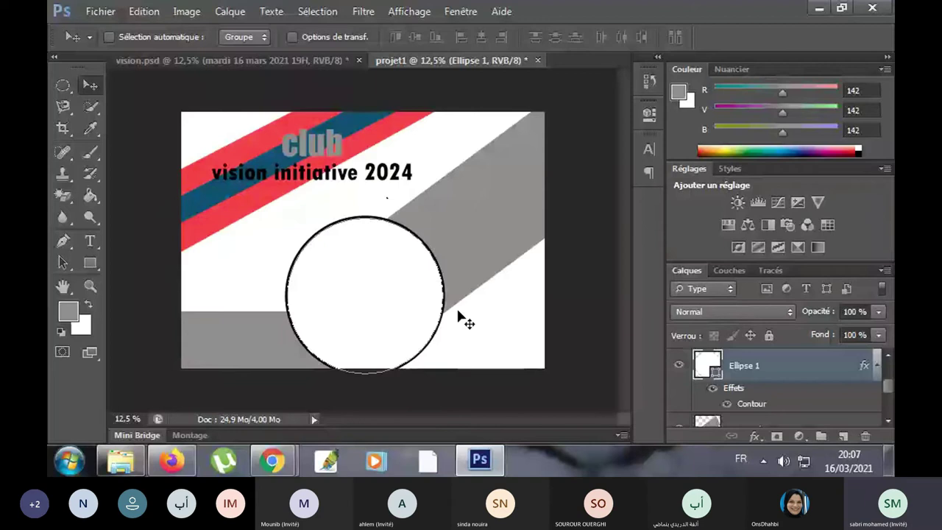
pyautogui.click(836, 9)
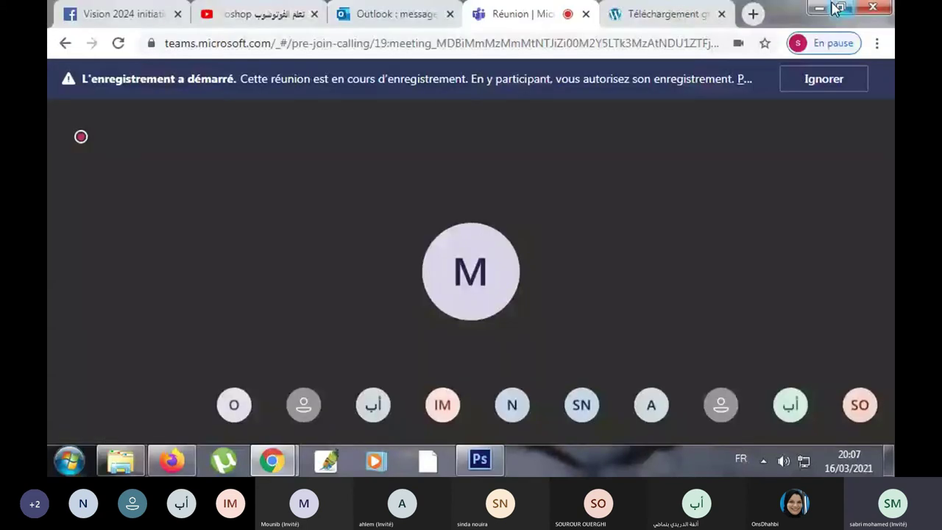
# - Drag the YouTube-man picture from Nouveau dossier onto the projet1 canvas in Photoshop
pyautogui.click(834, 7)
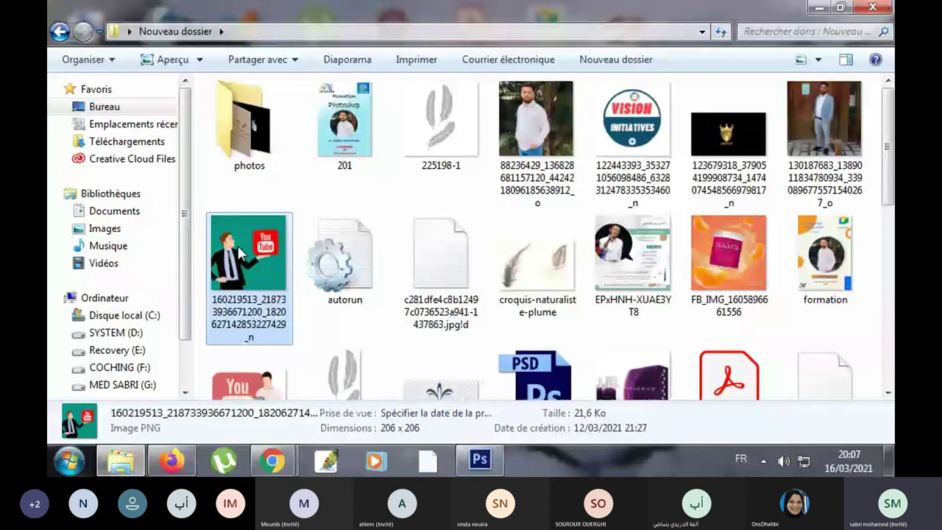
pyautogui.moveTo(240, 252); pyautogui.dragTo(268, 279)
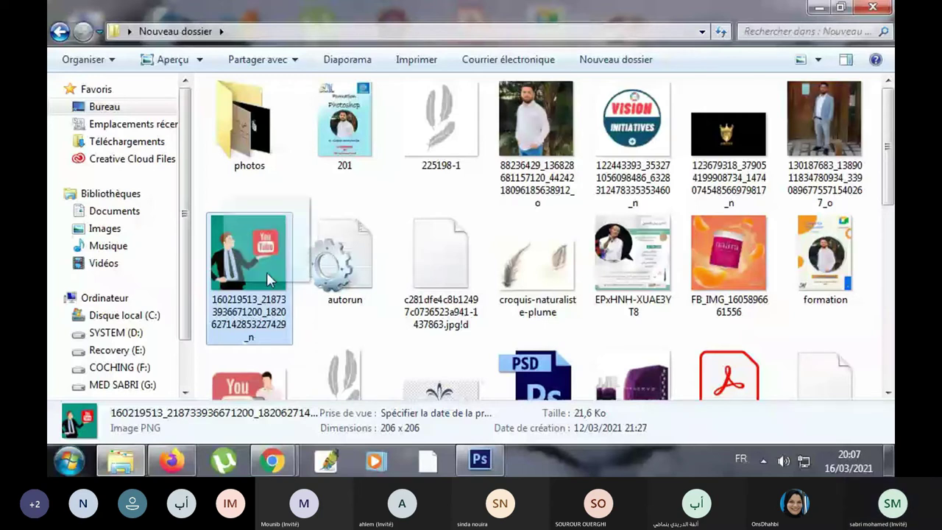
pyautogui.moveTo(268, 280); pyautogui.dragTo(490, 423)
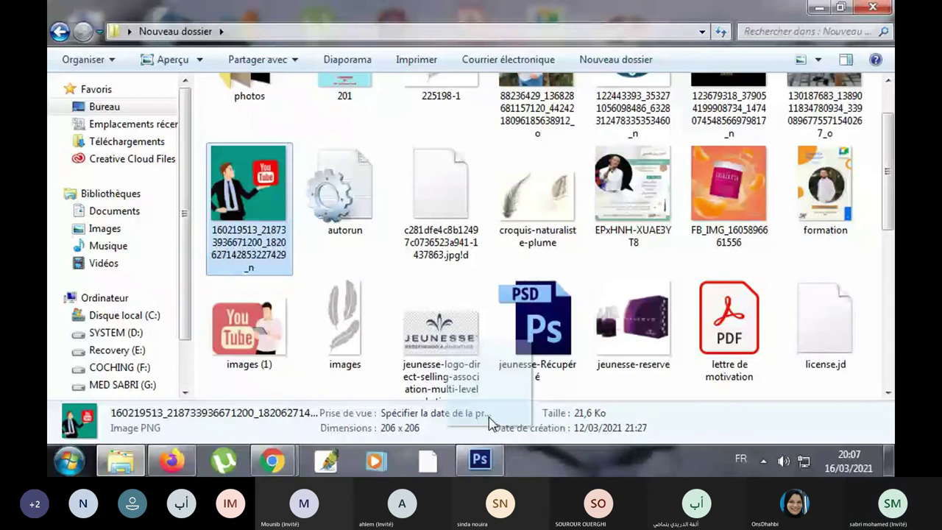
pyautogui.moveTo(489, 423); pyautogui.dragTo(493, 469)
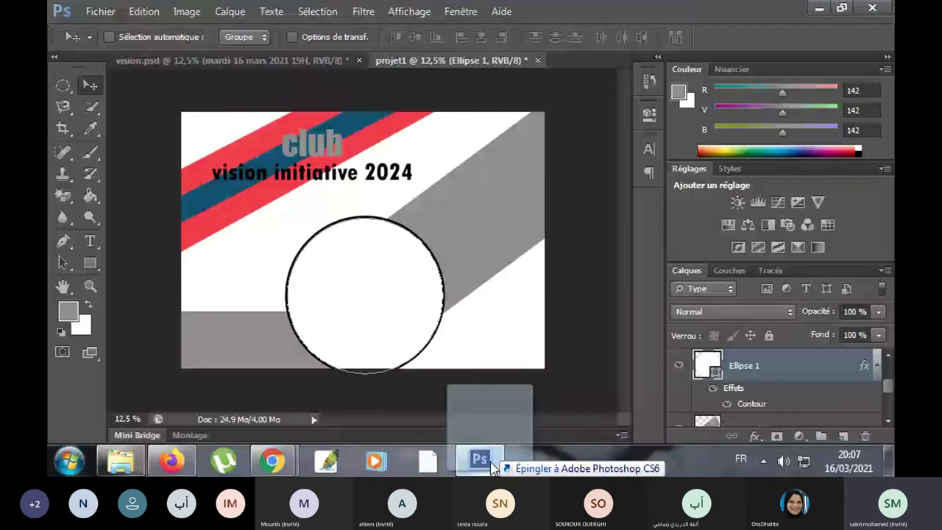
pyautogui.moveTo(492, 468); pyautogui.dragTo(351, 280)
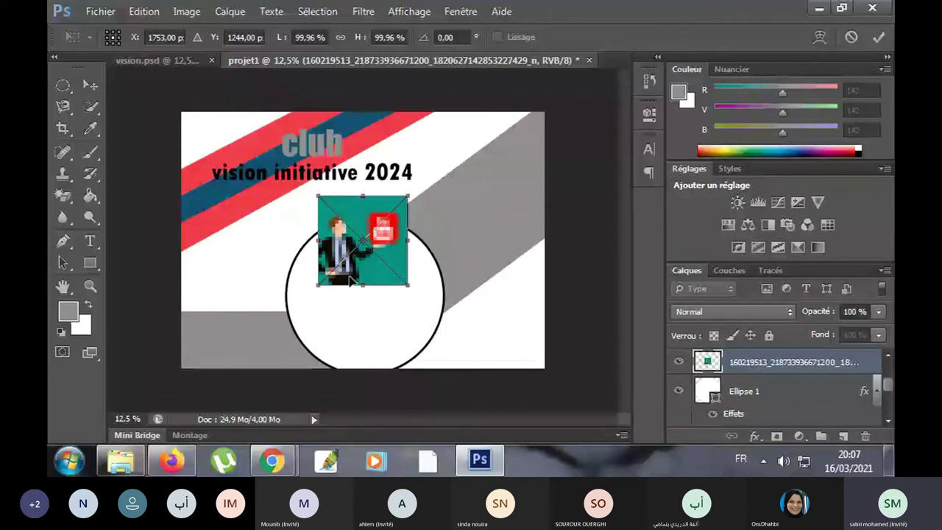
# - Commit the placed YouTube-man picture as a smart-object layer above Ellipse 1
pyautogui.press('Return')
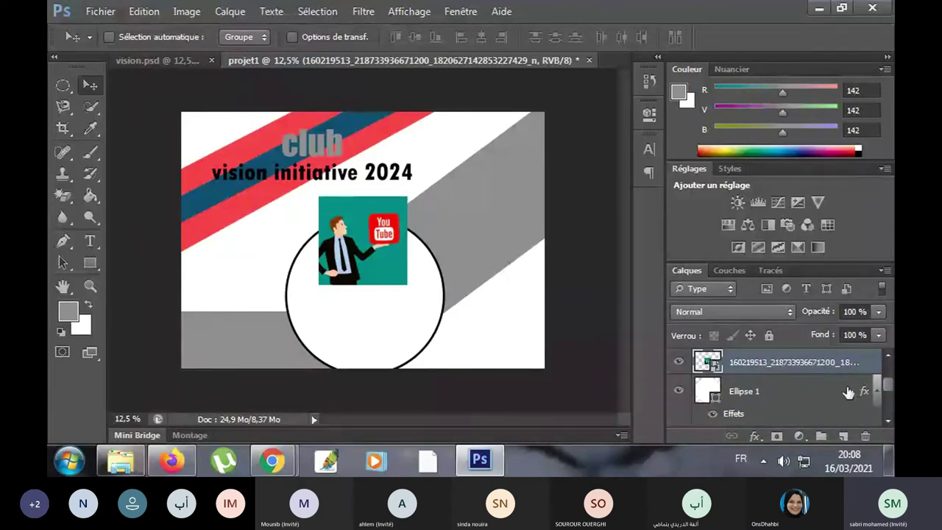
pyautogui.rightClick(792, 370)
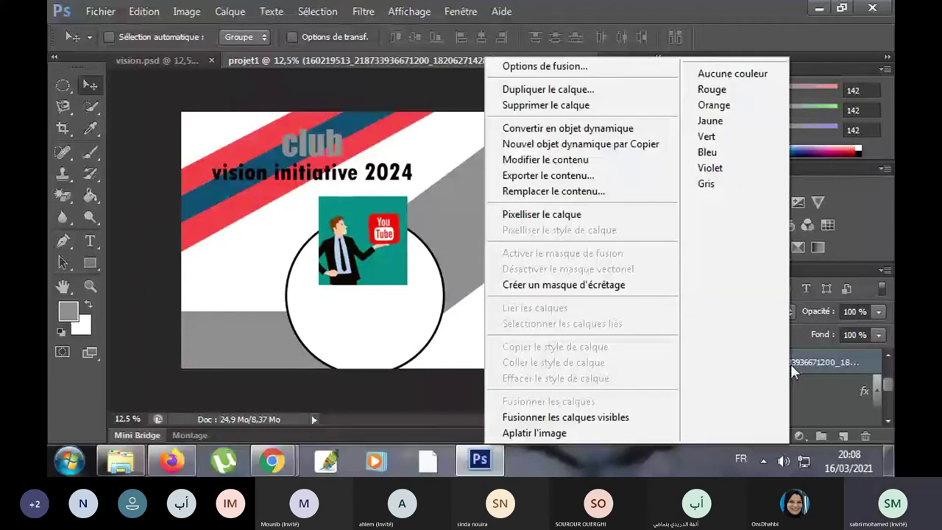
# - Delete the placed YouTube-man layer and browse the Bureau folder in the Ouvrir dialog
pyautogui.click(546, 105)
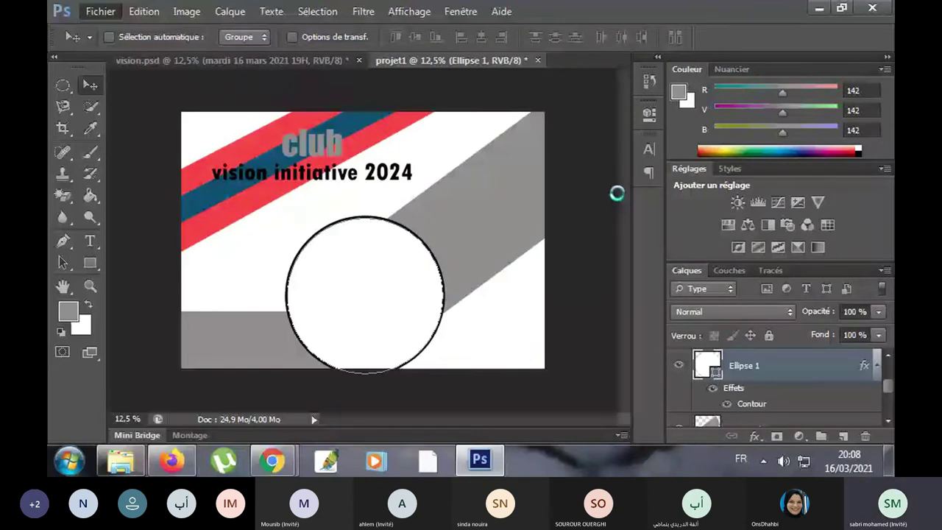
pyautogui.scroll(-5, 567, 230)
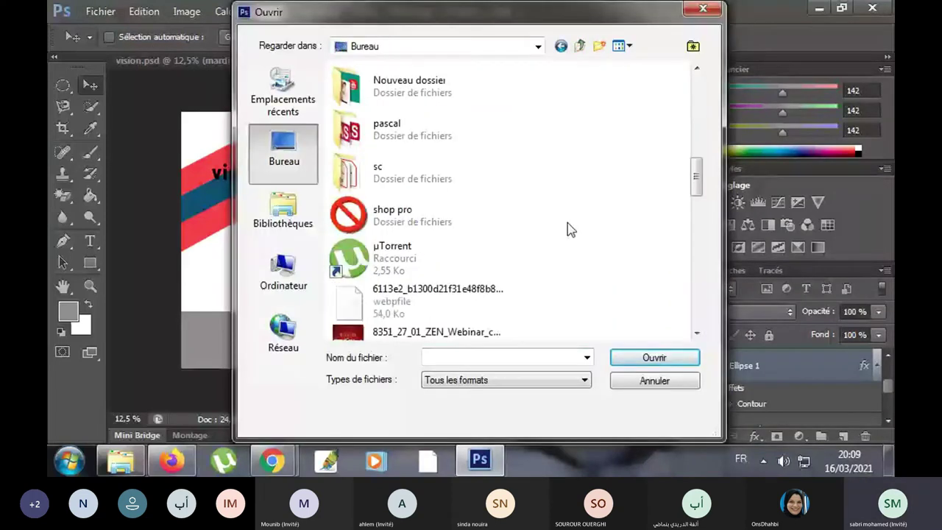
# - Open the YouTube PNG from Nouveau dossier, unlock its background, and drag it into projet1 as Calque 1
pyautogui.doubleClick(412, 98)
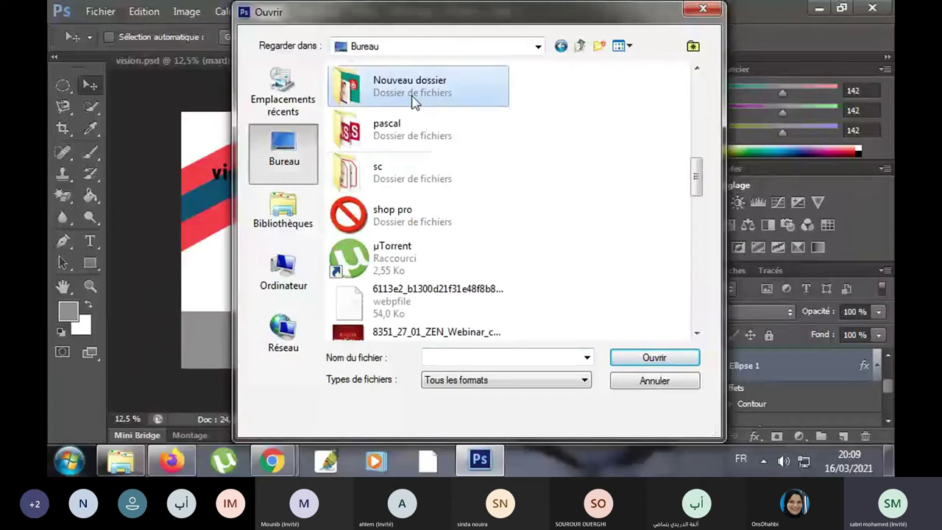
pyautogui.click(645, 243)
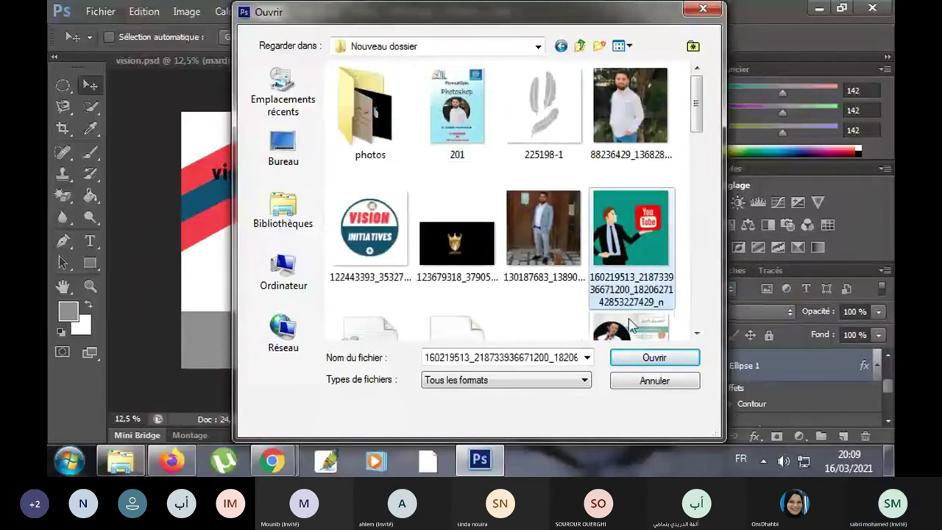
pyautogui.click(648, 357)
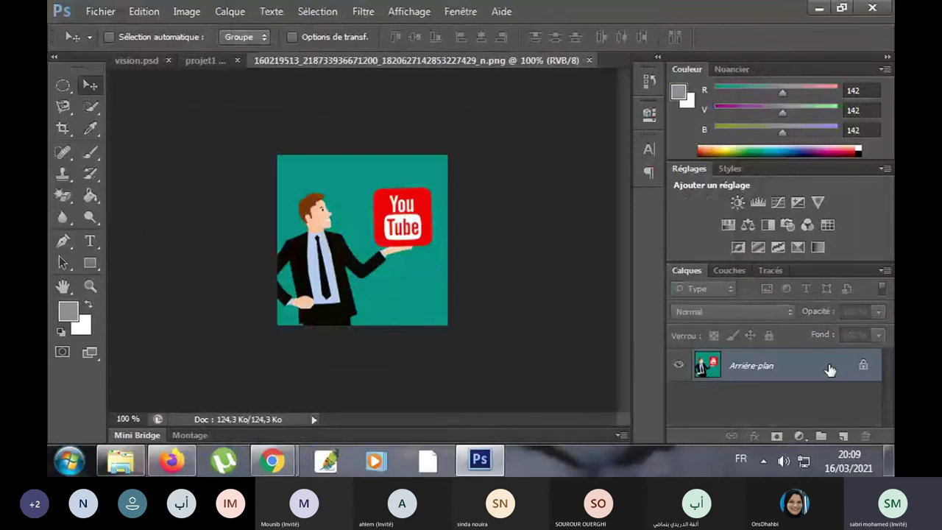
pyautogui.doubleClick(829, 370)
pyautogui.click(652, 139)
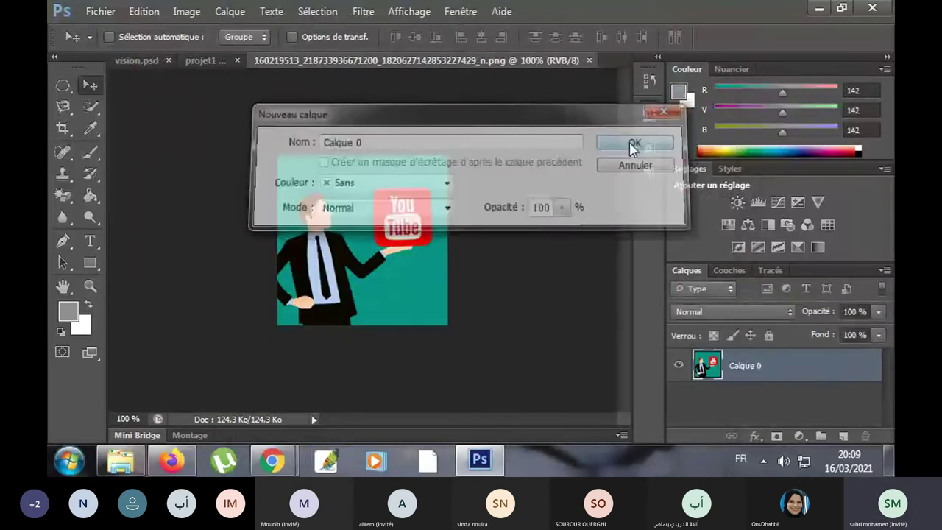
pyautogui.moveTo(379, 274)
pyautogui.mouseDown()
pyautogui.moveTo(160, 62)
pyautogui.moveTo(361, 279)
pyautogui.mouseUp()
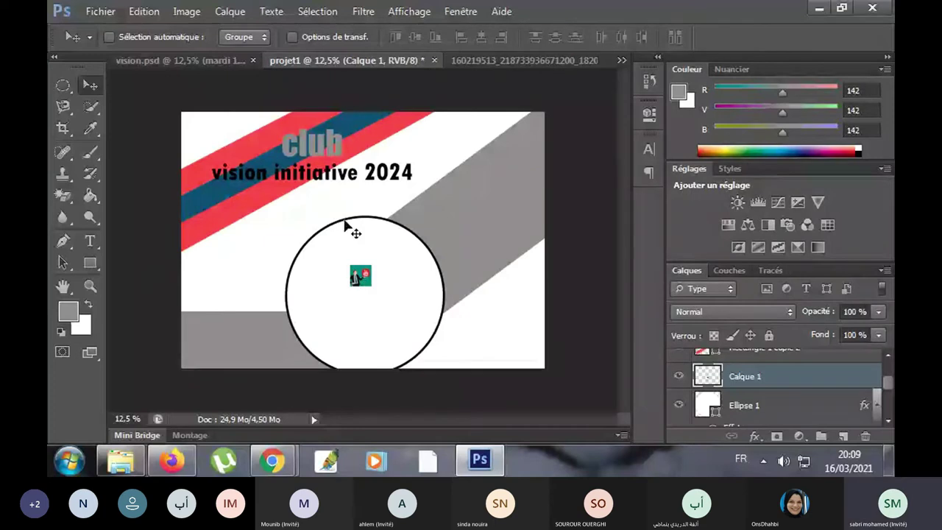
# - Enlarge Calque 1 to about 13.76 cm square so it covers the circle
pyautogui.click(292, 37)
pyautogui.moveTo(345, 262); pyautogui.dragTo(297, 192)
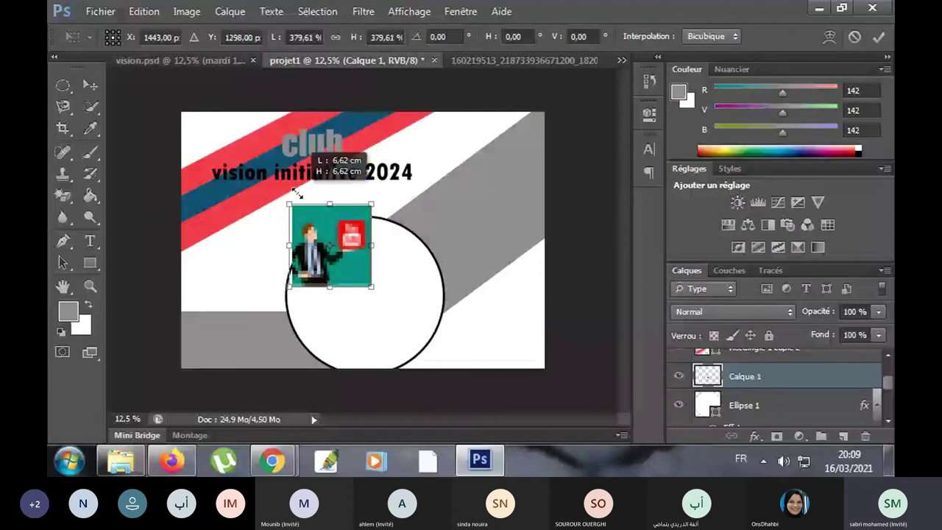
pyautogui.moveTo(372, 287); pyautogui.dragTo(465, 362)
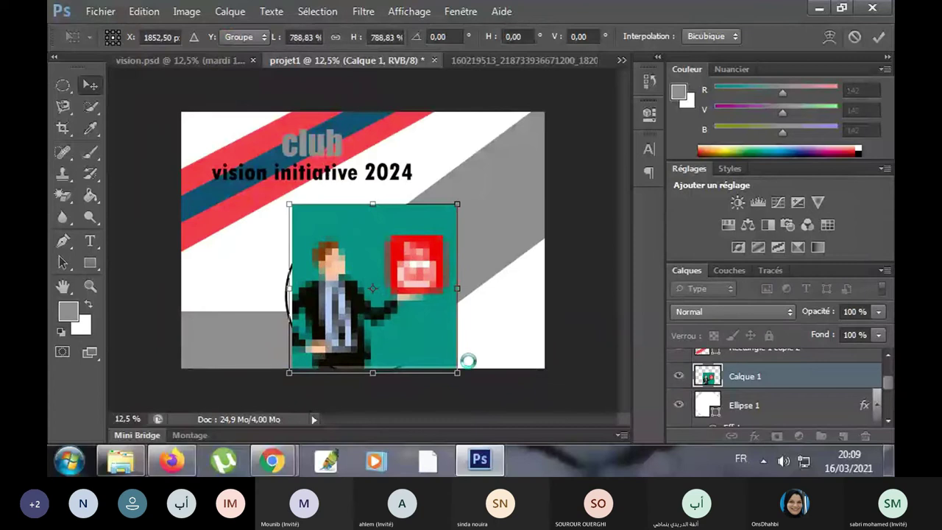
pyautogui.press('Return')
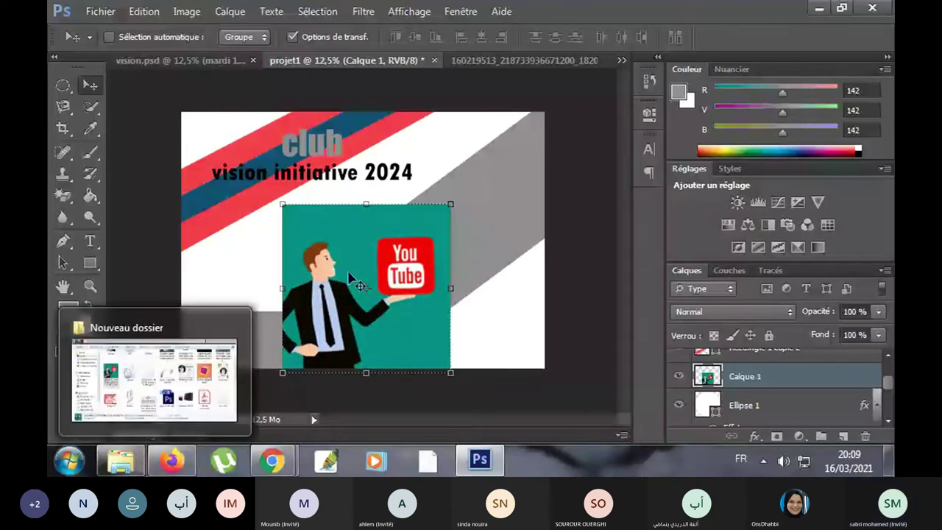
pyautogui.click(559, 59)
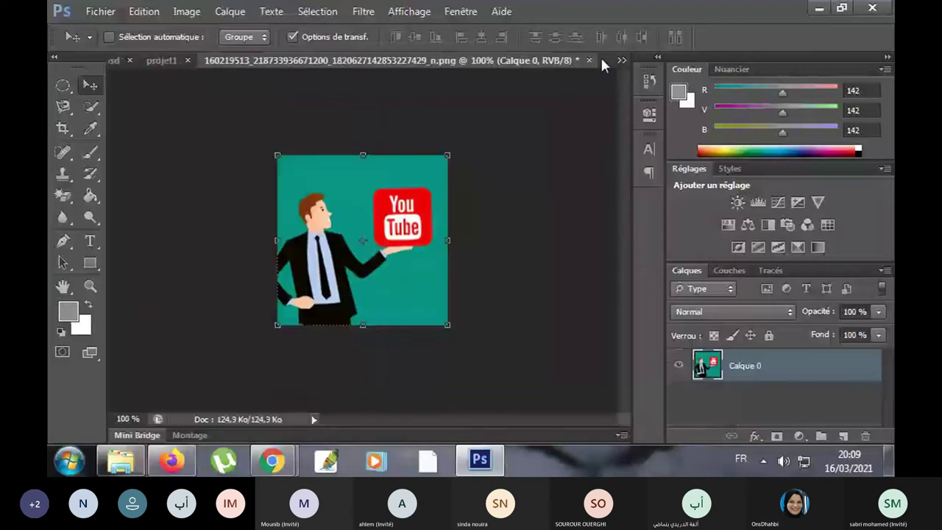
# - Close the YouTube-man PNG document without saving changes
pyautogui.click(600, 59)
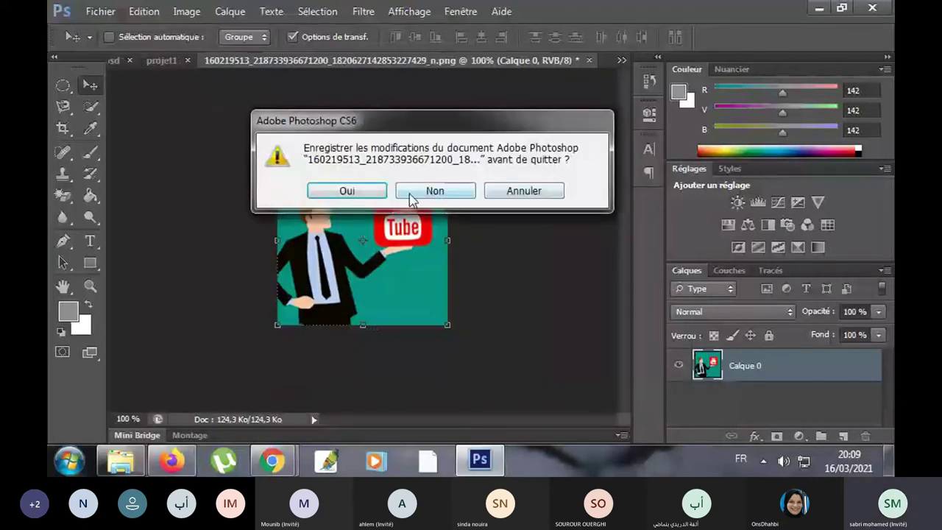
pyautogui.click(410, 198)
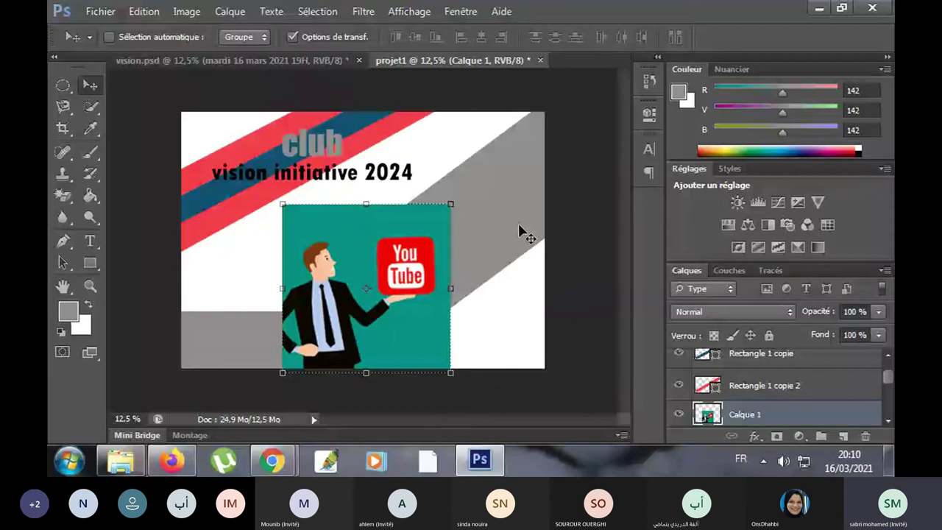
# - Clip Calque 1 inside the white circle and scale it down to 94.83%
pyautogui.hotkey('ctrl', 'alt', 'g')
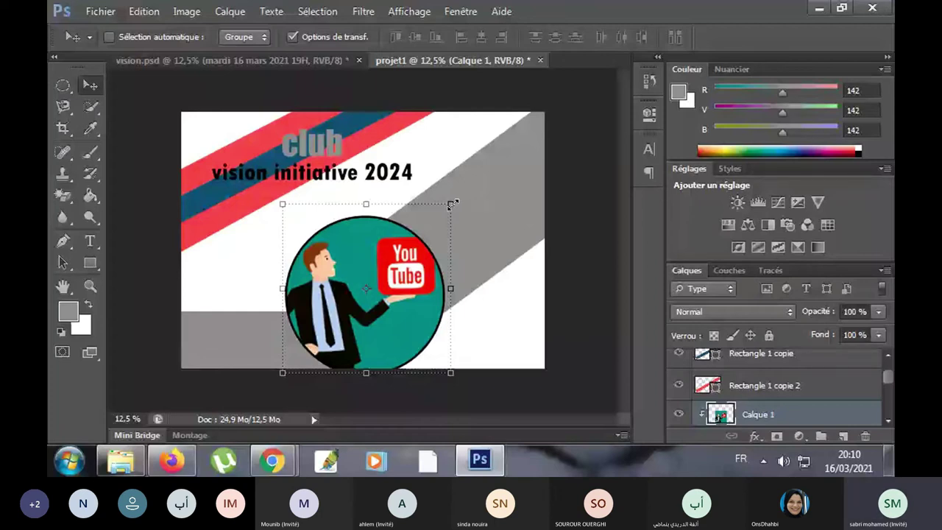
pyautogui.moveTo(452, 204); pyautogui.dragTo(446, 210)
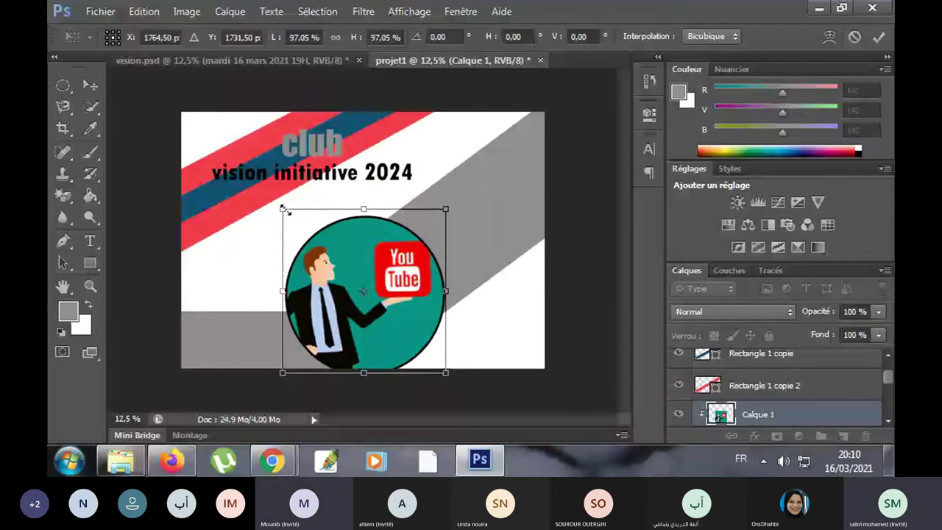
pyautogui.moveTo(284, 209); pyautogui.dragTo(287, 216)
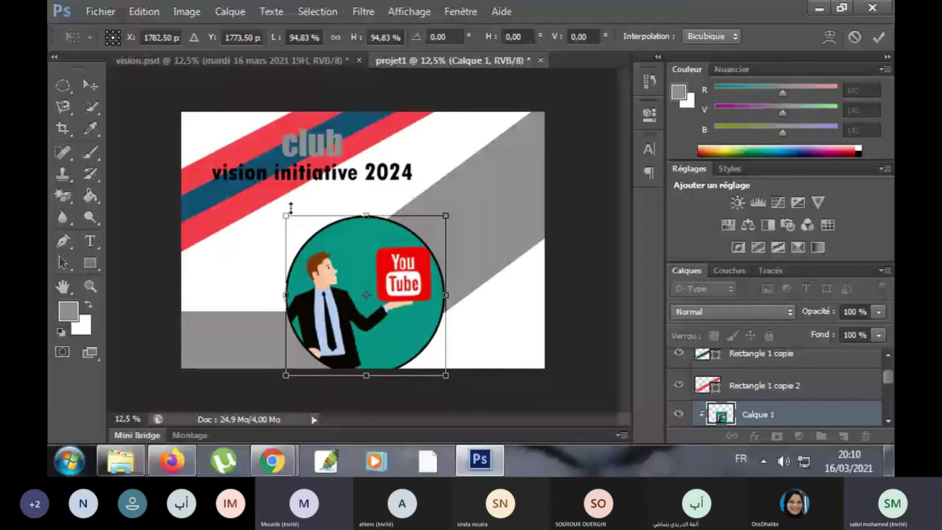
pyautogui.click(89, 84)
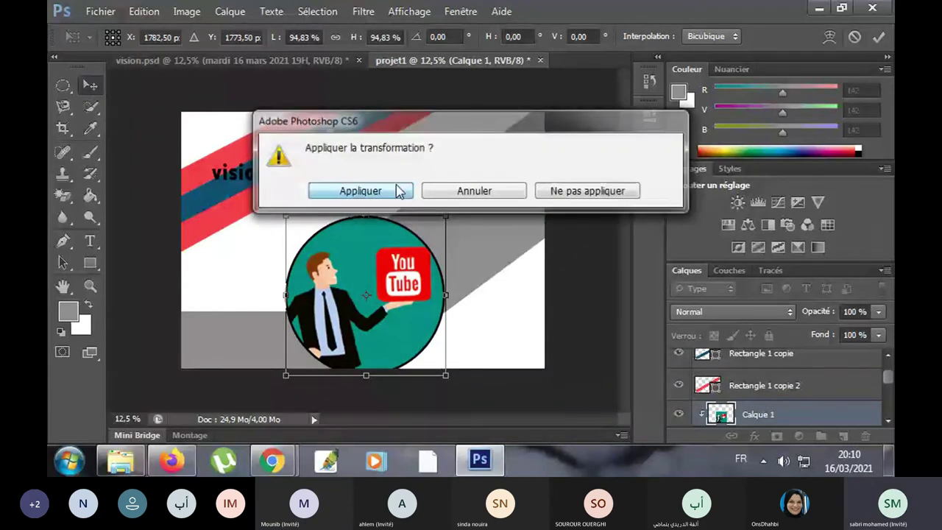
pyautogui.click(398, 192)
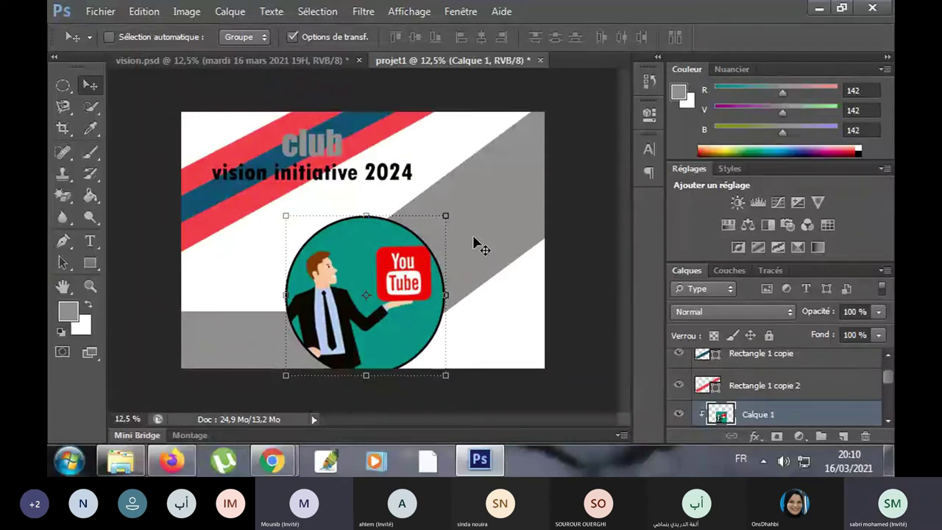
pyautogui.click(69, 193)
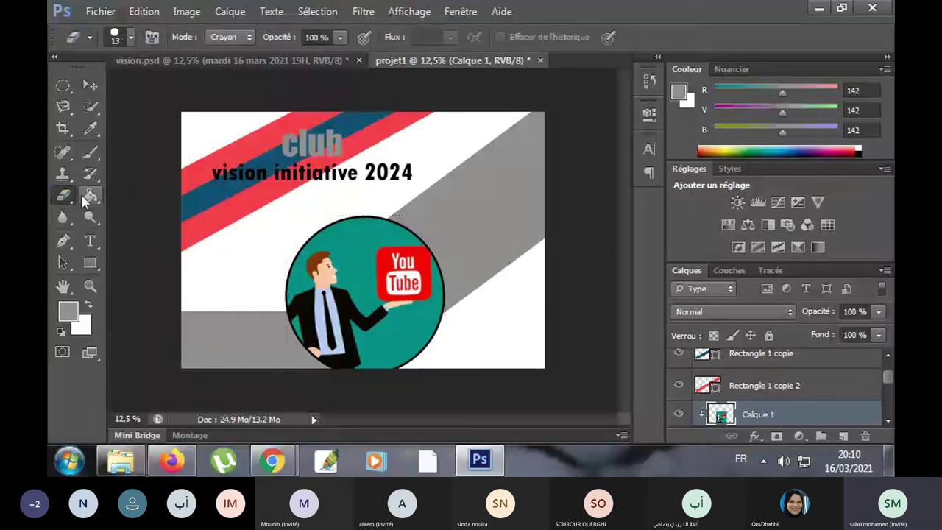
pyautogui.rightClick(62, 201)
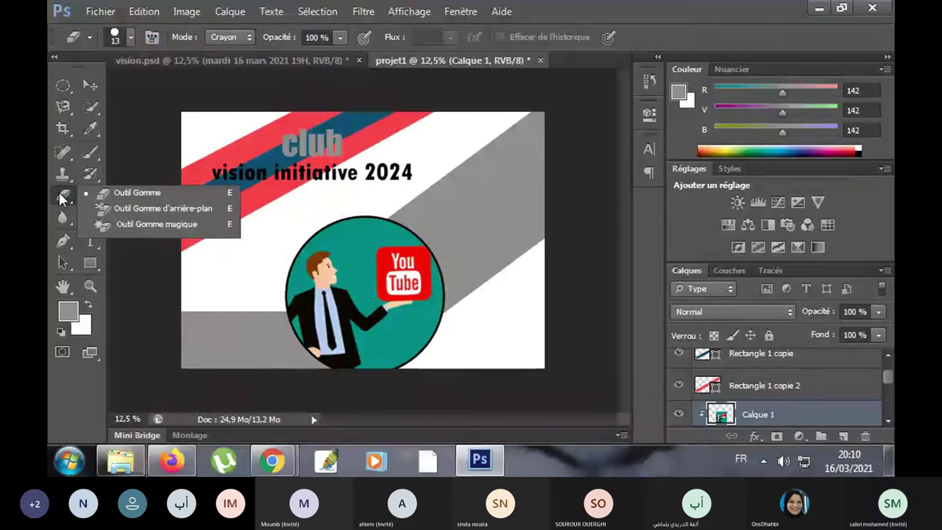
pyautogui.click(137, 192)
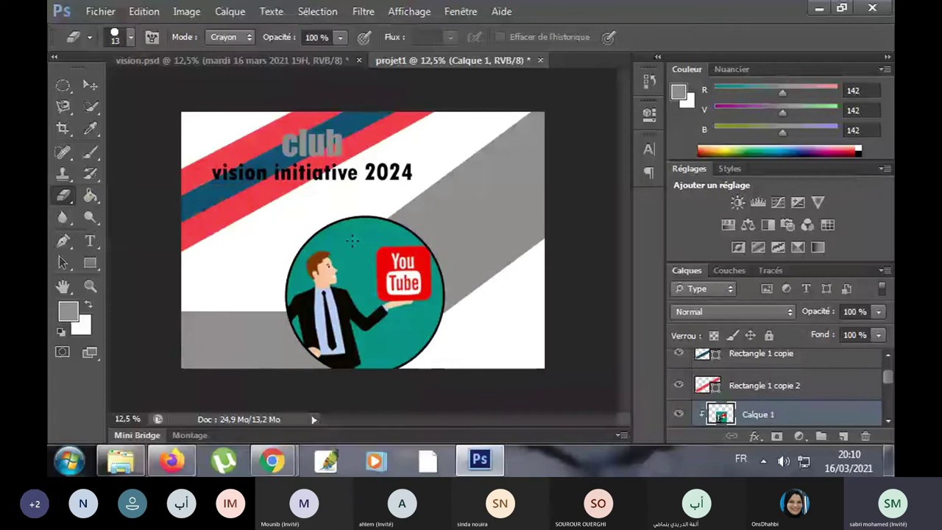
pyautogui.moveTo(358, 234); pyautogui.dragTo(357, 254)
pyautogui.moveTo(358, 233)
pyautogui.mouseDown()
pyautogui.moveTo(384, 235)
pyautogui.moveTo(361, 256)
pyautogui.moveTo(343, 244)
pyautogui.mouseUp()
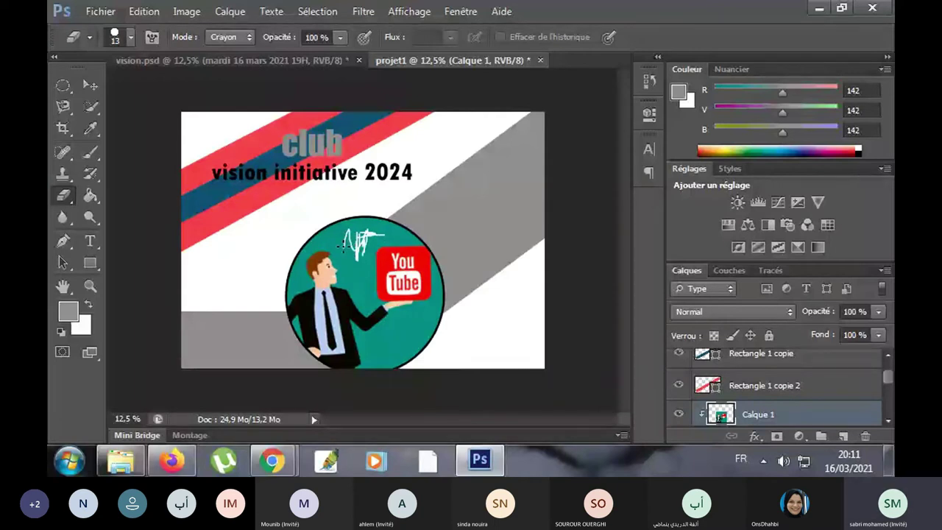
pyautogui.rightClick(63, 195)
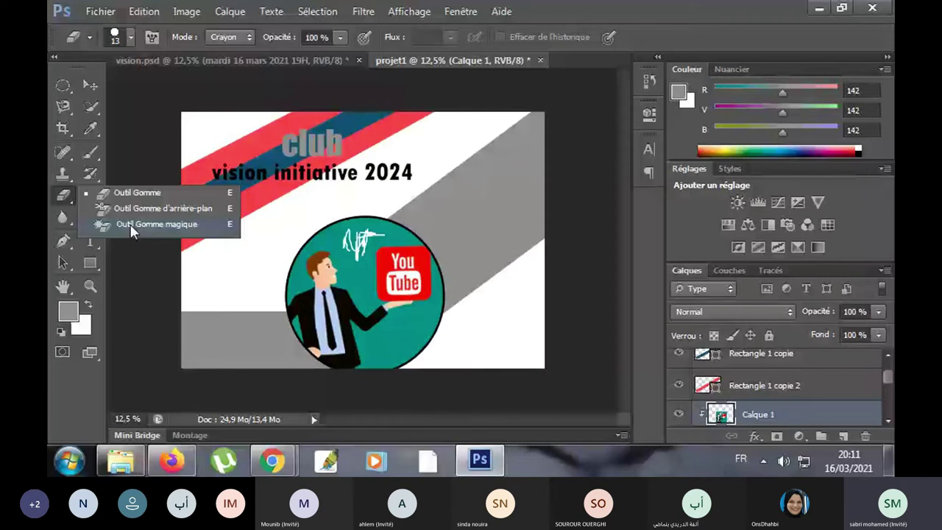
pyautogui.click(131, 226)
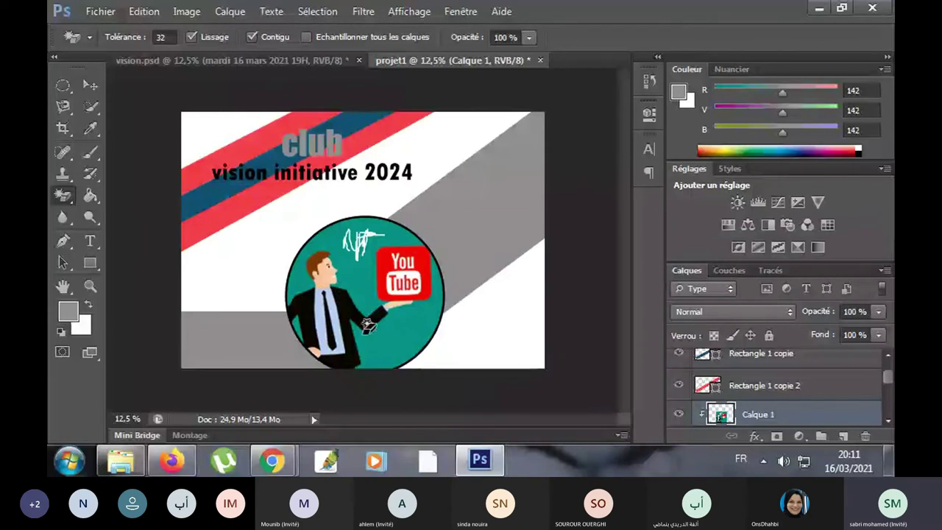
pyautogui.click(402, 340)
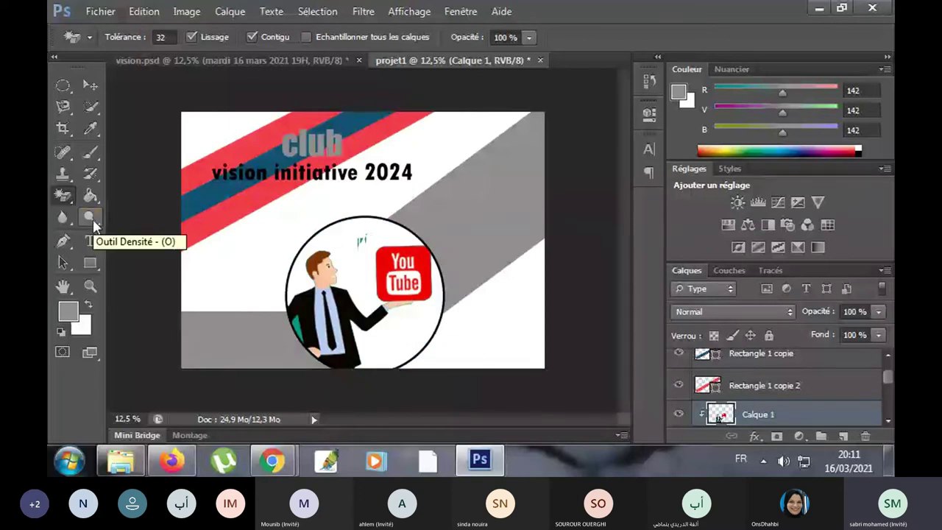
pyautogui.hotkey('ctrl', 'z')
pyautogui.hotkey('ctrl', 'alt', 'z')
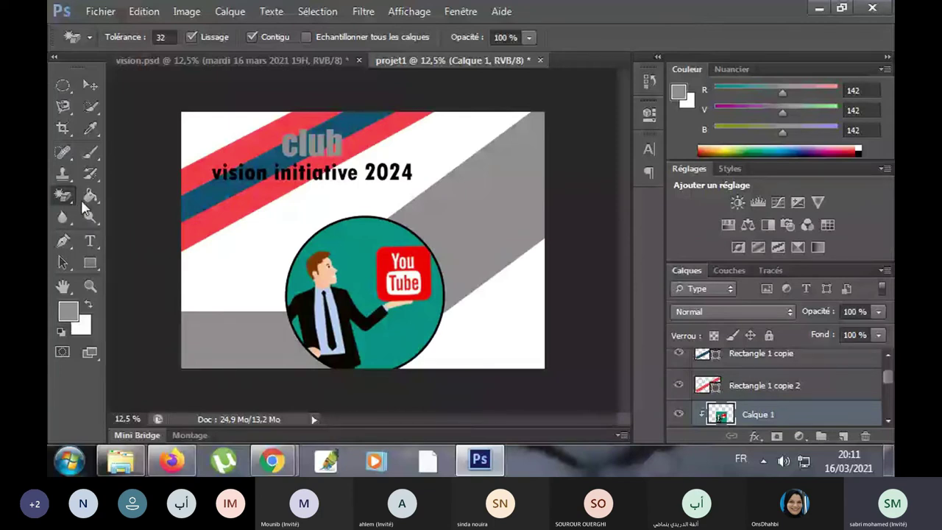
# - Erase the teal background inside the circle with the Magic Eraser, leaving the man on white
pyautogui.click(419, 316)
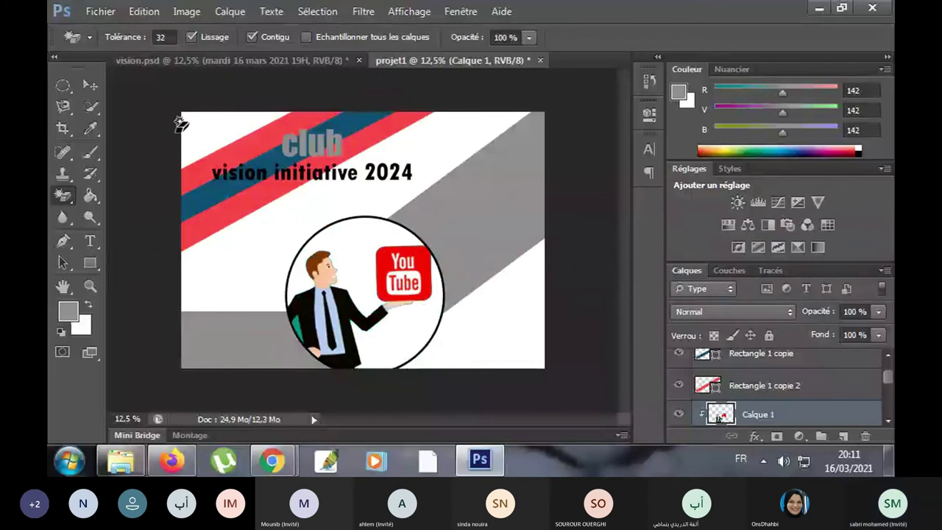
pyautogui.click(89, 87)
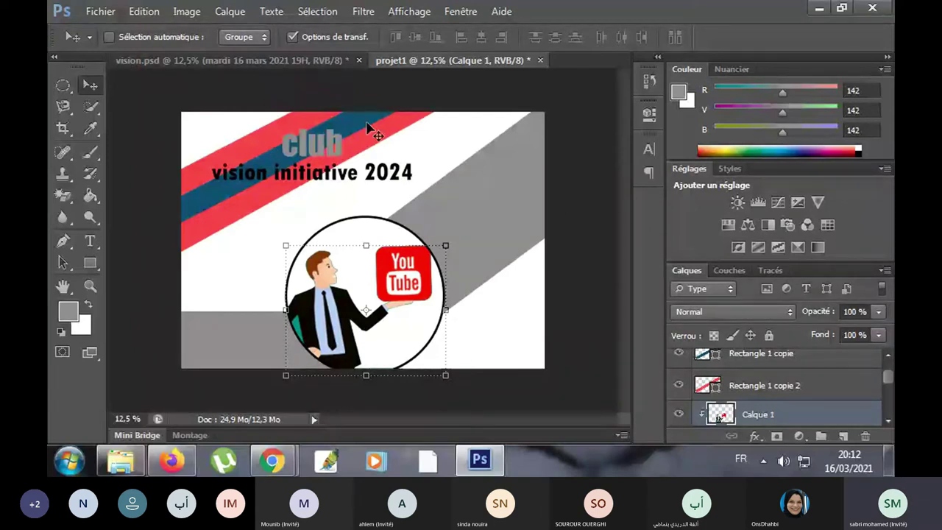
pyautogui.click(231, 60)
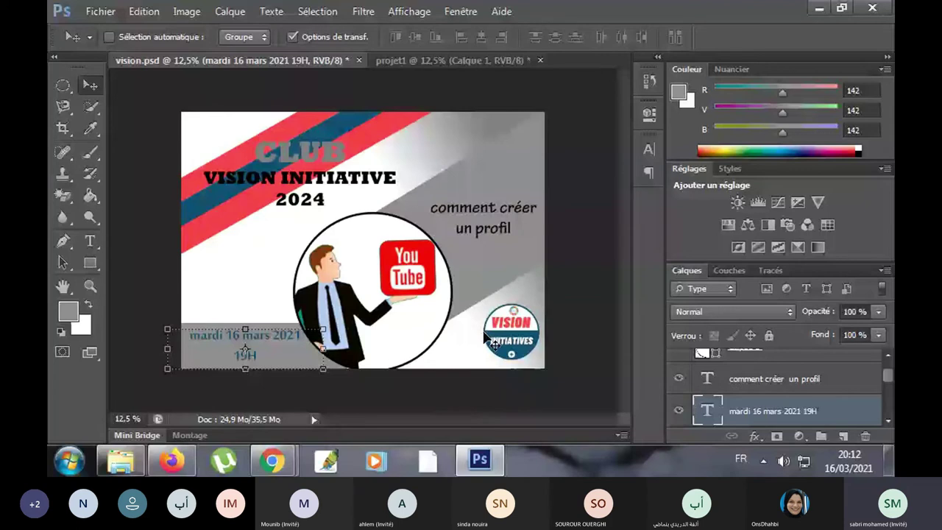
# - Minimize Photoshop to reveal the Nouveau dossier folder in Explorer
pyautogui.click(815, 7)
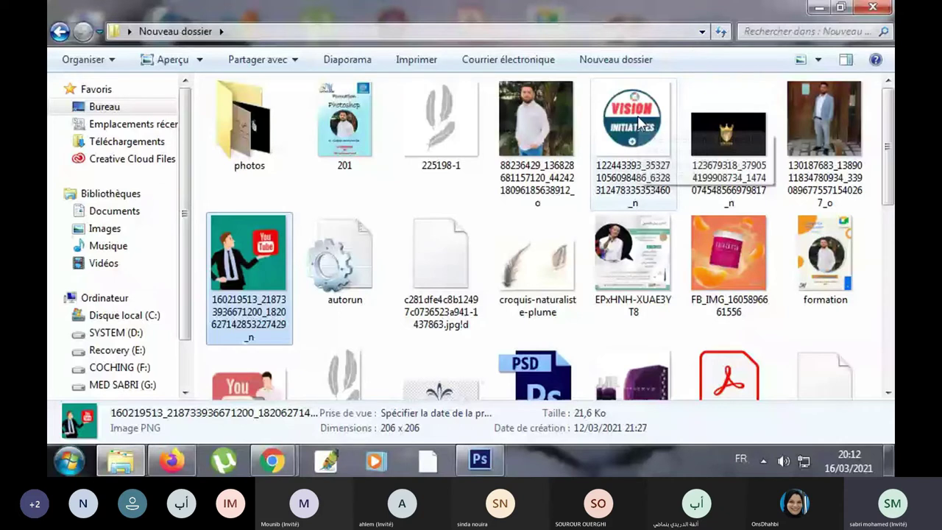
# - Drag the VISION INITIATIVES JPEG from Nouveau dossier across to Photoshop
pyautogui.click(638, 122)
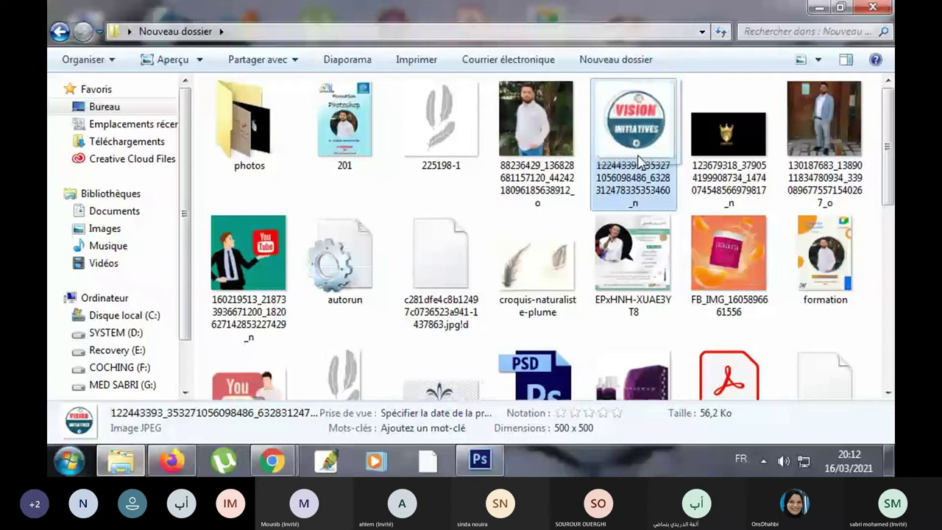
pyautogui.moveTo(639, 162); pyautogui.dragTo(483, 470)
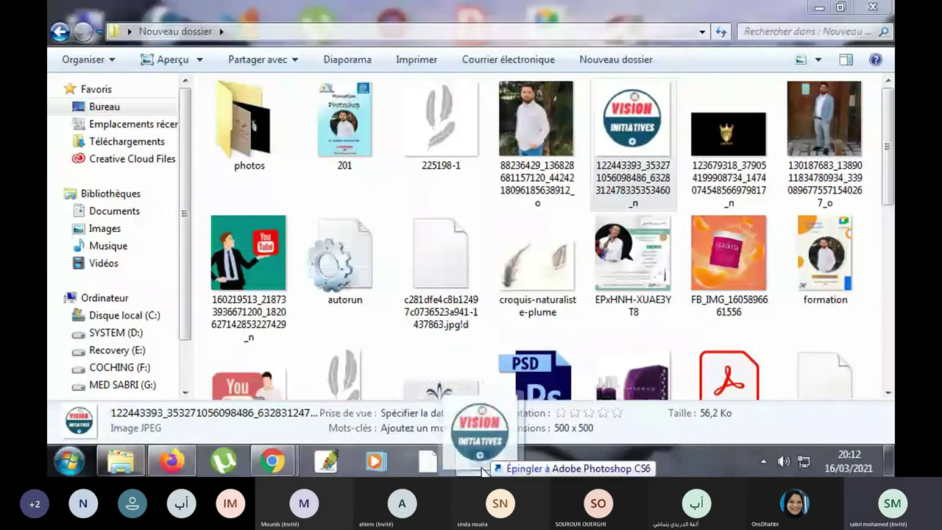
pyautogui.moveTo(483, 469); pyautogui.dragTo(464, 51)
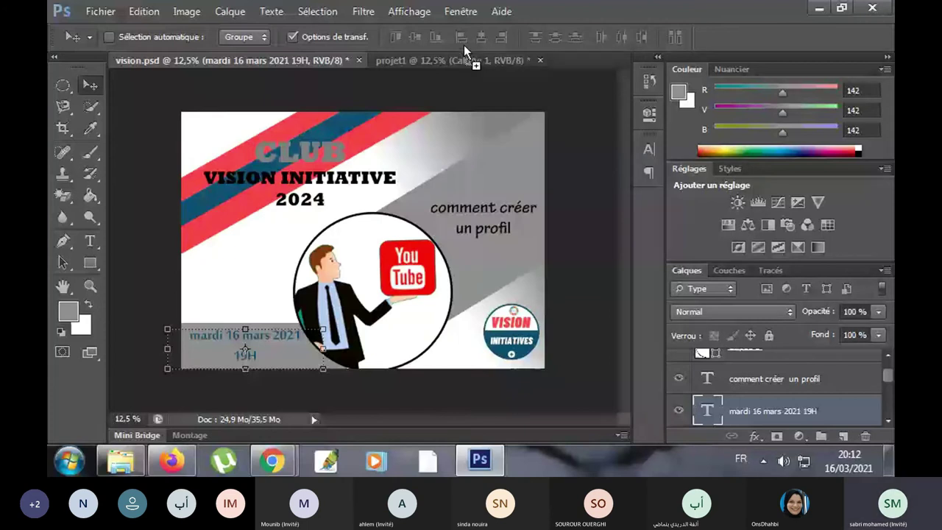
# - Drop the VISION INITIATIVES logo onto the projet1 canvas and commit it as a new layer
pyautogui.moveTo(464, 51); pyautogui.dragTo(459, 234)
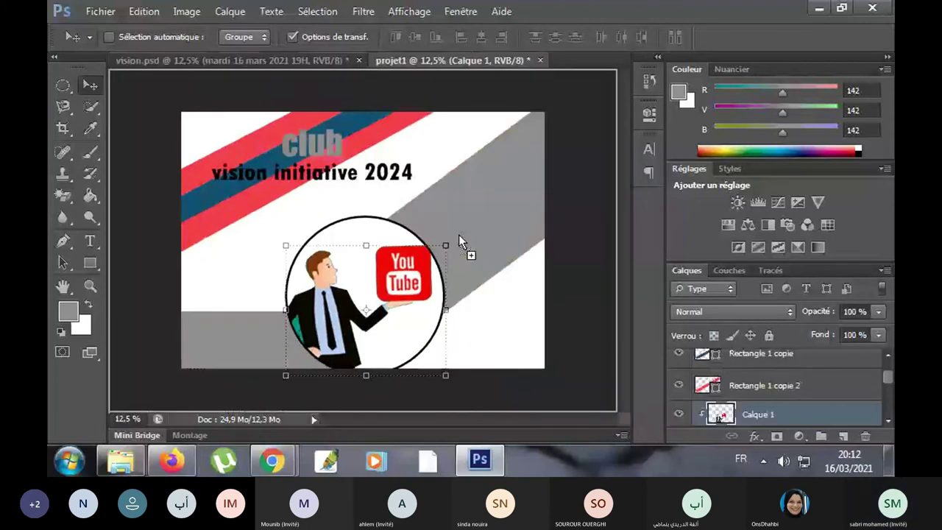
pyautogui.moveTo(458, 236); pyautogui.dragTo(458, 236)
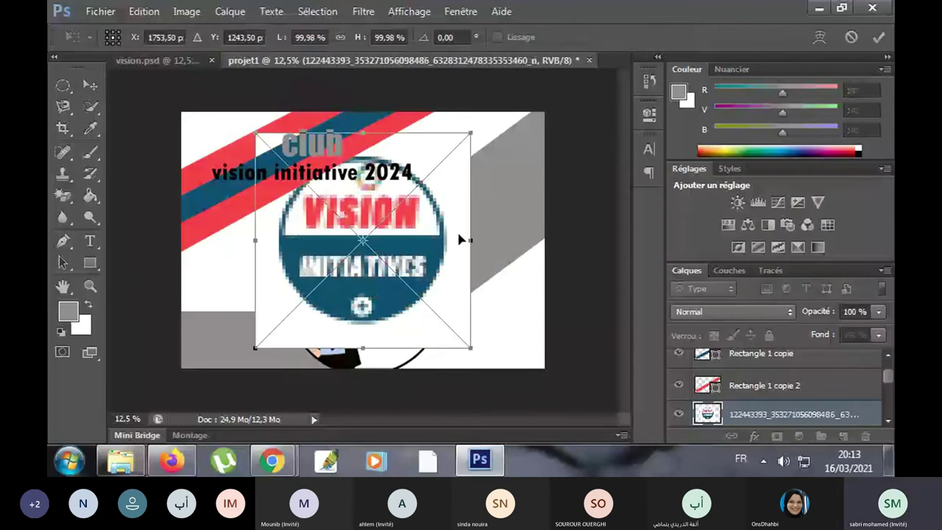
pyautogui.press('Return')
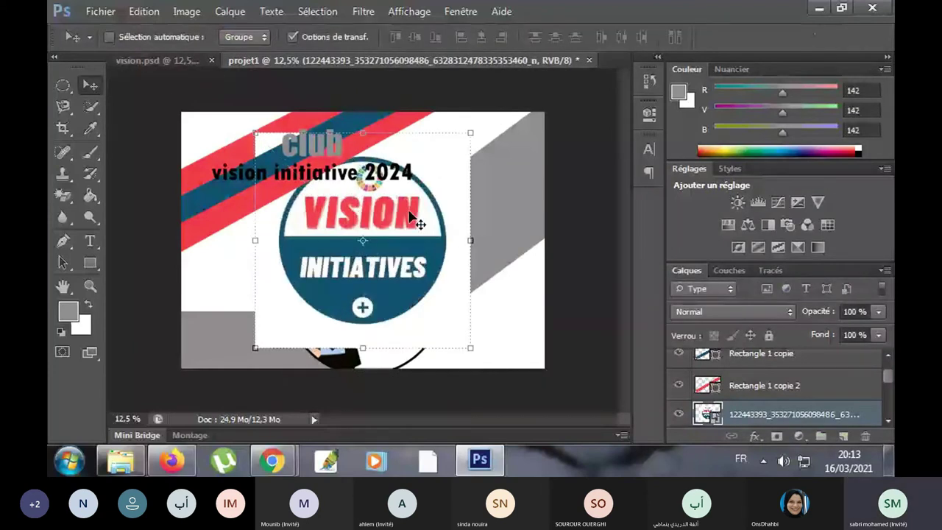
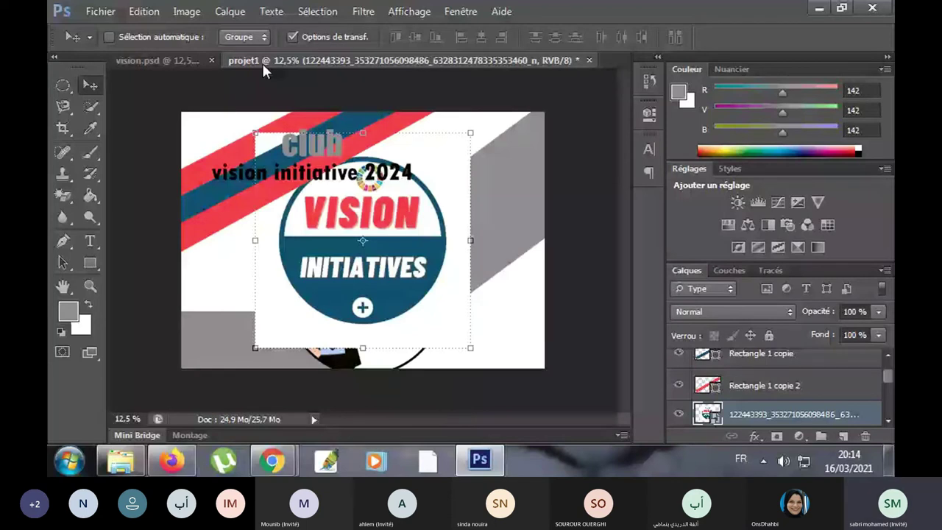
# - Erase the logo's white background with the Magic Eraser and move it beside the businessman
pyautogui.moveTo(62, 196); pyautogui.dragTo(116, 228)
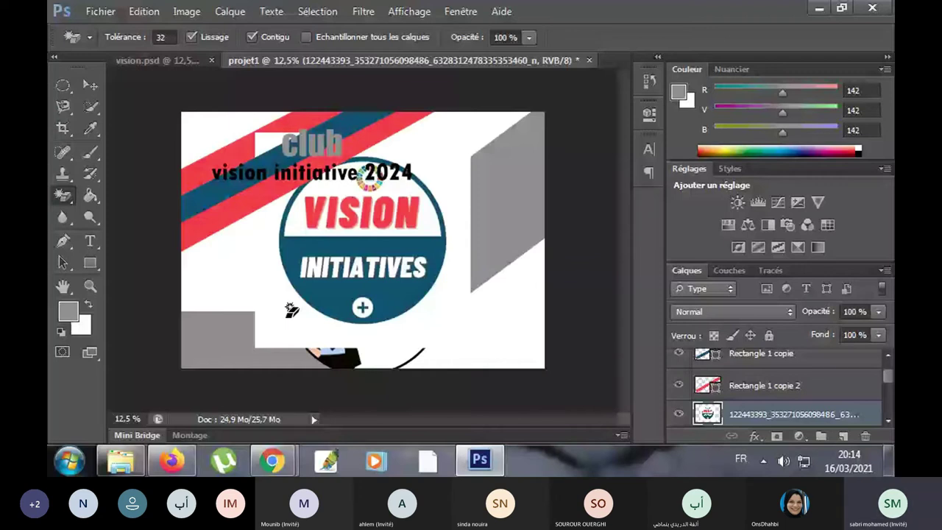
pyautogui.click(277, 329)
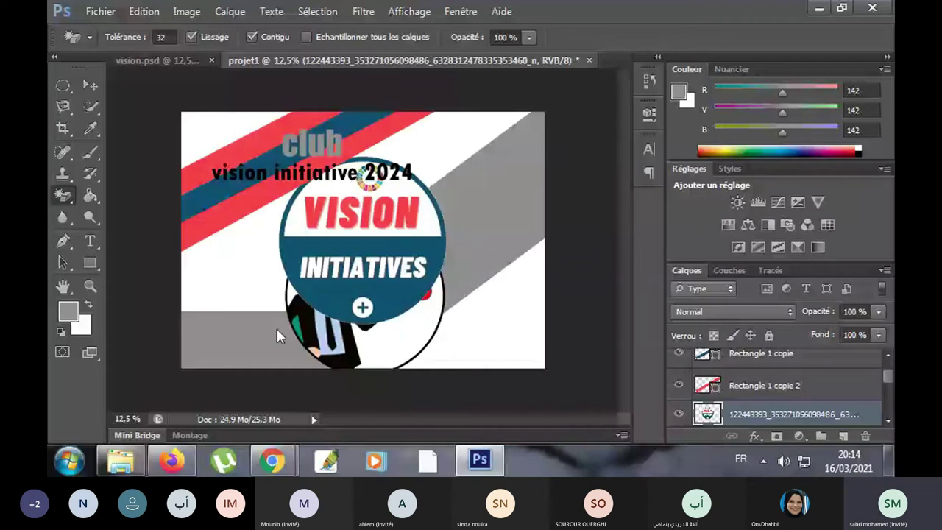
pyautogui.press('v')
pyautogui.moveTo(406, 240)
pyautogui.mouseDown()
pyautogui.moveTo(414, 253)
pyautogui.moveTo(488, 276)
pyautogui.mouseUp()
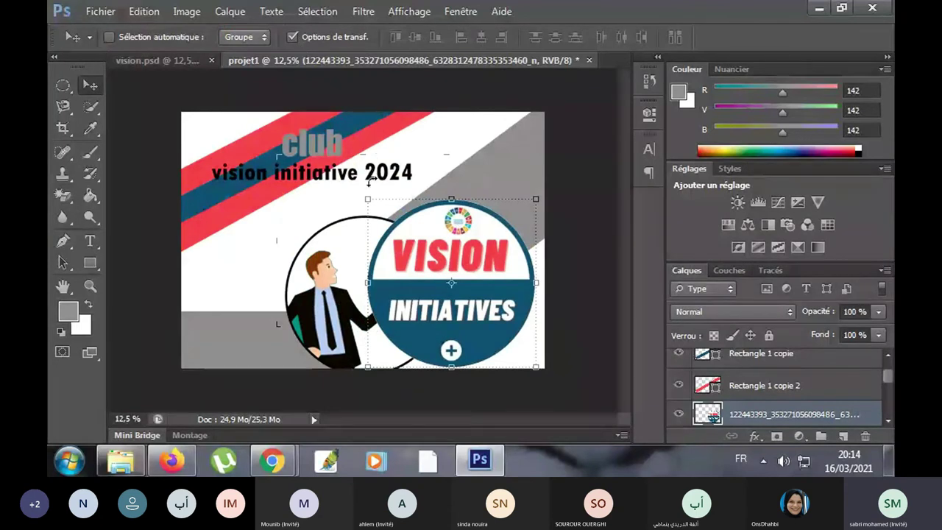
# - Scale the VISION INITIATIVES logo down to about half size and confirm the transform
pyautogui.click(368, 200)
pyautogui.moveTo(368, 199); pyautogui.dragTo(390, 220)
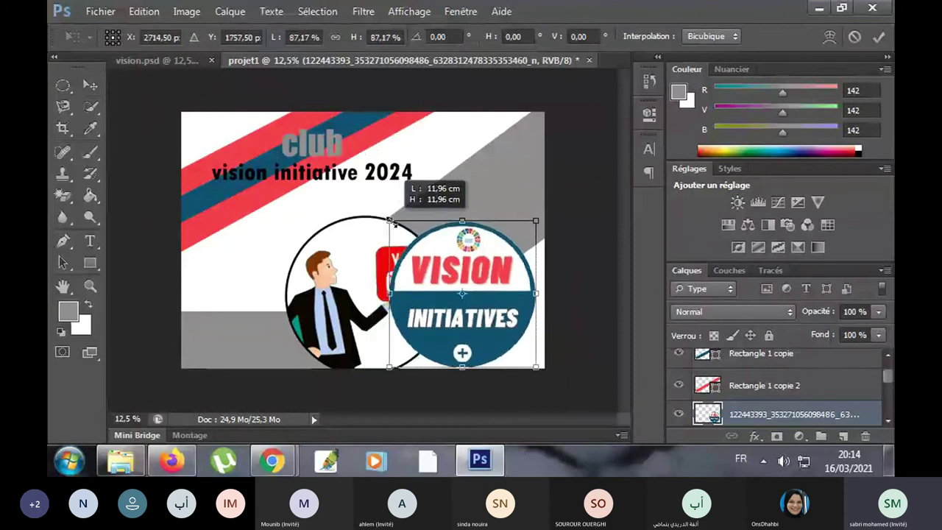
pyautogui.moveTo(391, 221); pyautogui.dragTo(391, 221)
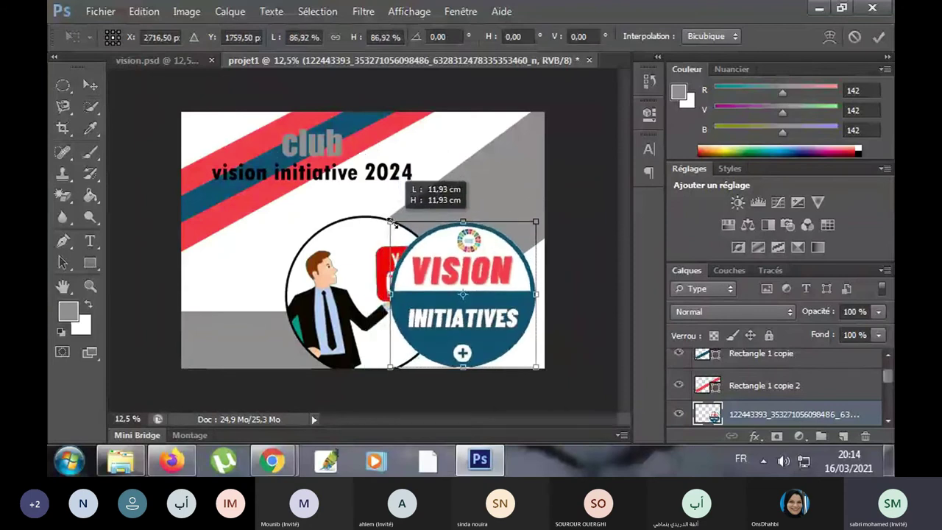
pyautogui.moveTo(391, 221); pyautogui.dragTo(487, 298)
pyautogui.click(90, 85)
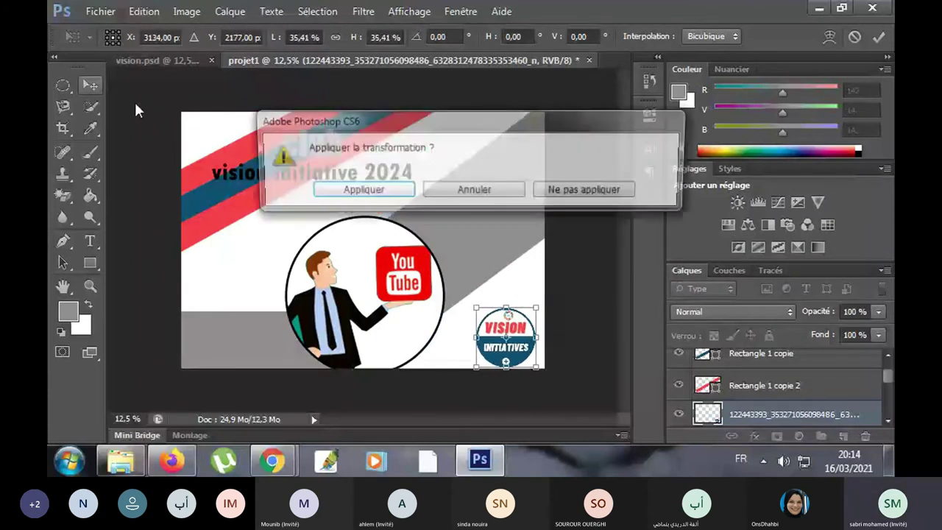
pyautogui.click(326, 189)
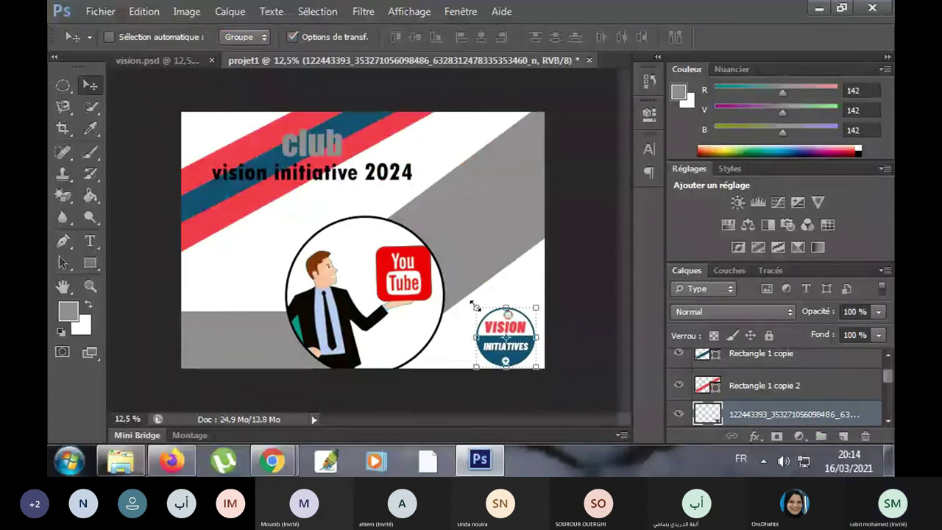
# - Shrink the logo further in the bottom-right corner, apply it, and nudge it up
pyautogui.moveTo(475, 305); pyautogui.dragTo(486, 318)
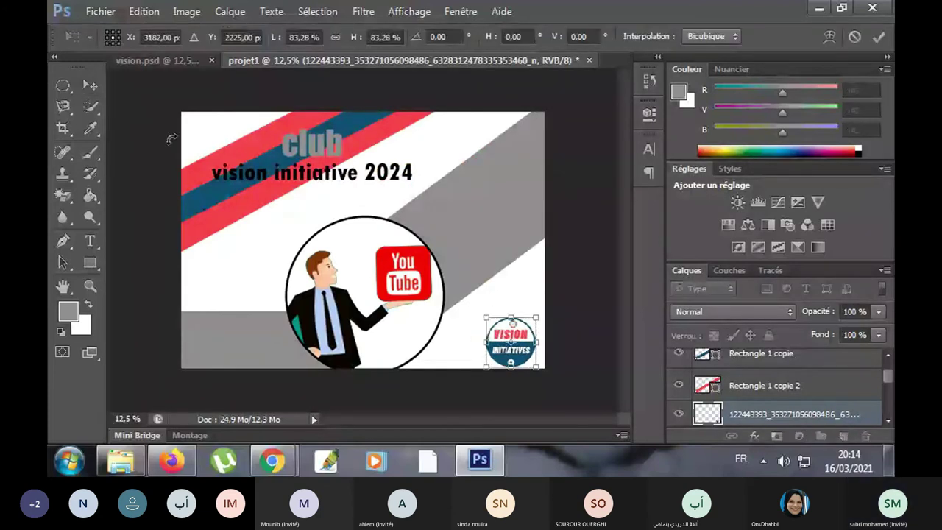
pyautogui.click(95, 85)
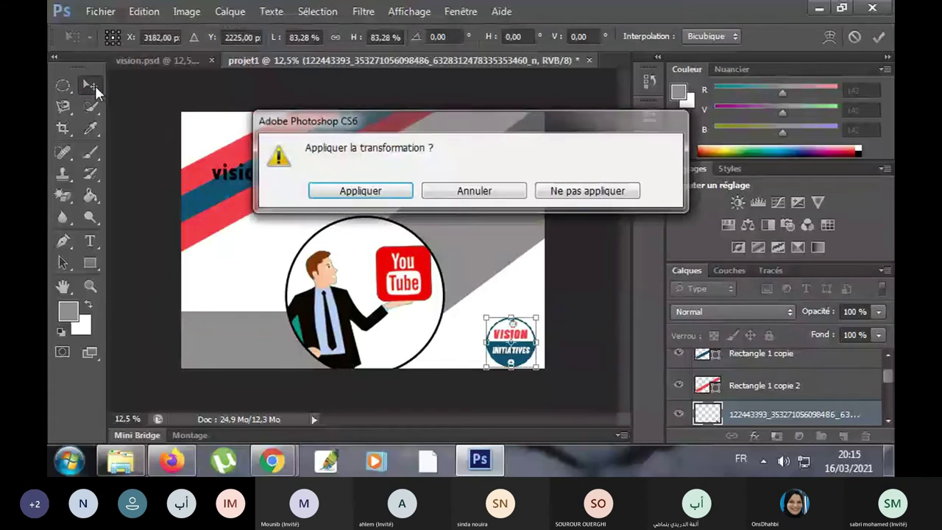
pyautogui.press('Return')
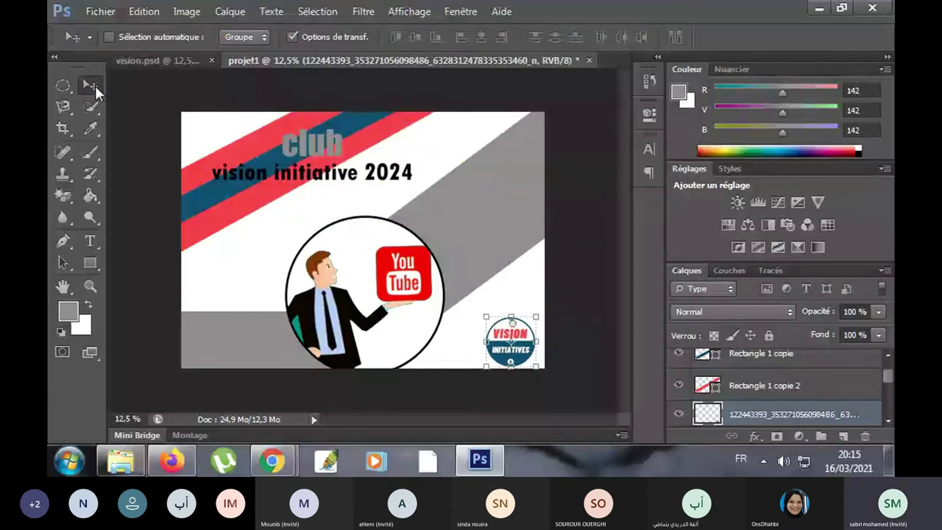
pyautogui.hotkey('shift', 'Up')
pyautogui.hotkey('shift', 'Up')
pyautogui.hotkey('shift', 'Up')
pyautogui.hotkey('shift', 'Up')
pyautogui.hotkey('shift', 'Up')
pyautogui.hotkey('shift', 'Up')
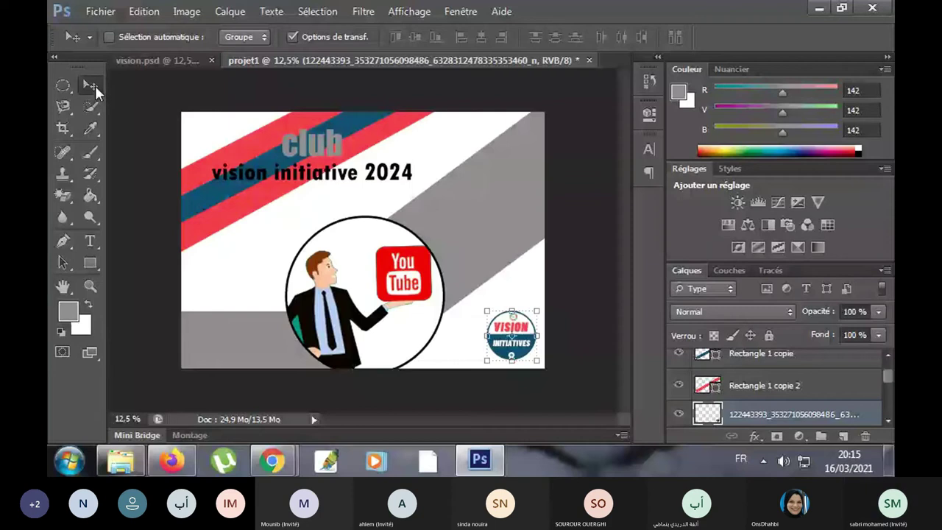
pyautogui.click(293, 37)
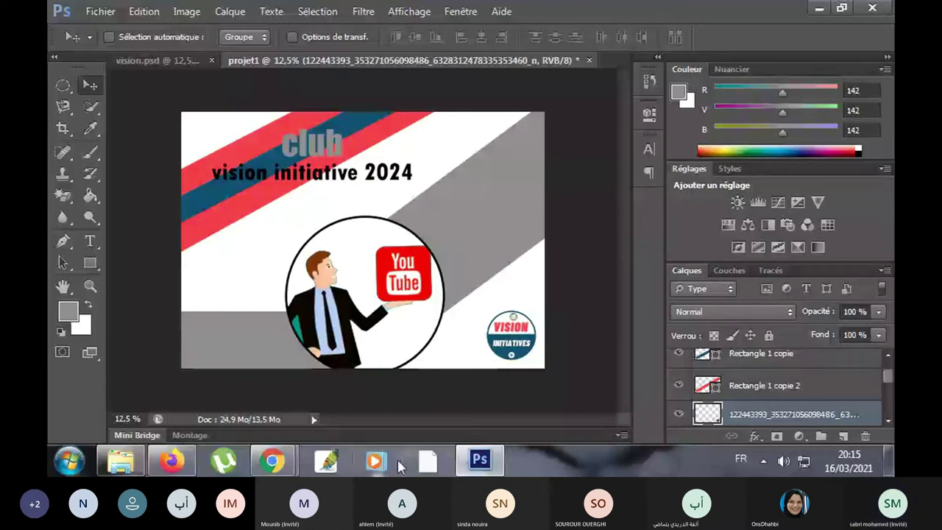
pyautogui.hotkey('ctrl', 'Tab')
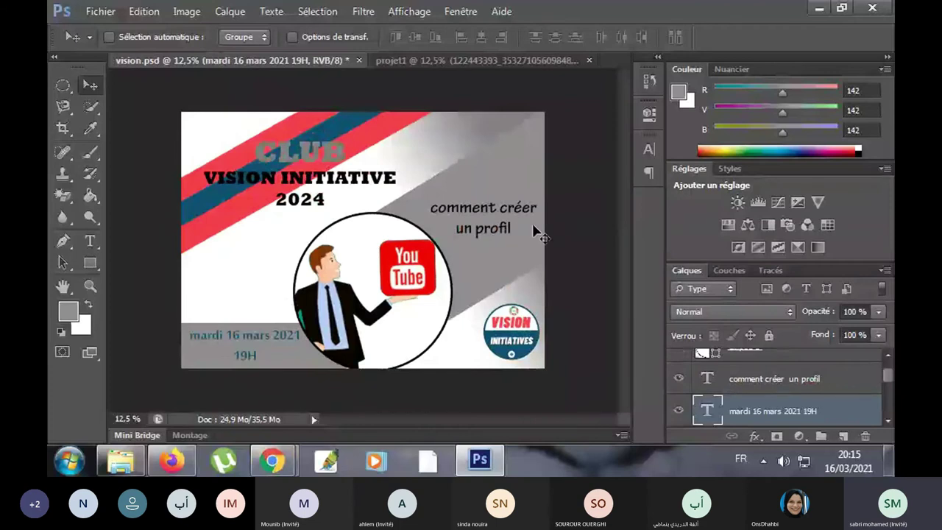
pyautogui.click(466, 58)
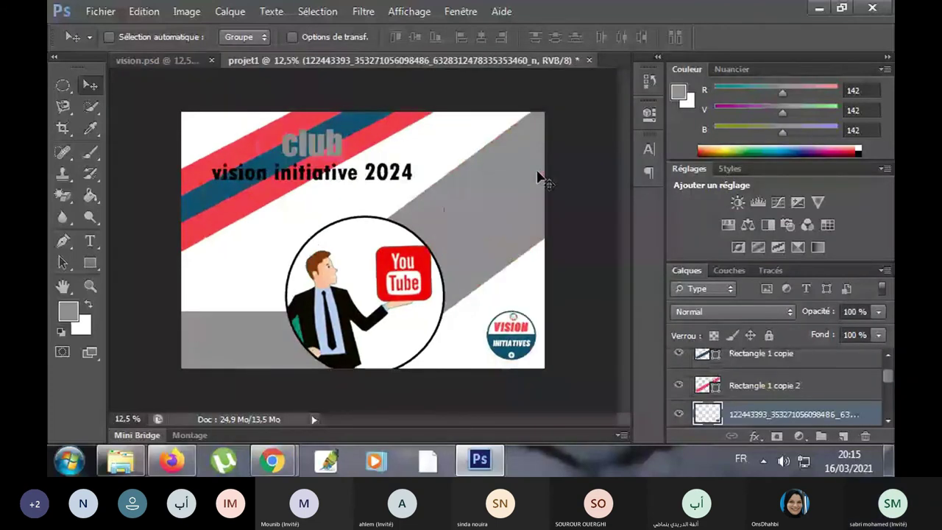
# - Draw a paragraph text box right of the 2024 title with black text colour
pyautogui.press('t')
pyautogui.moveTo(530, 173); pyautogui.dragTo(526, 179)
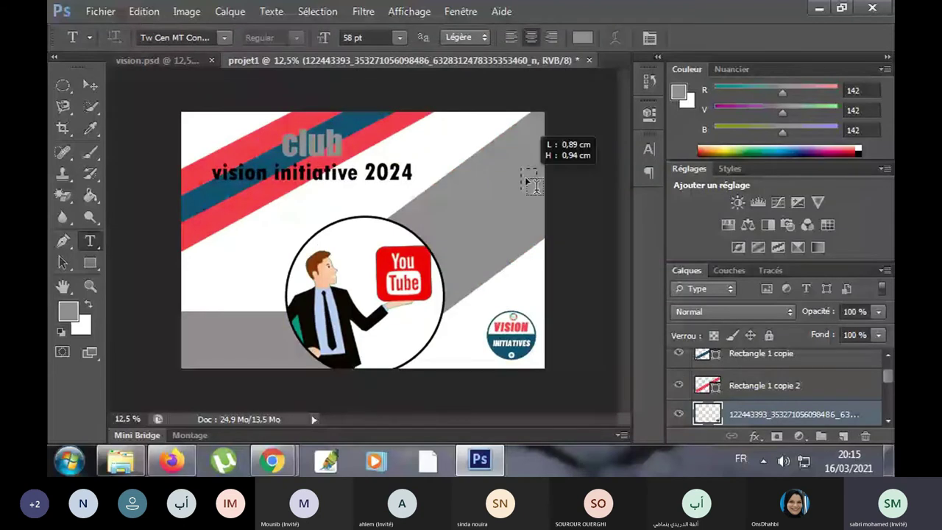
pyautogui.moveTo(526, 179); pyautogui.dragTo(424, 223)
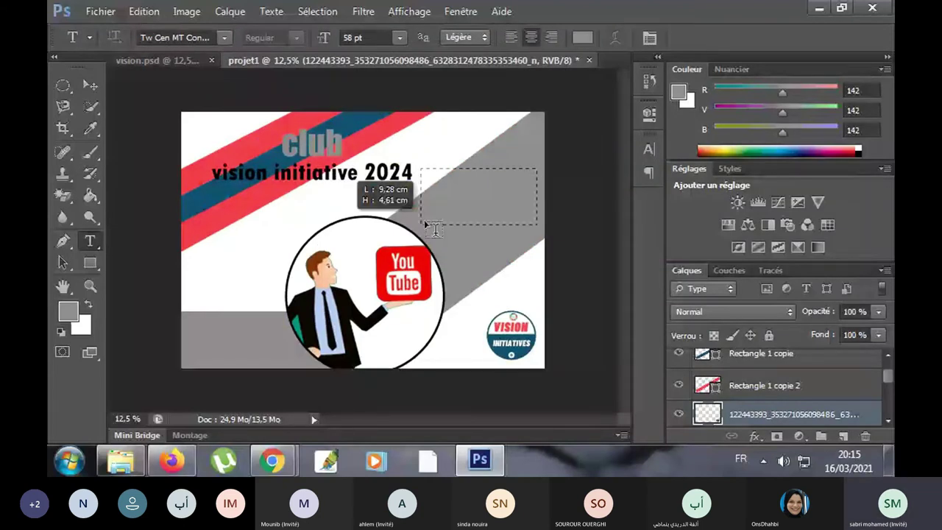
pyautogui.moveTo(424, 223); pyautogui.dragTo(394, 207)
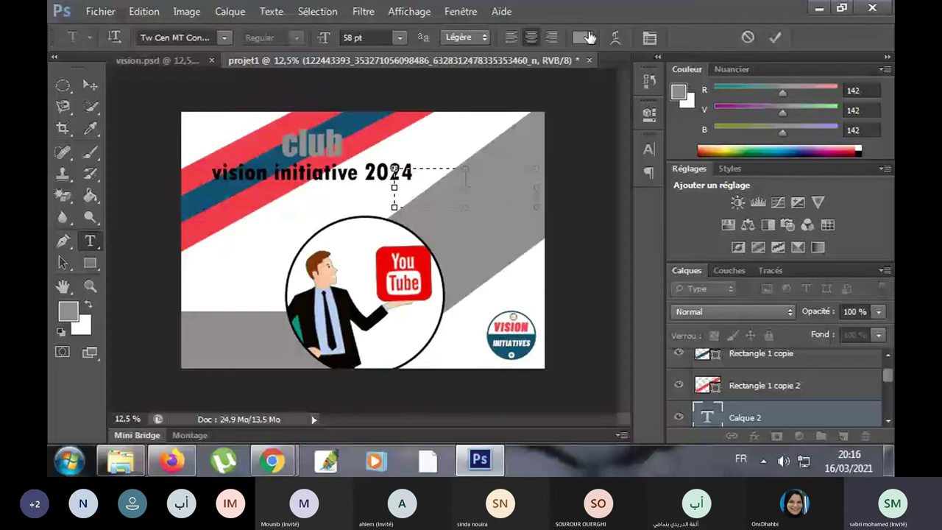
pyautogui.click(583, 38)
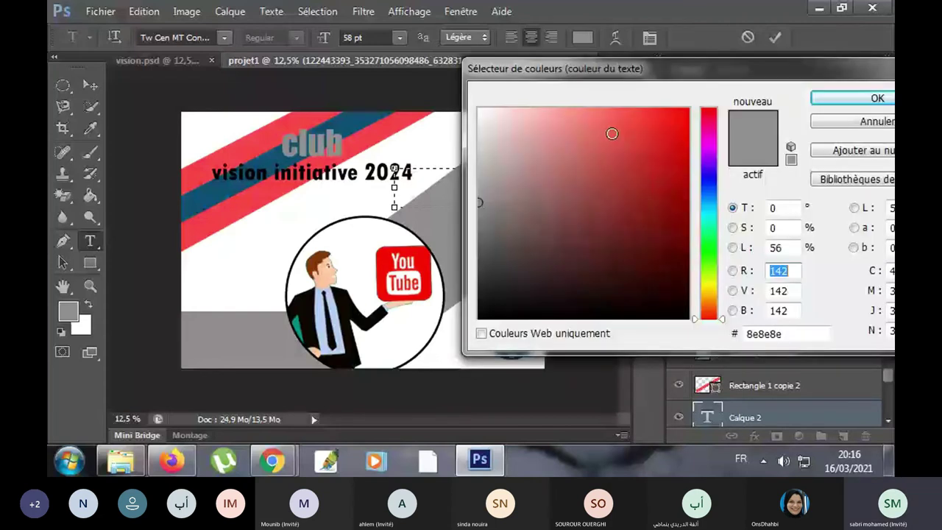
pyautogui.moveTo(612, 133); pyautogui.dragTo(688, 317)
pyautogui.click(817, 101)
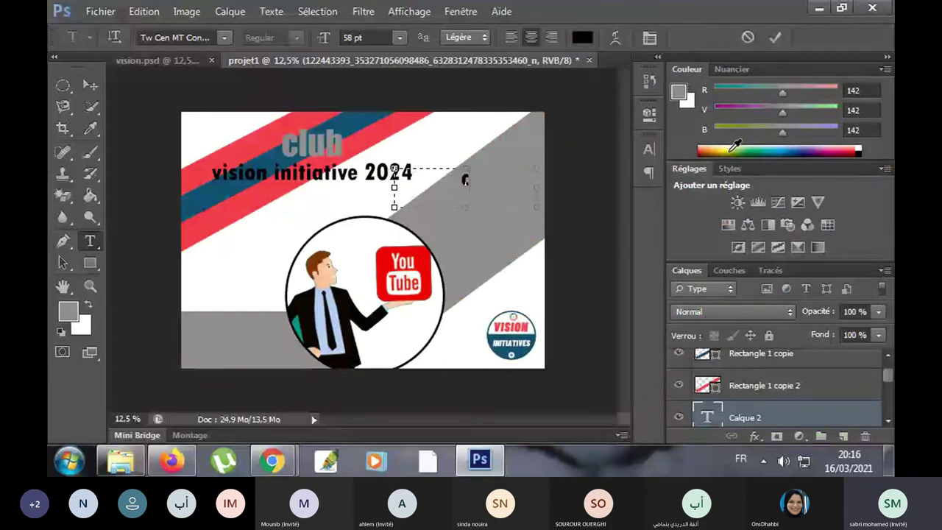
# - Type 'comment créer un profil' and resize the box so 'profil' wraps below
pyautogui.write('omment cr')
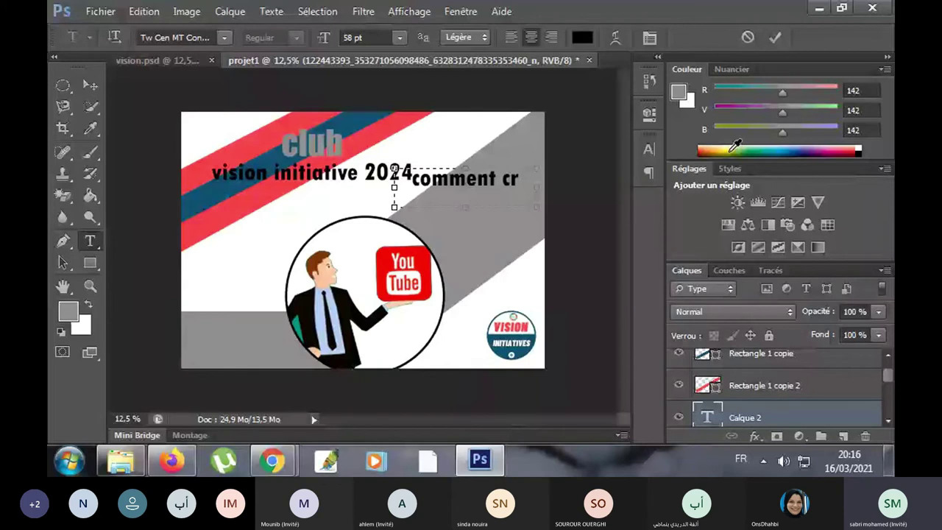
pyautogui.write('éer')
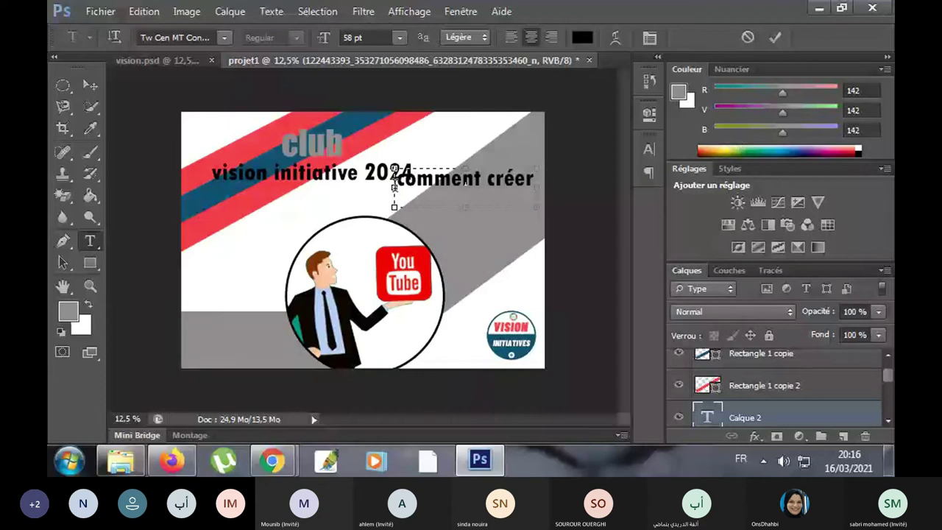
pyautogui.moveTo(394, 184); pyautogui.dragTo(296, 188)
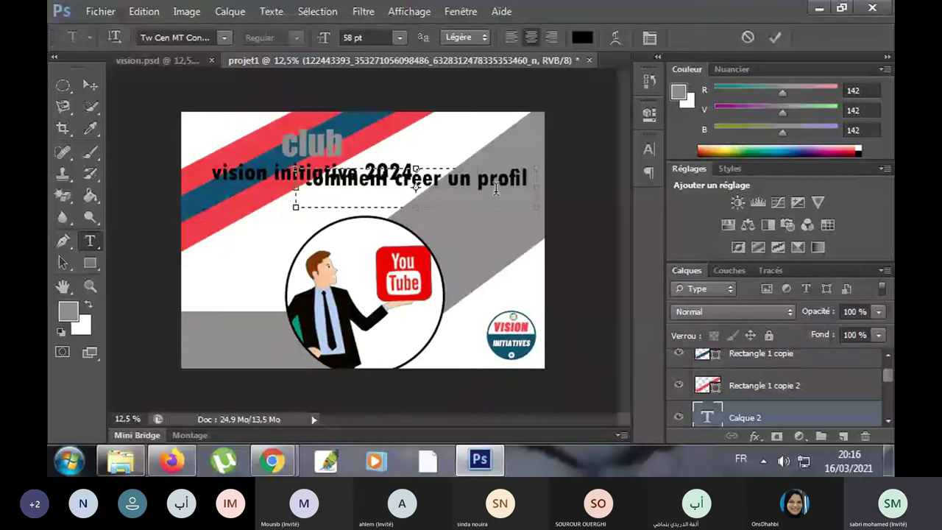
pyautogui.press('BackSpace')
pyautogui.press('BackSpace')
pyautogui.press('BackSpace')
pyautogui.press('BackSpace')
pyautogui.press('BackSpace')
pyautogui.press('BackSpace')
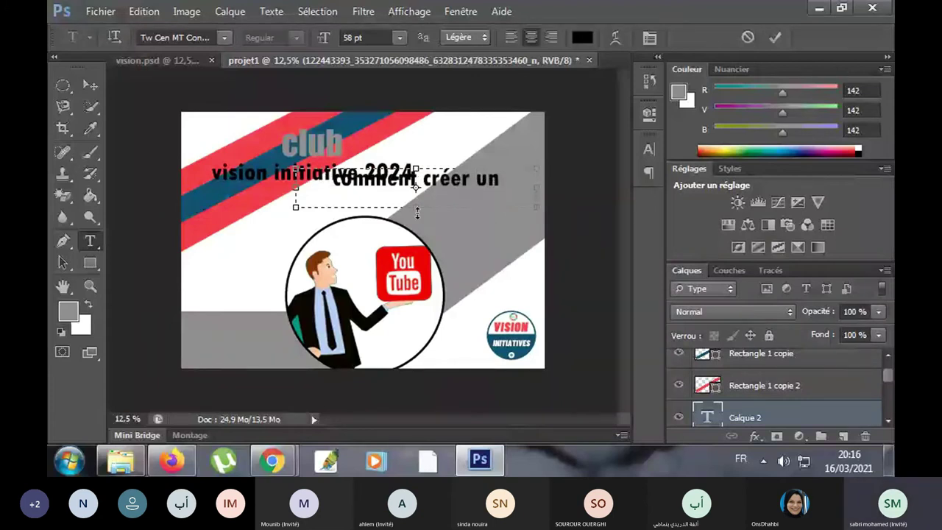
pyautogui.moveTo(416, 207); pyautogui.dragTo(415, 218)
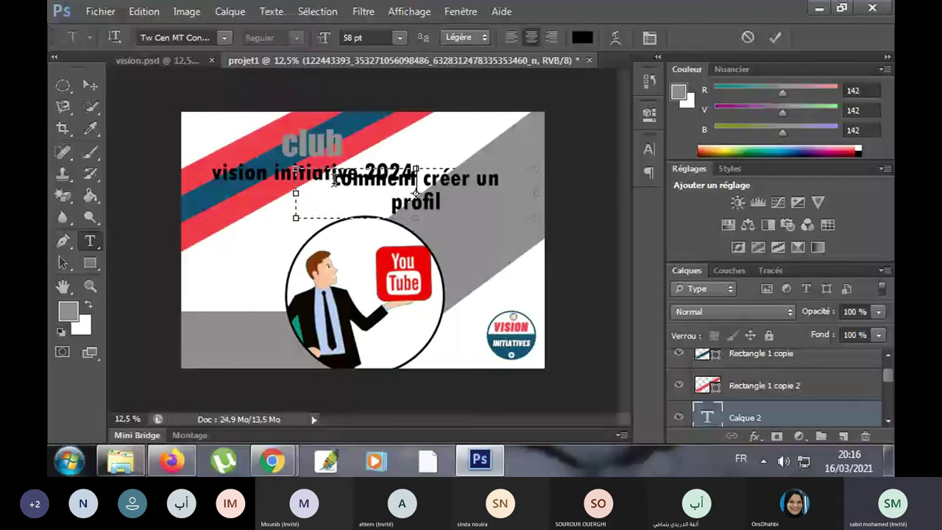
pyautogui.hotkey('ctrl', 'a')
pyautogui.click(649, 37)
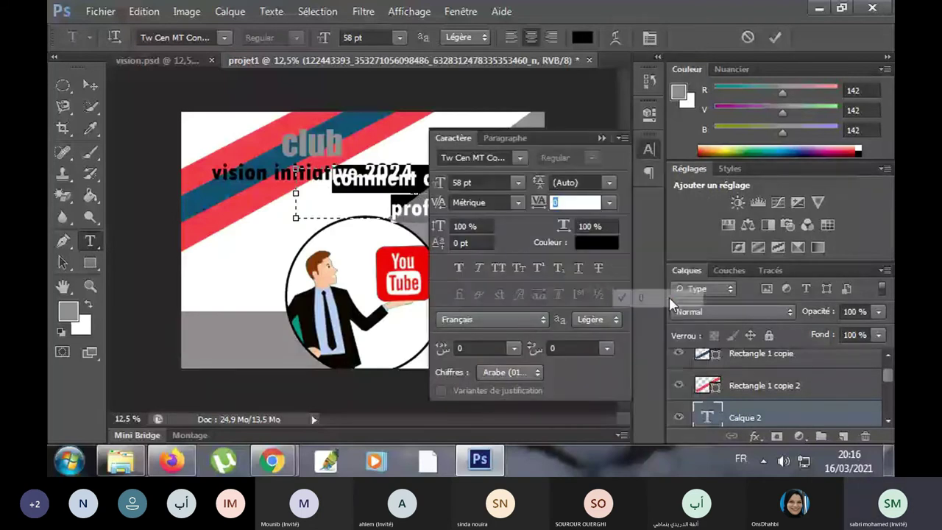
# - After trying Vani and Viner Hand ITC, set the subtitle in Tekton Pro Bold Condensed
pyautogui.click(601, 139)
pyautogui.click(225, 37)
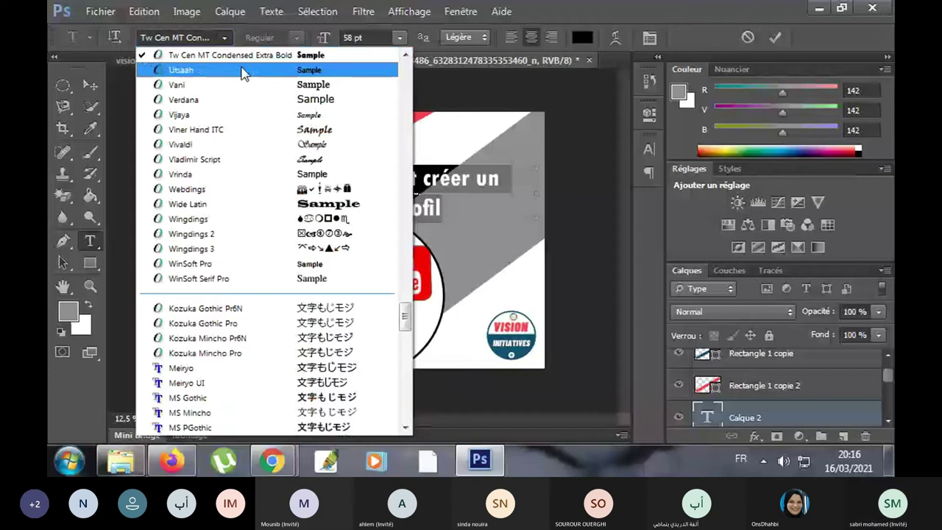
pyautogui.click(243, 84)
pyautogui.click(226, 37)
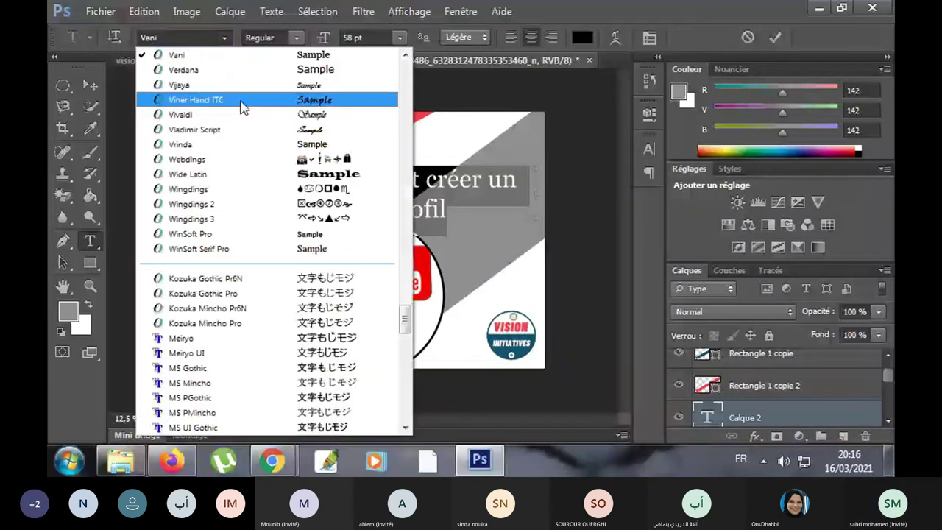
pyautogui.click(242, 97)
pyautogui.click(233, 36)
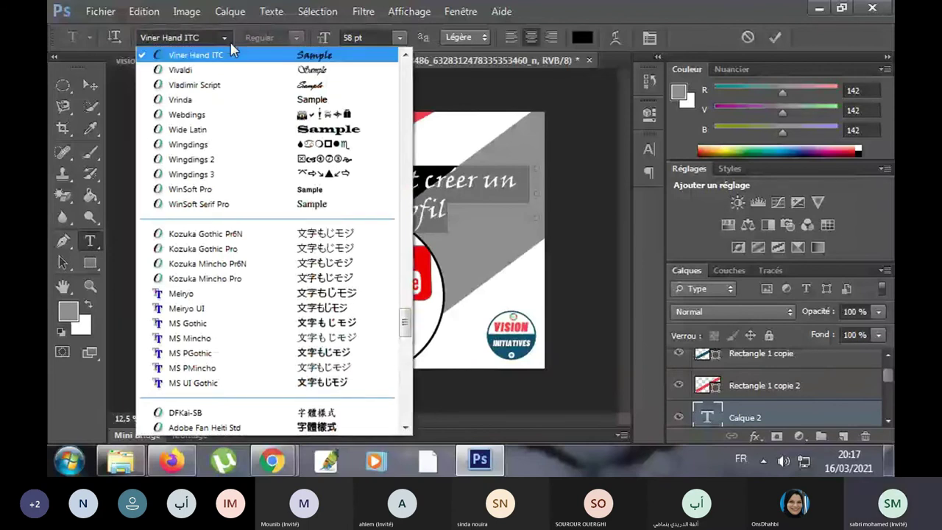
pyautogui.scroll(1, 259, 120)
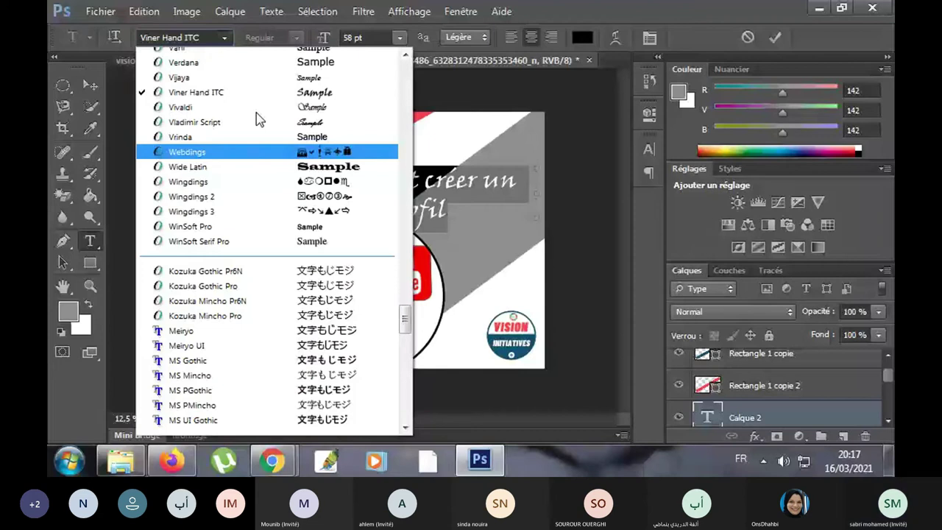
pyautogui.scroll(5, 259, 120)
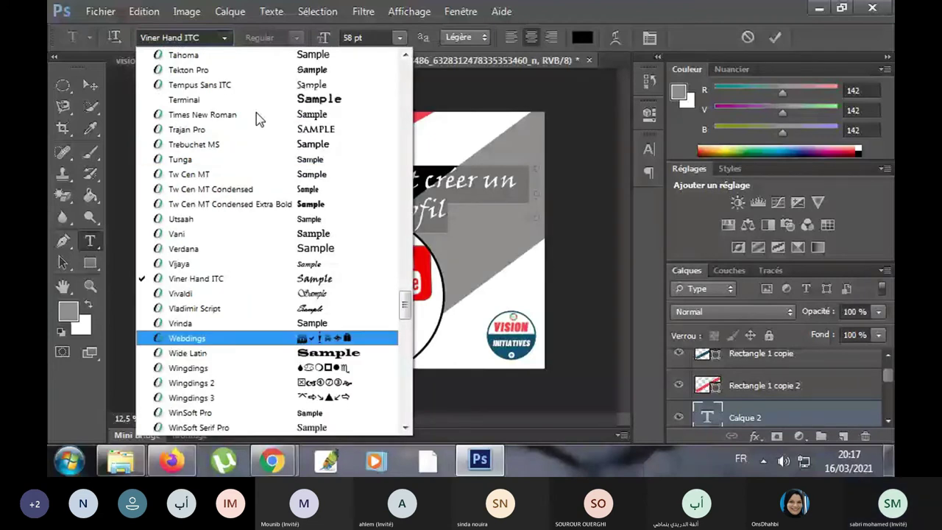
pyautogui.click(188, 70)
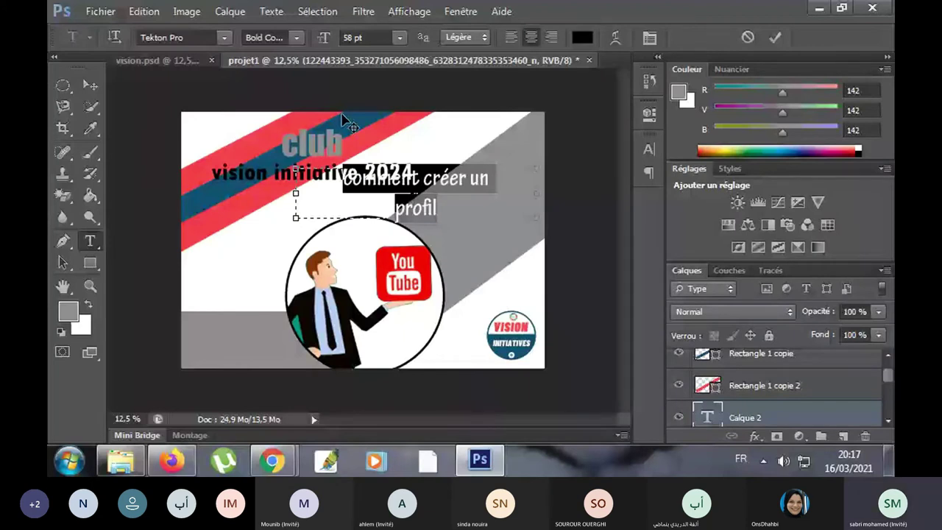
# - Reduce the subtitle to 47 pt, commit it, and move it onto the grey band
pyautogui.moveTo(330, 39); pyautogui.dragTo(321, 40)
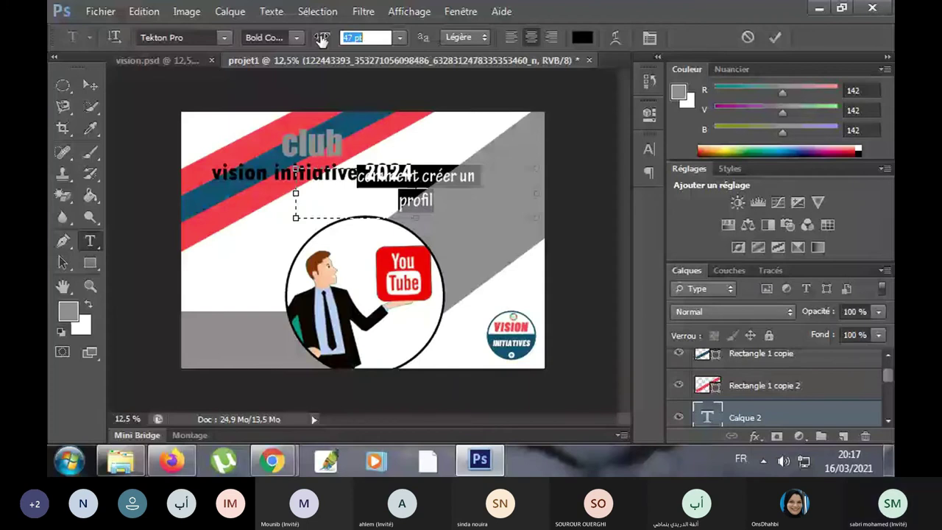
pyautogui.hotkey('ctrl', 'Return')
pyautogui.moveTo(438, 179); pyautogui.dragTo(508, 198)
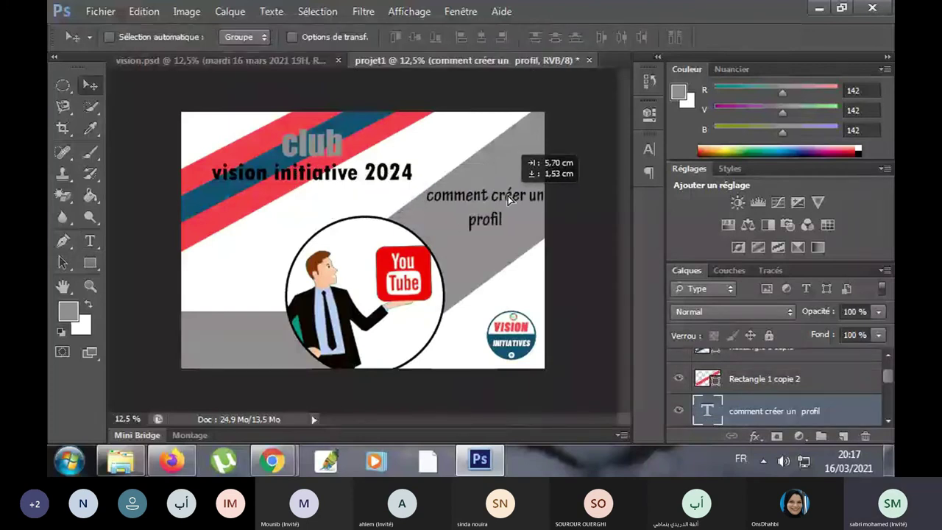
# - Set the whole 'comment créer un profil' subtitle to 36 pt
pyautogui.moveTo(510, 199); pyautogui.dragTo(510, 198)
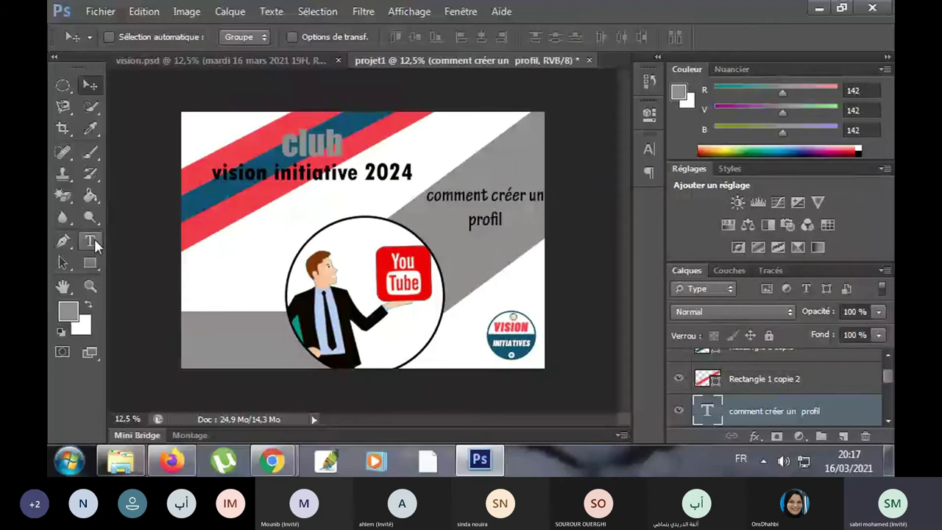
pyautogui.click(90, 240)
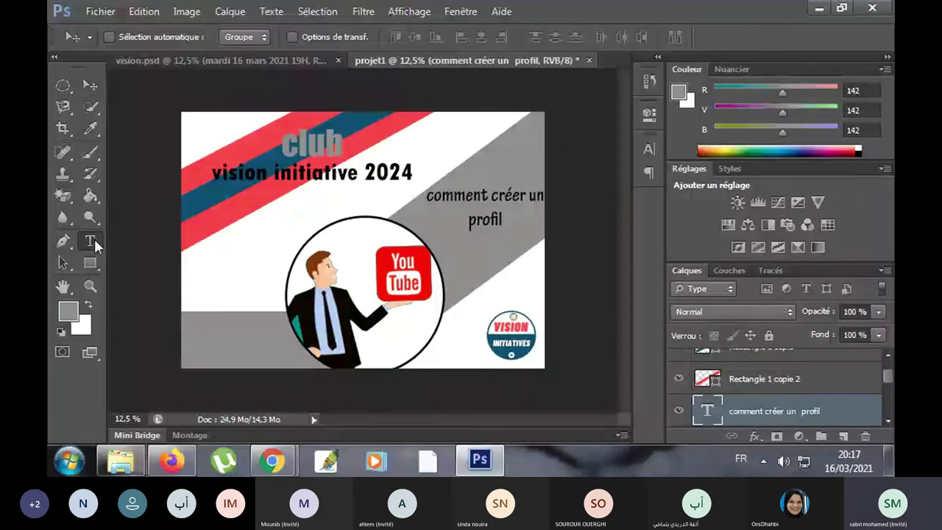
pyautogui.click(498, 192)
pyautogui.hotkey('ctrl', 'a')
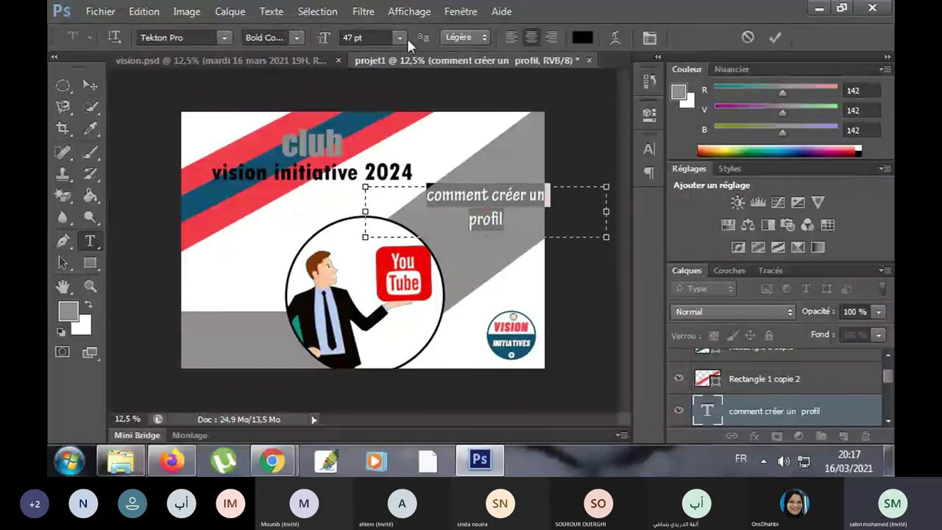
pyautogui.click(404, 38)
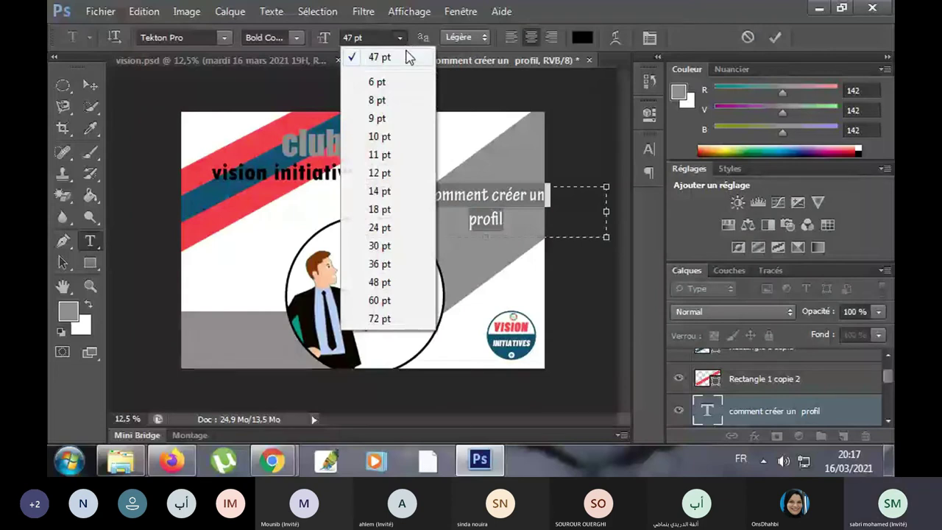
pyautogui.click(380, 263)
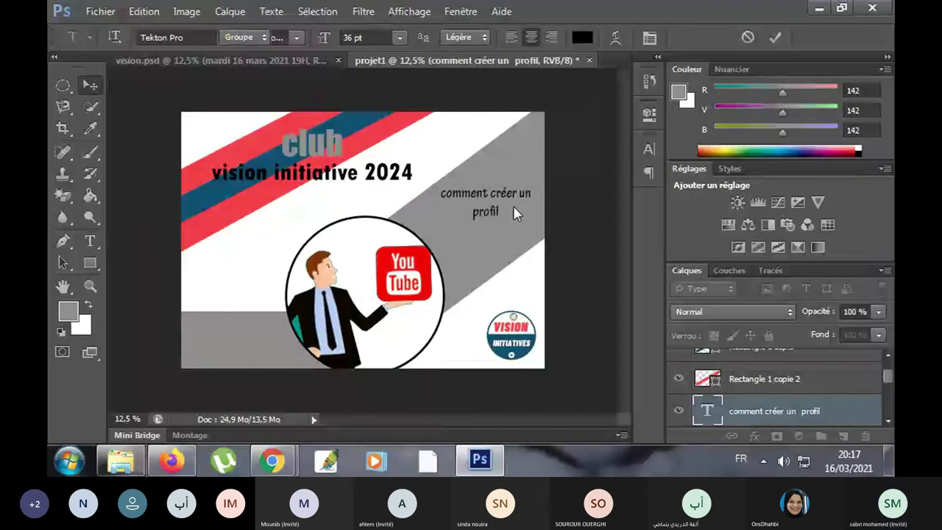
# - Make the line 'comment créer un' plain Bold, commit, and nudge the subtitle down slightly
pyautogui.press('t')
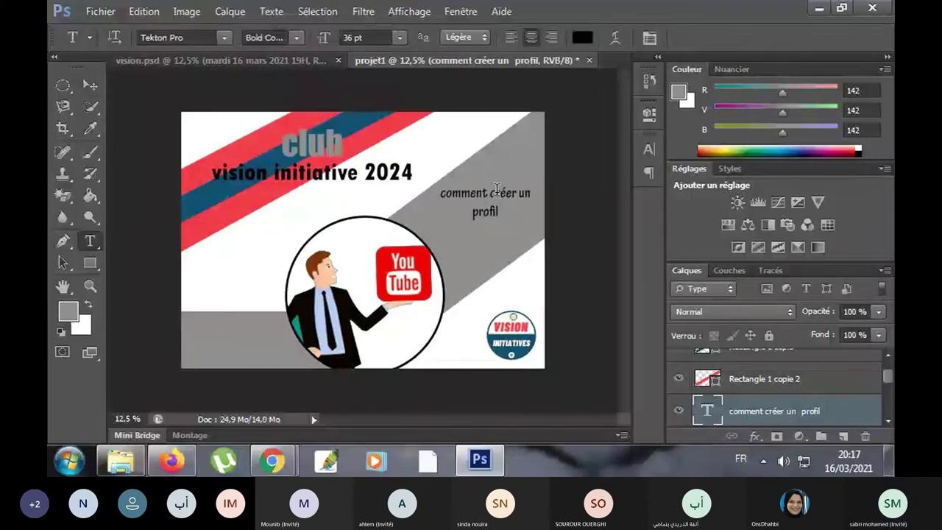
pyautogui.click(497, 188)
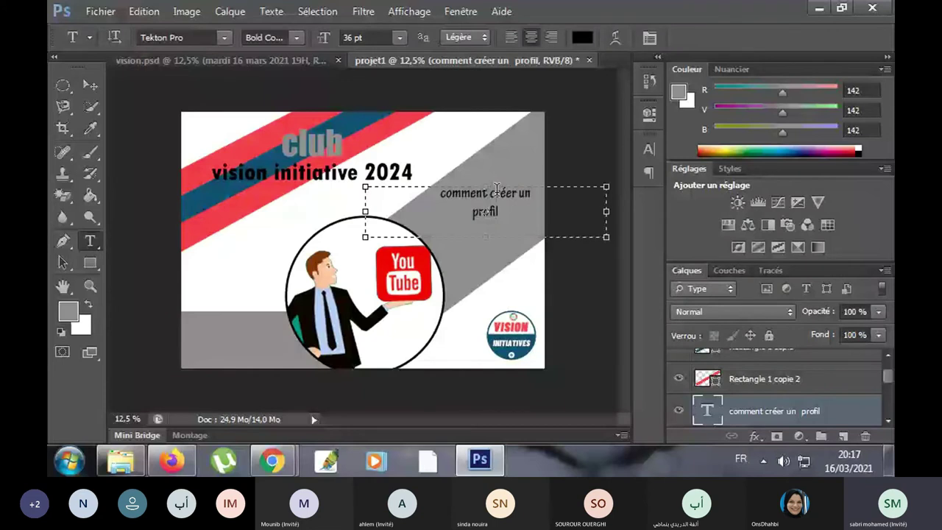
pyautogui.tripleClick(497, 188)
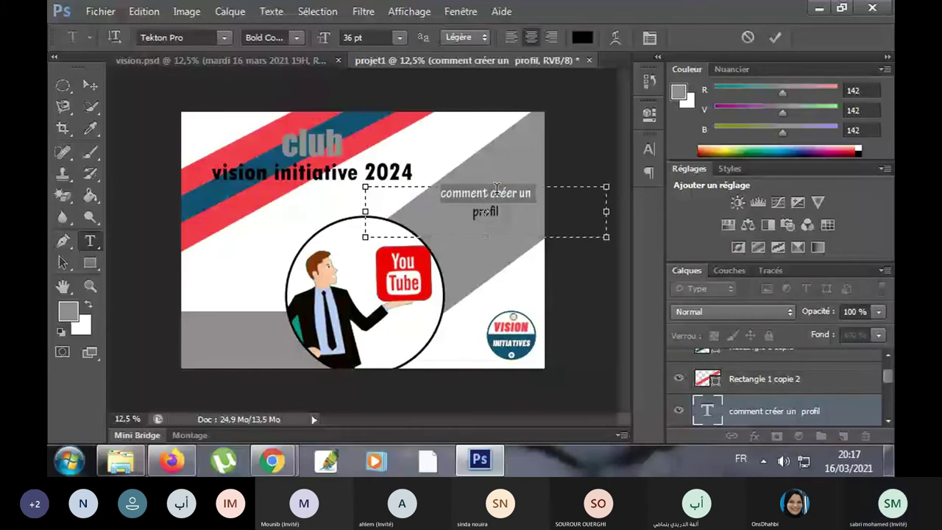
pyautogui.click(296, 37)
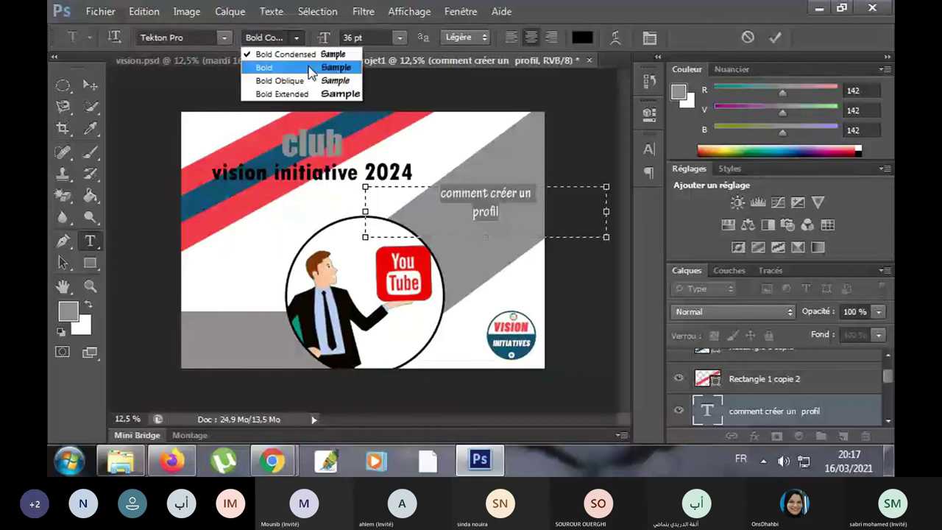
pyautogui.click(294, 68)
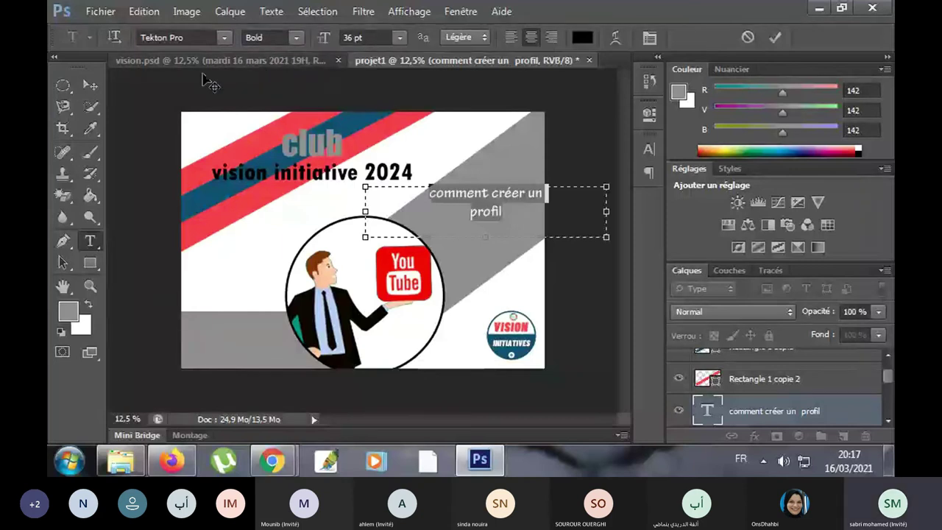
pyautogui.click(90, 85)
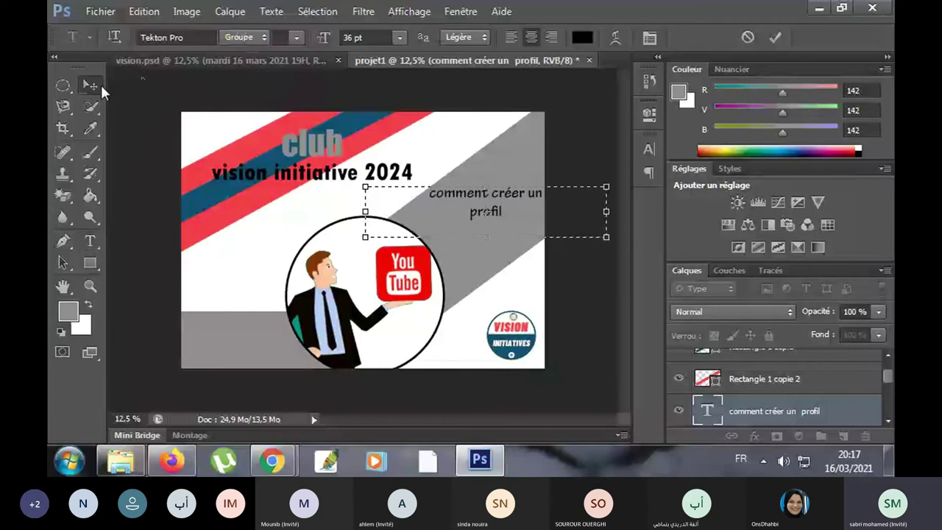
pyautogui.click(91, 85)
pyautogui.moveTo(499, 191); pyautogui.dragTo(497, 194)
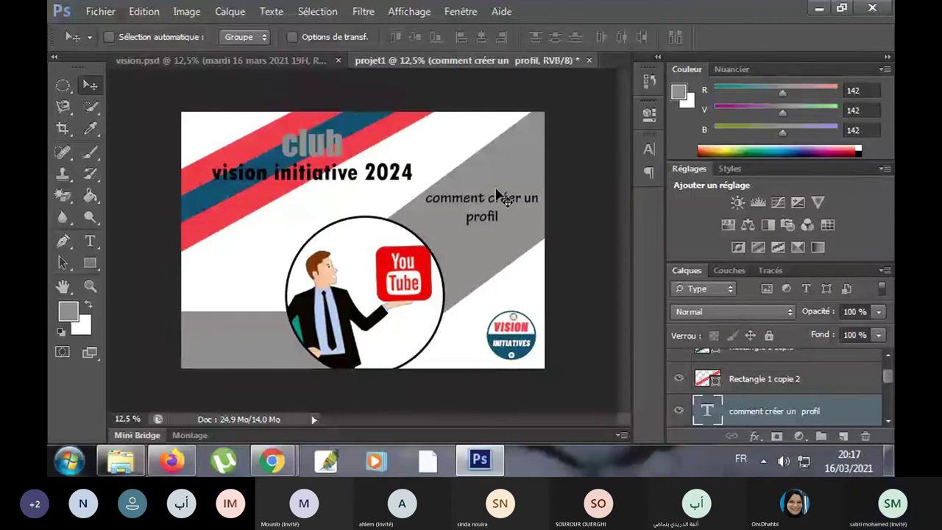
pyautogui.click(279, 60)
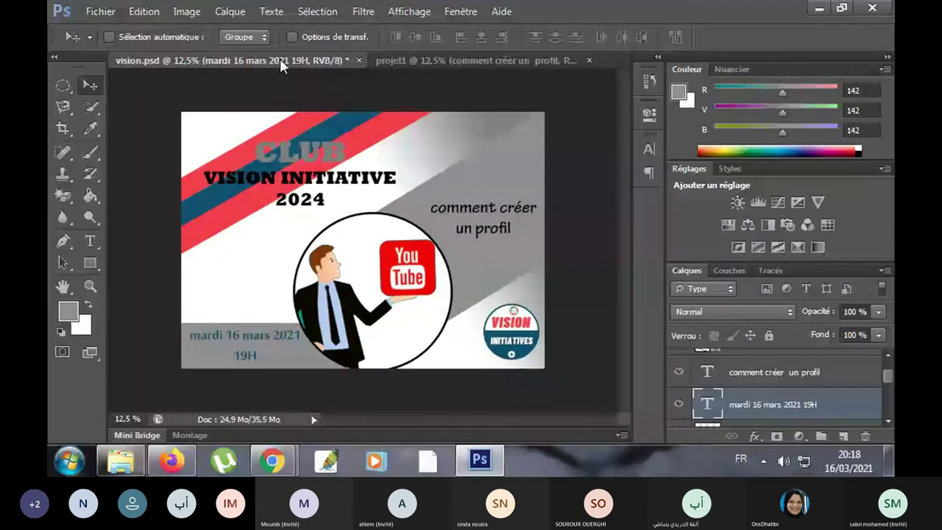
pyautogui.click(476, 61)
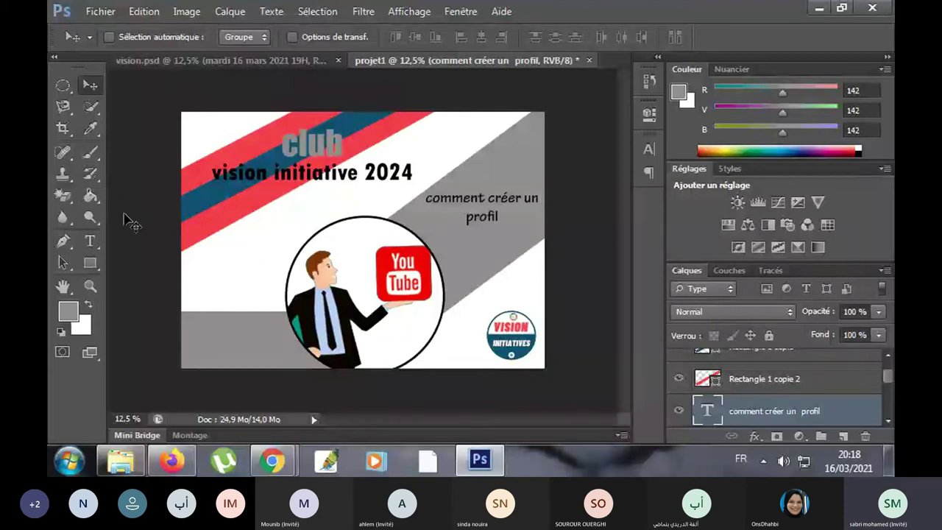
pyautogui.click(95, 194)
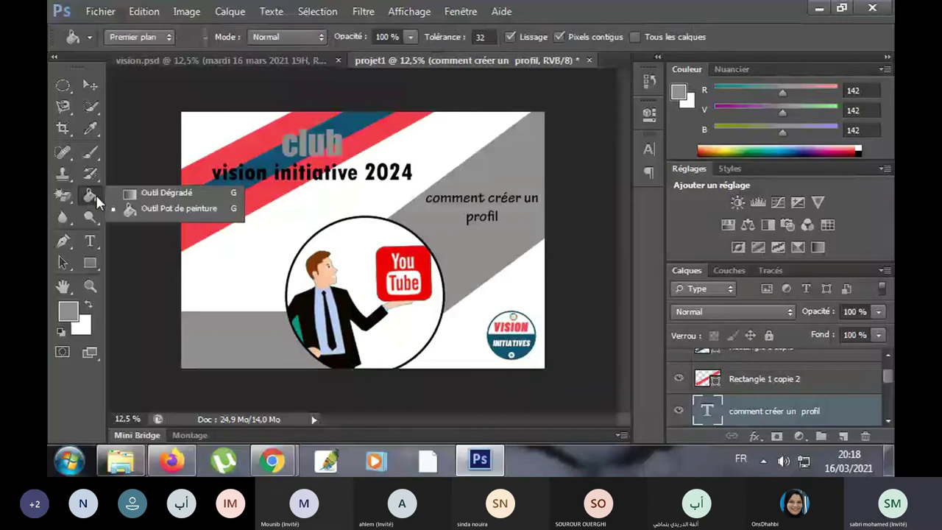
pyautogui.hotkey('ctrl', 'Tab')
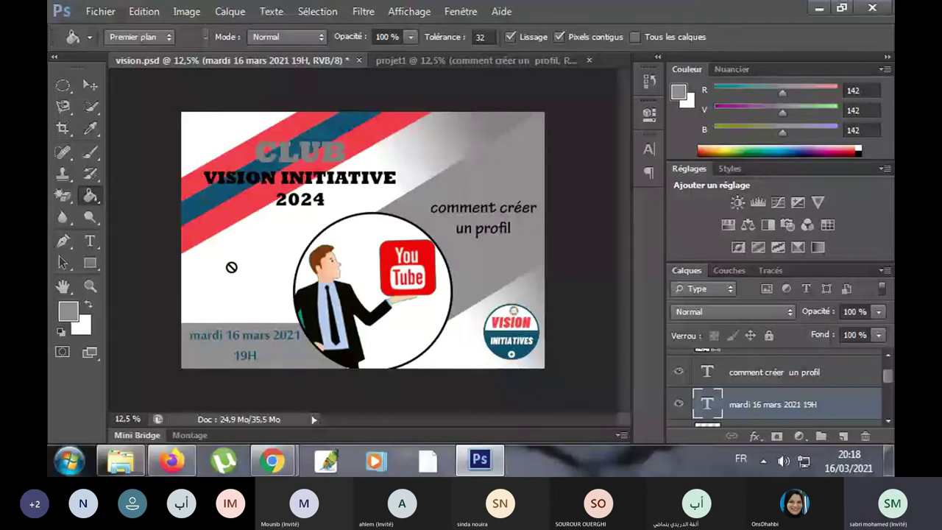
pyautogui.hotkey('ctrl', 'Tab')
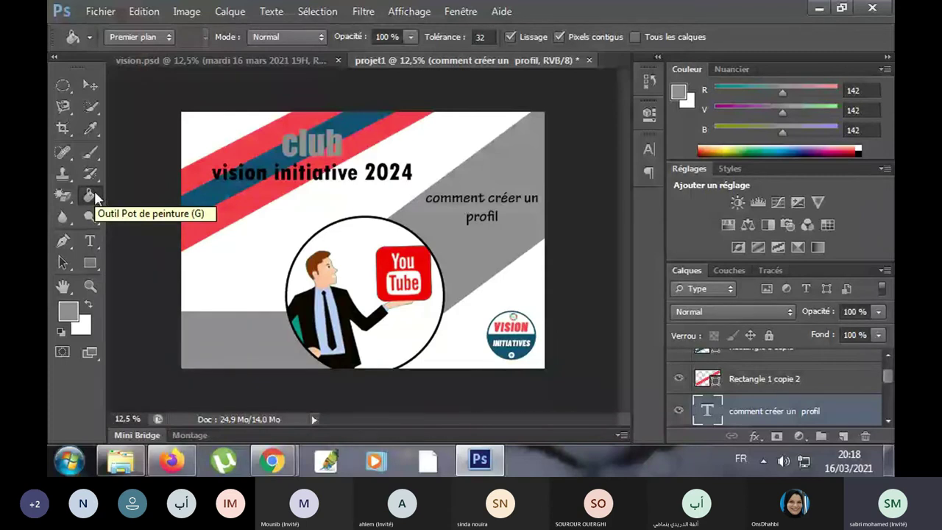
# - Choose the Gradient tool, browse its presets without picking one, and select layer Calque 0
pyautogui.rightClick(94, 190)
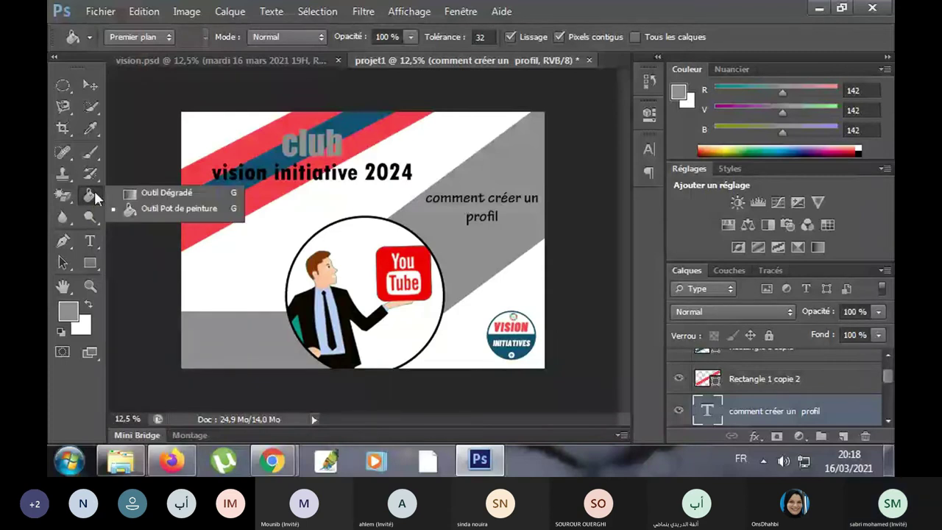
pyautogui.click(129, 192)
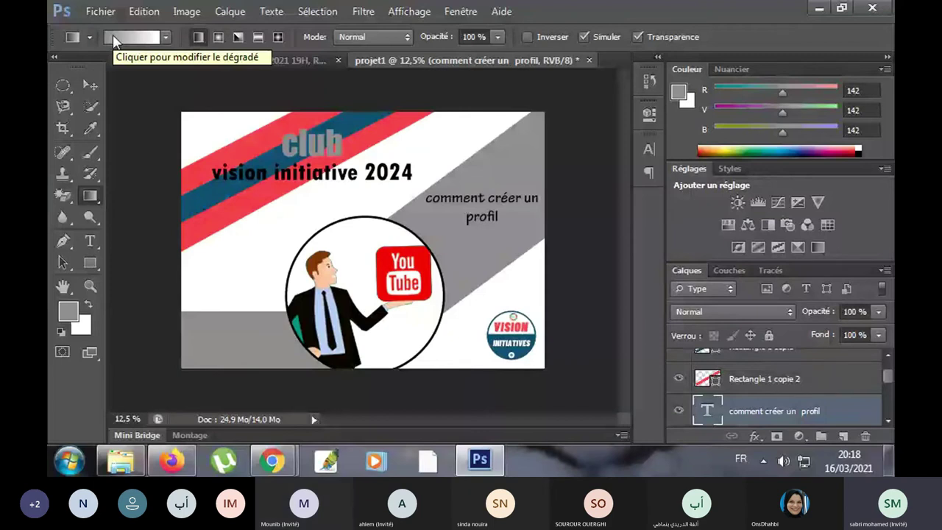
pyautogui.click(165, 37)
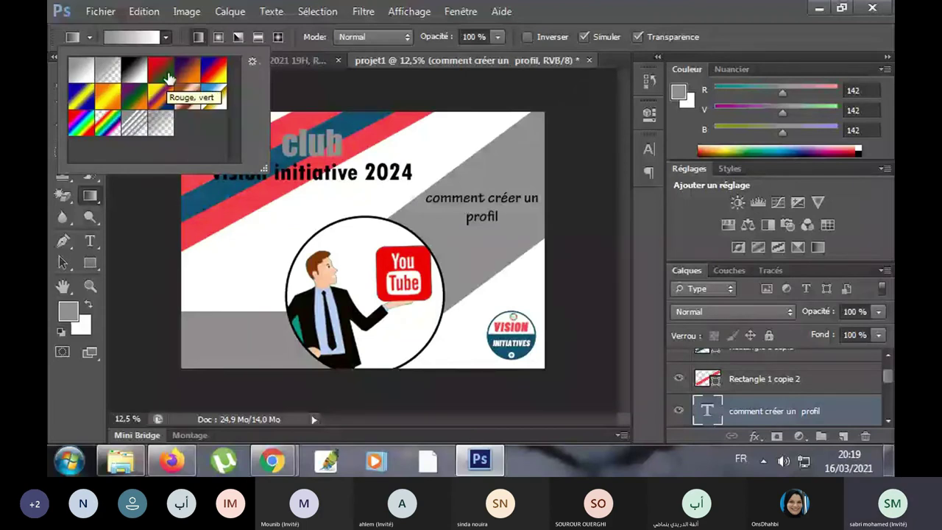
pyautogui.press('i')
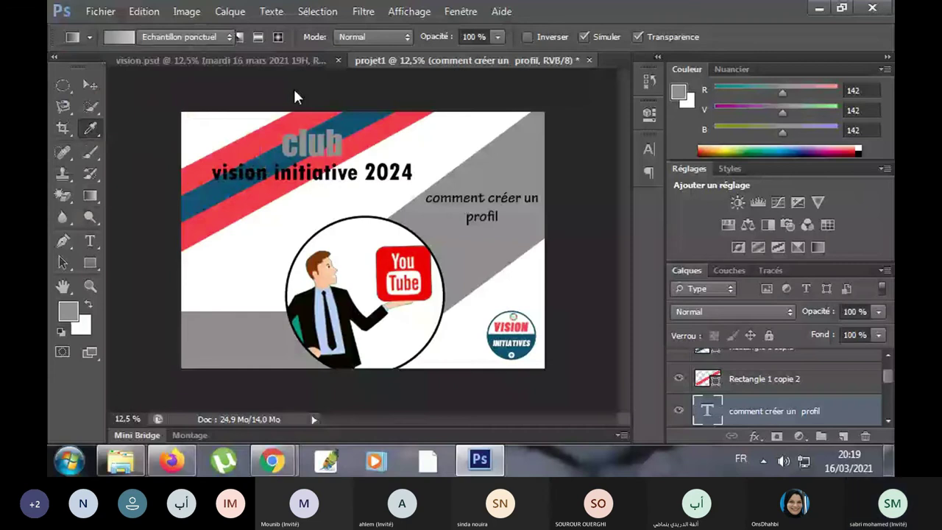
pyautogui.press('Return')
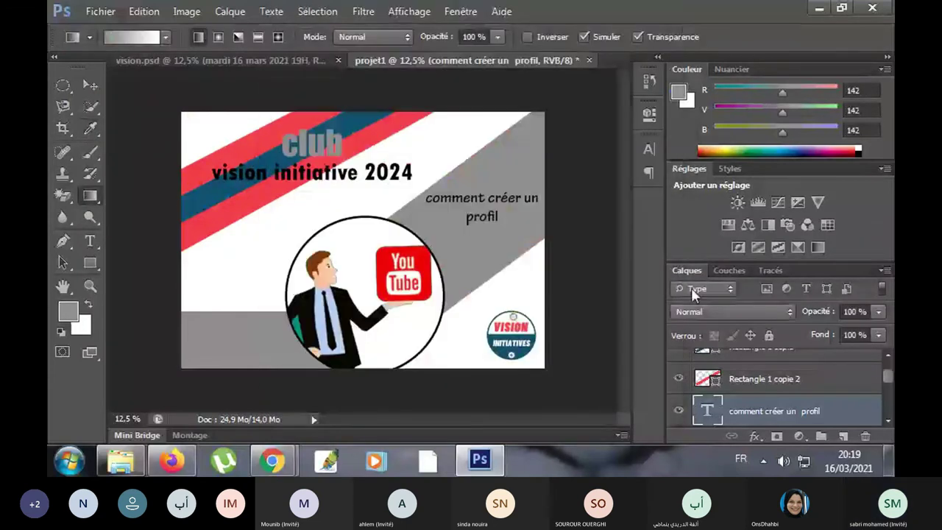
pyautogui.scroll(-5, 773, 390)
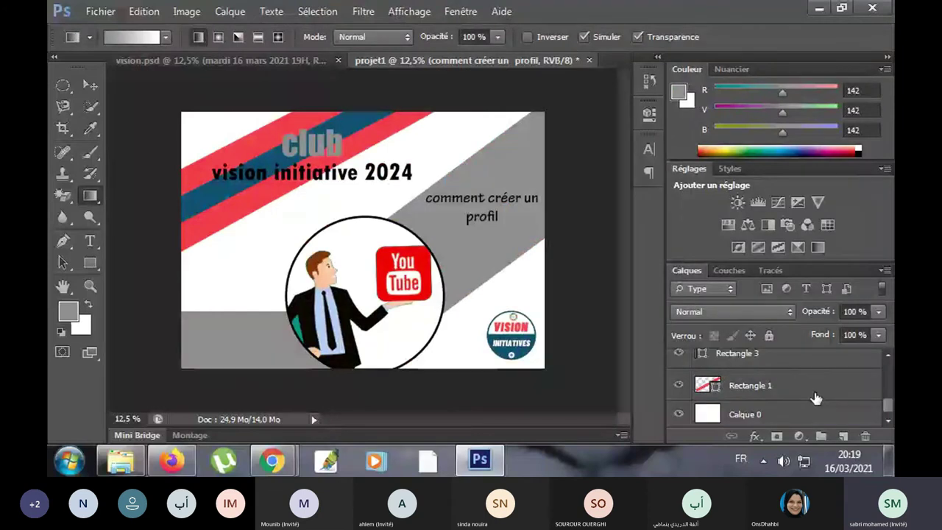
pyautogui.click(789, 417)
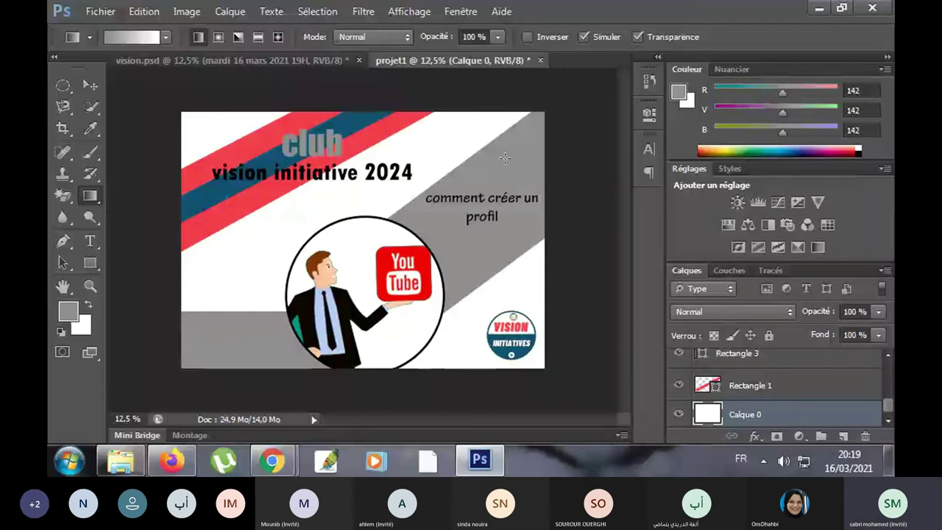
# - Drag a white-to-grey gradient across background layer Calque 0, then return to the Move tool
pyautogui.hotkey('alt', ']')
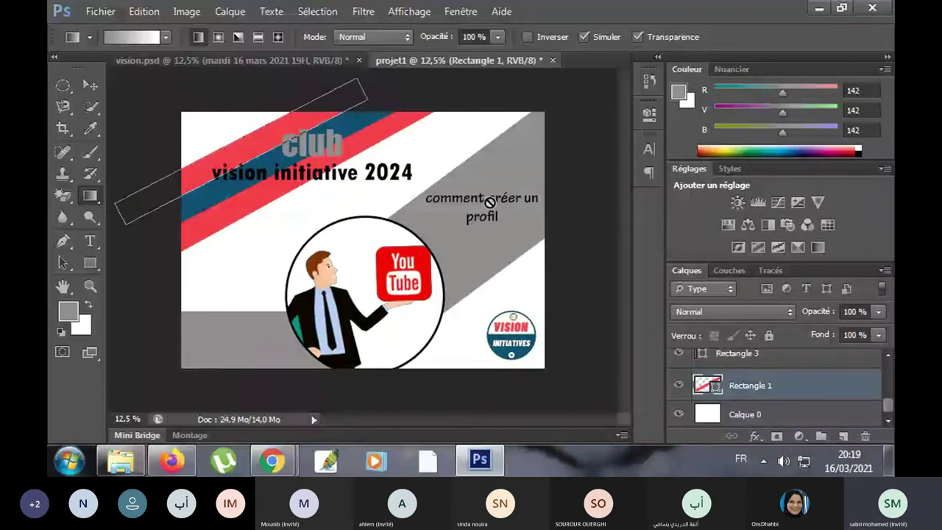
pyautogui.hotkey('alt', '[')
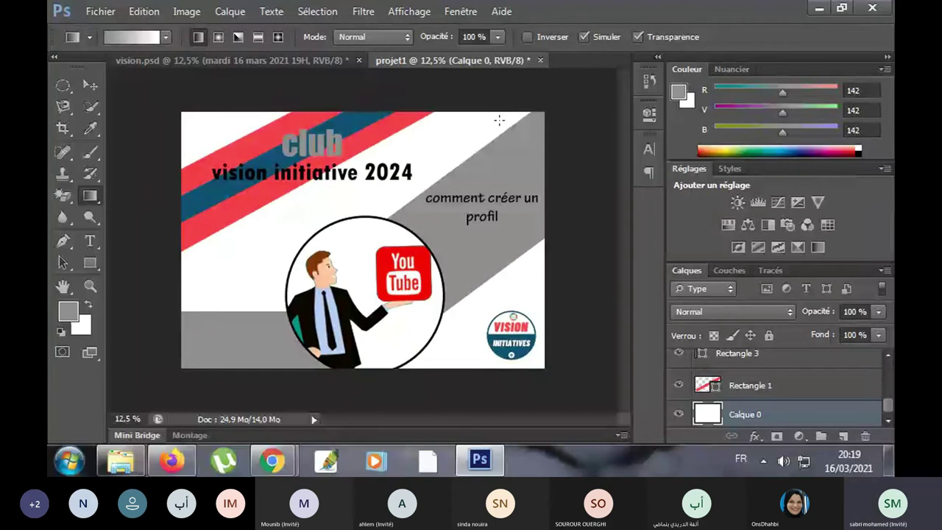
pyautogui.moveTo(499, 120)
pyautogui.mouseDown()
pyautogui.moveTo(455, 137)
pyautogui.moveTo(420, 168)
pyautogui.moveTo(421, 160)
pyautogui.mouseUp()
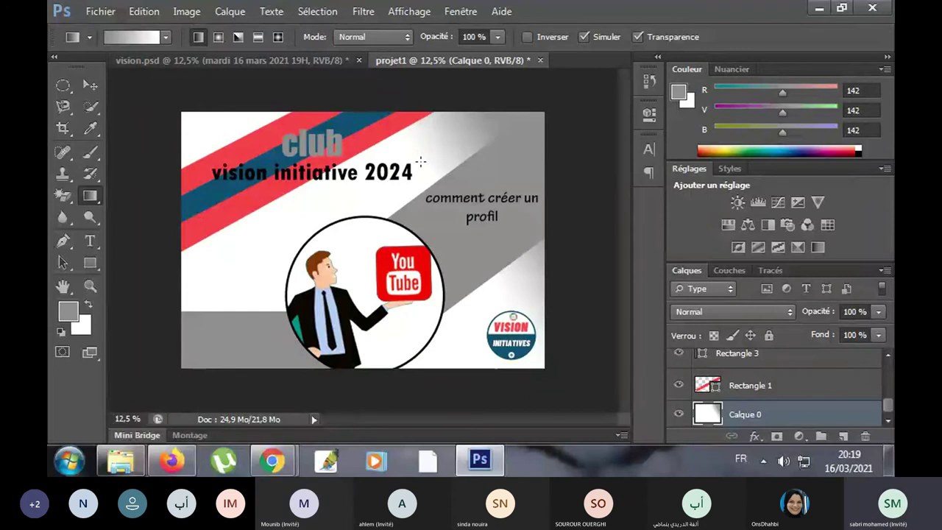
pyautogui.click(93, 83)
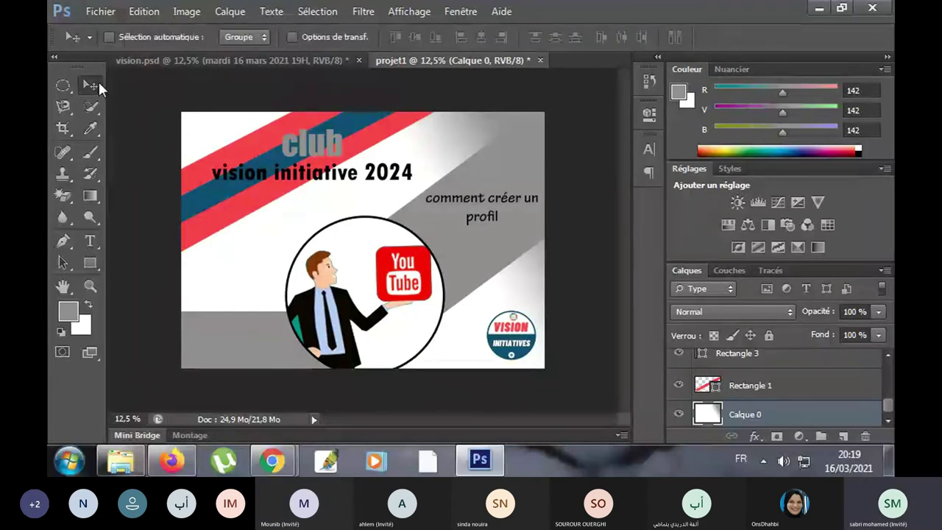
# - Delete the stray empty text layer Calque 2 and select the Rectangle 1 copie layer
pyautogui.click(87, 250)
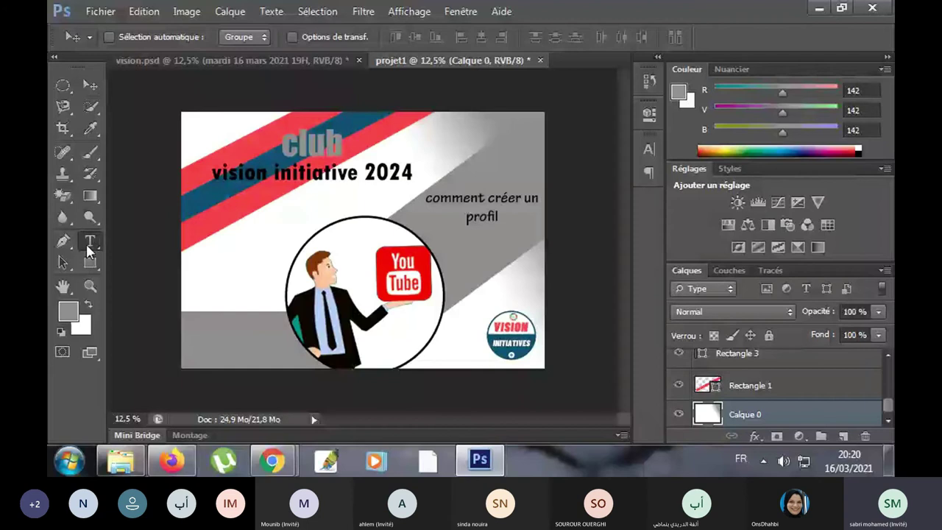
pyautogui.moveTo(180, 318); pyautogui.dragTo(304, 360)
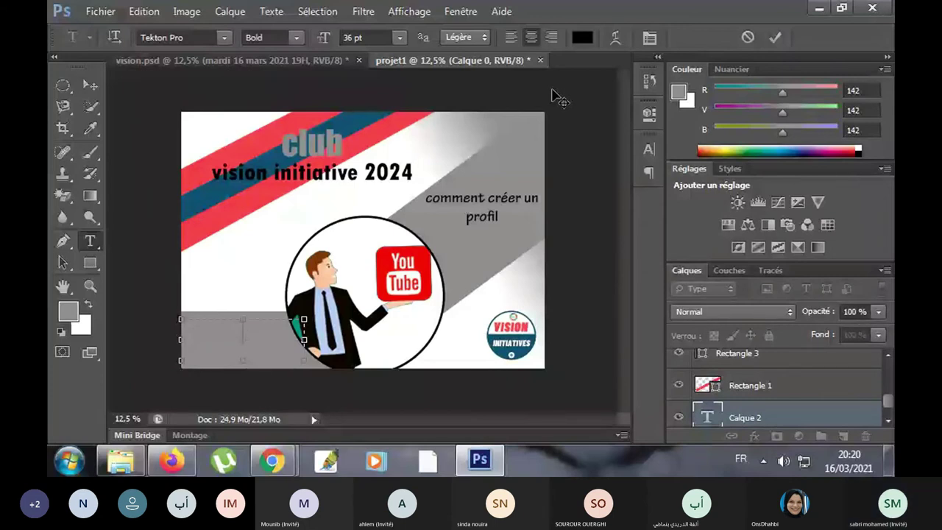
pyautogui.click(780, 418)
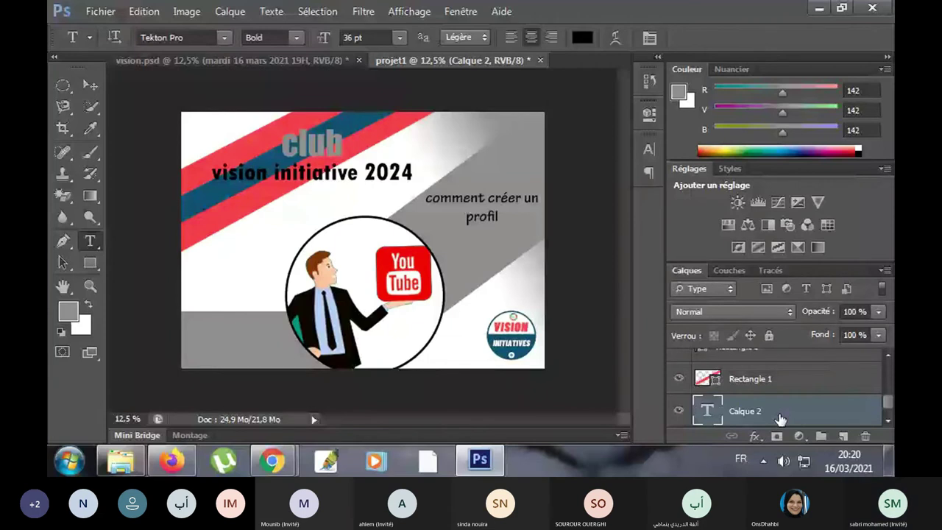
pyautogui.press('Delete')
pyautogui.click(368, 196)
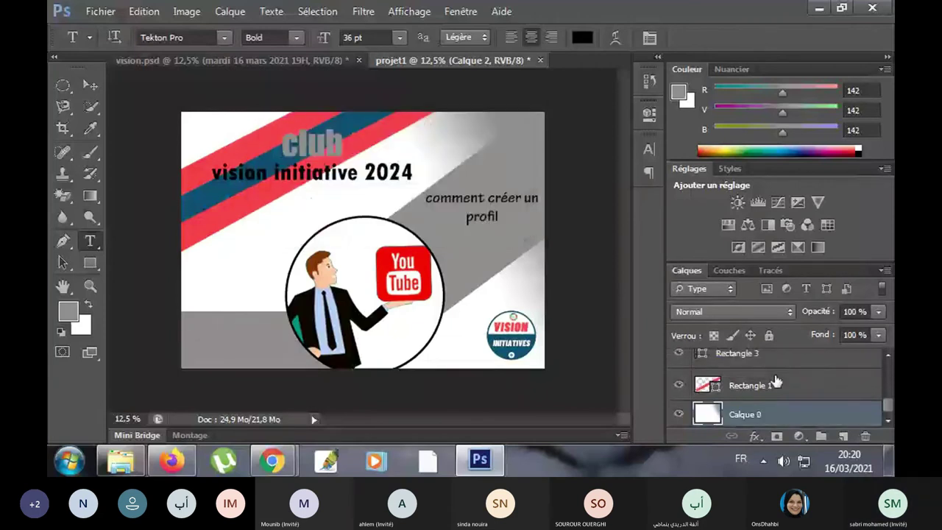
pyautogui.scroll(2, 775, 381)
pyautogui.scroll(2, 775, 383)
pyautogui.scroll(2, 776, 384)
pyautogui.scroll(2, 777, 385)
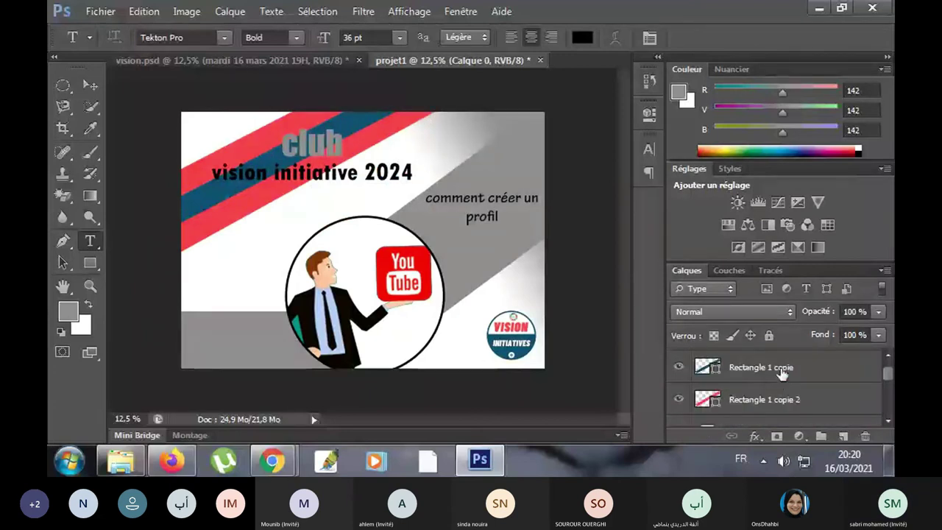
pyautogui.click(773, 372)
# - Draw a text box on the lower-left grey band and type 'mardi 16 mars'
pyautogui.moveTo(186, 325); pyautogui.dragTo(288, 353)
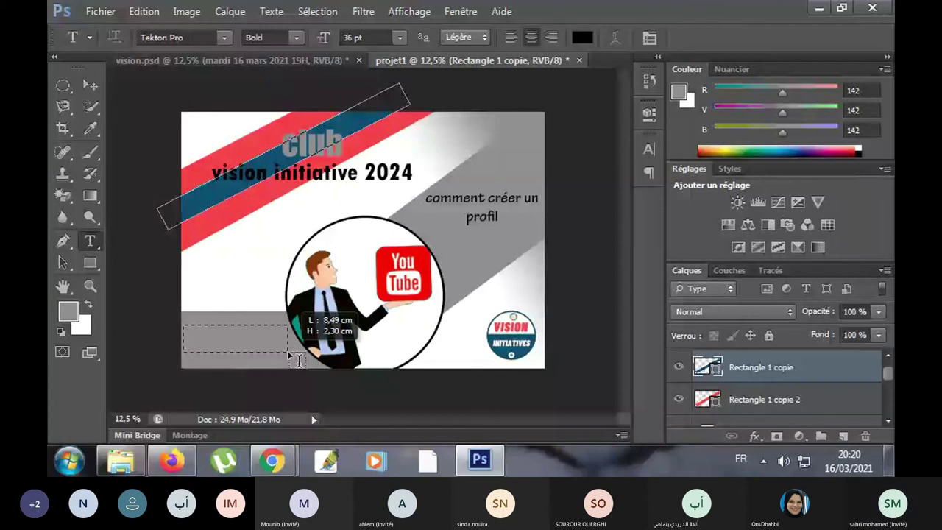
pyautogui.moveTo(288, 353); pyautogui.dragTo(288, 353)
pyautogui.write('ma')
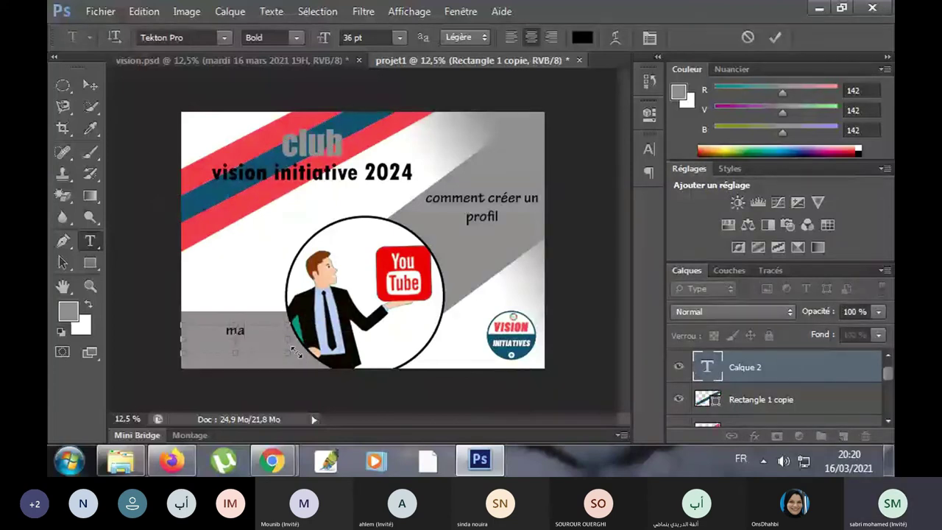
pyautogui.write('rdi')
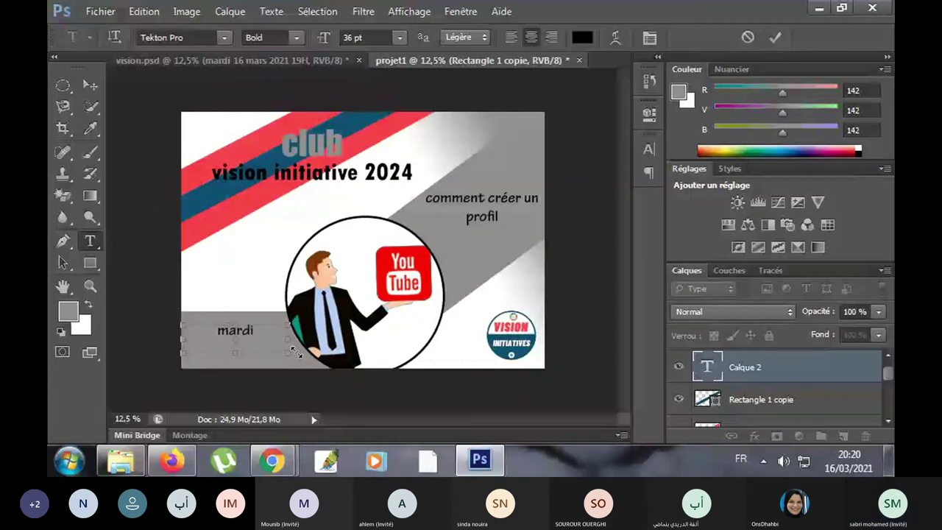
pyautogui.write(' 16')
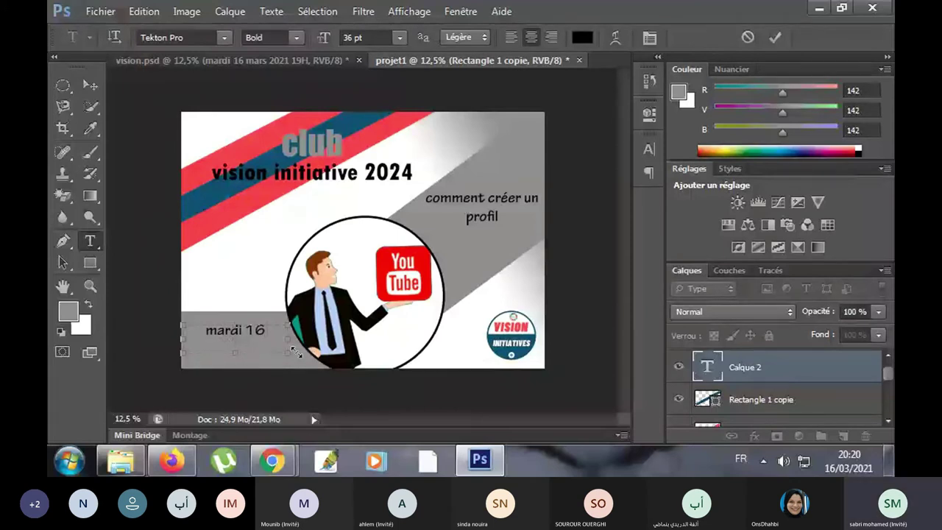
pyautogui.write(' marce')
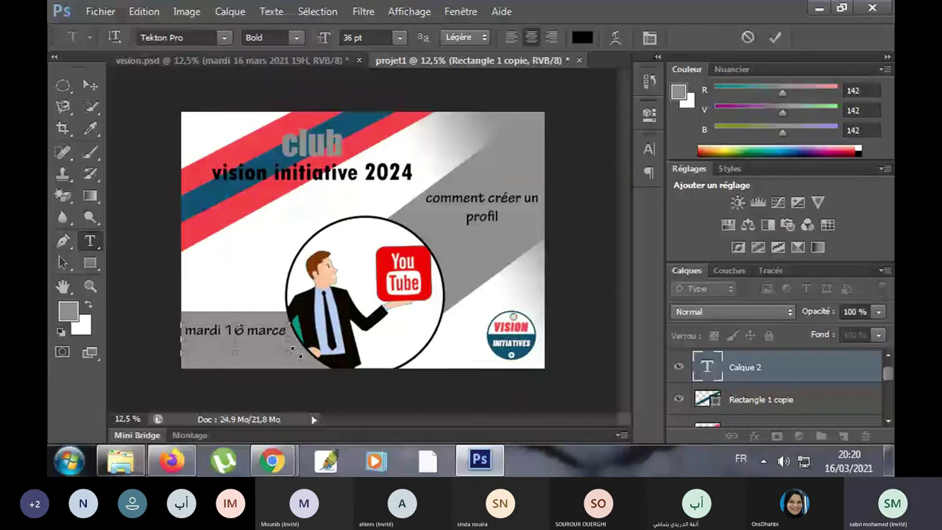
pyautogui.press('BackSpace')
pyautogui.press('BackSpace')
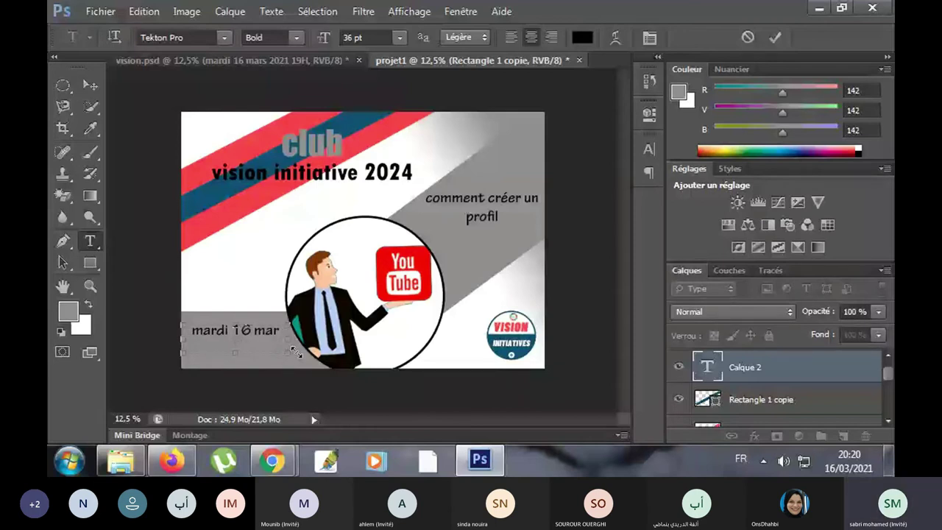
pyautogui.write('s')
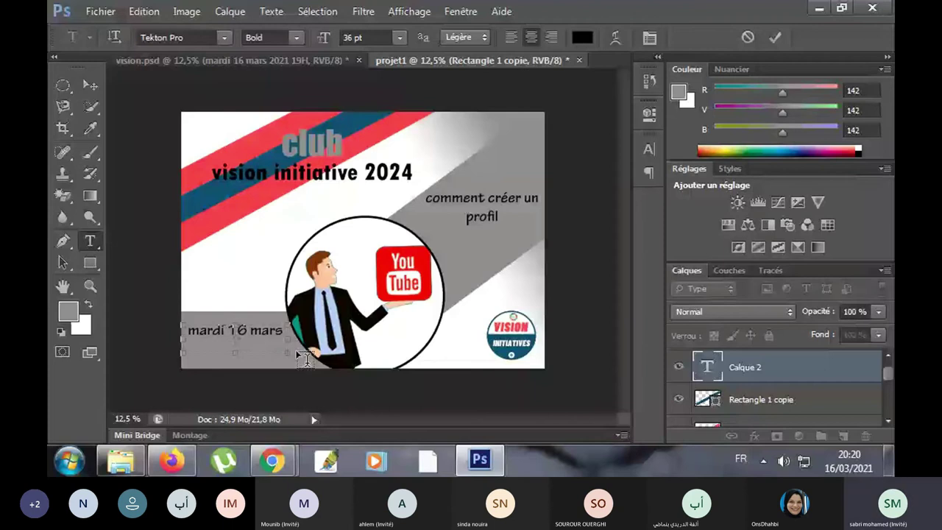
pyautogui.click(333, 37)
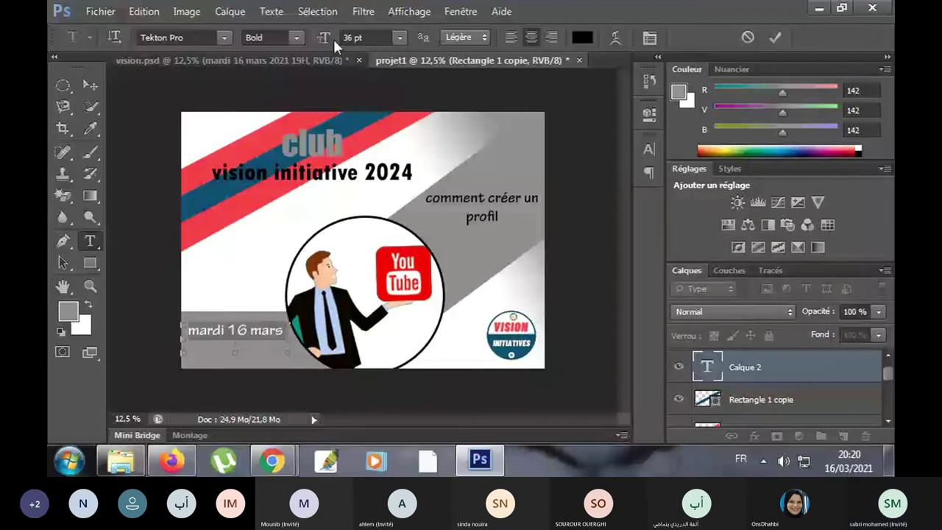
# - Set the date text to 30 pt, widen it to one line, and lower it 0.89 cm
pyautogui.write('30')
pyautogui.press('Return')
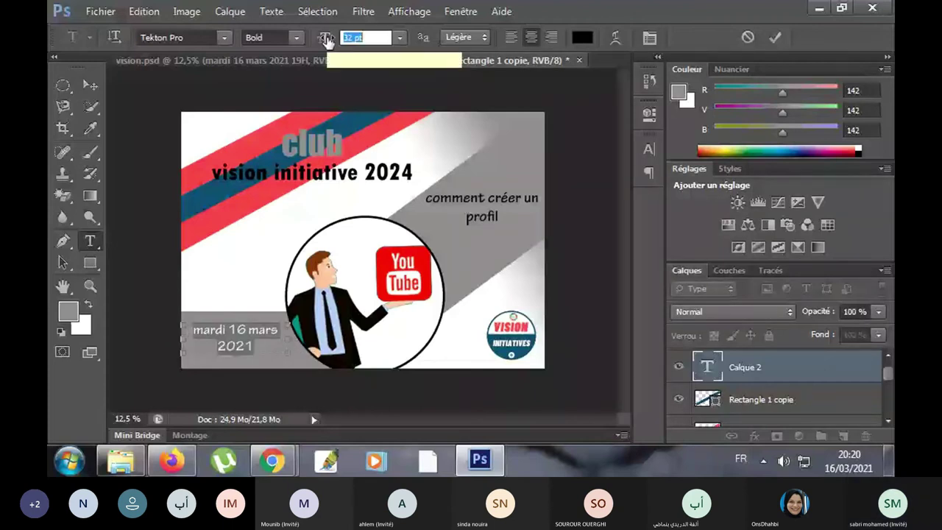
pyautogui.click(506, 37)
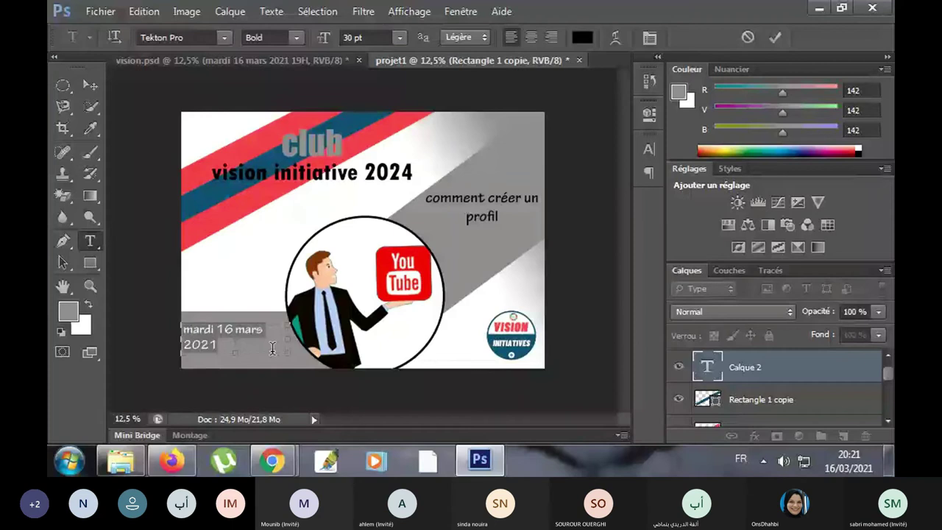
pyautogui.moveTo(287, 339); pyautogui.dragTo(303, 329)
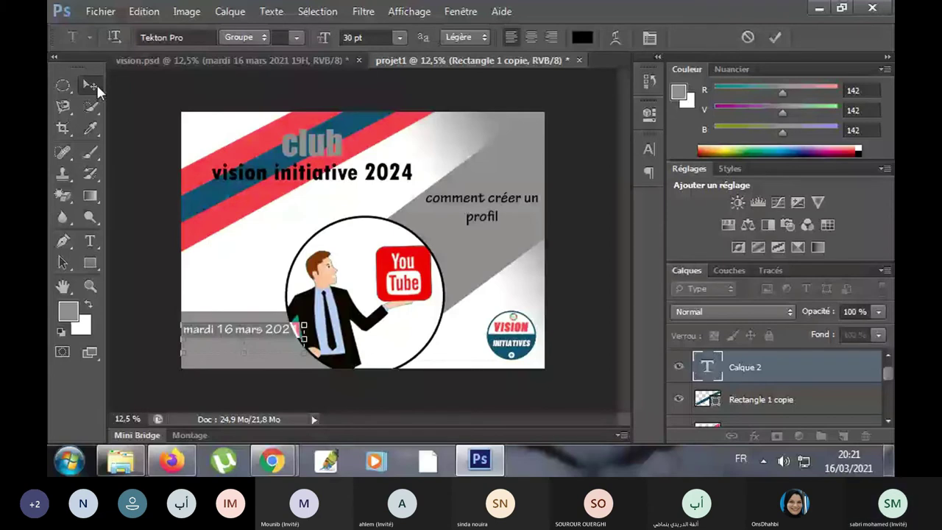
pyautogui.click(96, 83)
pyautogui.moveTo(262, 333); pyautogui.dragTo(263, 344)
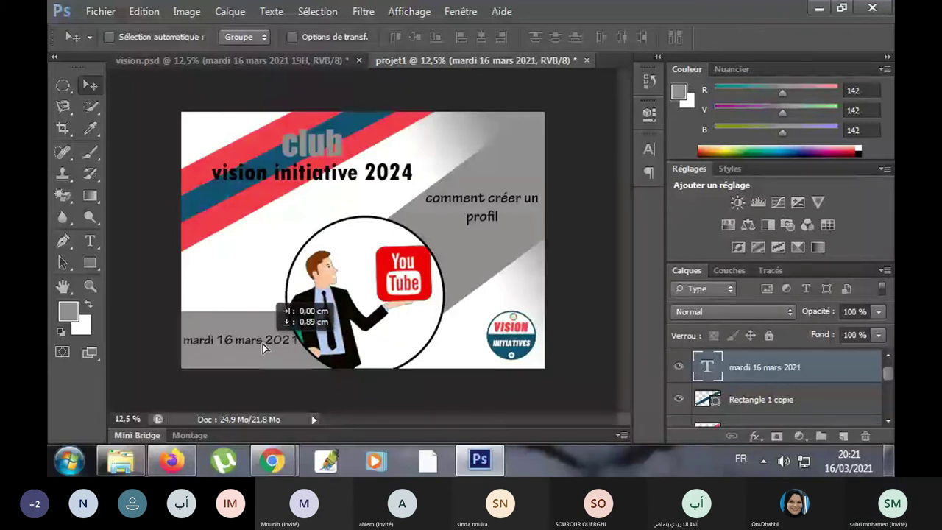
pyautogui.moveTo(263, 344); pyautogui.dragTo(263, 343)
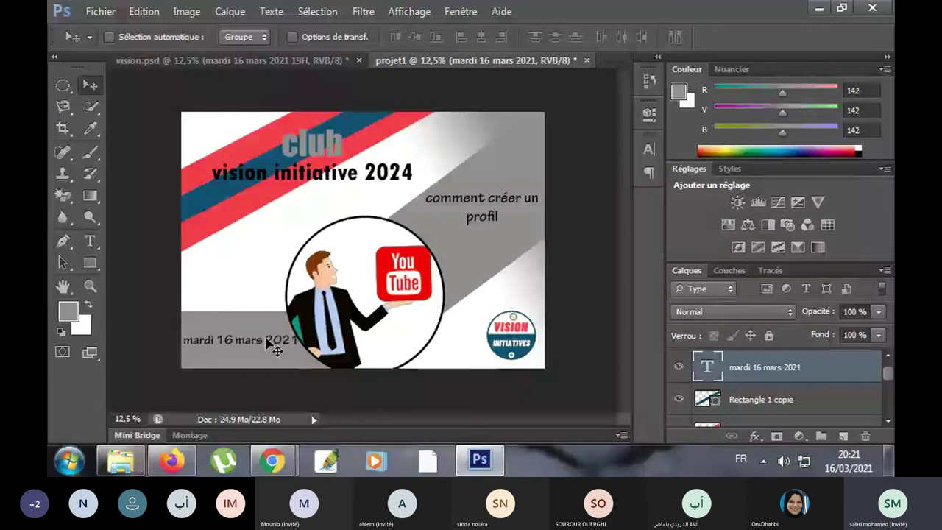
# - Nudge the date up slightly, then add a '19H' text layer centred beneath it
pyautogui.moveTo(266, 344); pyautogui.dragTo(265, 343)
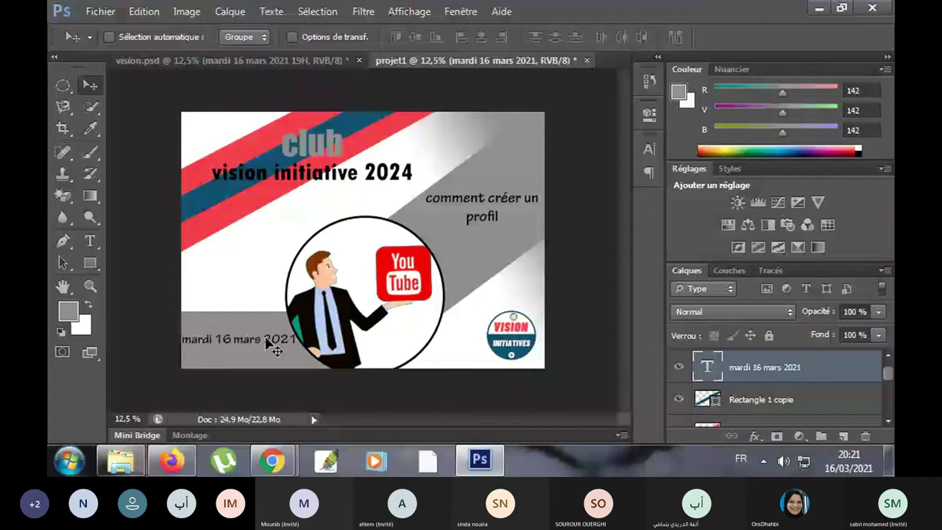
pyautogui.moveTo(266, 343); pyautogui.dragTo(266, 341)
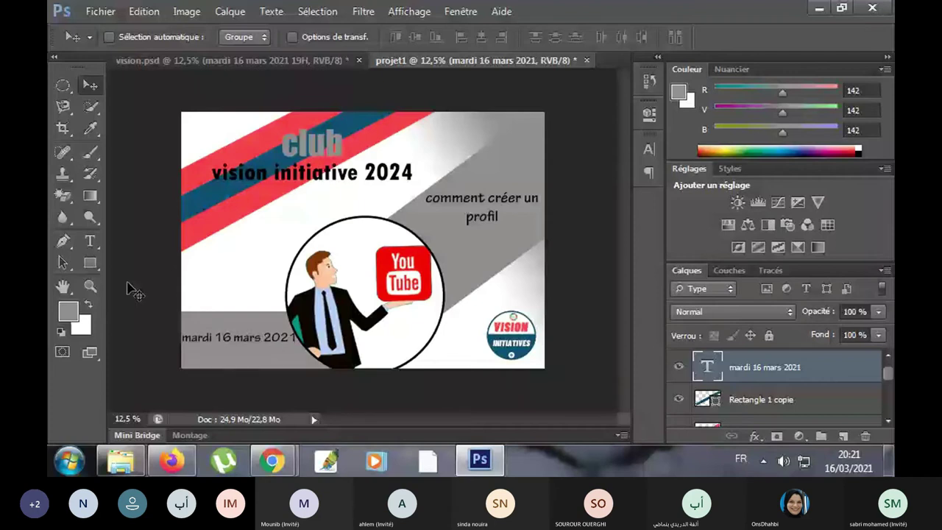
pyautogui.press('t')
pyautogui.moveTo(202, 261); pyautogui.dragTo(260, 282)
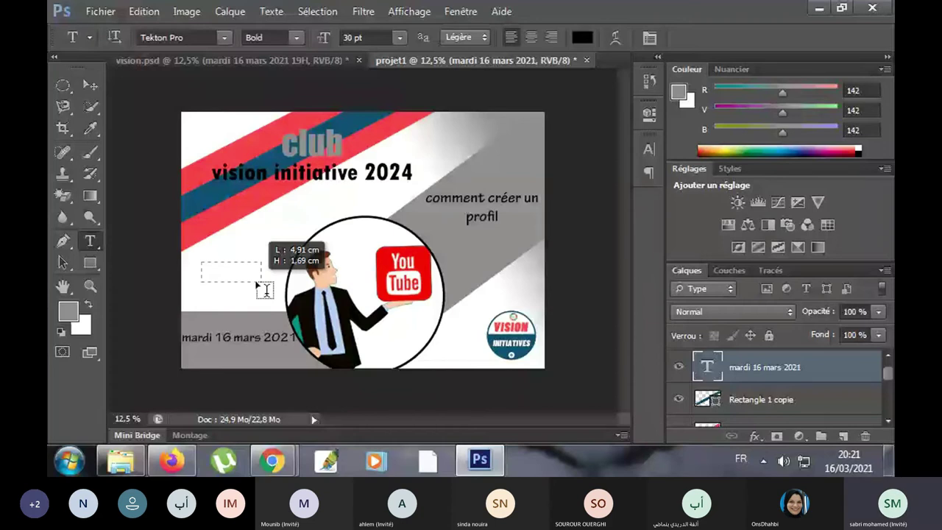
pyautogui.moveTo(265, 289); pyautogui.dragTo(271, 289)
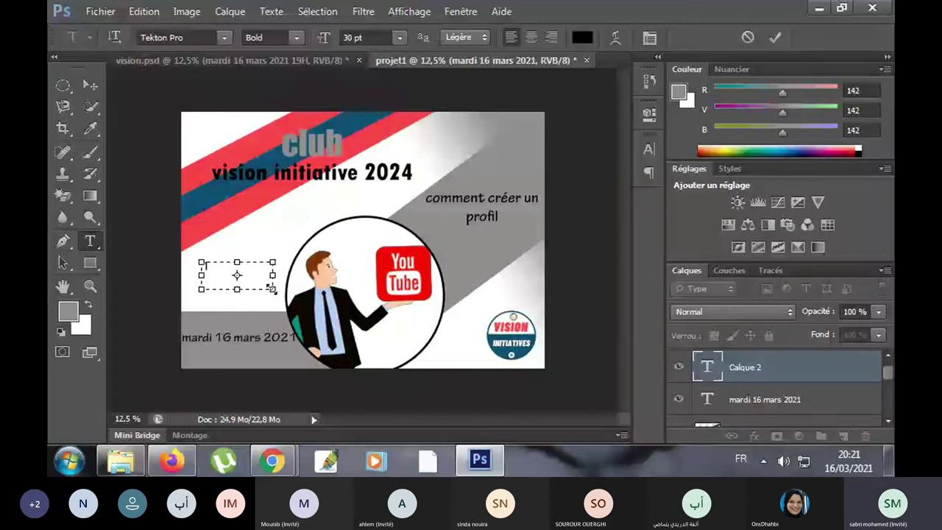
pyautogui.write('19H')
pyautogui.hotkey('ctrl', 'Return')
pyautogui.press('v')
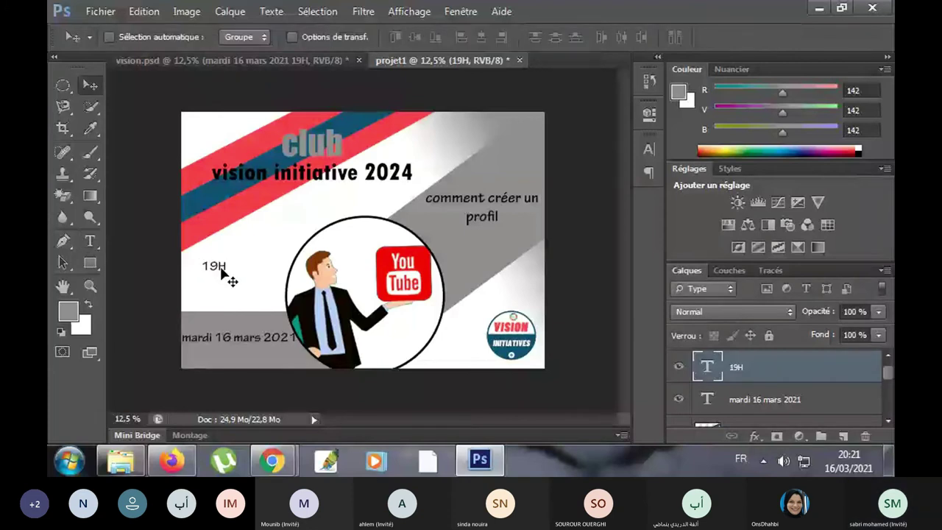
pyautogui.moveTo(228, 272); pyautogui.dragTo(245, 352)
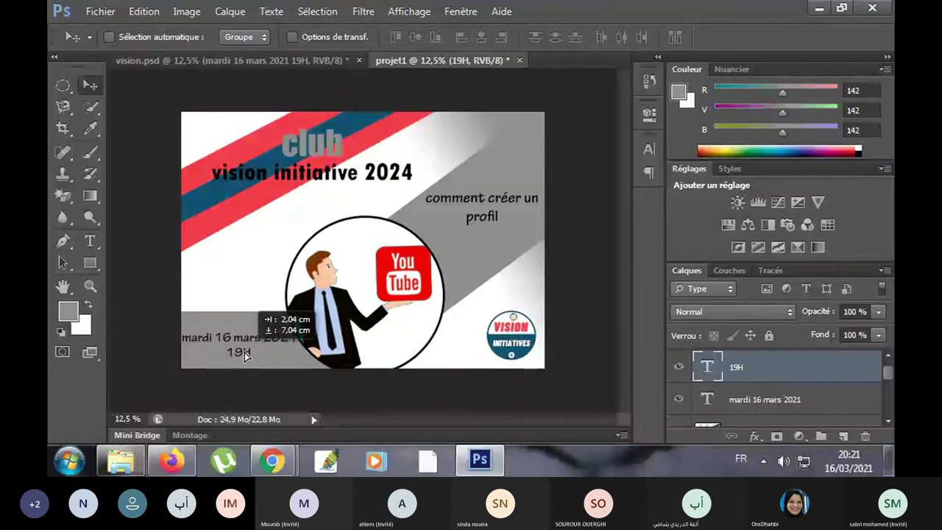
pyautogui.moveTo(245, 352); pyautogui.dragTo(248, 352)
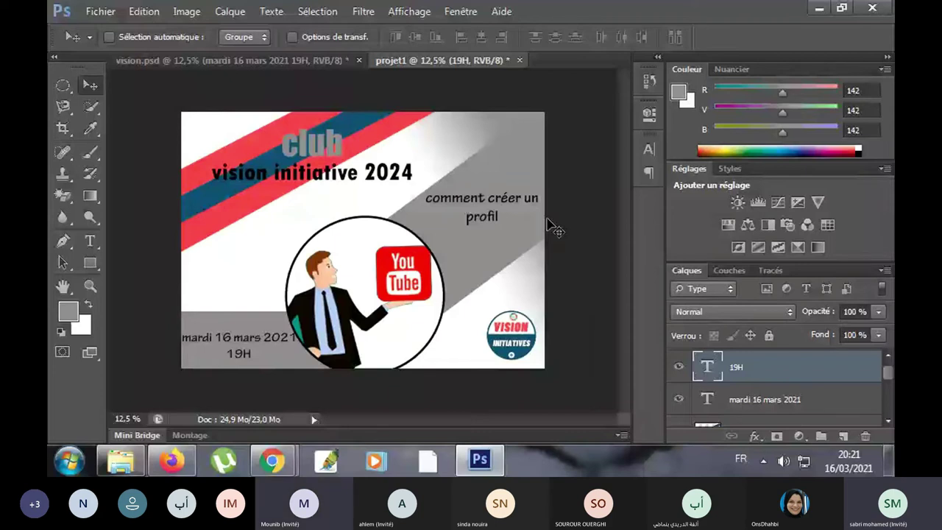
# - Return to the projet1 poster and start editing the 'mardi 16 mars 2021' date text
pyautogui.hotkey('ctrl', 'Tab')
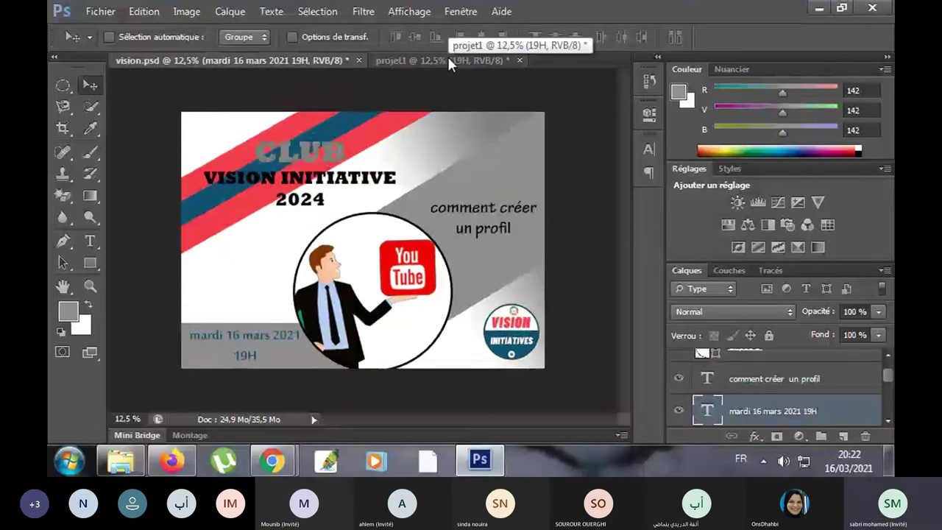
pyautogui.click(448, 59)
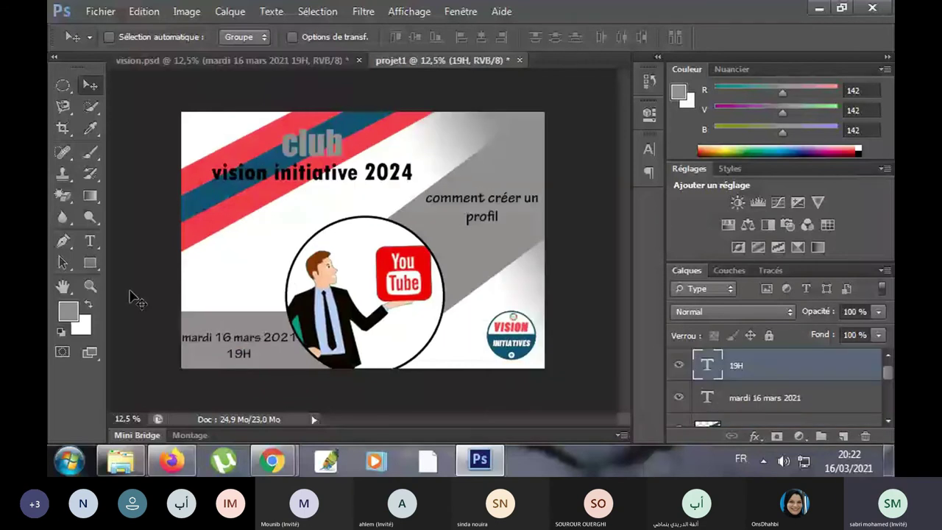
pyautogui.press('t')
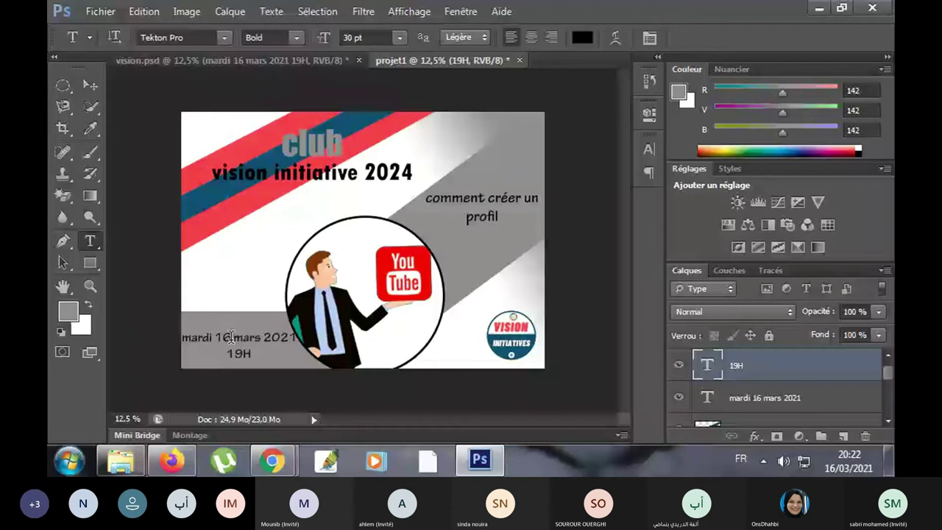
pyautogui.click(231, 336)
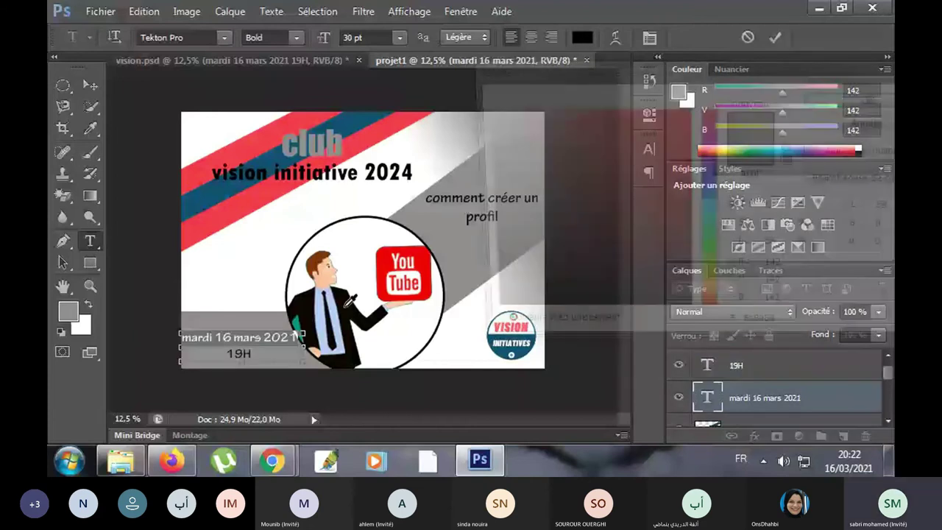
# - Colour the date text dark blue (#125174) and commit the edit
pyautogui.click(582, 37)
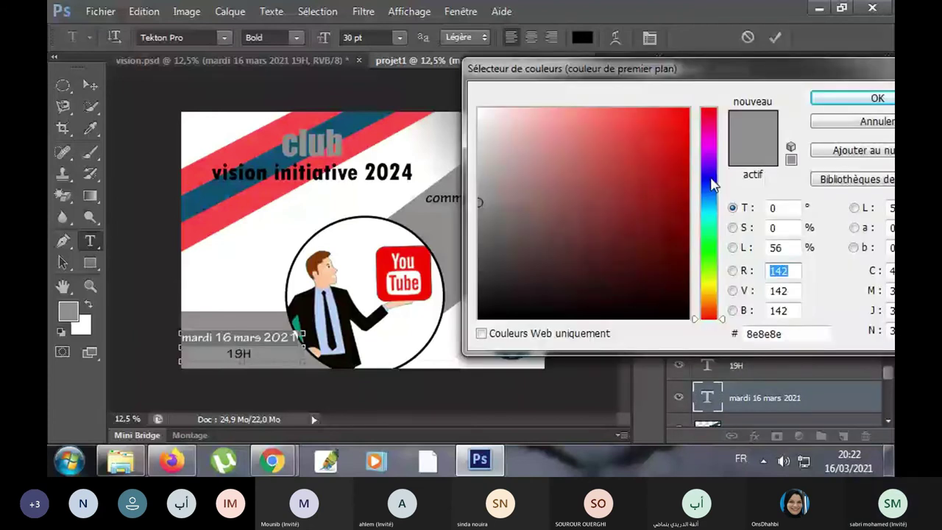
pyautogui.click(213, 208)
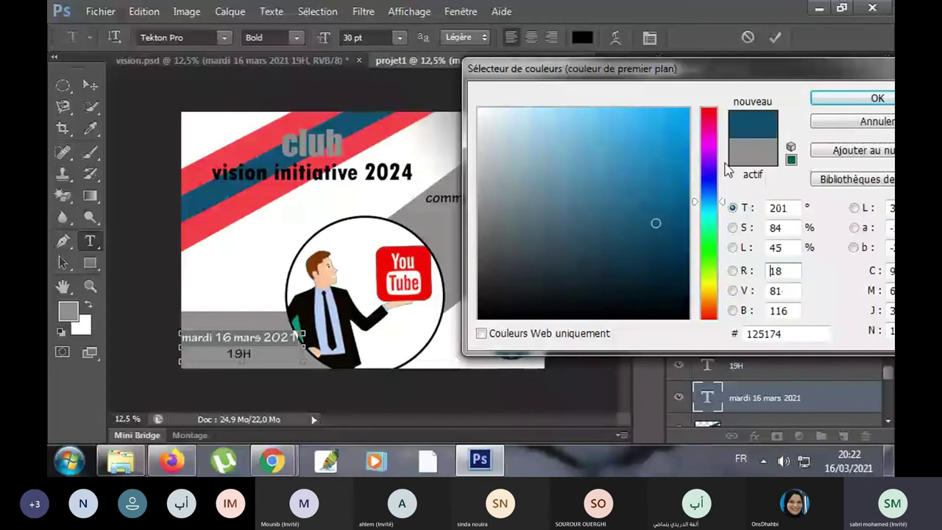
pyautogui.click(869, 105)
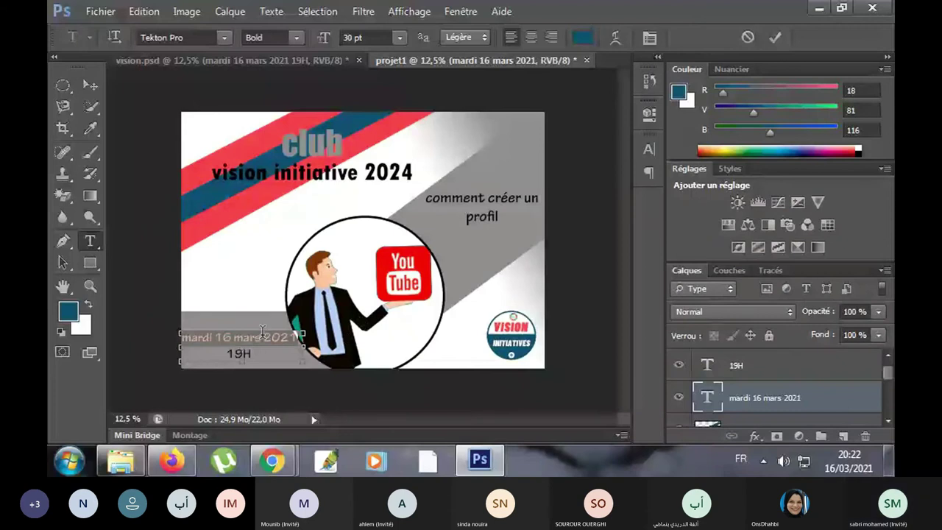
pyautogui.click(244, 354)
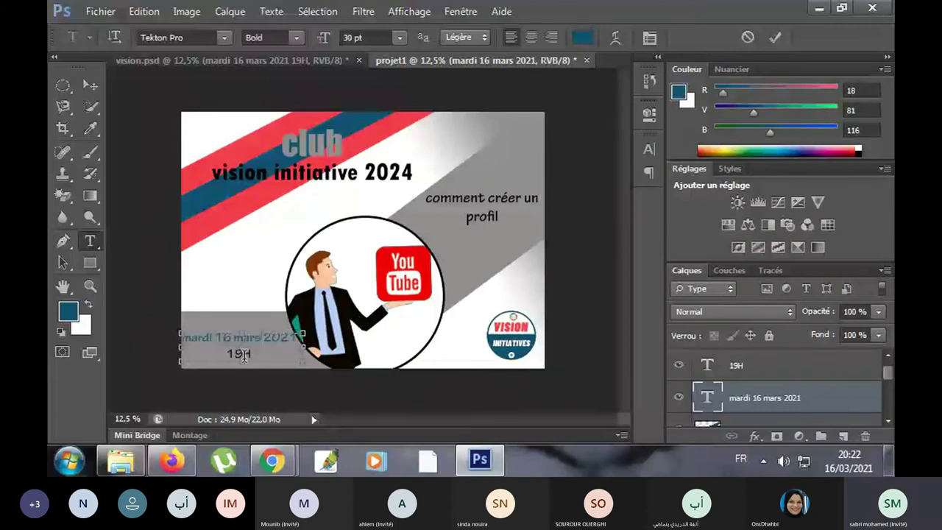
pyautogui.hotkey('ctrl', 'Return')
pyautogui.press('v')
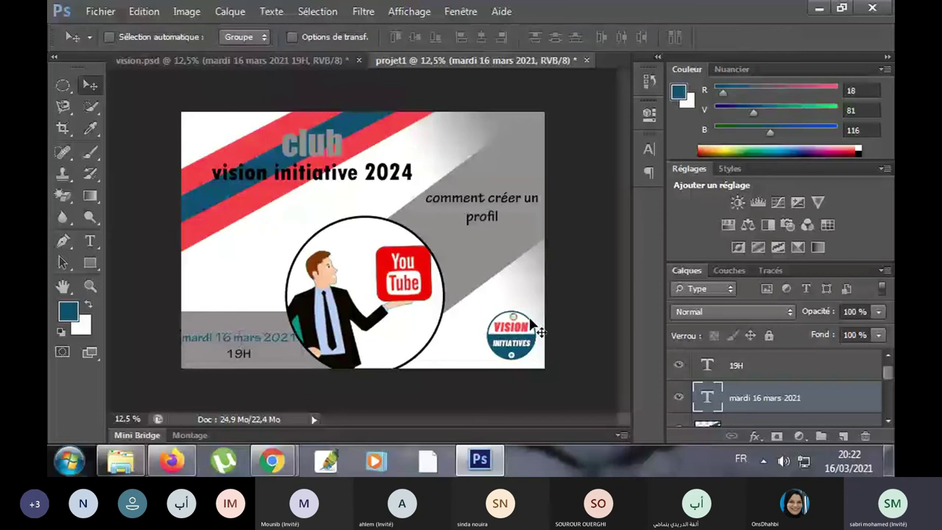
pyautogui.click(89, 242)
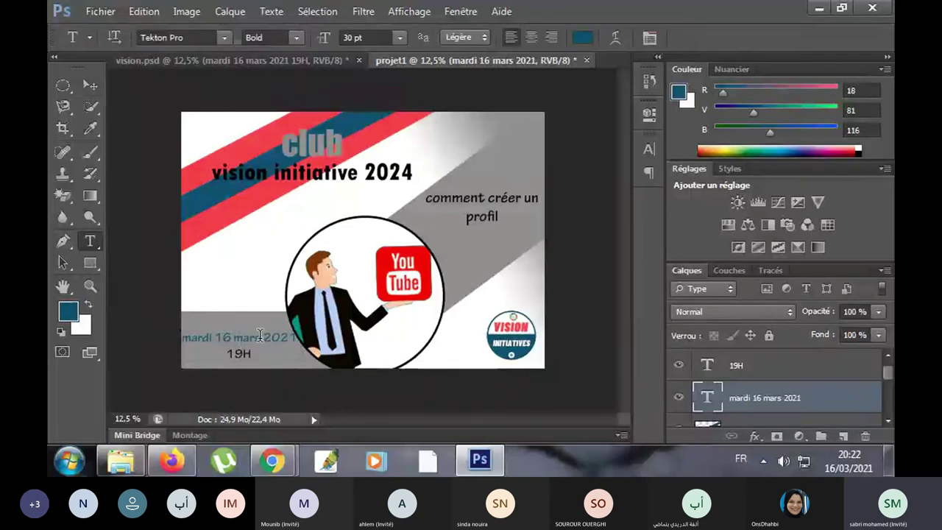
# - Recolour the 'mardi 16 mars 2021' date text red (254, 58, 73) and commit it
pyautogui.doubleClick(229, 336)
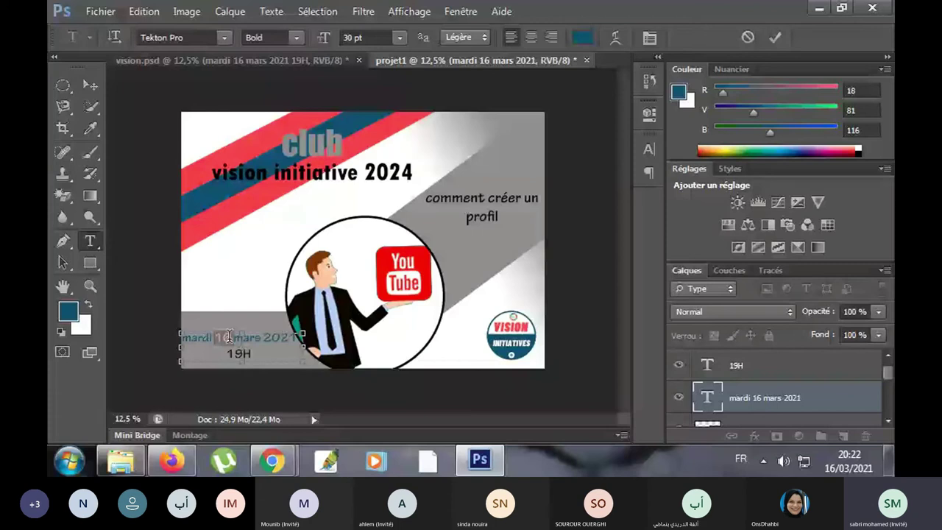
pyautogui.click(68, 311)
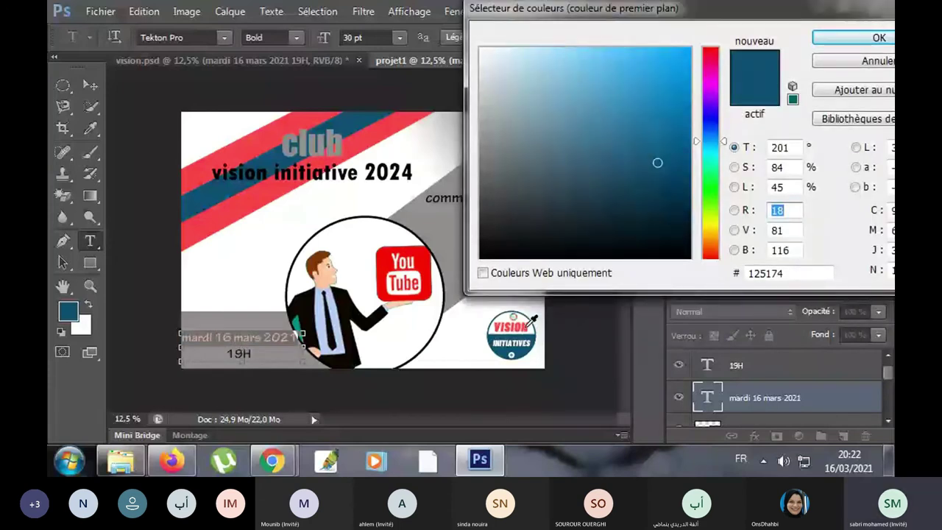
pyautogui.click(853, 38)
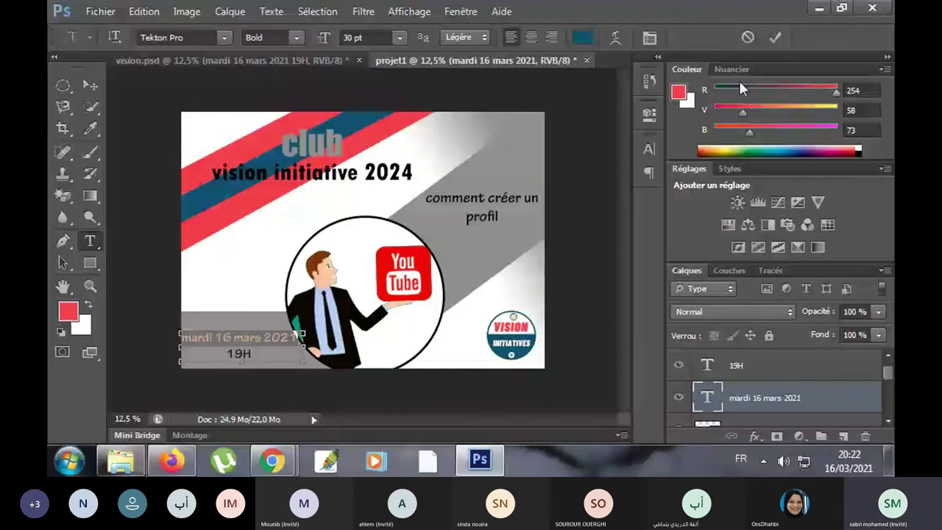
pyautogui.click(90, 84)
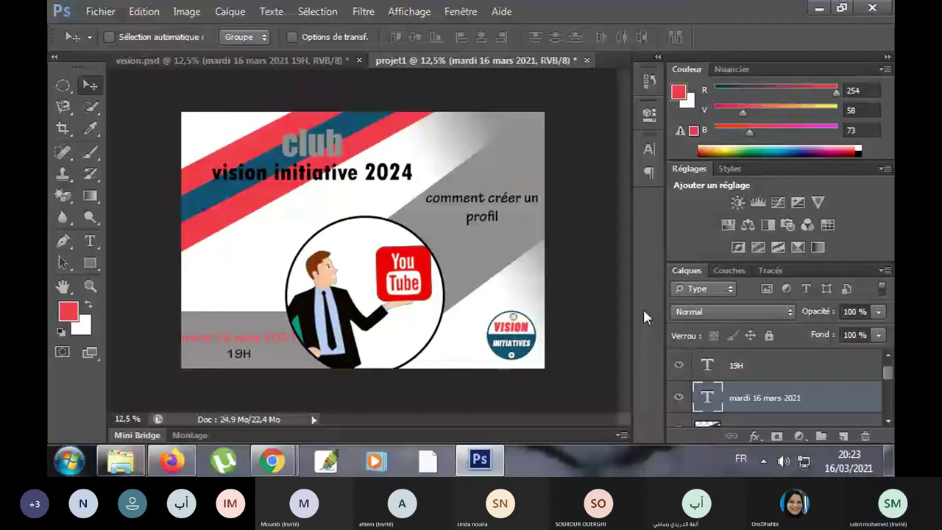
pyautogui.hotkey('alt', 'Tab')
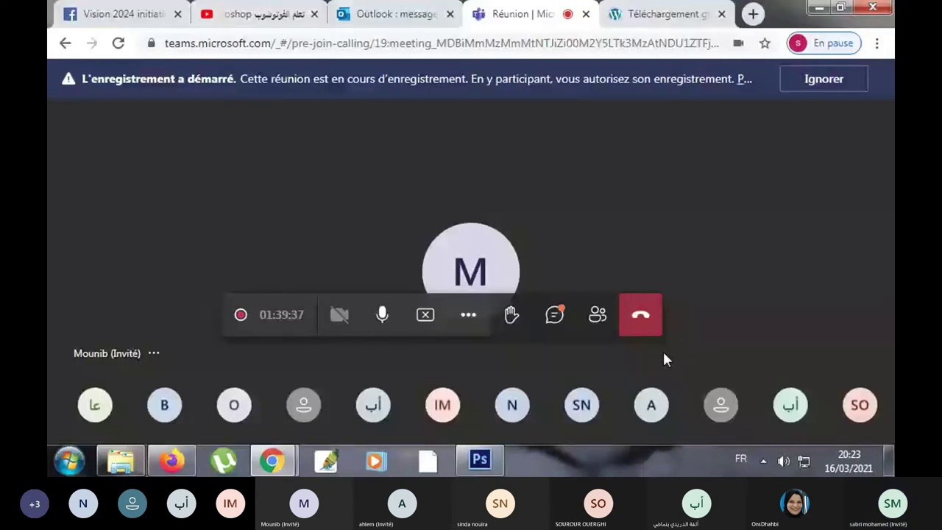
pyautogui.moveTo(480, 460)
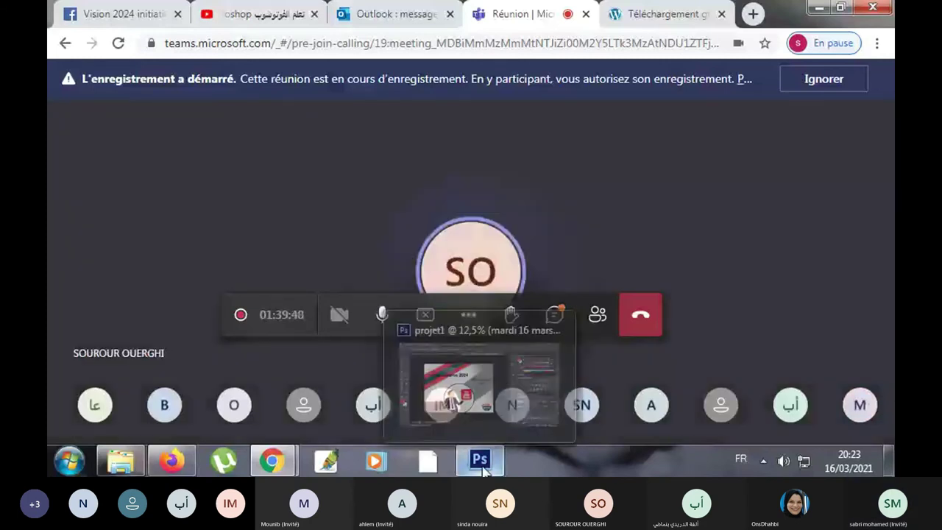
pyautogui.click(482, 467)
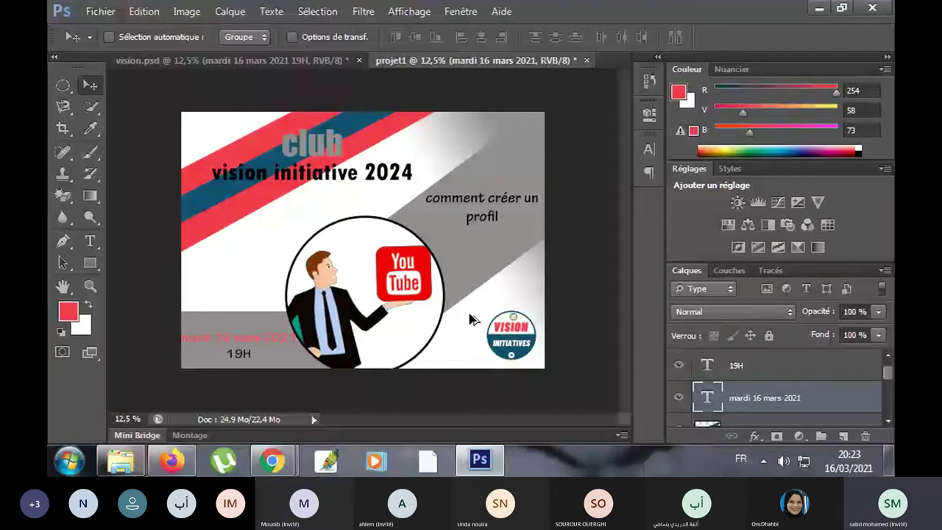
# - Undo the date text's red colour back to dark blue, then redo it
pyautogui.hotkey('ctrl', 'z')
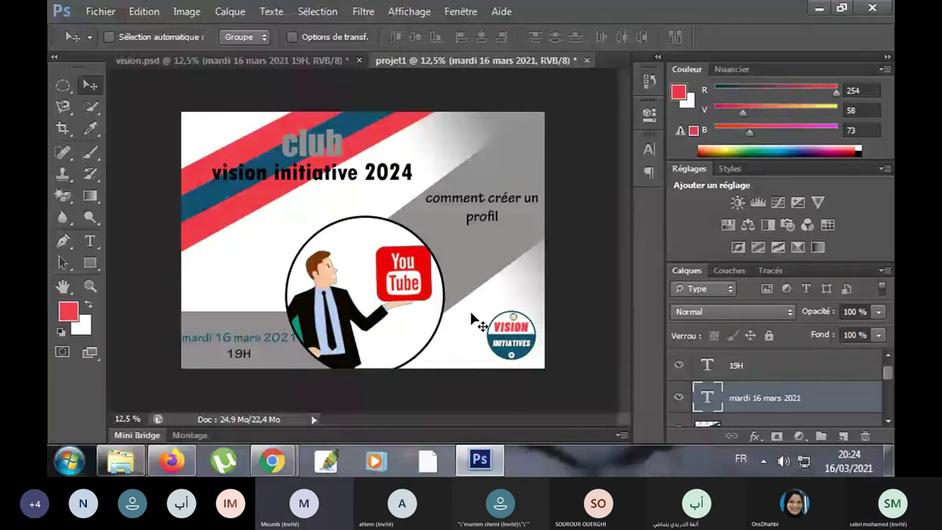
pyautogui.hotkey('alt', 'BackSpace')
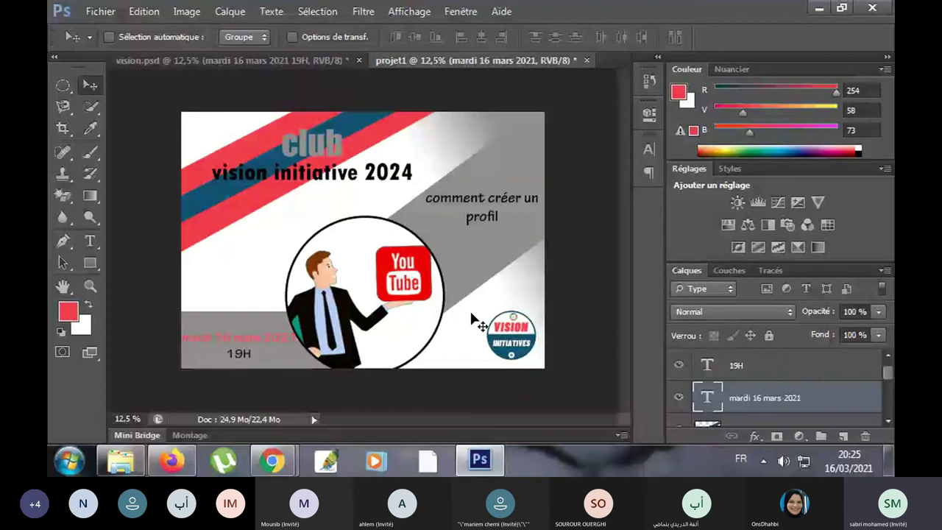
# - Undo the red date colour once more and redo it, ending on red
pyautogui.hotkey('ctrl', 'z')
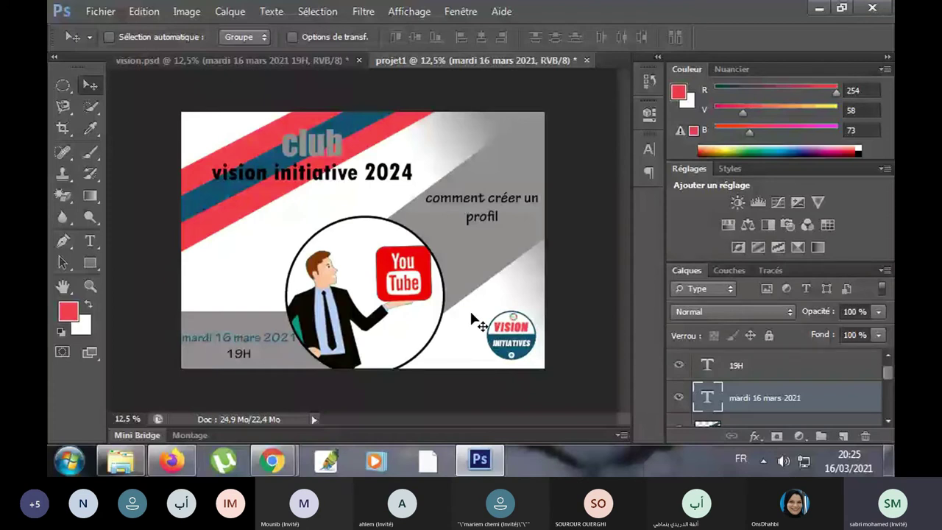
pyautogui.hotkey('alt', 'BackSpace')
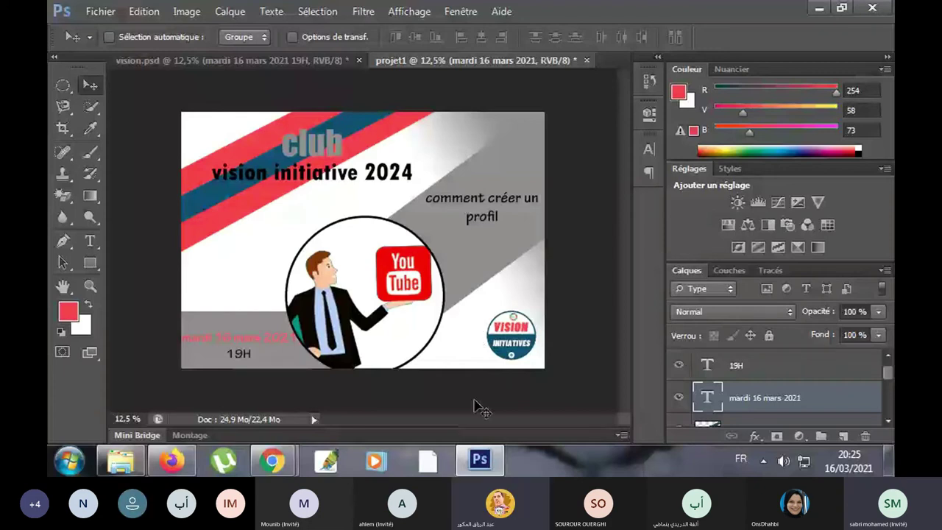
# - Check the Teams meeting window, then return to the Photoshop poster
pyautogui.hotkey('alt', 'Tab')
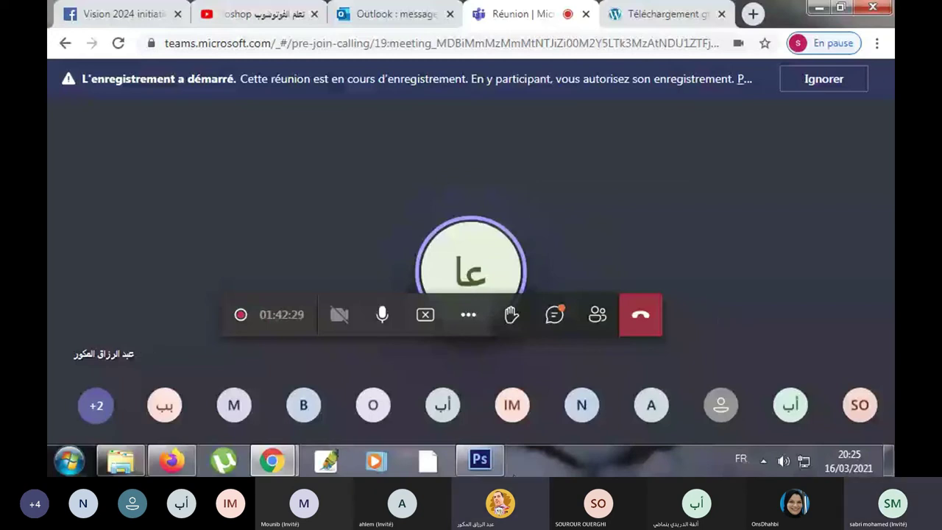
pyautogui.click(497, 459)
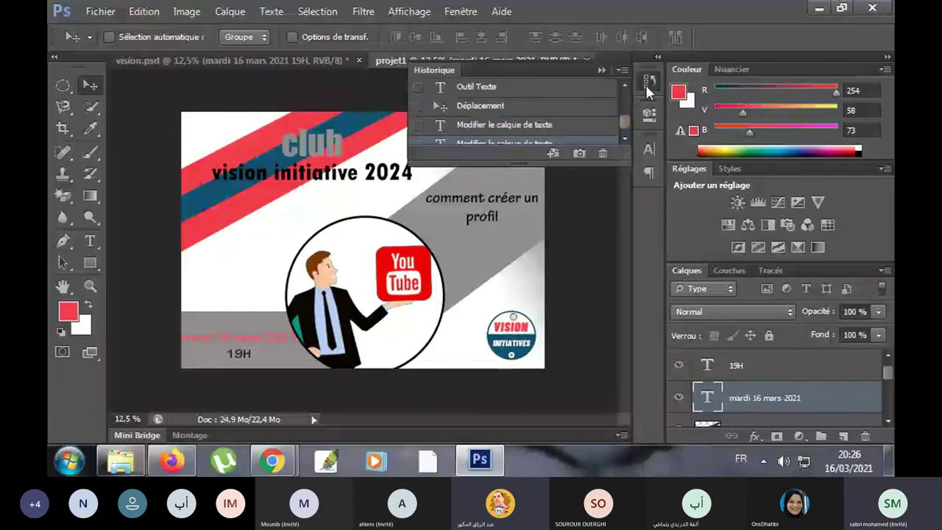
# - Scroll through the History panel's recent steps, collapse it, and glance at Teams
pyautogui.scroll(1, 563, 128)
pyautogui.scroll(2, 564, 133)
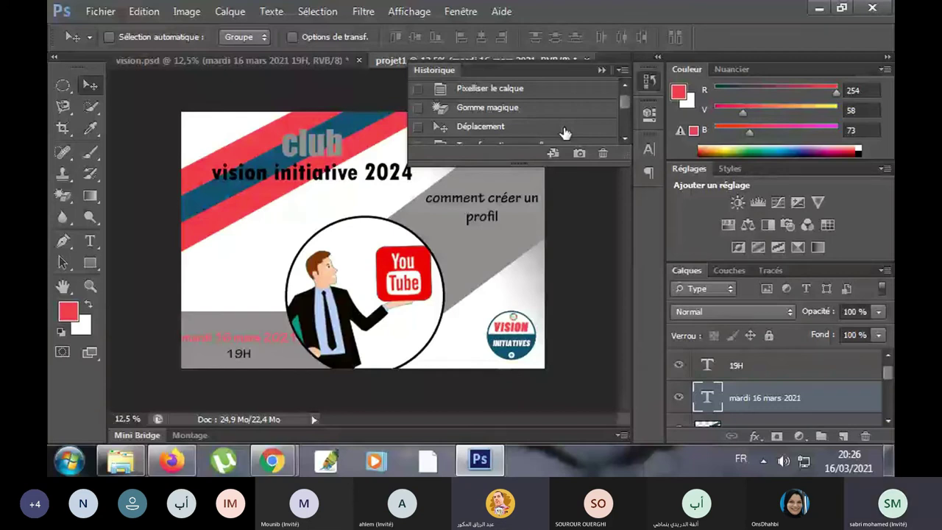
pyautogui.scroll(-2, 574, 114)
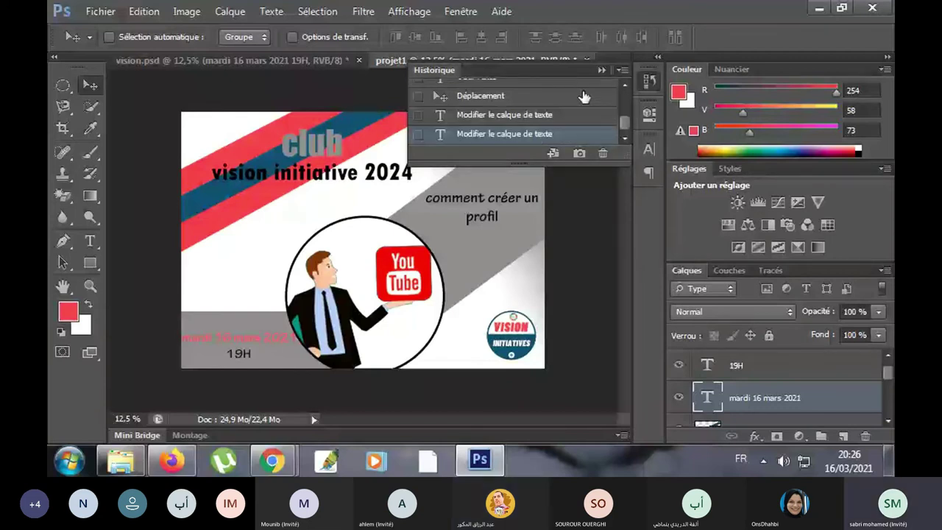
pyautogui.click(646, 231)
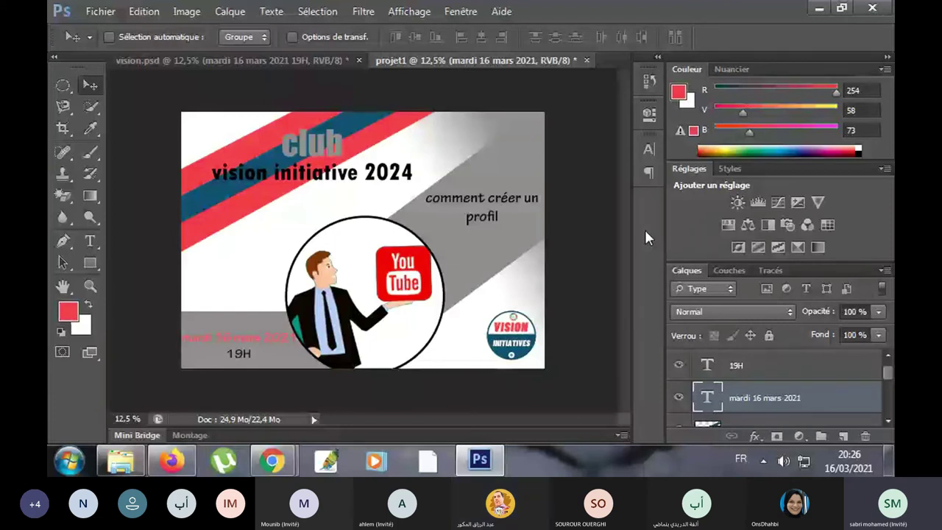
pyautogui.click(272, 460)
# - Reopen the History list, scroll through it, and close it again
pyautogui.click(648, 81)
pyautogui.scroll(1, 578, 139)
pyautogui.scroll(-1, 574, 138)
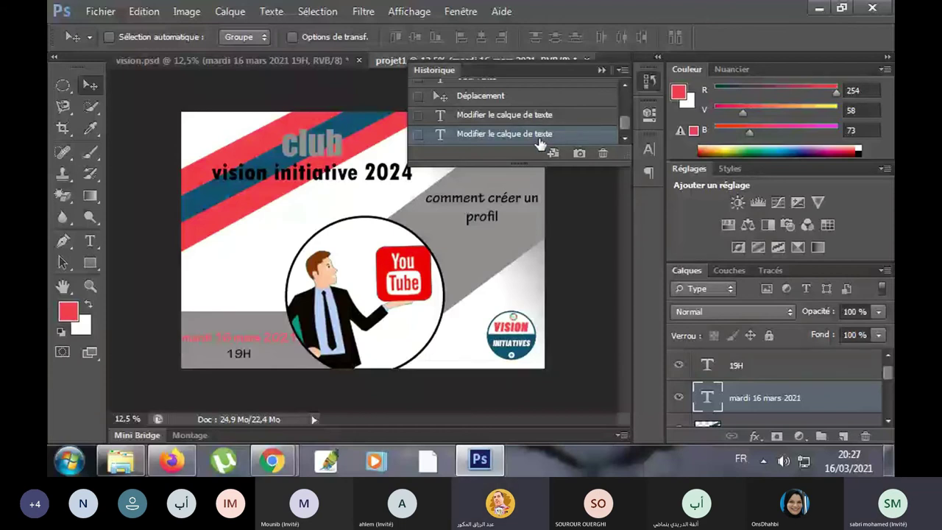
pyautogui.click(645, 84)
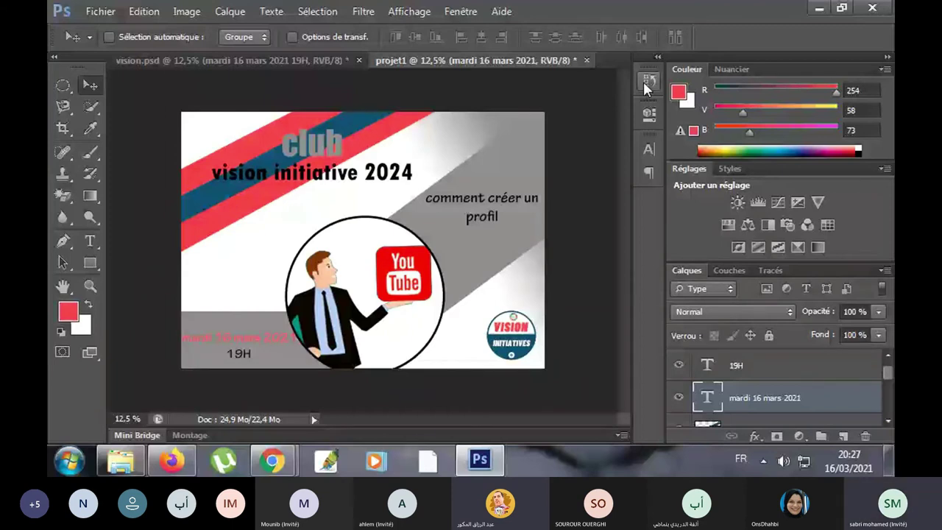
# - Bring up the New document dialog for an A4, 300 ppi RGB page
pyautogui.hotkey('alt', 'i')
pyautogui.press('Escape')
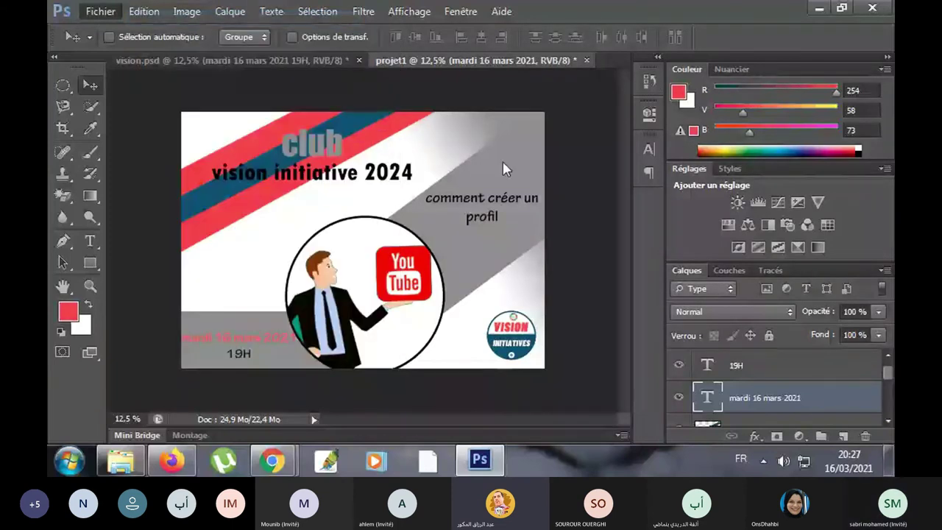
pyautogui.hotkey('ctrl', 'p')
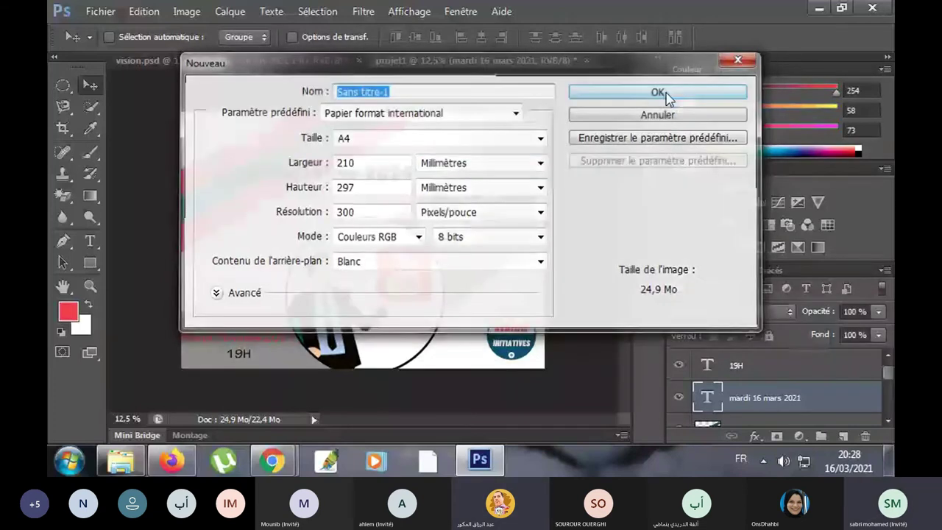
# - Create the blank A4 document and convert its background into Calque 0
pyautogui.click(666, 94)
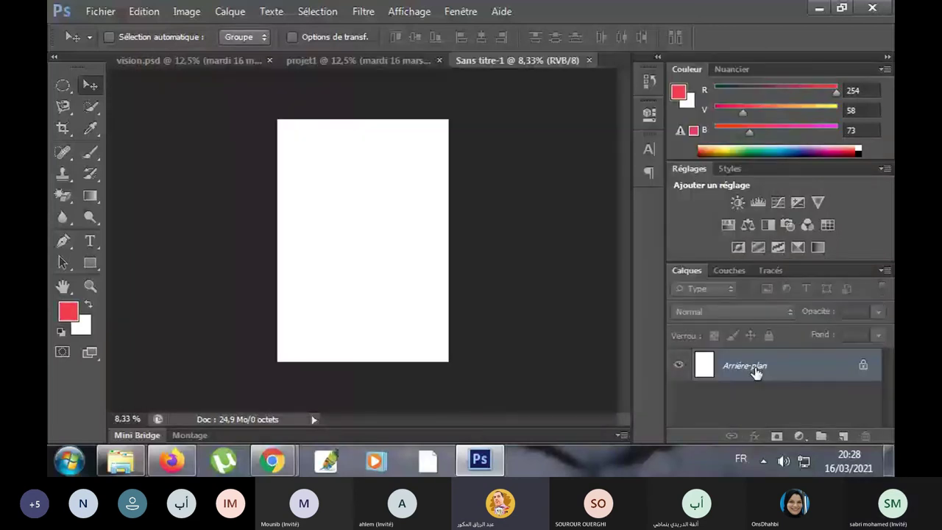
pyautogui.doubleClick(756, 372)
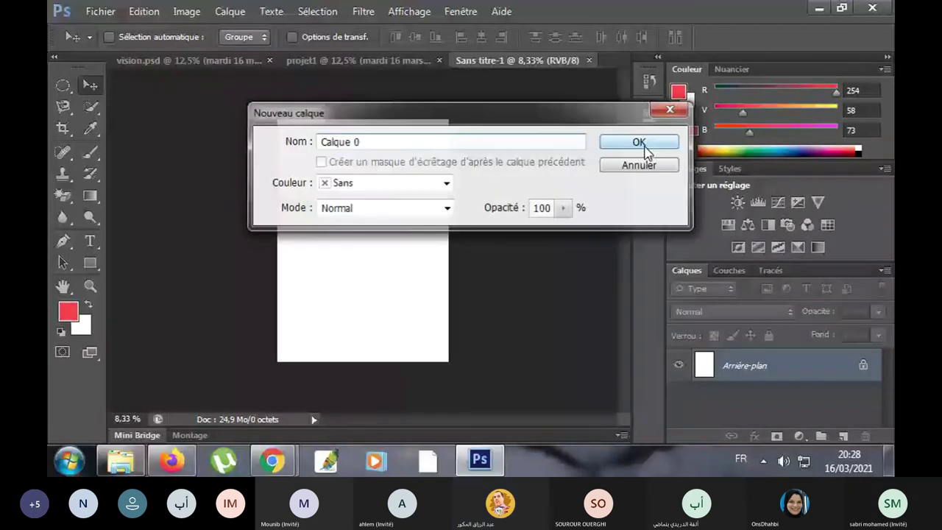
pyautogui.click(646, 151)
# - Draw a text box near the page top, set to centred 88 pt Tekton Pro Bold
pyautogui.press('t')
pyautogui.hotkey('ctrl', '+')
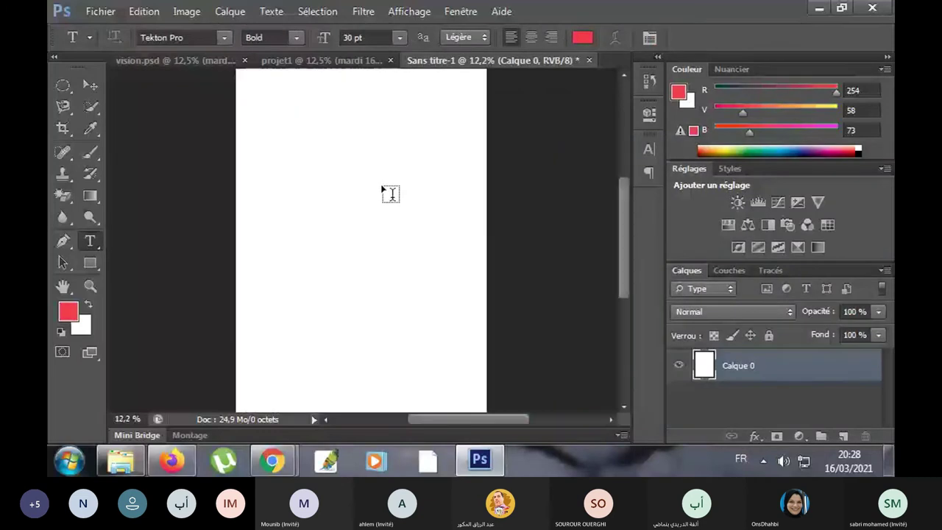
pyautogui.moveTo(448, 156)
pyautogui.mouseDown()
pyautogui.moveTo(426, 201)
pyautogui.moveTo(237, 213)
pyautogui.mouseUp()
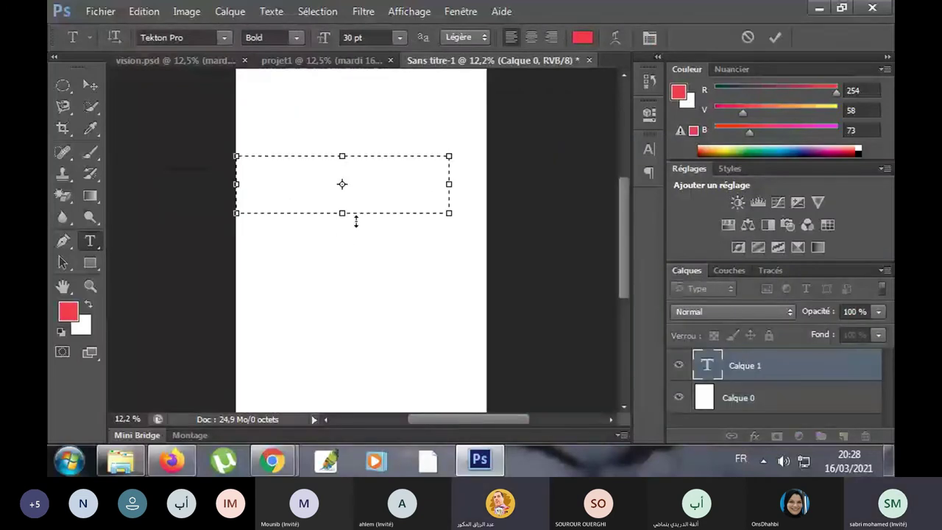
pyautogui.moveTo(342, 213); pyautogui.dragTo(343, 273)
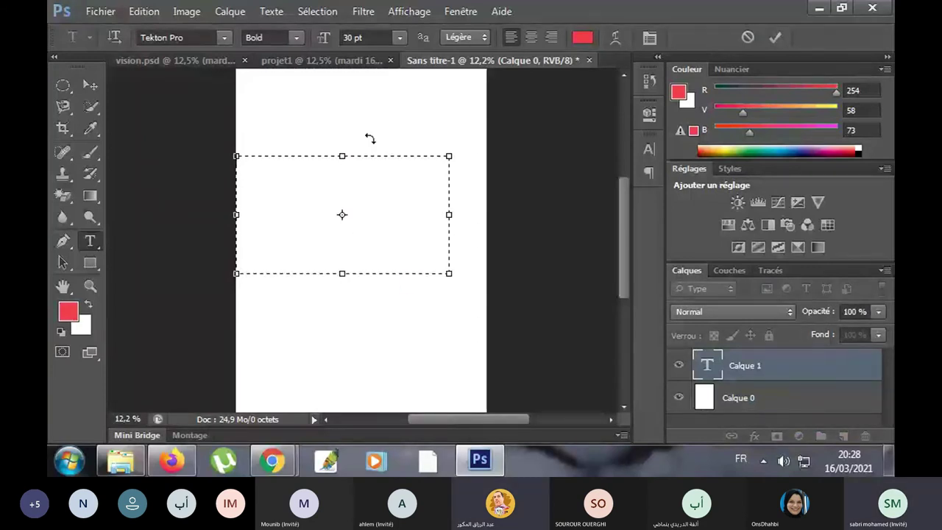
pyautogui.click(399, 38)
pyautogui.click(393, 280)
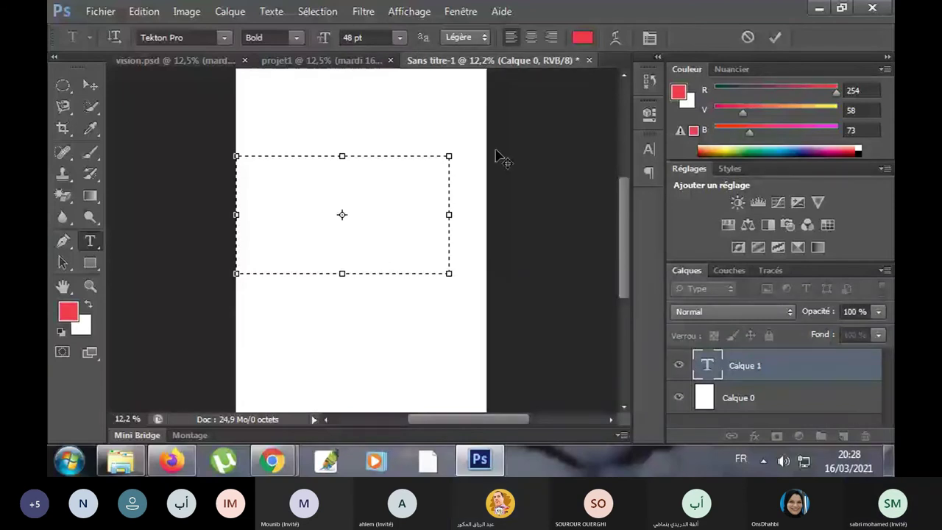
pyautogui.click(530, 37)
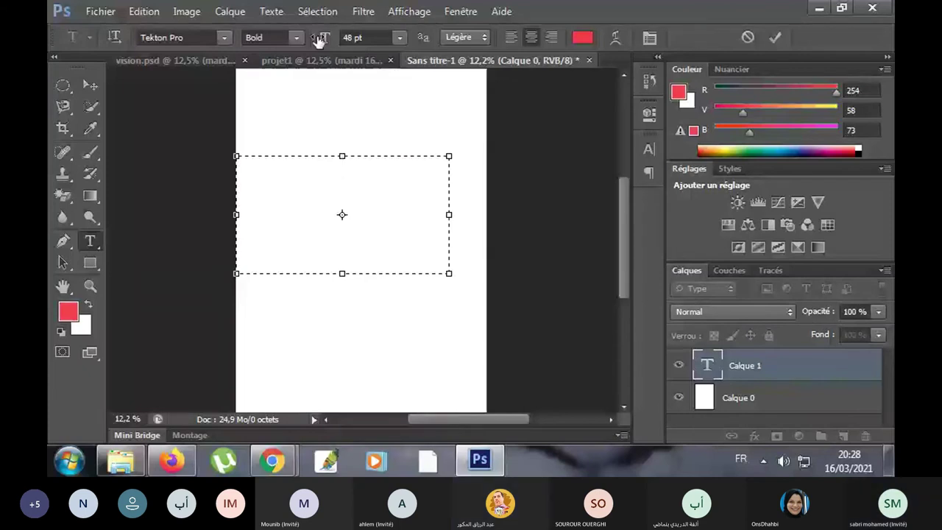
pyautogui.moveTo(319, 41); pyautogui.dragTo(354, 37)
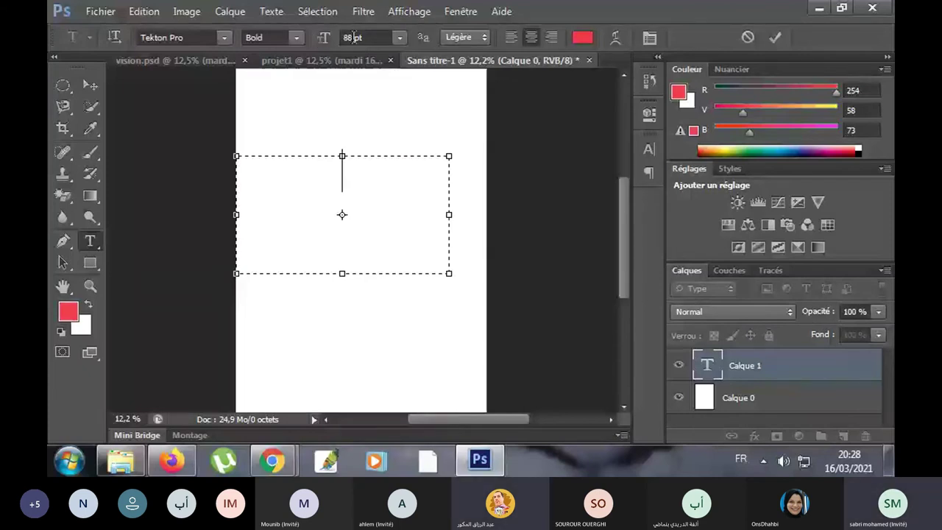
# - Write 'ctrl+alt+Z' and 'ctrl+Z' on two red lines, then return to the projet1 poster
pyautogui.write('ctrl')
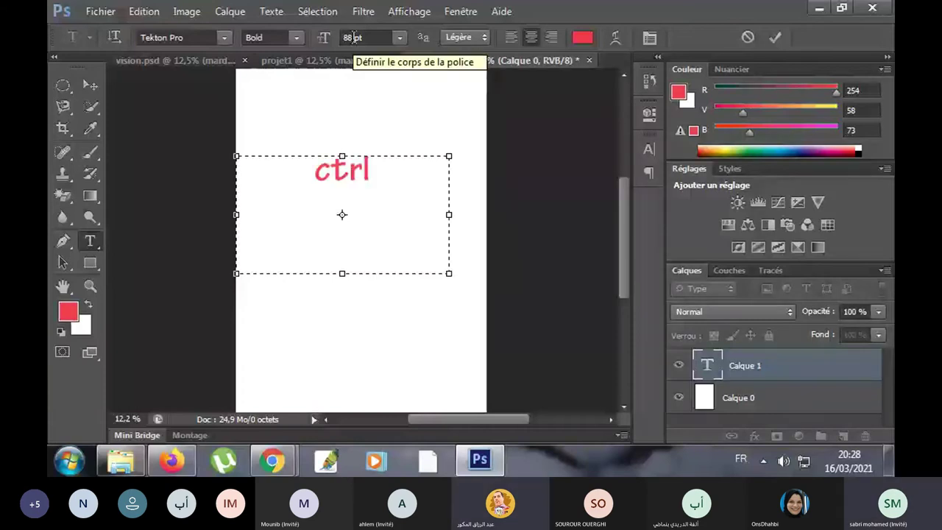
pyautogui.write('+')
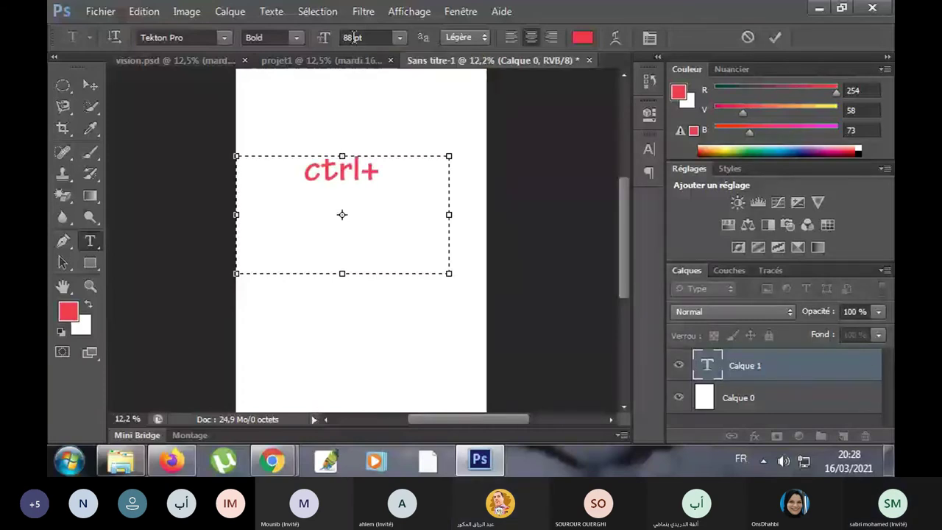
pyautogui.write('a')
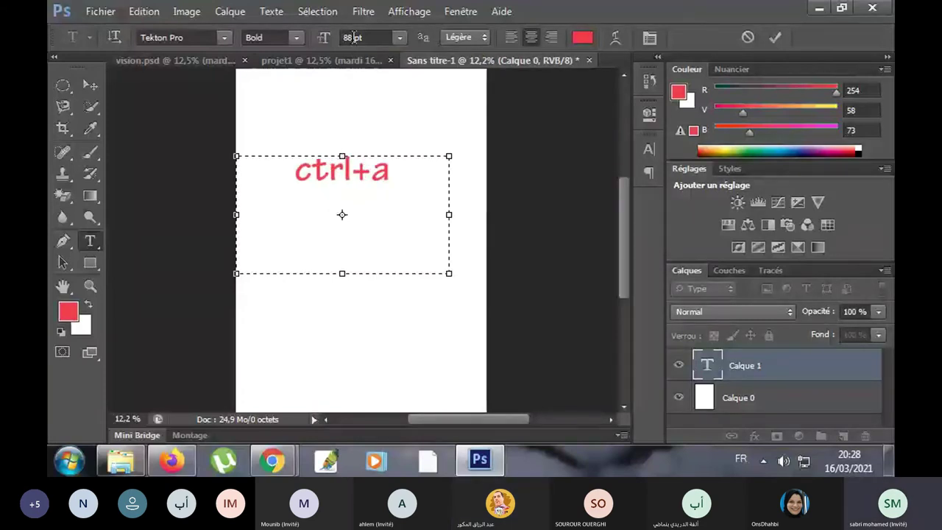
pyautogui.write('lt')
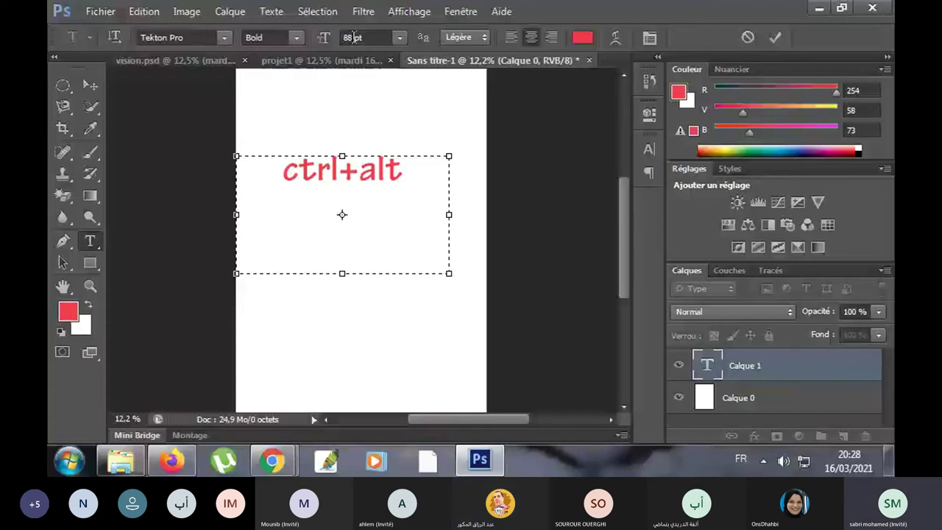
pyautogui.write('+Z')
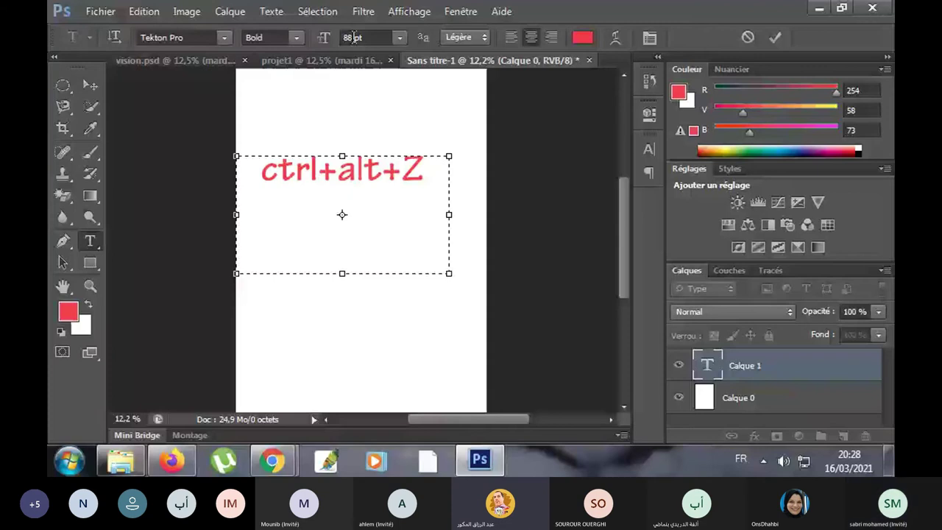
pyautogui.write('crt')
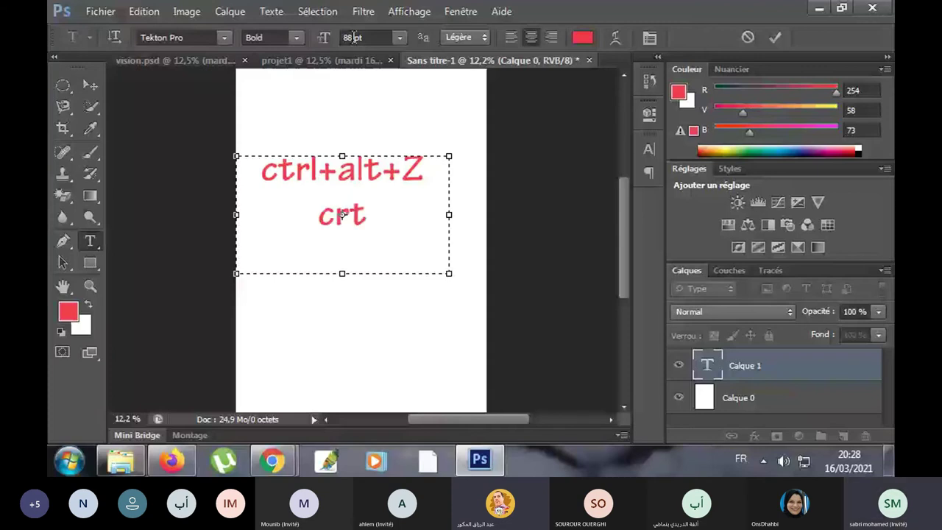
pyautogui.press('BackSpace')
pyautogui.press('BackSpace')
pyautogui.write('trl')
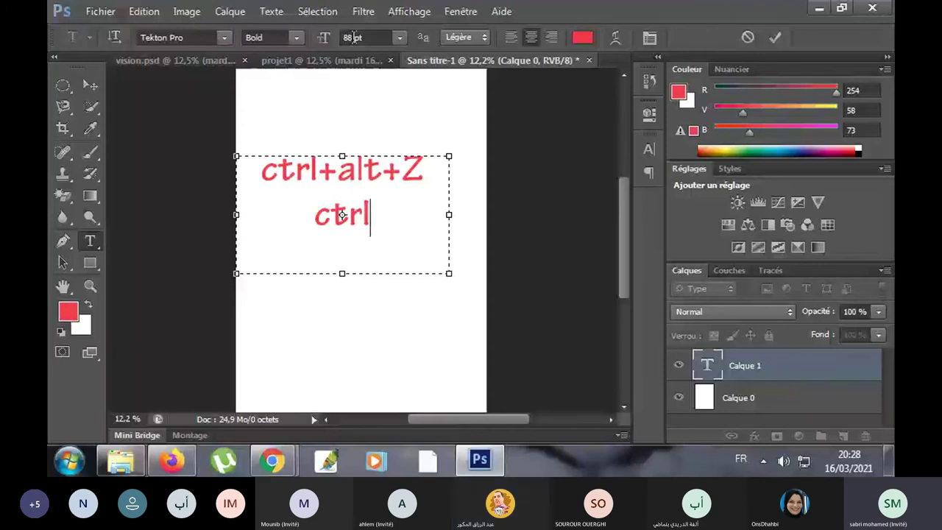
pyautogui.write('+Z')
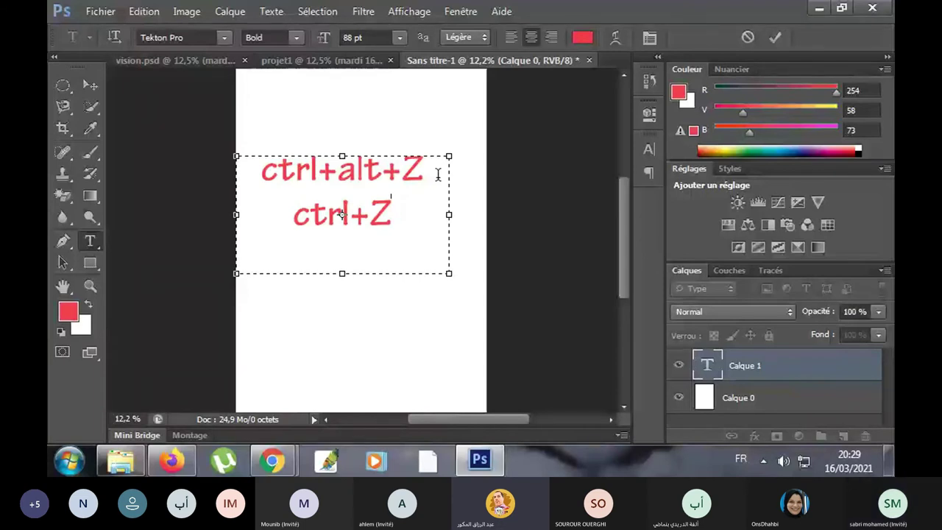
pyautogui.click(362, 60)
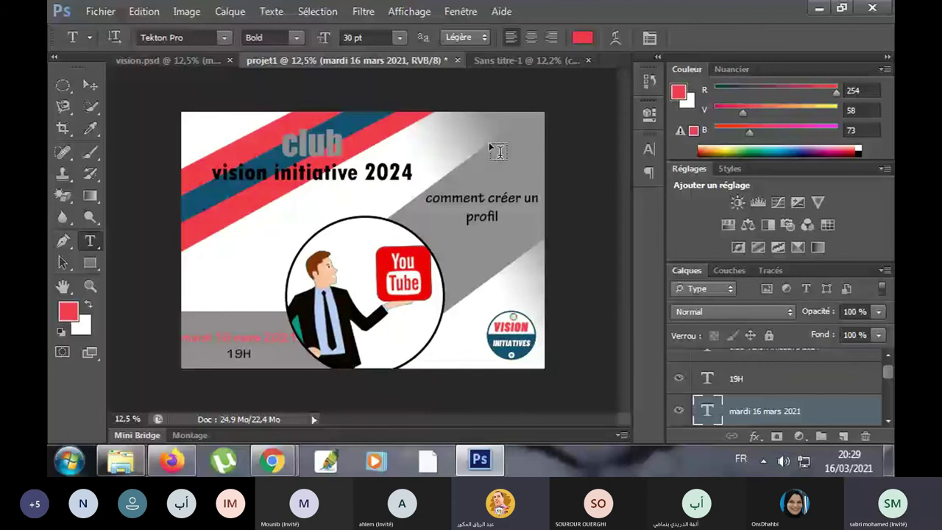
# - With the Move tool active, hide and reshow the 'club vision initiative 2024' title layer
pyautogui.click(87, 87)
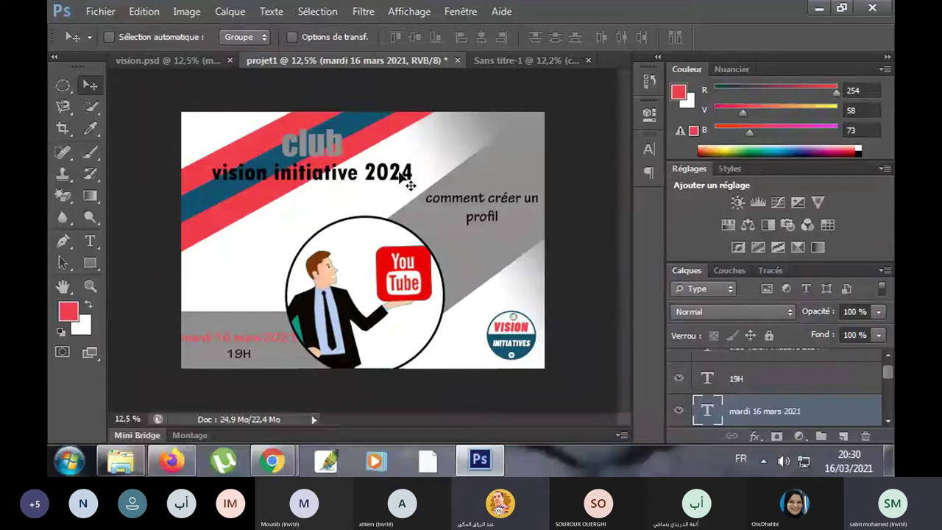
pyautogui.scroll(-2, 791, 388)
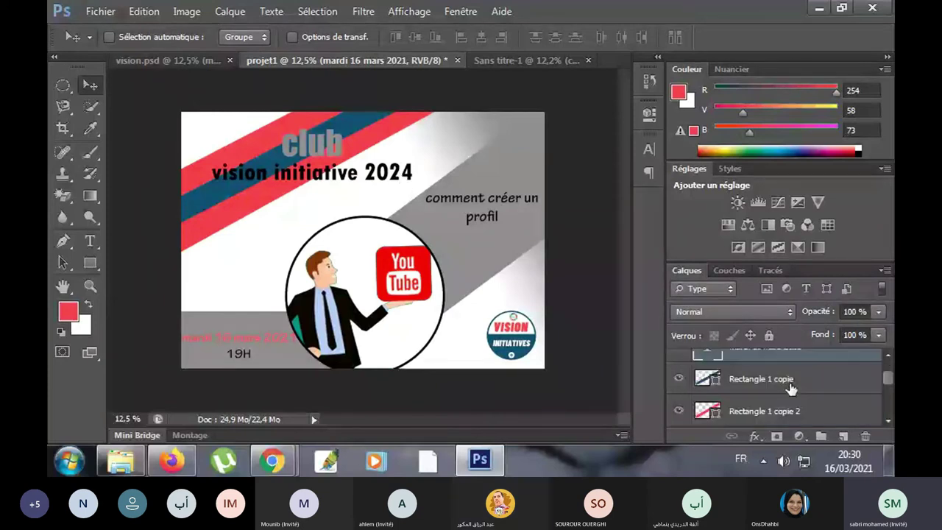
pyautogui.scroll(-2, 791, 389)
pyautogui.scroll(-2, 791, 389)
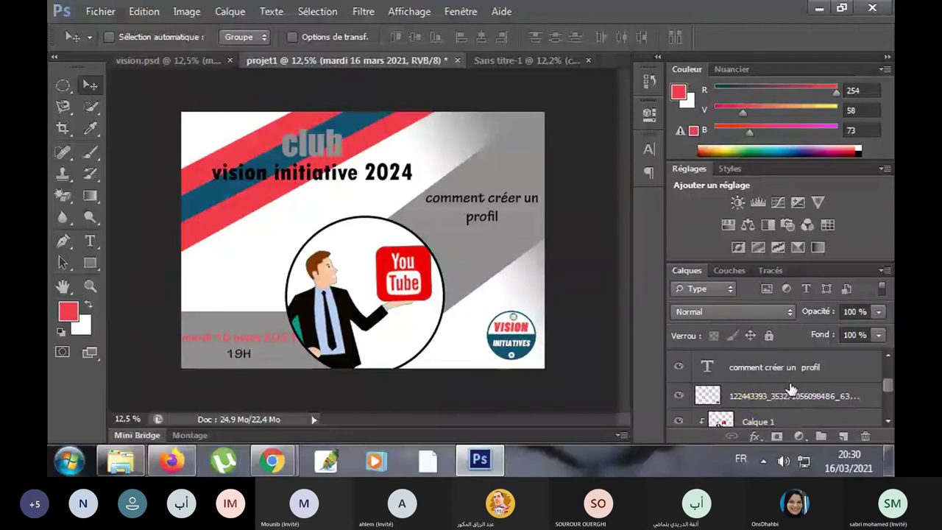
pyautogui.scroll(1, 792, 389)
pyautogui.scroll(1, 792, 389)
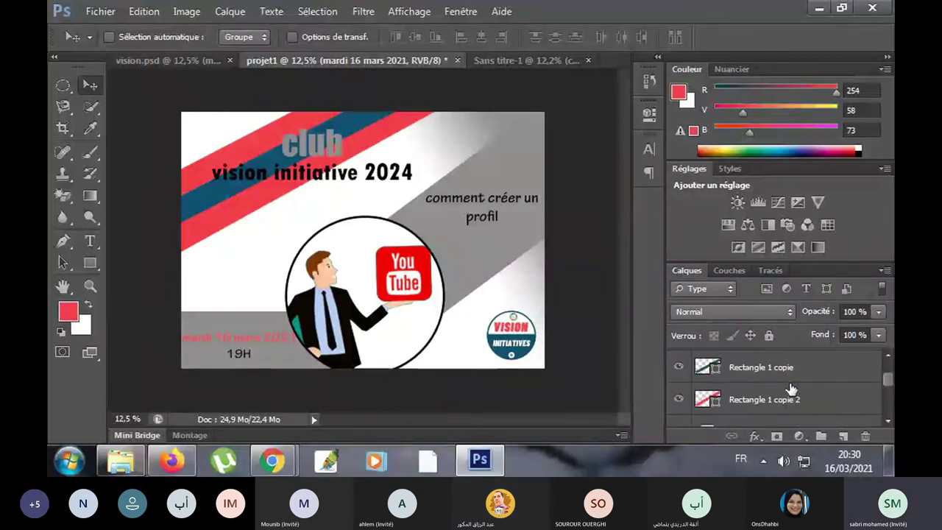
pyautogui.scroll(1, 791, 388)
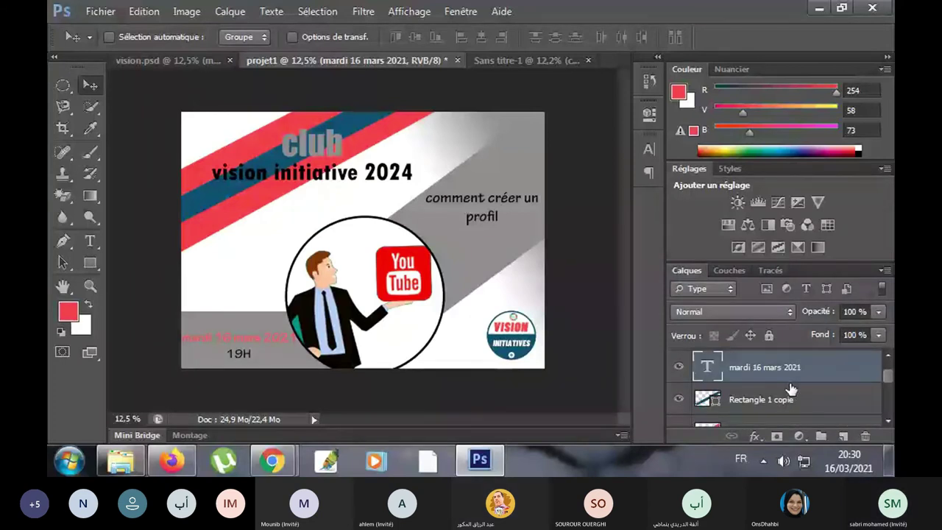
pyautogui.scroll(2, 791, 389)
pyautogui.click(679, 365)
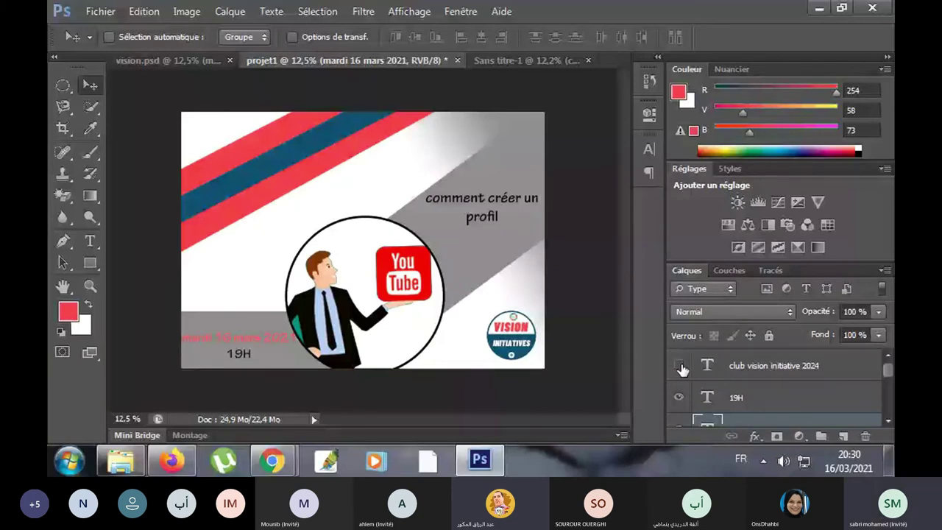
pyautogui.click(679, 367)
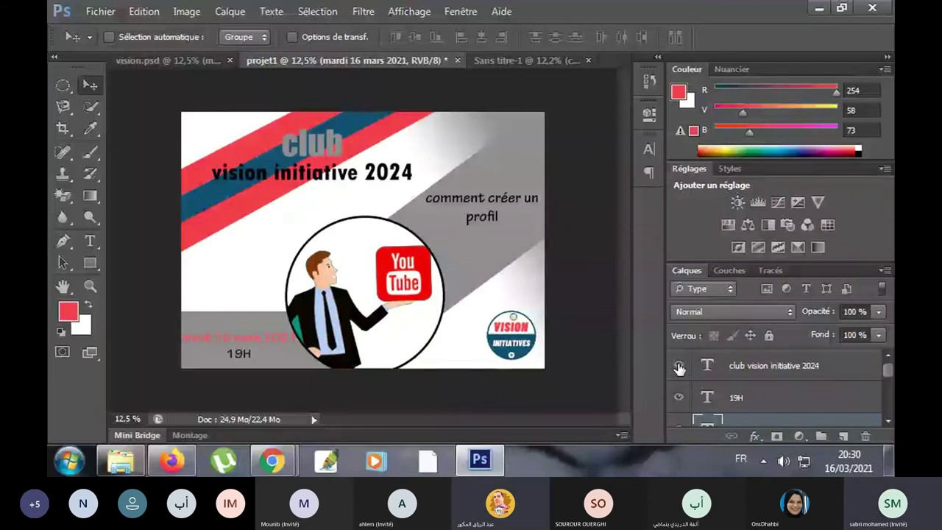
# - Hide the Calque 1 man-with-YouTube illustration layer
pyautogui.scroll(-1, 679, 368)
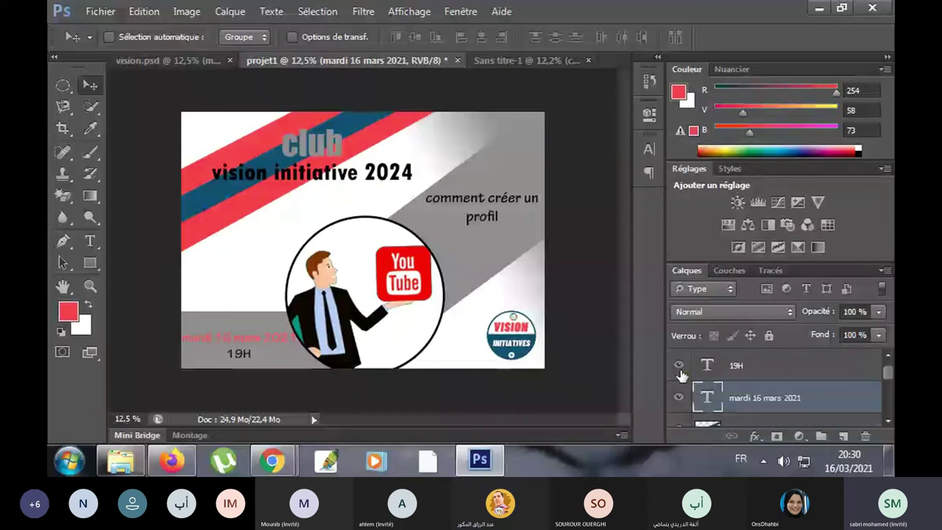
pyautogui.scroll(2, 683, 377)
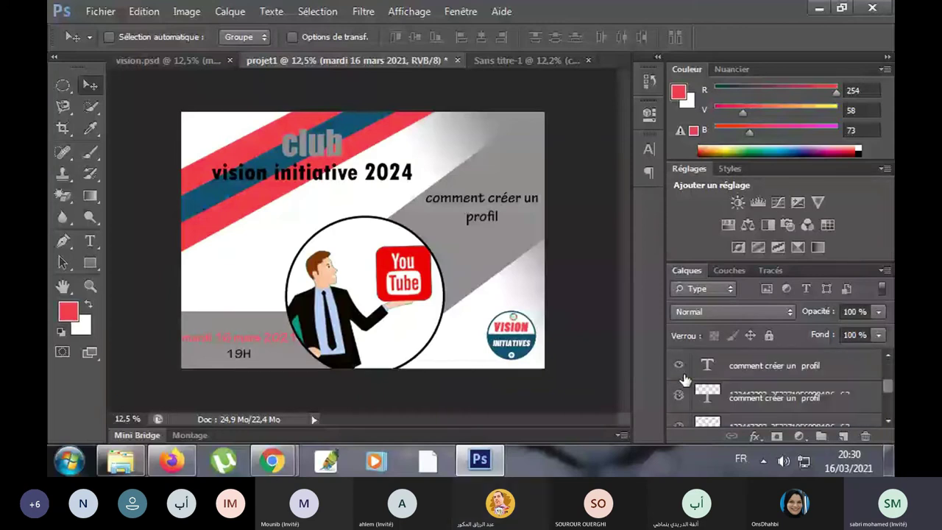
pyautogui.scroll(-2, 684, 381)
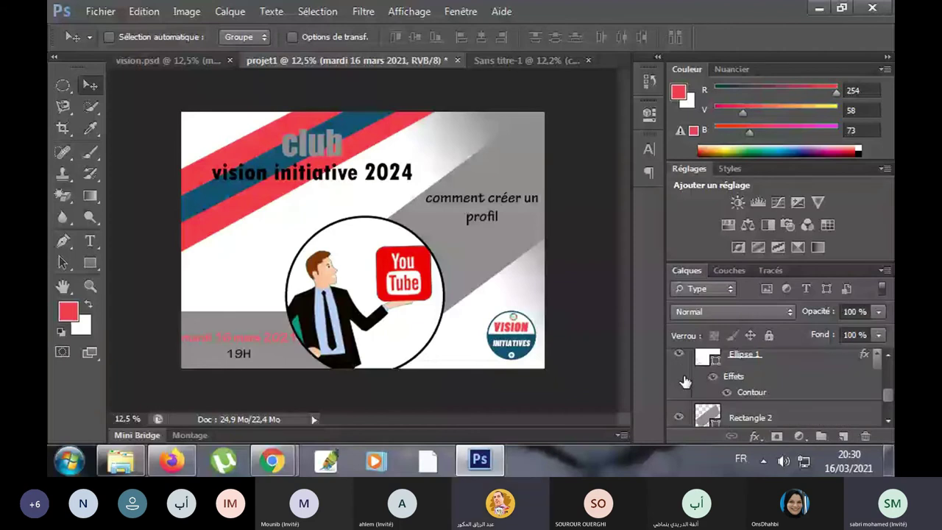
pyautogui.scroll(1, 684, 382)
pyautogui.click(678, 357)
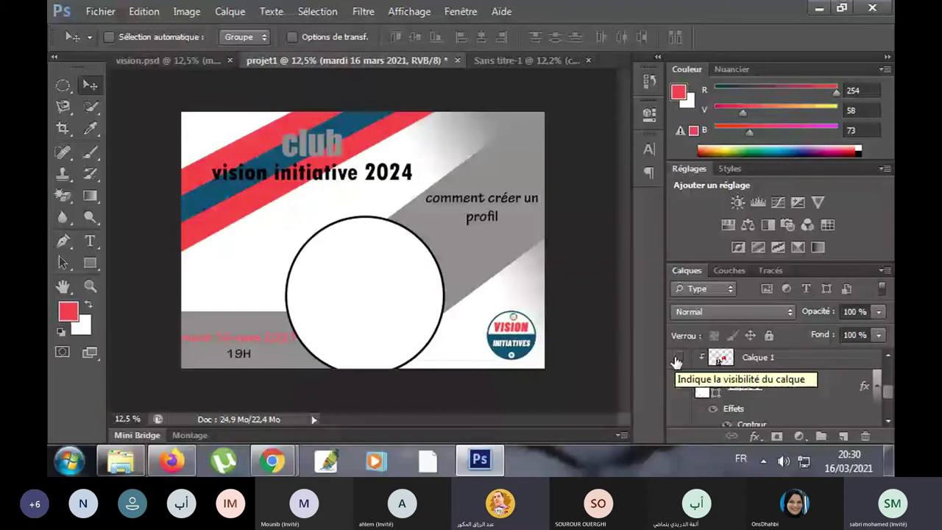
# - Drag 'images (1)' from the Nouveau dossier folder onto the poster's circle
pyautogui.click(816, 9)
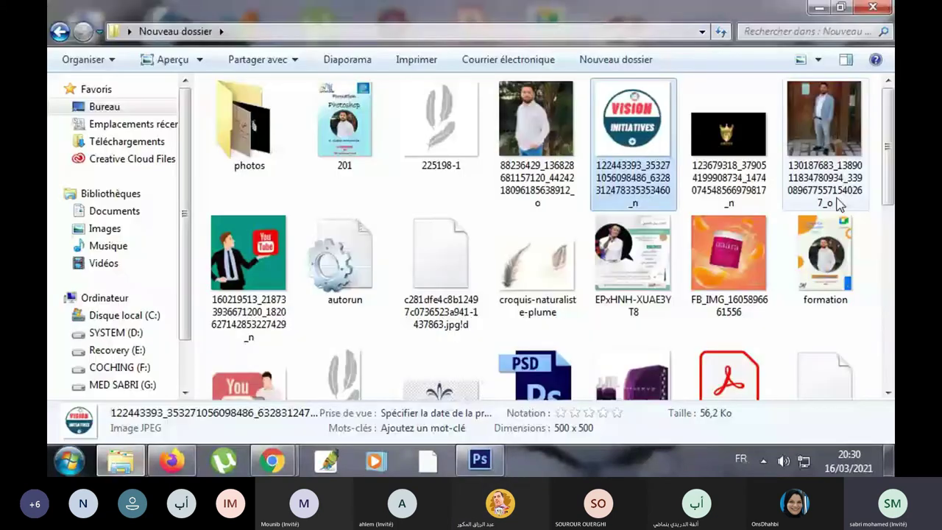
pyautogui.scroll(-3, 295, 258)
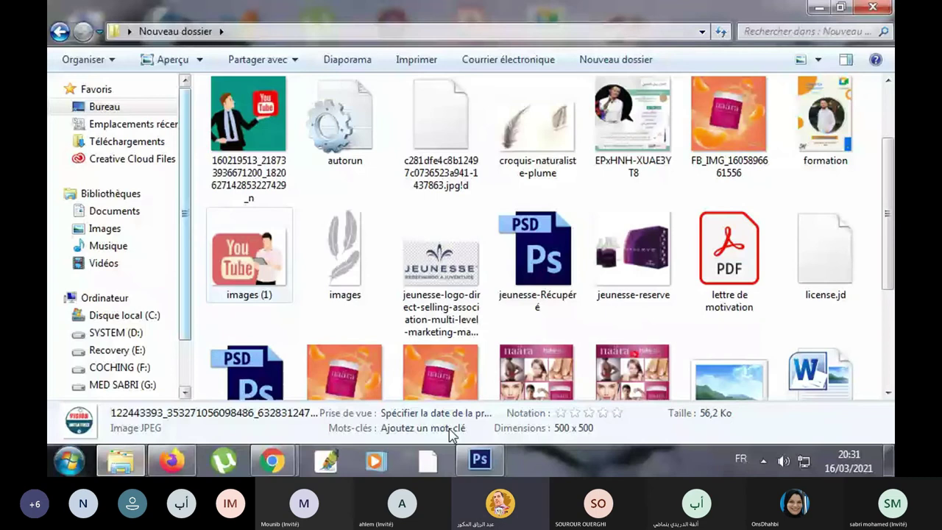
pyautogui.moveTo(451, 434); pyautogui.dragTo(396, 332)
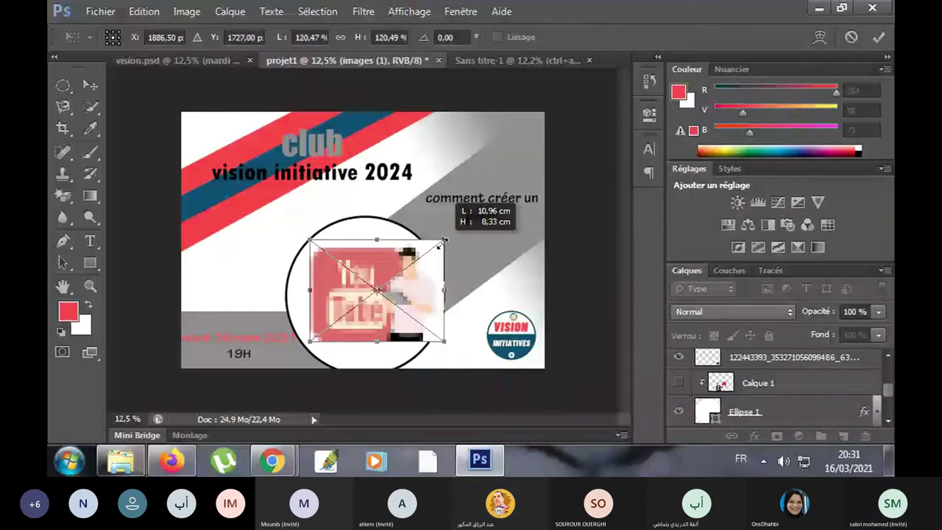
# - Enlarge the placed YouTube picture from its corners and confirm the new size
pyautogui.moveTo(421, 258); pyautogui.dragTo(444, 218)
pyautogui.moveTo(310, 342); pyautogui.dragTo(268, 366)
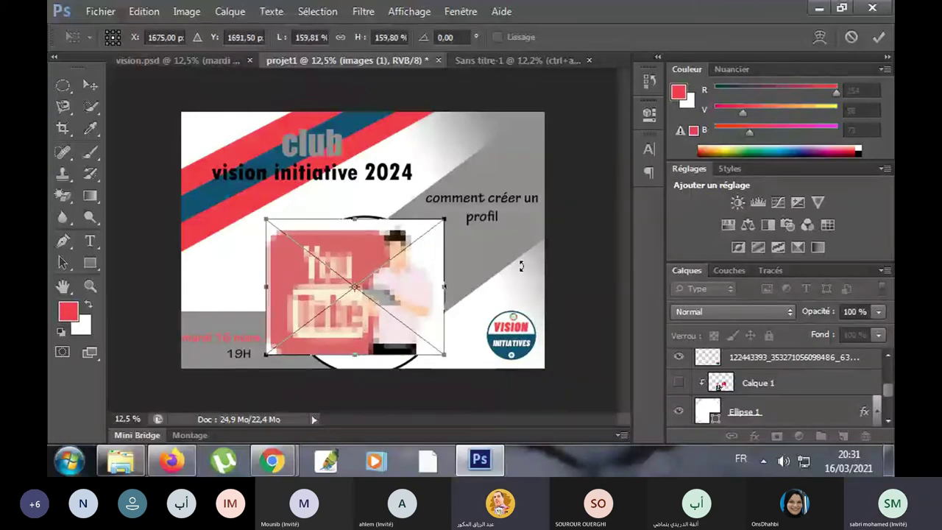
pyautogui.press('Return')
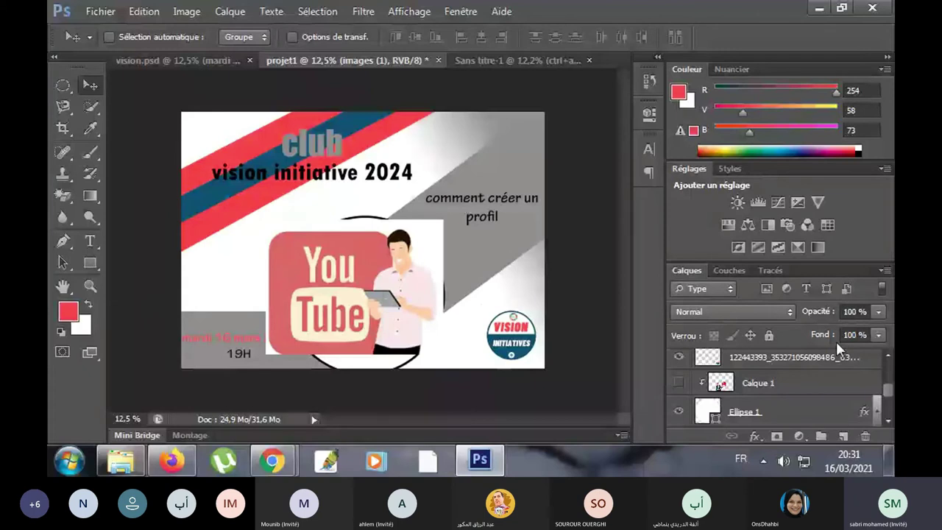
# - Delete the Vision logo layer, then undo to restore it
pyautogui.press('Delete')
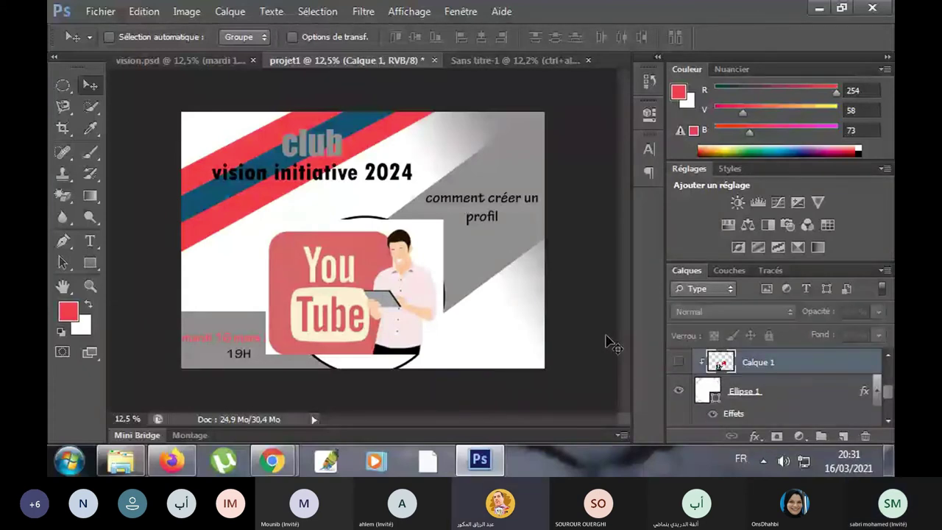
pyautogui.scroll(2, 738, 377)
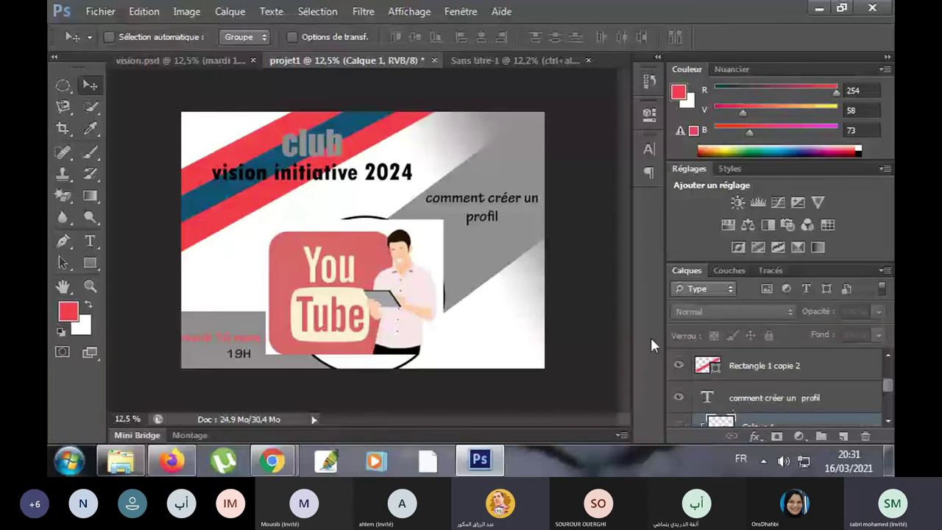
pyautogui.hotkey('ctrl', 'z')
pyautogui.hotkey('ctrl', 'z')
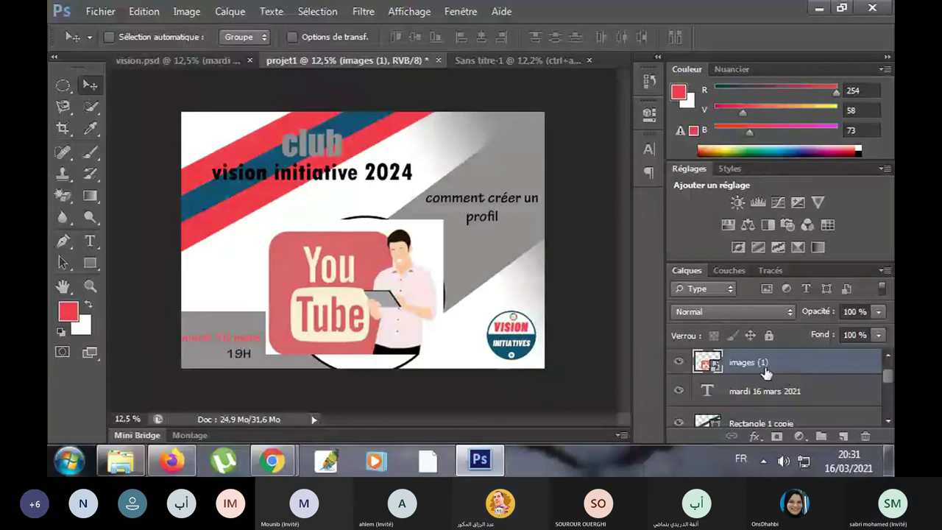
# - Delete the 'images (1)' layer and confirm with Oui
pyautogui.rightClick(767, 373)
pyautogui.click(534, 101)
pyautogui.click(382, 192)
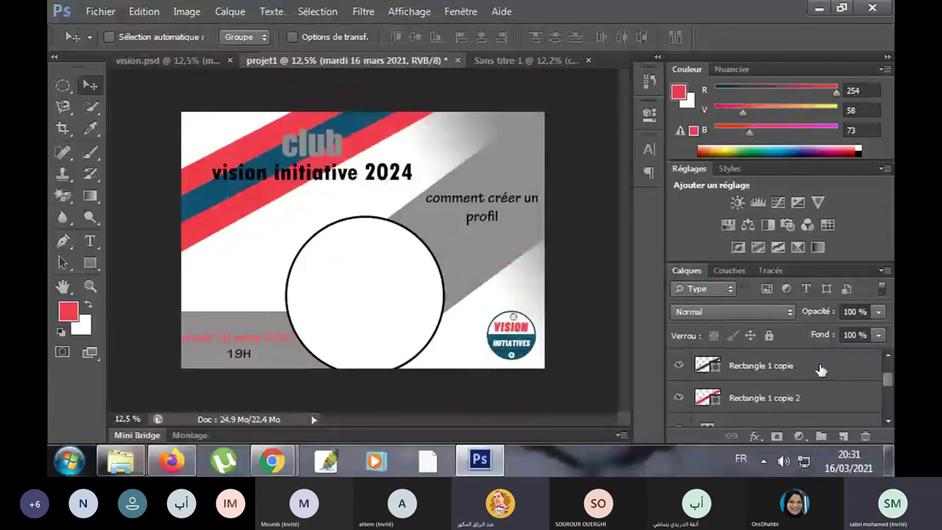
# - Make Calque 1, the man holding the YouTube logo, visible in the circle
pyautogui.scroll(-2, 821, 370)
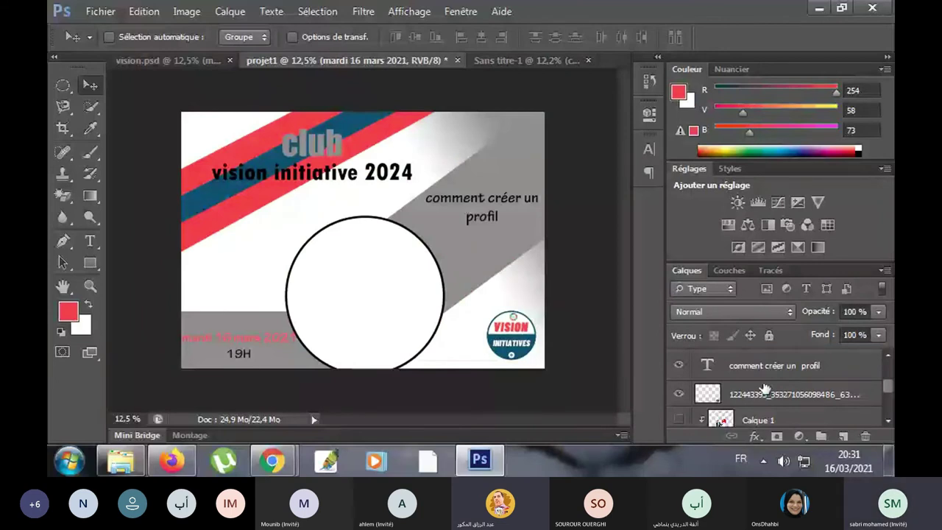
pyautogui.scroll(-1, 736, 388)
pyautogui.click(678, 388)
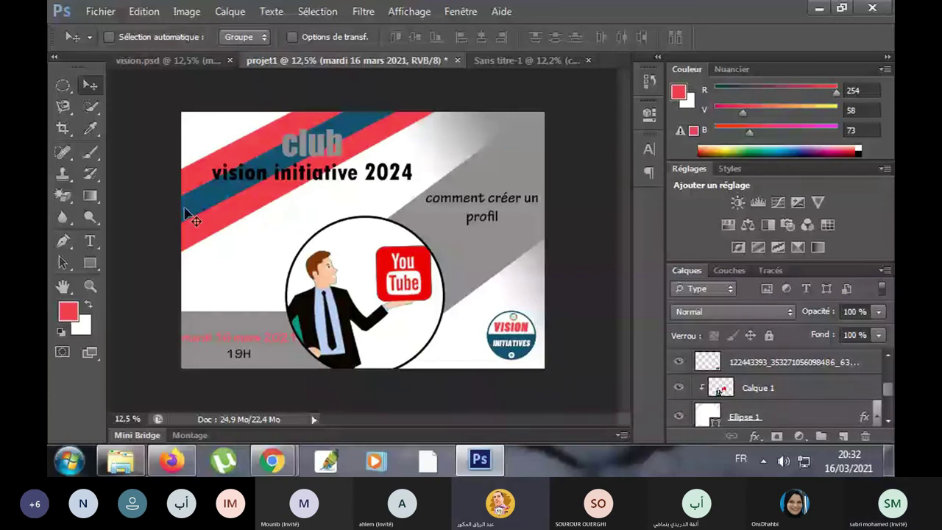
pyautogui.press('t')
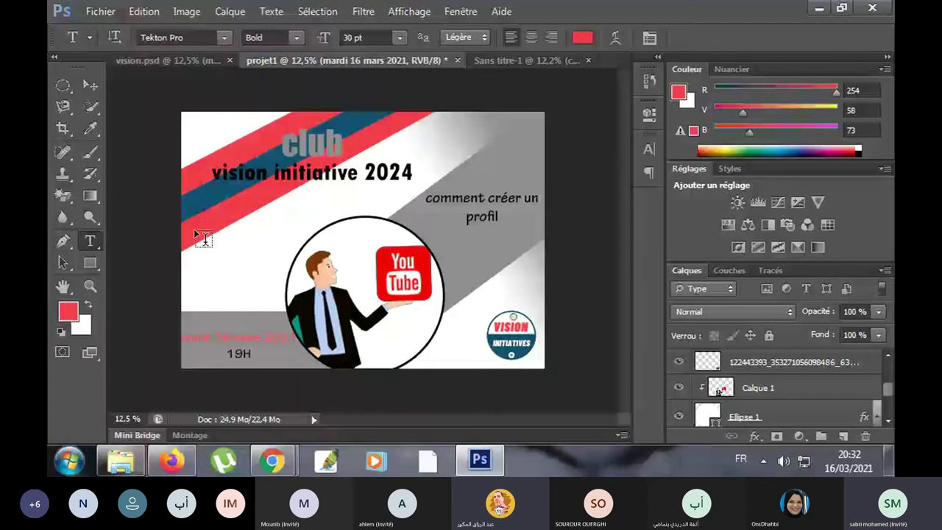
# - Create a centred text box left of the circle containing the Arabic heading رؤية للمبادرات
pyautogui.moveTo(196, 231); pyautogui.dragTo(312, 253)
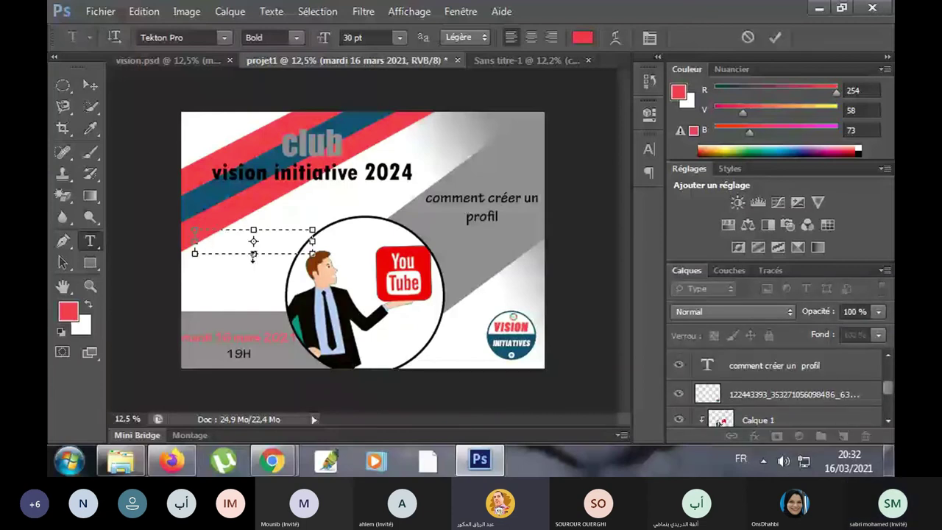
pyautogui.hotkey('ctrl', 'shift', 'c')
pyautogui.moveTo(254, 254); pyautogui.dragTo(254, 277)
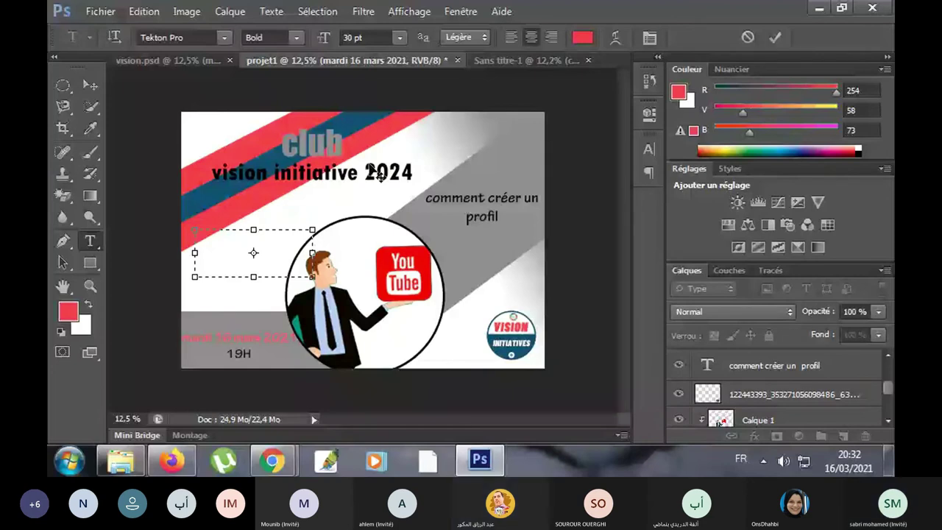
pyautogui.hotkey('alt', 'shift')
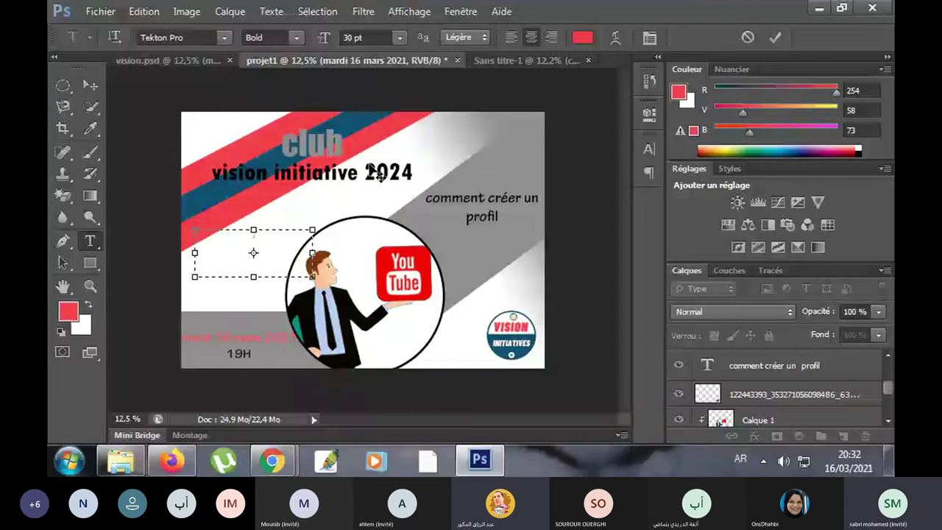
pyautogui.hotkey('ctrl', 'v')
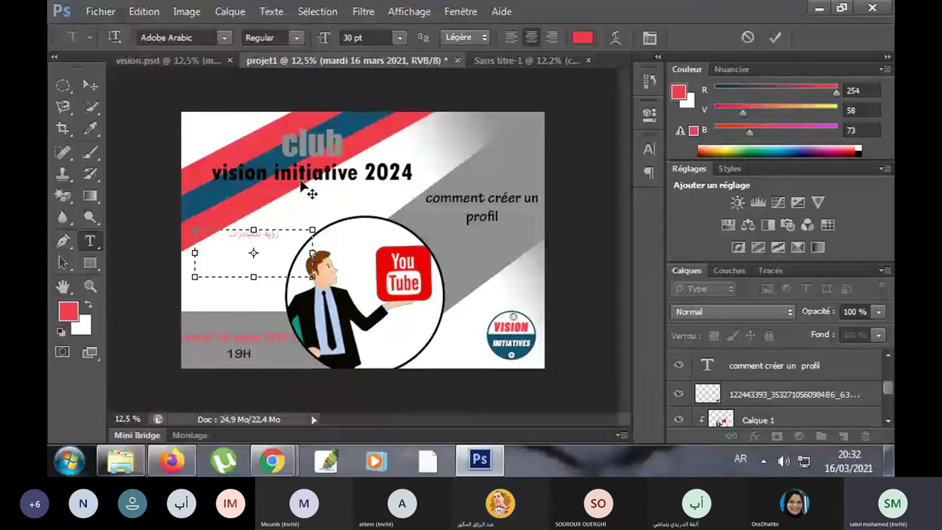
# - Select the whole heading and set its size to 62 pt
pyautogui.hotkey('ctrl', 'a')
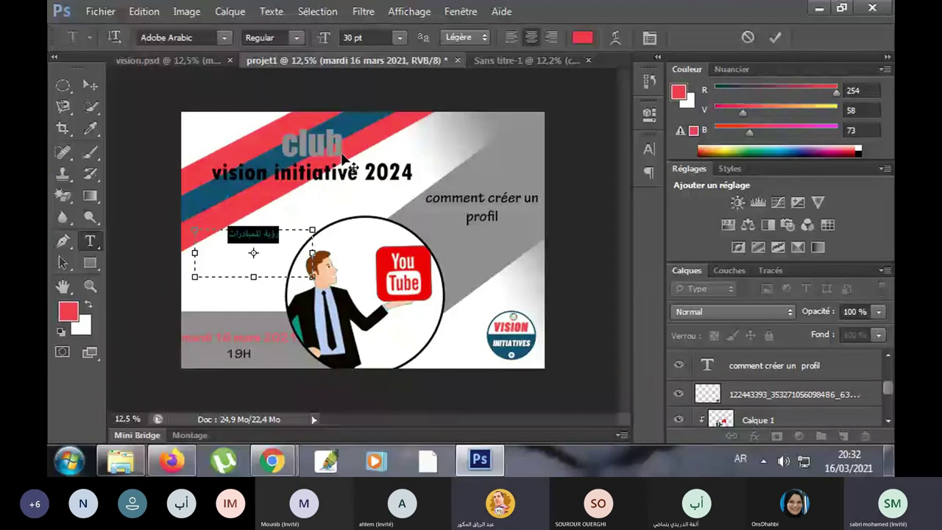
pyautogui.moveTo(322, 37); pyautogui.dragTo(334, 41)
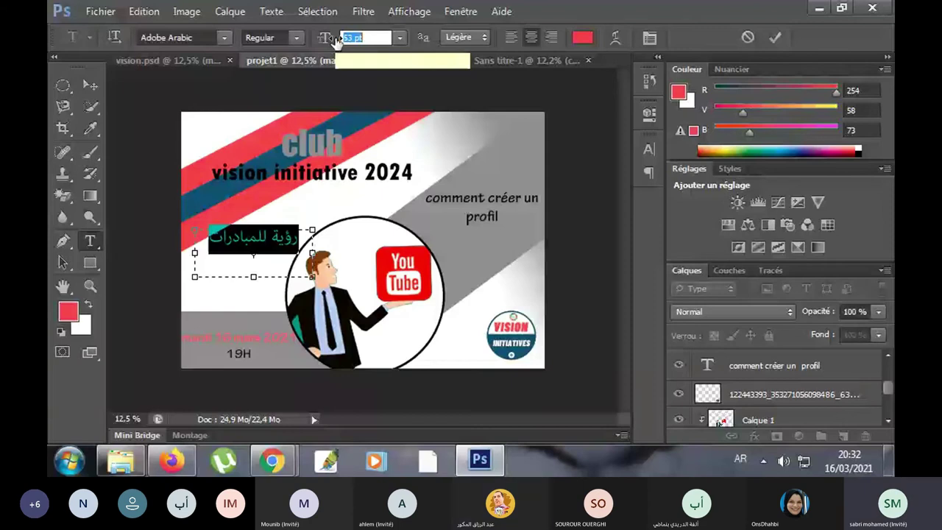
pyautogui.click(90, 85)
pyautogui.moveTo(265, 237)
pyautogui.mouseDown()
pyautogui.moveTo(246, 271)
pyautogui.moveTo(235, 270)
pyautogui.mouseUp()
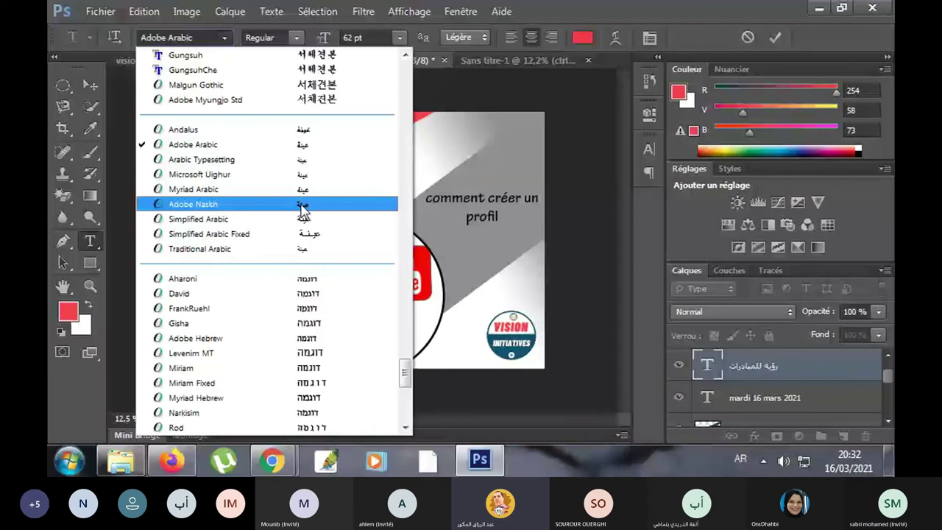
# - Try Myriad Arabic on the Arabic heading, then apply Andalus from the font list
pyautogui.click(303, 189)
pyautogui.click(223, 37)
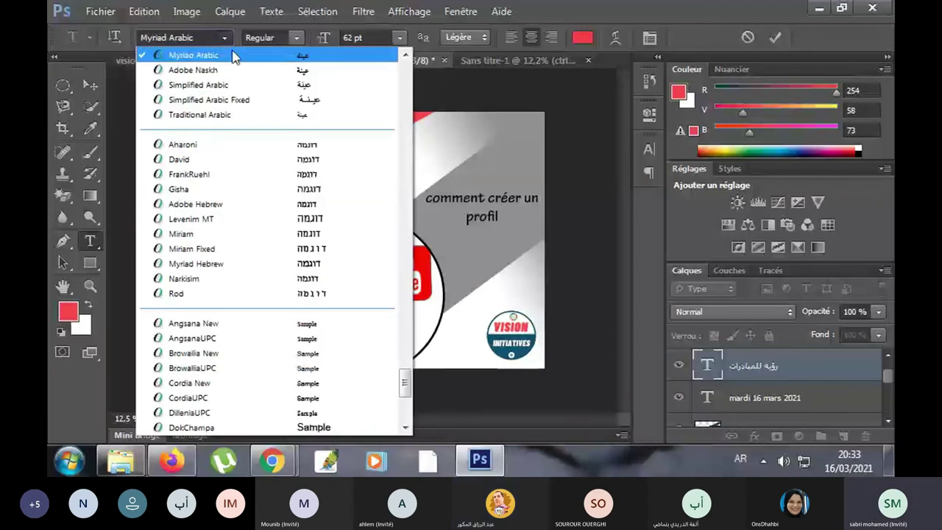
pyautogui.scroll(3, 234, 56)
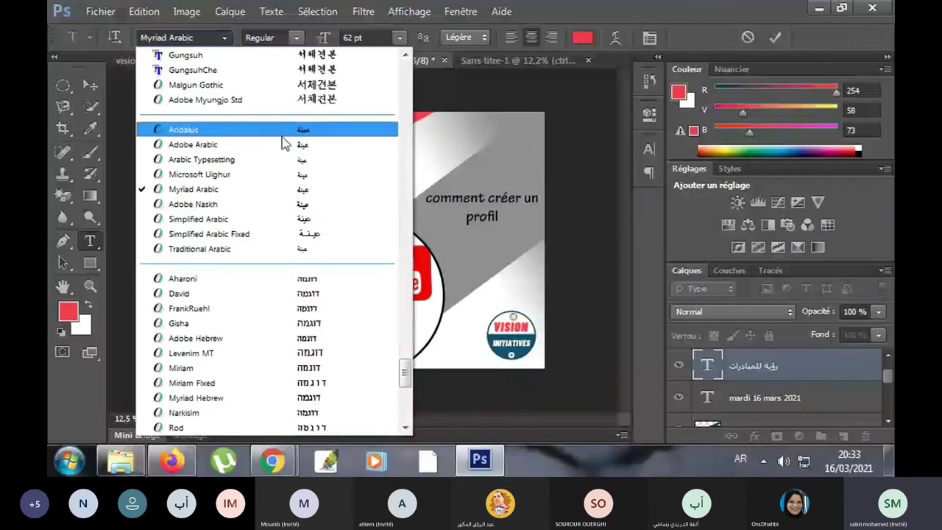
pyautogui.scroll(-1, 282, 145)
pyautogui.scroll(-3, 282, 147)
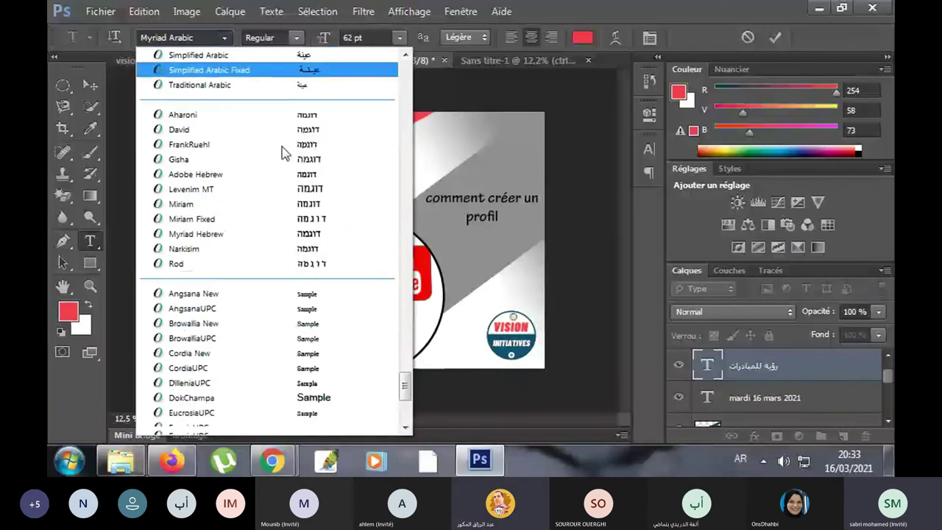
pyautogui.scroll(-1, 282, 146)
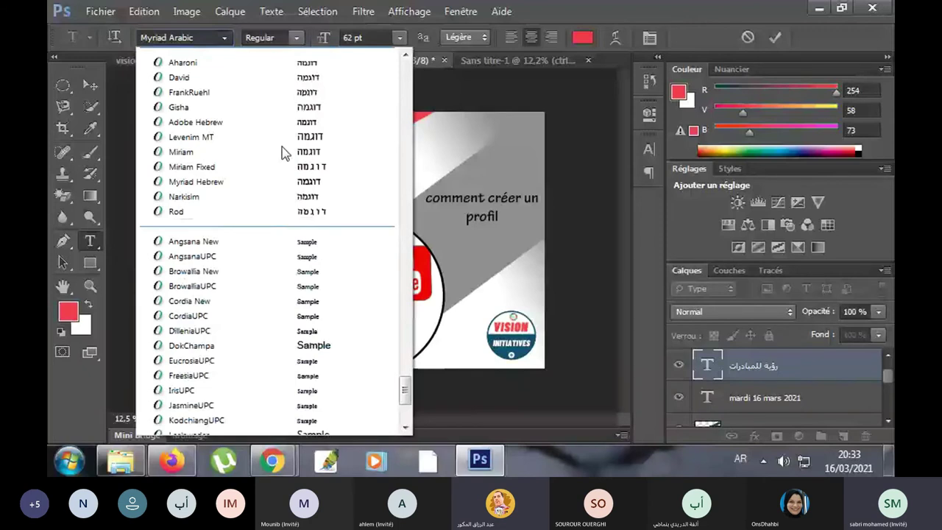
pyautogui.scroll(-4, 282, 146)
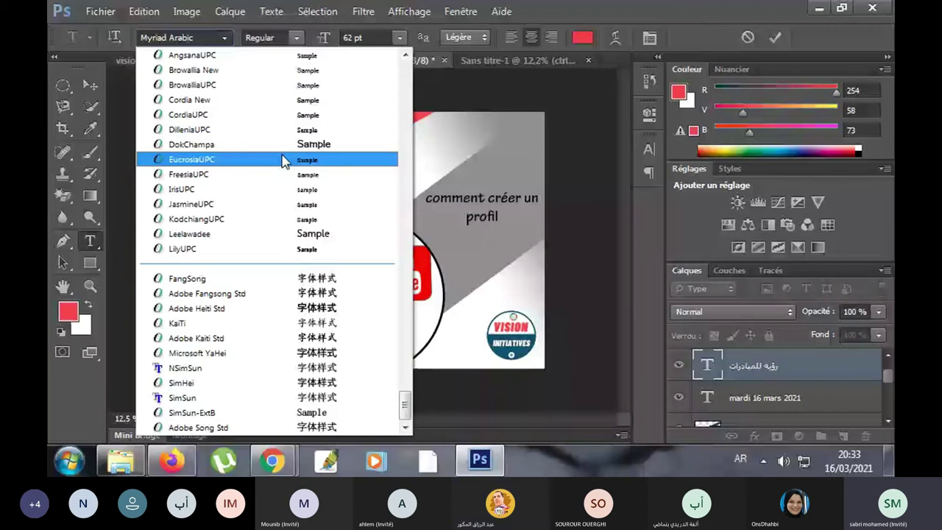
pyautogui.scroll(10, 282, 161)
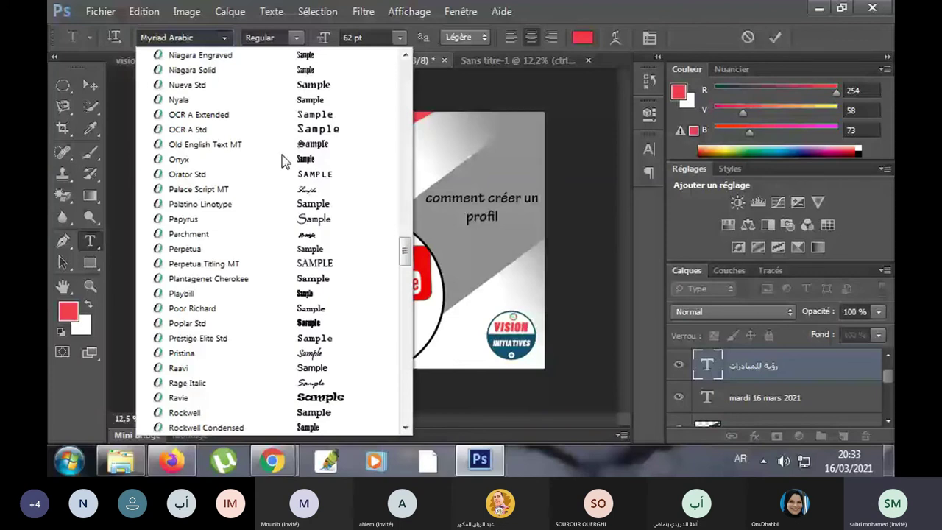
pyautogui.scroll(-1, 287, 172)
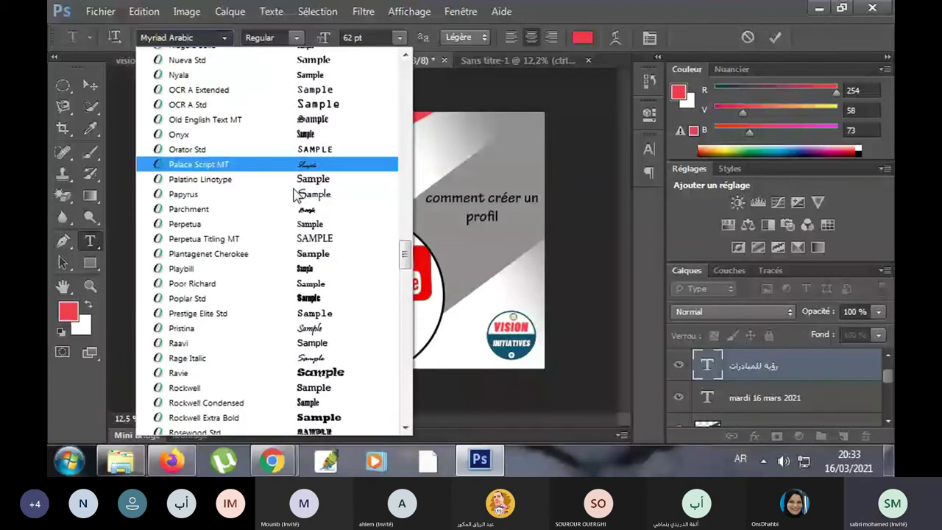
pyautogui.scroll(-10, 293, 193)
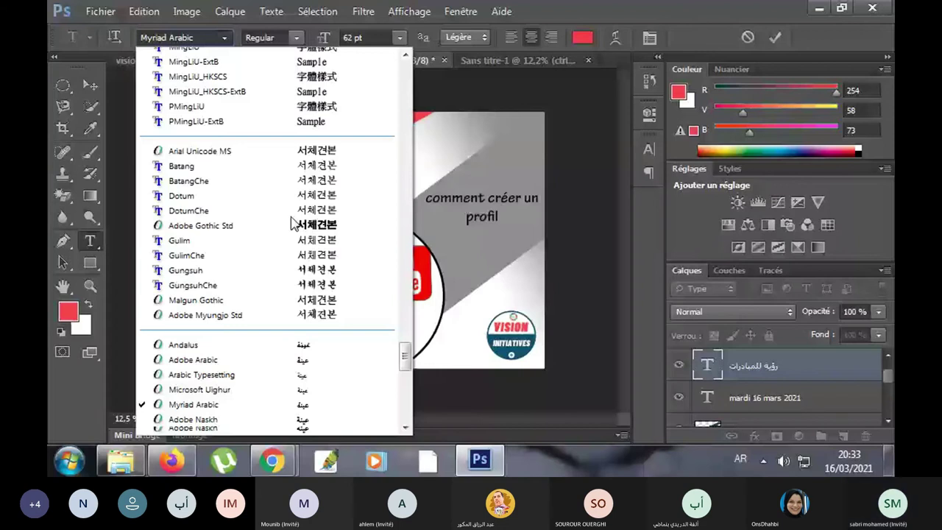
pyautogui.click(193, 345)
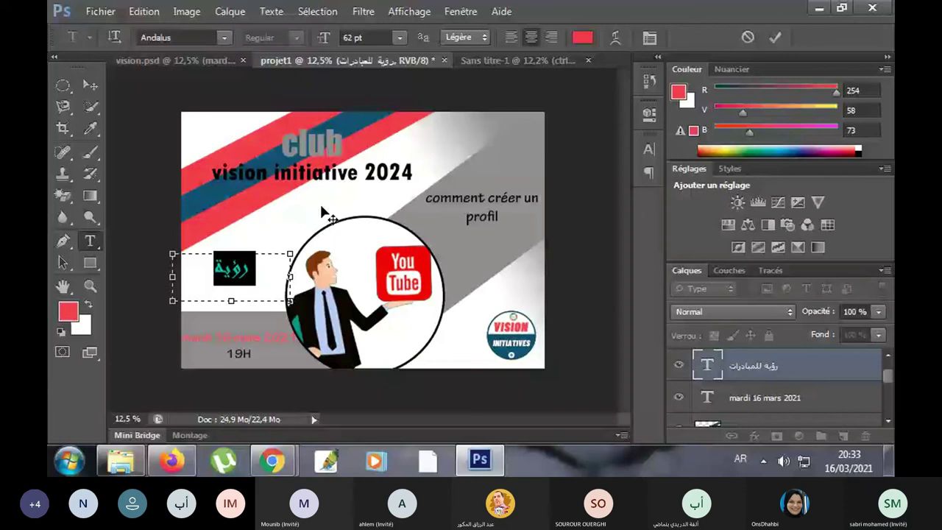
# - Try Traditional Arabic on the heading and commit the text edit
pyautogui.click(165, 38)
pyautogui.write('Traditional Arabic')
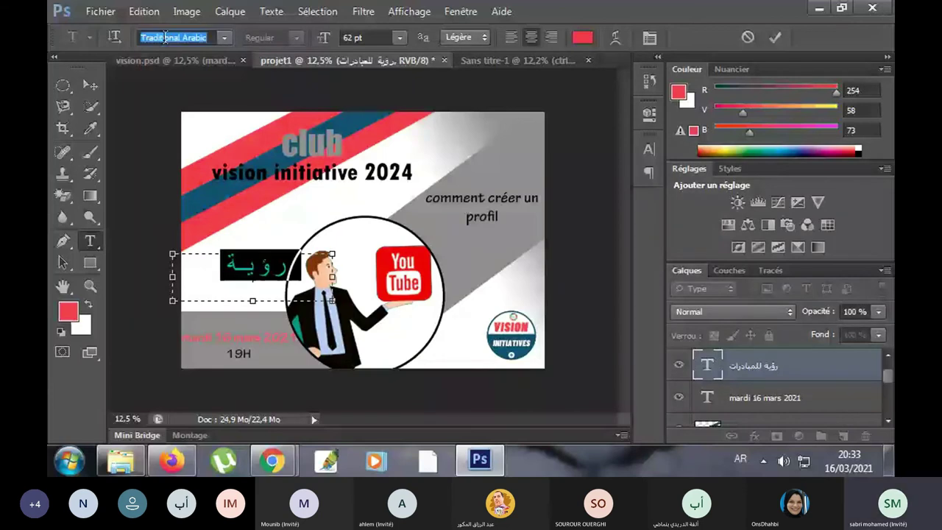
pyautogui.scroll(-1, 166, 40)
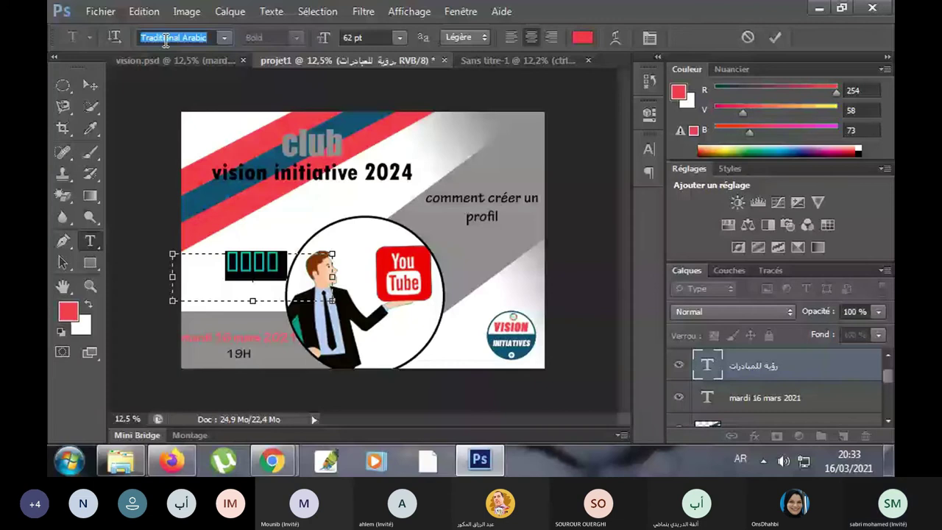
pyautogui.write('a')
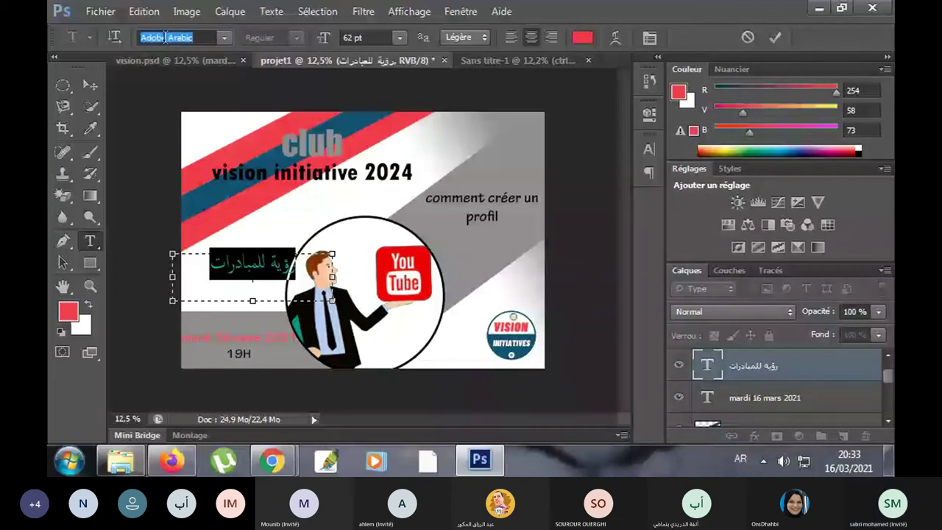
pyautogui.scroll(-1, 165, 38)
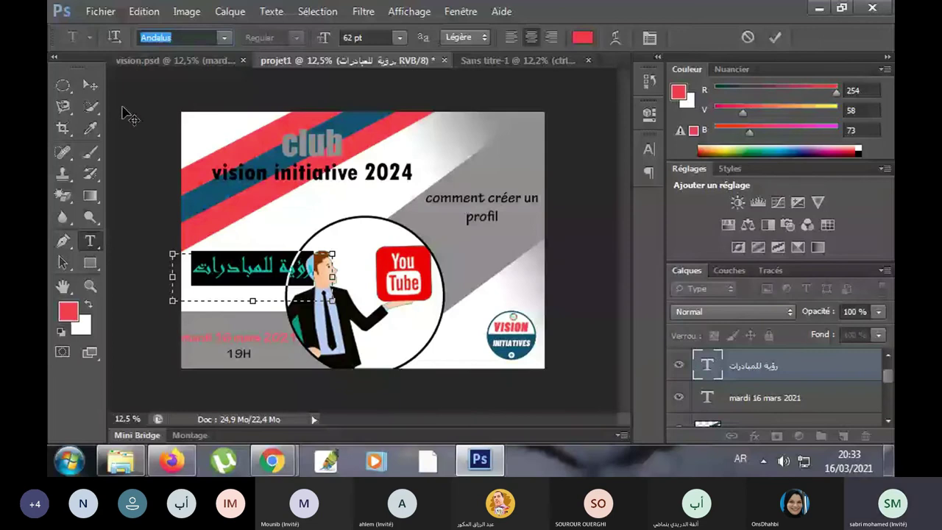
pyautogui.click(90, 84)
pyautogui.rightClick(715, 332)
pyautogui.press('Escape')
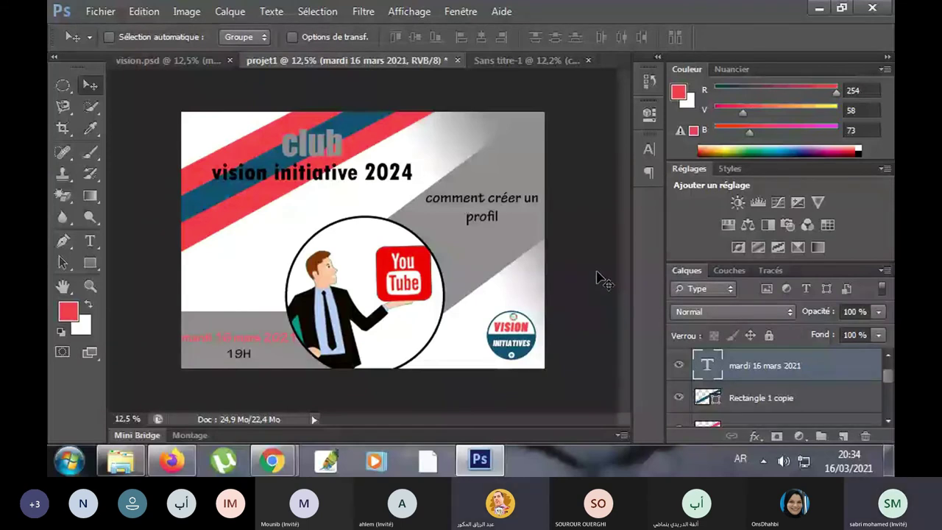
pyautogui.scroll(1, 602, 280)
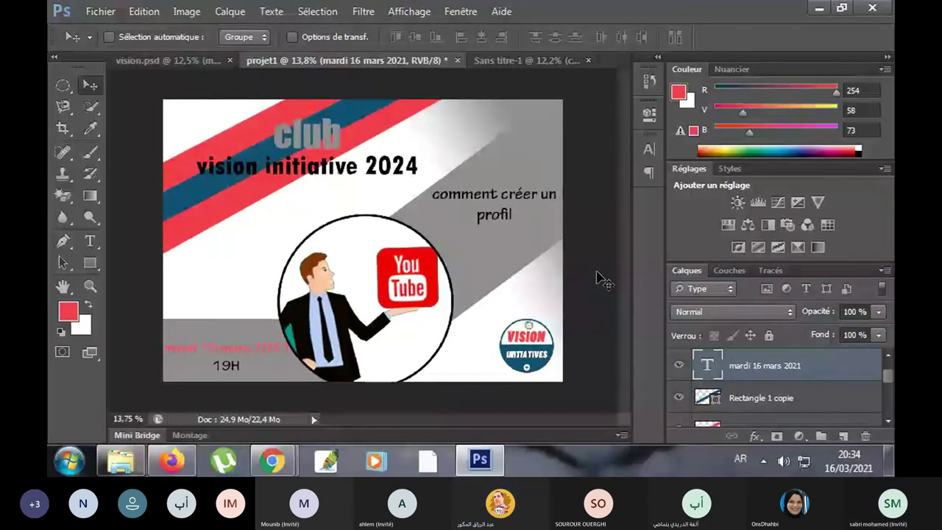
pyautogui.scroll(1, 602, 280)
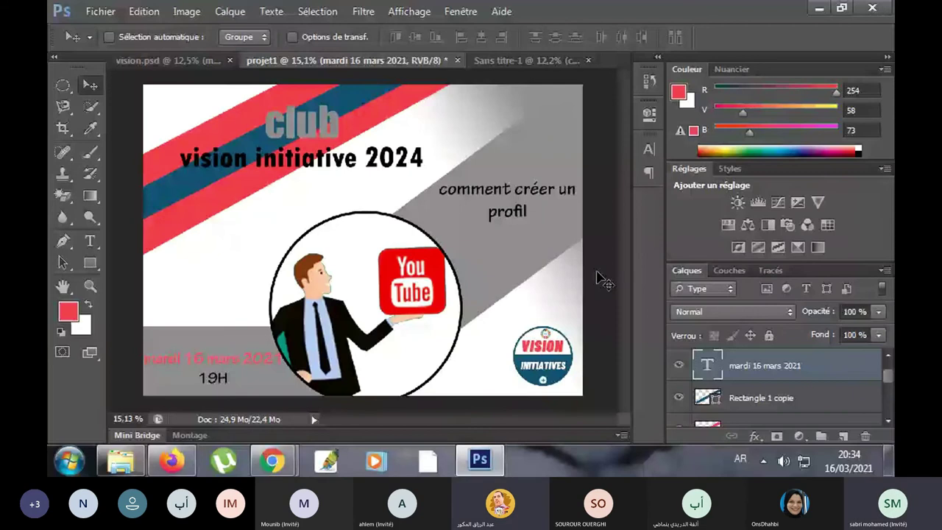
pyautogui.scroll(1, 602, 280)
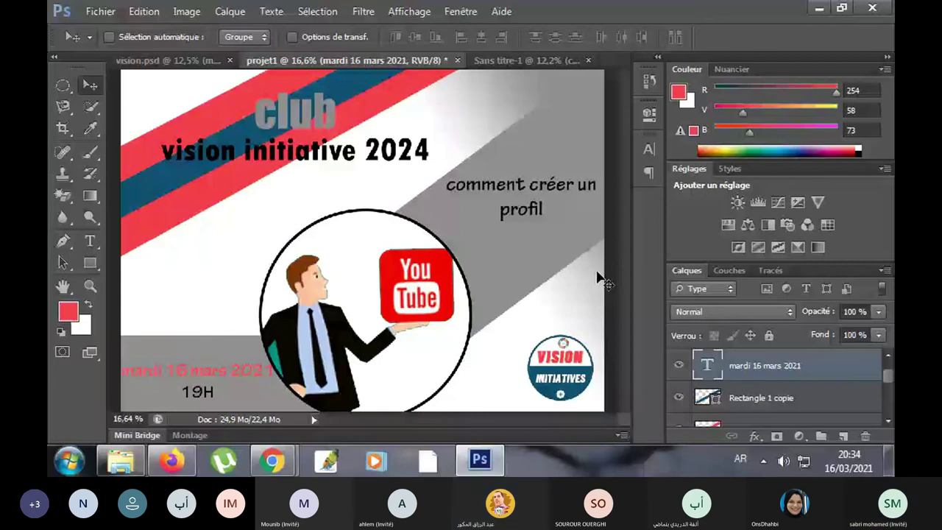
pyautogui.scroll(-5, 773, 383)
pyautogui.click(785, 415)
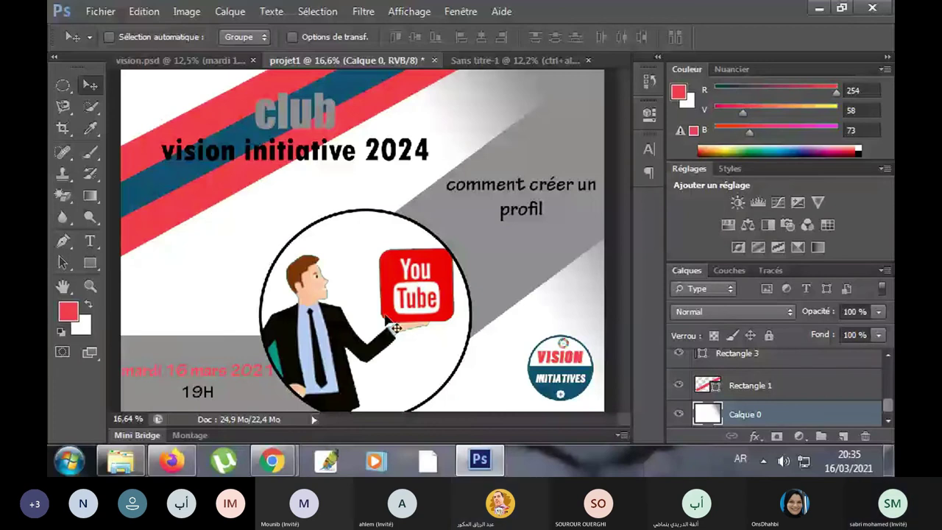
pyautogui.scroll(1, 755, 384)
pyautogui.scroll(1, 754, 384)
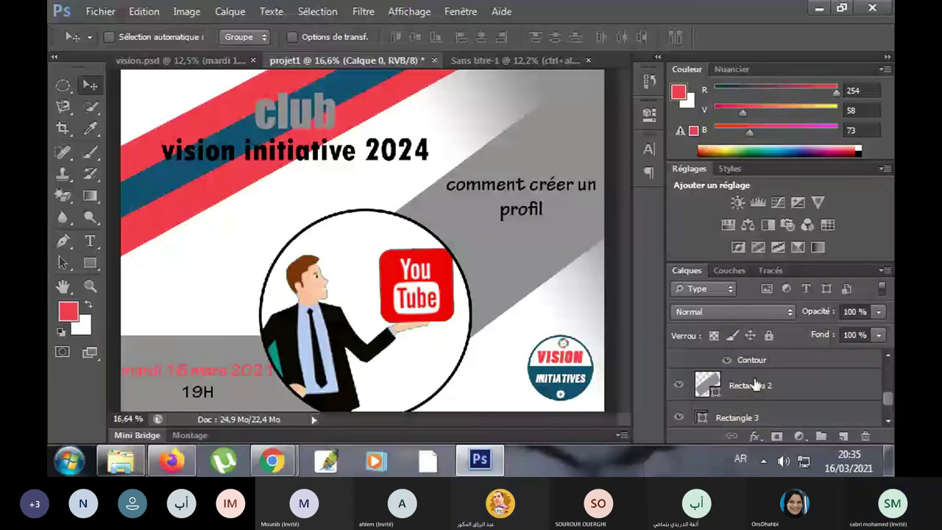
pyautogui.click(747, 388)
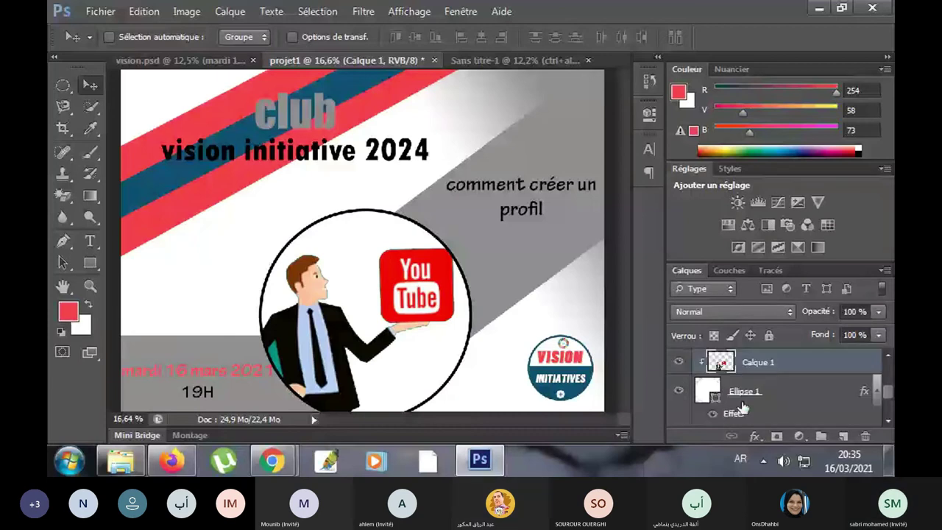
pyautogui.click(755, 436)
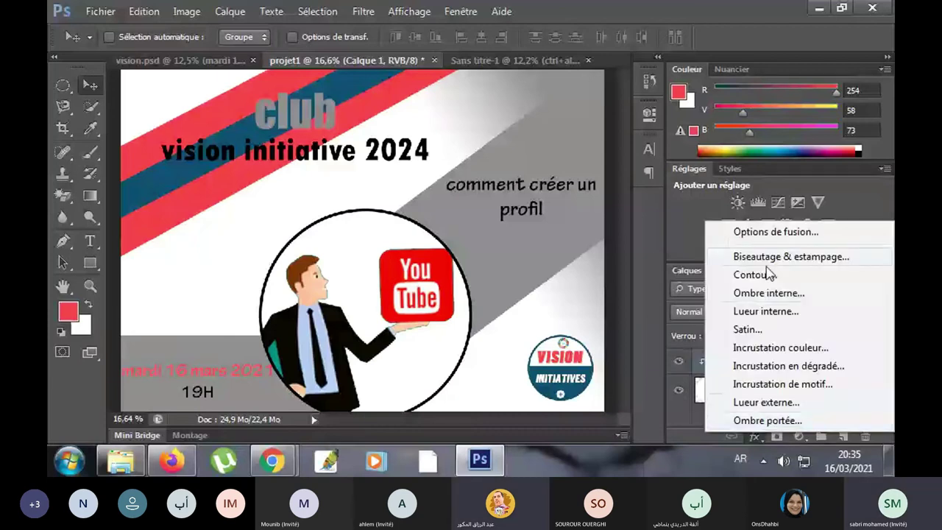
pyautogui.click(765, 275)
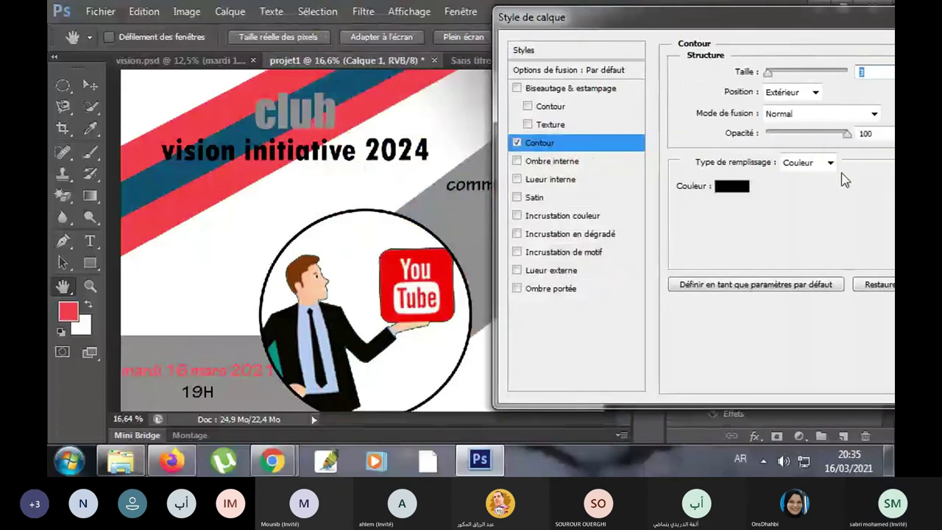
pyautogui.click(740, 190)
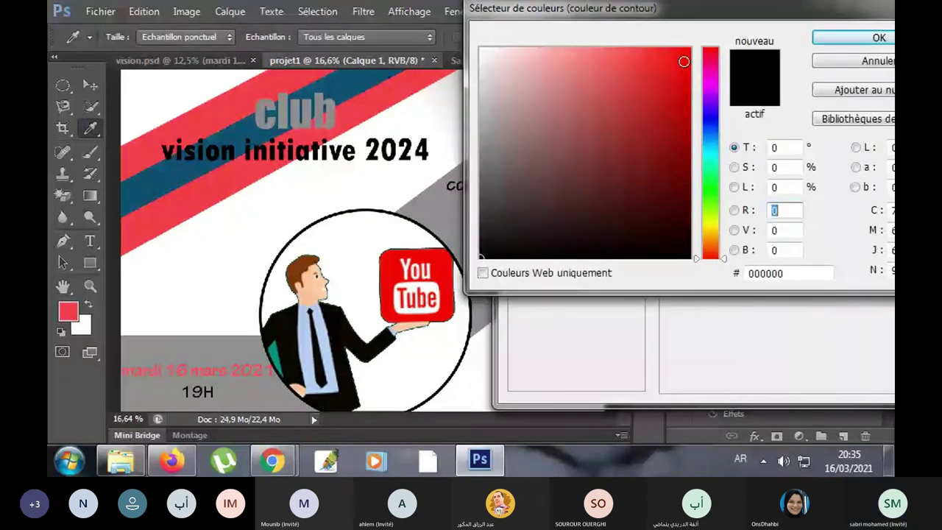
pyautogui.click(684, 61)
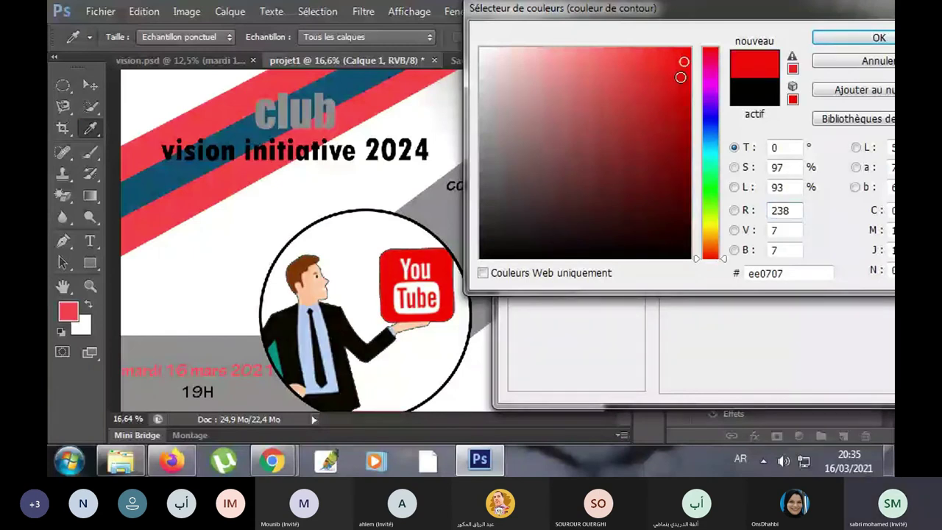
pyautogui.press('Escape')
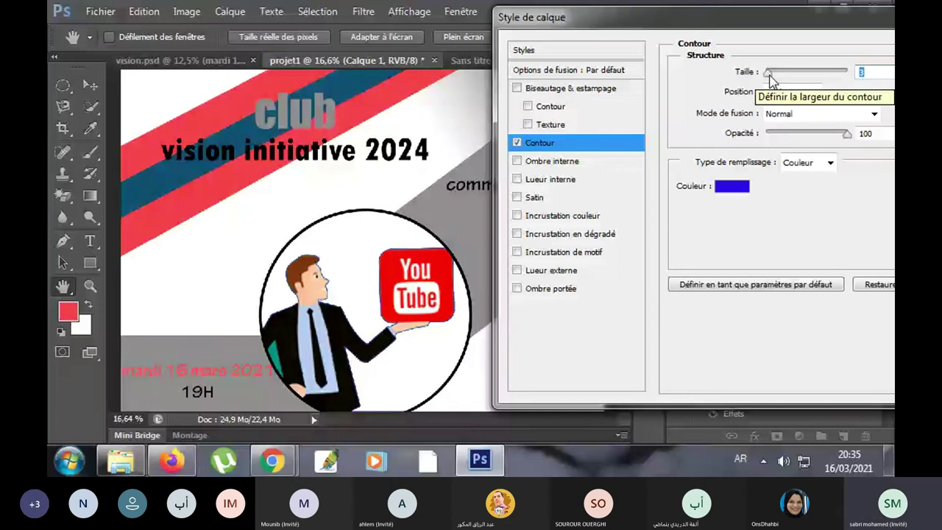
pyautogui.moveTo(769, 74); pyautogui.dragTo(784, 72)
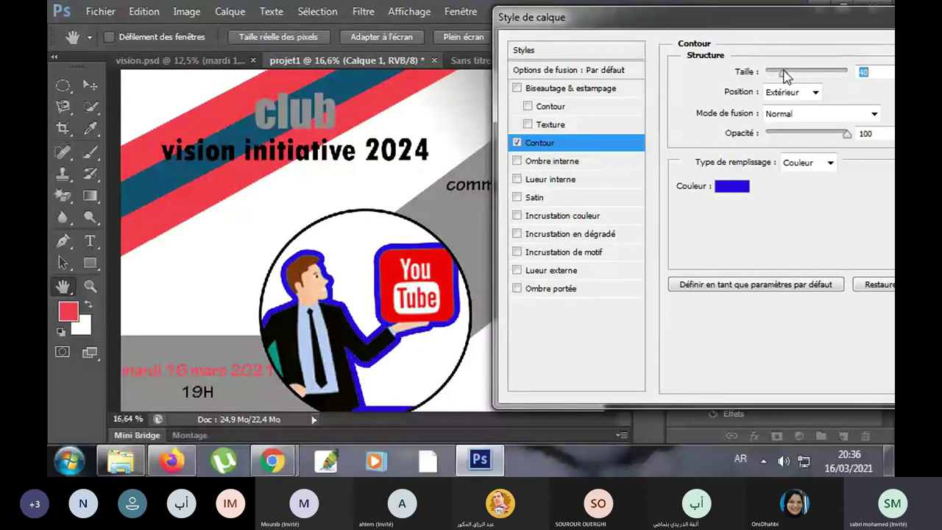
pyautogui.moveTo(786, 76); pyautogui.dragTo(781, 76)
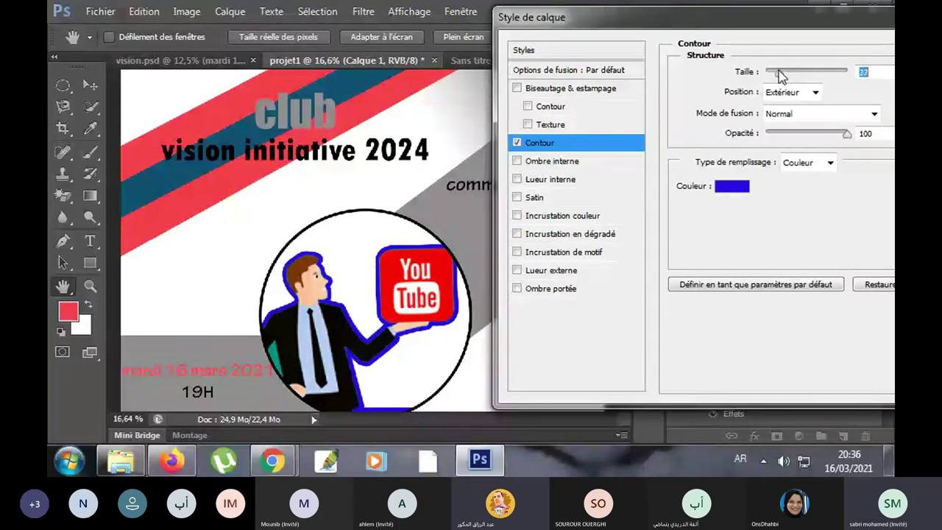
pyautogui.moveTo(781, 76); pyautogui.dragTo(775, 76)
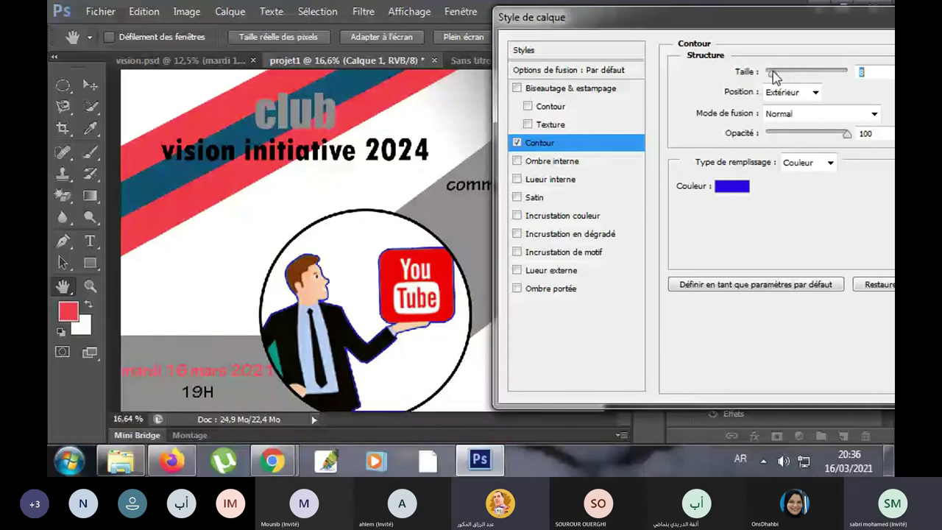
pyautogui.moveTo(775, 76); pyautogui.dragTo(766, 77)
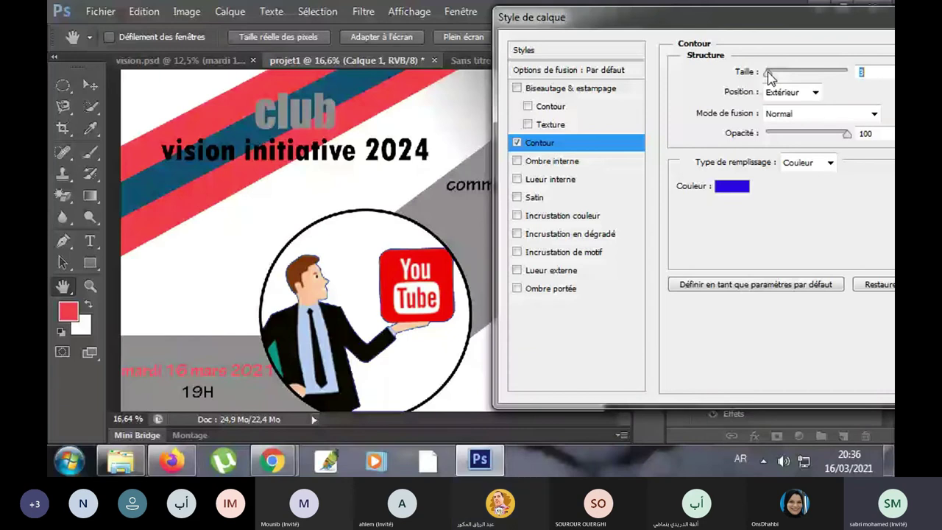
pyautogui.moveTo(819, 30); pyautogui.dragTo(543, 44)
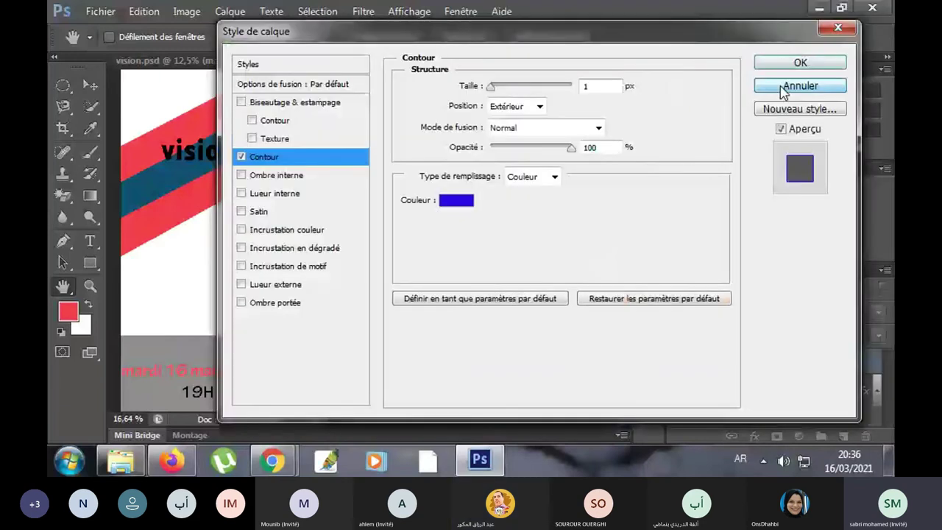
pyautogui.click(782, 87)
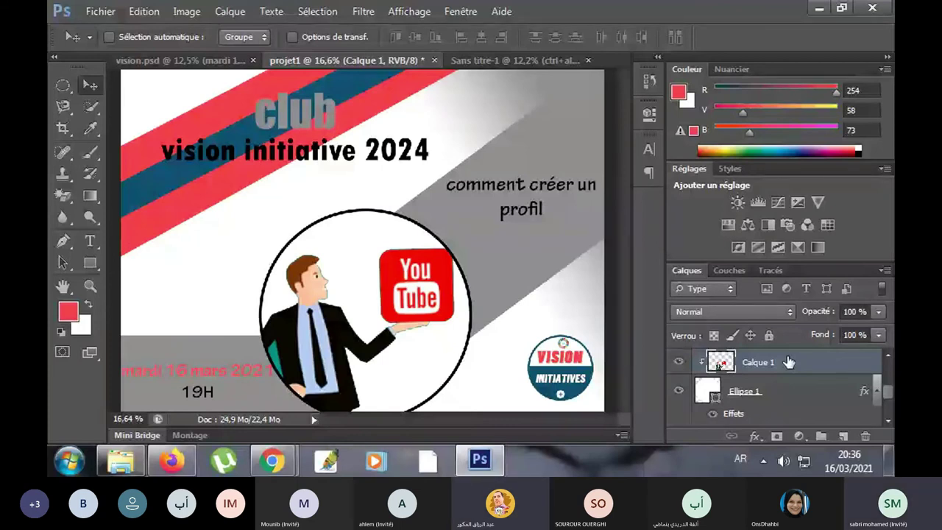
# - Add an inside Contour stroke to Calque 0, sizing it to about 8 px
pyautogui.scroll(-3, 810, 379)
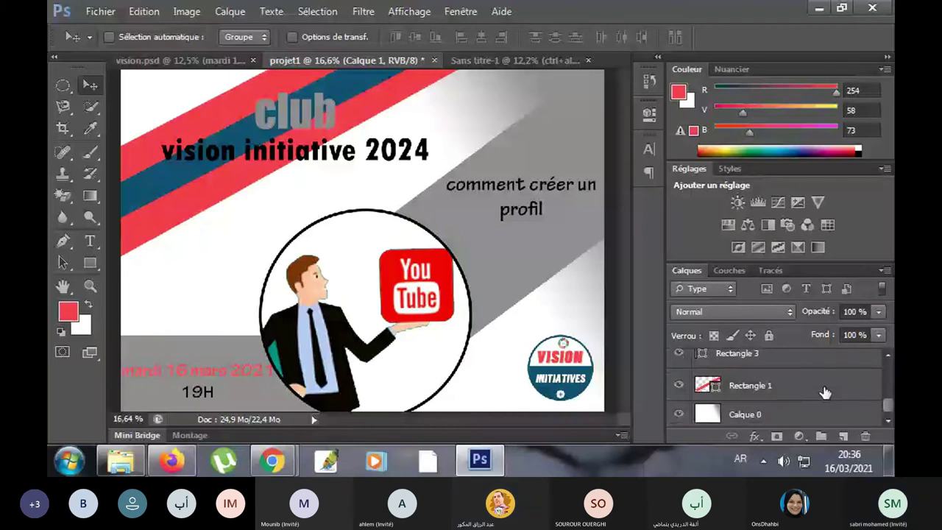
pyautogui.click(817, 414)
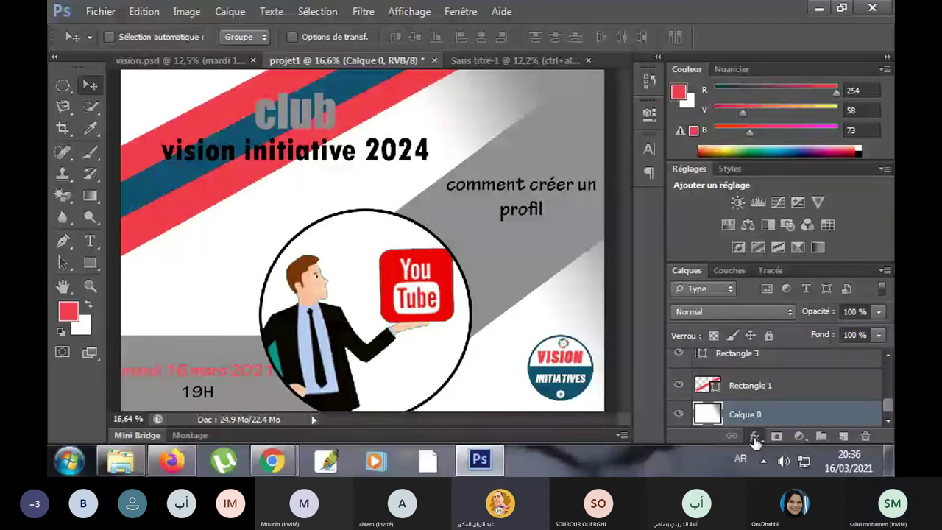
pyautogui.press('h')
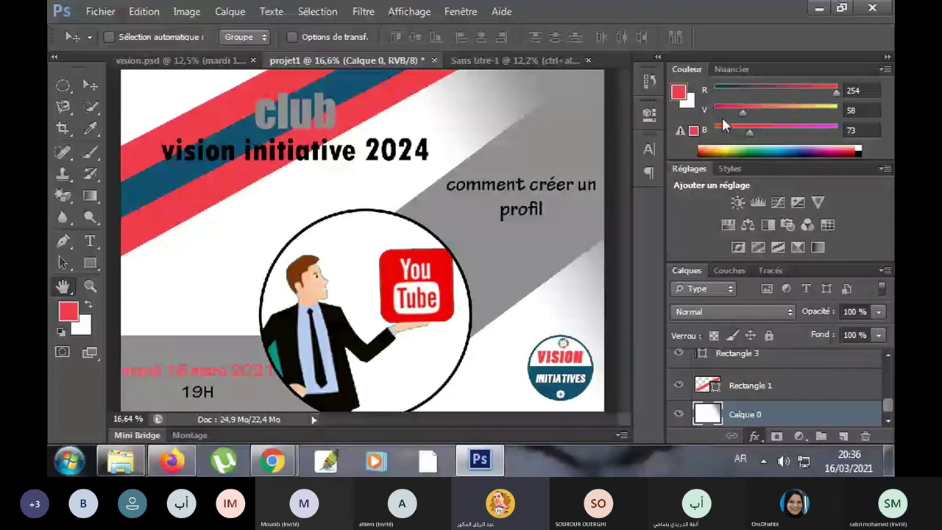
pyautogui.click(847, 83)
pyautogui.click(845, 115)
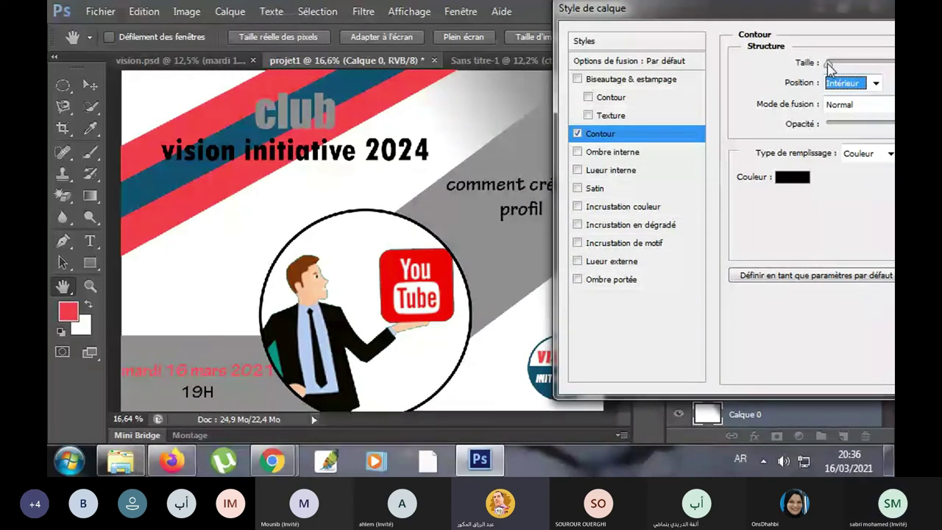
pyautogui.moveTo(829, 63); pyautogui.dragTo(868, 64)
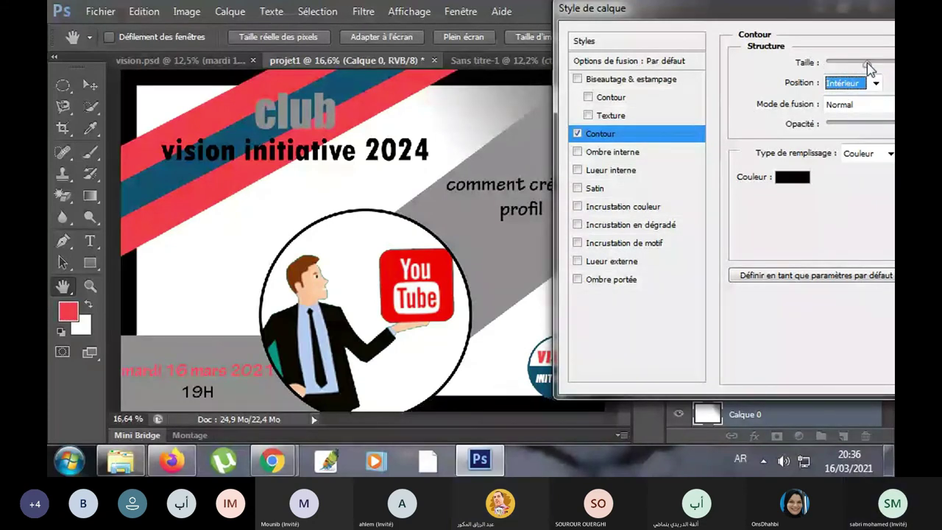
pyautogui.moveTo(866, 64); pyautogui.dragTo(848, 65)
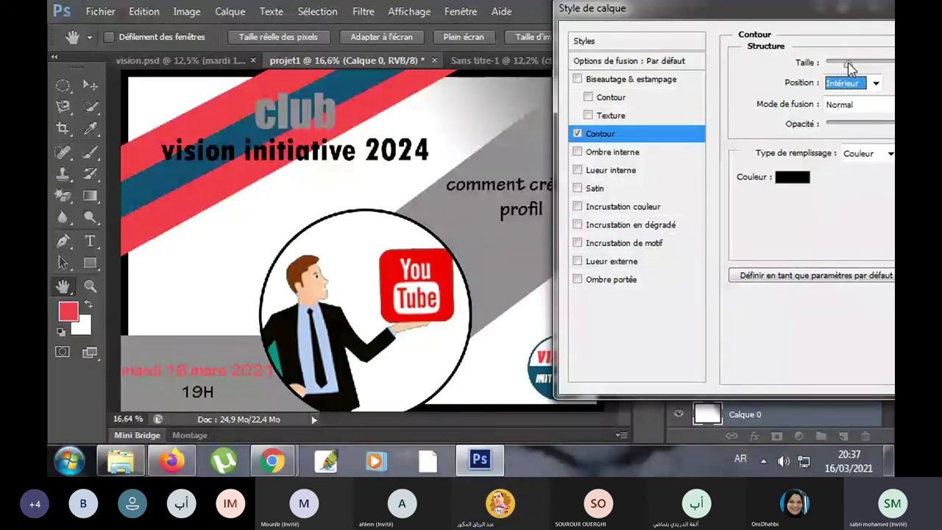
pyautogui.click(848, 63)
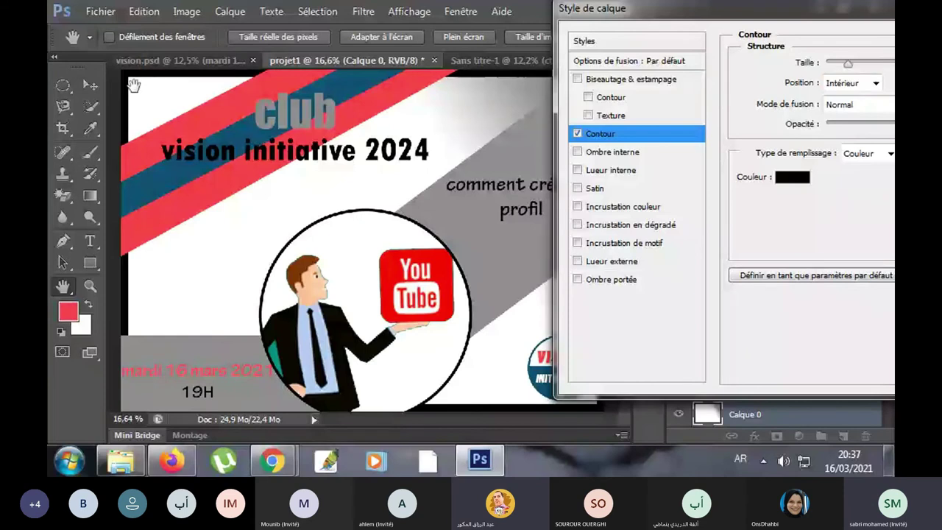
pyautogui.moveTo(848, 64); pyautogui.dragTo(840, 63)
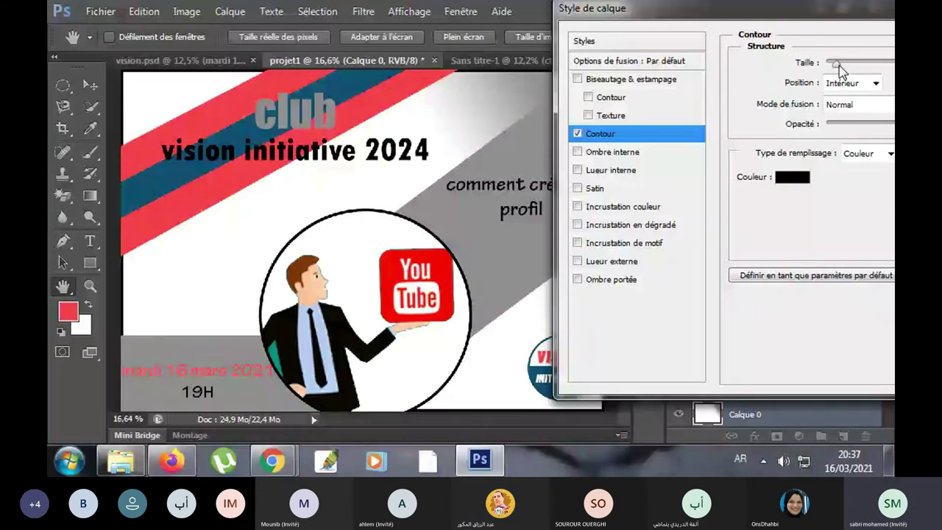
# - Try an outside position, revert to inside, and switch the stroke fill to gradient
pyautogui.click(846, 82)
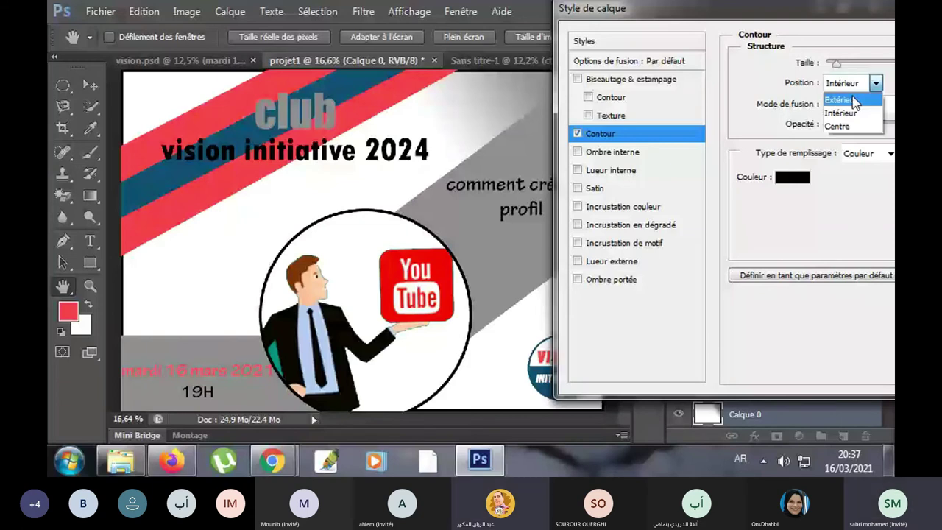
pyautogui.click(854, 100)
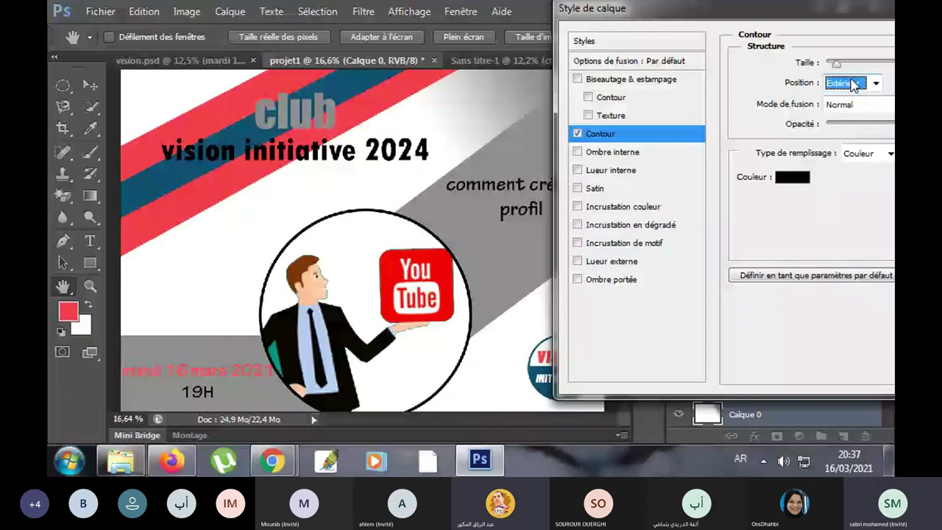
pyautogui.click(852, 83)
pyautogui.click(847, 101)
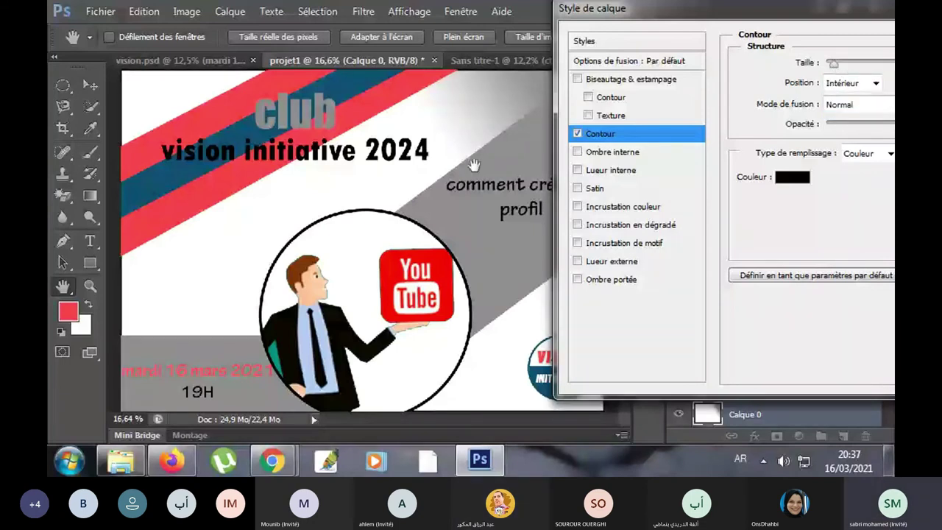
pyautogui.moveTo(693, 18); pyautogui.dragTo(489, 30)
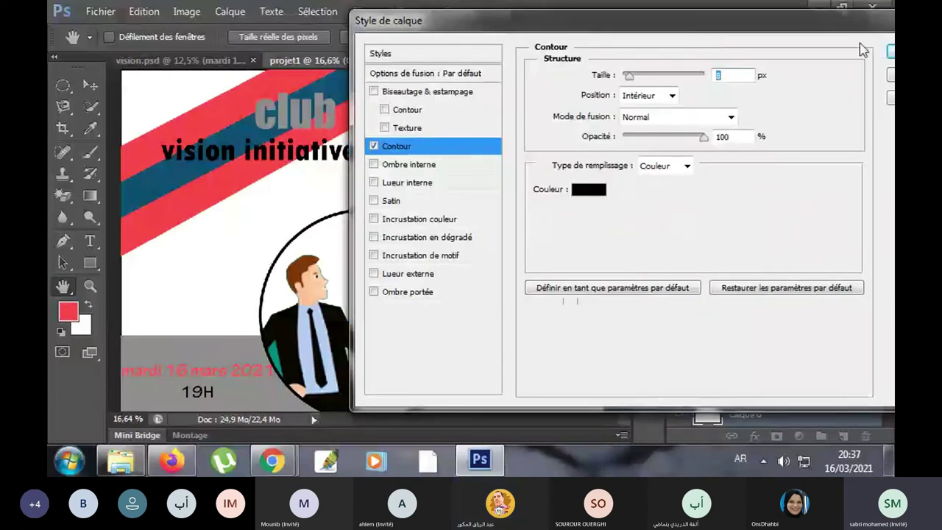
pyautogui.moveTo(856, 21); pyautogui.dragTo(711, 31)
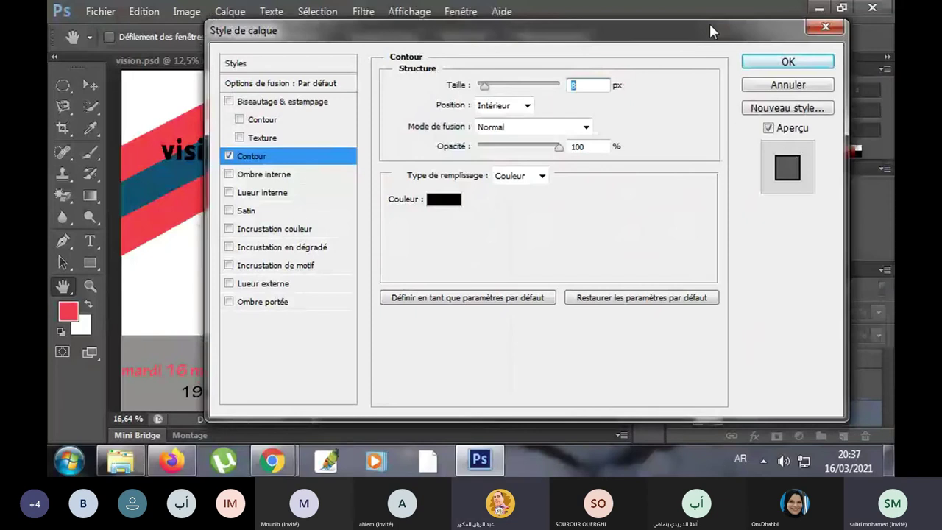
pyautogui.moveTo(711, 29); pyautogui.dragTo(758, 32)
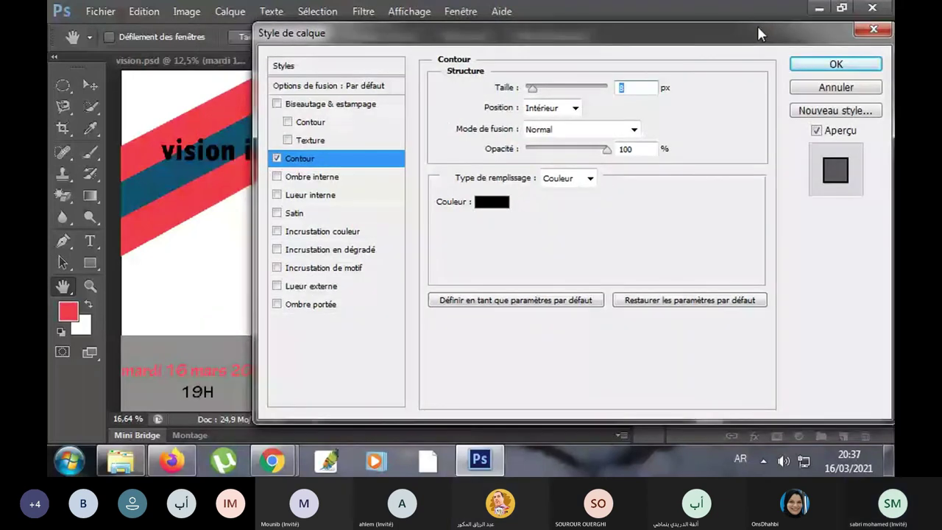
pyautogui.moveTo(757, 28); pyautogui.dragTo(893, 23)
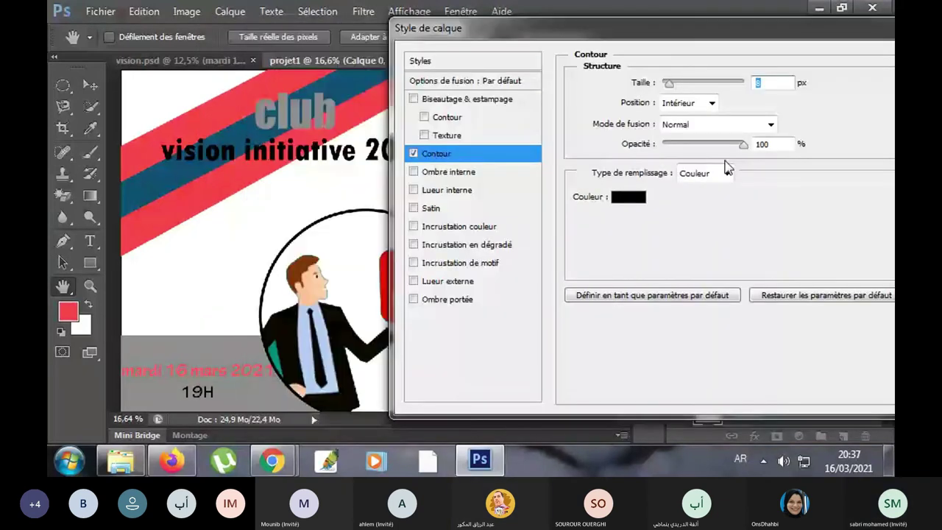
pyautogui.click(726, 170)
pyautogui.click(696, 185)
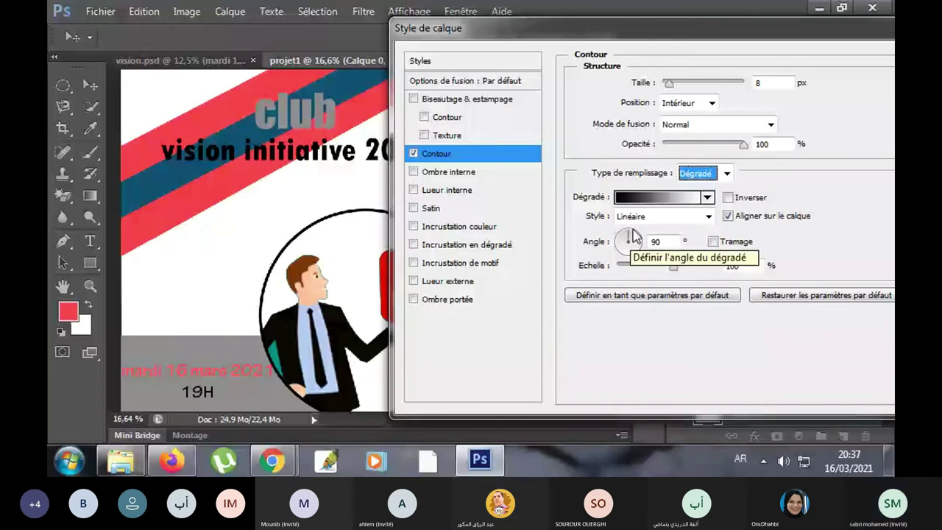
# - Turn the stroke gradient angle to 121°, then cancel the background layer style
pyautogui.click(629, 236)
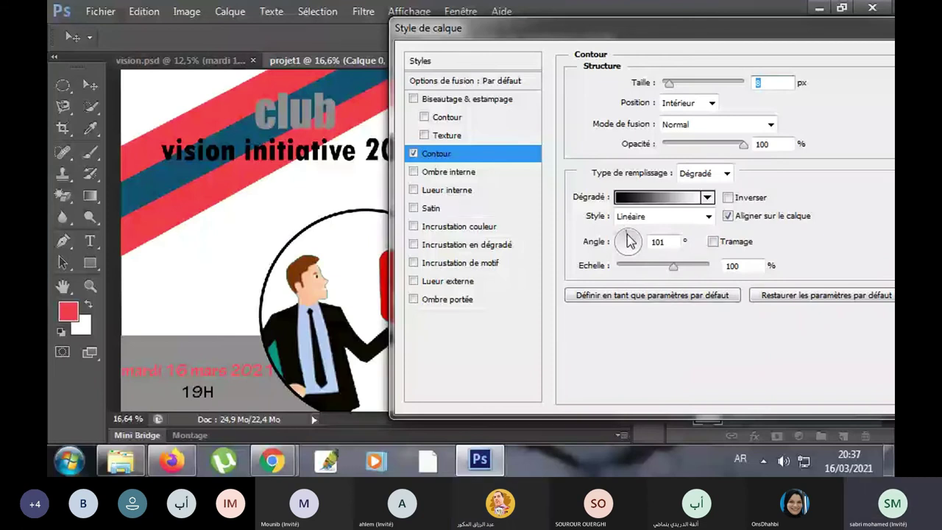
pyautogui.moveTo(627, 235); pyautogui.dragTo(618, 234)
pyautogui.moveTo(681, 37); pyautogui.dragTo(493, 85)
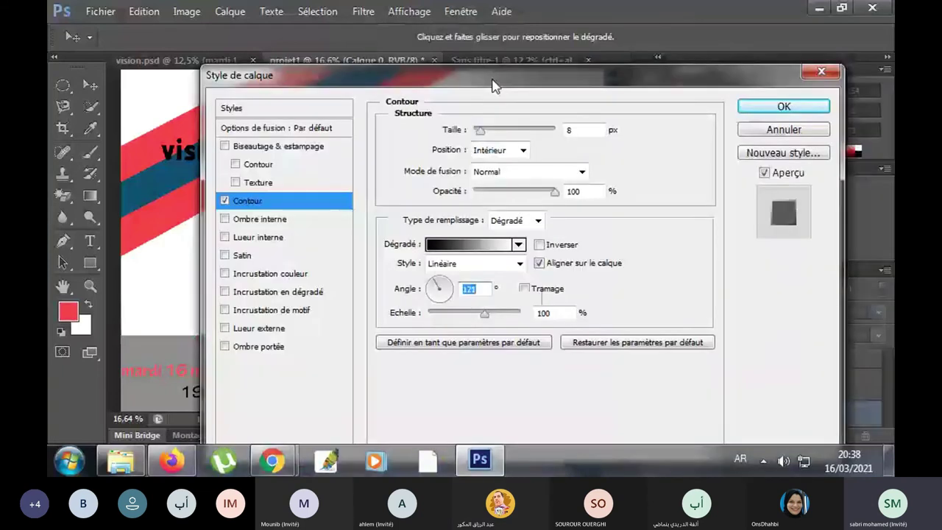
pyautogui.click(779, 130)
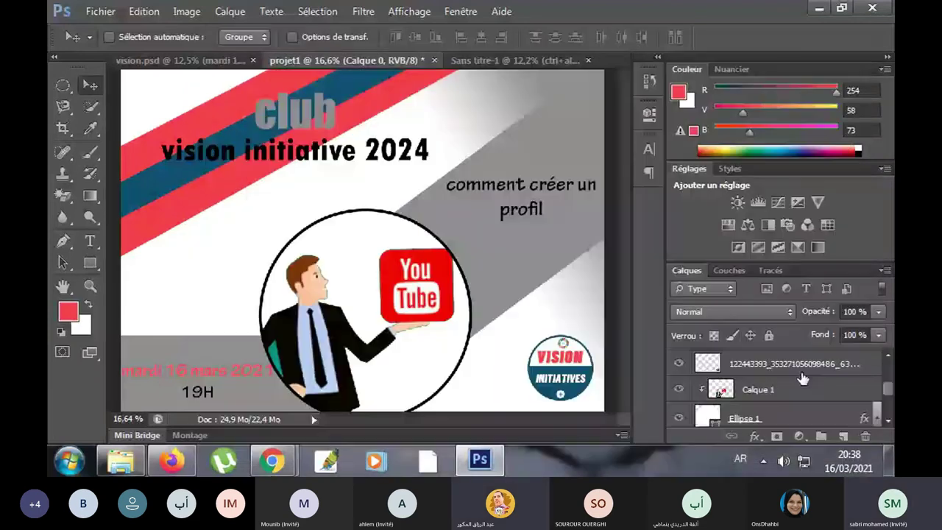
# - Add a blue Contour stroke to the Calque 1 illustration, sized to 29 px
pyautogui.click(751, 436)
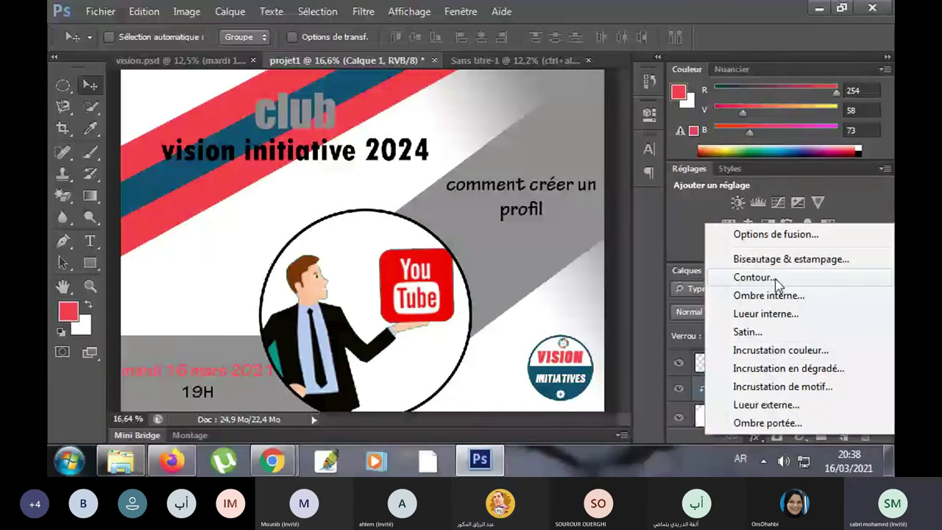
pyautogui.click(752, 277)
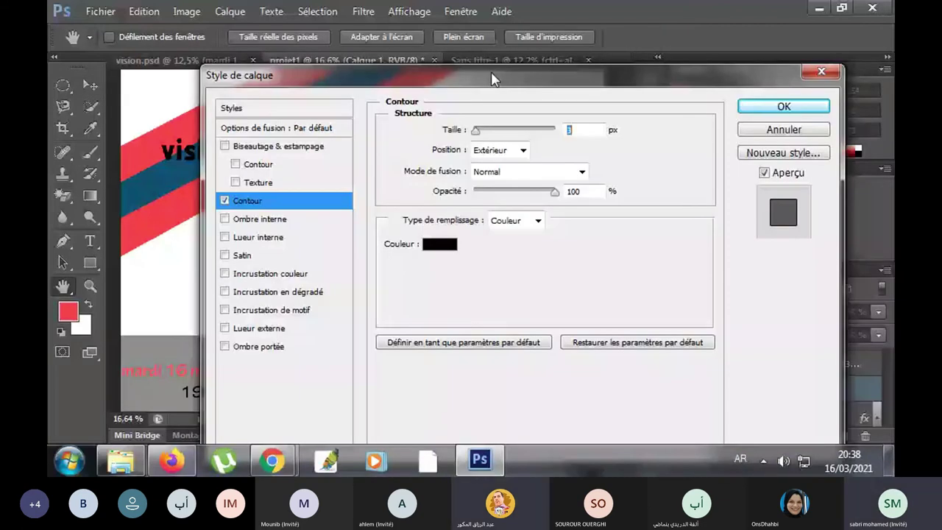
pyautogui.moveTo(491, 79); pyautogui.dragTo(804, 12)
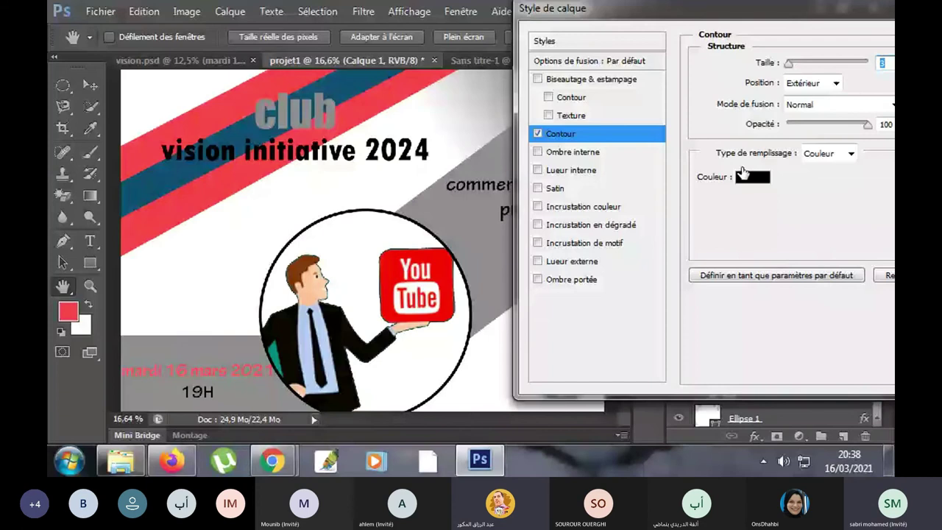
pyautogui.click(751, 176)
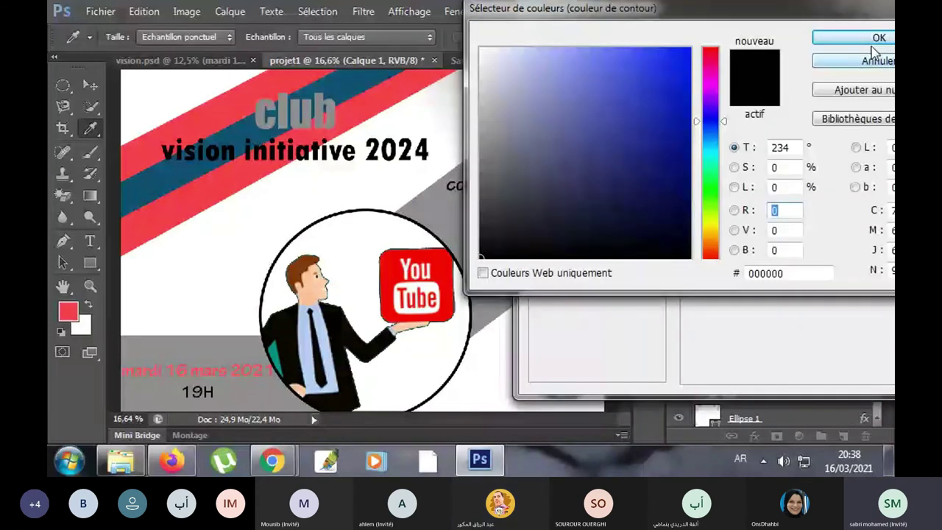
pyautogui.click(876, 40)
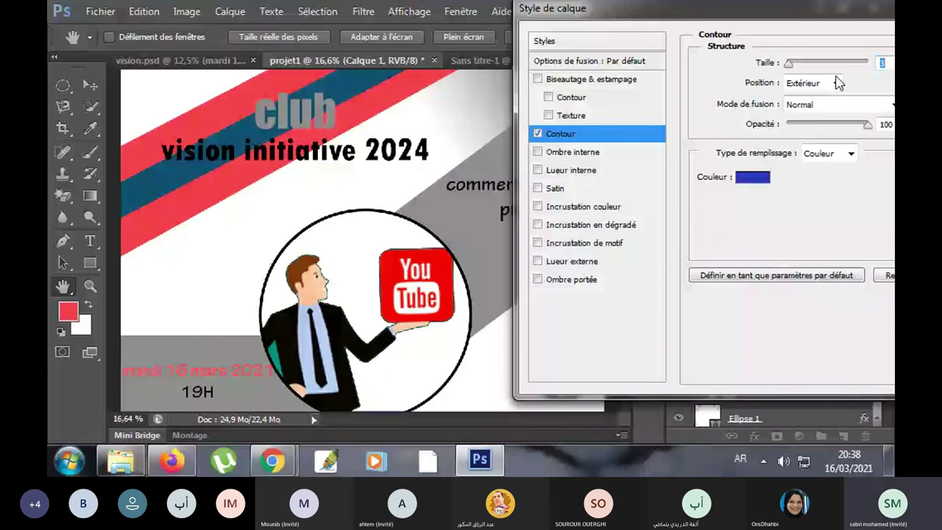
pyautogui.moveTo(788, 63); pyautogui.dragTo(803, 66)
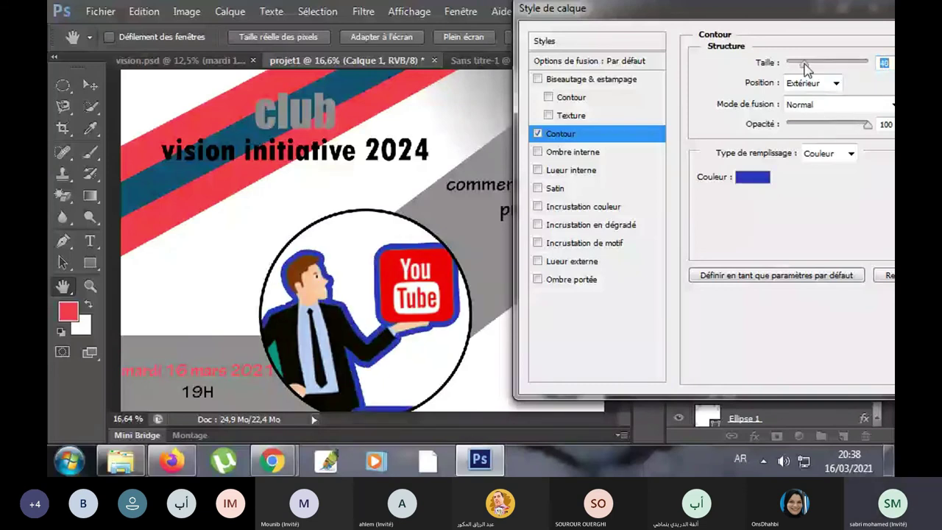
# - Change the stroke fill type to Dégradé and open the Gradient Editor
pyautogui.click(824, 156)
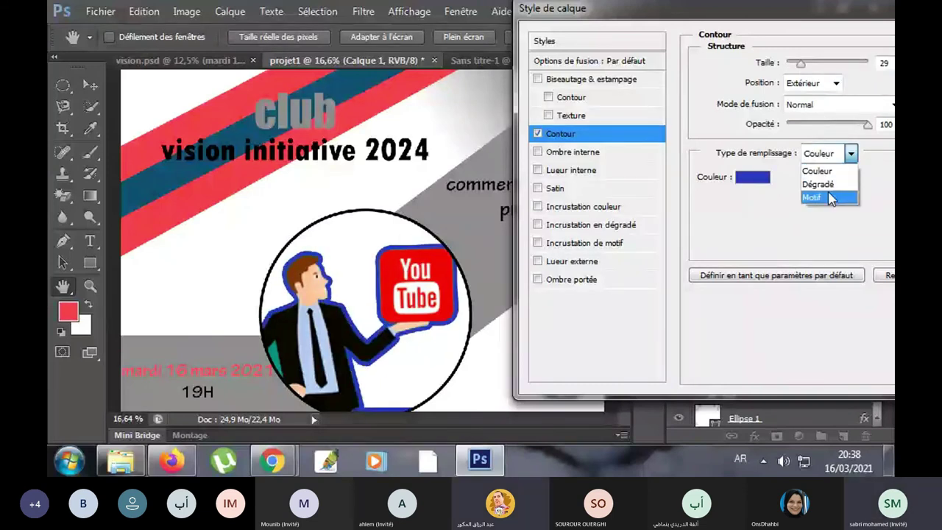
pyautogui.click(828, 180)
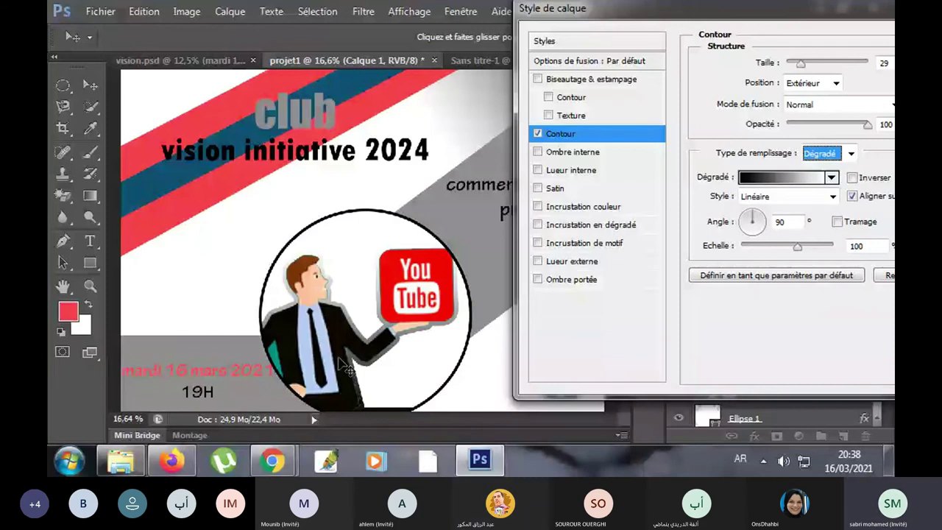
pyautogui.click(784, 177)
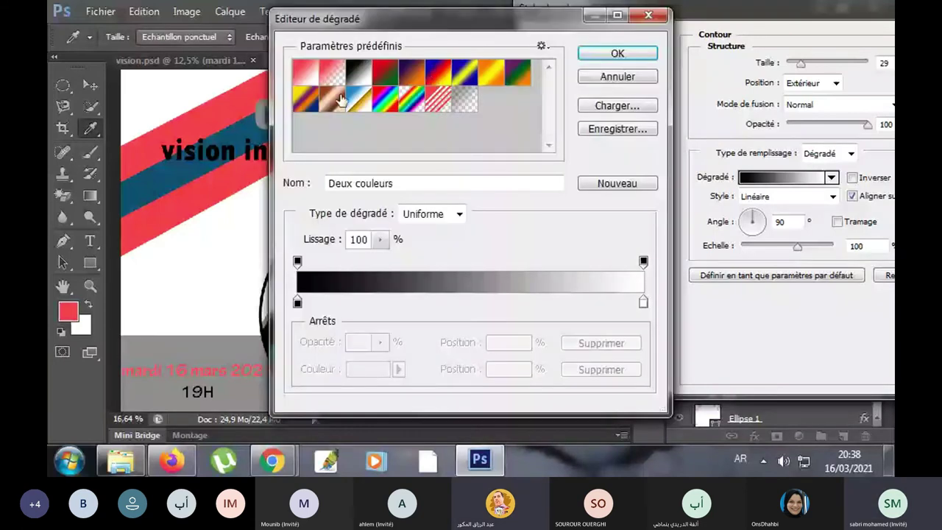
# - Apply the Chrome gradient preset to the stroke and set its angle to 166°
pyautogui.click(358, 98)
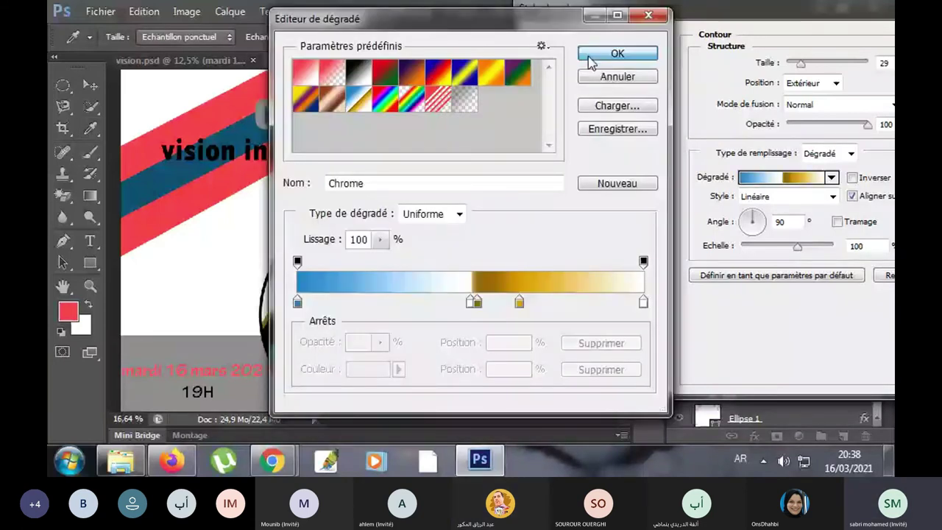
pyautogui.click(589, 56)
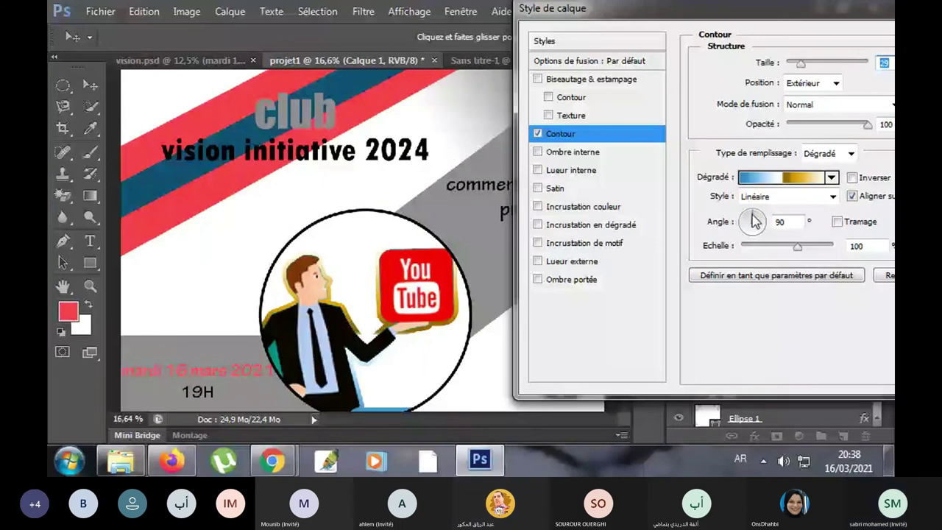
pyautogui.moveTo(755, 221); pyautogui.dragTo(749, 226)
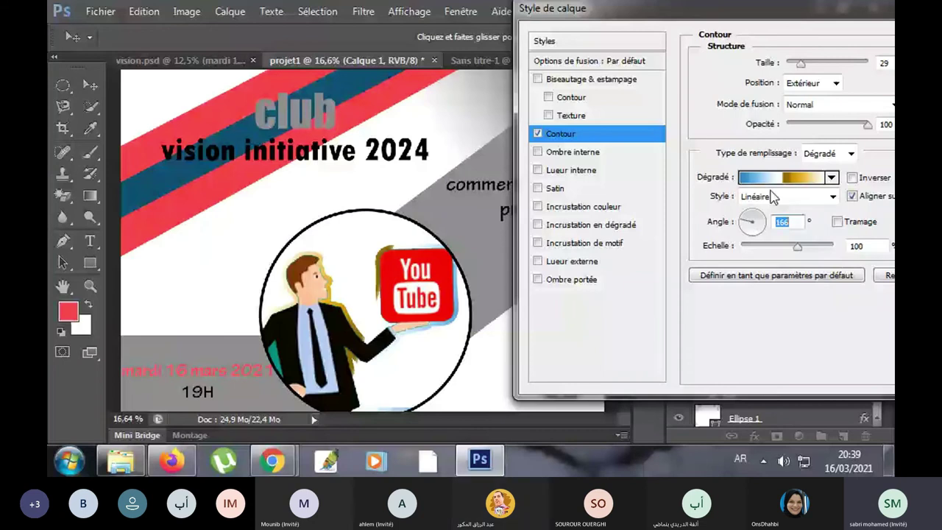
# - Switch the stroke fill back to solid colour and move it inside the shapes
pyautogui.click(850, 153)
pyautogui.click(840, 175)
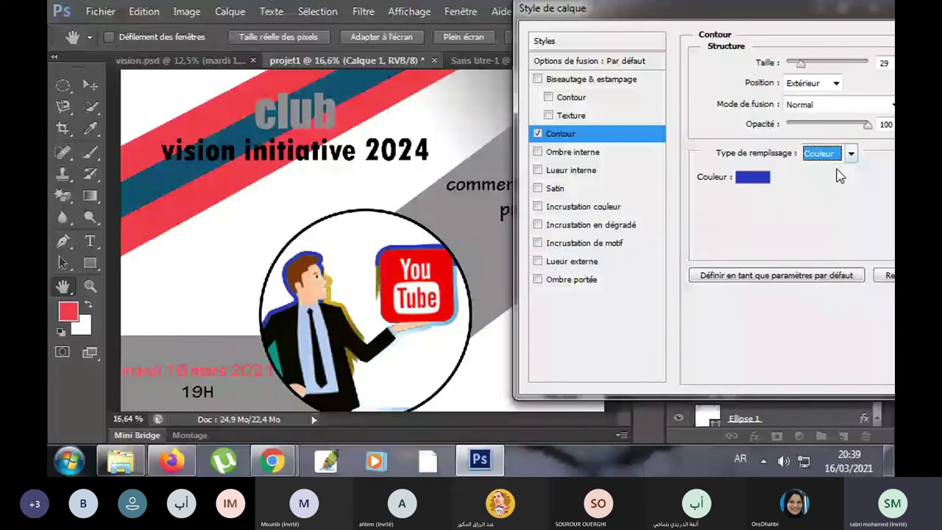
pyautogui.moveTo(801, 63)
pyautogui.mouseDown()
pyautogui.moveTo(832, 61)
pyautogui.moveTo(798, 63)
pyautogui.mouseUp()
pyautogui.click(823, 85)
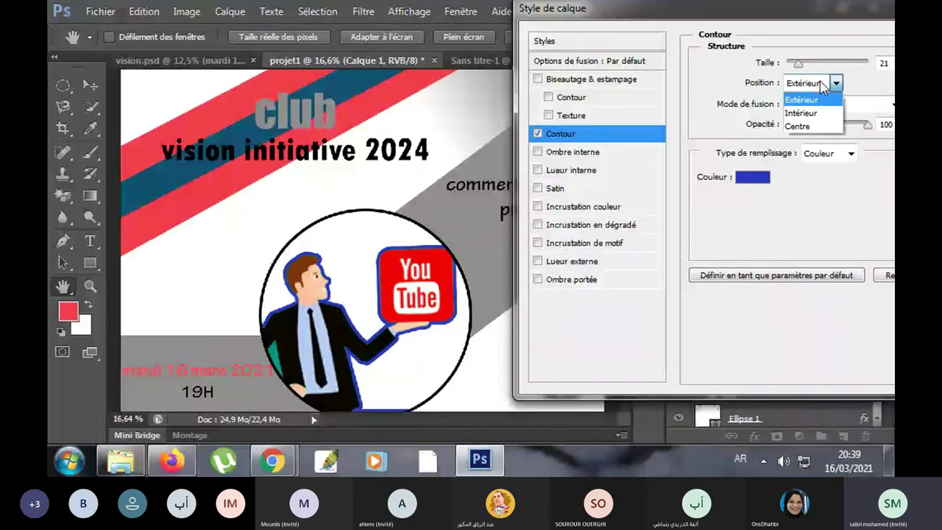
pyautogui.click(823, 109)
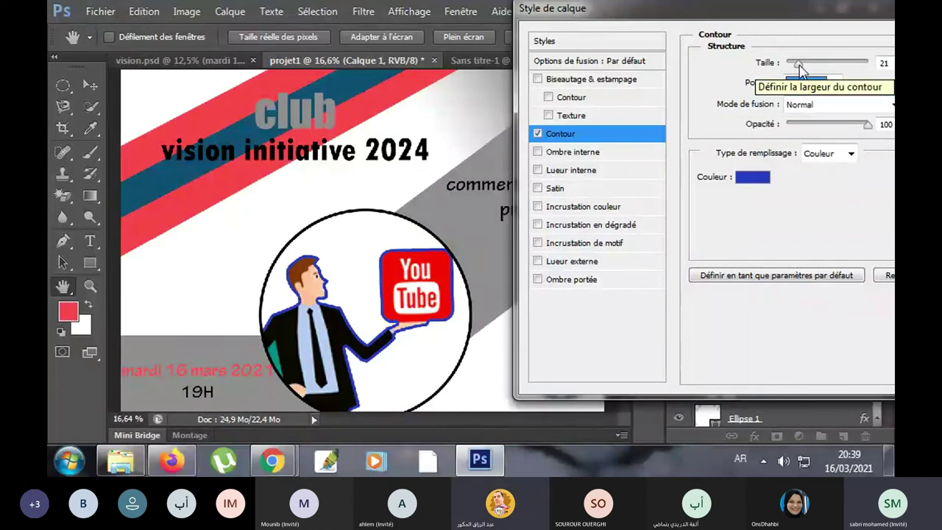
# - Test inside stroke sizes from 32 px to maximum, finishing at 1 px
pyautogui.moveTo(798, 64); pyautogui.dragTo(803, 65)
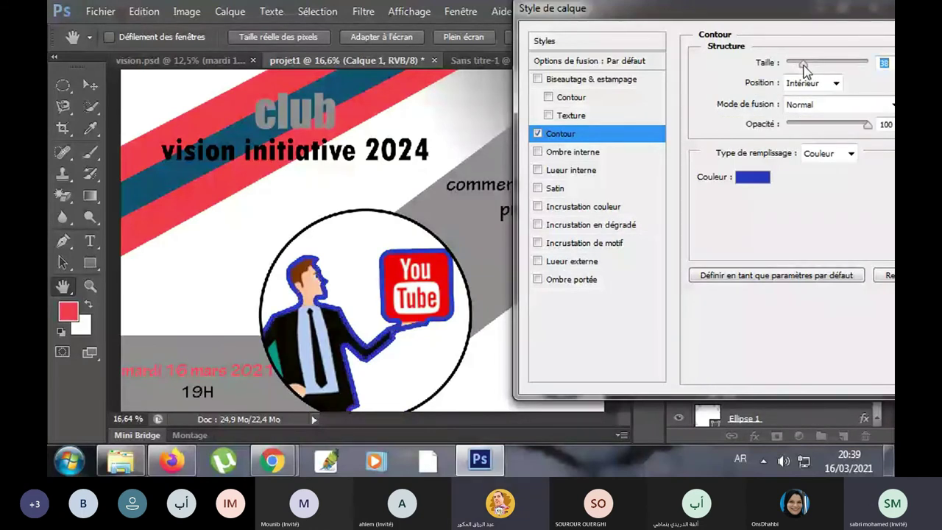
pyautogui.moveTo(804, 64); pyautogui.dragTo(828, 67)
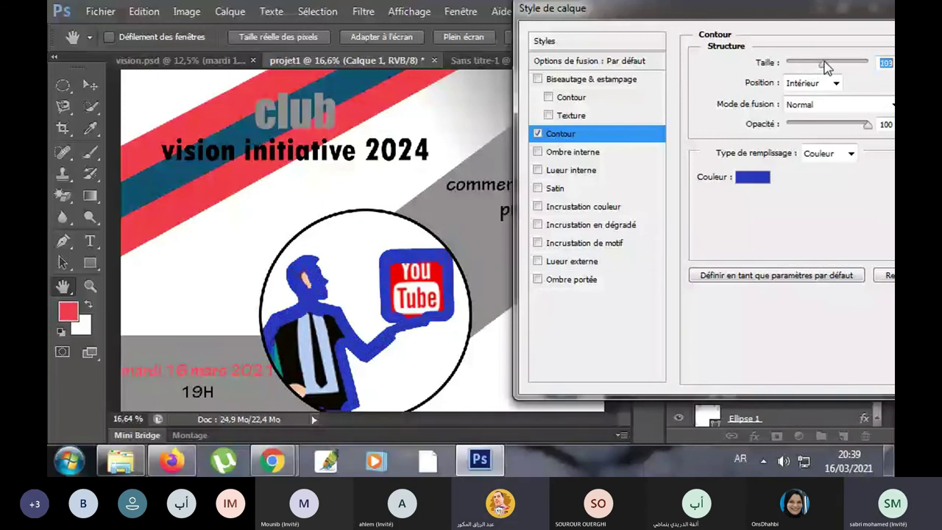
pyautogui.moveTo(827, 67); pyautogui.dragTo(832, 68)
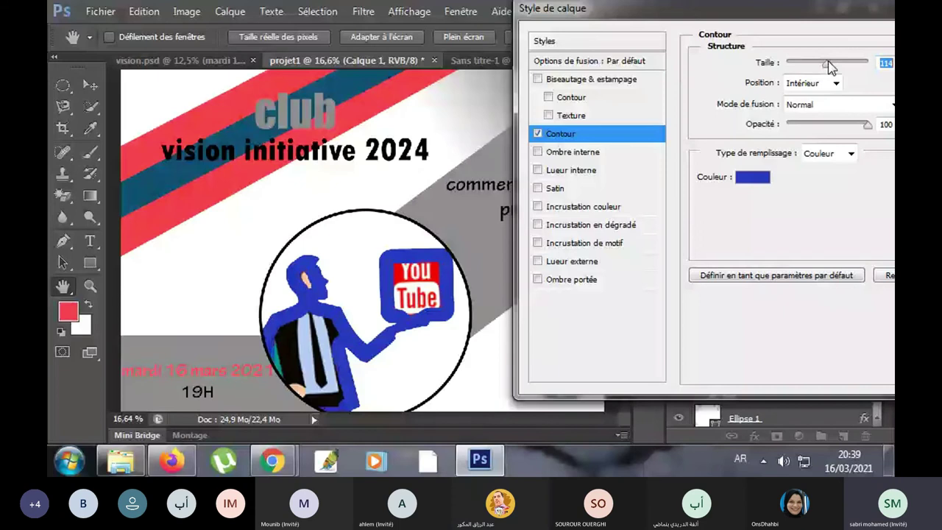
pyautogui.moveTo(830, 68); pyautogui.dragTo(872, 66)
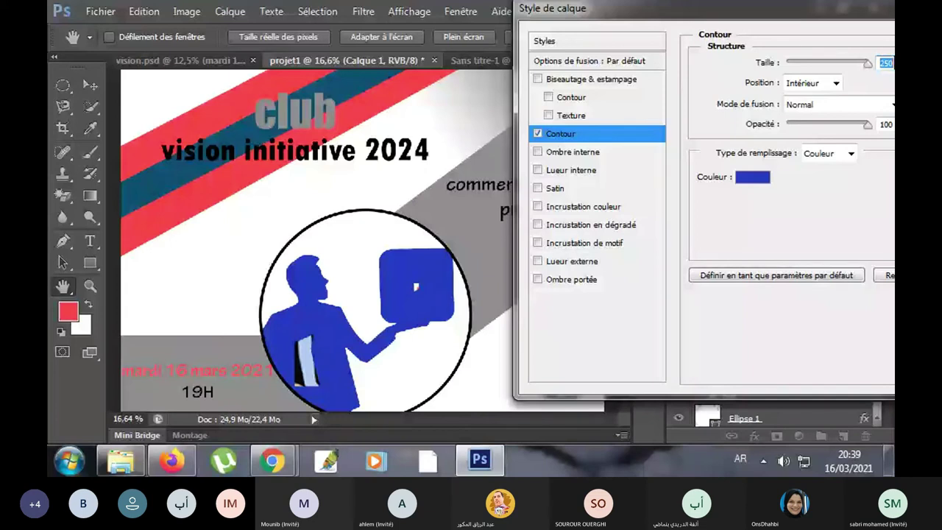
pyautogui.moveTo(869, 64); pyautogui.dragTo(804, 64)
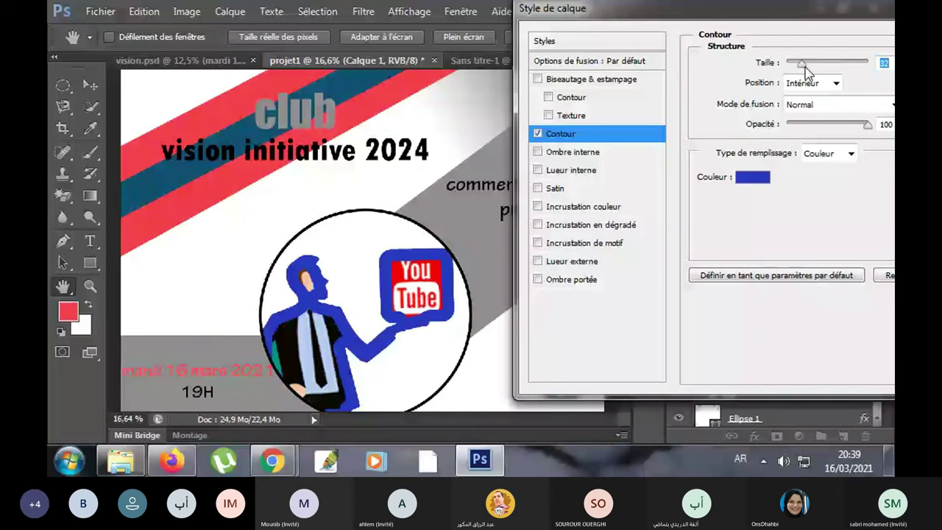
pyautogui.moveTo(805, 65); pyautogui.dragTo(770, 70)
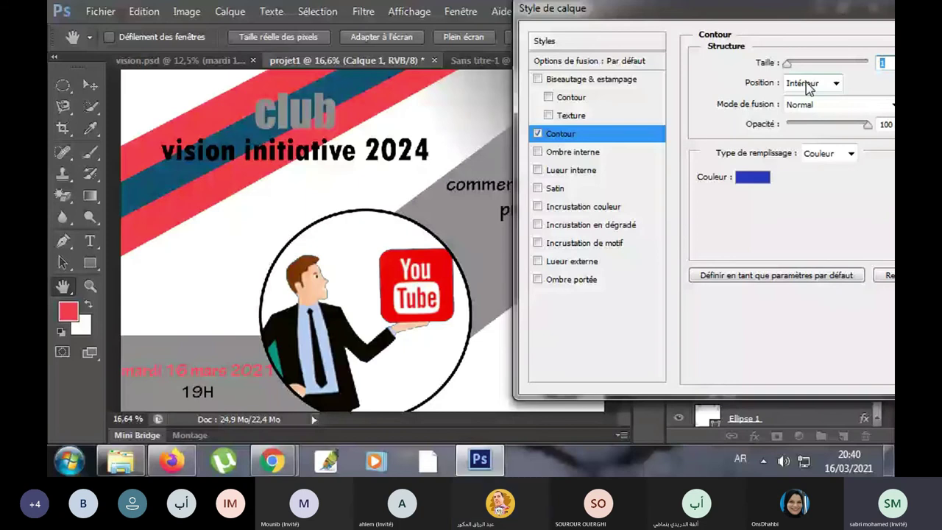
pyautogui.click(810, 85)
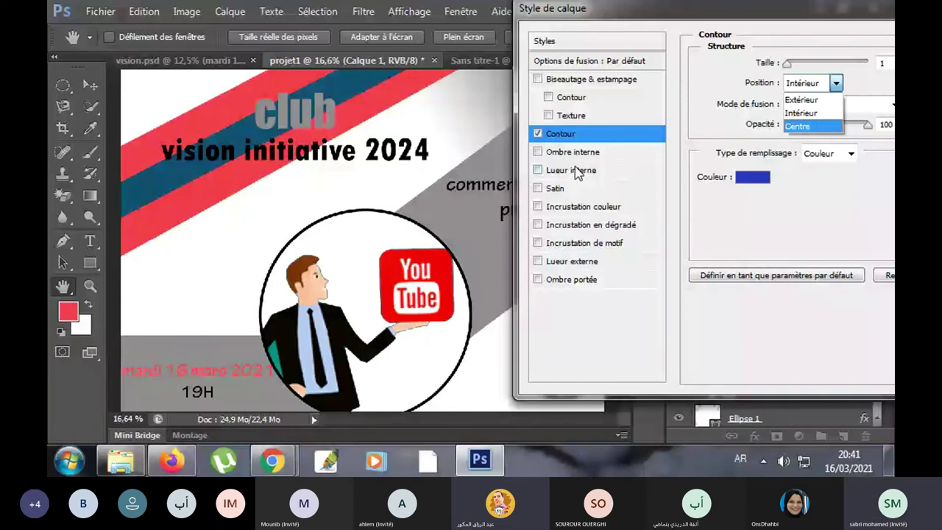
pyautogui.click(574, 173)
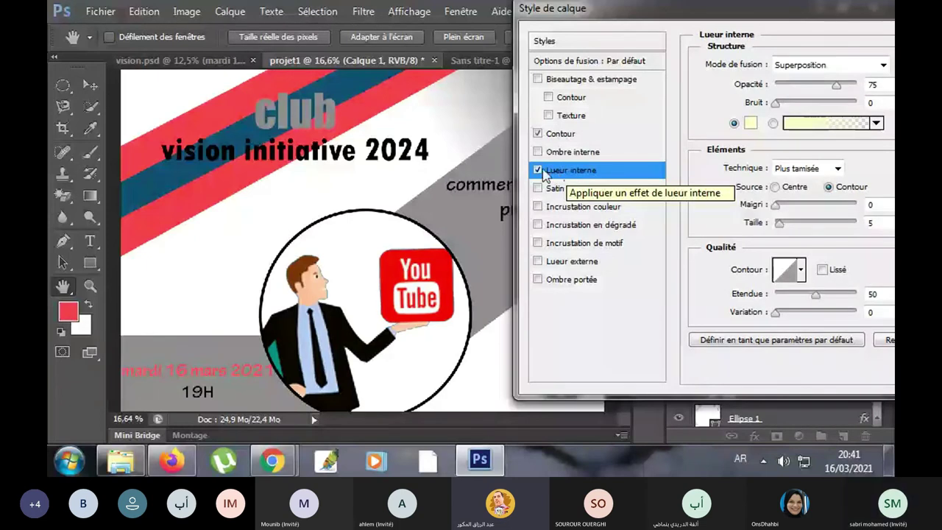
pyautogui.click(538, 170)
pyautogui.click(581, 134)
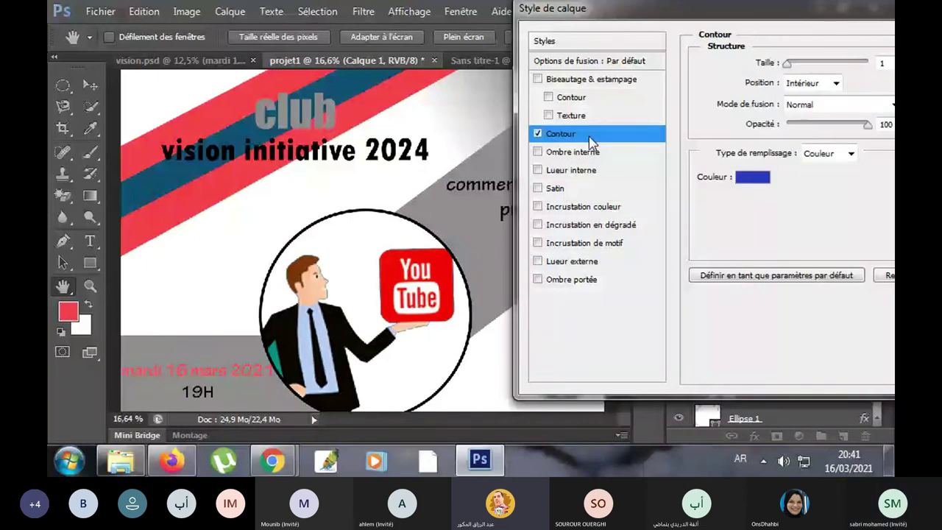
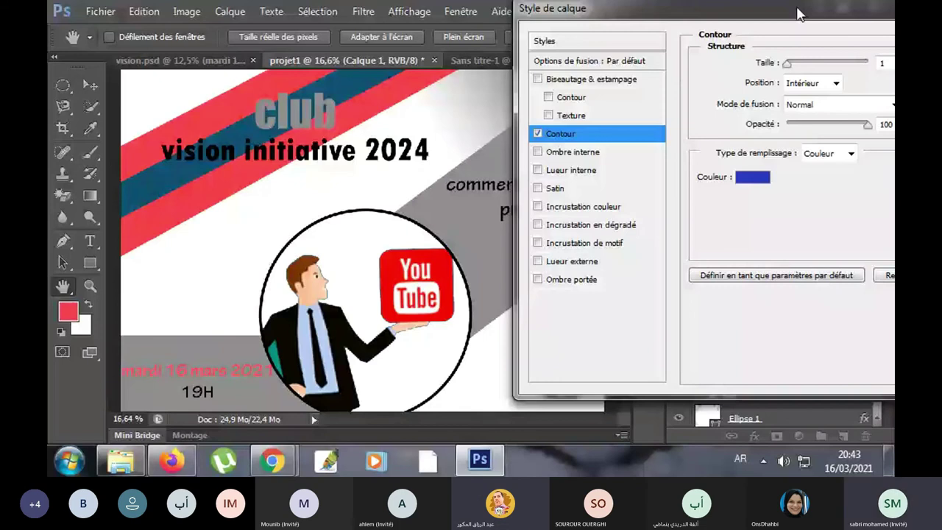
# - Move the Layer Style dialog aside and close it without applying the blue stroke
pyautogui.moveTo(799, 14)
pyautogui.mouseDown()
pyautogui.moveTo(561, 34)
pyautogui.moveTo(499, 28)
pyautogui.mouseUp()
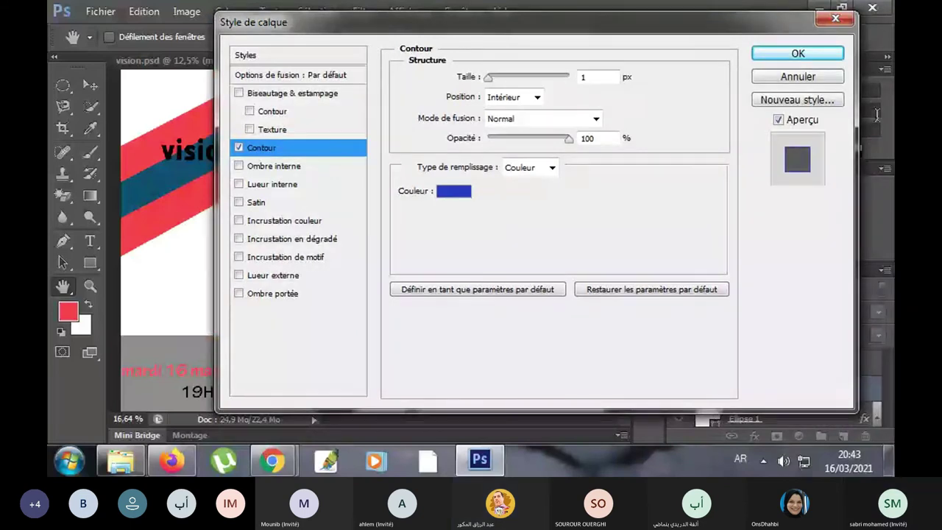
pyautogui.press('Return')
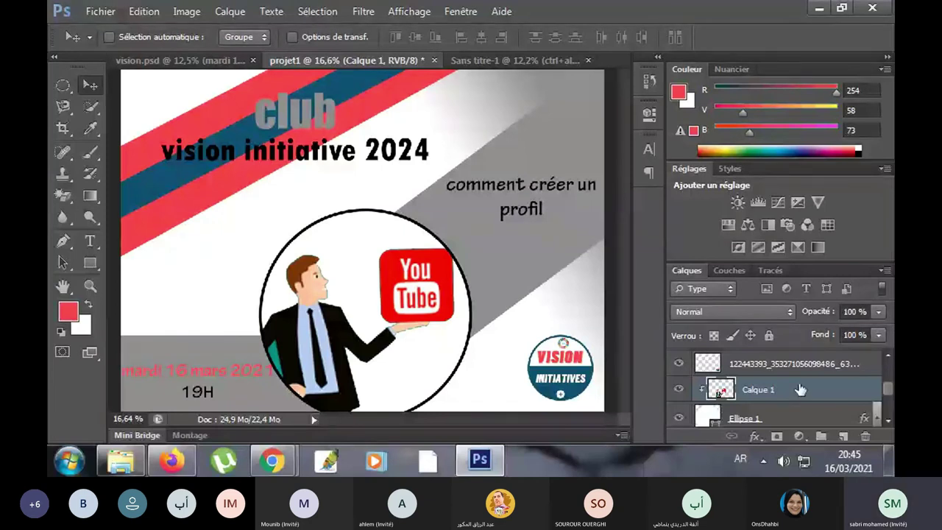
# - Give Calque 1 a 10 px red outside stroke through its Layer Style
pyautogui.press('h')
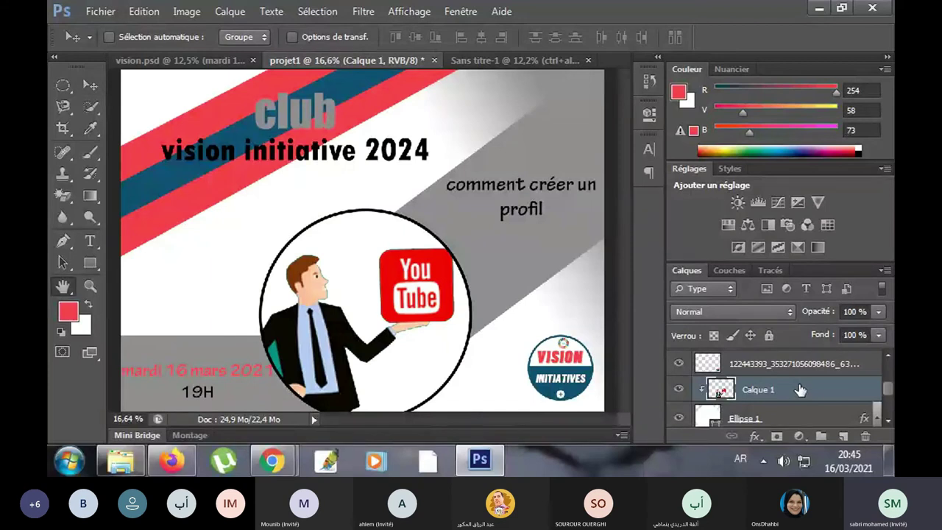
pyautogui.doubleClick(800, 390)
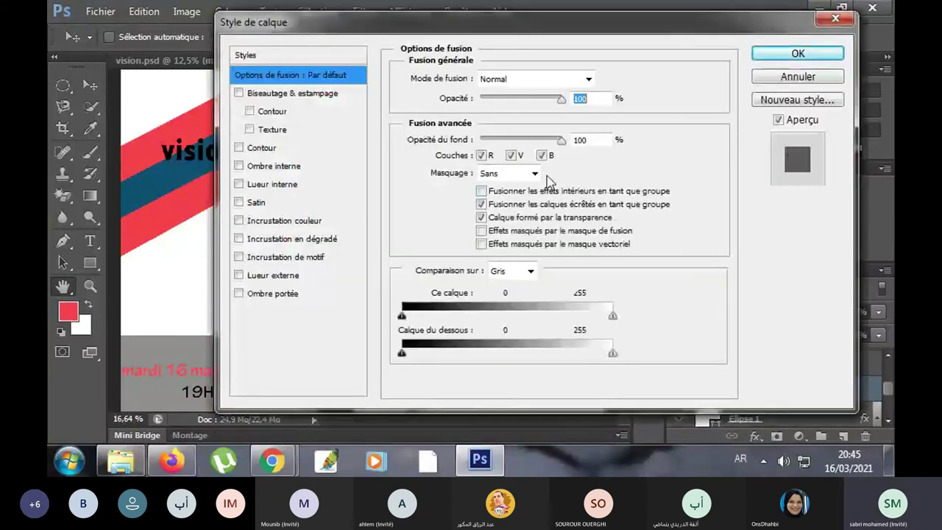
pyautogui.click(320, 147)
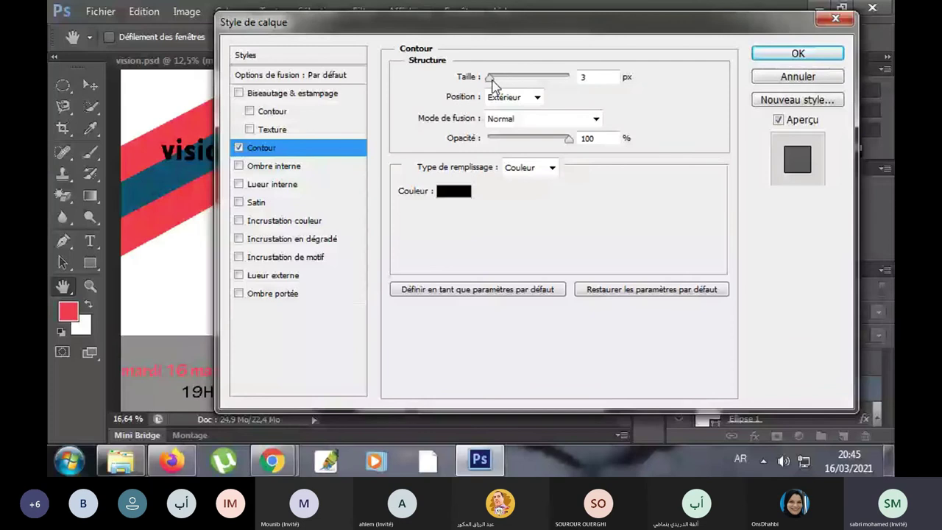
pyautogui.click(798, 53)
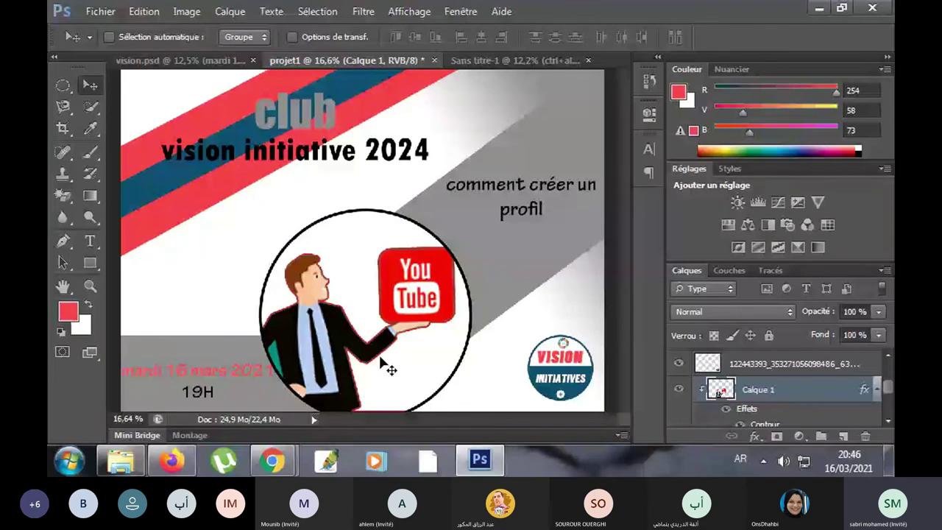
# - Toggle the Calque 1 stroke effect off and on to compare, leaving it hidden
pyautogui.scroll(3, 382, 361)
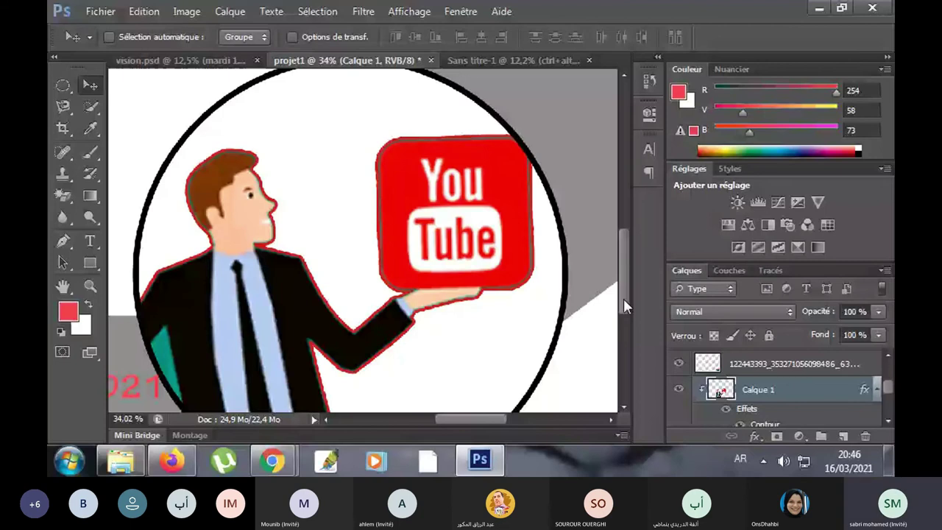
pyautogui.scroll(-1, 725, 374)
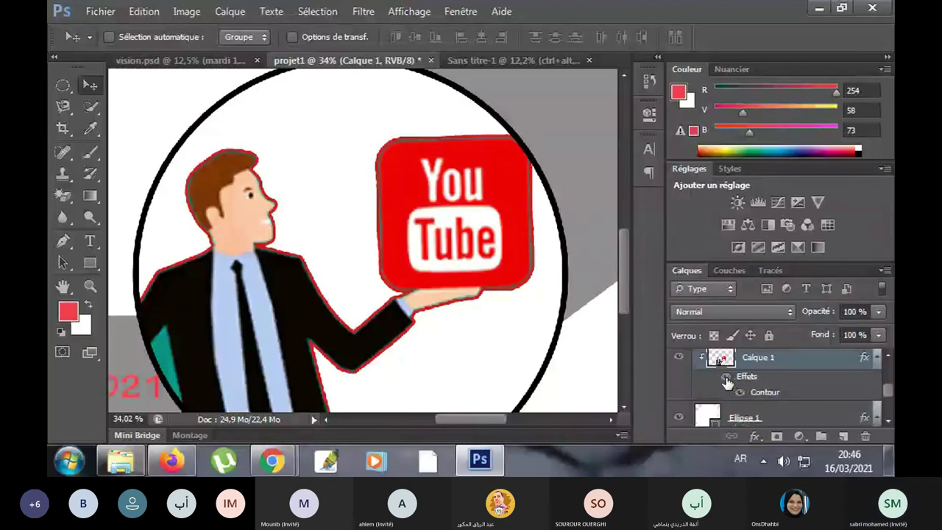
pyautogui.click(726, 379)
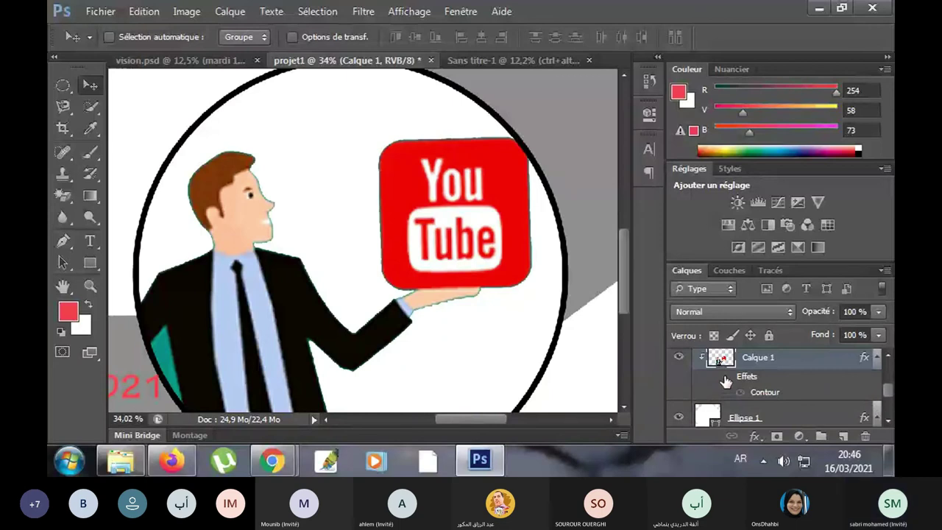
pyautogui.click(726, 379)
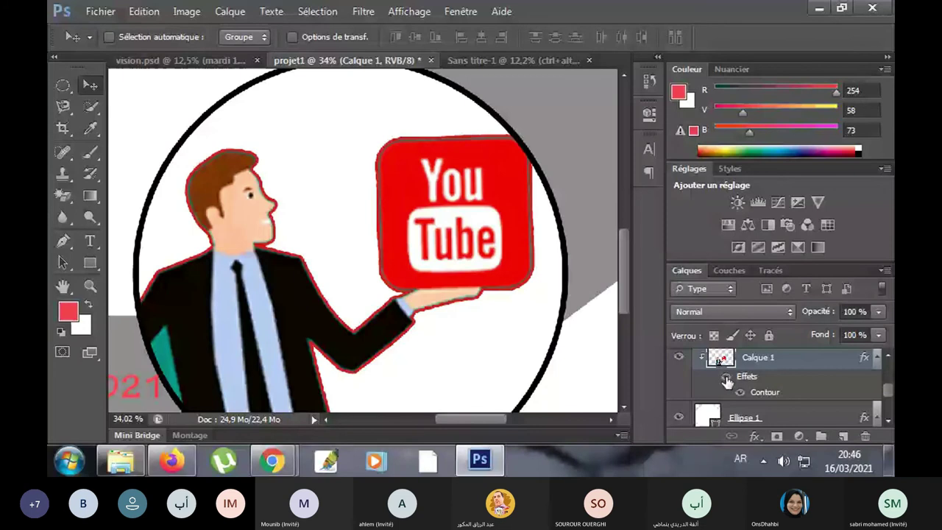
pyautogui.click(727, 378)
pyautogui.scroll(-3, 588, 313)
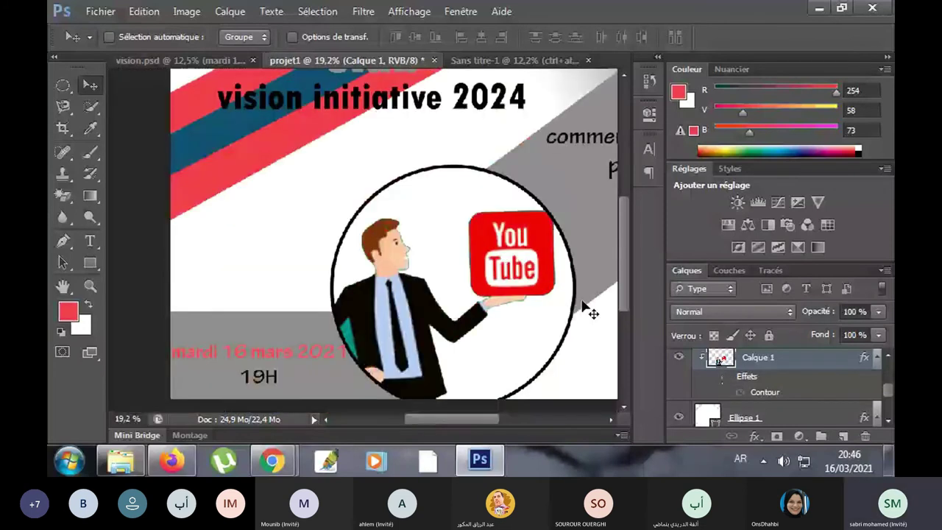
pyautogui.scroll(-2, 589, 313)
pyautogui.scroll(1, 589, 313)
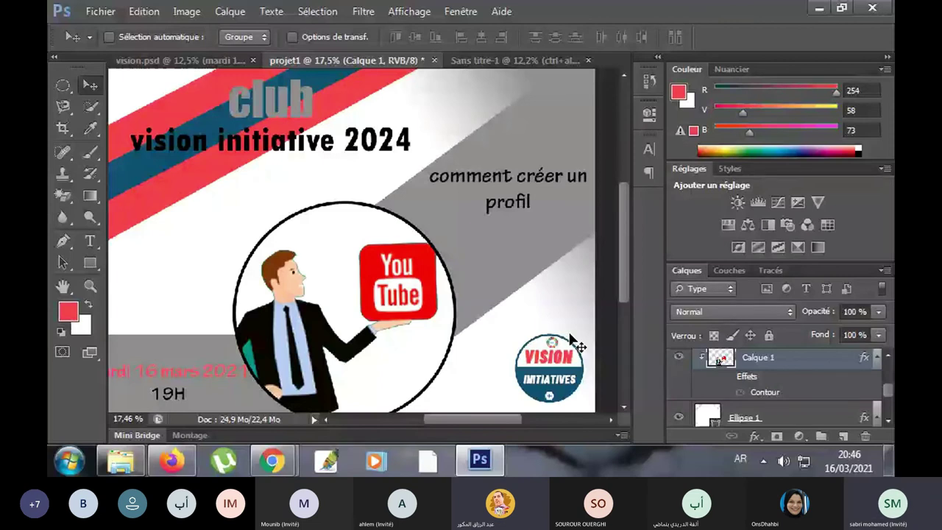
pyautogui.press('t')
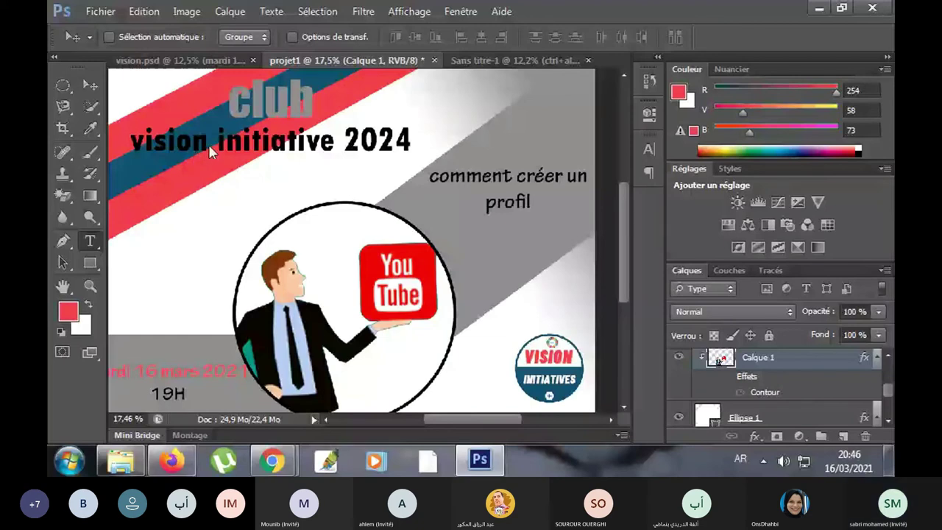
pyautogui.click(208, 144)
pyautogui.hotkey('ctrl', 'a')
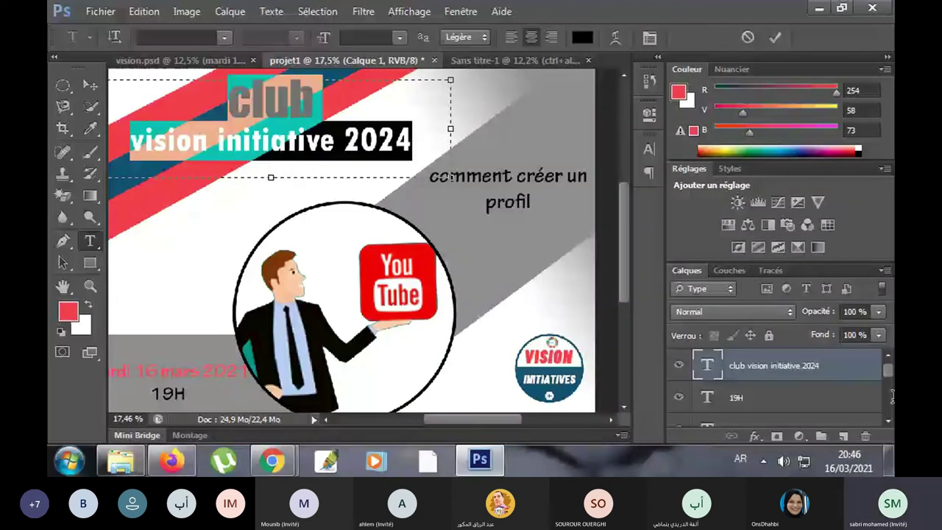
pyautogui.click(278, 128)
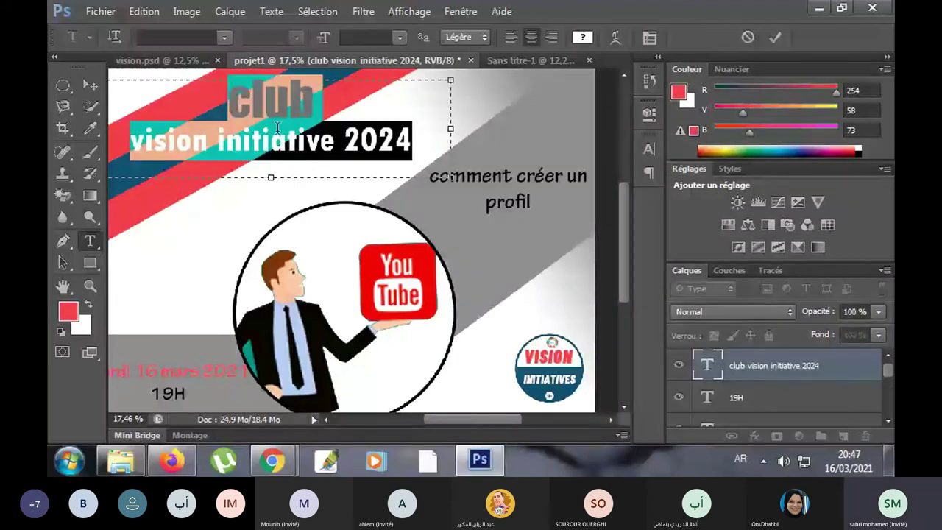
pyautogui.hotkey('ctrl', 'Return')
pyautogui.press('v')
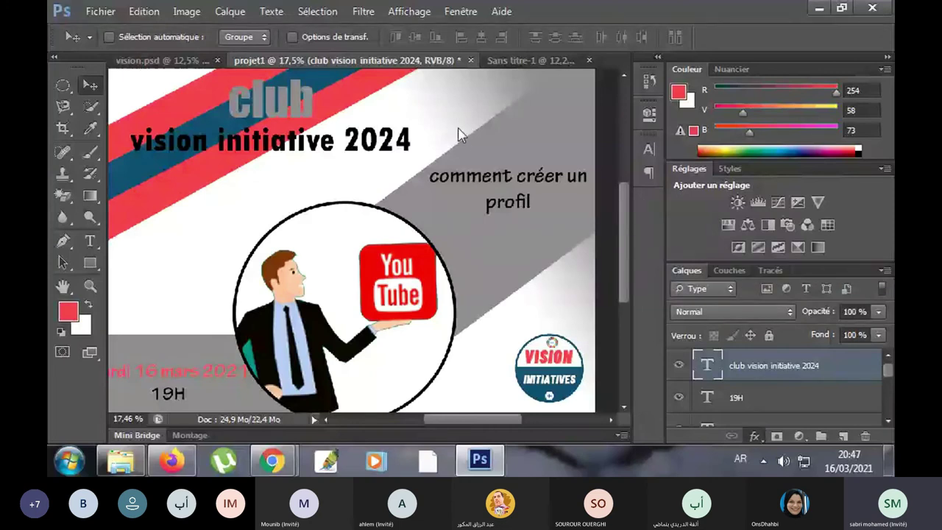
pyautogui.press('space')
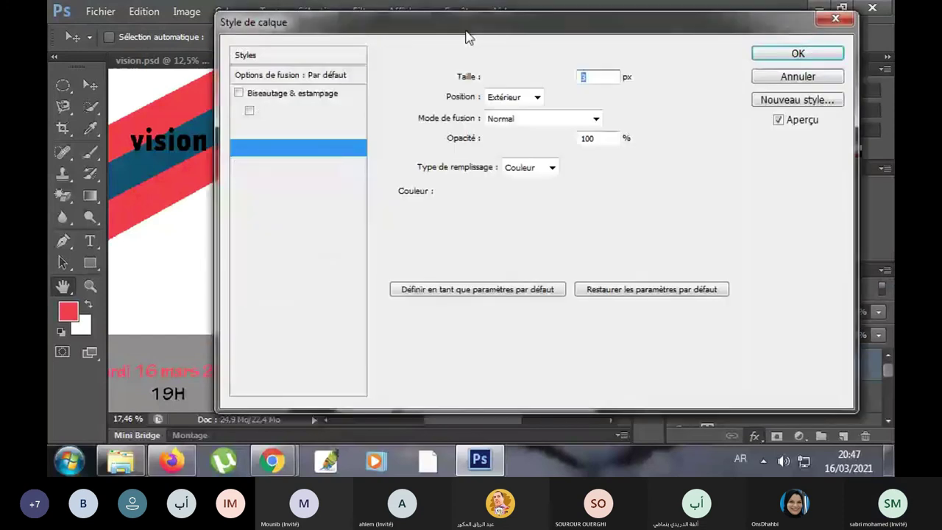
pyautogui.moveTo(468, 36); pyautogui.dragTo(743, 34)
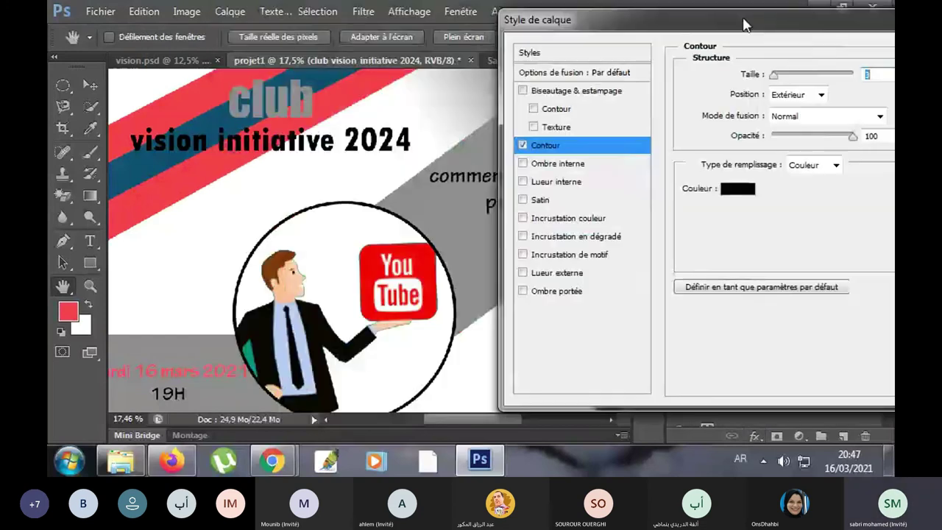
# - Try a drop shadow and an outer glow on the title, then add a pattern overlay instead
pyautogui.click(515, 291)
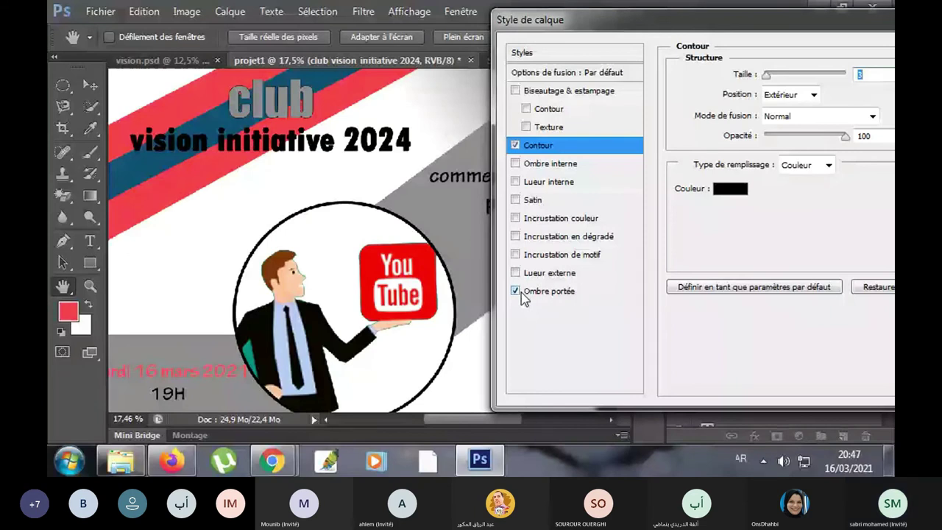
pyautogui.click(515, 291)
pyautogui.click(516, 273)
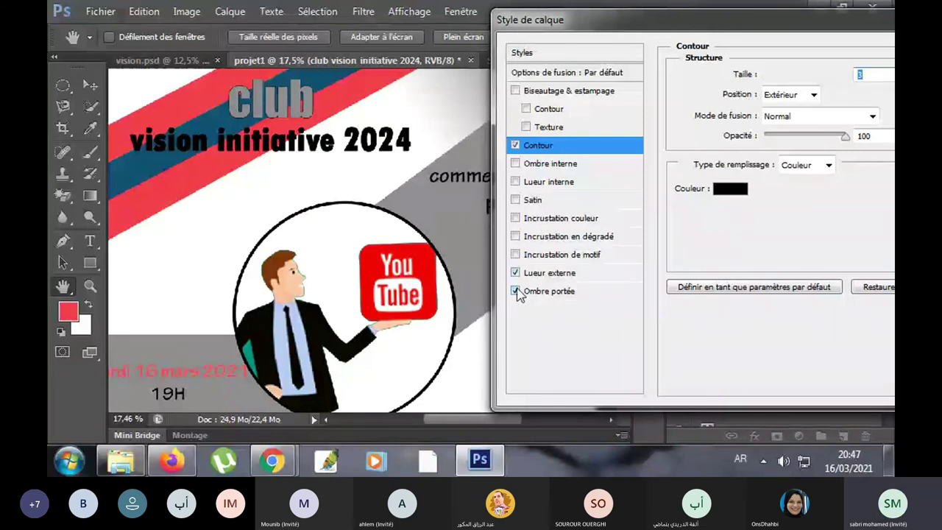
pyautogui.click(544, 273)
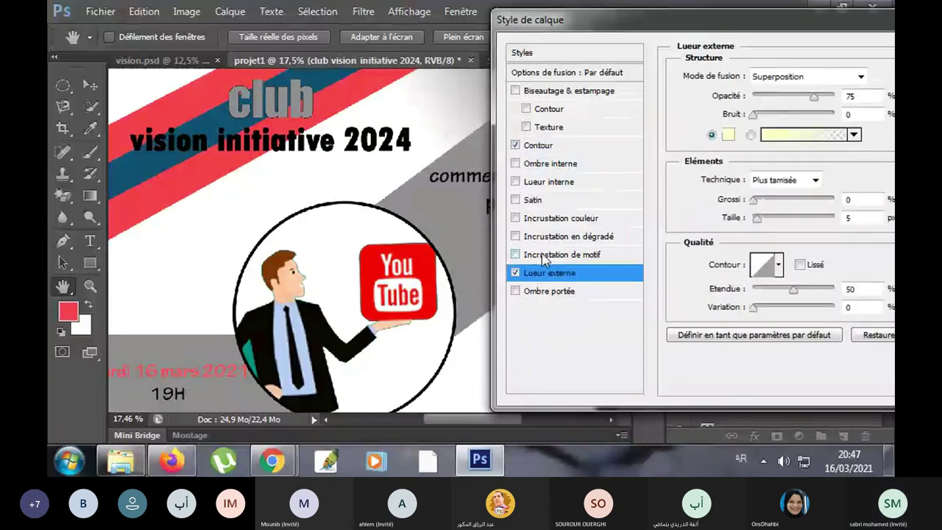
pyautogui.click(525, 271)
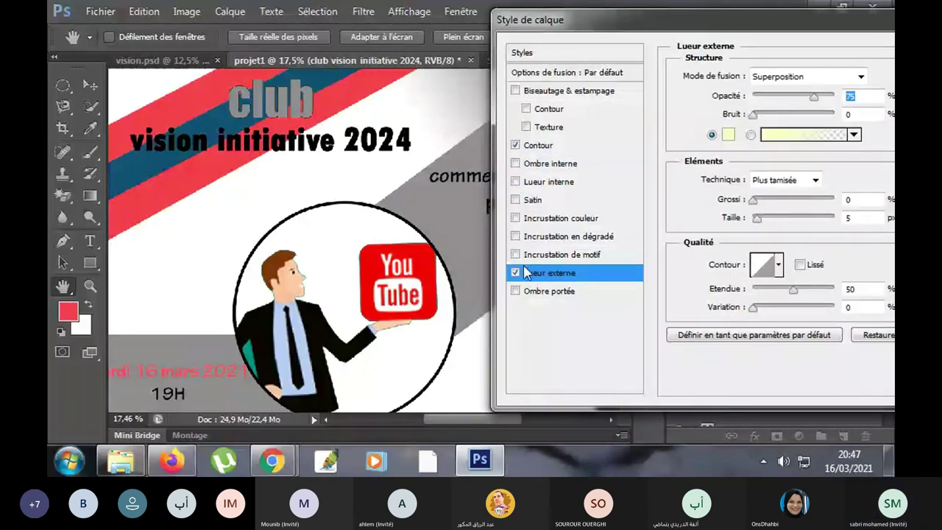
pyautogui.click(545, 254)
pyautogui.click(516, 273)
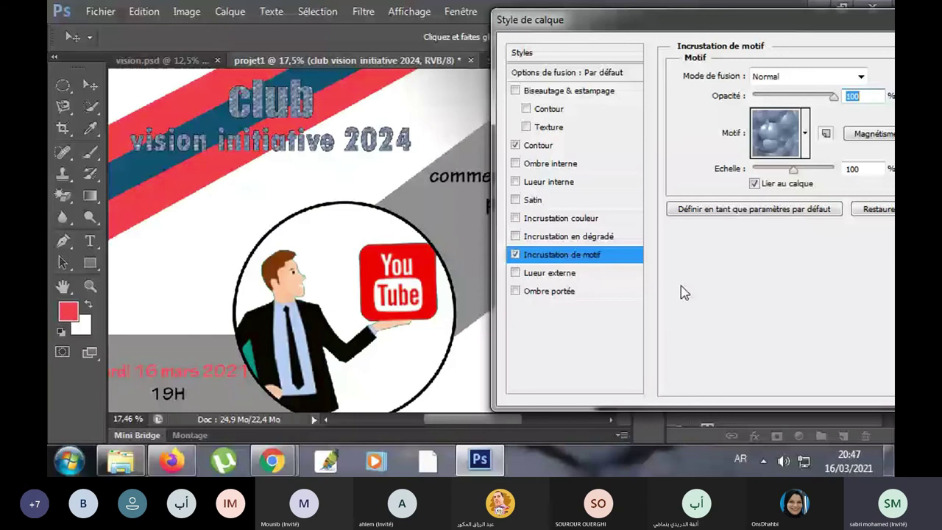
# - Thicken the title's stroke to 16 px and turn on an inner glow
pyautogui.click(538, 145)
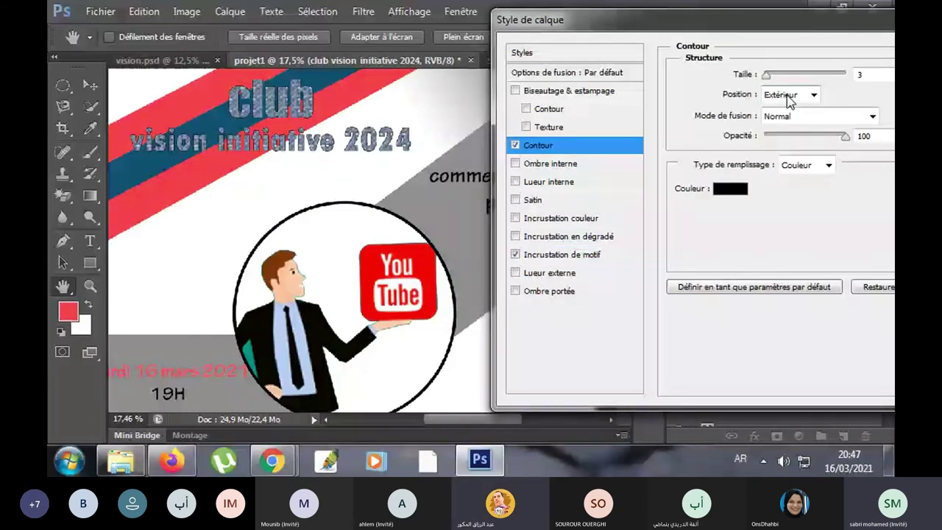
pyautogui.moveTo(767, 74); pyautogui.dragTo(774, 74)
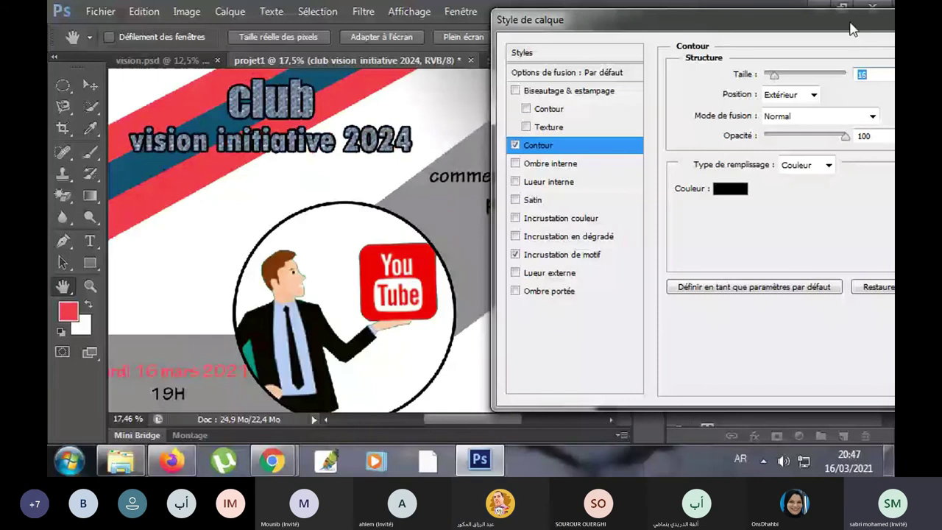
pyautogui.moveTo(851, 25); pyautogui.dragTo(816, 29)
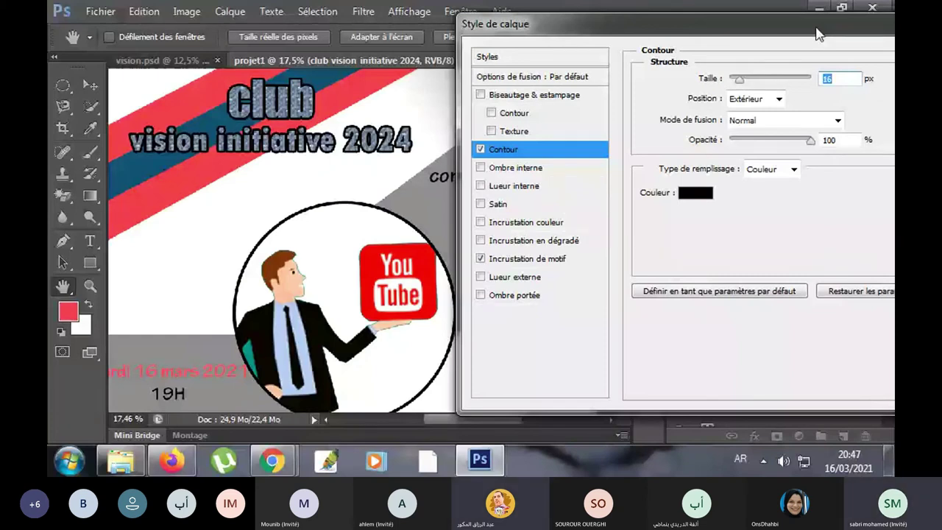
pyautogui.click(524, 187)
# - Give the inner glow a black-to-white gradient, size 0 and 19% choke, and apply it
pyautogui.moveTo(730, 116); pyautogui.dragTo(766, 119)
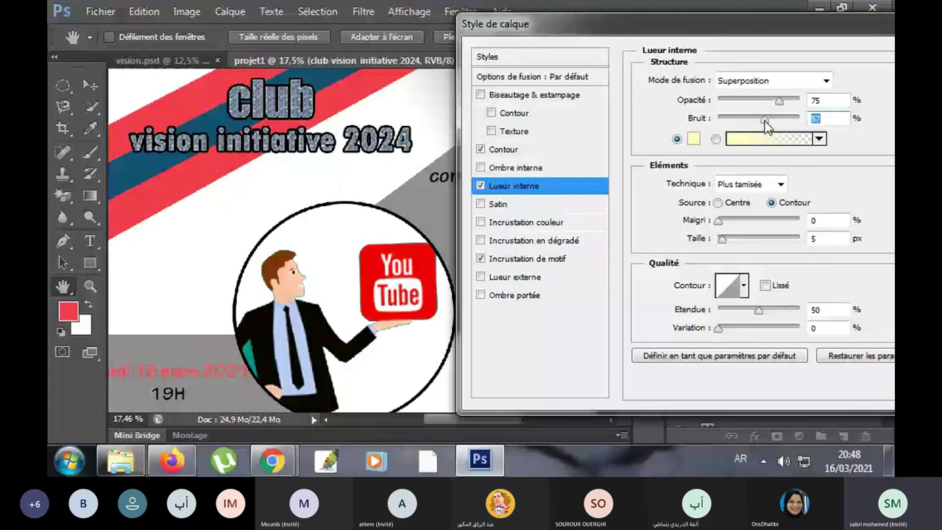
pyautogui.click(819, 139)
pyautogui.doubleClick(740, 171)
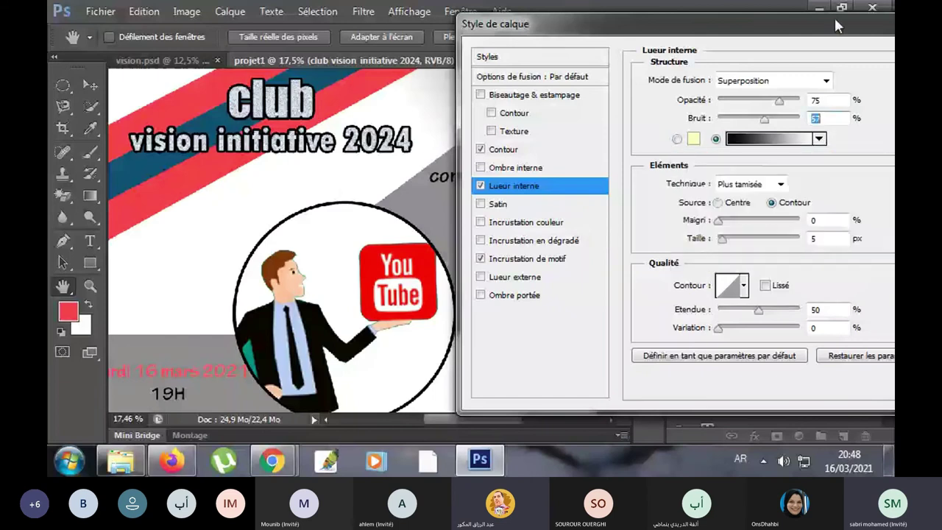
pyautogui.click(741, 220)
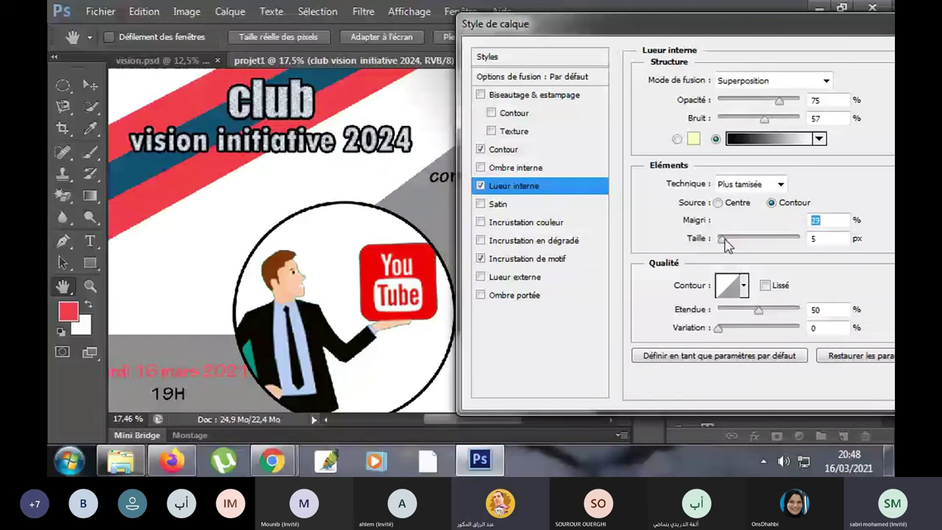
pyautogui.moveTo(724, 239); pyautogui.dragTo(718, 238)
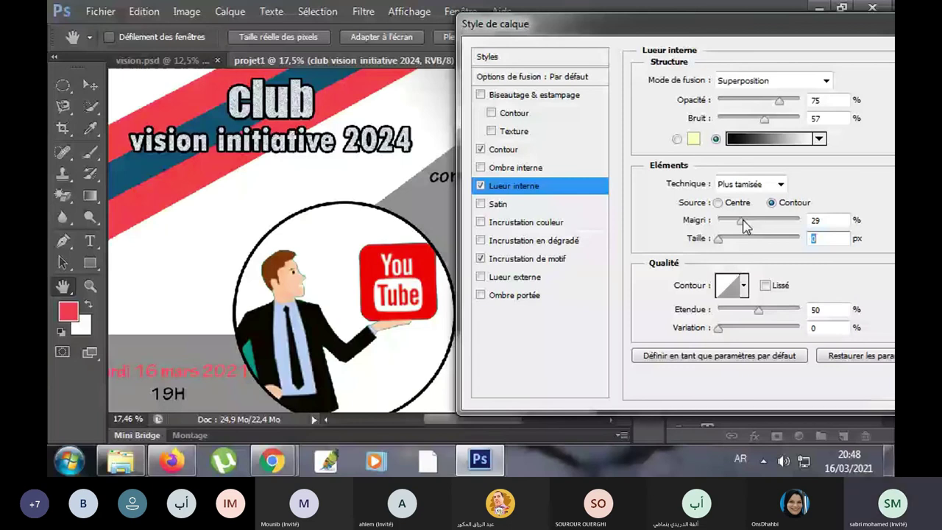
pyautogui.moveTo(743, 221); pyautogui.dragTo(735, 221)
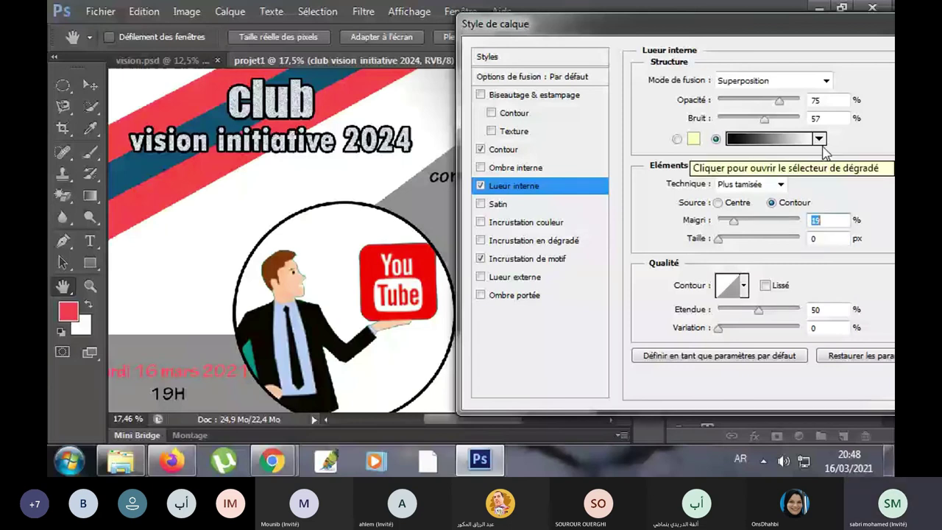
pyautogui.moveTo(798, 30); pyautogui.dragTo(644, 30)
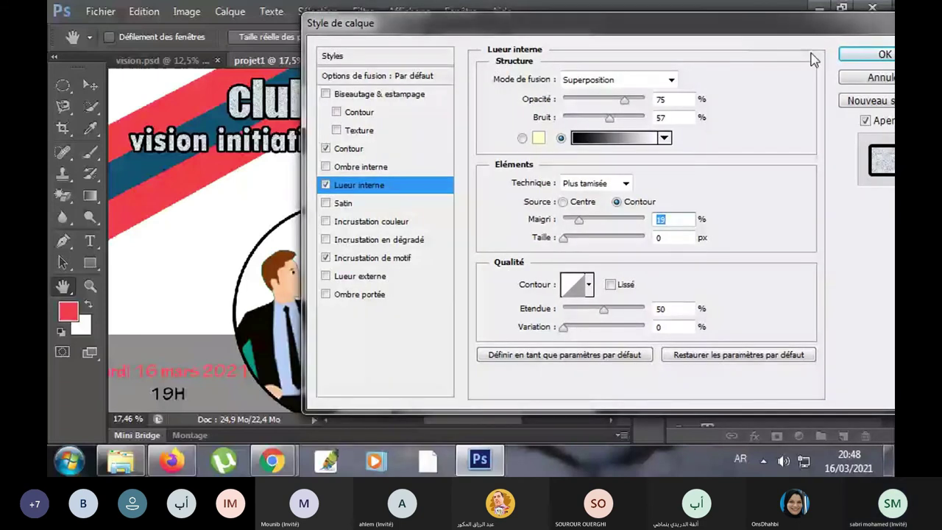
pyautogui.click(857, 58)
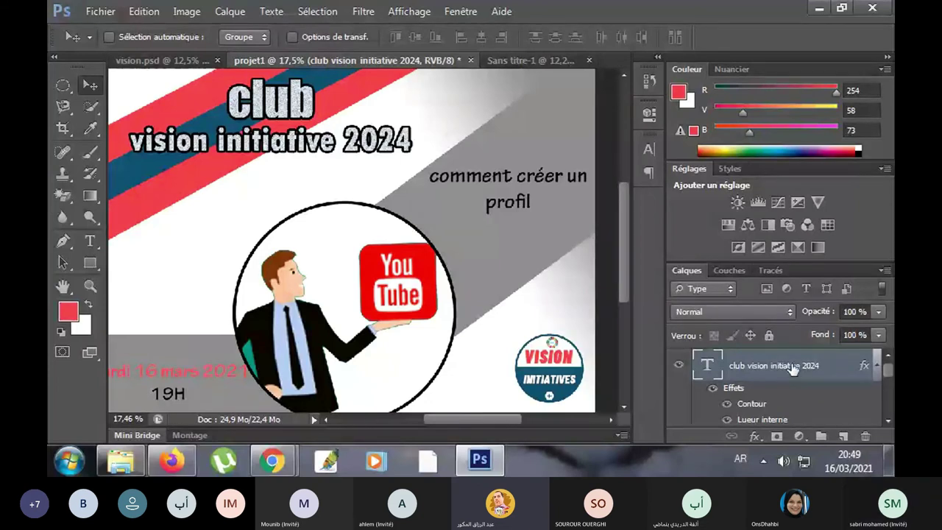
pyautogui.doubleClick(765, 404)
# - Compare the title with pattern overlay and inner glow toggled, then add a Satin effect
pyautogui.moveTo(598, 15); pyautogui.dragTo(712, 17)
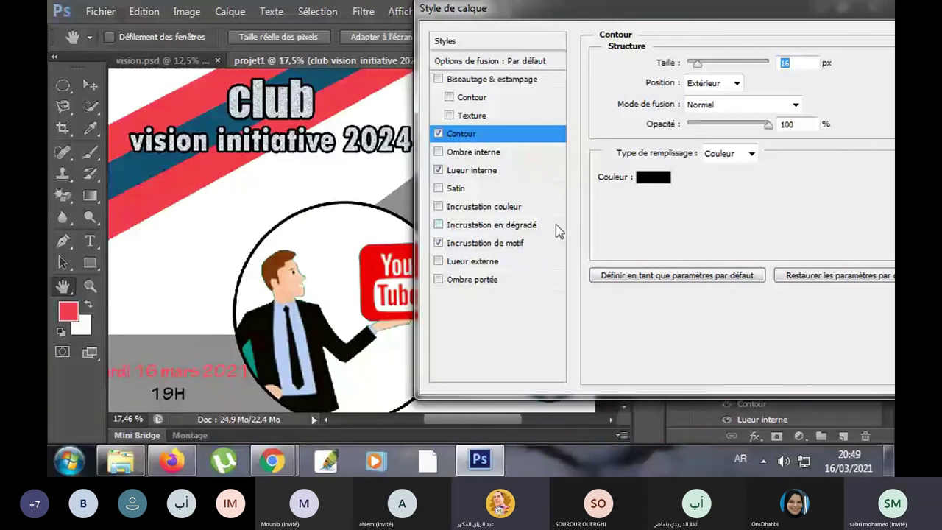
pyautogui.click(545, 243)
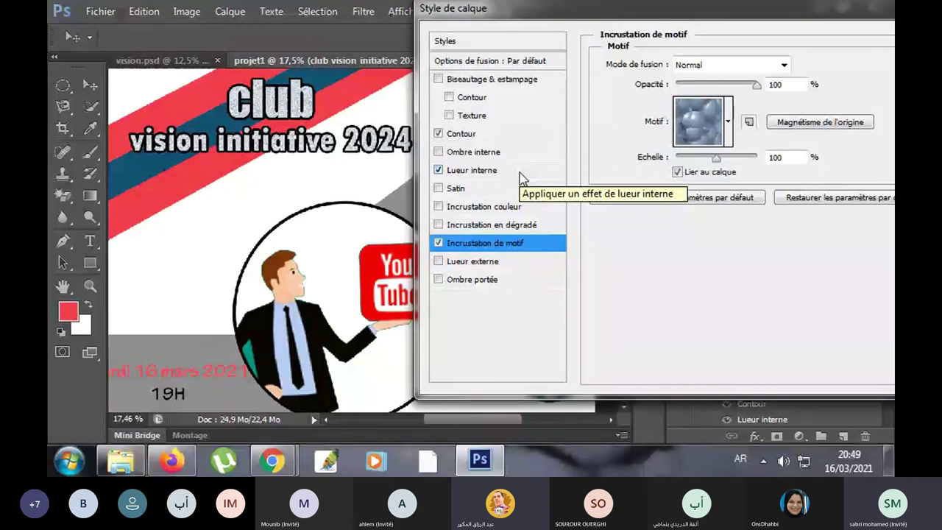
pyautogui.click(439, 244)
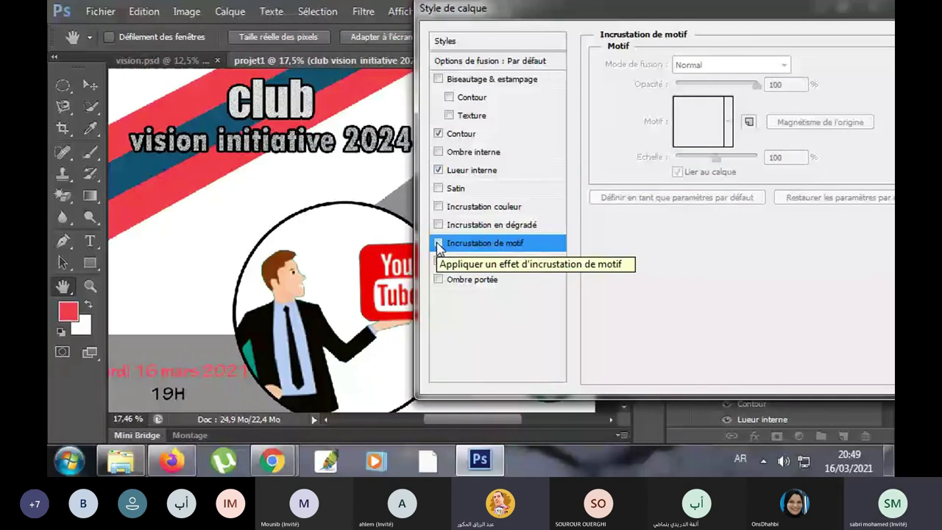
pyautogui.click(439, 244)
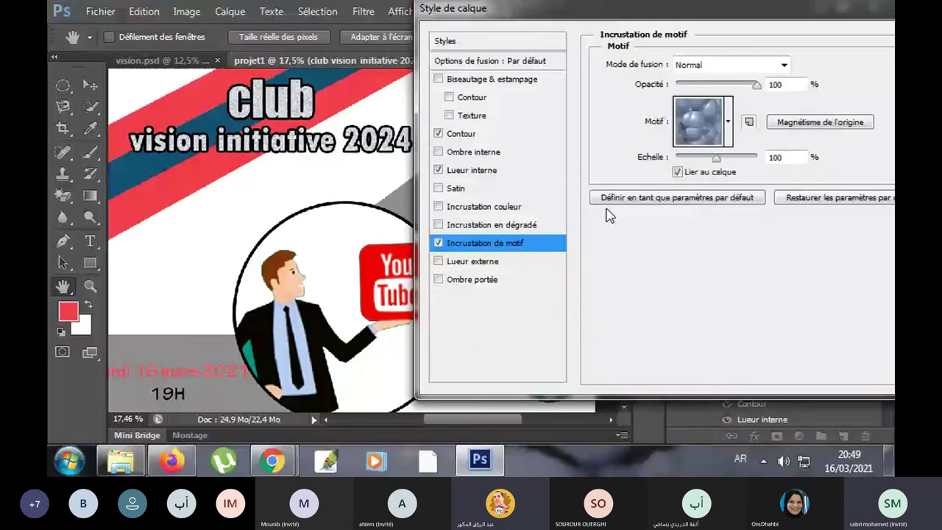
pyautogui.click(439, 170)
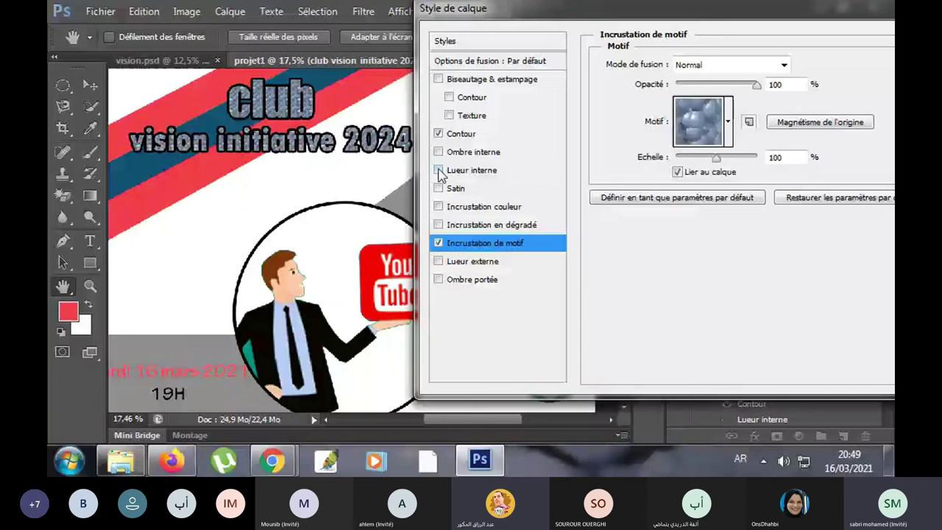
pyautogui.click(438, 170)
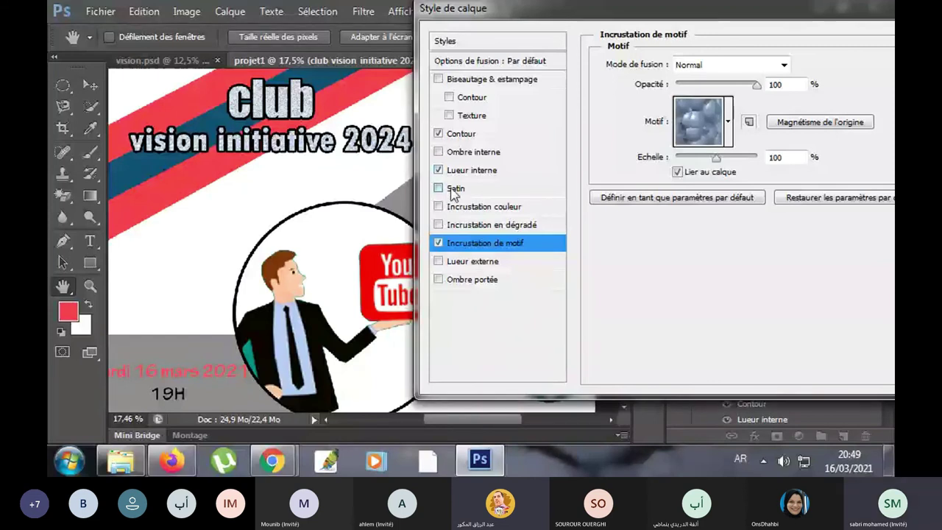
pyautogui.click(452, 190)
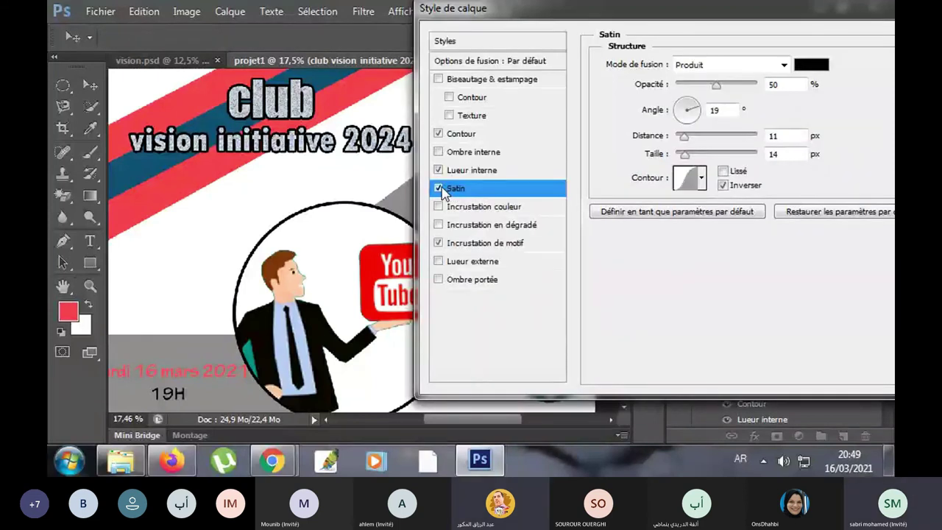
pyautogui.click(439, 189)
pyautogui.click(439, 189)
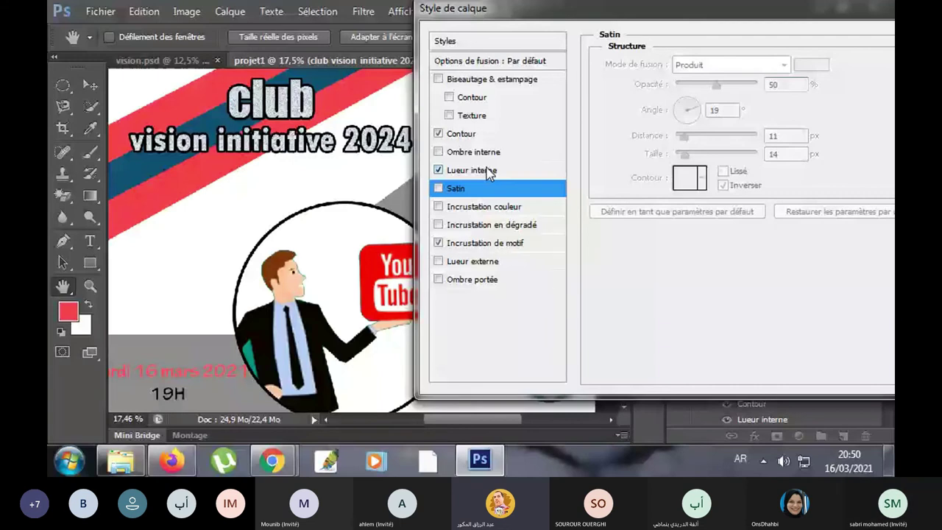
pyautogui.click(513, 137)
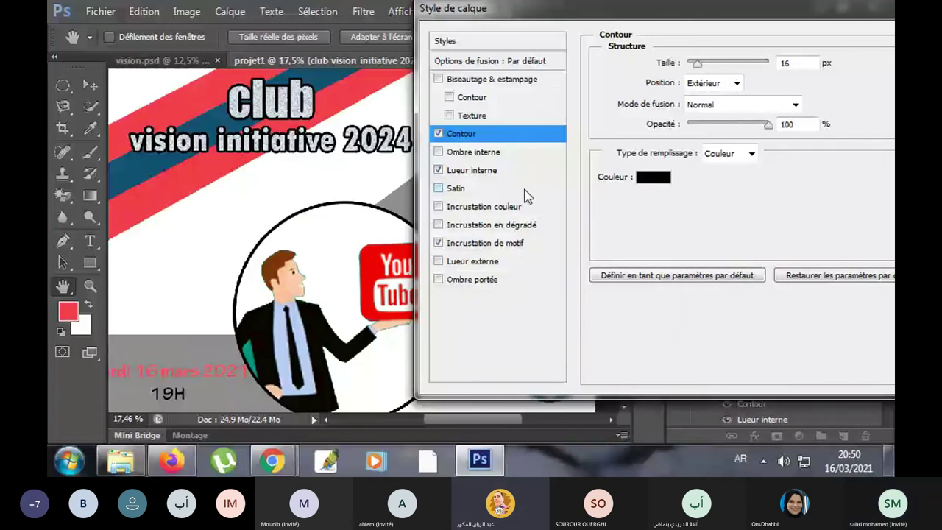
pyautogui.click(525, 190)
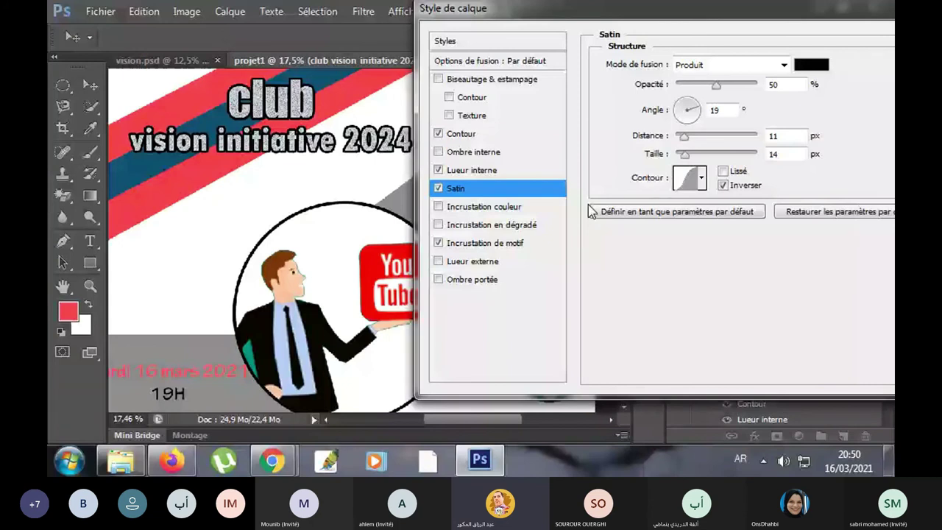
pyautogui.click(519, 135)
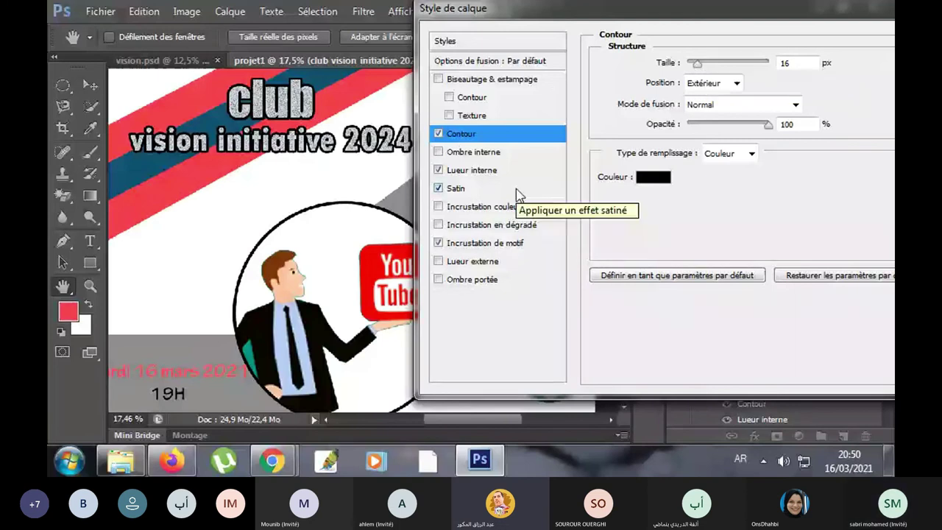
pyautogui.click(451, 188)
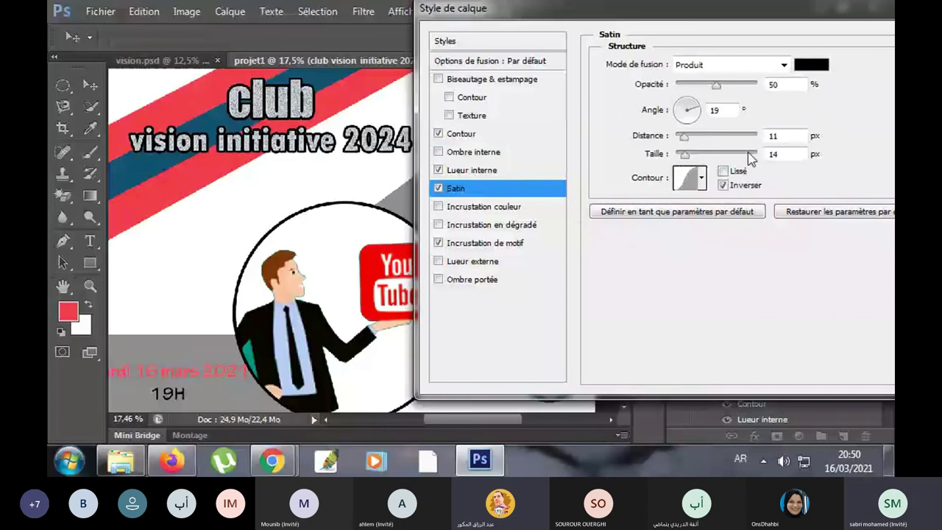
pyautogui.click(701, 177)
# - Try several satin contour presets and settle on a multi-peak contour
pyautogui.click(668, 234)
pyautogui.moveTo(683, 136)
pyautogui.mouseDown()
pyautogui.moveTo(703, 137)
pyautogui.moveTo(676, 138)
pyautogui.mouseUp()
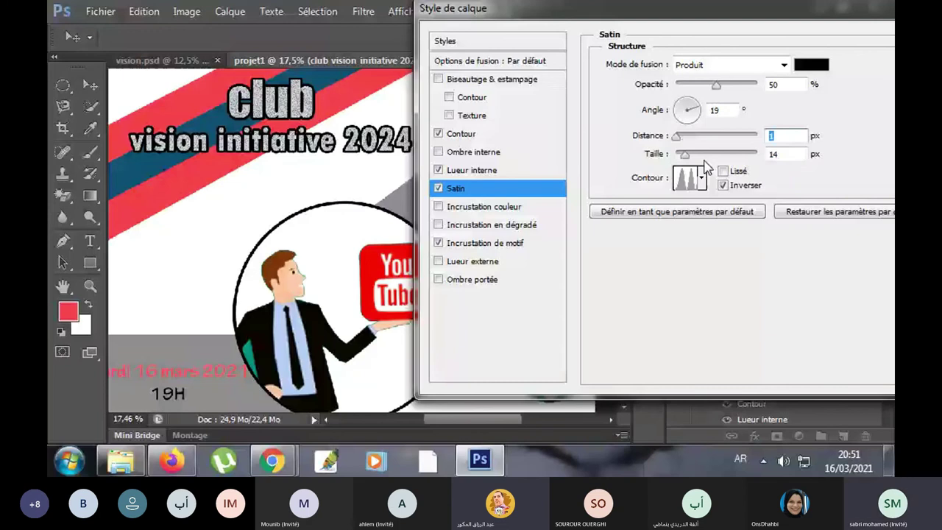
pyautogui.click(697, 182)
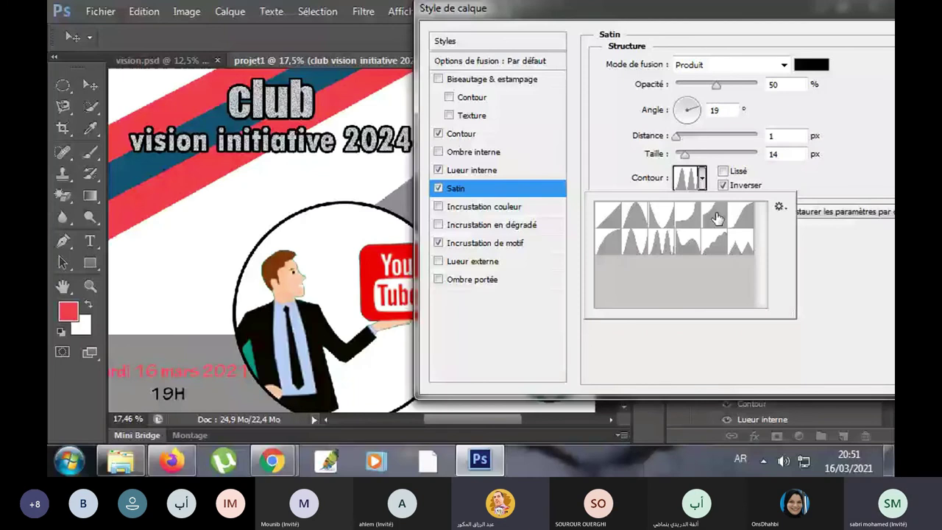
pyautogui.click(610, 215)
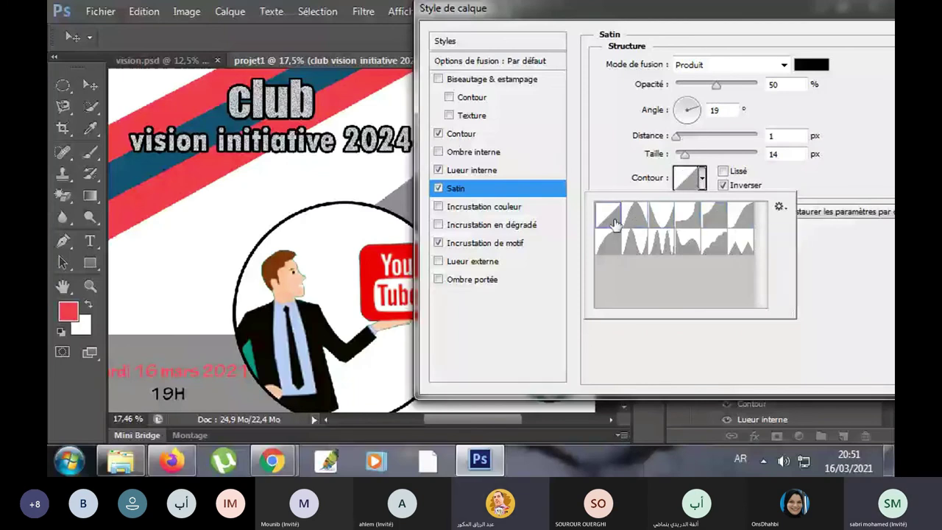
pyautogui.click(616, 247)
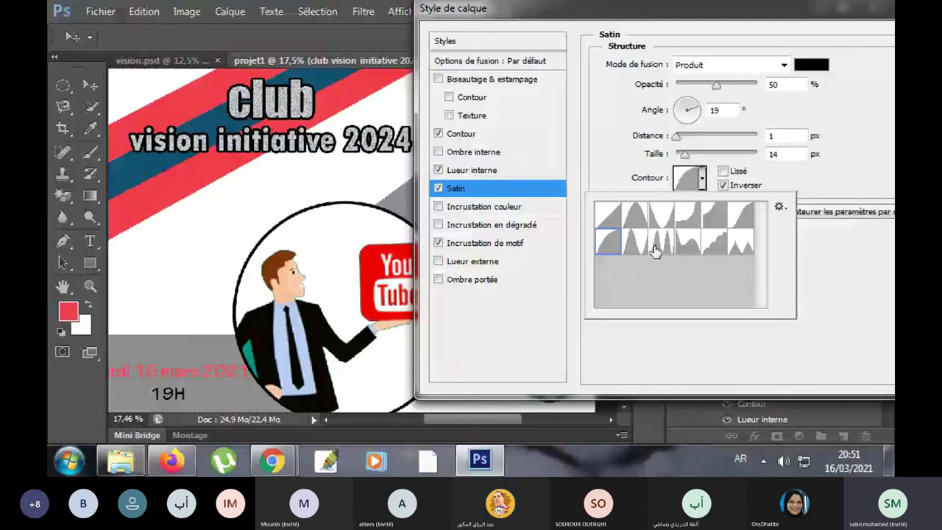
pyautogui.click(687, 242)
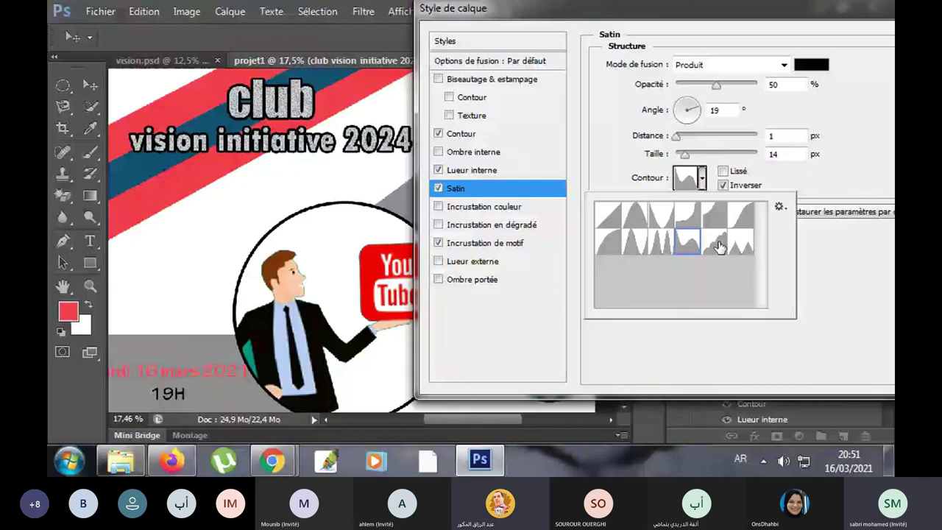
pyautogui.click(720, 247)
# - Set the satin angle to 164° and its distance to 38 px
pyautogui.click(695, 106)
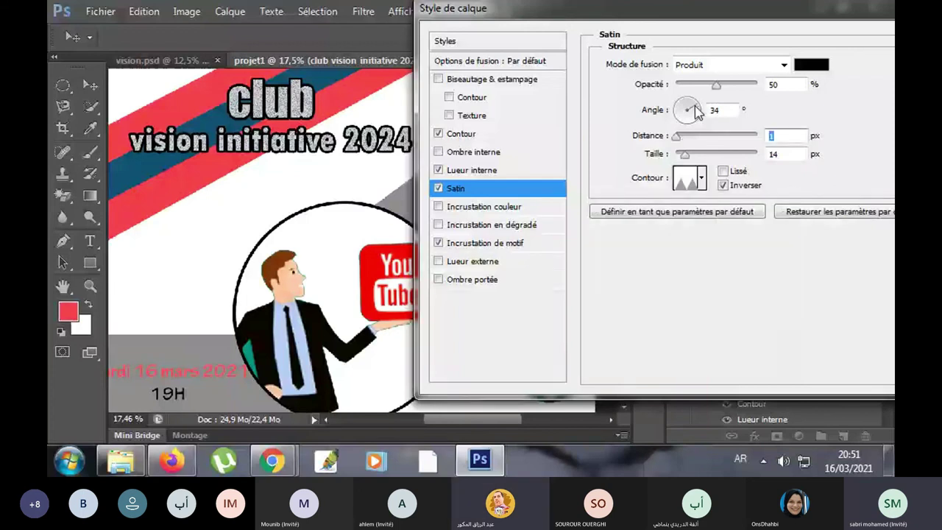
pyautogui.moveTo(695, 108); pyautogui.dragTo(690, 102)
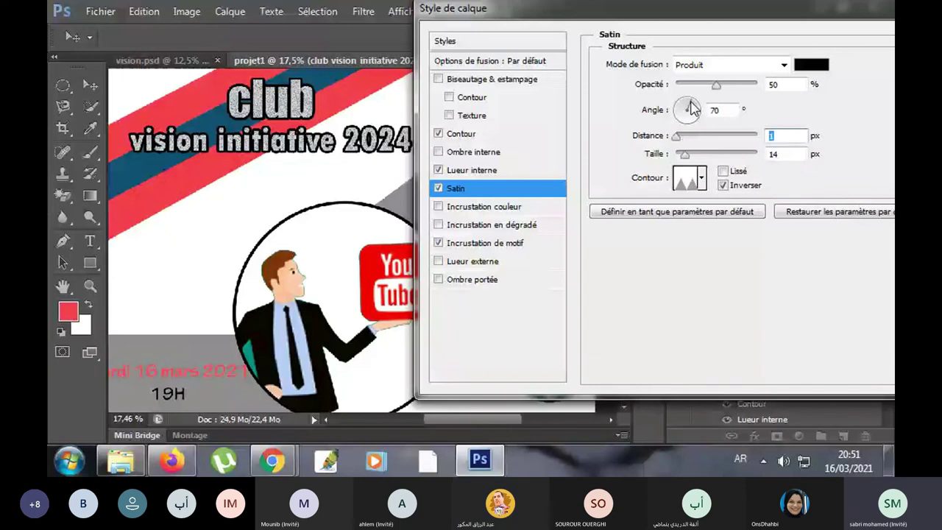
pyautogui.moveTo(692, 109); pyautogui.dragTo(684, 110)
pyautogui.moveTo(686, 111); pyautogui.dragTo(674, 107)
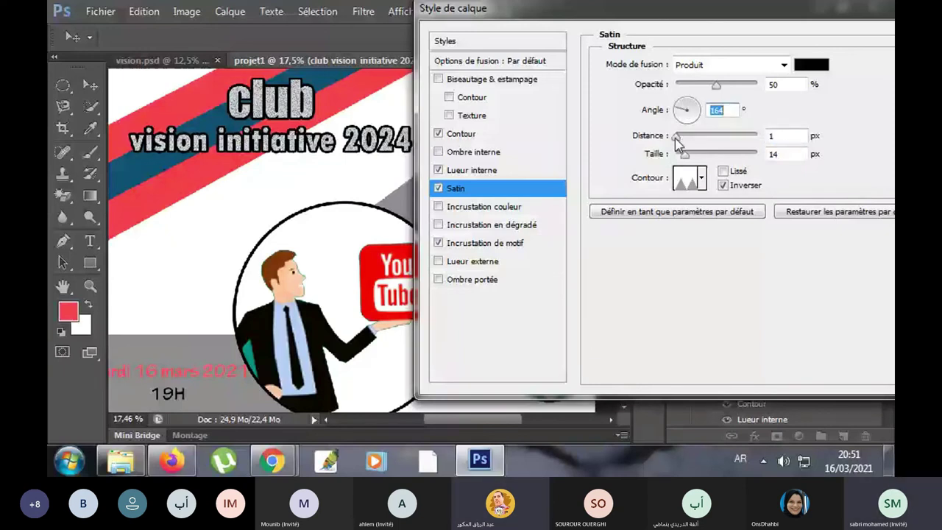
pyautogui.moveTo(677, 142); pyautogui.dragTo(688, 144)
pyautogui.moveTo(688, 143)
pyautogui.mouseDown()
pyautogui.moveTo(706, 138)
pyautogui.moveTo(774, 166)
pyautogui.mouseUp()
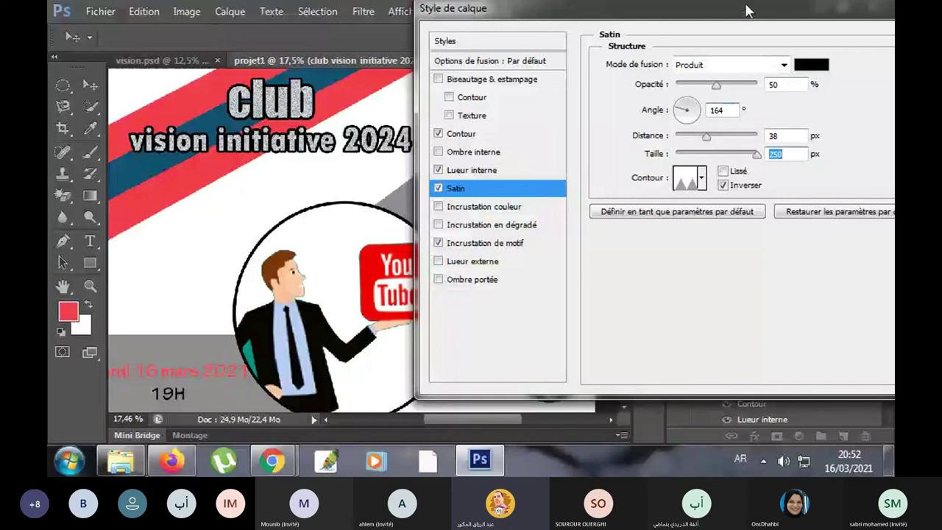
pyautogui.moveTo(748, 18); pyautogui.dragTo(618, 34)
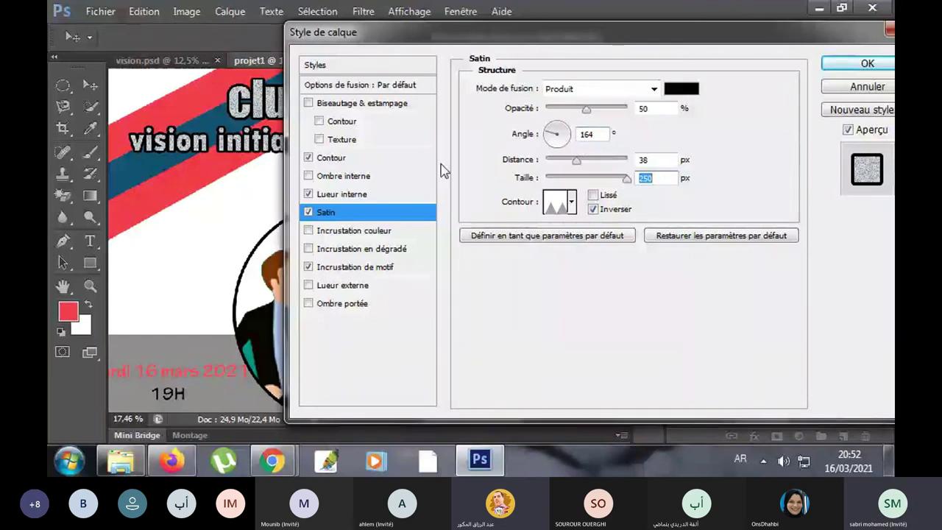
# - Turn off satin and return the stroke's blend mode to Normal after trying Eclaircir
pyautogui.click(309, 212)
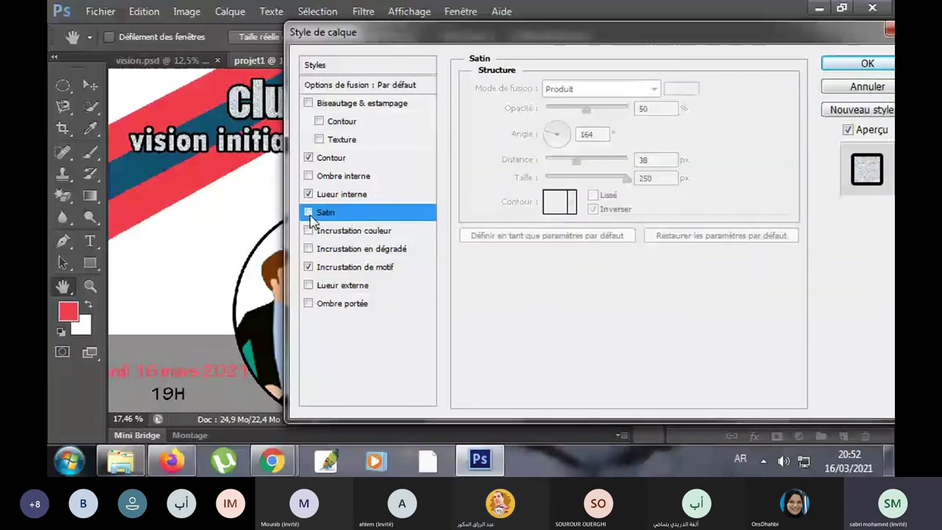
pyautogui.click(330, 157)
pyautogui.click(604, 128)
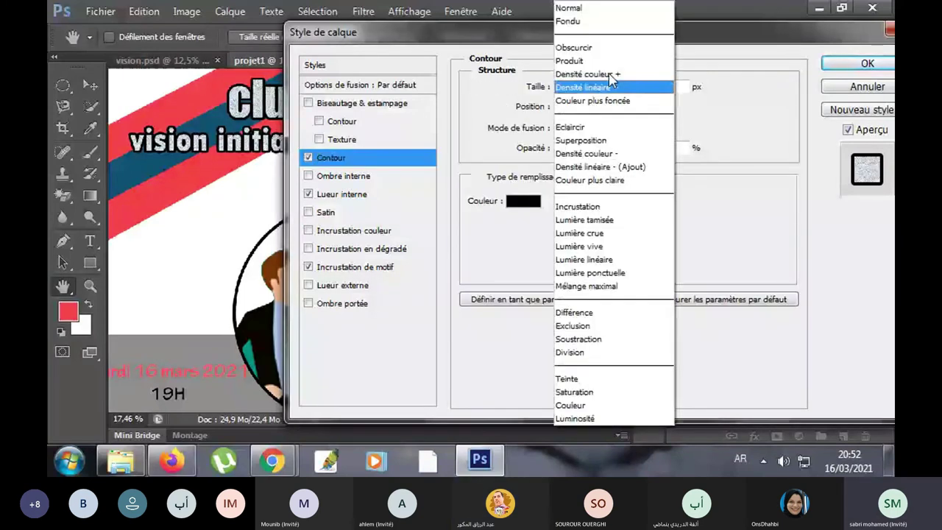
pyautogui.click(605, 120)
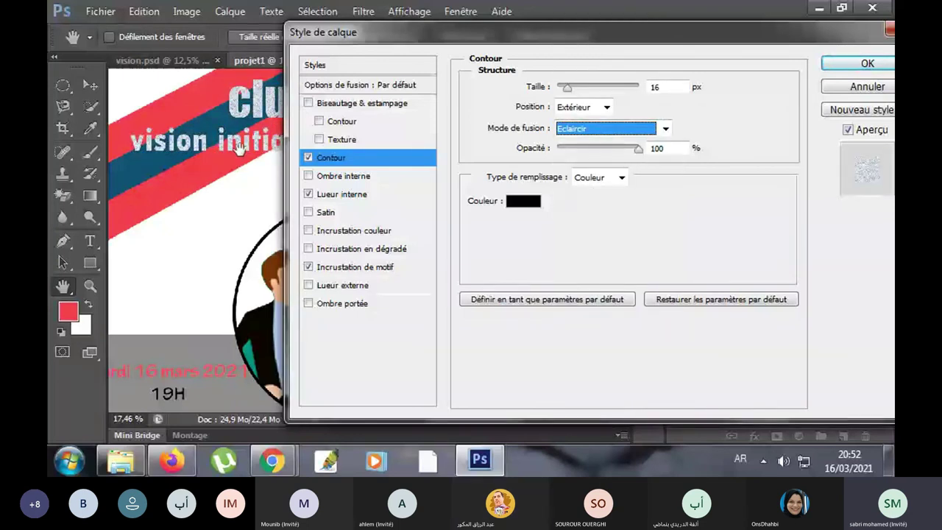
pyautogui.click(582, 132)
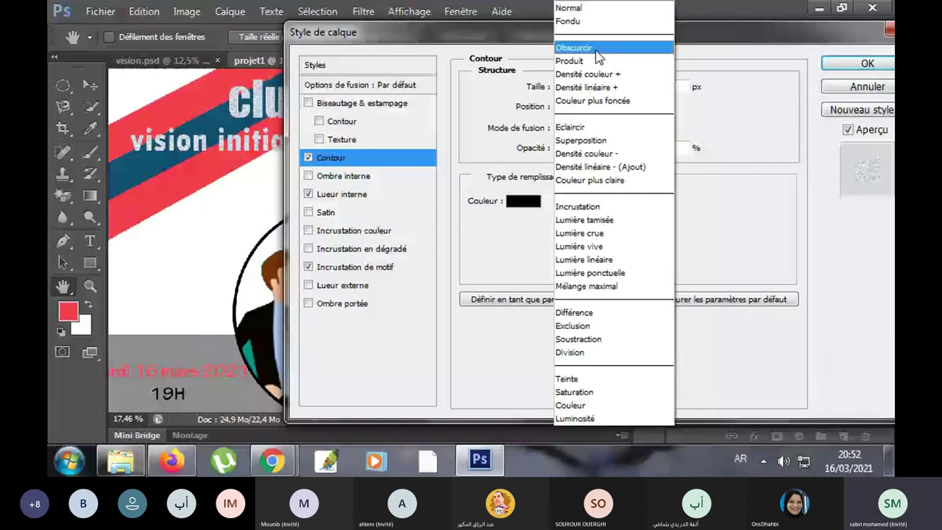
pyautogui.click(580, 246)
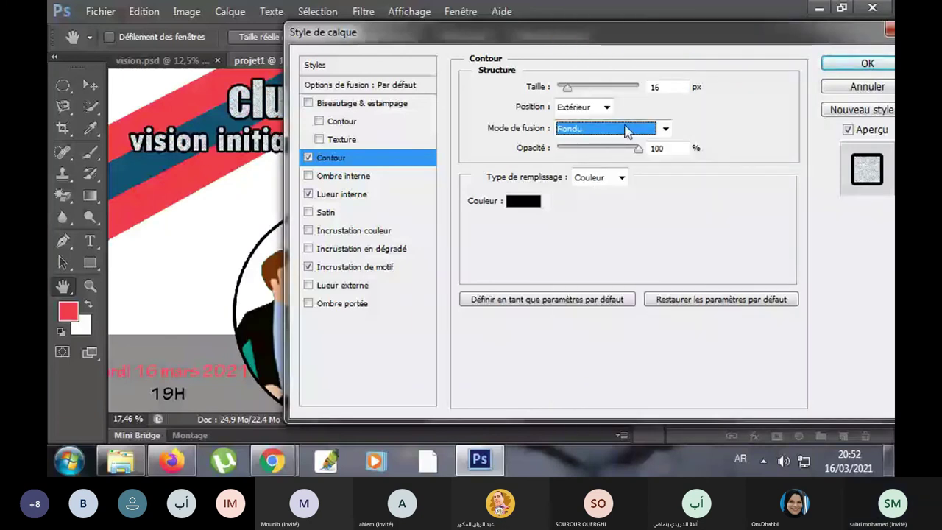
pyautogui.click(603, 127)
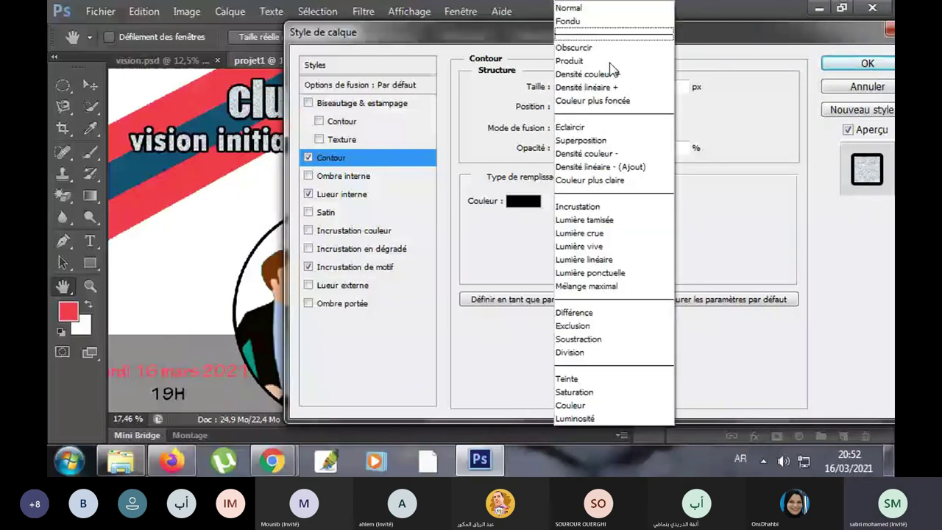
pyautogui.click(626, 8)
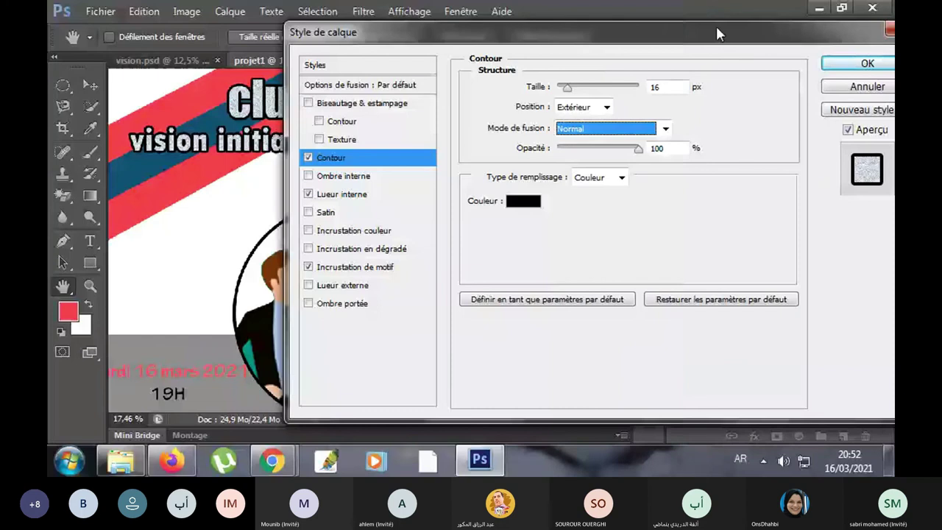
# - Apply the layer style with the 16 px black outside stroke
pyautogui.moveTo(716, 26); pyautogui.dragTo(540, 34)
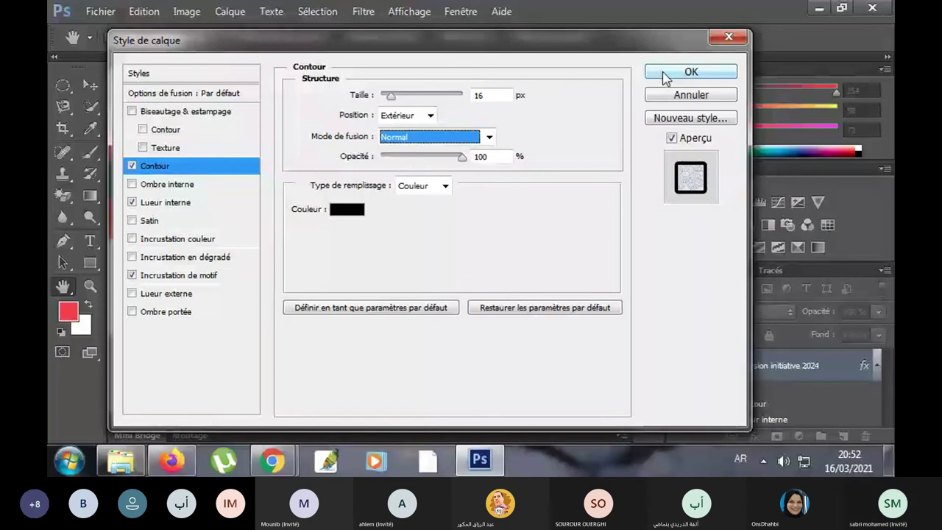
pyautogui.click(665, 77)
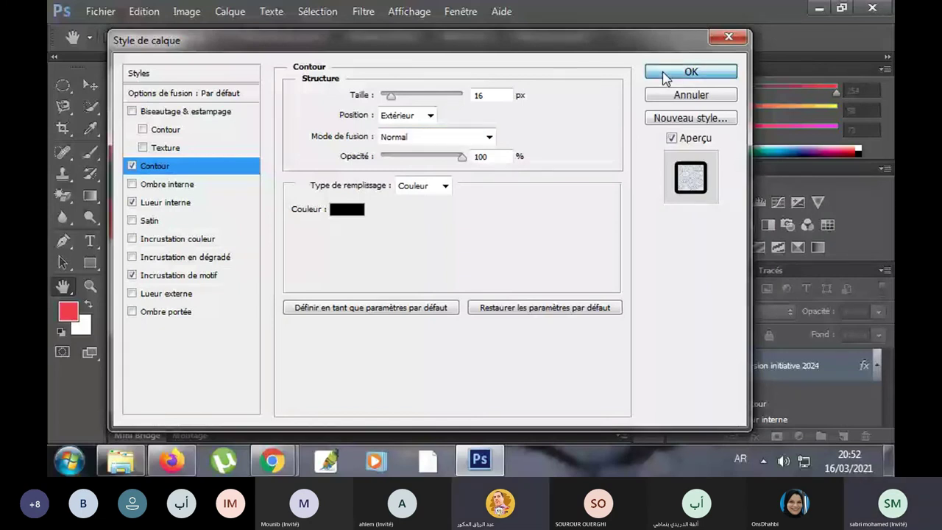
pyautogui.click(665, 77)
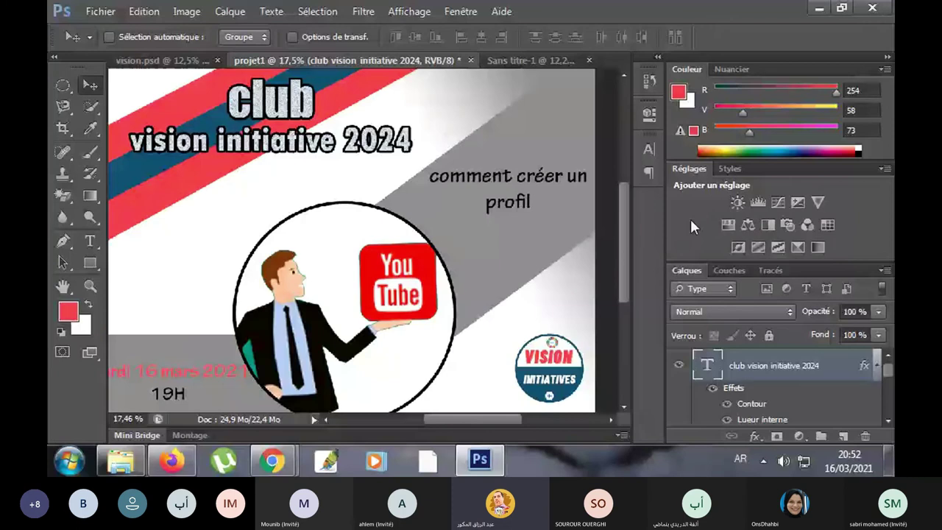
# - Select the 'mardi 16 mars 2021' date text layer in the Layers panel
pyautogui.scroll(-3, 758, 385)
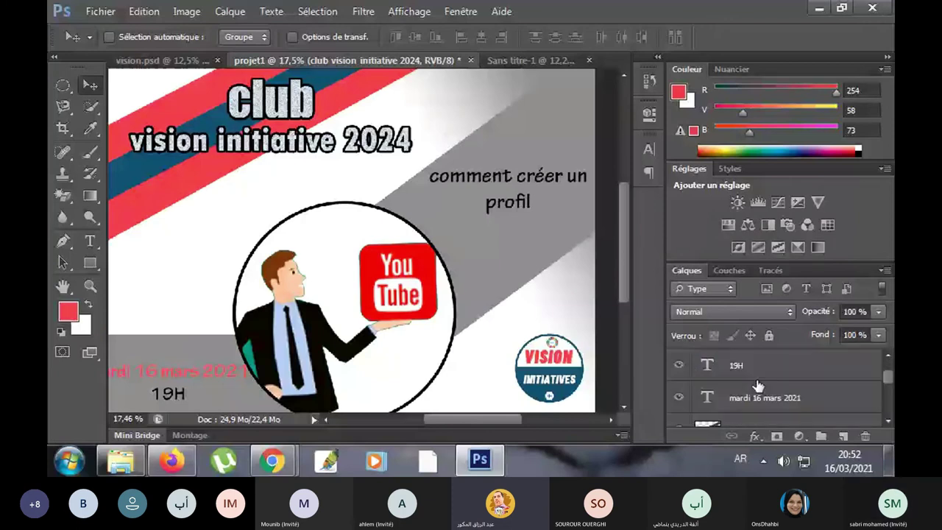
pyautogui.scroll(-2, 759, 385)
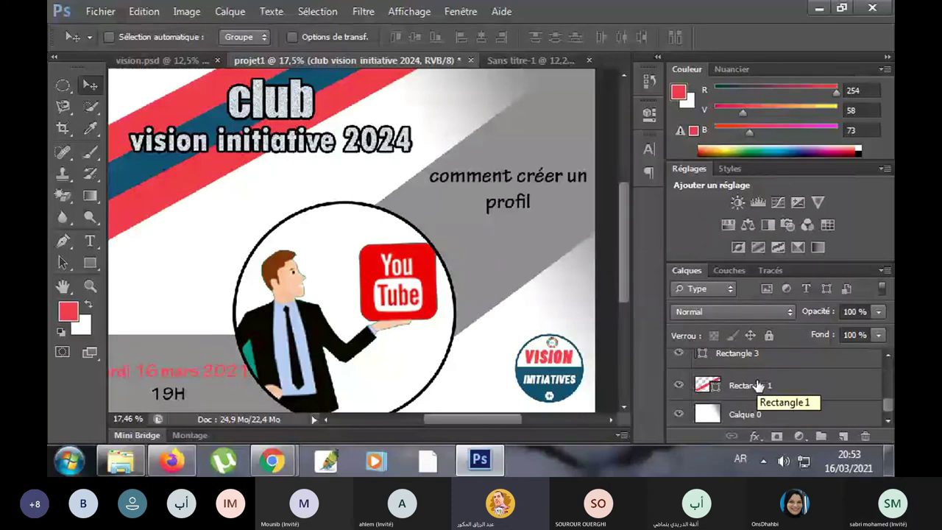
pyautogui.scroll(1, 758, 385)
pyautogui.scroll(2, 758, 385)
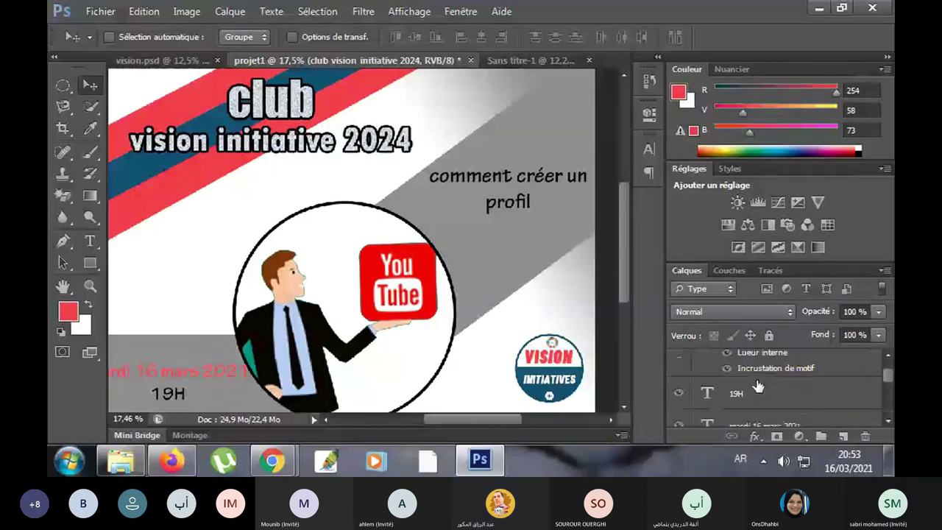
pyautogui.scroll(-1, 758, 386)
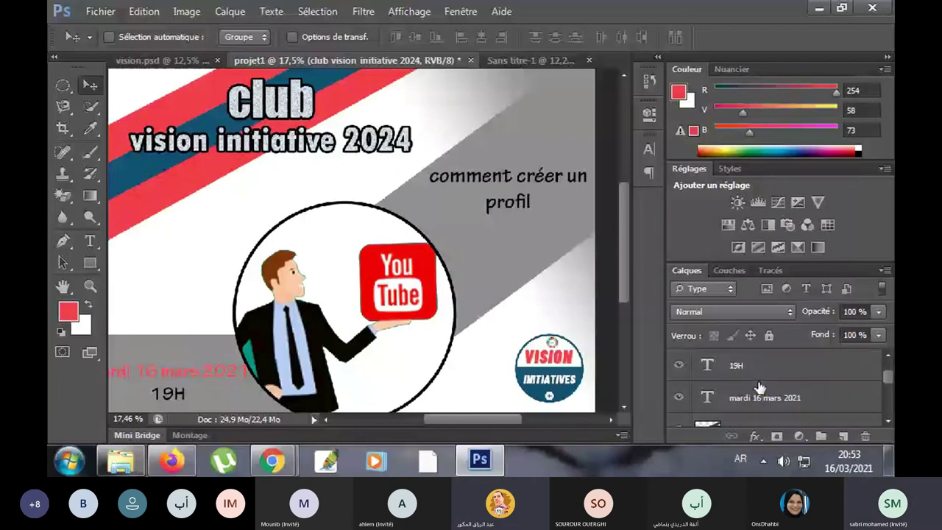
pyautogui.click(764, 399)
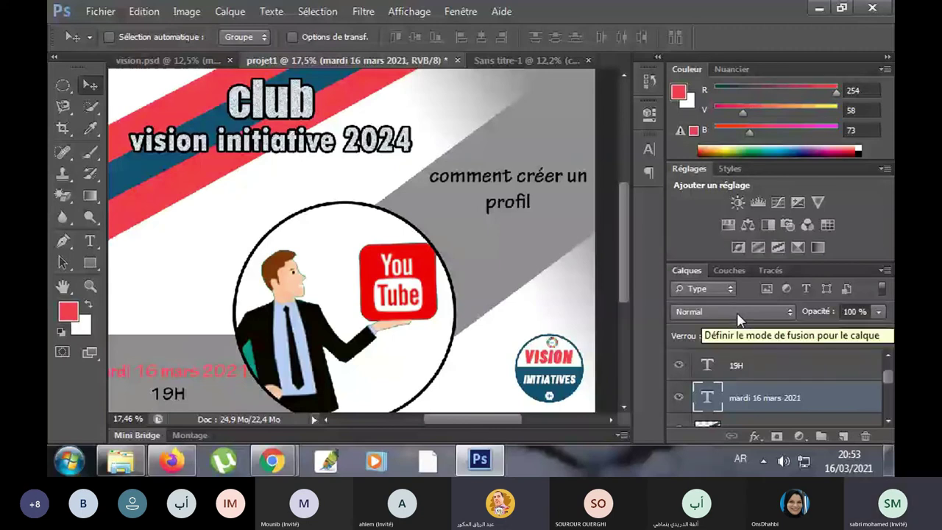
pyautogui.click(740, 318)
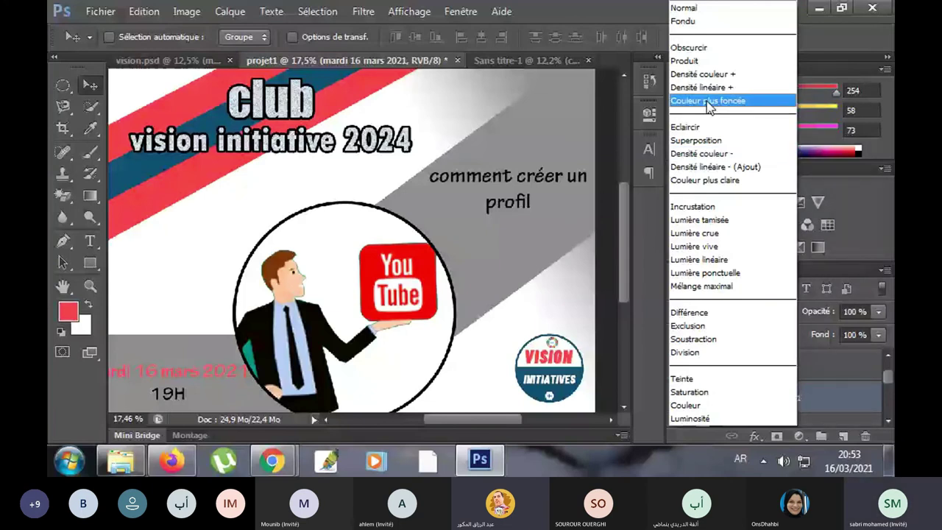
pyautogui.click(718, 220)
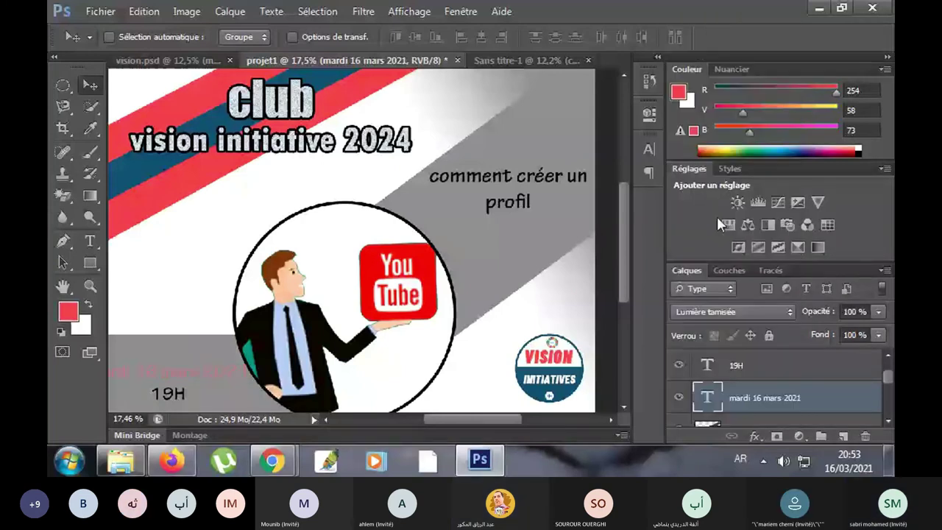
pyautogui.press('Up')
pyautogui.click(729, 312)
pyautogui.click(711, 206)
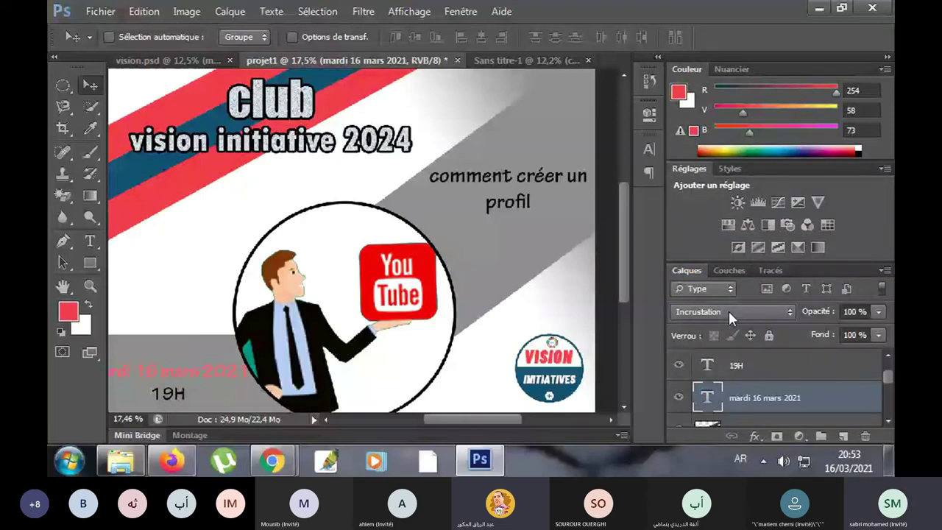
pyautogui.click(729, 311)
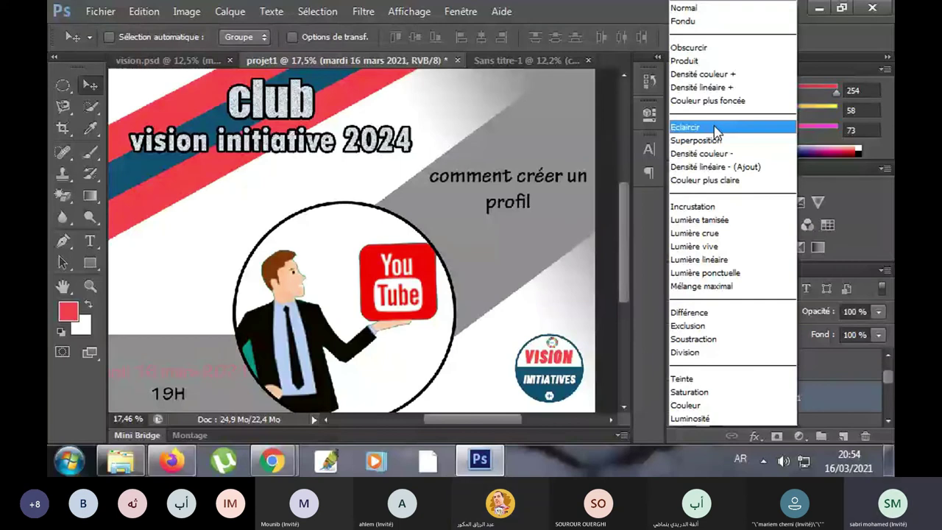
pyautogui.click(653, 201)
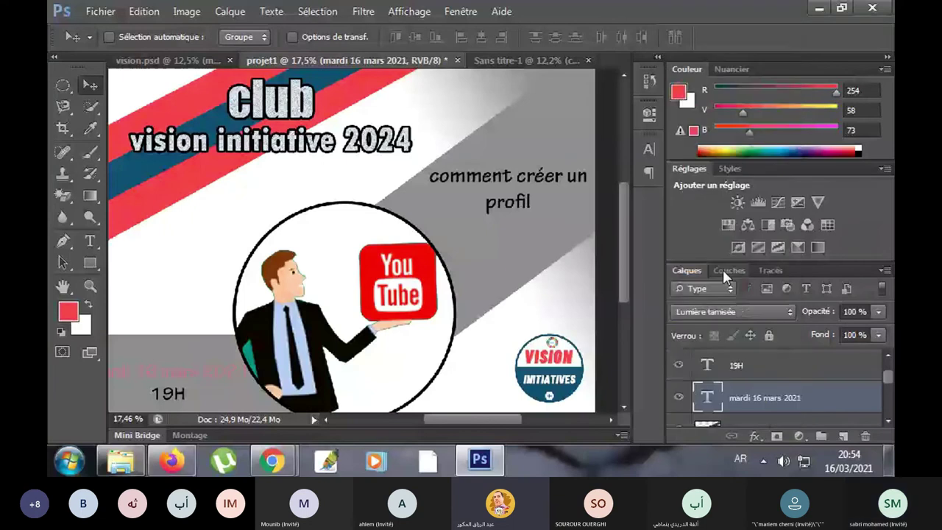
pyautogui.click(732, 312)
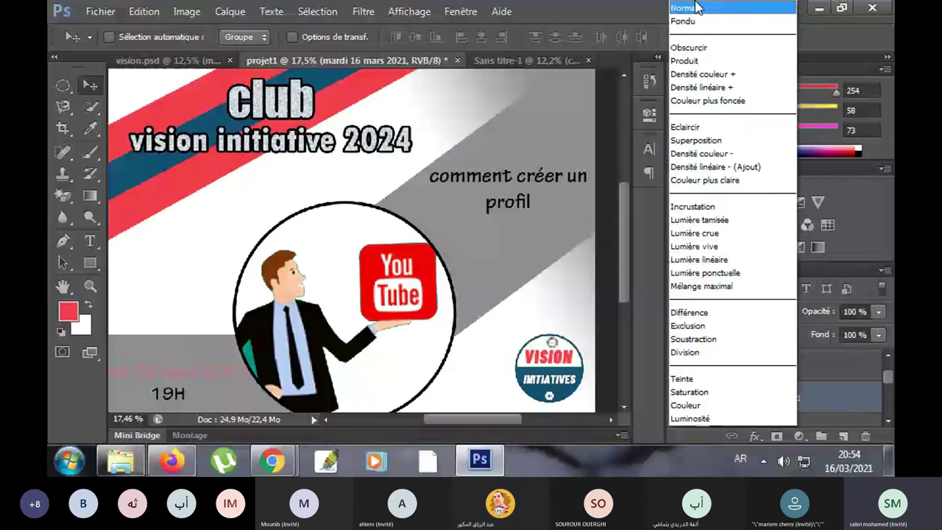
pyautogui.click(697, 7)
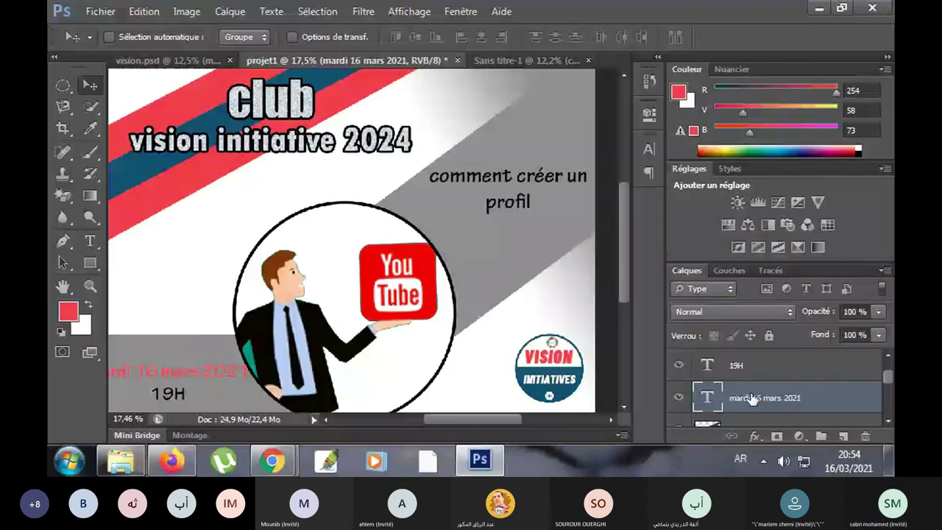
pyautogui.scroll(-2, 751, 399)
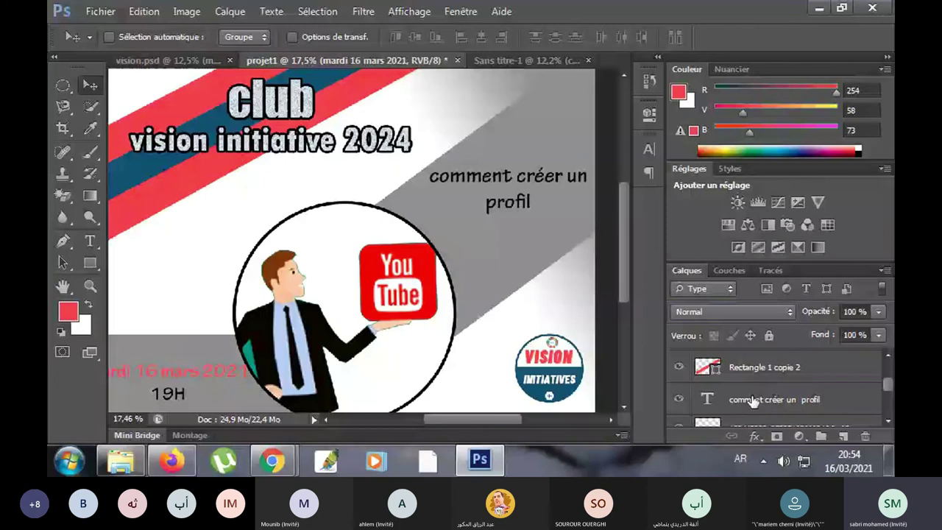
pyautogui.click(752, 401)
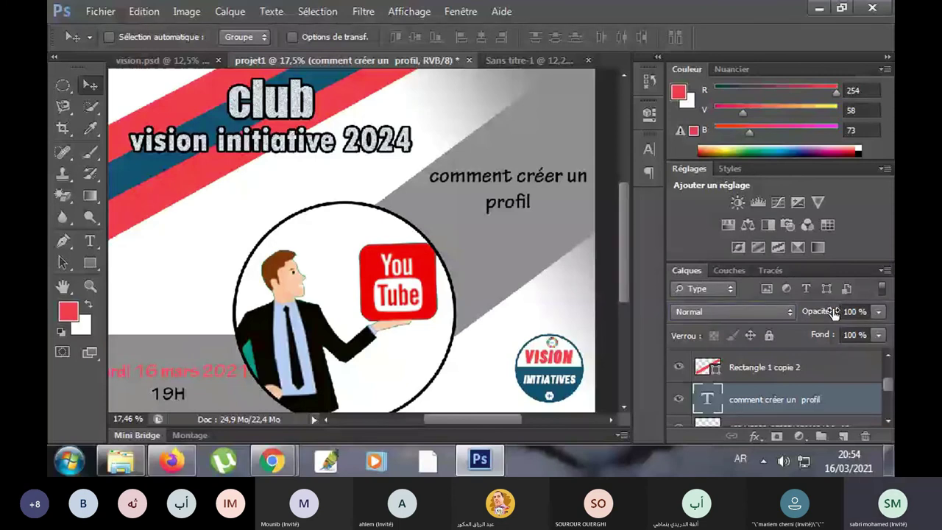
pyautogui.moveTo(834, 313); pyautogui.dragTo(831, 312)
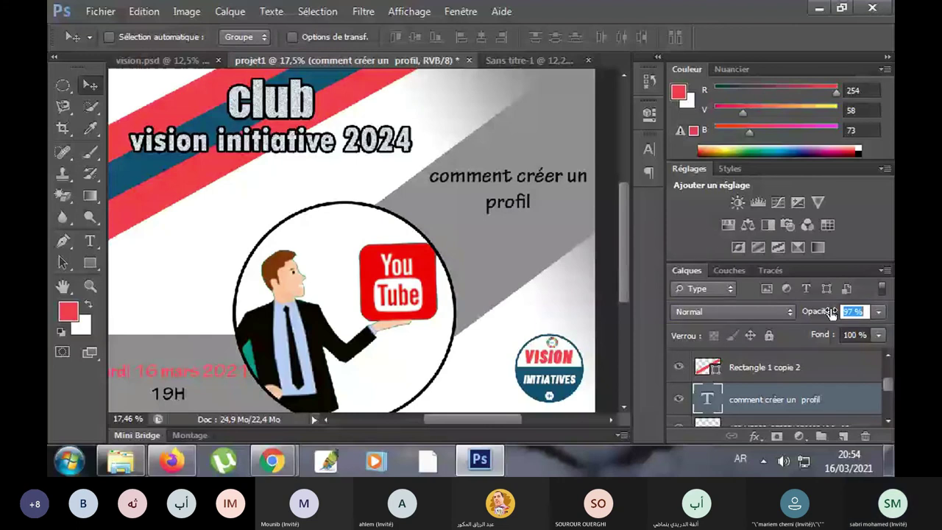
pyautogui.moveTo(832, 312); pyautogui.dragTo(784, 316)
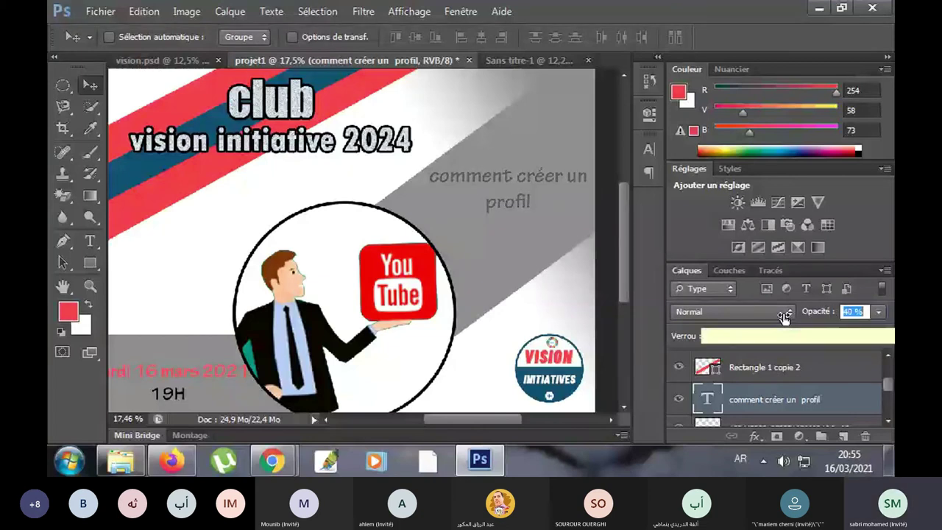
pyautogui.moveTo(785, 317); pyautogui.dragTo(779, 317)
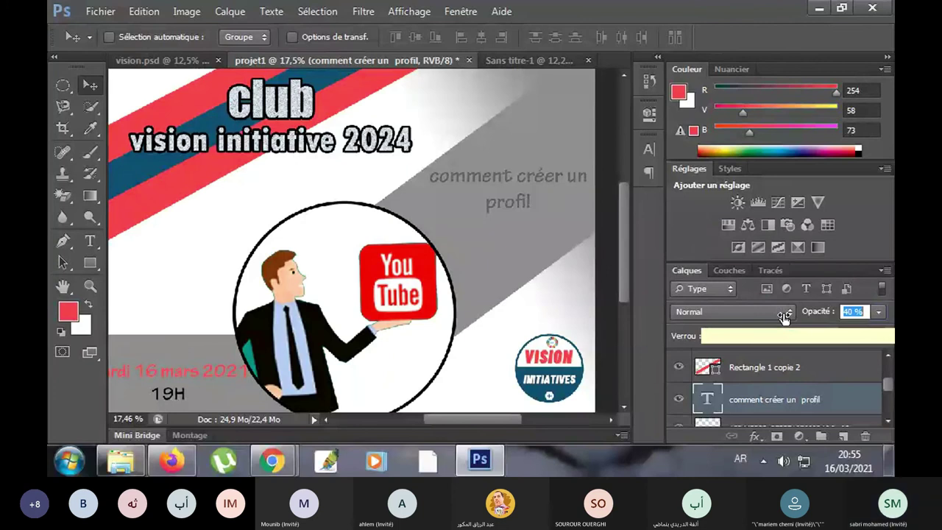
pyautogui.moveTo(777, 316); pyautogui.dragTo(846, 312)
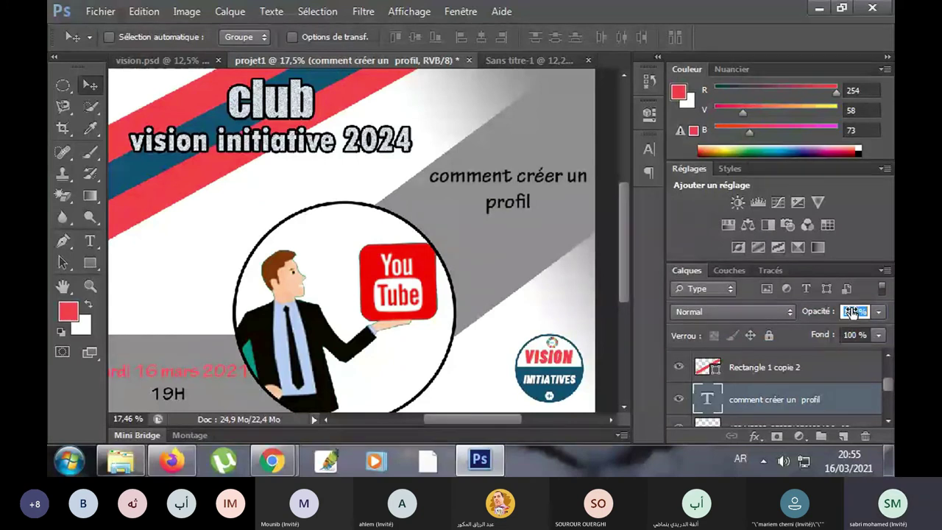
pyautogui.click(854, 309)
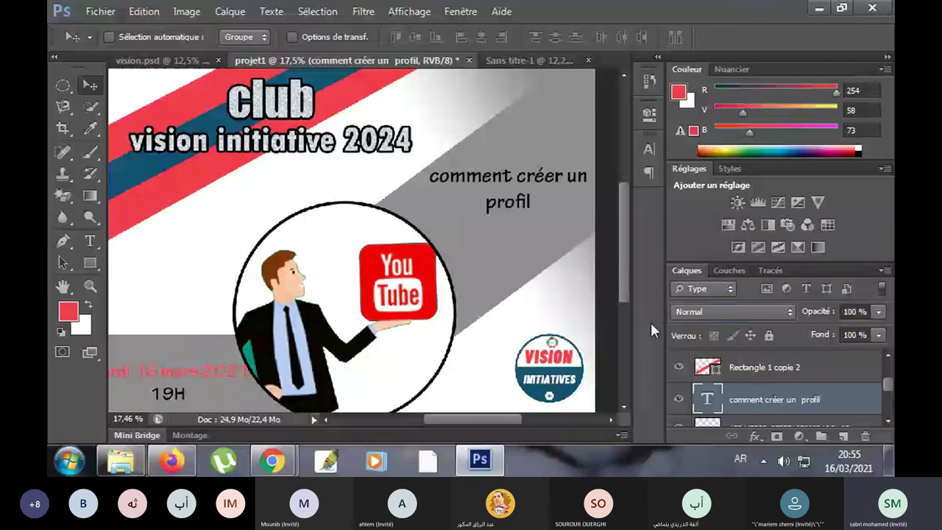
pyautogui.moveTo(818, 311)
pyautogui.mouseDown()
pyautogui.moveTo(833, 337)
pyautogui.moveTo(817, 337)
pyautogui.mouseUp()
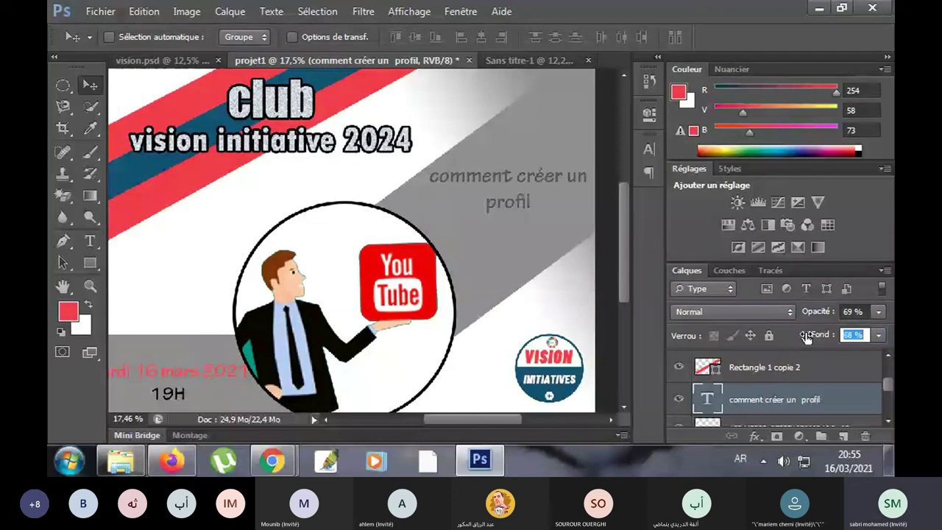
pyautogui.moveTo(817, 337); pyautogui.dragTo(811, 337)
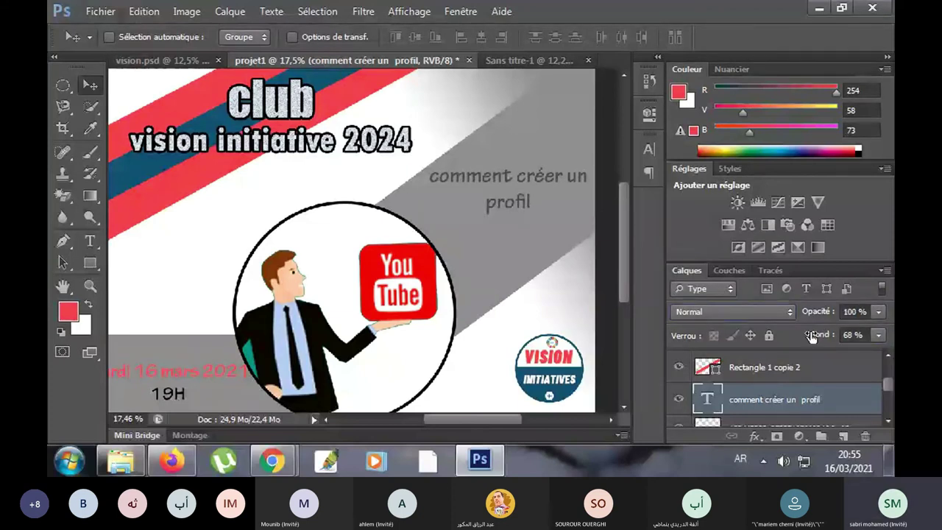
pyautogui.moveTo(812, 337); pyautogui.dragTo(854, 336)
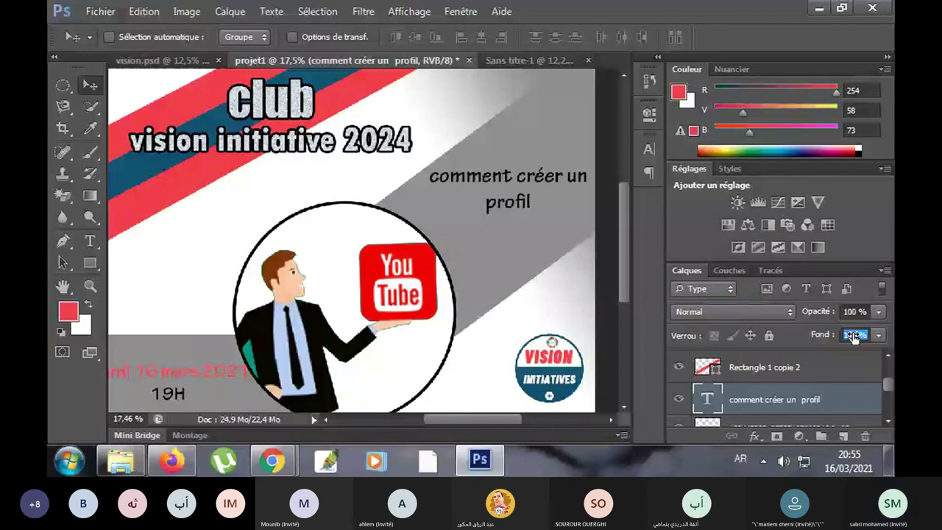
pyautogui.click(851, 336)
pyautogui.scroll(-5, 741, 381)
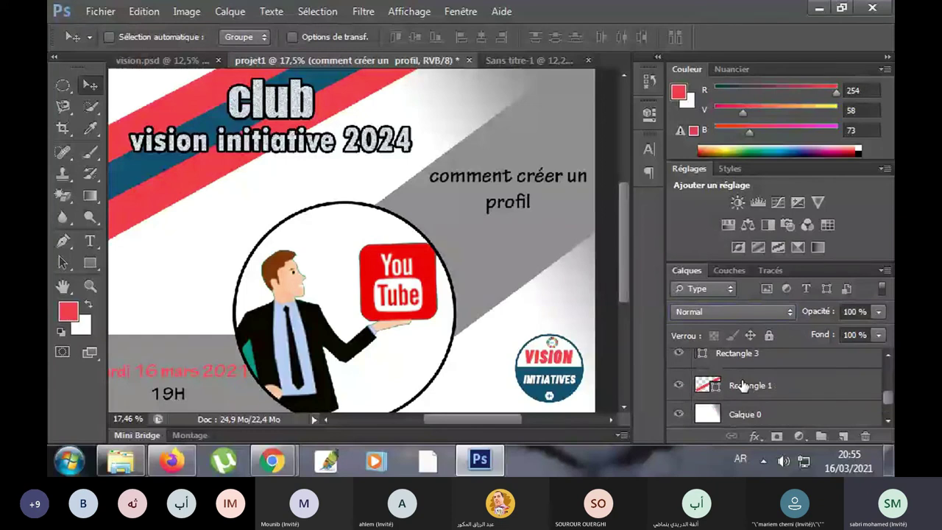
# - Duplicate the VISION INITIATIVES logo layer and move the copy onto the YouTube logo
pyautogui.scroll(3, 742, 385)
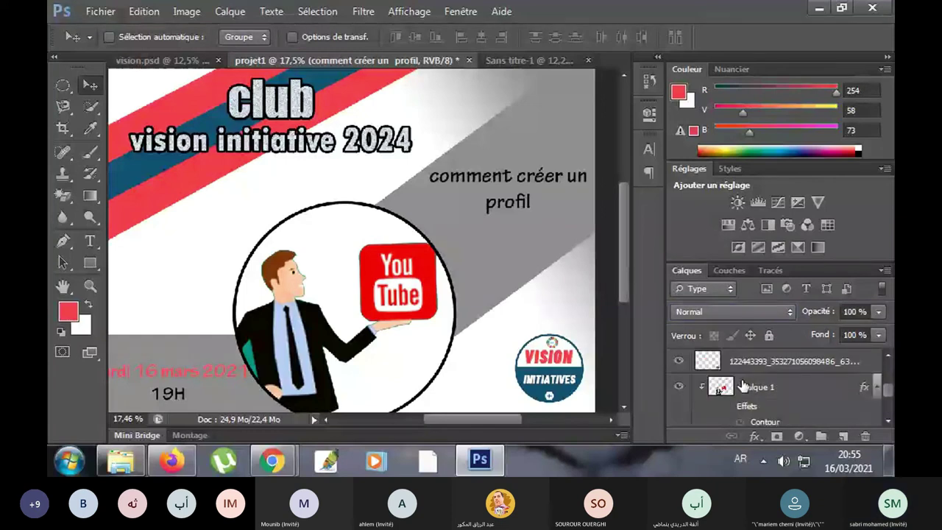
pyautogui.click(756, 375)
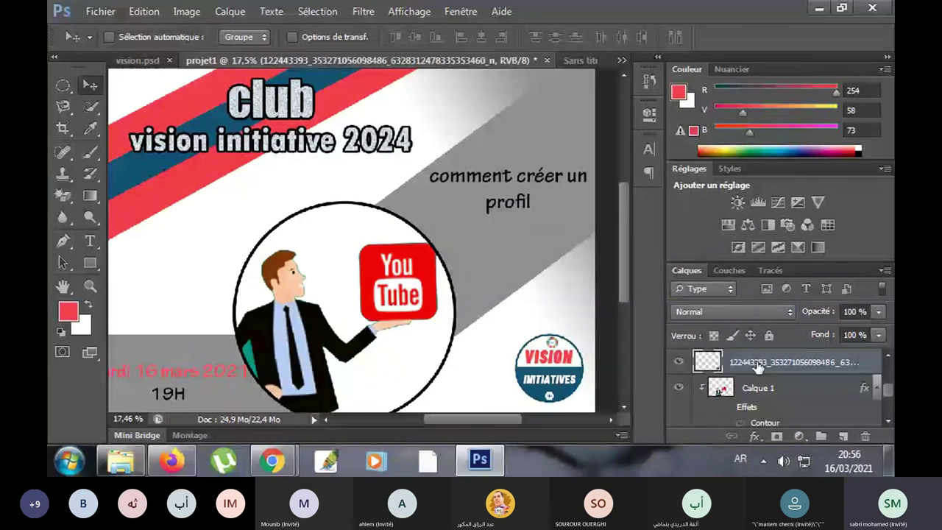
pyautogui.hotkey('ctrl', 'j')
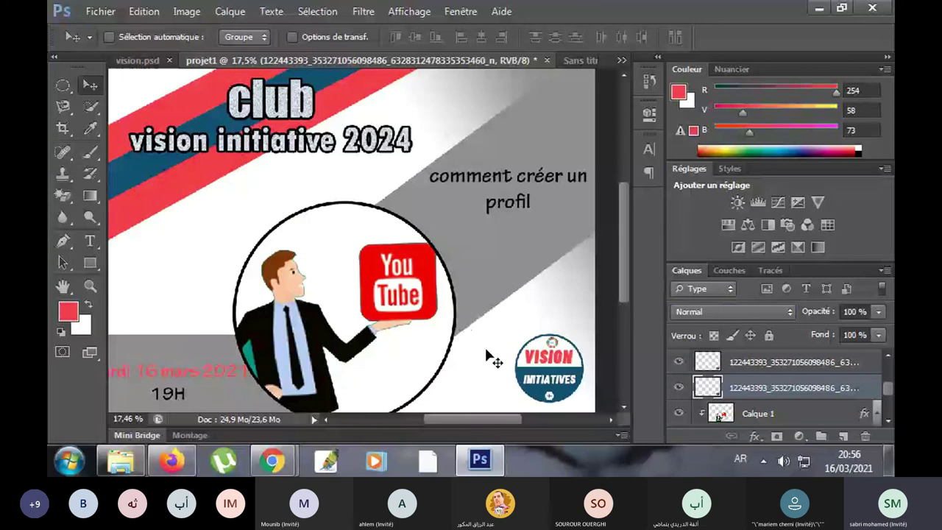
pyautogui.moveTo(492, 360); pyautogui.dragTo(401, 267)
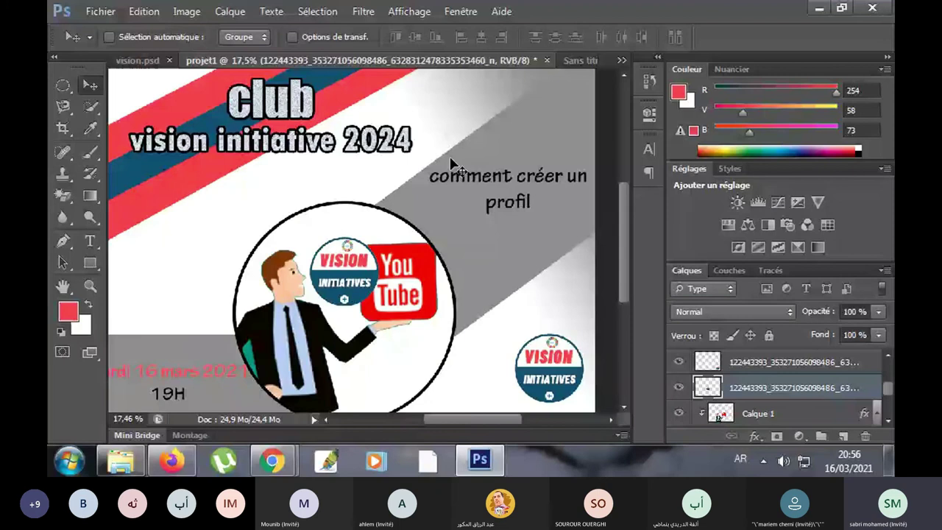
pyautogui.hotkey('ctrl', 't')
# - Scale the VISION INITIATIVES logo copy to about 520%, shift it up slightly, and commit
pyautogui.moveTo(303, 229); pyautogui.dragTo(159, 82)
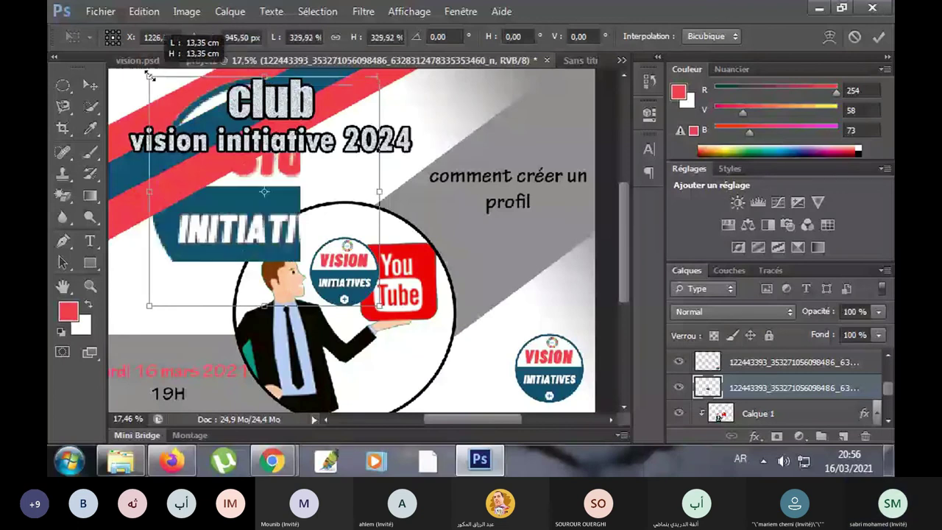
pyautogui.moveTo(379, 305); pyautogui.dragTo(487, 354)
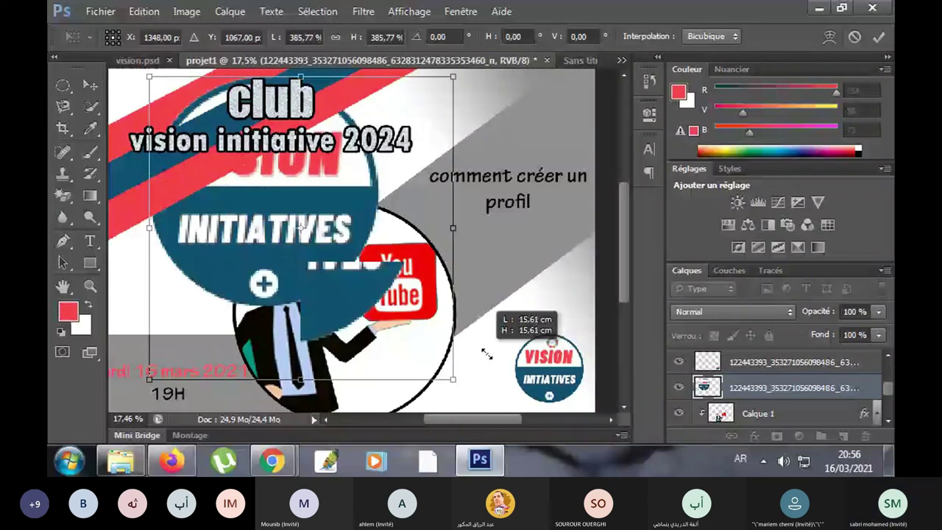
pyautogui.moveTo(486, 354); pyautogui.dragTo(508, 389)
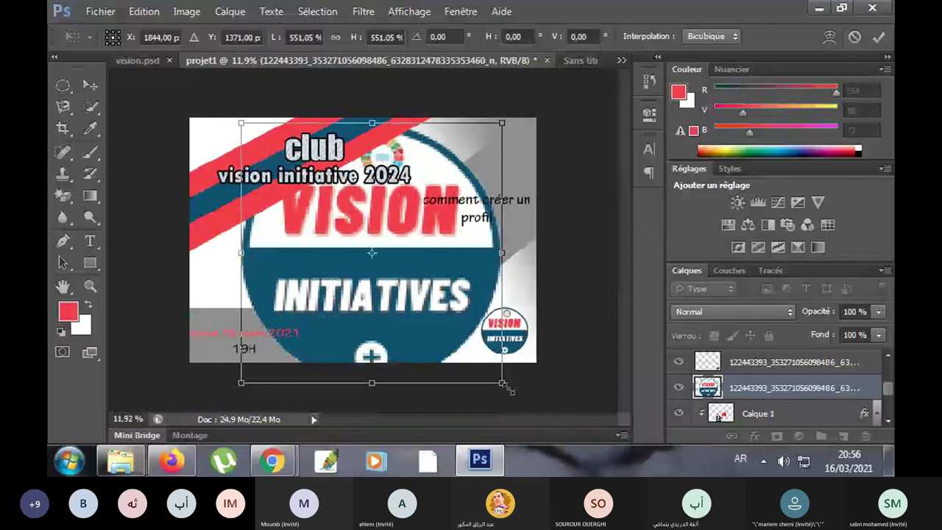
pyautogui.moveTo(508, 388); pyautogui.dragTo(493, 357)
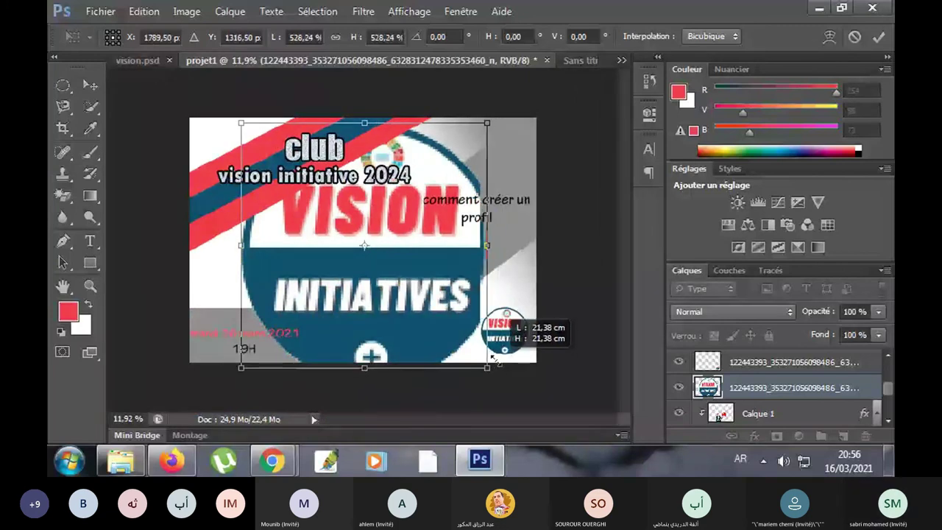
pyautogui.moveTo(494, 359); pyautogui.dragTo(492, 355)
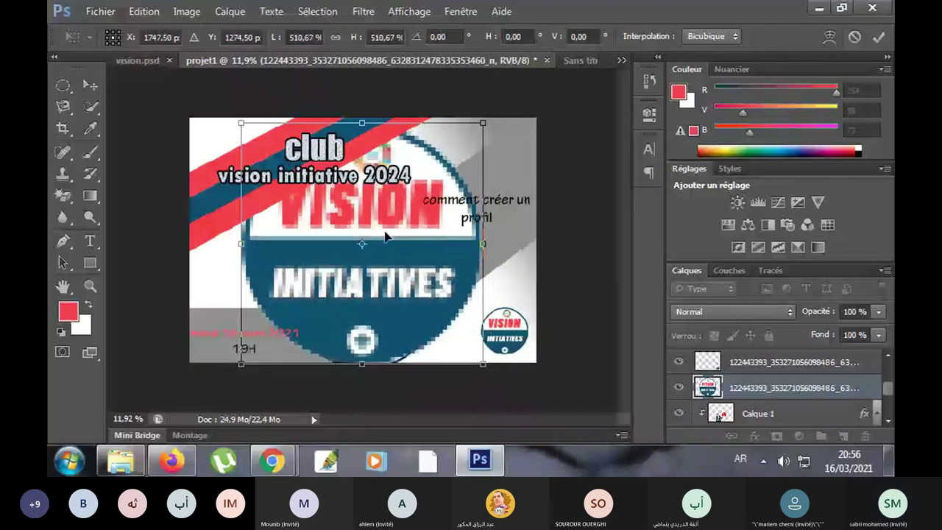
pyautogui.moveTo(386, 237); pyautogui.dragTo(385, 231)
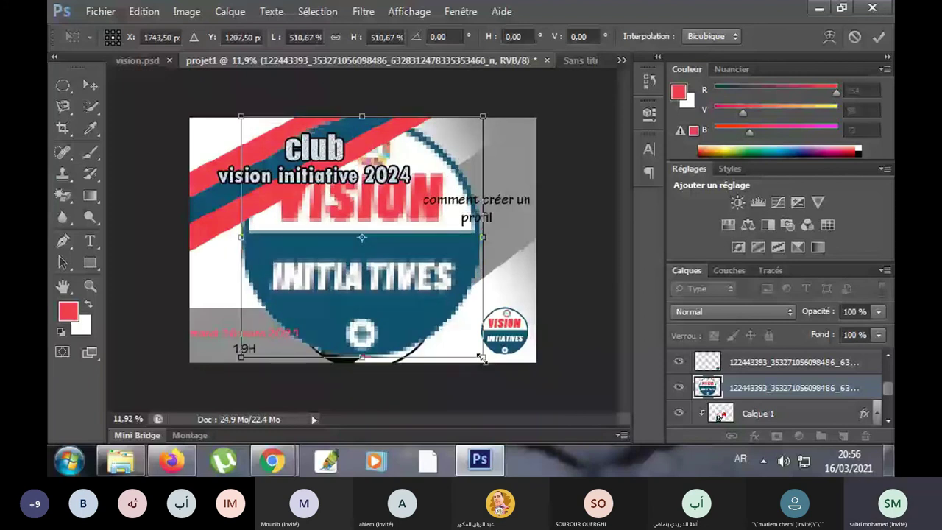
pyautogui.moveTo(482, 358); pyautogui.dragTo(486, 361)
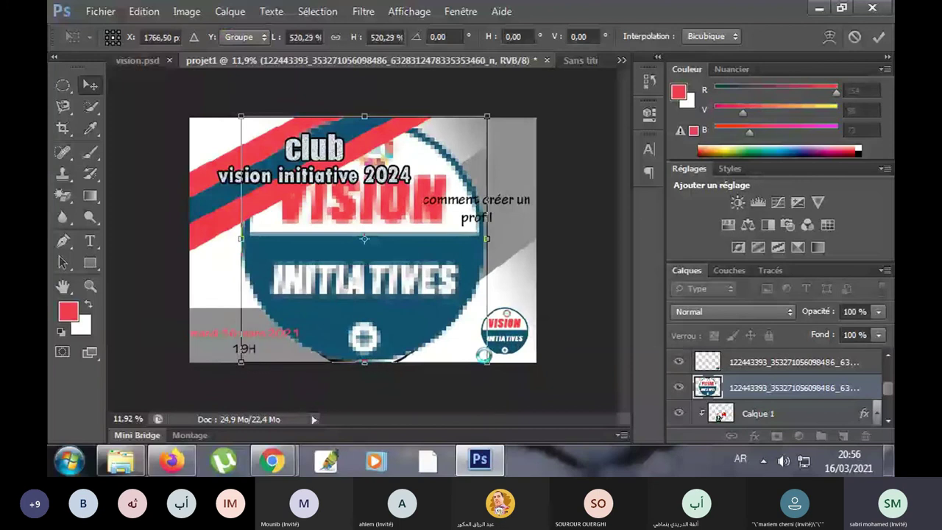
pyautogui.press('Return')
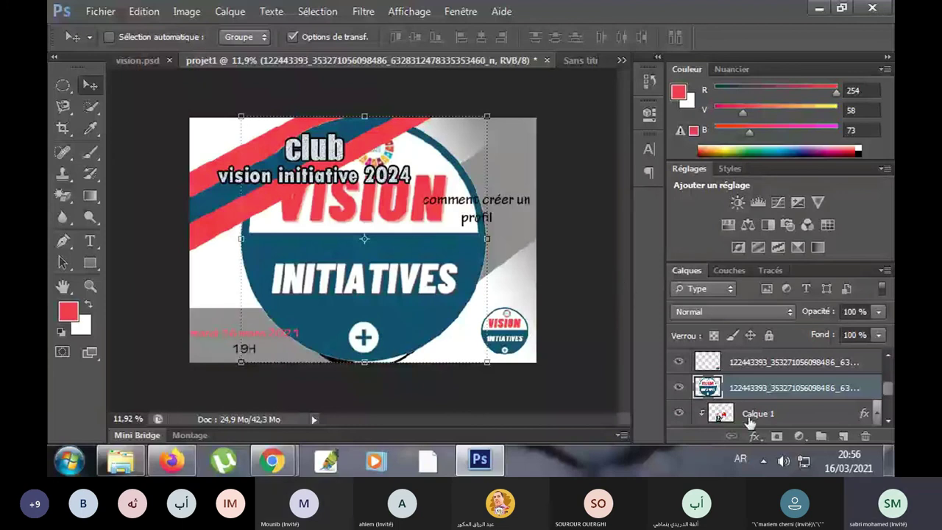
# - Put the big logo layer below the YouTube circle and lower its fill to 46%
pyautogui.moveTo(750, 421); pyautogui.dragTo(759, 396)
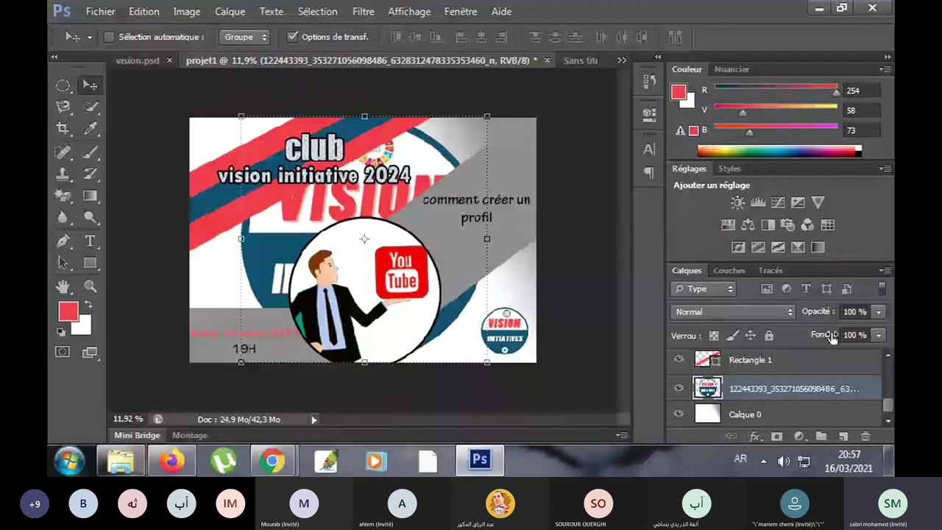
pyautogui.moveTo(831, 336); pyautogui.dragTo(787, 339)
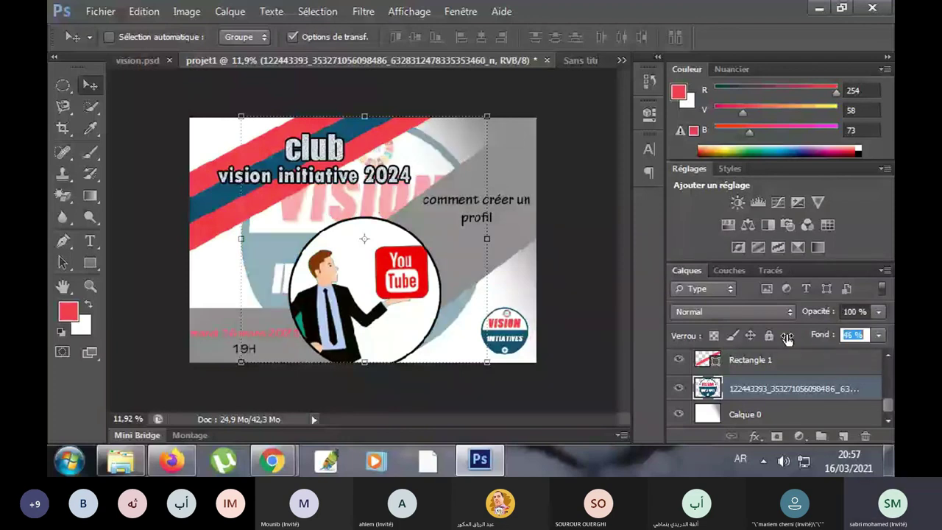
pyautogui.moveTo(829, 313); pyautogui.dragTo(809, 313)
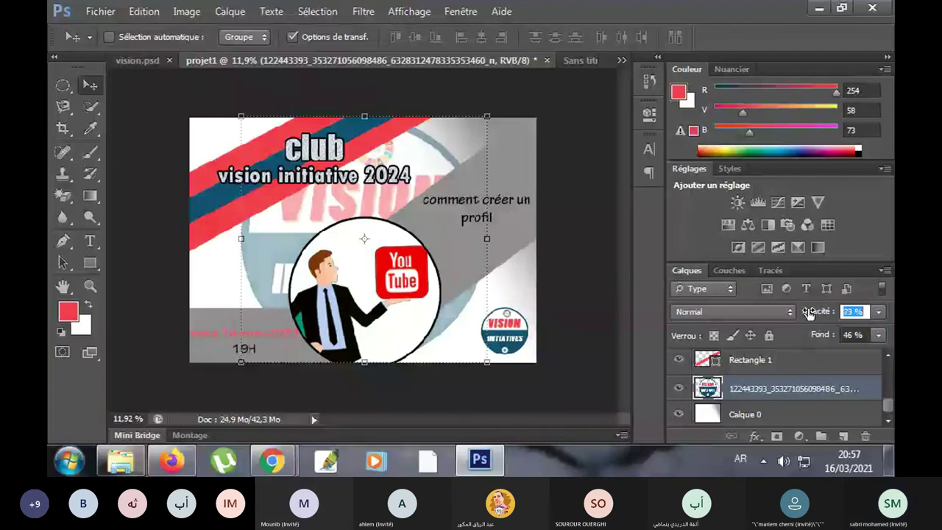
# - Fade the logo to 39% opacity and nudge it slightly right and down
pyautogui.moveTo(808, 312); pyautogui.dragTo(802, 313)
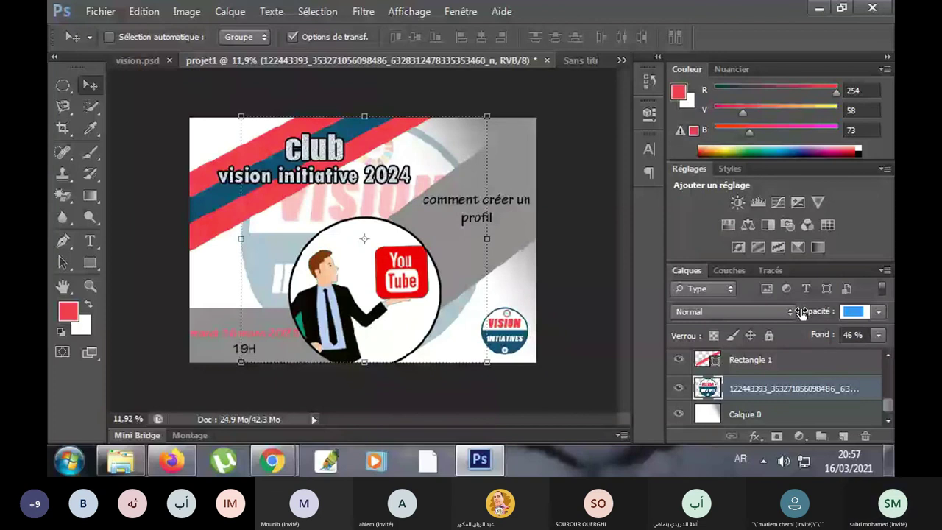
pyautogui.moveTo(801, 313); pyautogui.dragTo(817, 314)
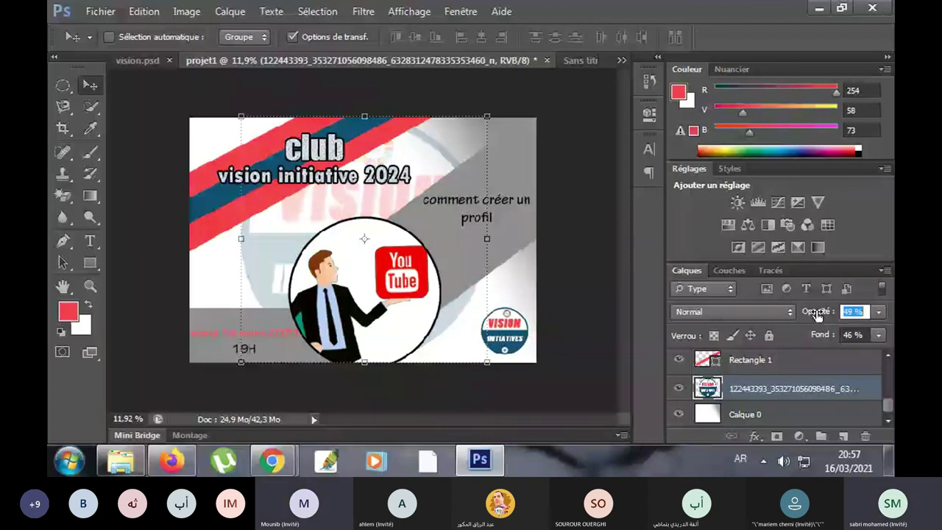
pyautogui.moveTo(817, 315); pyautogui.dragTo(809, 313)
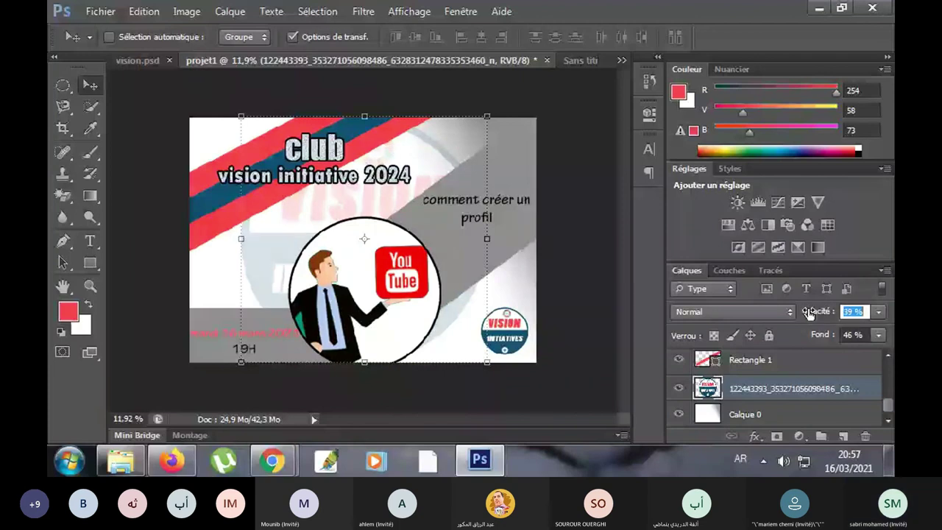
pyautogui.click(479, 153)
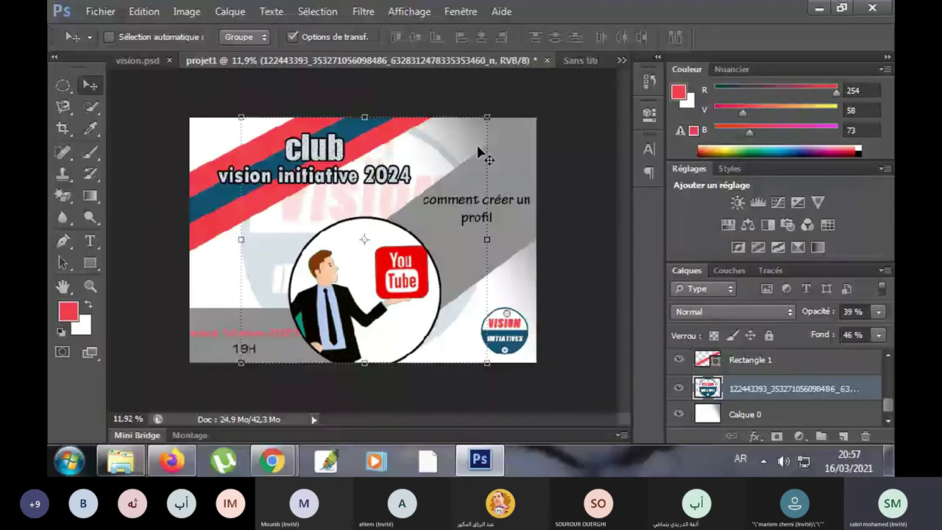
pyautogui.hotkey('shift', 'Down')
pyautogui.hotkey('shift', 'Down')
pyautogui.hotkey('shift', 'Down')
pyautogui.hotkey('shift', 'Right')
pyautogui.hotkey('shift', 'Right')
pyautogui.hotkey('shift', 'Right')
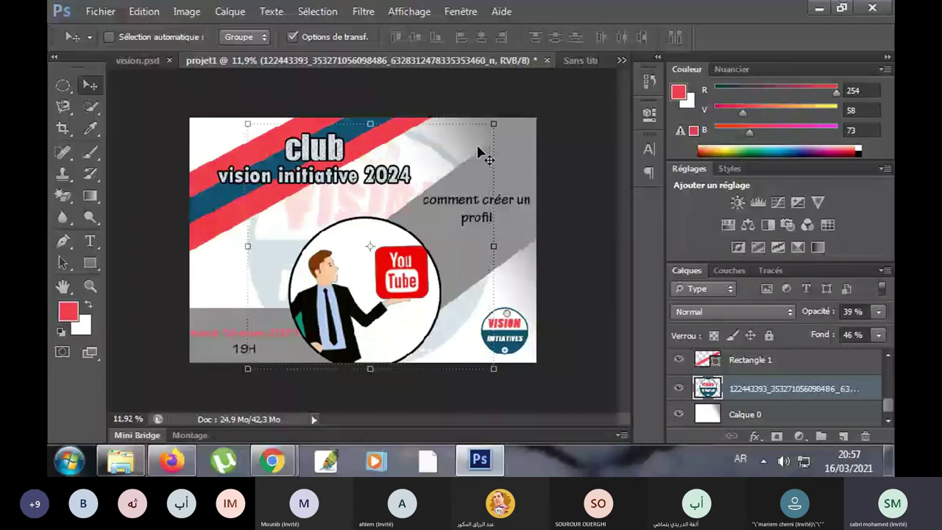
# - Nudge the watermark logo right and lower its fill from 46% to 31%
pyautogui.hotkey('shift', 'Right')
pyautogui.hotkey('shift', 'Right')
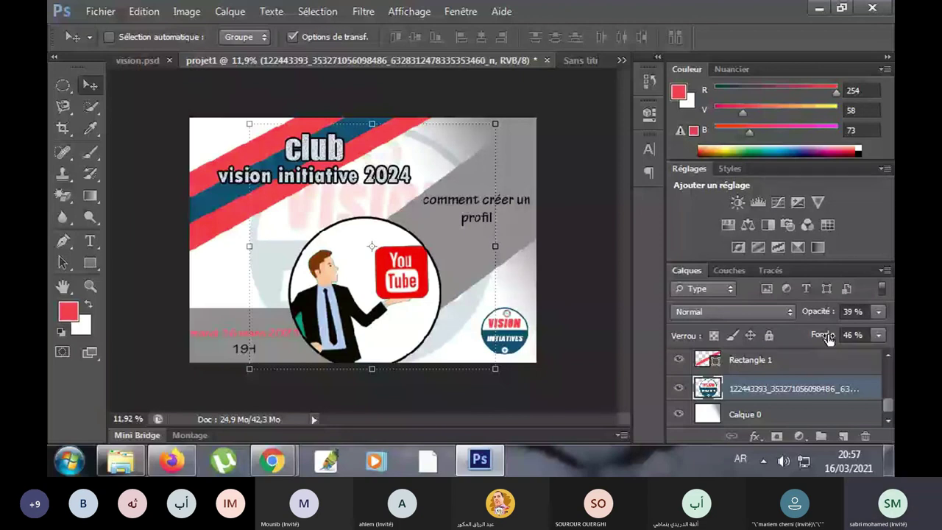
pyautogui.moveTo(828, 337); pyautogui.dragTo(823, 337)
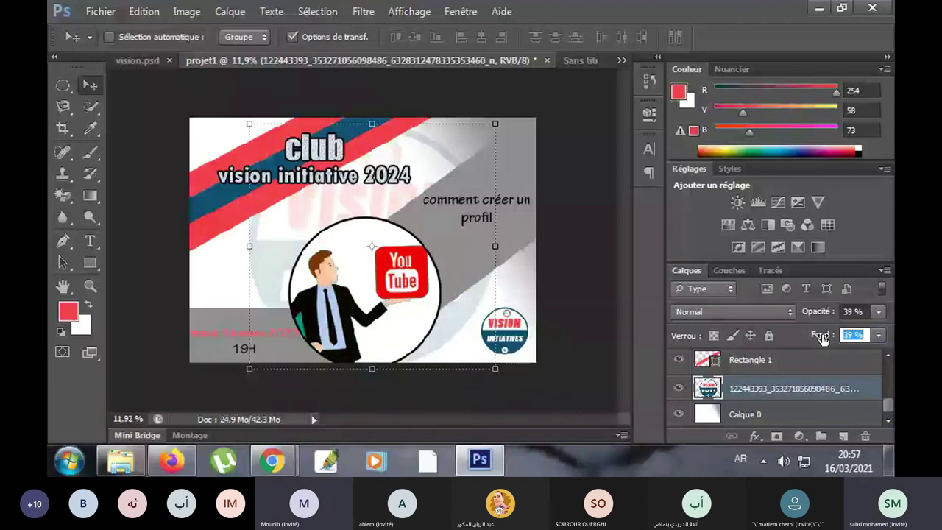
pyautogui.moveTo(823, 338); pyautogui.dragTo(817, 337)
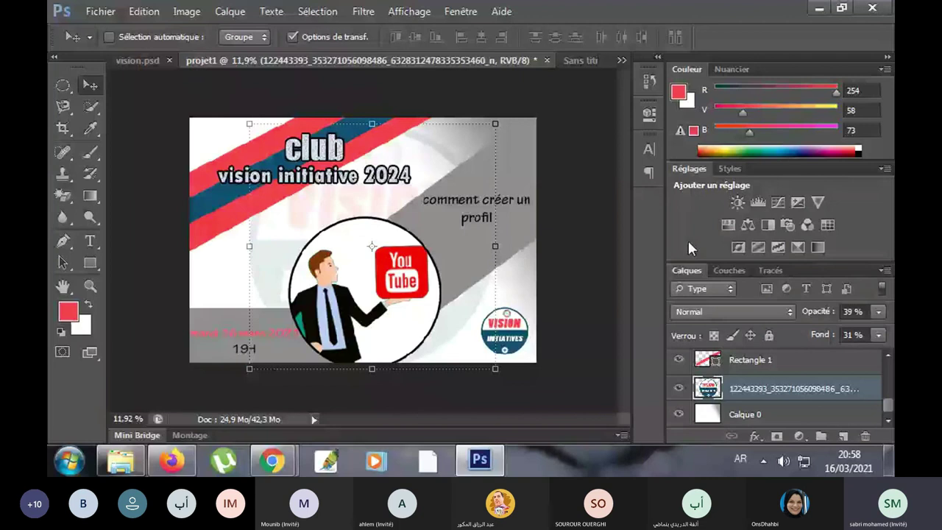
pyautogui.click(100, 11)
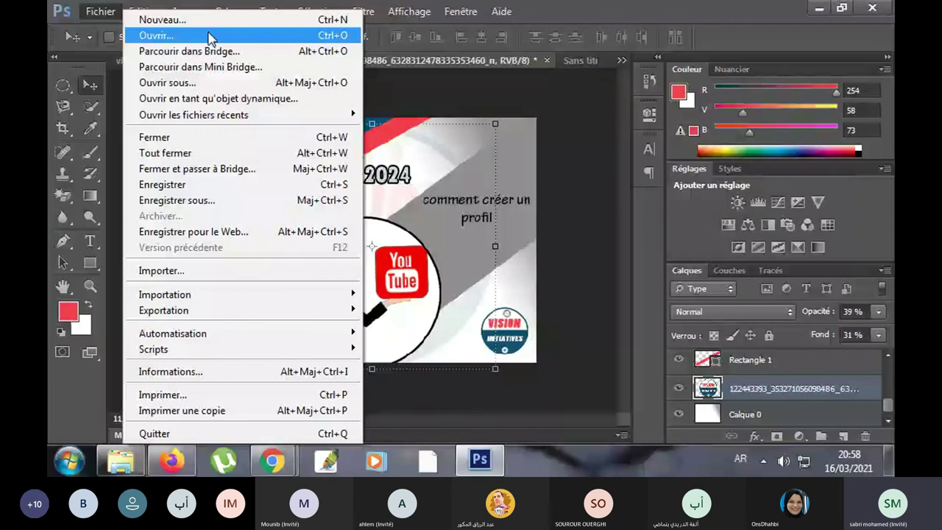
# - Open the photo of the man in the white shirt and view it at 44% zoom
pyautogui.press('Escape')
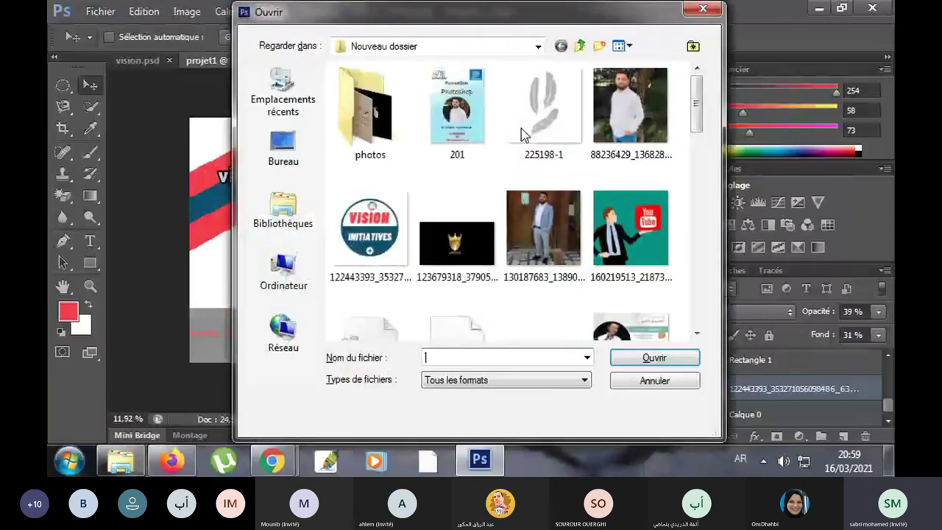
pyautogui.click(678, 360)
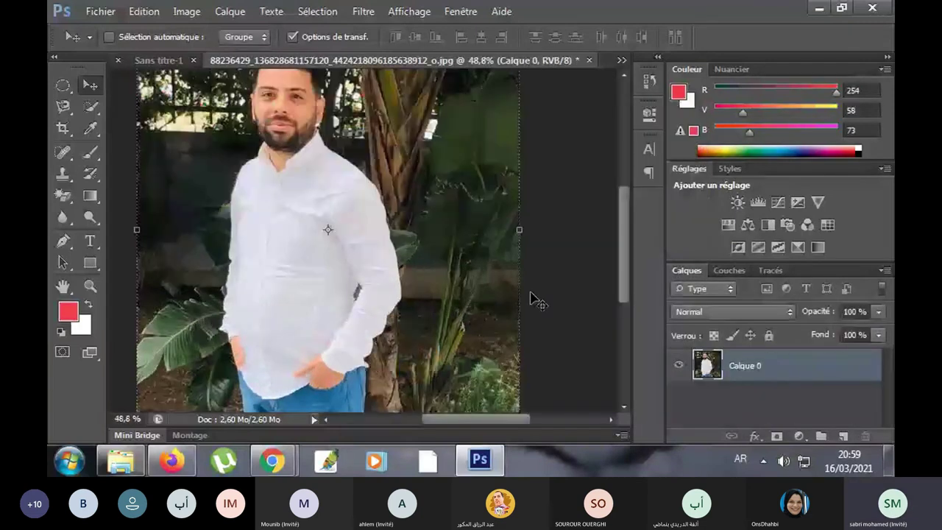
pyautogui.scroll(-1, 535, 299)
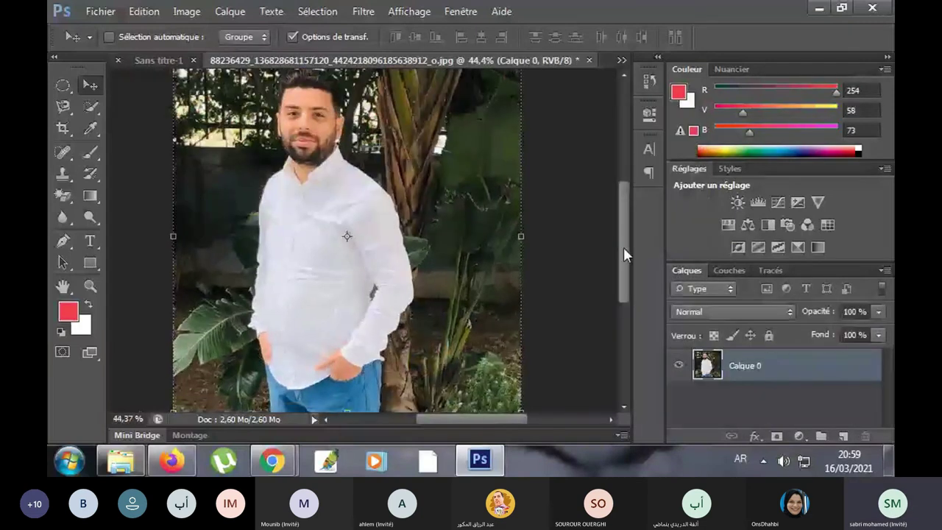
pyautogui.moveTo(623, 254); pyautogui.dragTo(625, 247)
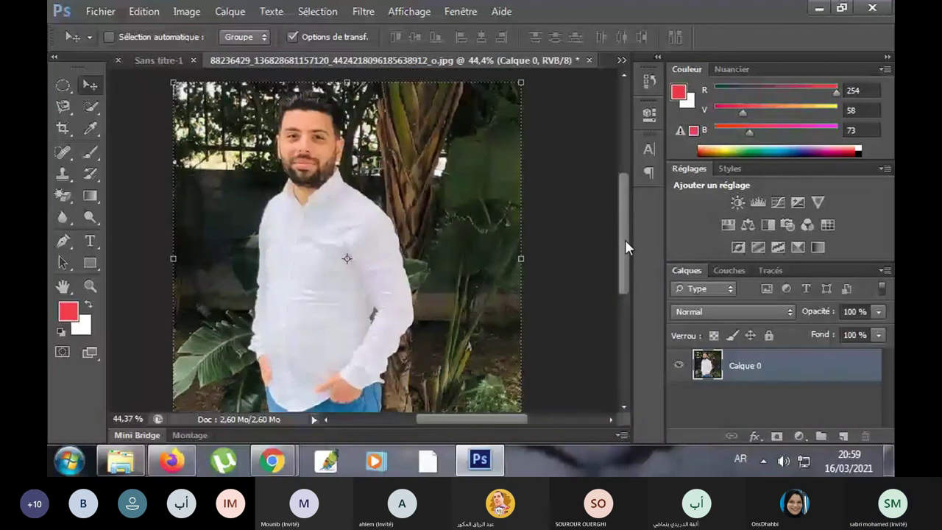
pyautogui.scroll(-1, 625, 239)
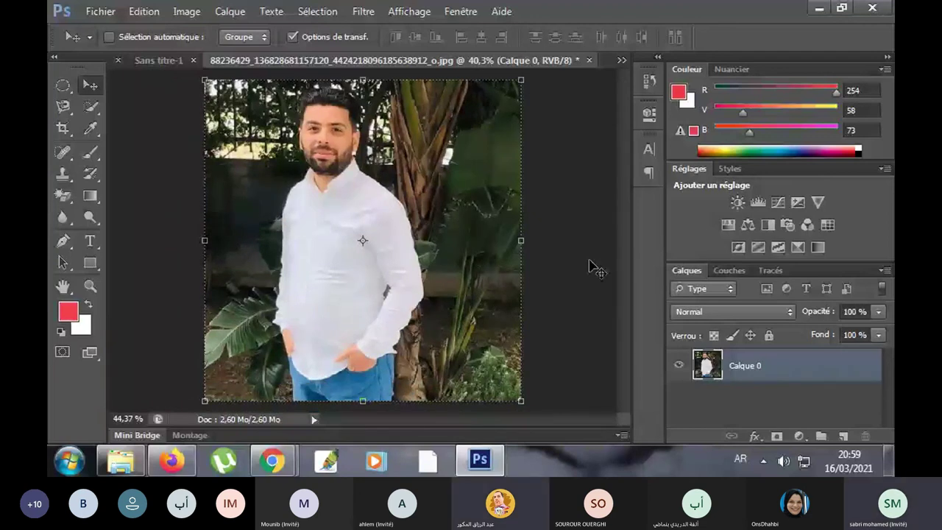
pyautogui.press('Return')
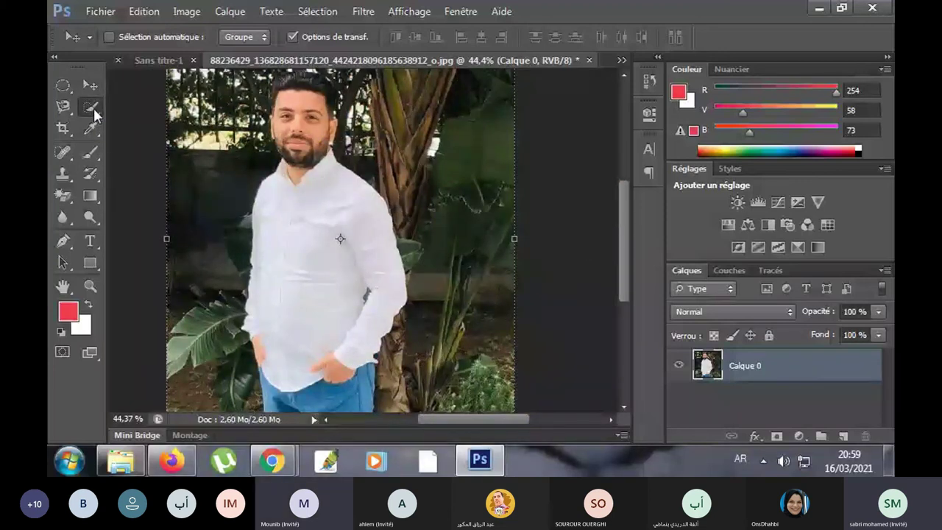
# - Set the Quick Selection brush size to 83 px
pyautogui.click(93, 108)
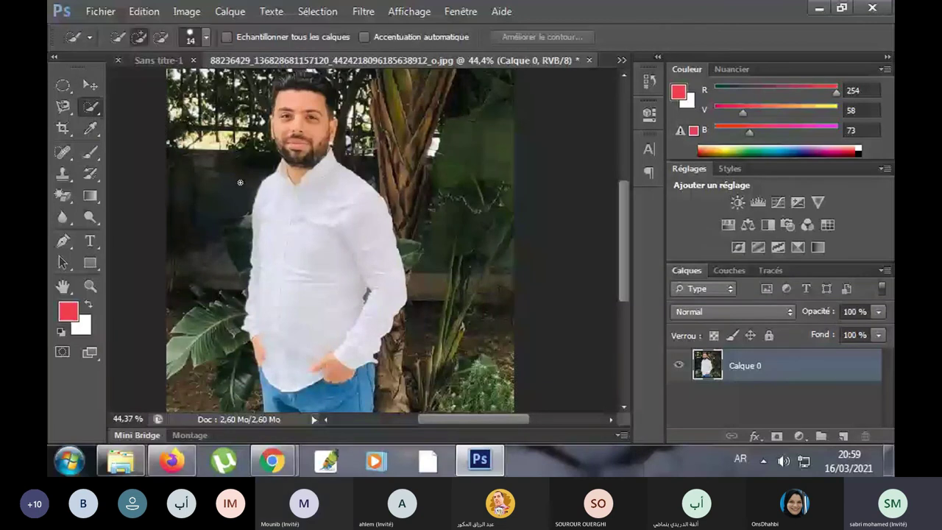
pyautogui.click(206, 36)
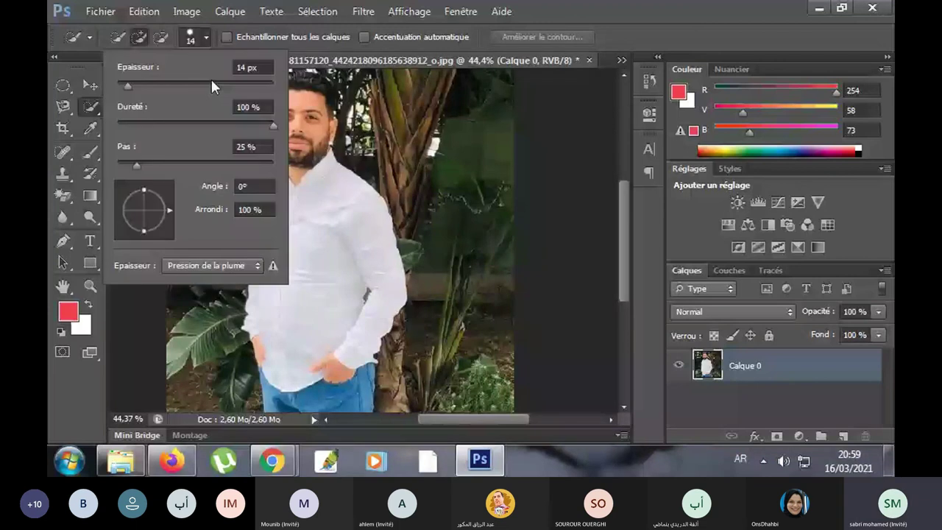
pyautogui.moveTo(211, 83); pyautogui.dragTo(182, 84)
pyautogui.click(324, 203)
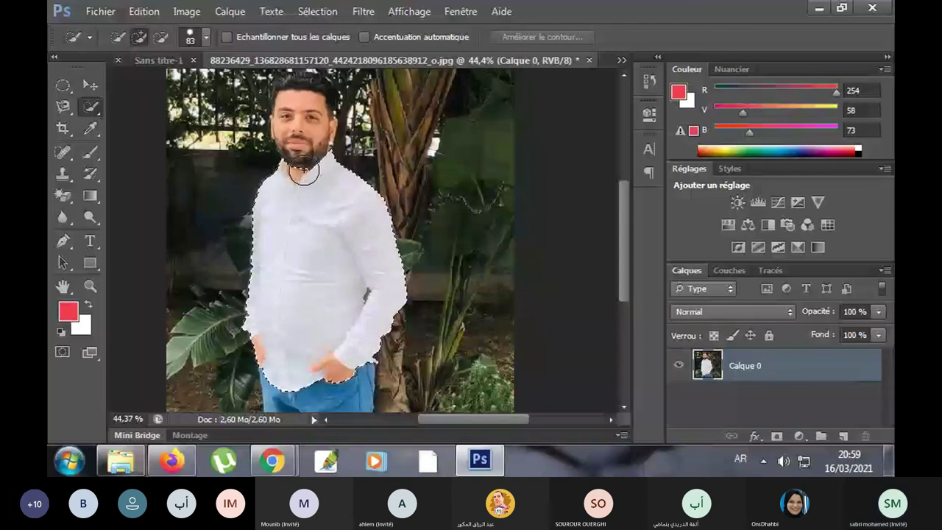
# - Extend the selection over the man's head, top of the hair and hands
pyautogui.moveTo(304, 171); pyautogui.dragTo(300, 133)
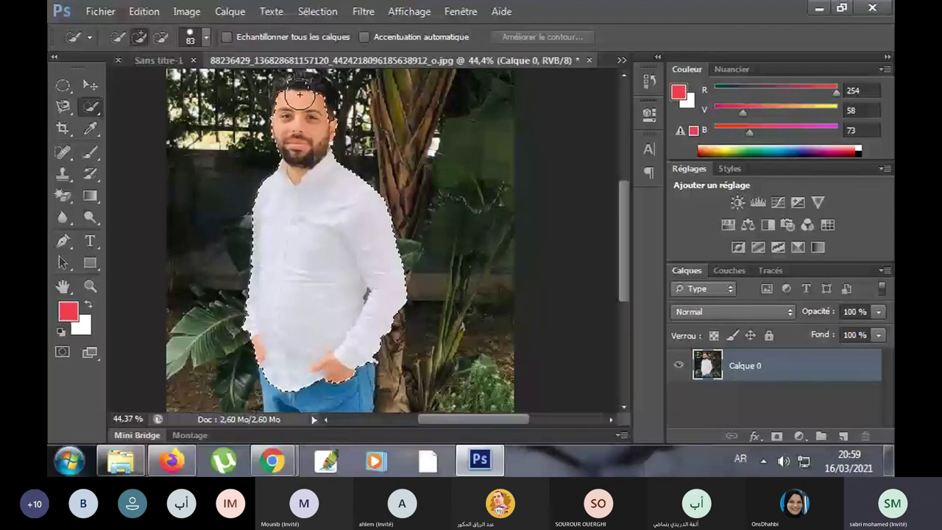
pyautogui.moveTo(300, 95); pyautogui.dragTo(314, 95)
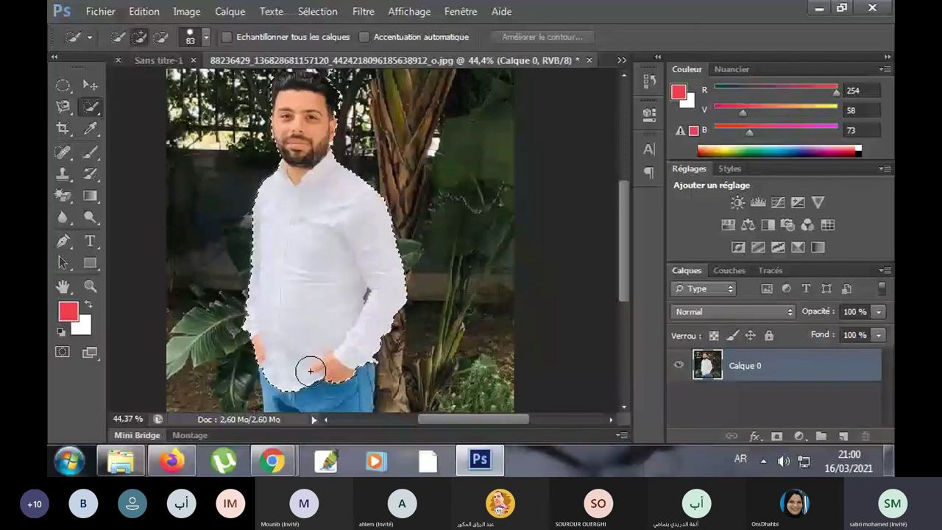
pyautogui.moveTo(310, 371); pyautogui.dragTo(311, 374)
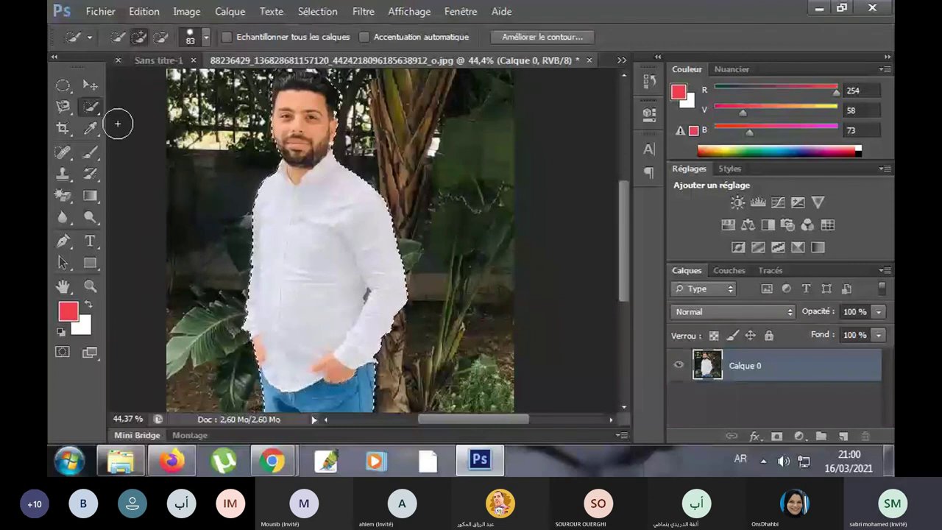
pyautogui.click(85, 81)
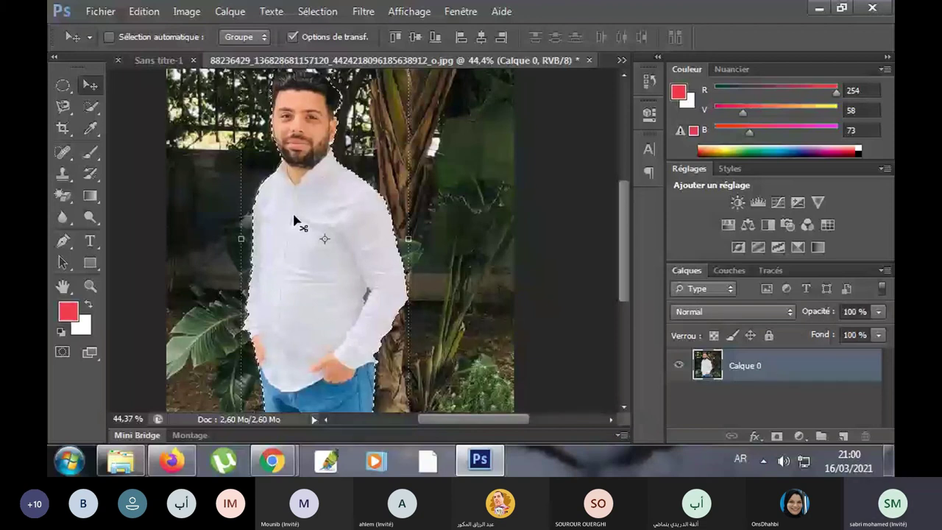
pyautogui.click(95, 11)
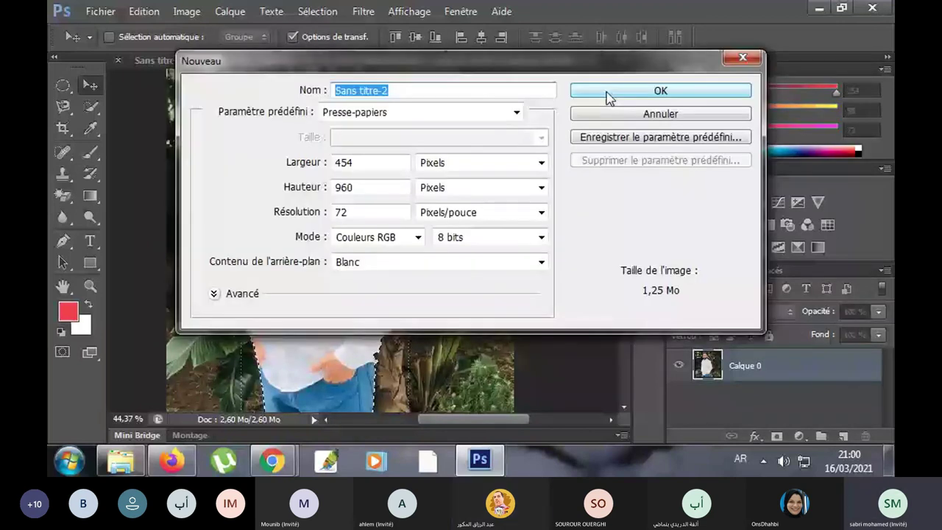
# - Create a new white document, unlock its background as Calque 0, and paste the man as Calque 1
pyautogui.click(597, 112)
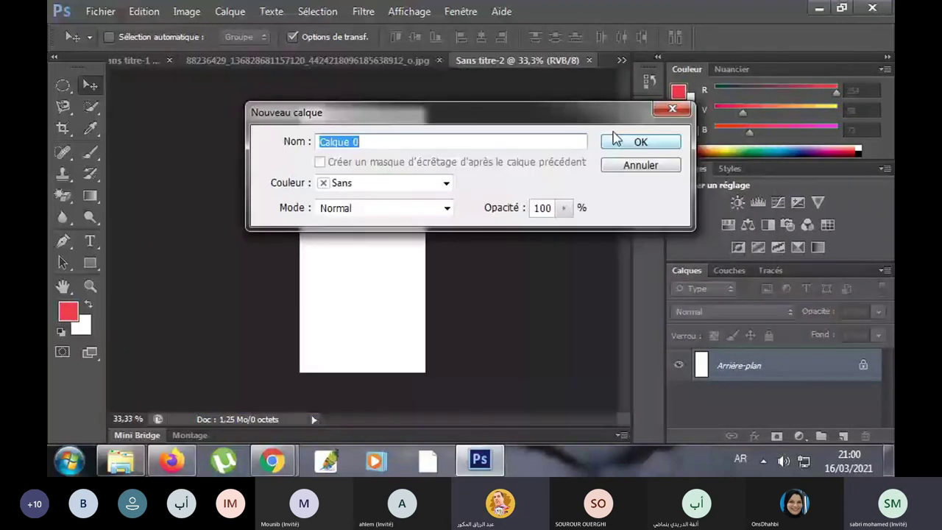
pyautogui.click(634, 139)
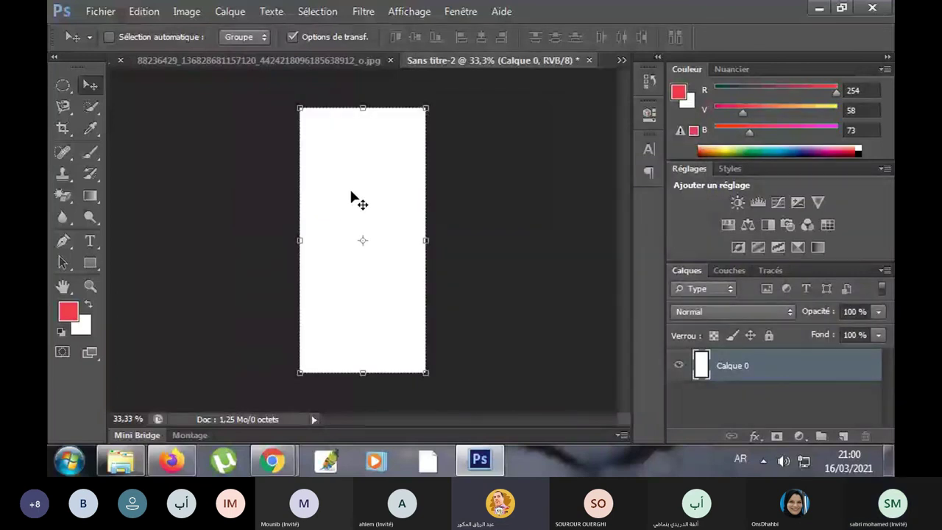
pyautogui.hotkey('ctrl', 'v')
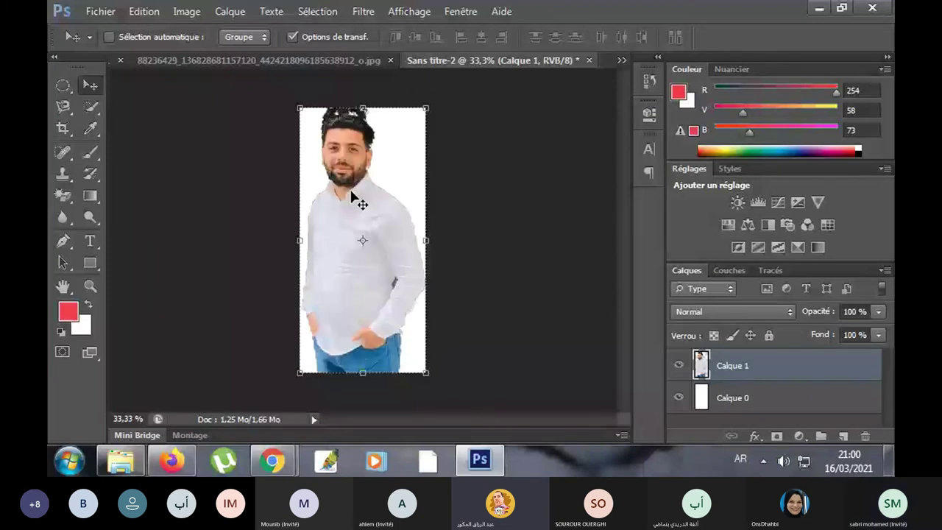
pyautogui.scroll(1, 312, 162)
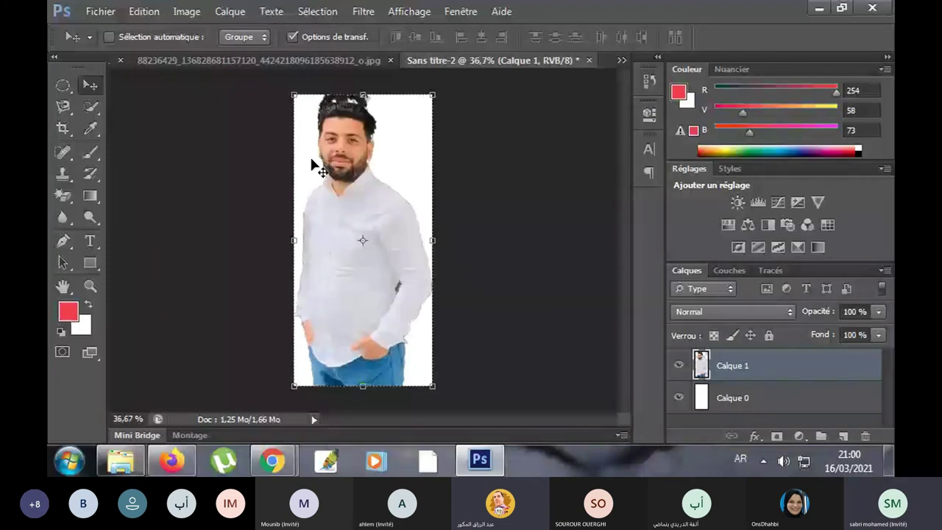
pyautogui.scroll(1, 312, 162)
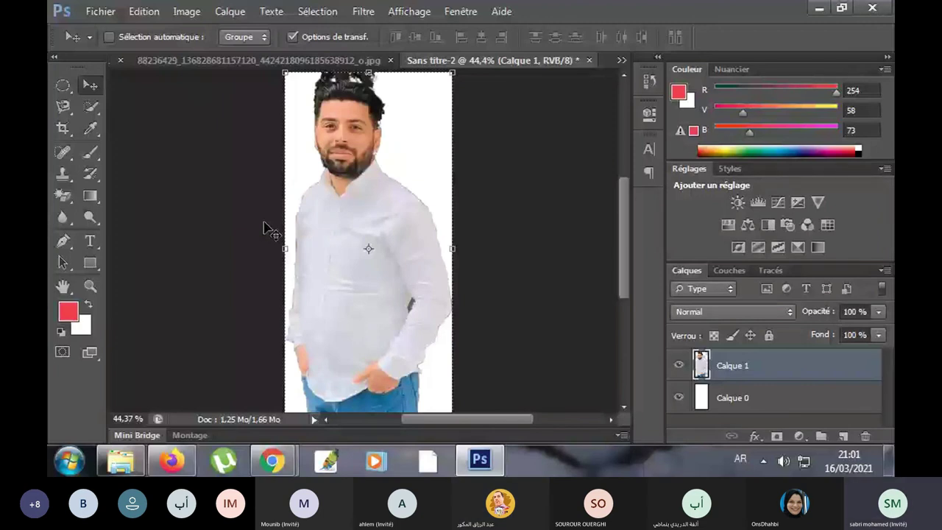
pyautogui.click(258, 59)
pyautogui.press('w')
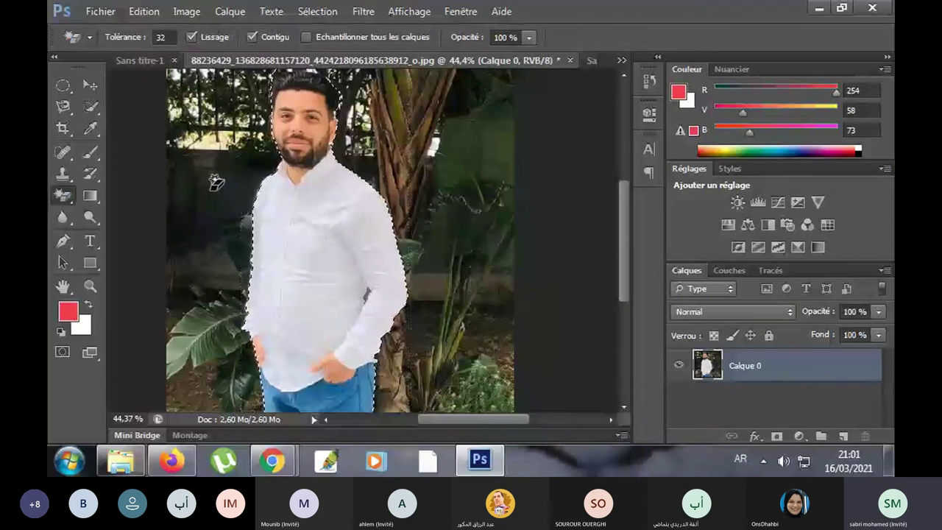
pyautogui.hotkey('ctrl', 'd')
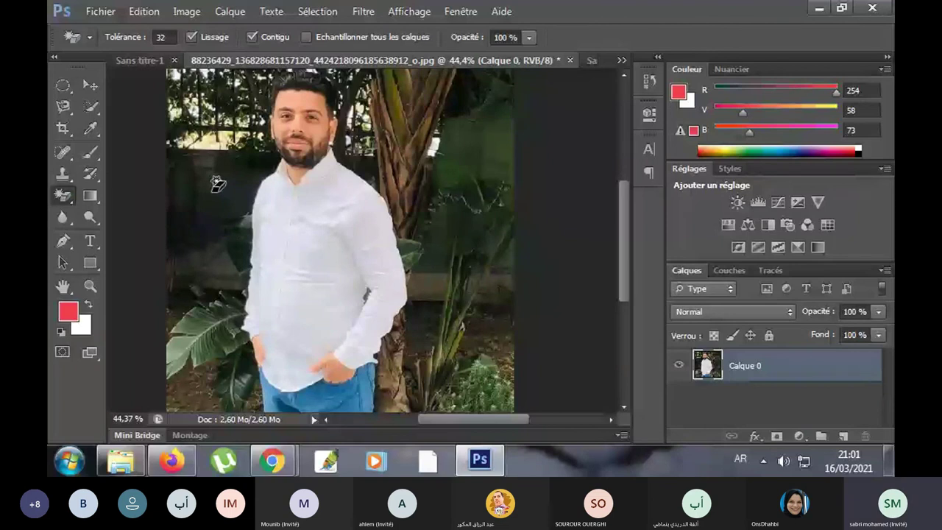
pyautogui.click(217, 183)
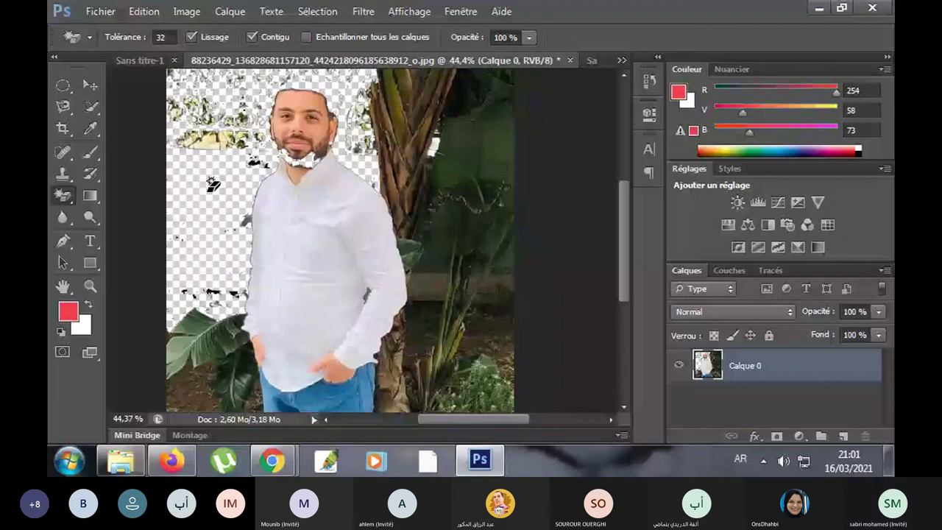
pyautogui.hotkey('ctrl', 'q')
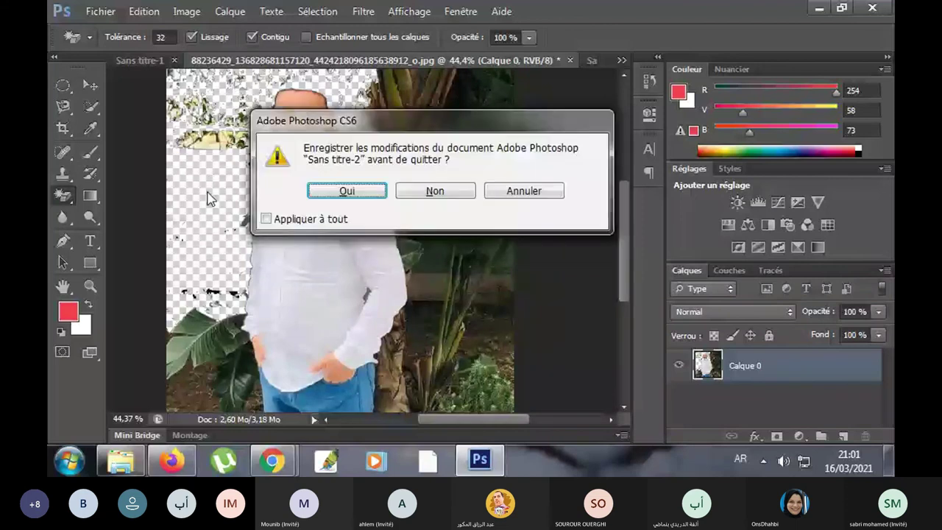
pyautogui.press('Escape')
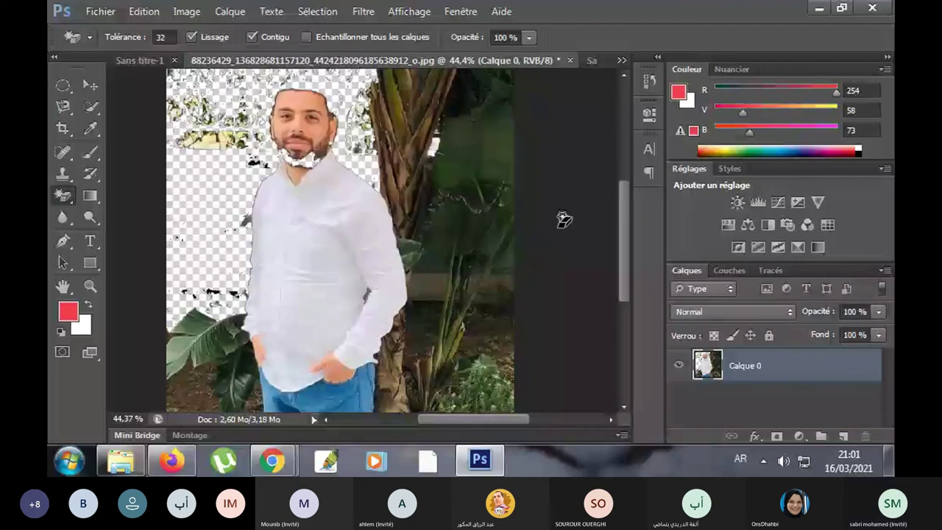
pyautogui.hotkey('alt', 'shift')
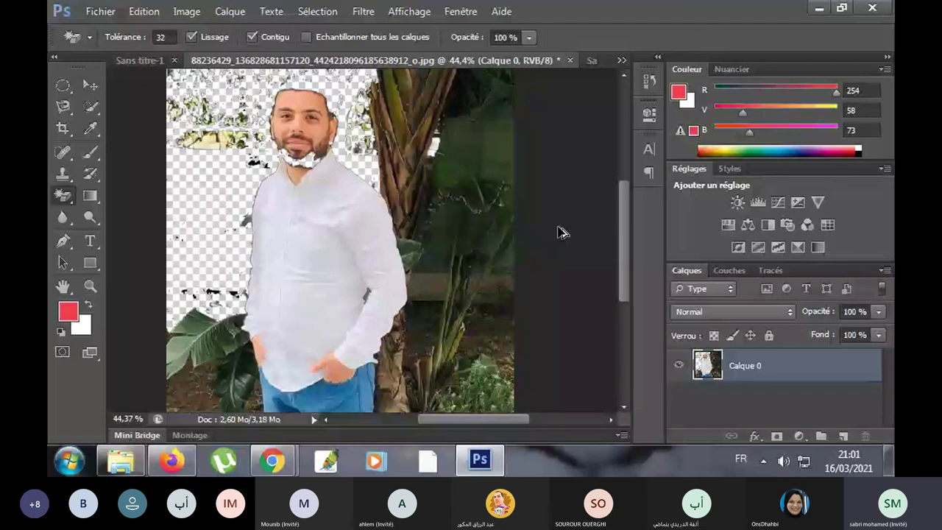
pyautogui.hotkey('ctrl', 'z')
pyautogui.click(476, 219)
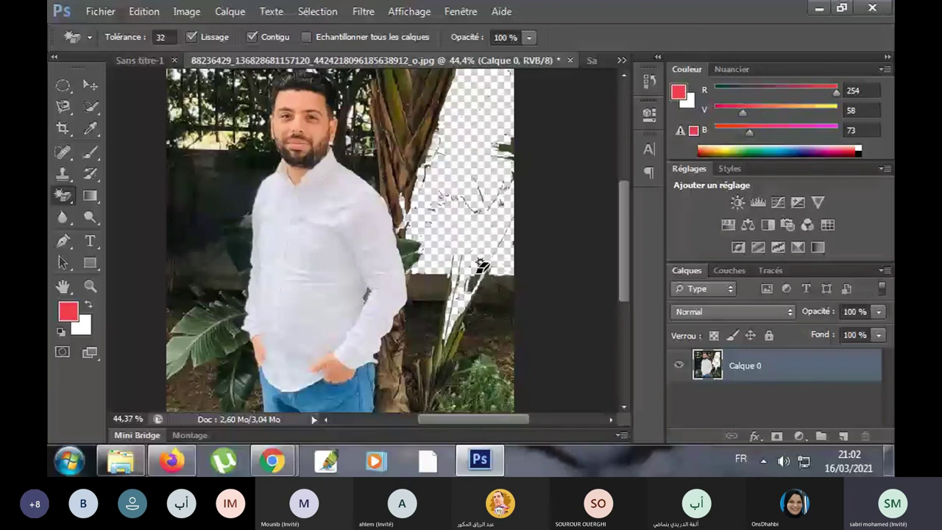
pyautogui.click(204, 202)
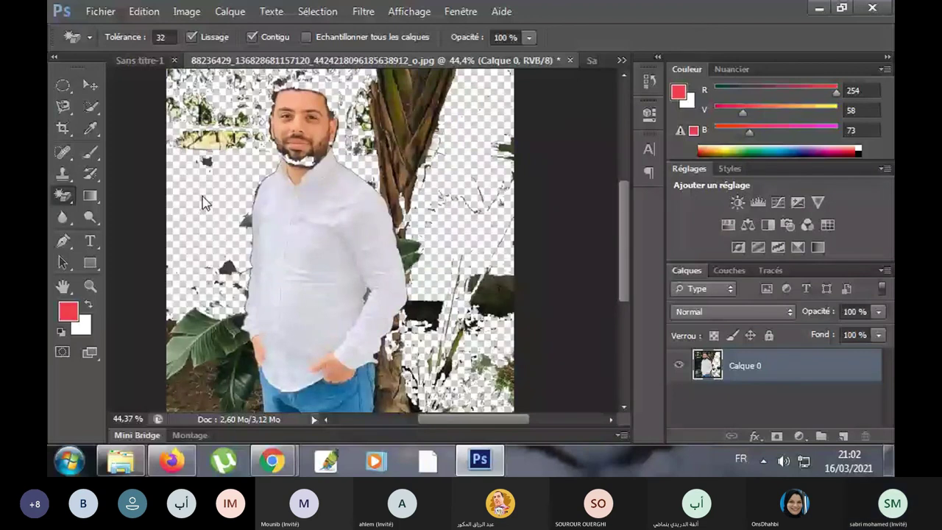
pyautogui.click(202, 190)
pyautogui.hotkey('ctrl', 'alt', 'z')
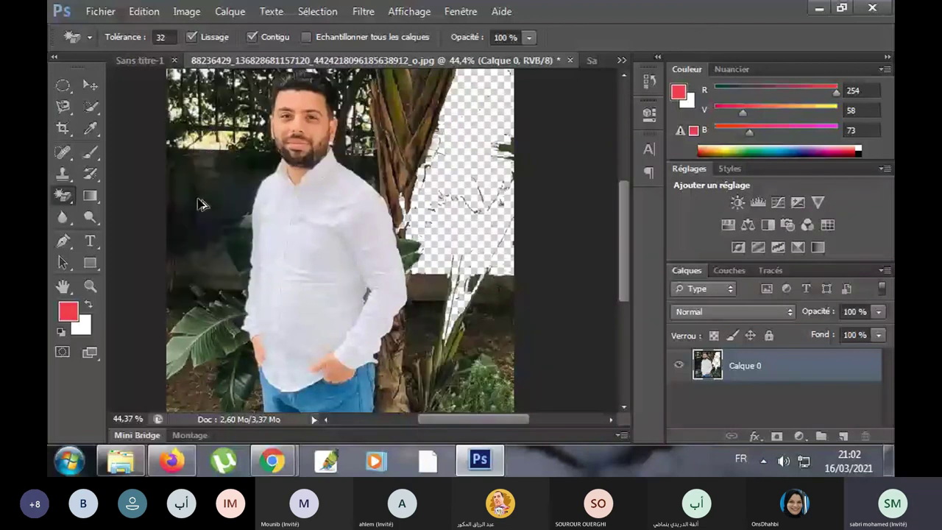
pyautogui.hotkey('ctrl', 'alt', 'z')
pyautogui.click(91, 87)
pyautogui.click(91, 108)
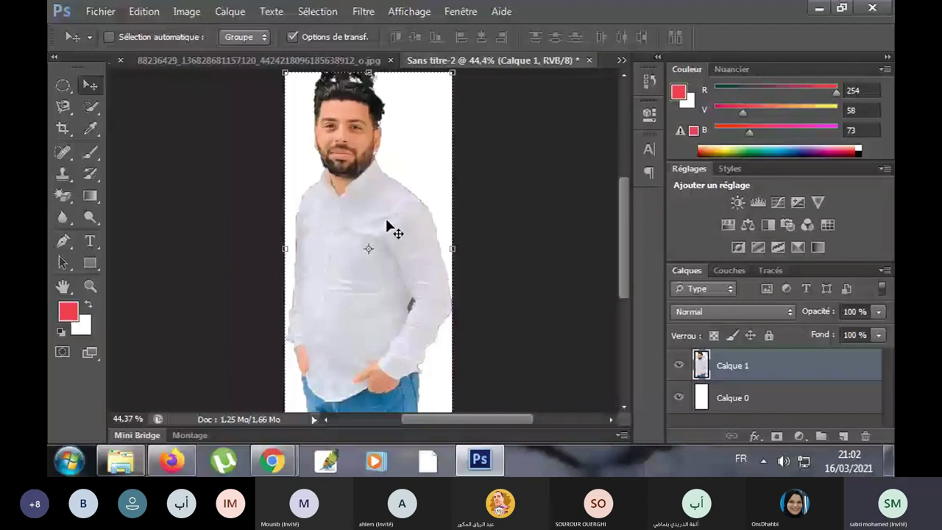
# - Zoom to about 200% and scroll up to the top of the man's hair
pyautogui.scroll(5, 383, 125)
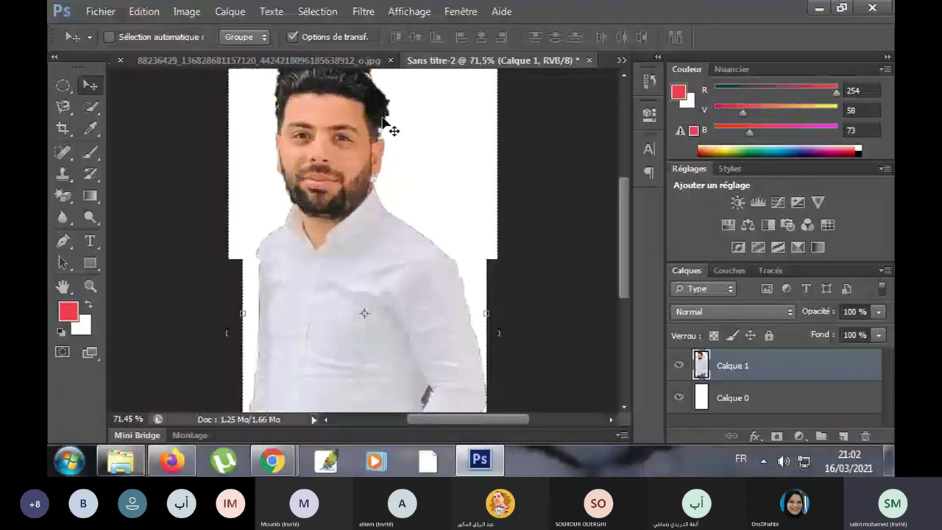
pyautogui.scroll(10, 383, 123)
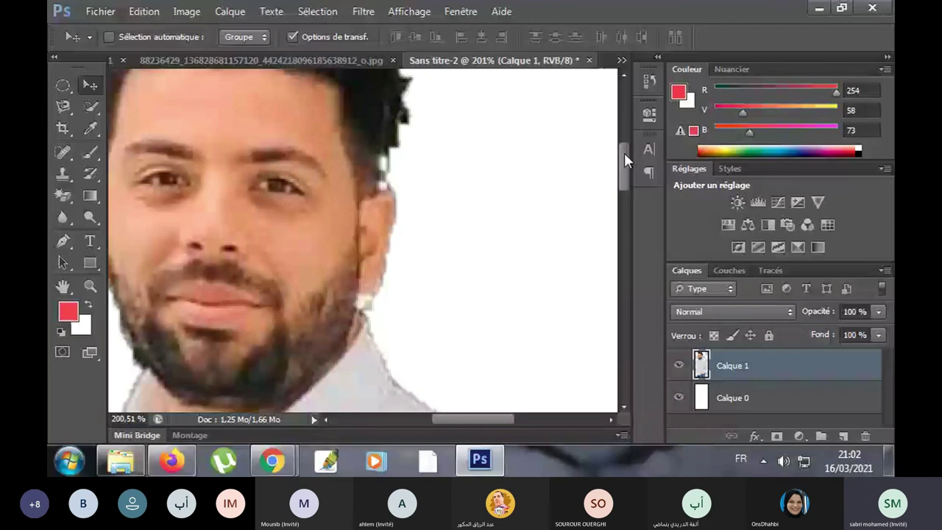
pyautogui.scroll(5, 624, 154)
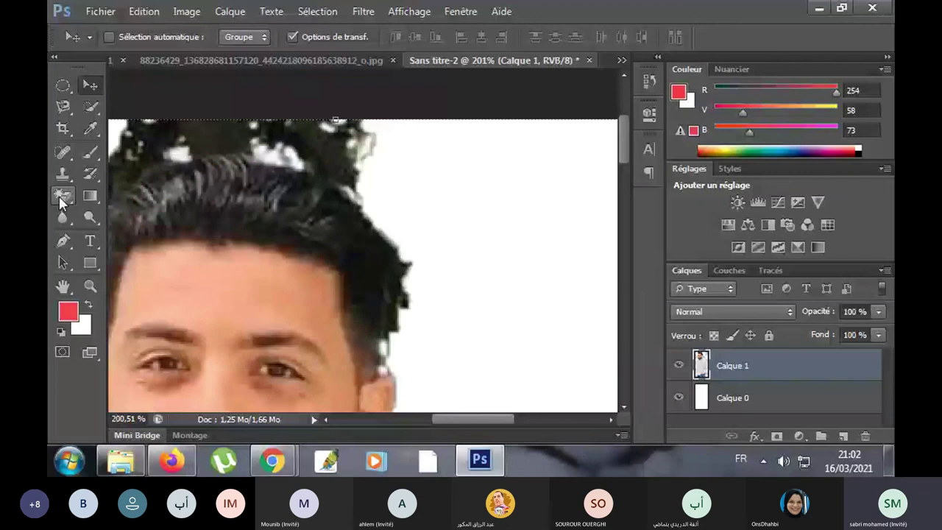
# - Erase the dark fringe along the top and top-right of the man's hair with a size-13 eraser
pyautogui.click(59, 196)
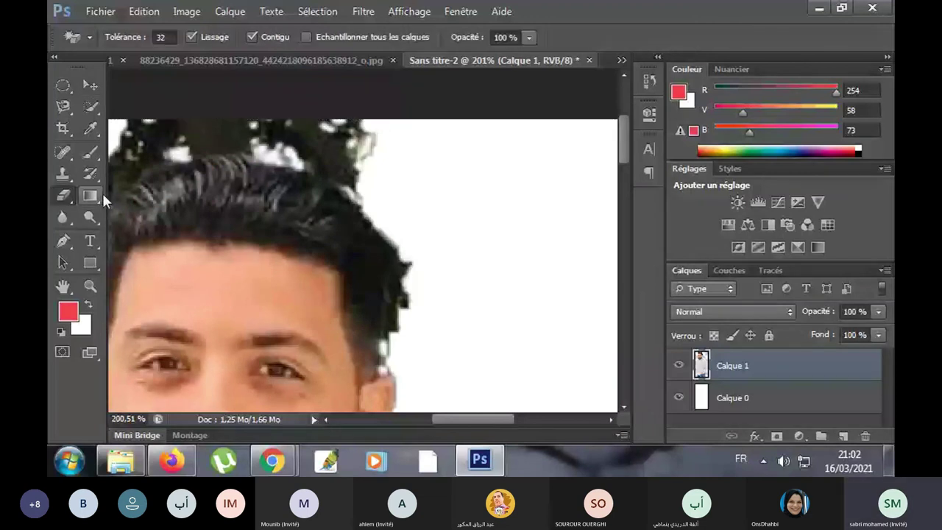
pyautogui.hotkey('shift', 'e')
pyautogui.moveTo(364, 184)
pyautogui.mouseDown()
pyautogui.moveTo(273, 119)
pyautogui.moveTo(127, 125)
pyautogui.moveTo(280, 132)
pyautogui.mouseUp()
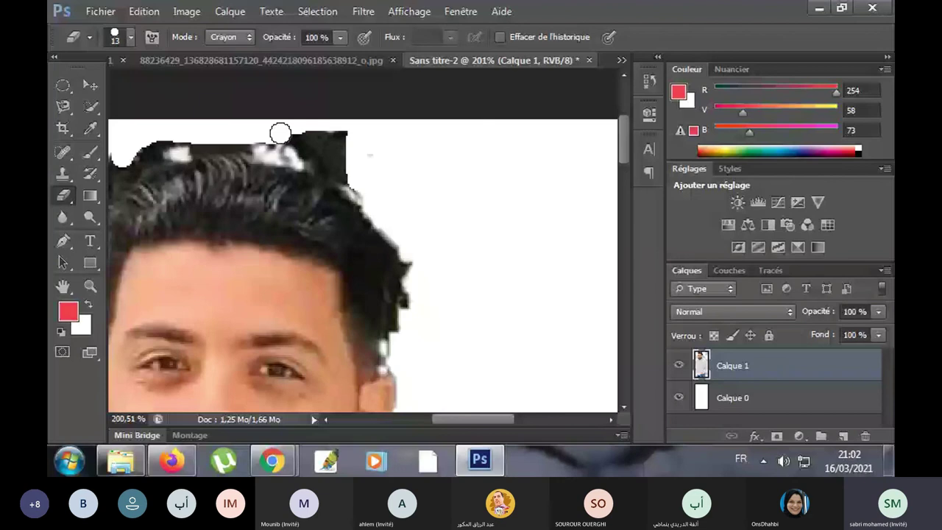
pyautogui.moveTo(281, 133); pyautogui.dragTo(351, 177)
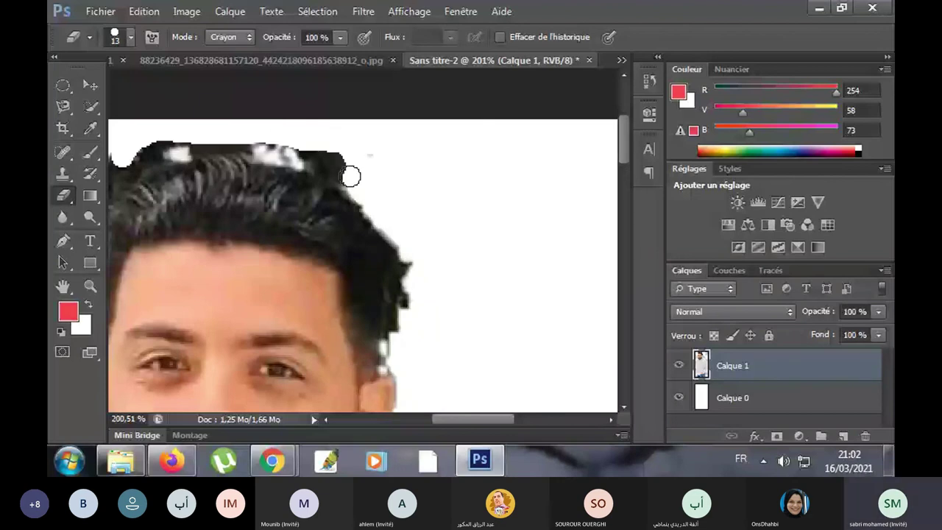
pyautogui.moveTo(351, 177); pyautogui.dragTo(352, 185)
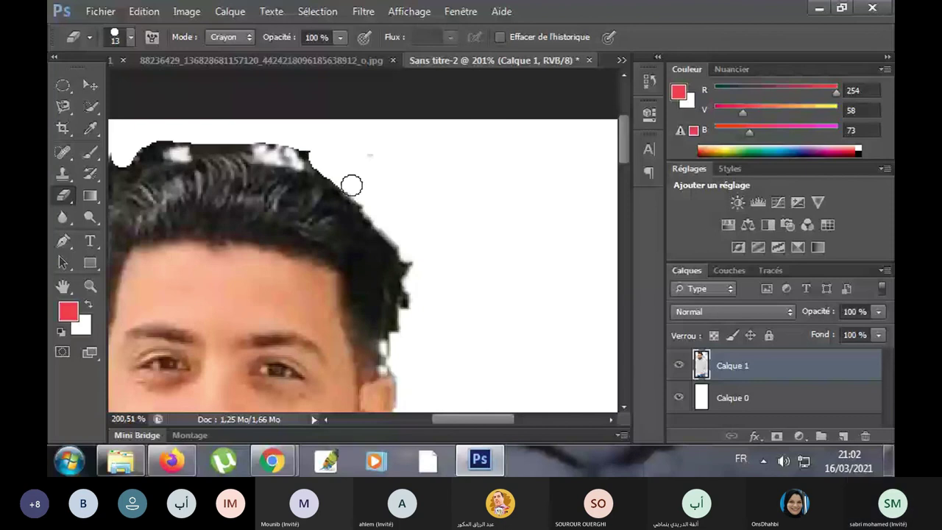
pyautogui.moveTo(351, 186); pyautogui.dragTo(243, 139)
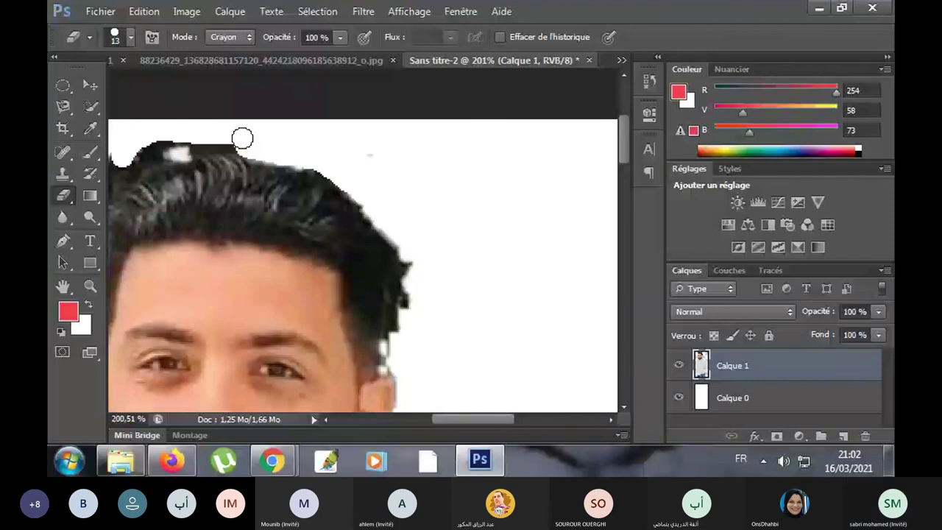
pyautogui.moveTo(242, 138)
pyautogui.mouseDown()
pyautogui.moveTo(206, 138)
pyautogui.moveTo(217, 76)
pyautogui.mouseUp()
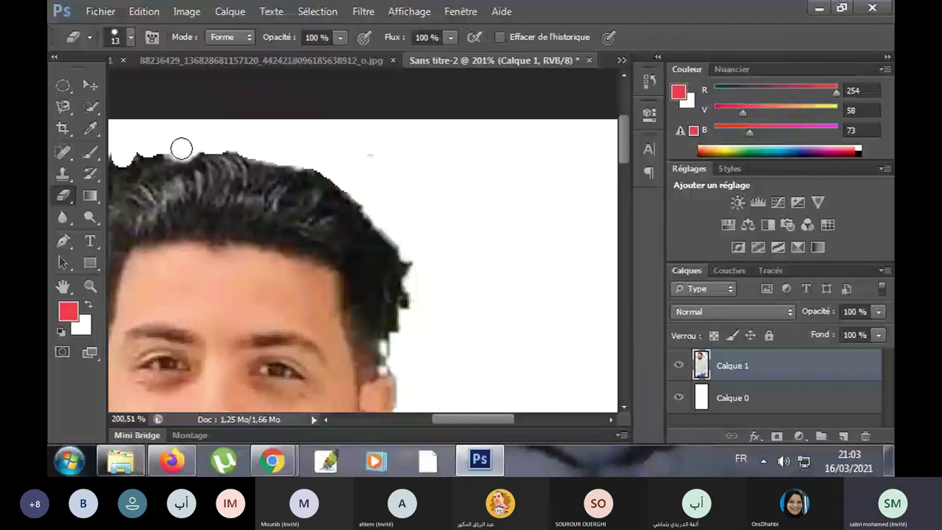
# - Remove the stray top-left hair spikes and dark strands on the right edge, then zoom out
pyautogui.moveTo(182, 149); pyautogui.dragTo(132, 162)
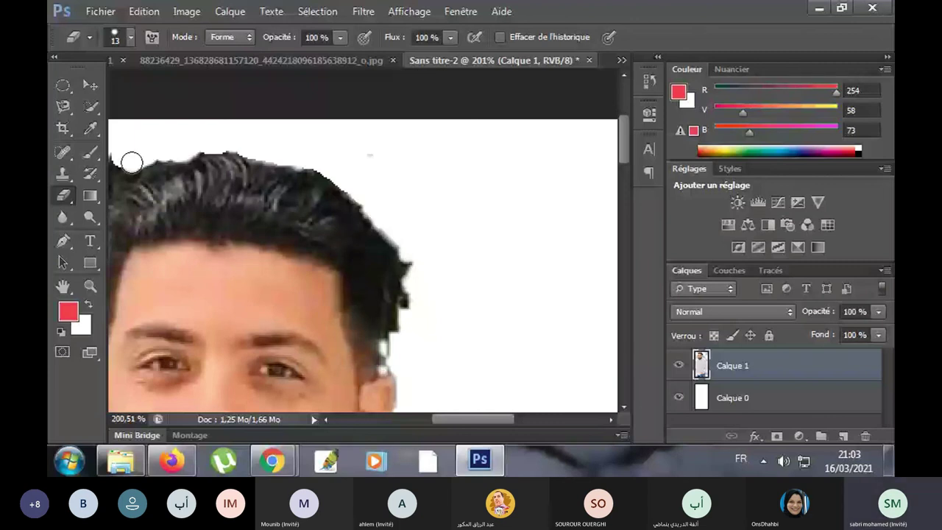
pyautogui.moveTo(132, 162); pyautogui.dragTo(117, 159)
pyautogui.moveTo(402, 257)
pyautogui.mouseDown()
pyautogui.moveTo(409, 312)
pyautogui.moveTo(391, 347)
pyautogui.mouseUp()
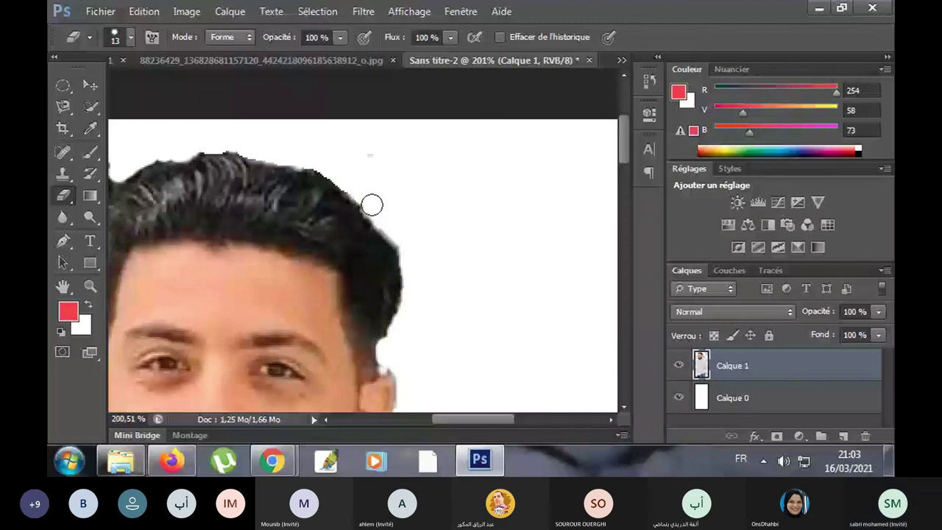
pyautogui.hscroll(-3, 372, 205)
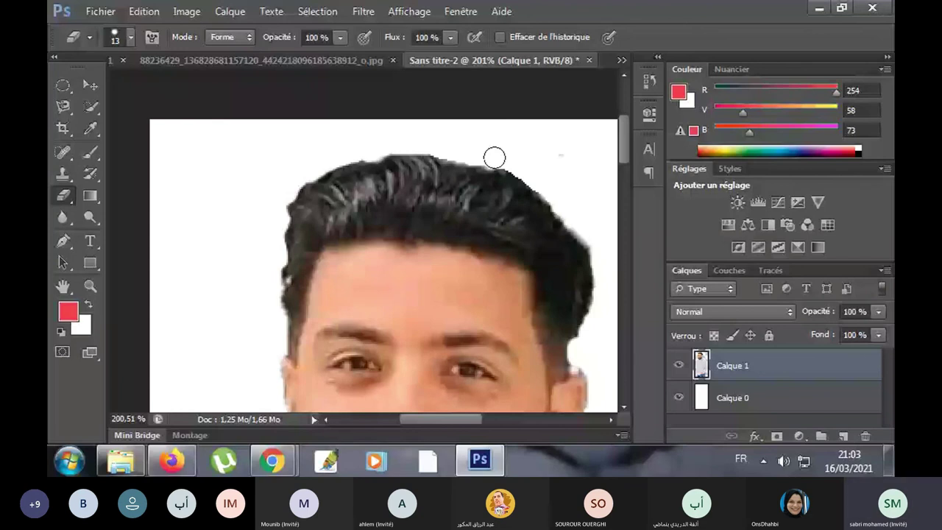
pyautogui.scroll(-1, 495, 158)
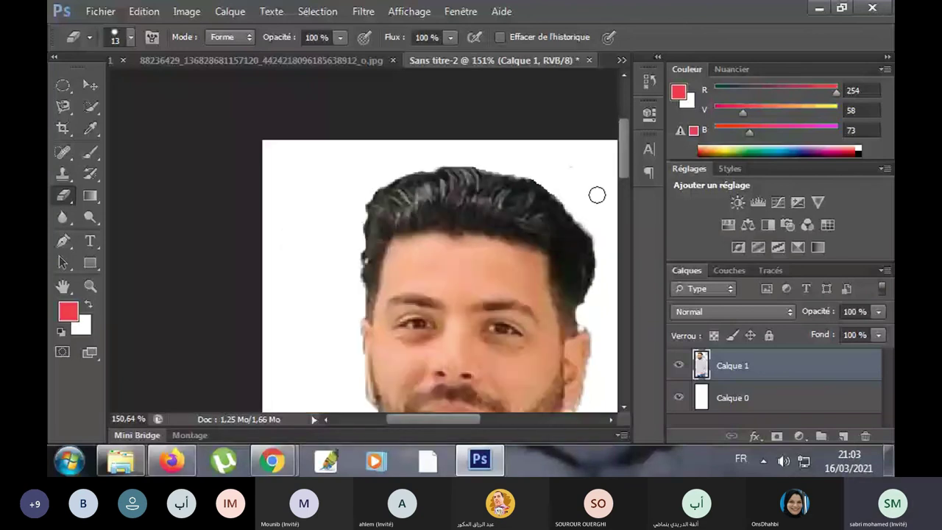
pyautogui.scroll(-3, 597, 195)
pyautogui.scroll(-1, 434, 237)
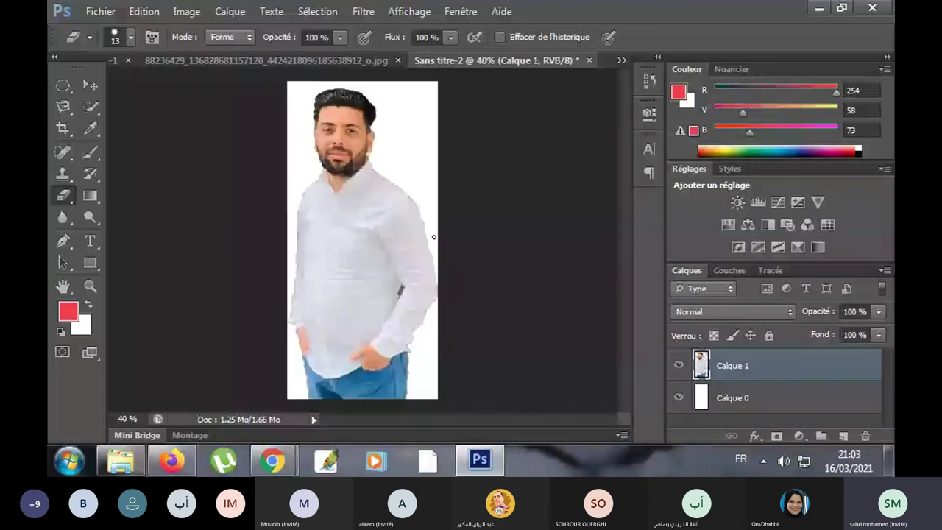
# - Make Calque 0's white background transparent with the Magic Eraser
pyautogui.scroll(1, 434, 237)
pyautogui.click(90, 84)
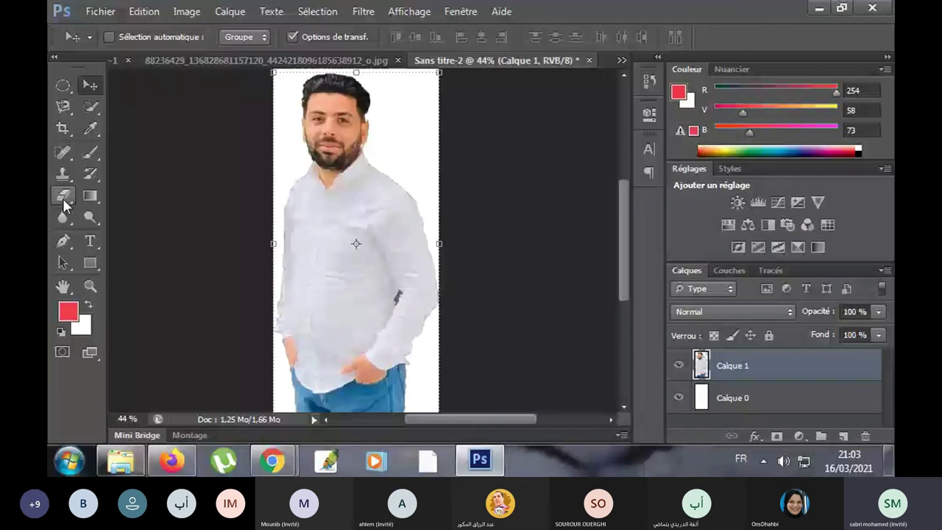
pyautogui.moveTo(63, 204); pyautogui.dragTo(110, 230)
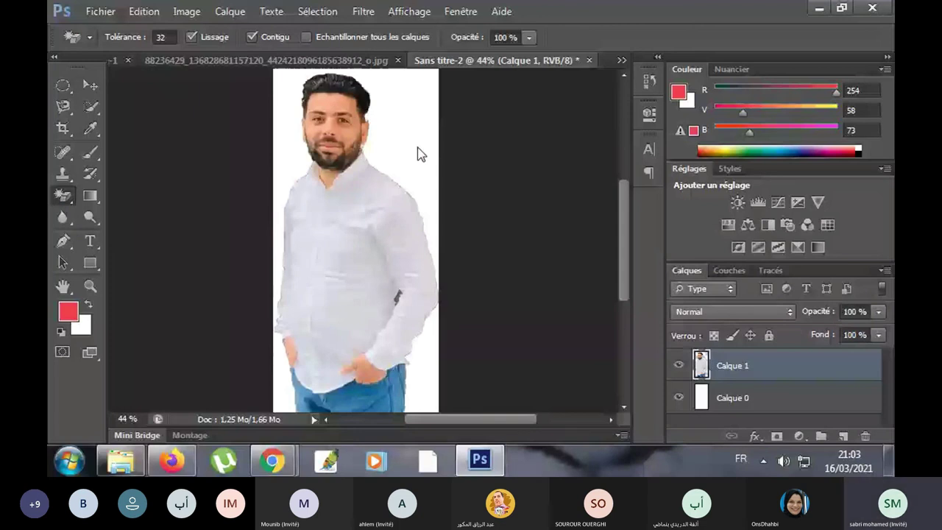
pyautogui.click(417, 153)
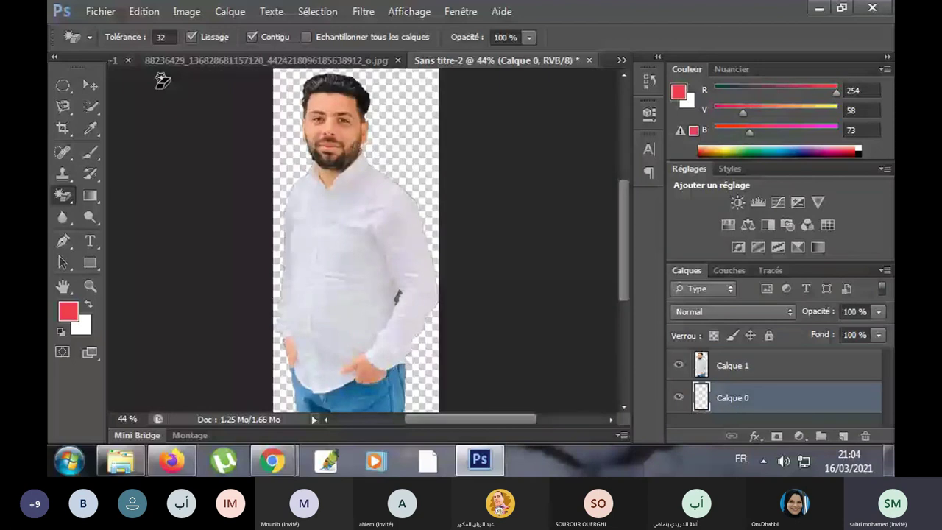
pyautogui.press('v')
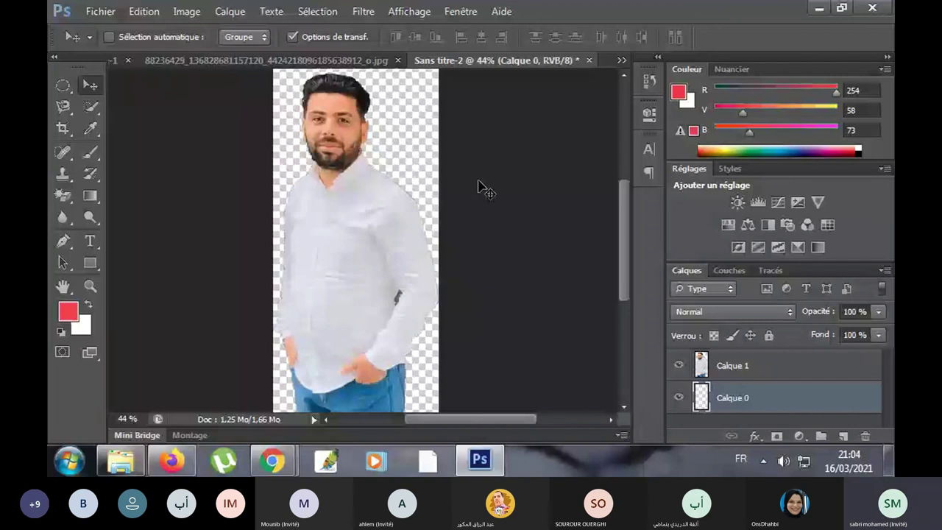
# - Close Sans titre-2 without saving changes
pyautogui.hotkey('ctrl', 'q')
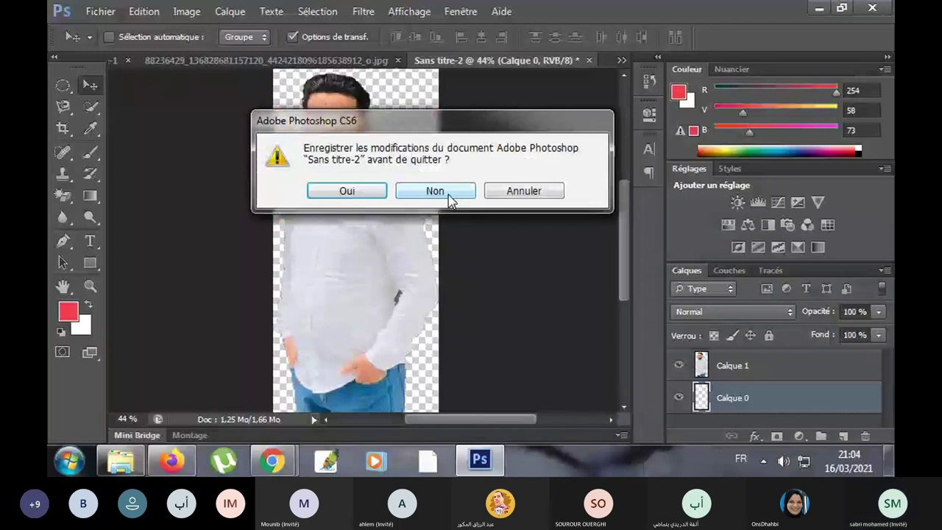
pyautogui.click(435, 191)
pyautogui.rightClick(64, 106)
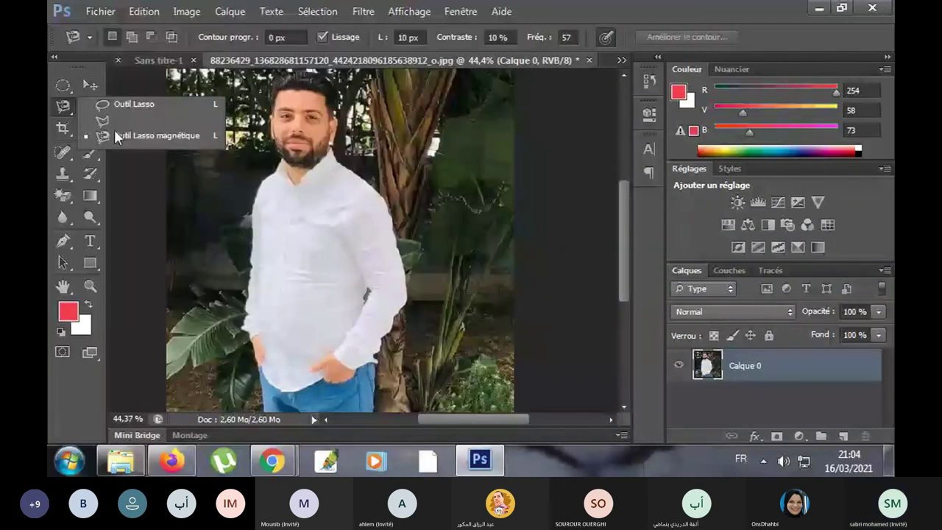
# - Trace the man's outline from hair to hands with the Magnetic Lasso and close the selection
pyautogui.click(115, 134)
pyautogui.scroll(1, 309, 124)
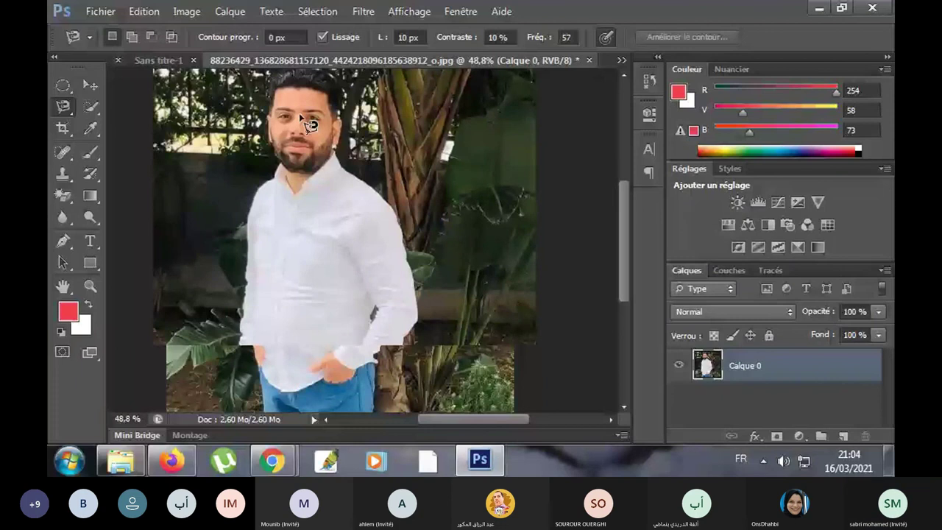
pyautogui.scroll(4, 307, 124)
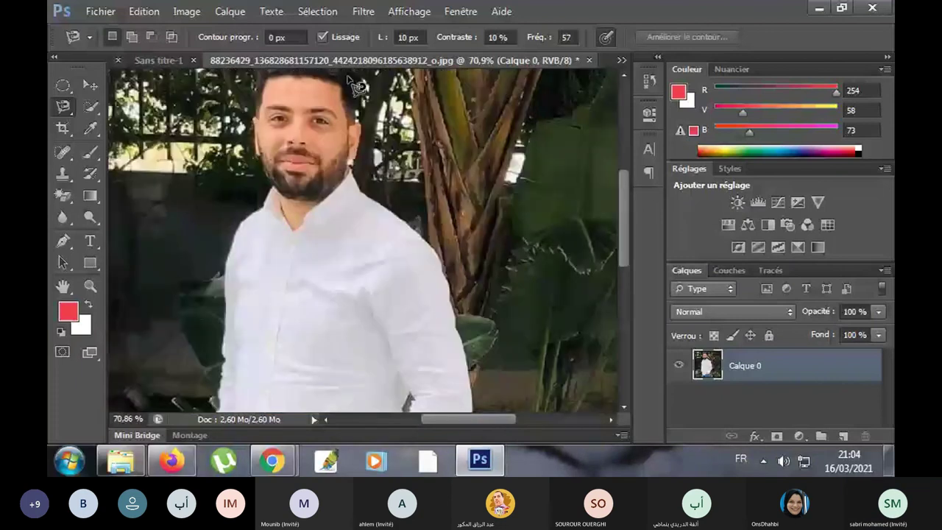
pyautogui.click(351, 77)
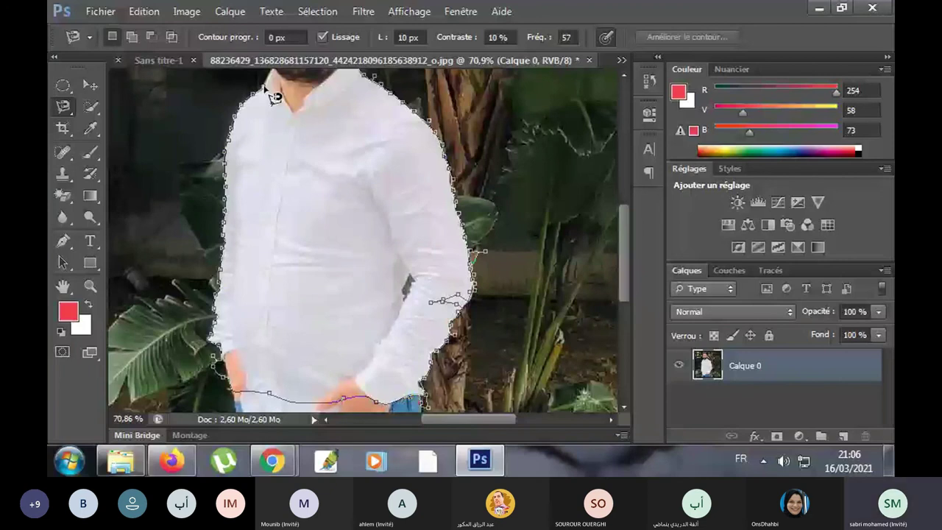
pyautogui.scroll(3, 271, 98)
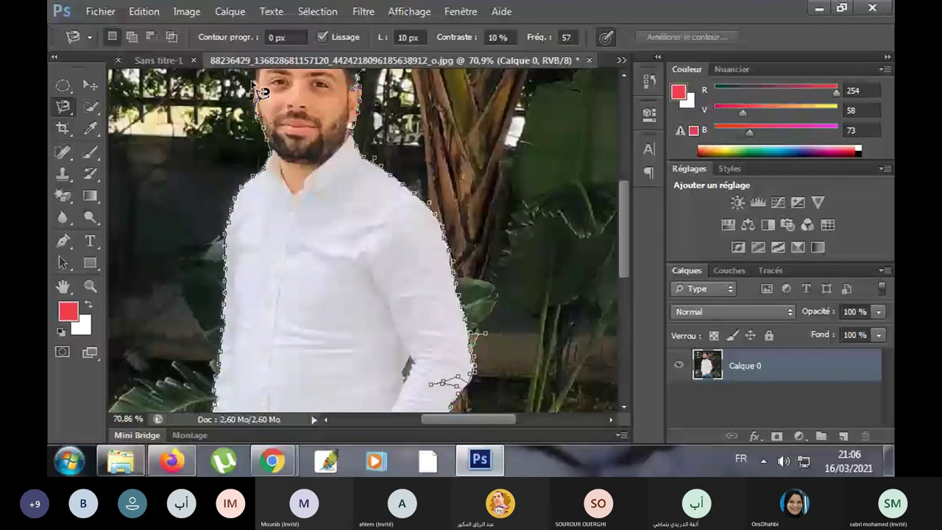
pyautogui.scroll(2, 294, 84)
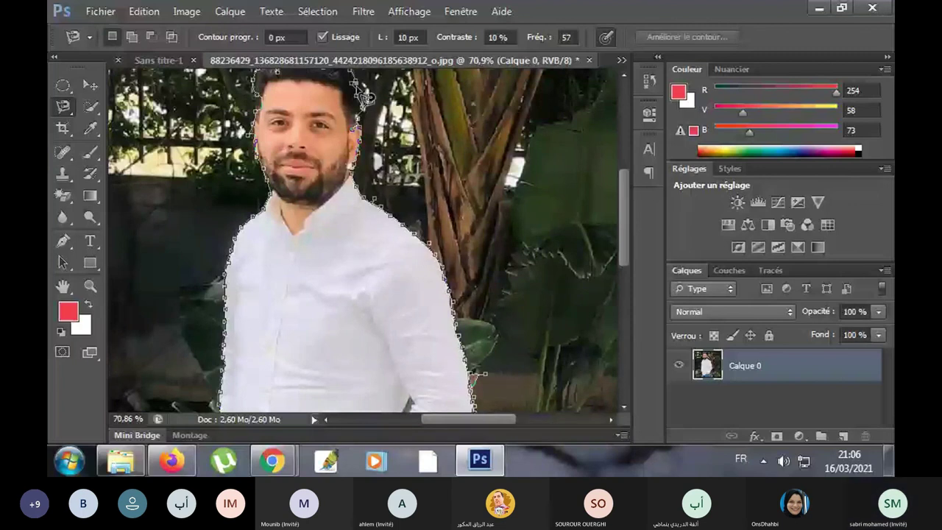
pyautogui.press('Return')
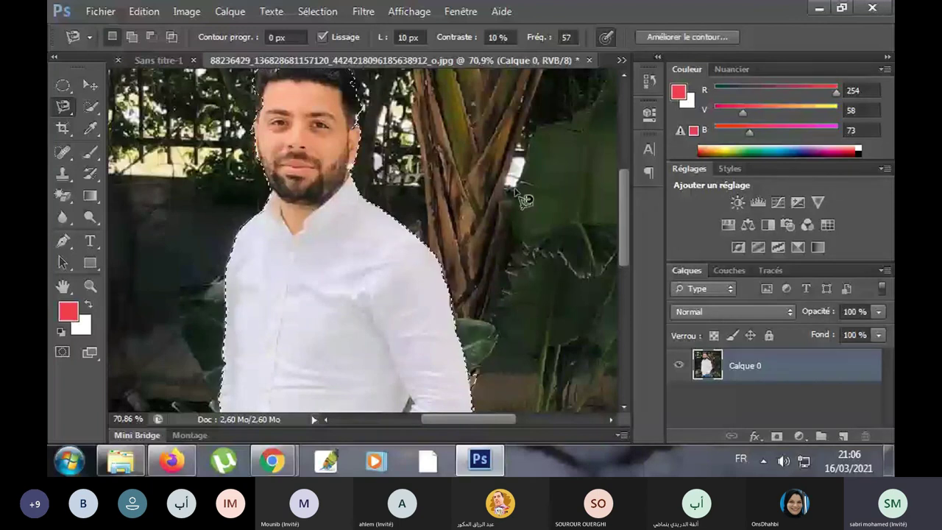
pyautogui.scroll(-3, 524, 199)
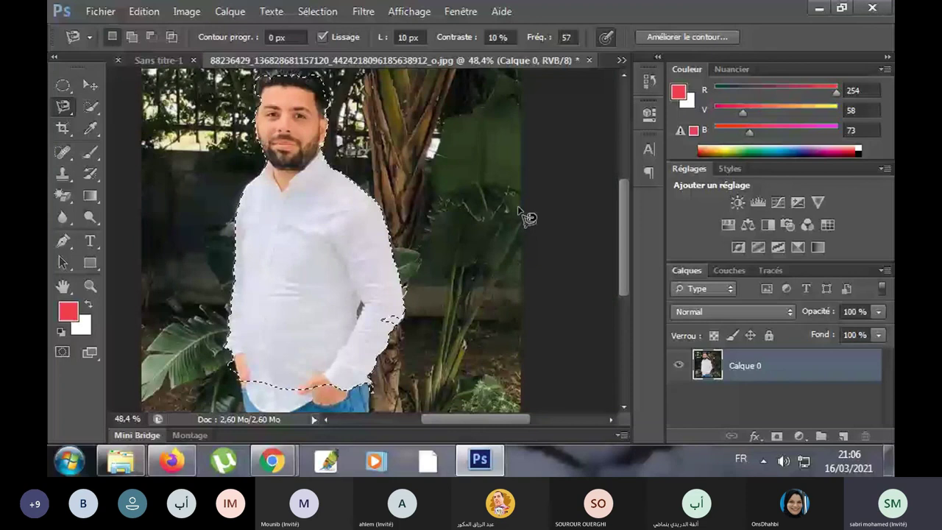
# - Copy the traced man and paste him as Calque 1 into a new white Sans titre-2 document
pyautogui.scroll(1, 472, 232)
pyautogui.press('v')
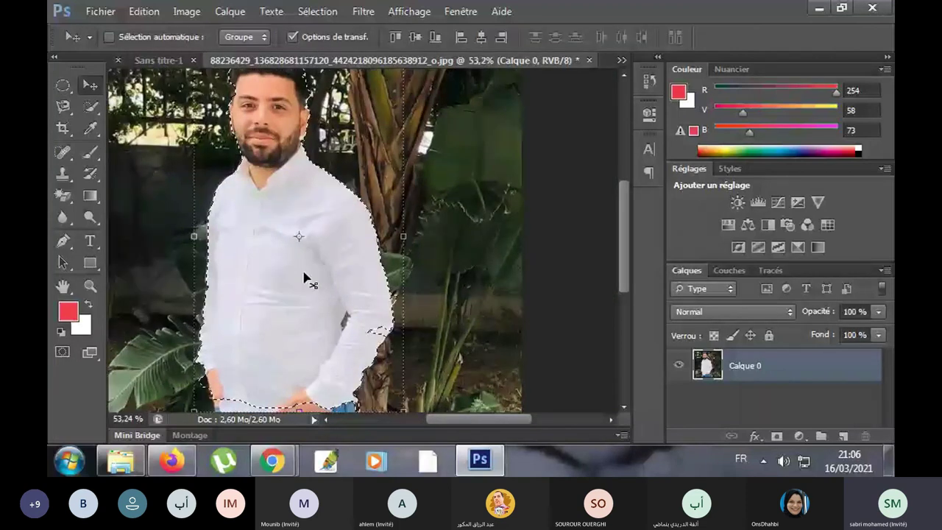
pyautogui.hotkey('ctrl', 'o')
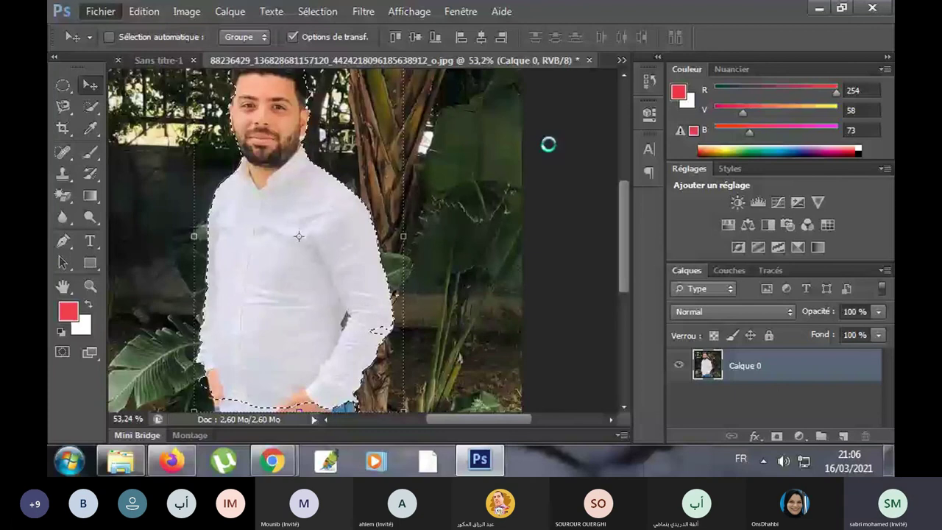
pyautogui.hotkey('ctrl', 'v')
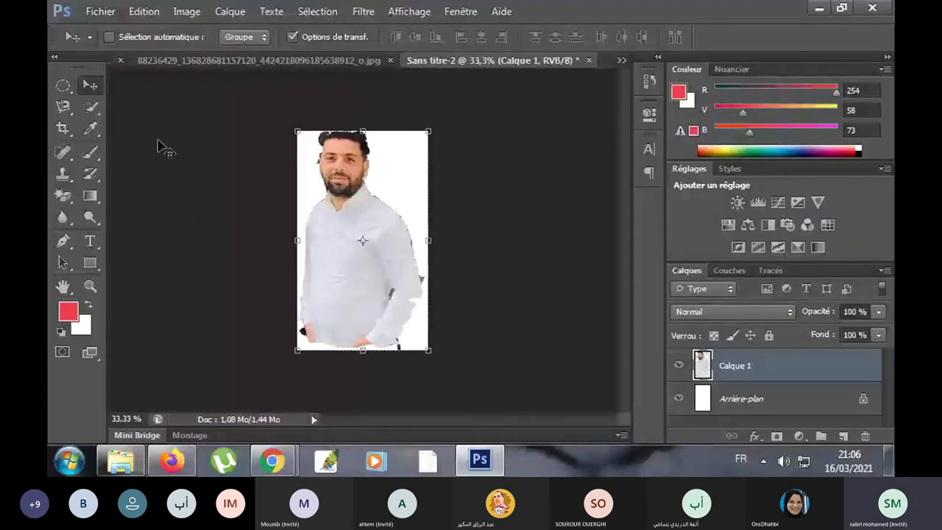
pyautogui.scroll(3, 329, 272)
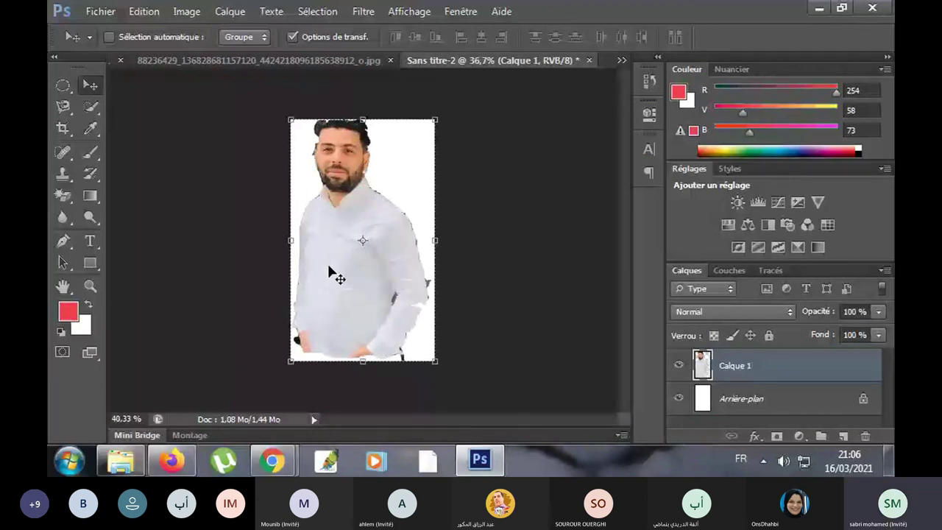
pyautogui.scroll(4, 329, 272)
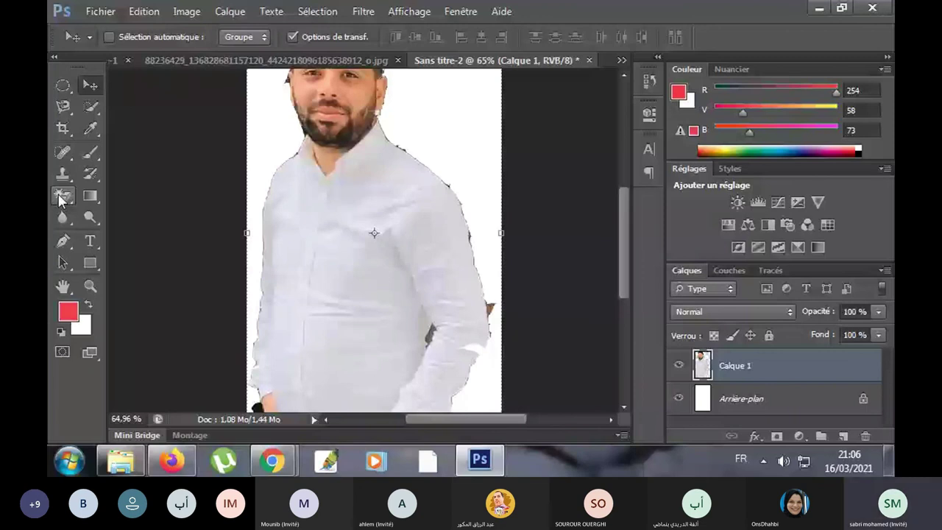
pyautogui.click(61, 196)
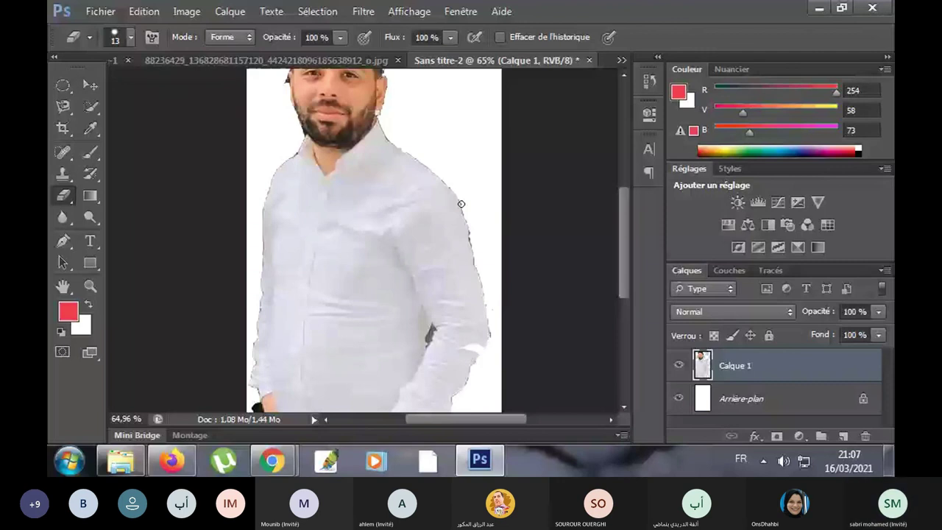
pyautogui.scroll(1, 474, 238)
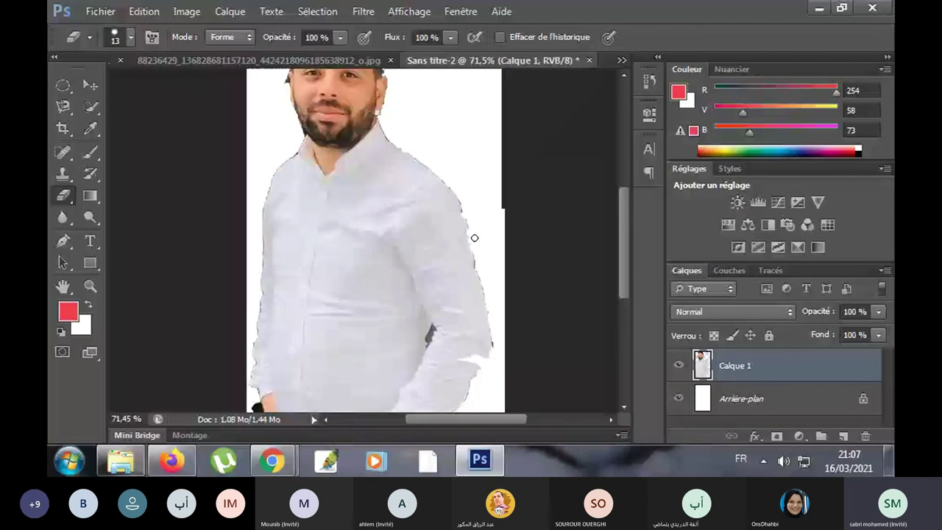
pyautogui.scroll(-6, 474, 238)
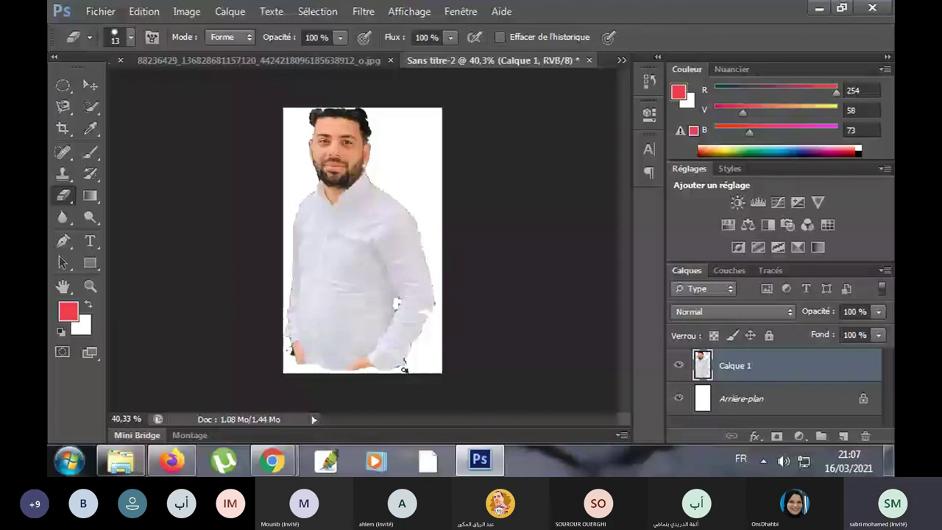
pyautogui.click(101, 86)
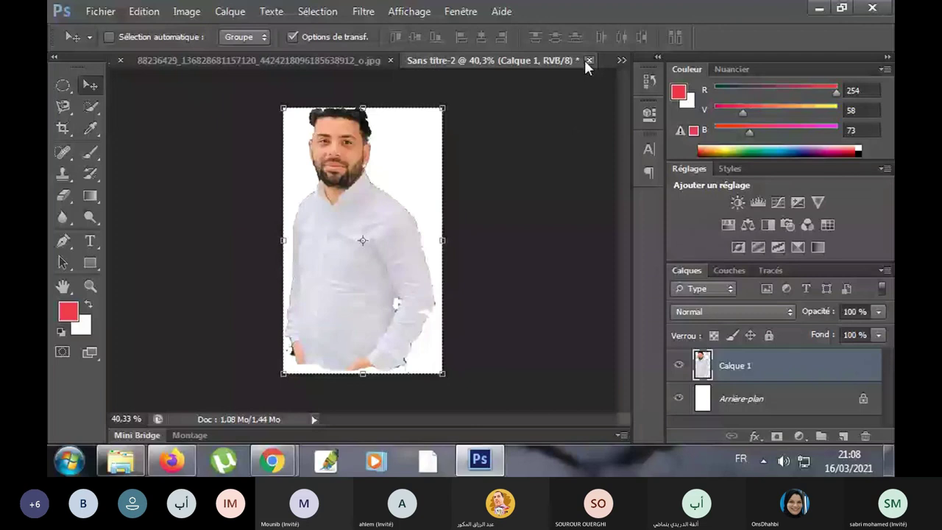
# - Close the Sans titre-2 cut-out document and the jpg garden photo
pyautogui.click(588, 60)
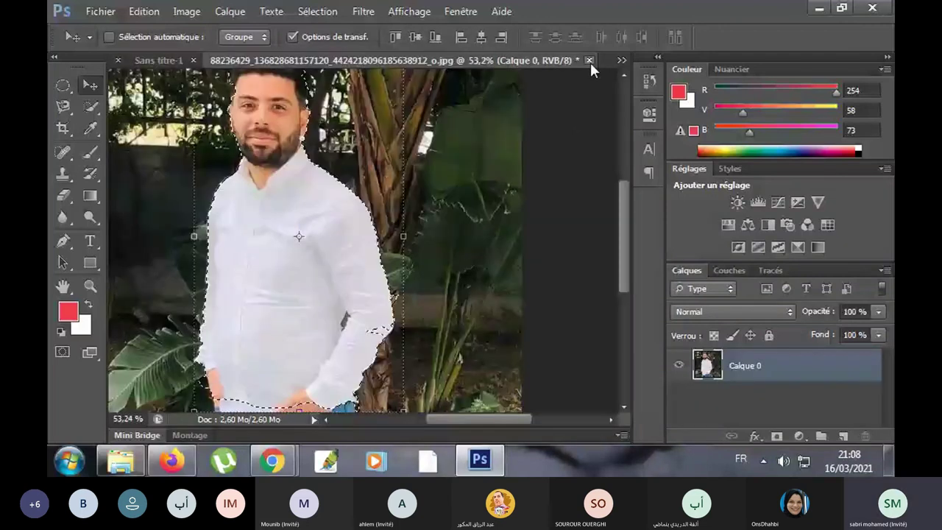
pyautogui.click(589, 61)
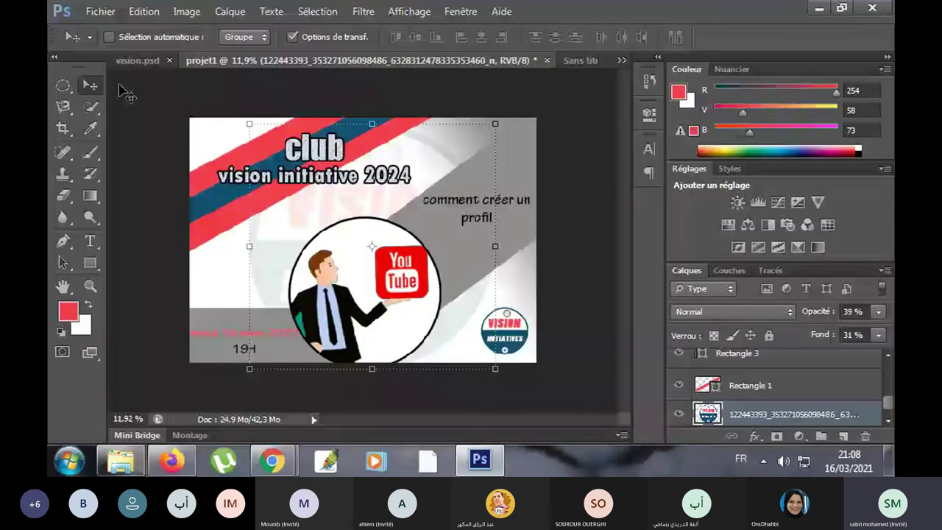